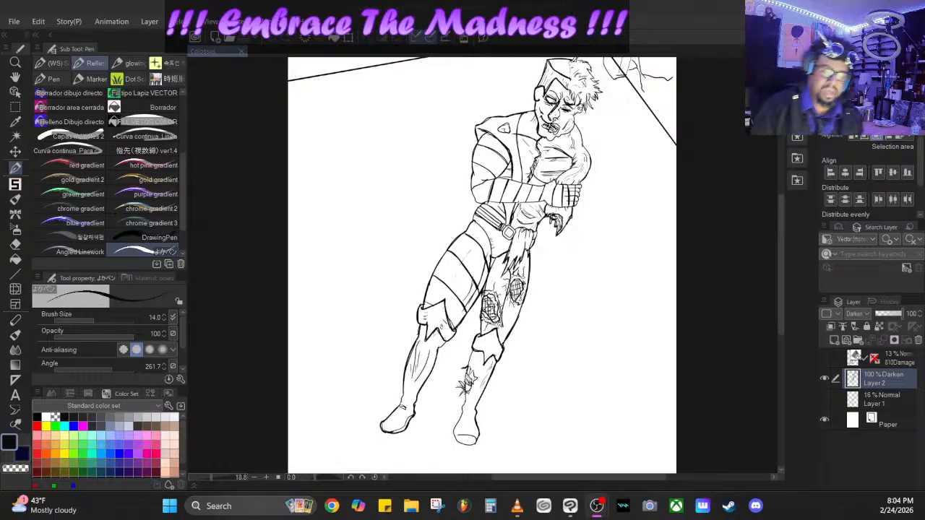
- Reinforce the outlines of both boots with heavier pen strokes at brush size 14
left_click_drag(214, 478, 212, 475)
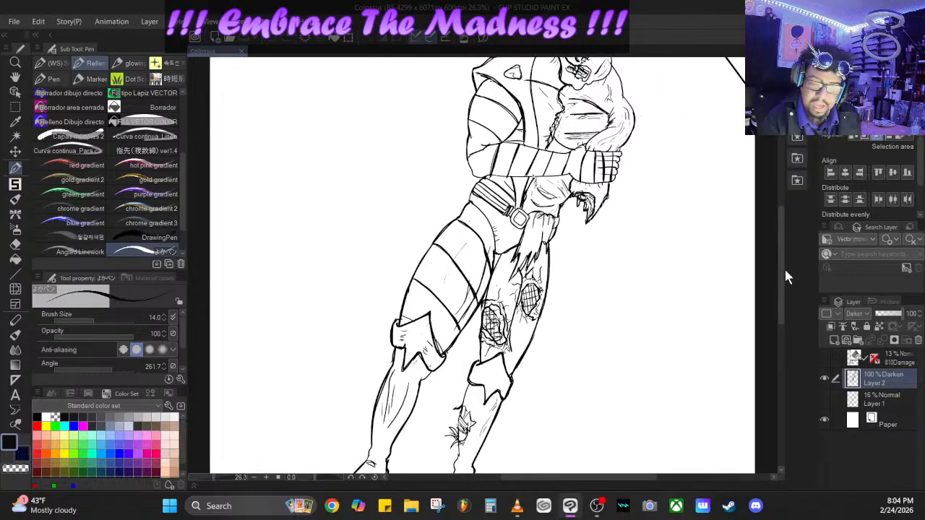
mouse_move(782, 258)
left_mouse_down()
mouse_move(783, 305)
mouse_move(780, 266)
left_mouse_up()
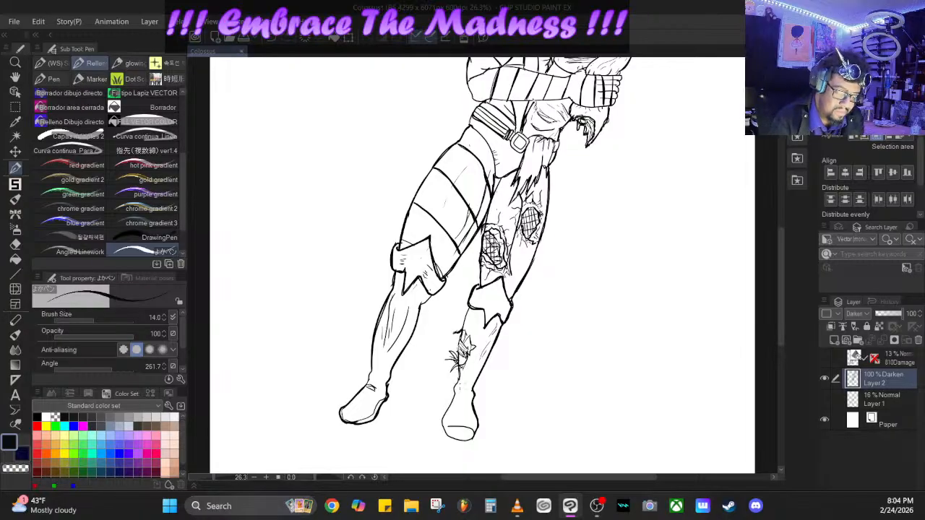
mouse_move(459, 376)
left_mouse_down()
mouse_move(445, 434)
mouse_move(461, 440)
mouse_move(477, 431)
left_mouse_up()
key("ctrl+z")
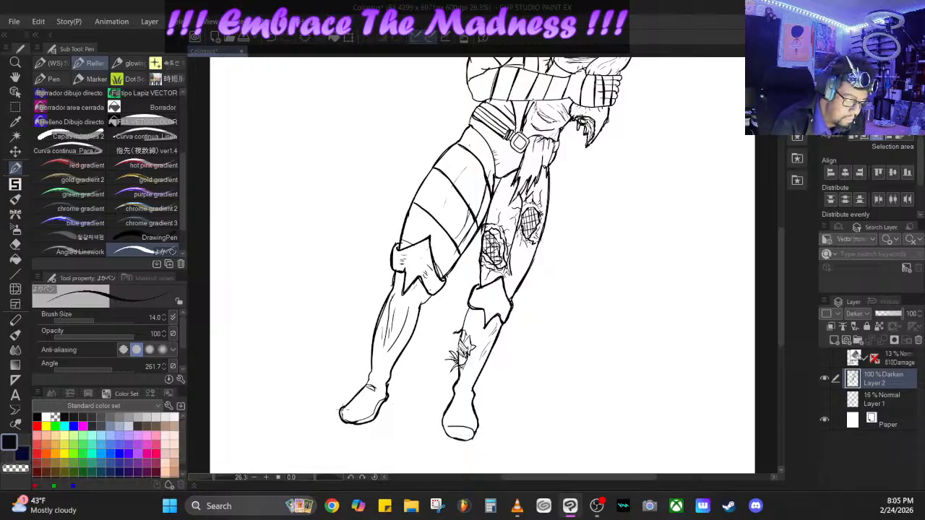
mouse_move(341, 408)
left_mouse_down()
mouse_move(365, 424)
mouse_move(368, 385)
mouse_move(377, 409)
mouse_move(393, 374)
mouse_move(384, 398)
mouse_move(392, 373)
left_mouse_up()
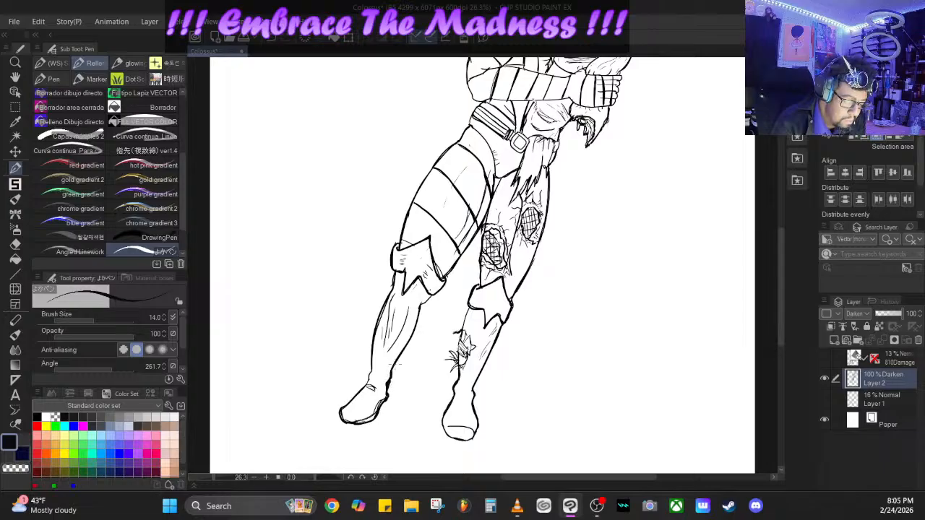
- Thicken the outline of the striped leg from the shin past the knee cuff and thigh up to the hip
mouse_move(380, 329)
left_mouse_down()
mouse_move(386, 304)
mouse_move(367, 354)
left_mouse_up()
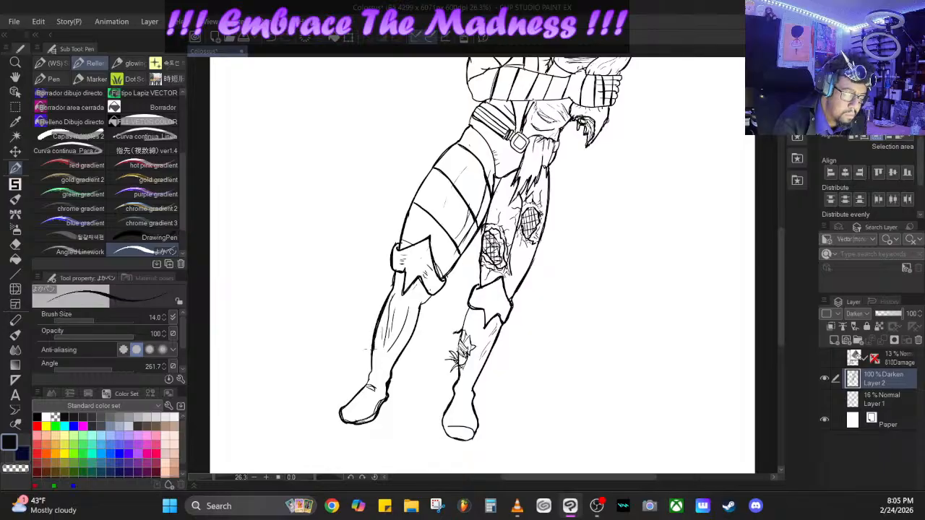
mouse_move(396, 271)
left_mouse_down()
mouse_move(393, 288)
mouse_move(430, 296)
mouse_move(445, 284)
mouse_move(436, 265)
left_mouse_up()
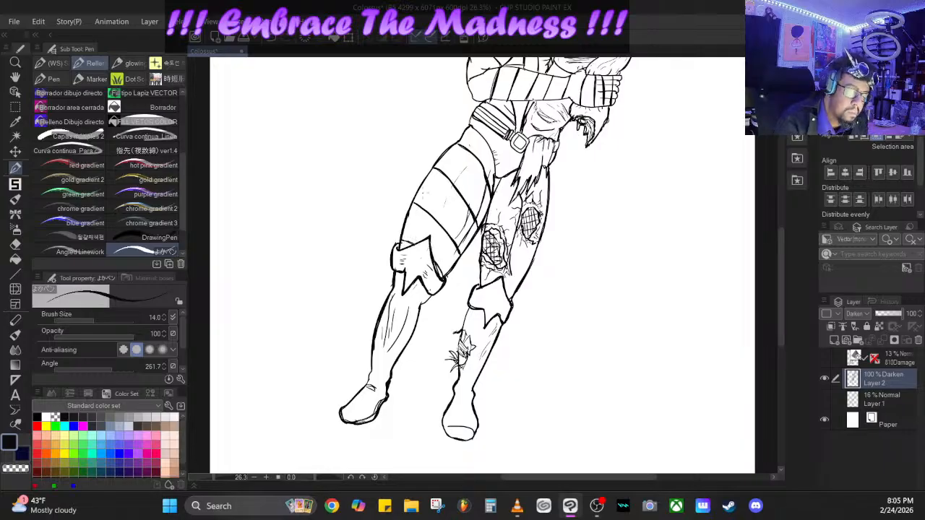
left_click_drag(415, 203, 427, 211)
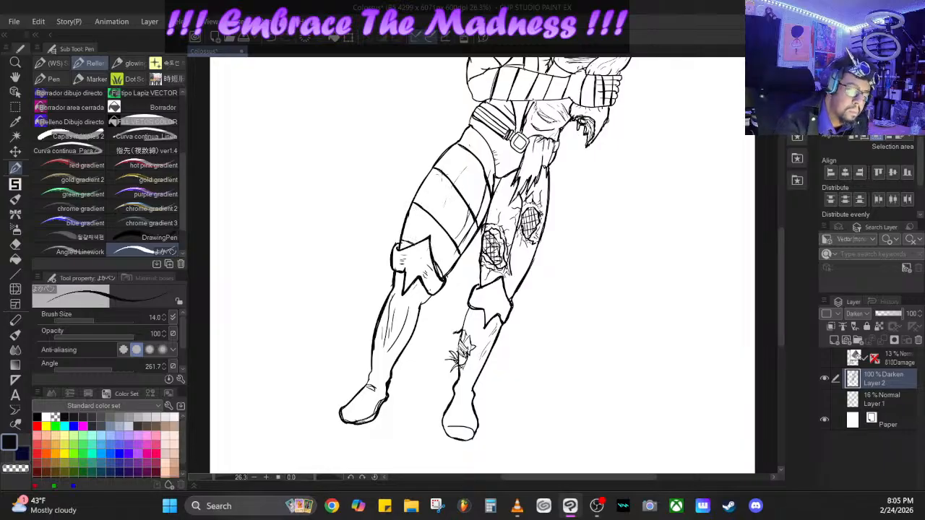
left_click_drag(440, 158, 470, 122)
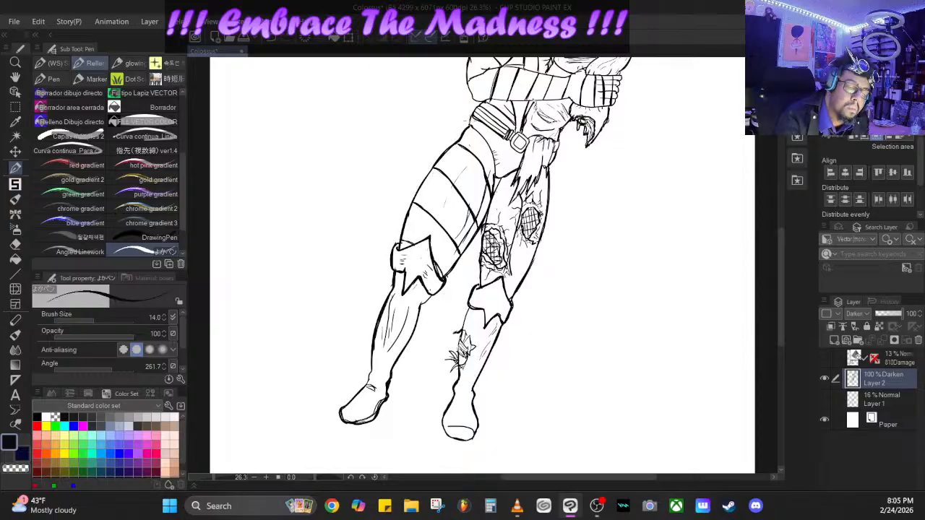
left_click_drag(474, 129, 501, 182)
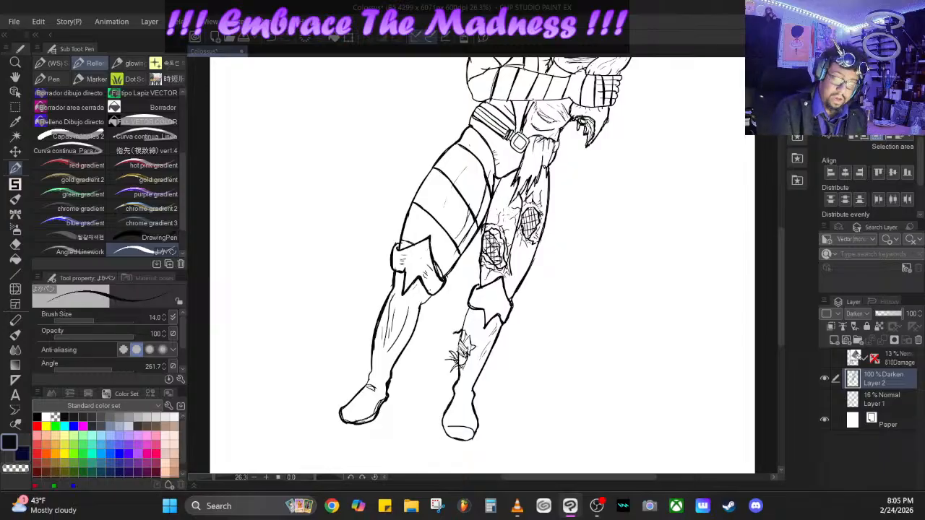
- Darken the contours around the folded forearms and along the damaged arm, shoulder and neck
left_click_drag(781, 237, 777, 182)
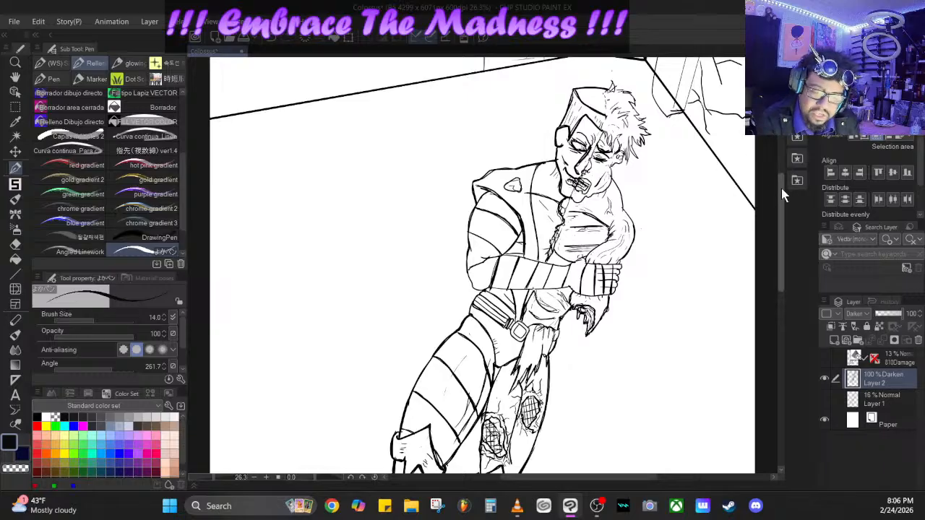
left_click_drag(782, 187, 782, 175)
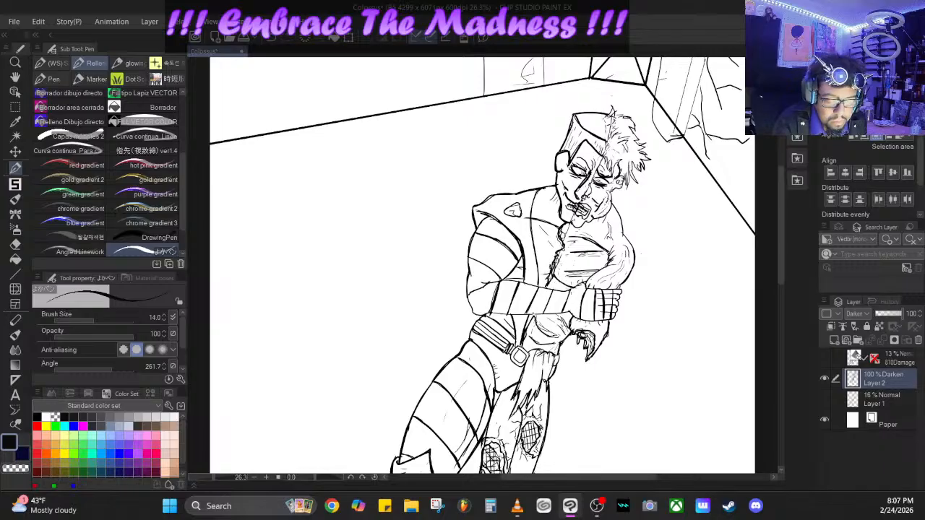
left_click_drag(571, 287, 556, 313)
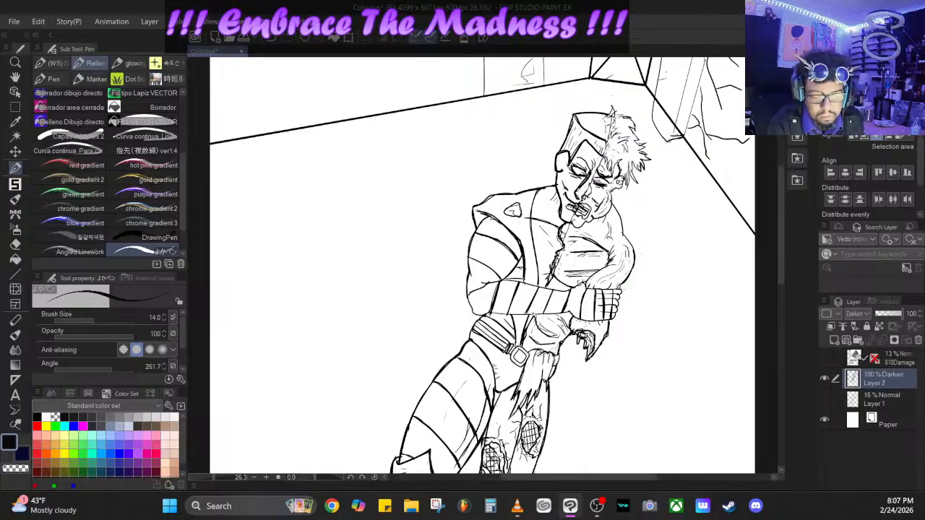
left_click_drag(619, 284, 626, 295)
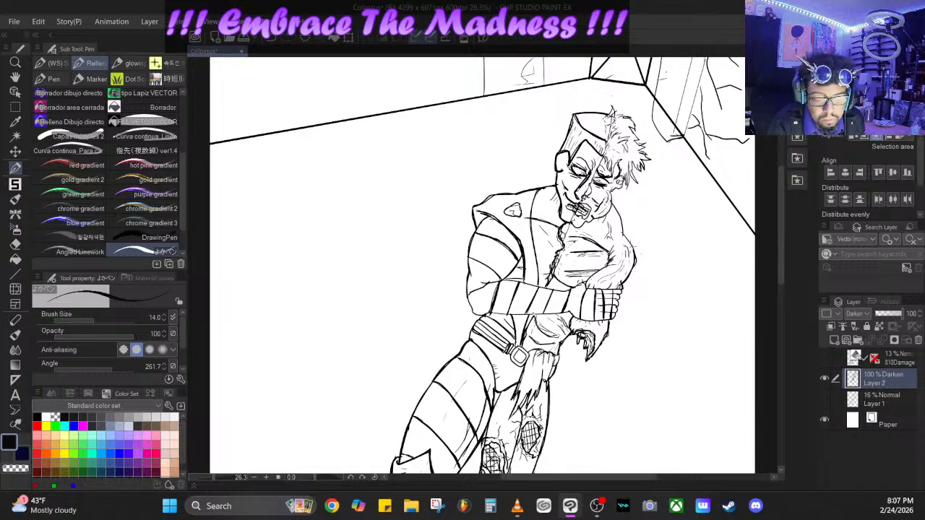
mouse_move(622, 233)
left_mouse_down()
mouse_move(611, 202)
mouse_move(588, 220)
left_mouse_up()
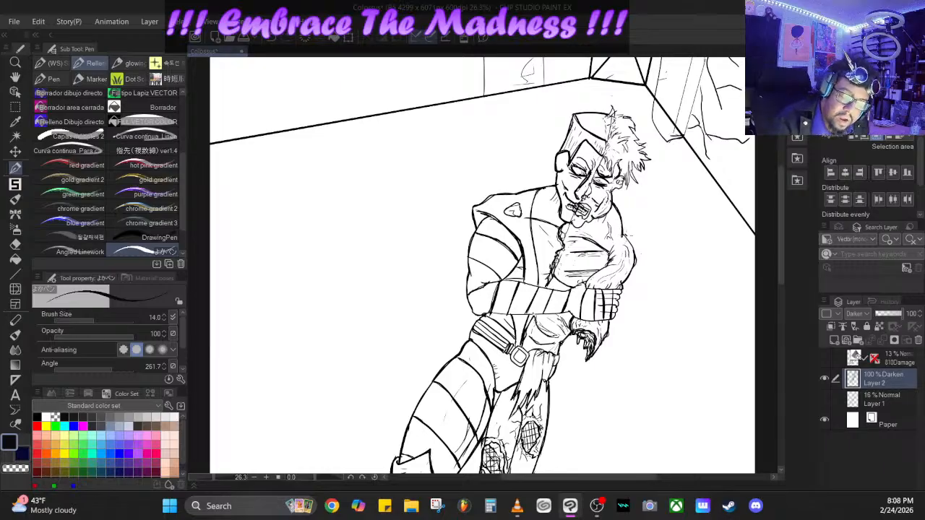
left_click_drag(637, 262, 624, 234)
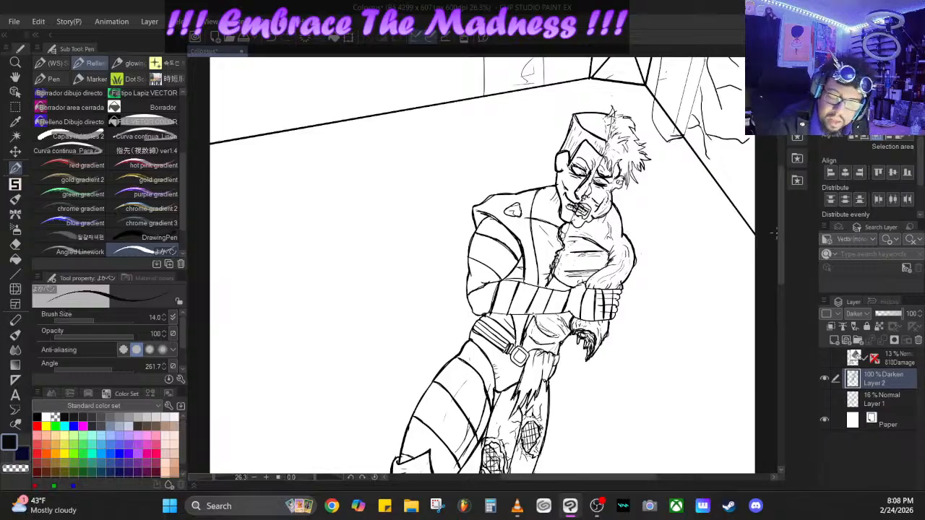
- Draw jagged tears and crease lines along the inner calf of the striped leg
left_click_drag(781, 209, 781, 257)
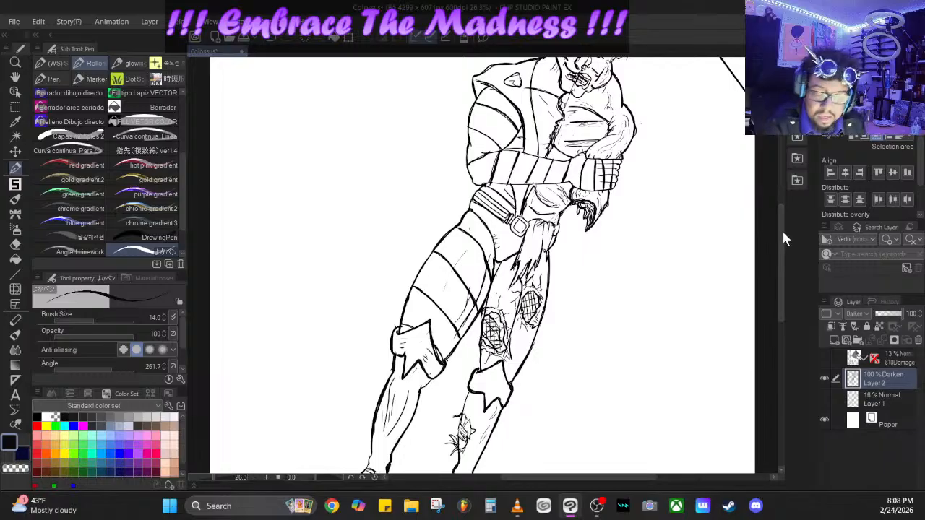
left_click_drag(783, 231, 783, 268)
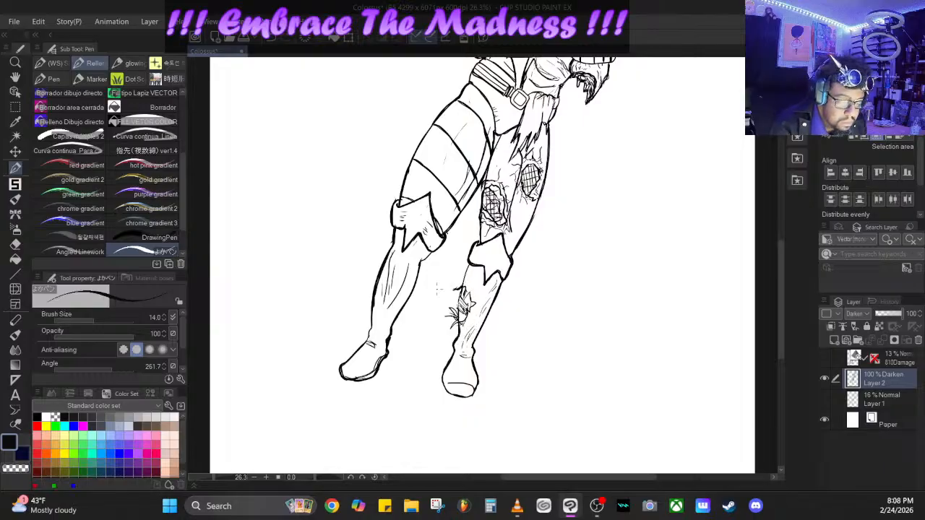
mouse_move(405, 290)
left_mouse_down()
mouse_move(431, 273)
mouse_move(394, 308)
mouse_move(401, 325)
left_mouse_up()
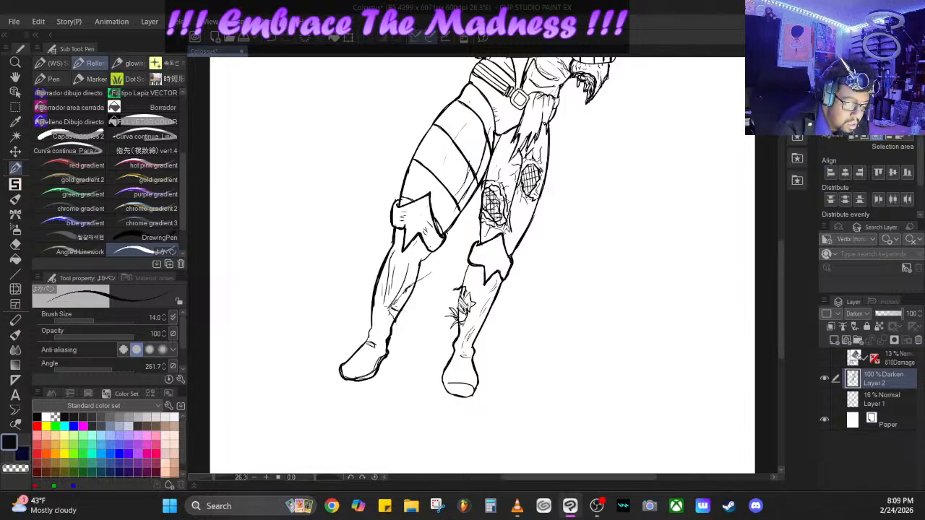
mouse_move(405, 290)
left_mouse_down()
mouse_move(417, 295)
mouse_move(422, 286)
mouse_move(394, 334)
left_mouse_up()
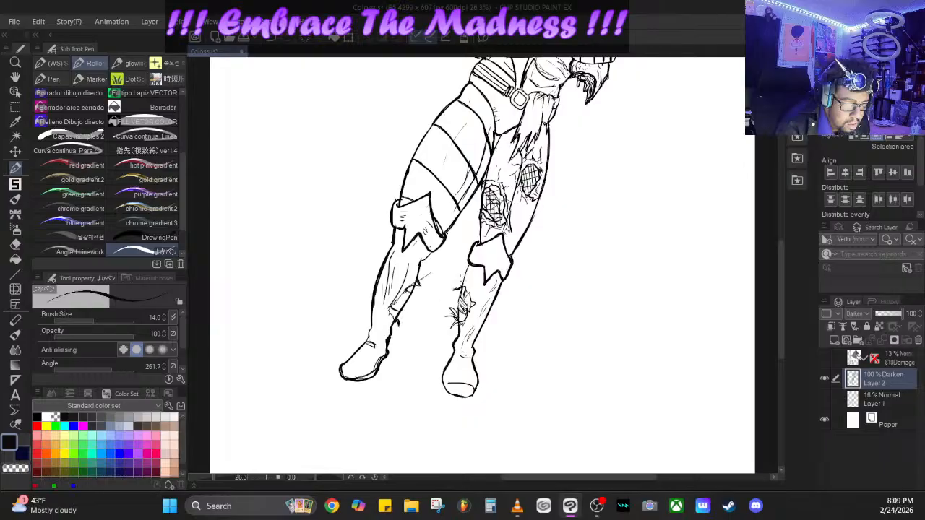
- Darken the torn patch on the other shin with short, rough pen strokes
mouse_move(460, 317)
left_mouse_down()
mouse_move(451, 330)
mouse_move(444, 315)
mouse_move(456, 321)
left_mouse_up()
mouse_move(461, 306)
left_mouse_down()
mouse_move(458, 320)
mouse_move(458, 306)
left_mouse_up()
mouse_move(459, 314)
left_mouse_down()
mouse_move(449, 306)
mouse_move(463, 322)
mouse_move(457, 327)
left_mouse_up()
left_click_drag(464, 318, 464, 337)
mouse_move(464, 328)
left_mouse_down()
mouse_move(463, 343)
mouse_move(457, 337)
left_mouse_up()
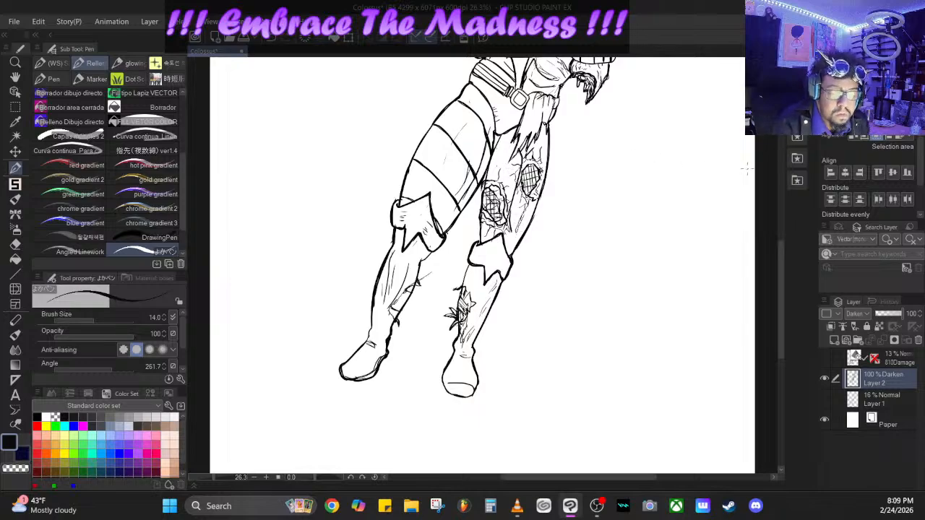
- Add short shading strokes to the slashes across the figure's exposed chest
left_click_drag(781, 243, 781, 191)
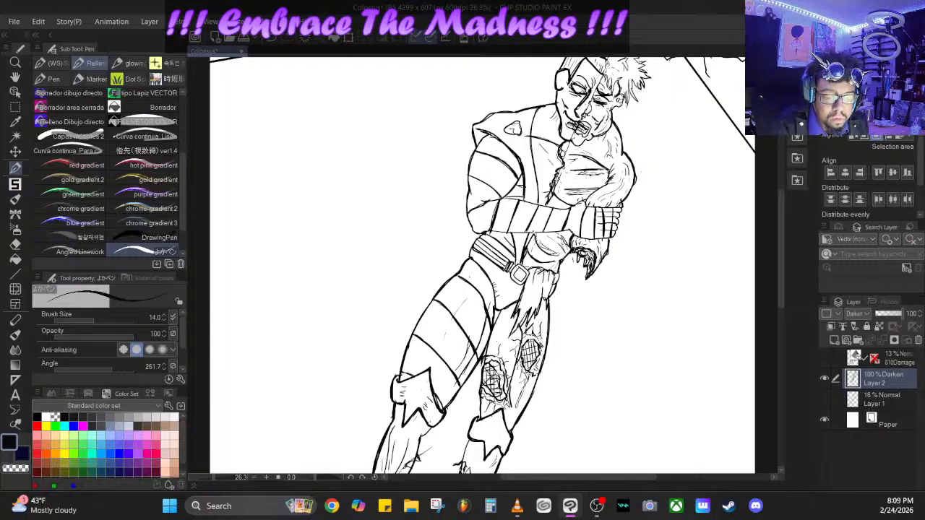
left_click_drag(573, 172, 587, 176)
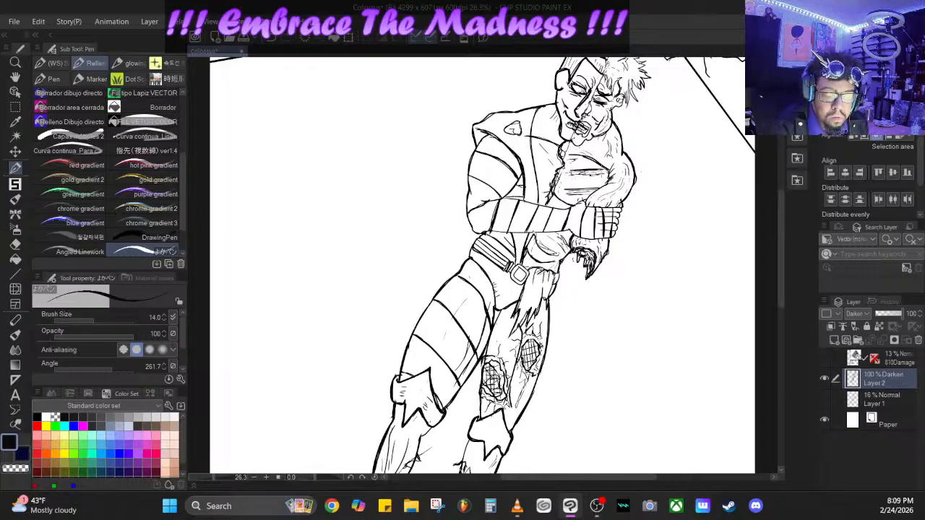
left_click_drag(594, 172, 607, 177)
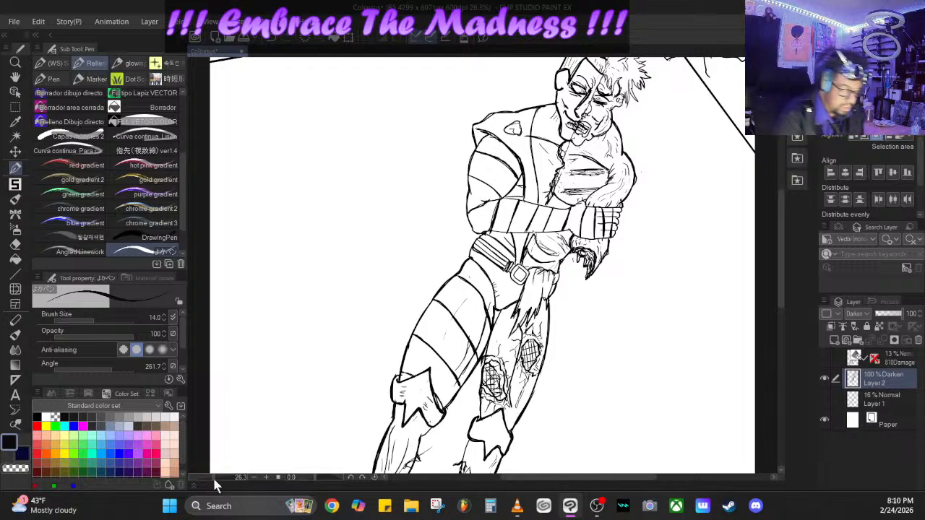
- Outline the leaning slab beside the cracked wall with the Straight line tool at brush size 10.5
left_click_drag(212, 477, 207, 478)
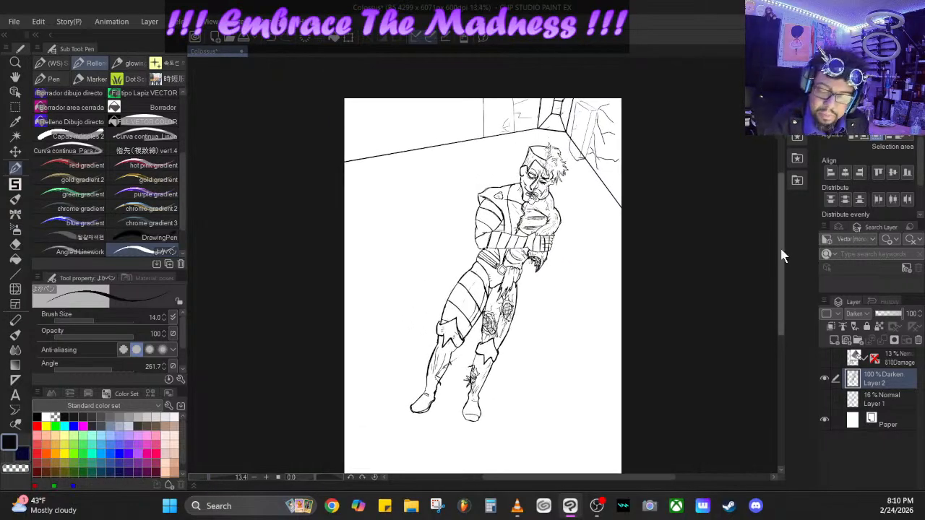
left_click_drag(781, 250, 776, 209)
left_click_drag(210, 477, 216, 477)
left_click_drag(781, 197, 780, 186)
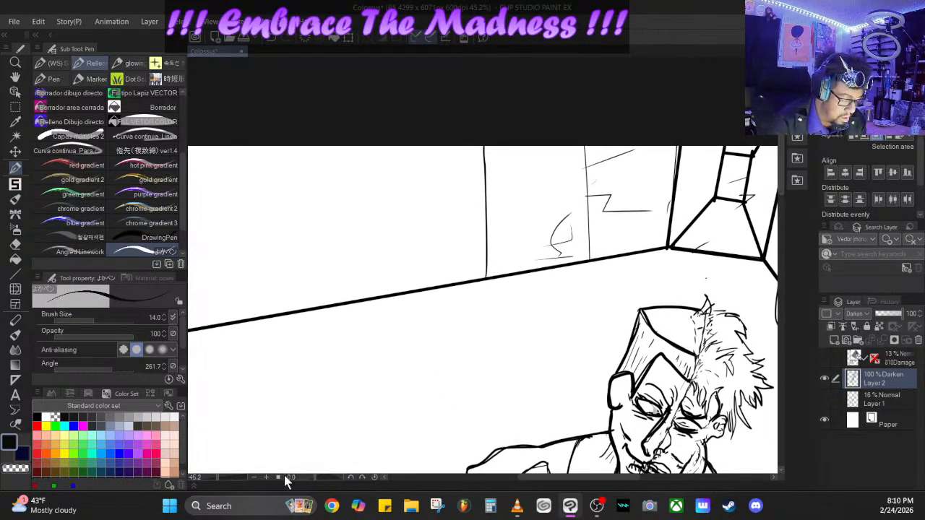
left_click(221, 477)
left_click_drag(220, 477, 214, 477)
left_click_drag(515, 482, 553, 480)
left_click(15, 273)
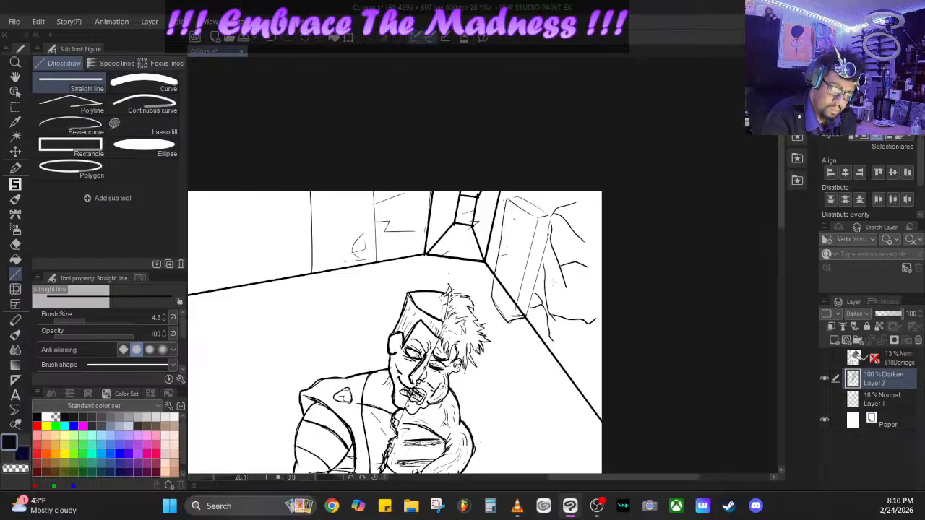
left_click(91, 321)
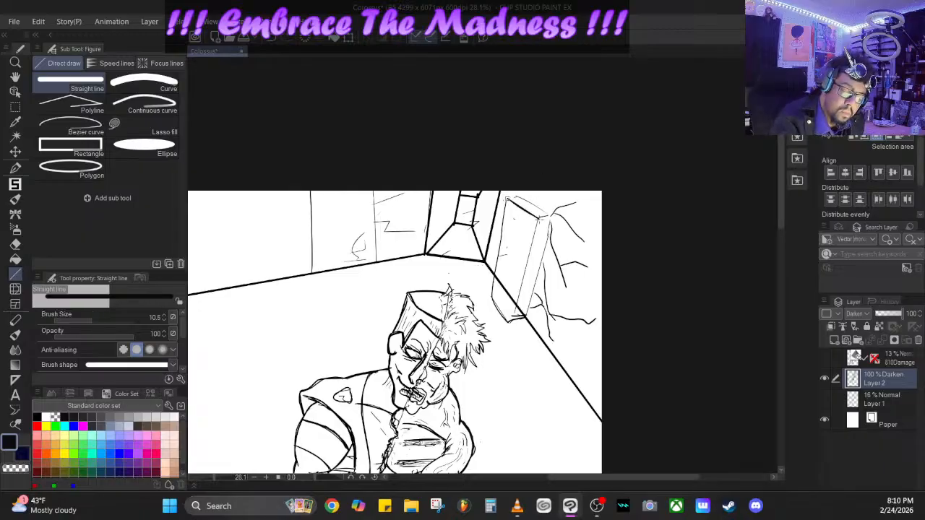
mouse_move(536, 223)
left_mouse_down()
mouse_move(550, 212)
mouse_move(525, 317)
mouse_move(538, 218)
left_mouse_up()
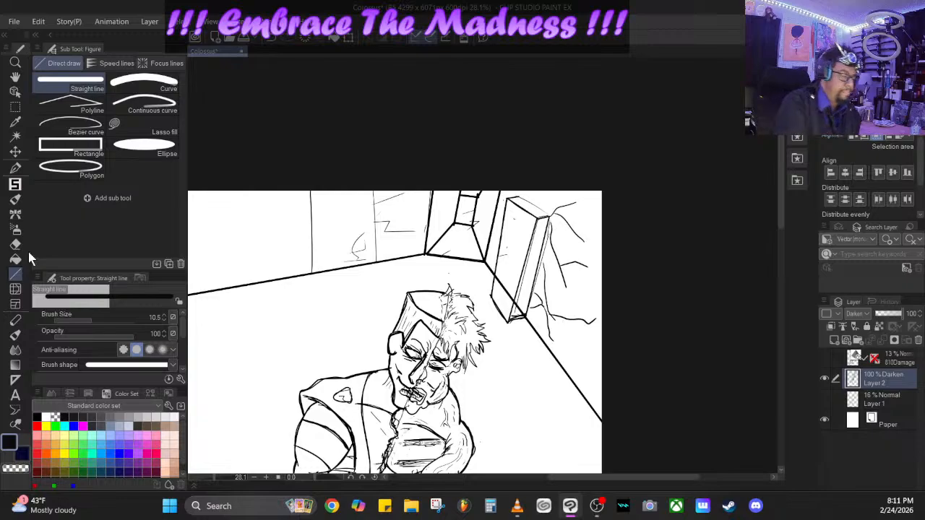
- Erase the thick floor line where it crosses the slab, using the Hard eraser
left_click(15, 244)
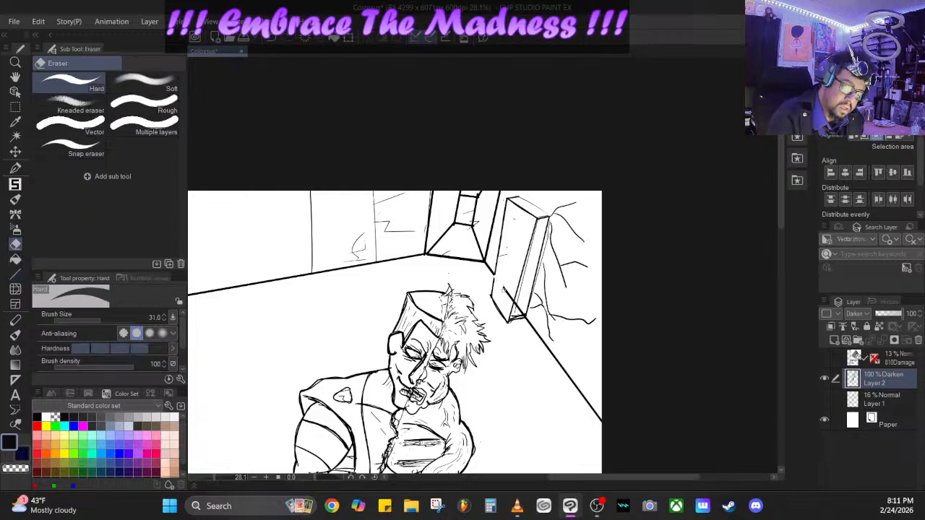
mouse_move(505, 290)
left_mouse_down()
mouse_move(521, 315)
mouse_move(500, 283)
mouse_move(513, 297)
left_mouse_up()
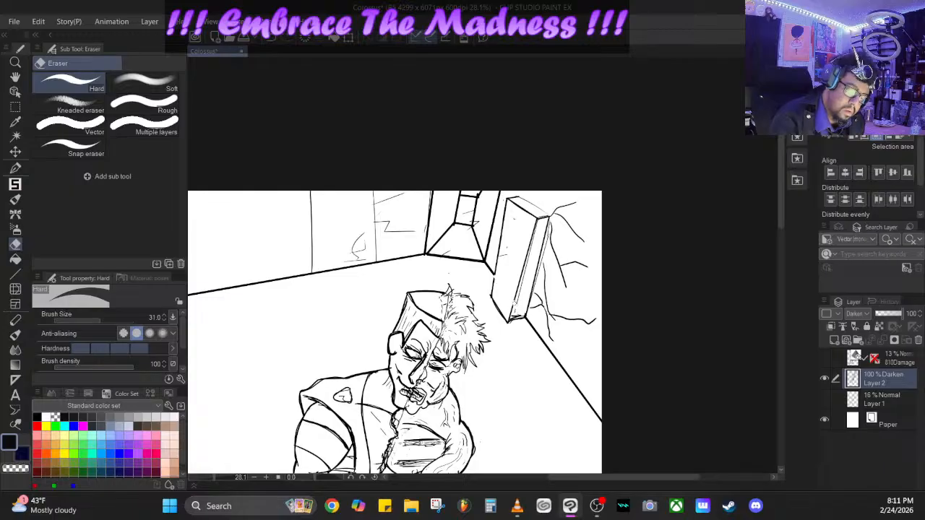
- Draw the slab's long side edges as straight lines, and pen short cross-lines along its narrow side and light surface marks
left_click(16, 275)
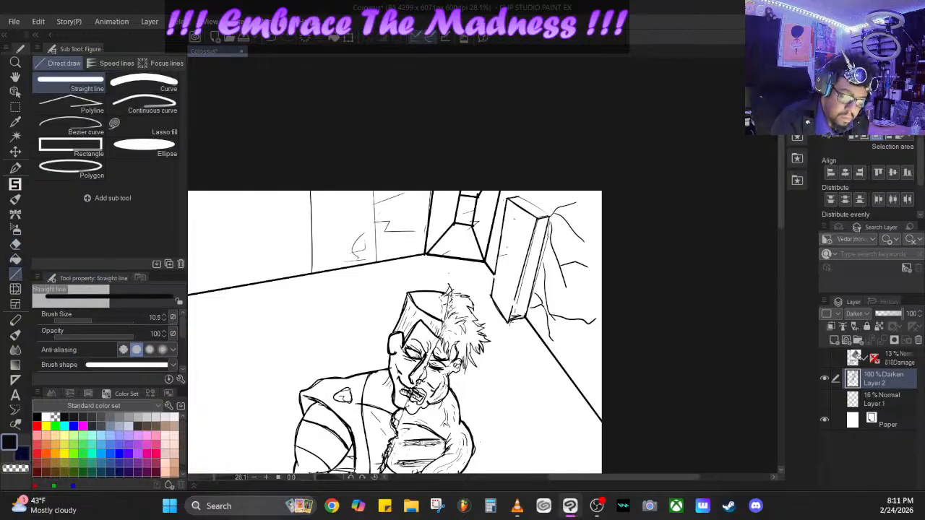
left_click_drag(508, 322, 540, 217)
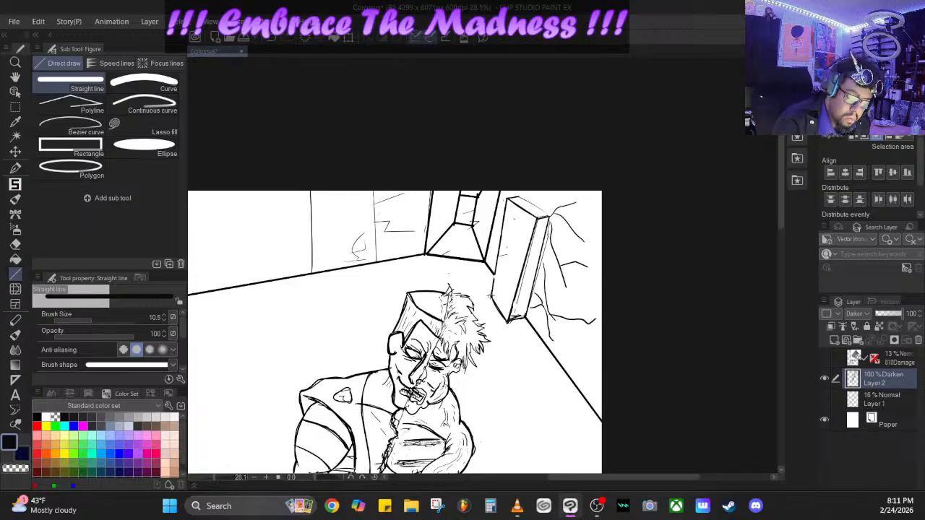
left_click_drag(491, 296, 507, 198)
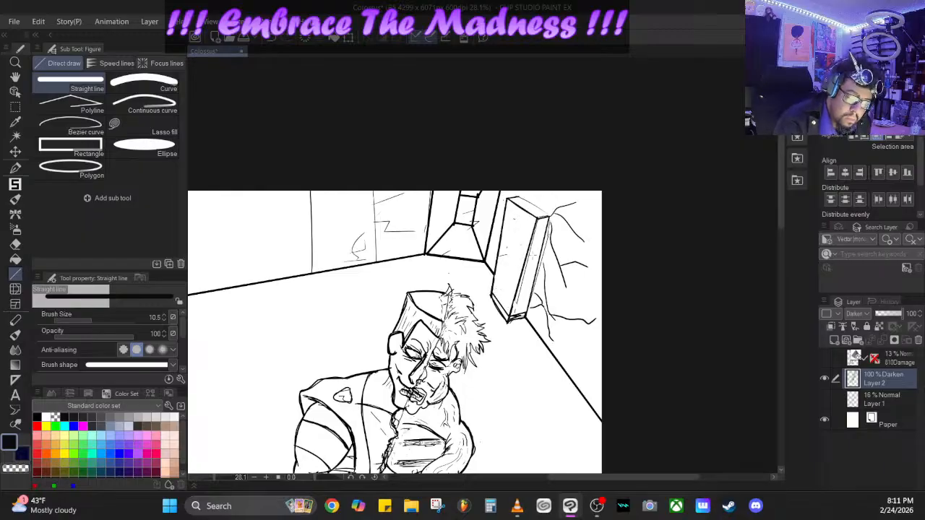
mouse_move(515, 316)
left_mouse_down()
mouse_move(538, 221)
mouse_move(550, 217)
mouse_move(525, 316)
left_mouse_up()
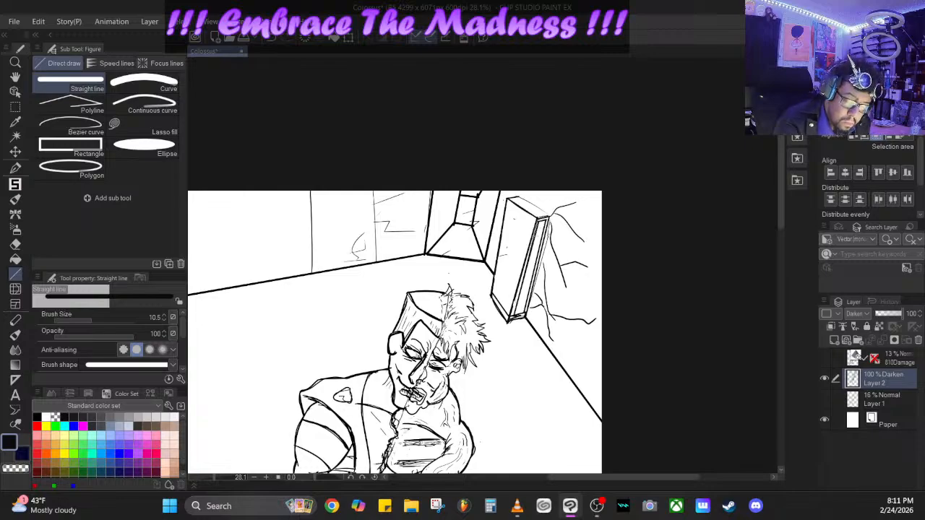
left_click(16, 167)
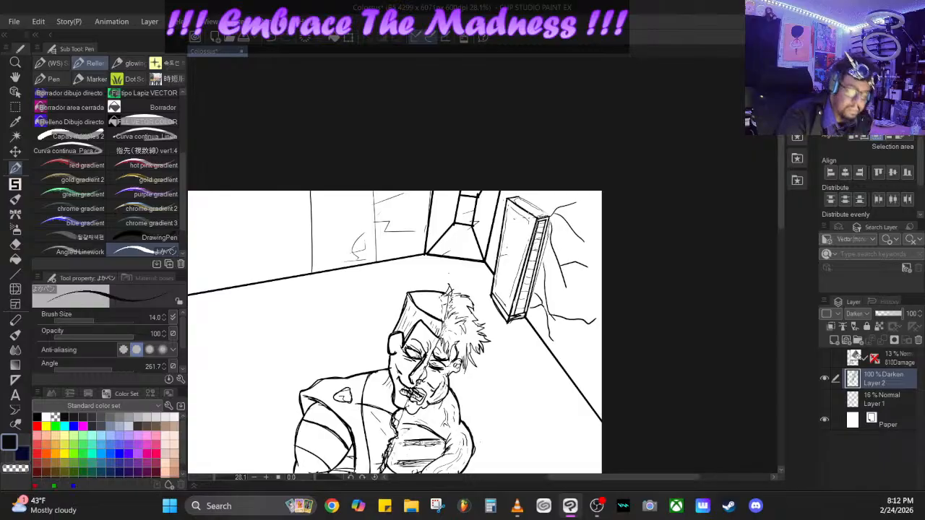
- Draw two upright panel edges and a low horizontal base line on the back wall with the Straight line tool at brush size 10.5
left_click(15, 274)
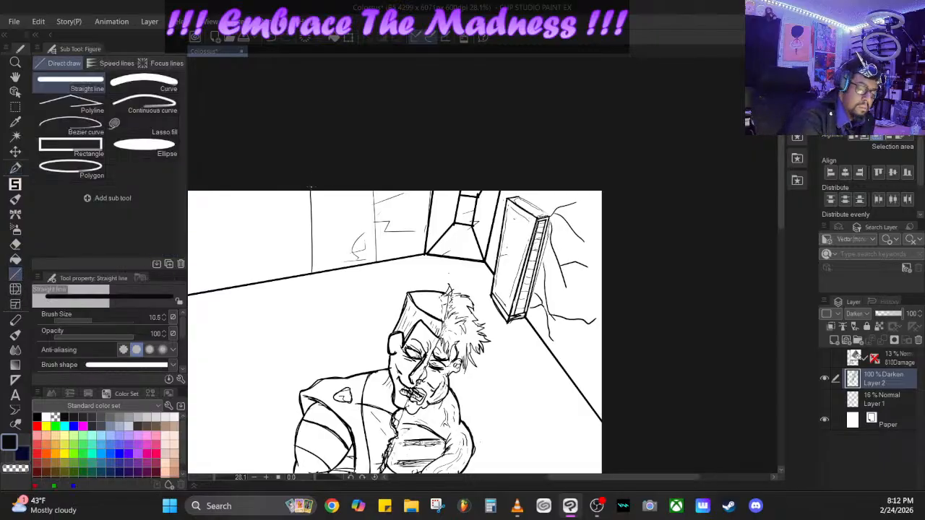
left_click_drag(311, 183, 312, 271)
left_click_drag(374, 178, 377, 261)
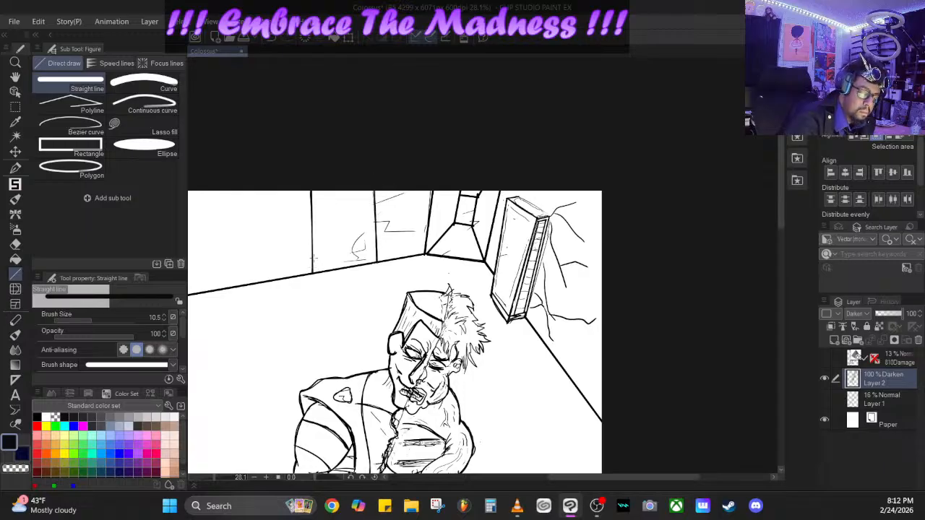
mouse_move(313, 257)
left_mouse_down()
mouse_move(384, 260)
mouse_move(376, 258)
left_mouse_up()
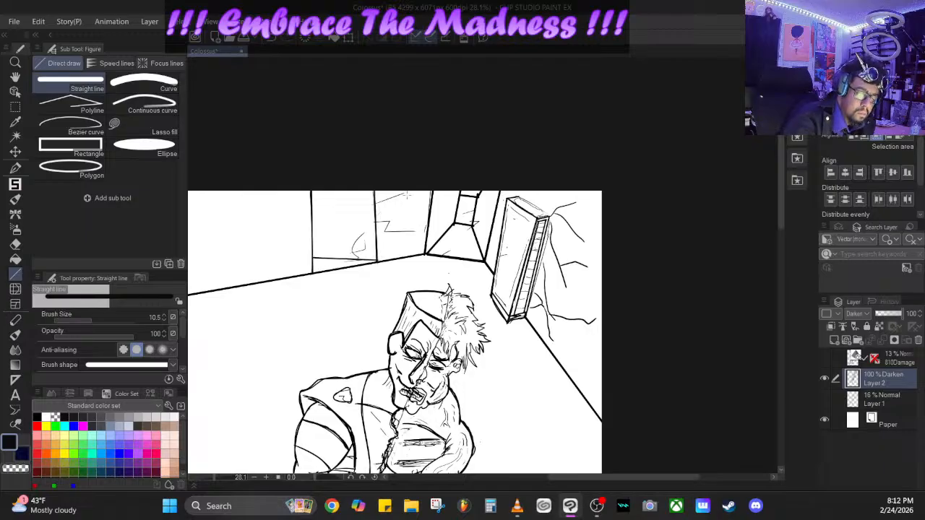
- Erase the two upright panel edges above the base line and the sketchy marks beside them, using the Hard eraser up to size 56.7
left_click(15, 245)
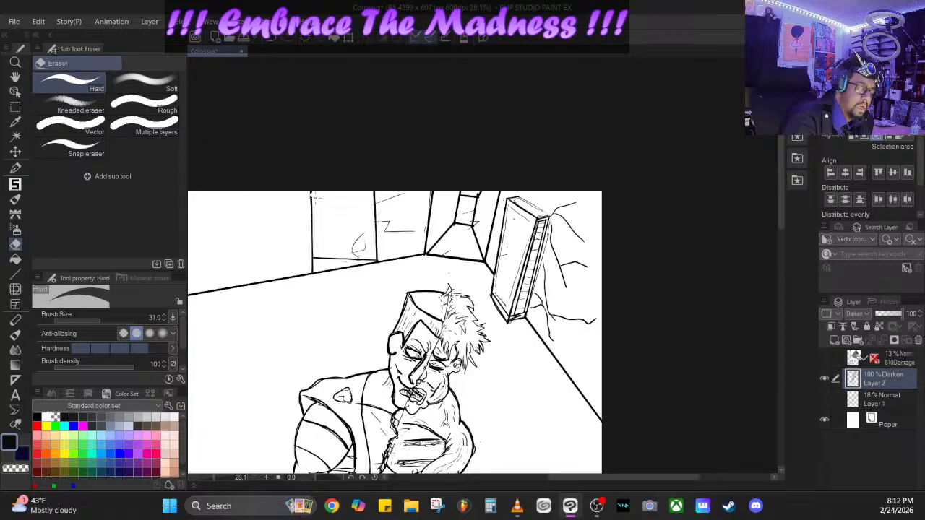
mouse_move(312, 196)
left_mouse_down()
mouse_move(312, 253)
mouse_move(315, 243)
left_mouse_up()
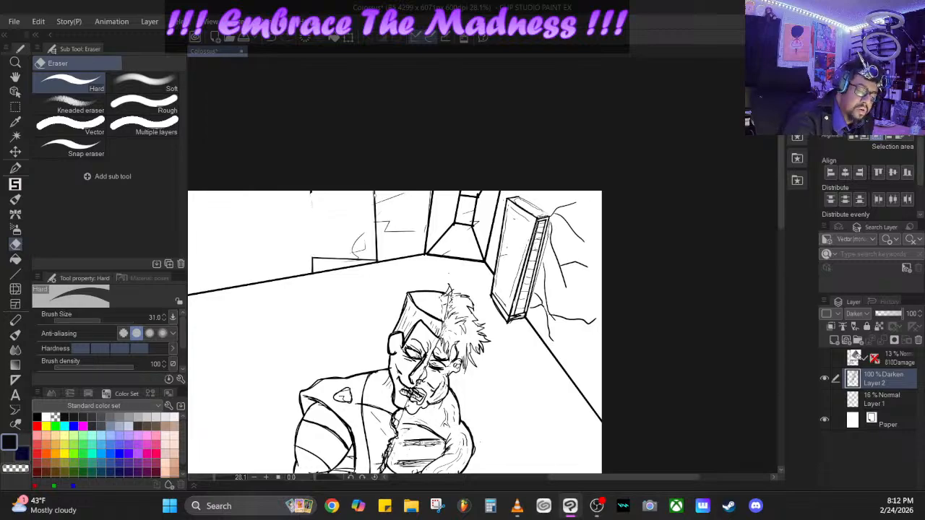
mouse_move(375, 195)
left_mouse_down()
mouse_move(377, 247)
mouse_move(374, 196)
left_mouse_up()
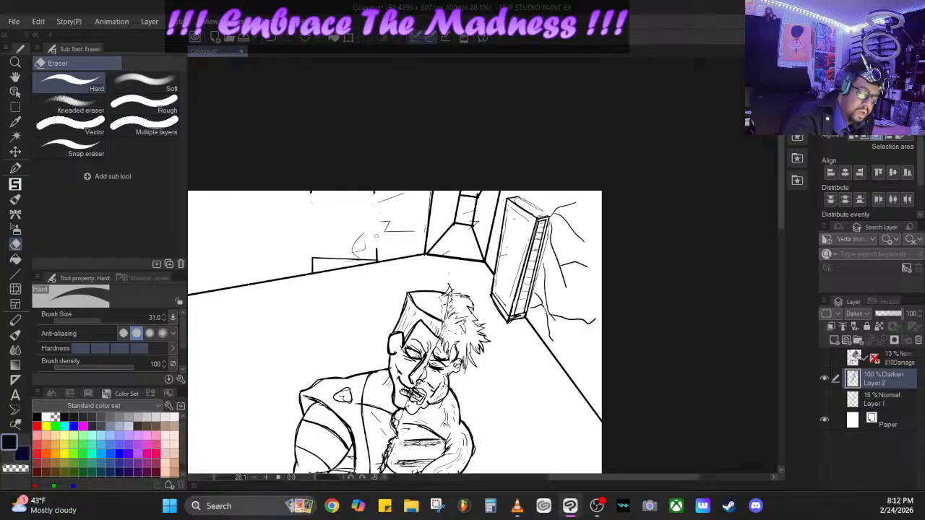
left_click(107, 321)
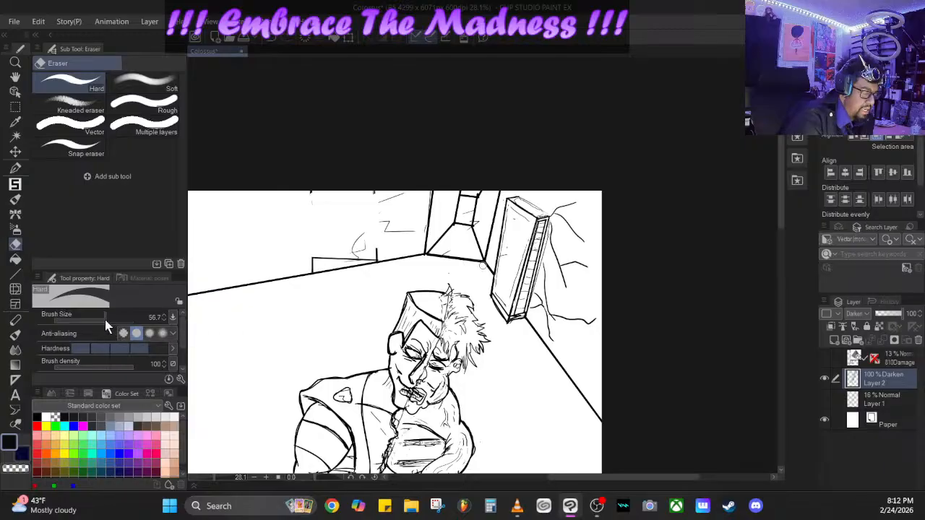
mouse_move(383, 235)
left_mouse_down()
mouse_move(361, 236)
mouse_move(356, 254)
mouse_move(365, 239)
left_mouse_up()
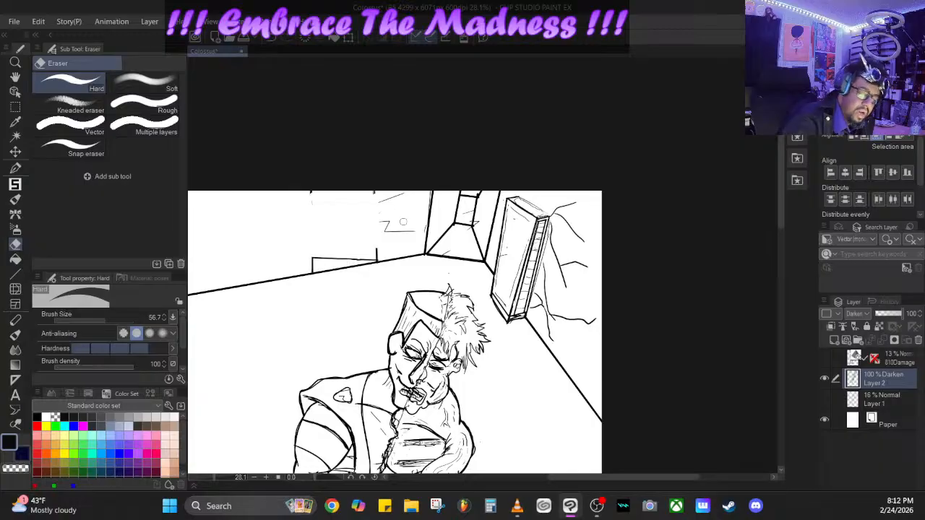
mouse_move(380, 204)
left_mouse_down()
mouse_move(391, 225)
mouse_move(385, 232)
mouse_move(416, 230)
left_mouse_up()
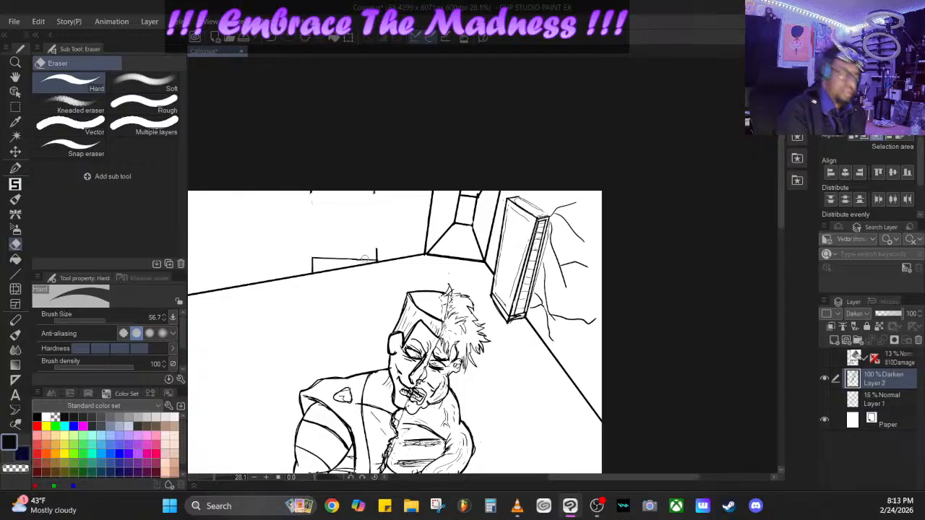
- Pen the rounded outline of a rock-like mass above the low base at brush size 14, and add a crack to the leaning slab's face
left_click(17, 168)
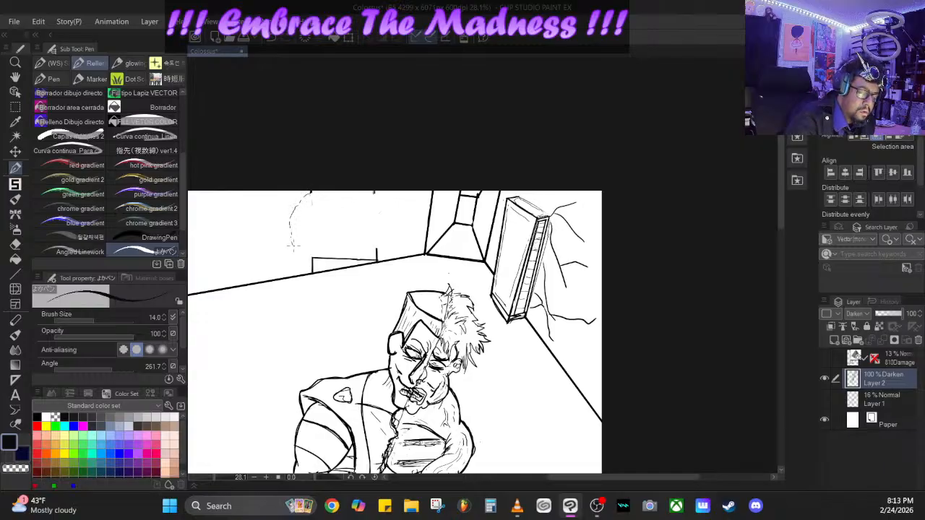
left_click_drag(297, 252, 310, 261)
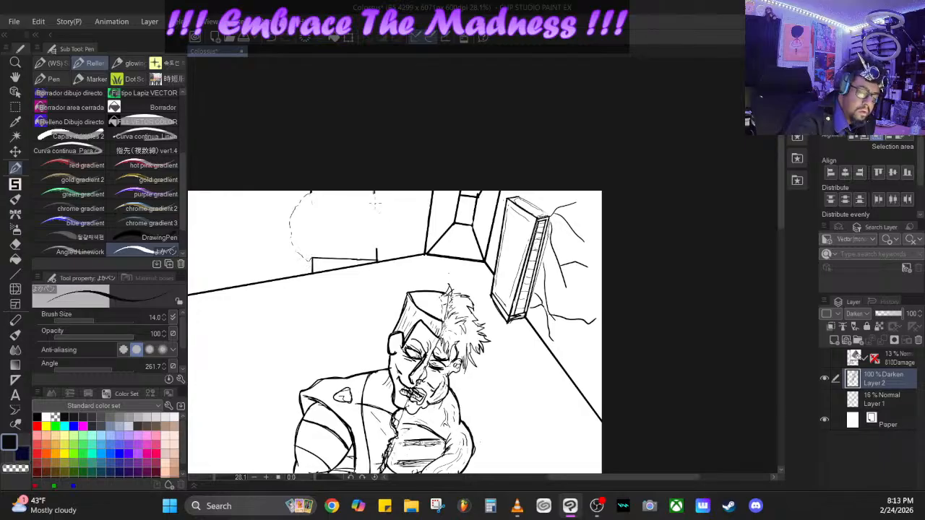
mouse_move(375, 192)
left_mouse_down()
mouse_move(390, 209)
mouse_move(391, 244)
mouse_move(355, 256)
mouse_move(295, 247)
mouse_move(313, 244)
left_mouse_up()
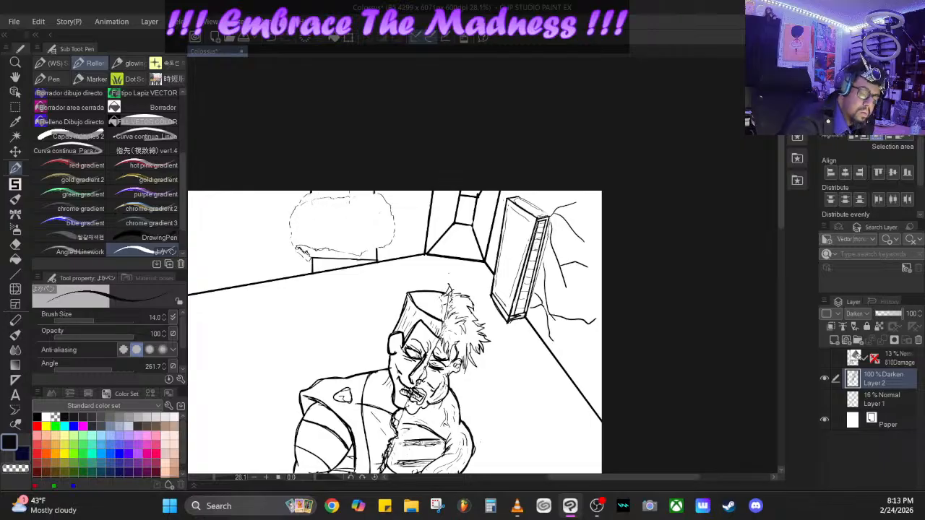
left_click_drag(353, 198, 386, 195)
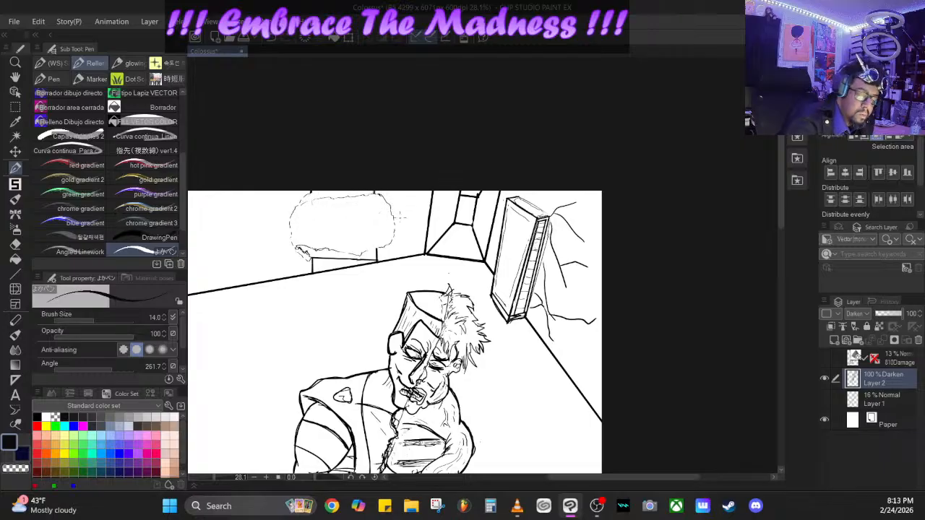
mouse_move(508, 225)
left_mouse_down()
mouse_move(520, 240)
mouse_move(526, 234)
left_mouse_up()
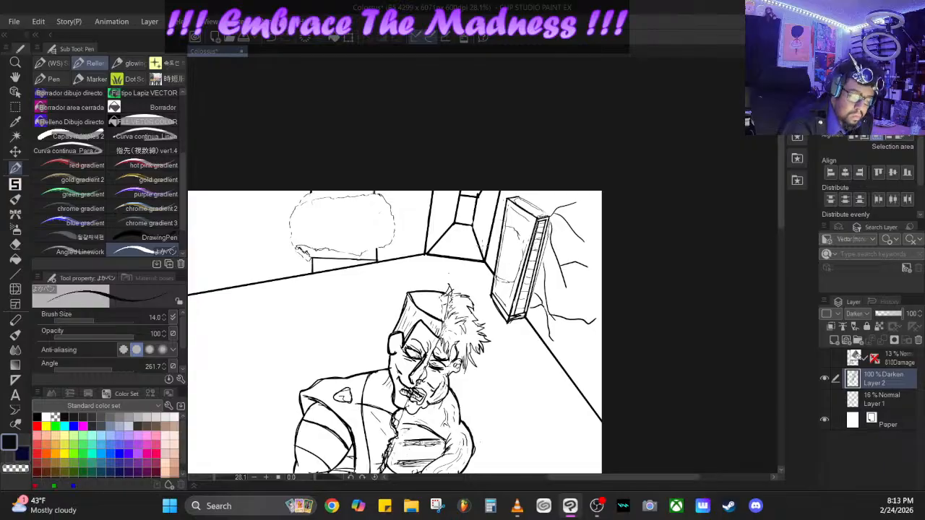
- Roughen the rock-like mass with jagged edge strokes and wavy inner texture lines, and pen a small detail at the corridor's far end
mouse_move(312, 257)
left_mouse_down()
mouse_move(290, 206)
mouse_move(283, 217)
mouse_move(305, 192)
left_mouse_up()
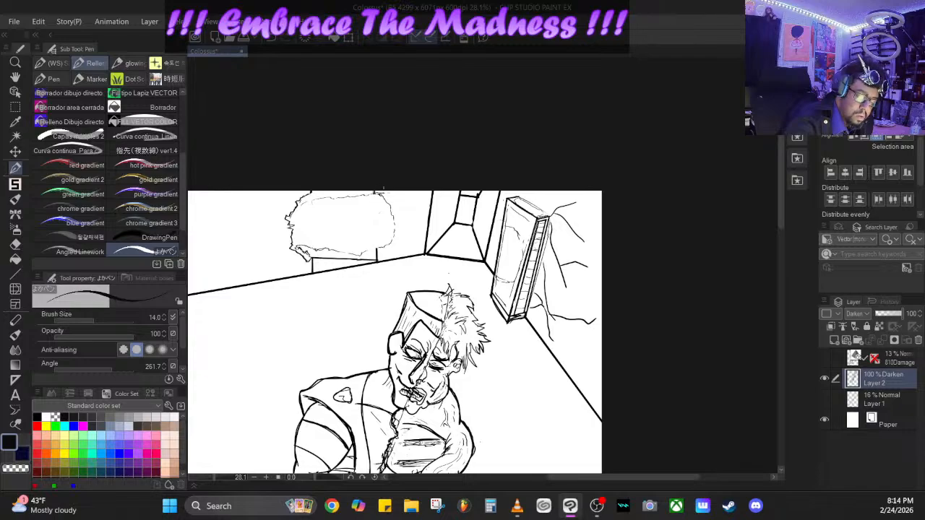
mouse_move(385, 195)
left_mouse_down()
mouse_move(395, 212)
mouse_move(377, 252)
mouse_move(344, 259)
mouse_move(285, 241)
mouse_move(305, 243)
left_mouse_up()
left_click_drag(304, 232, 297, 245)
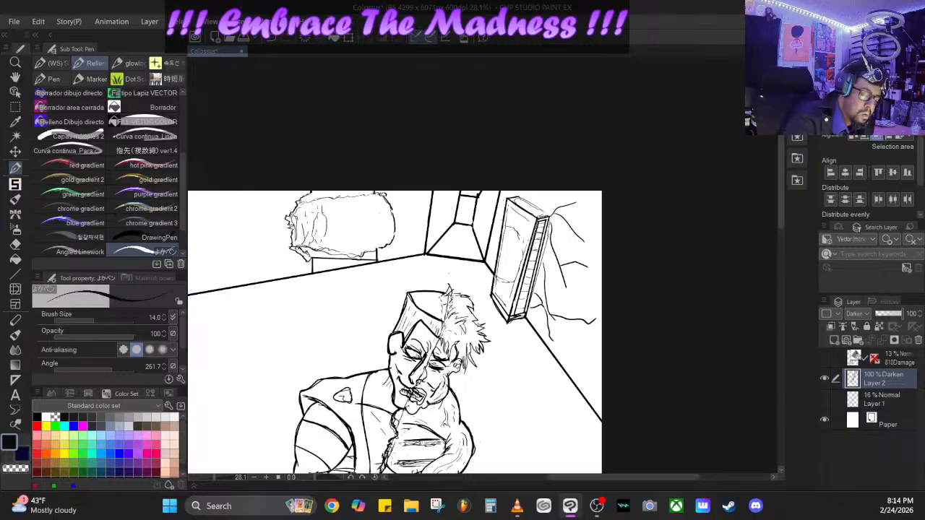
left_click_drag(319, 208, 320, 245)
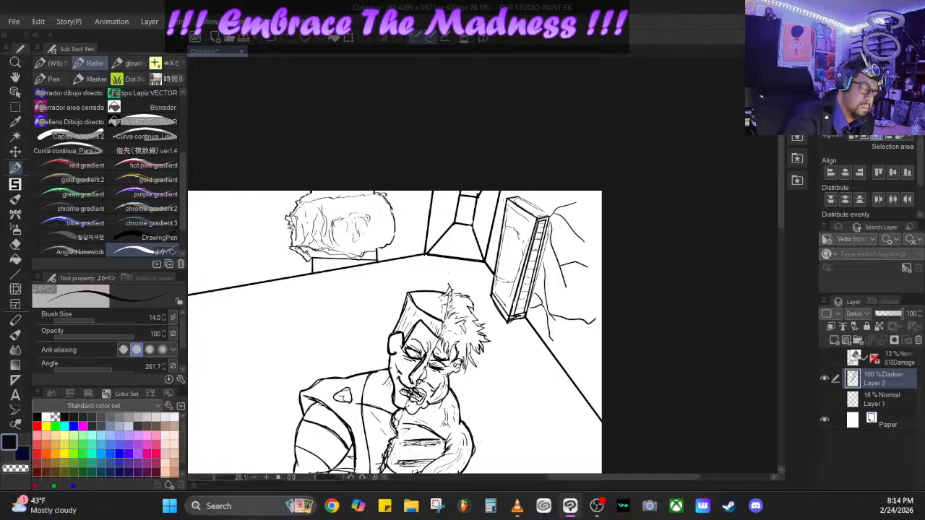
left_click_drag(340, 225, 354, 238)
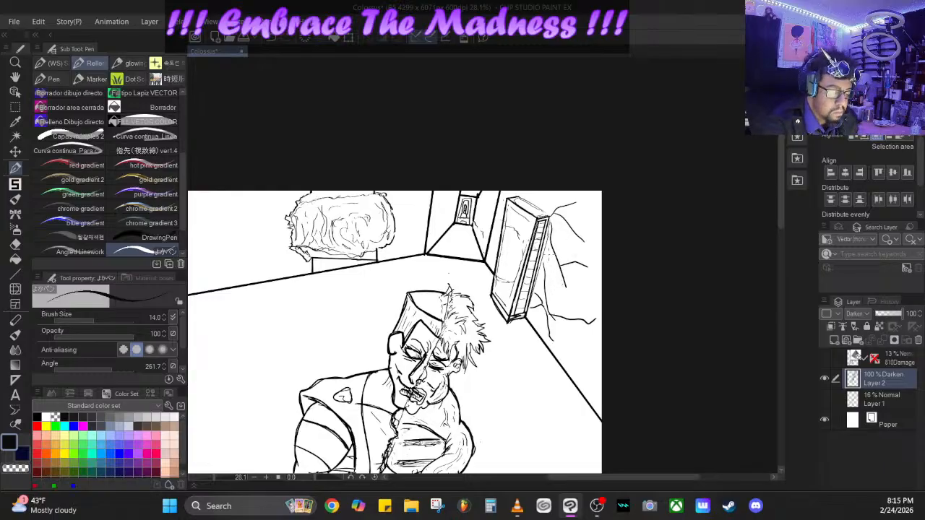
- Look through the hair, Iron and Decoration brush groups for a texture brush suited to the background walls
left_click_drag(781, 190, 778, 230)
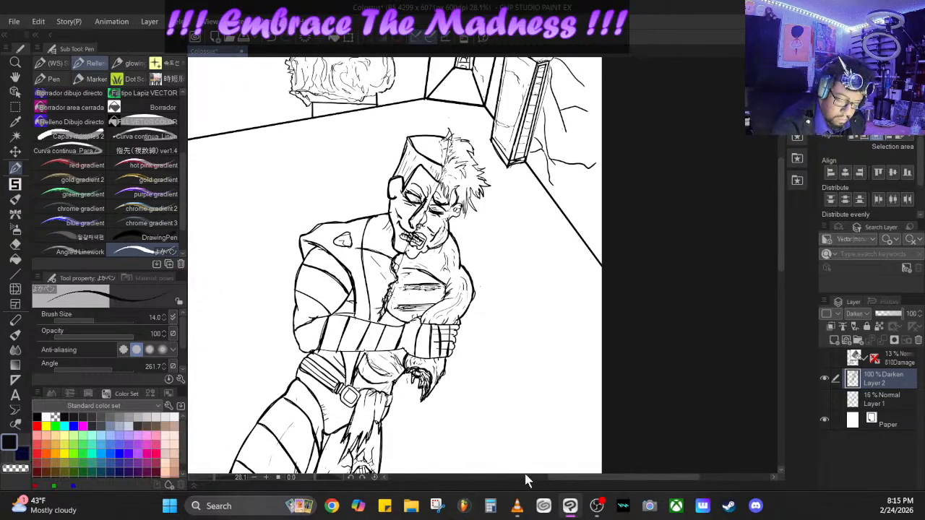
left_click_drag(216, 476, 208, 467)
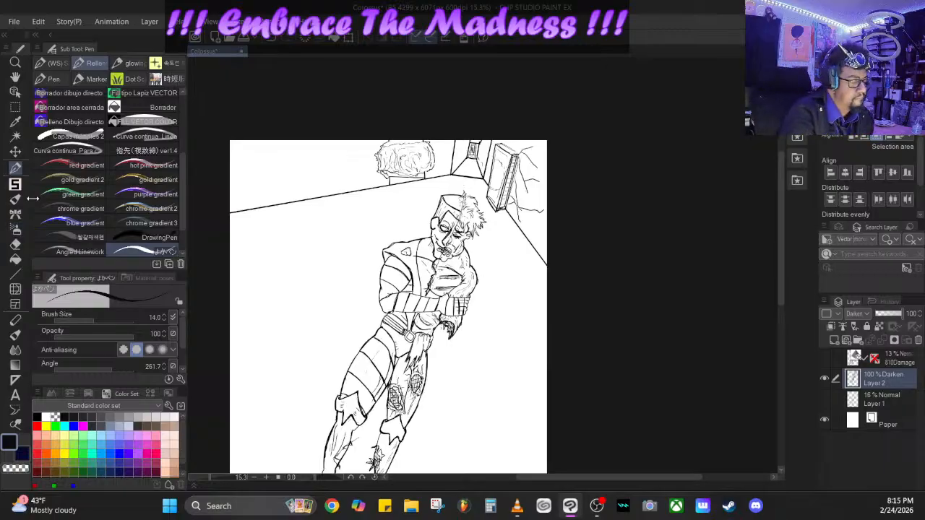
left_click(18, 214)
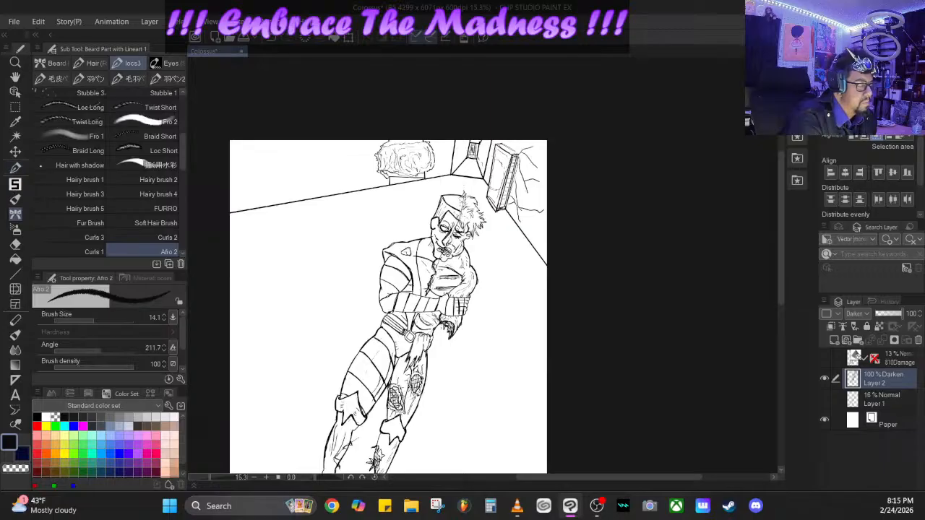
left_click(14, 195)
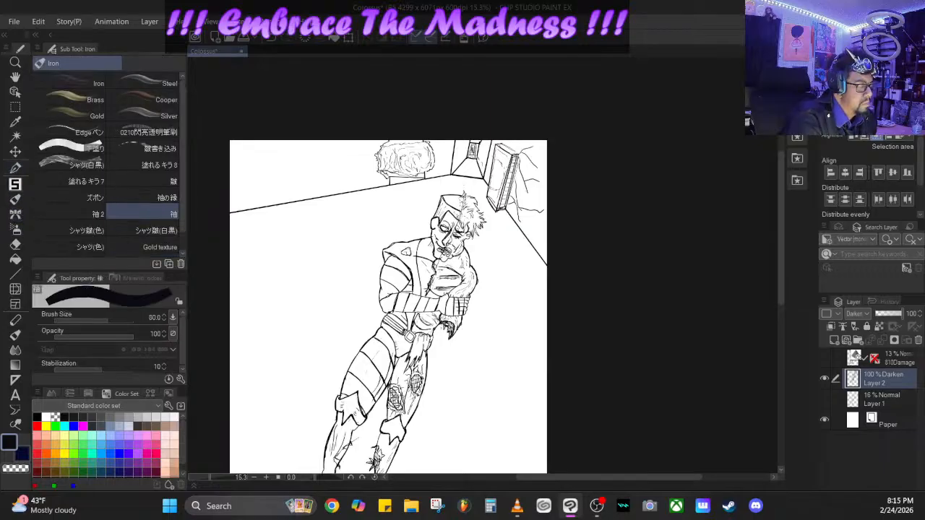
left_click(15, 200)
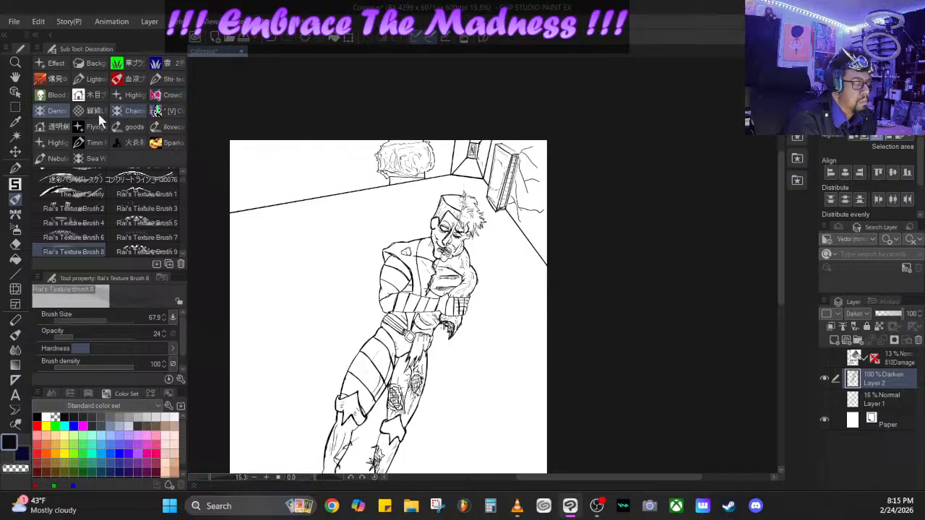
left_click(95, 111)
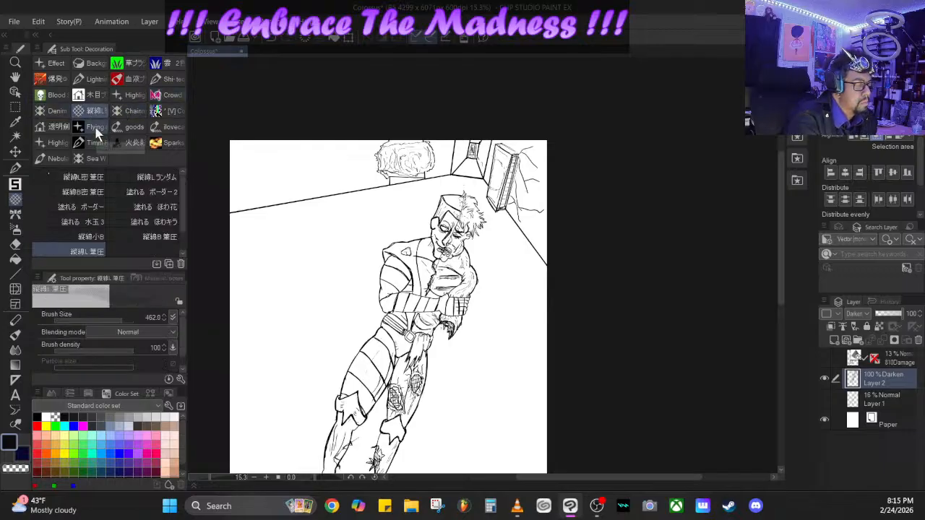
left_click(174, 112)
left_click(172, 98)
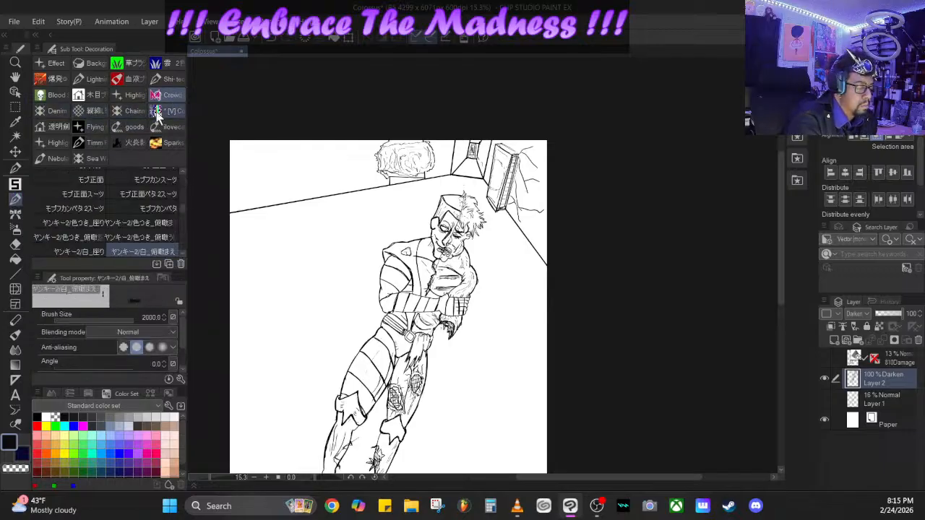
left_click(135, 88)
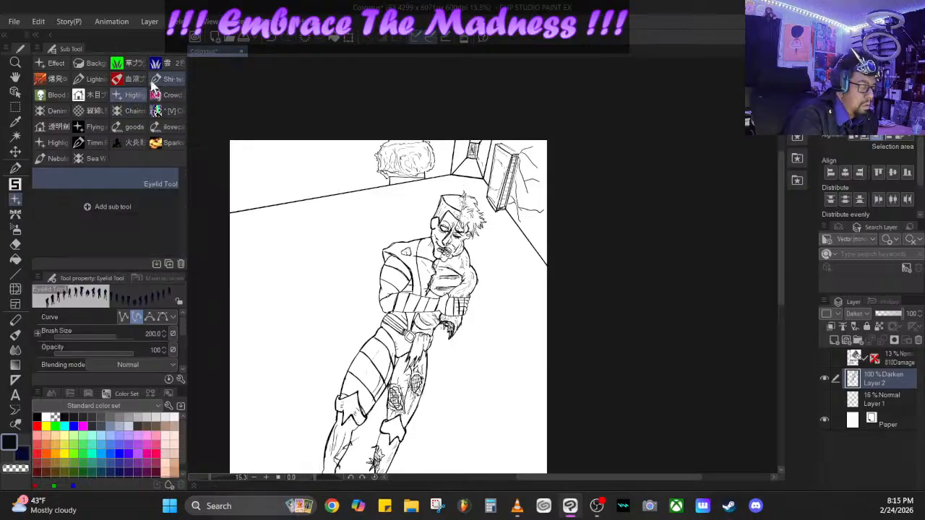
- Stamp crack texture over the rock-like mass and the cracked wall behind the slab, using wall brush03 at size 808.4
left_click(94, 95)
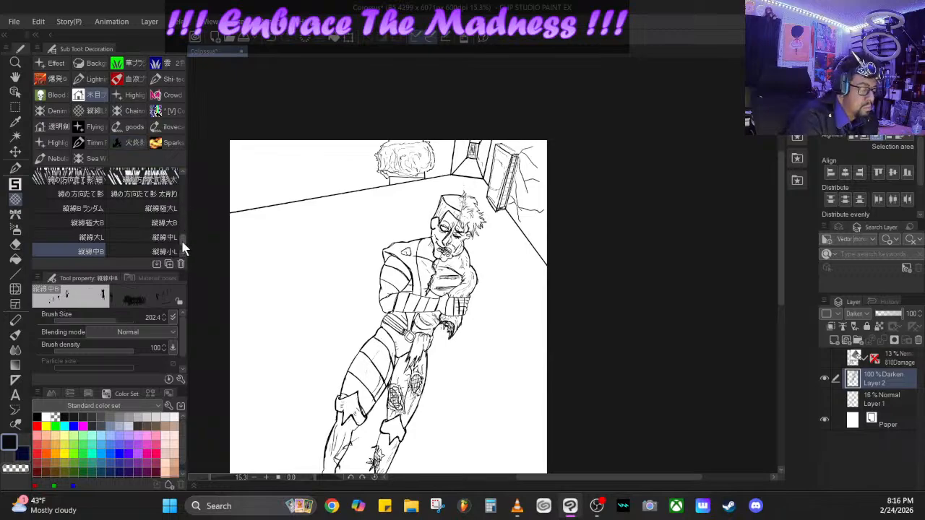
left_click_drag(182, 249, 185, 187)
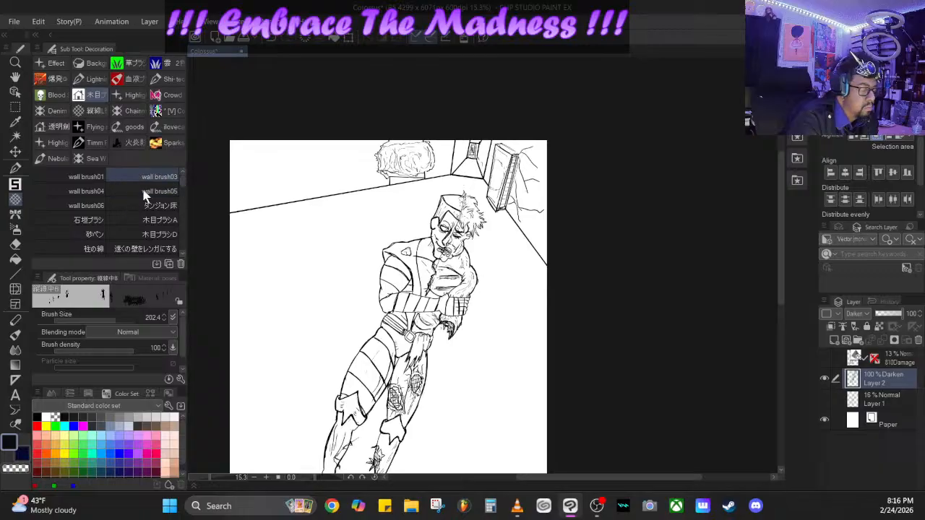
left_click(83, 175)
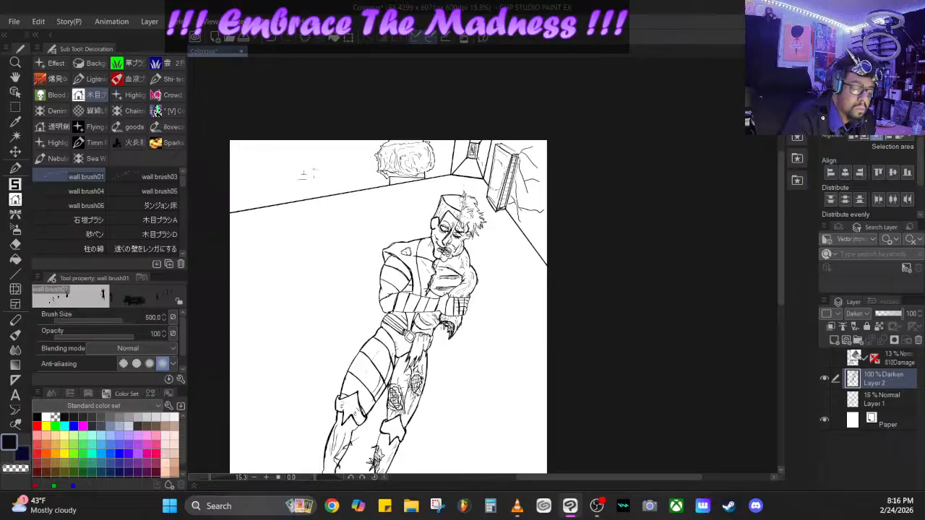
left_click(137, 176)
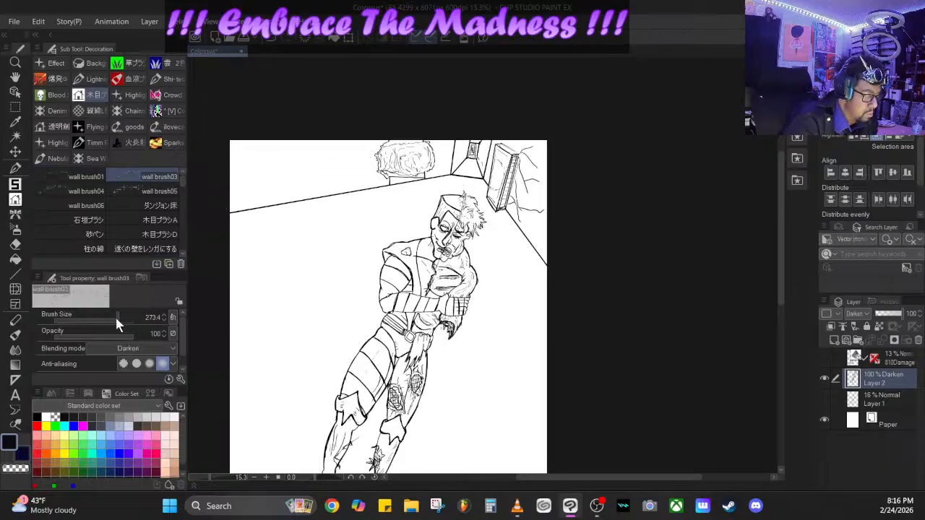
left_click_drag(115, 318, 126, 319)
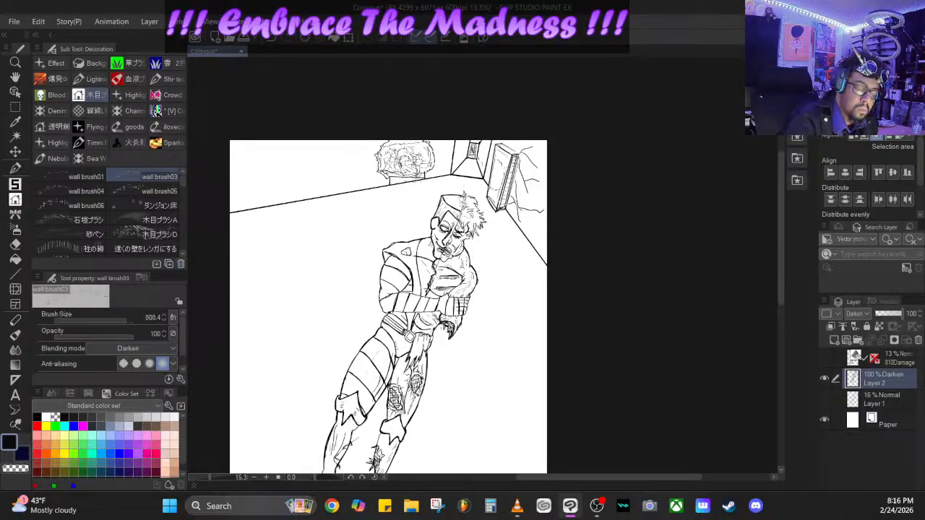
mouse_move(554, 163)
left_mouse_down()
mouse_move(531, 172)
mouse_move(525, 203)
left_mouse_up()
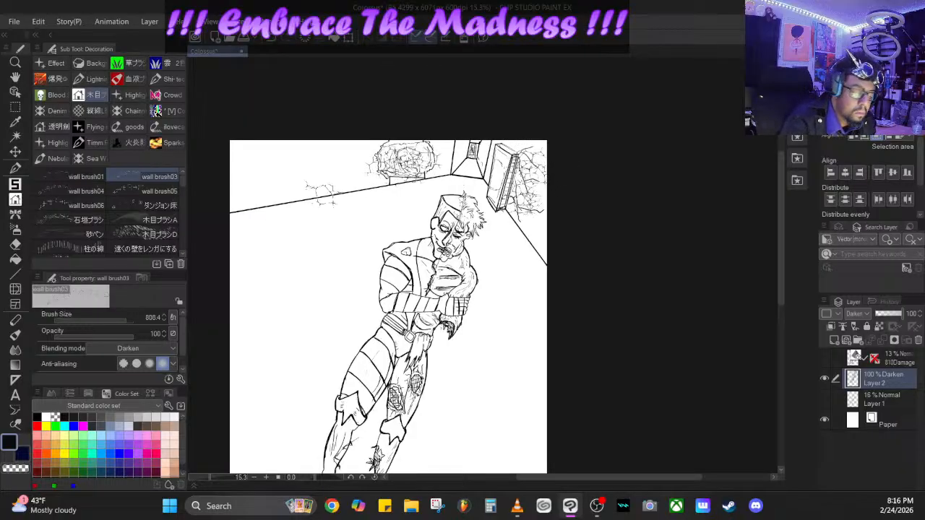
- Try stamping stone-block texture on the long back wall with wall brush05 and with wall brush06 at size 1161.4
left_click(131, 190)
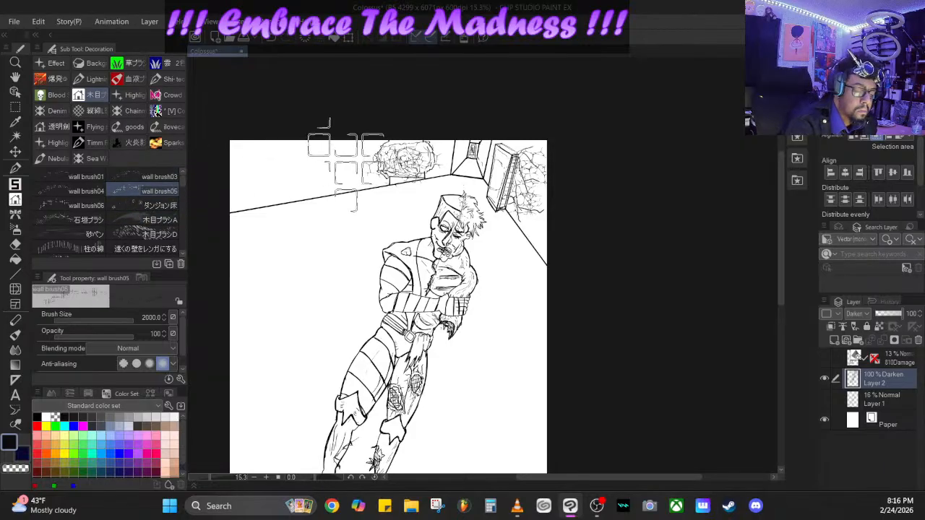
left_click(68, 207)
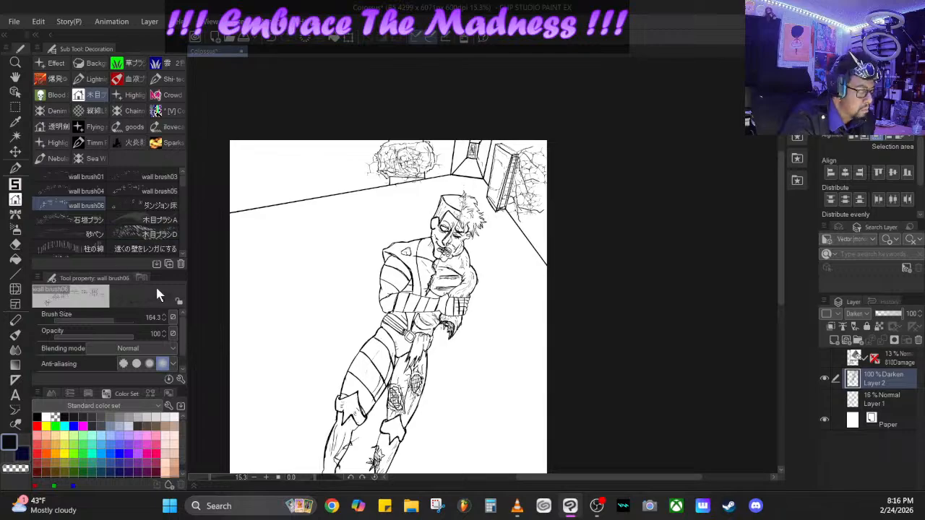
left_click_drag(113, 318, 125, 318)
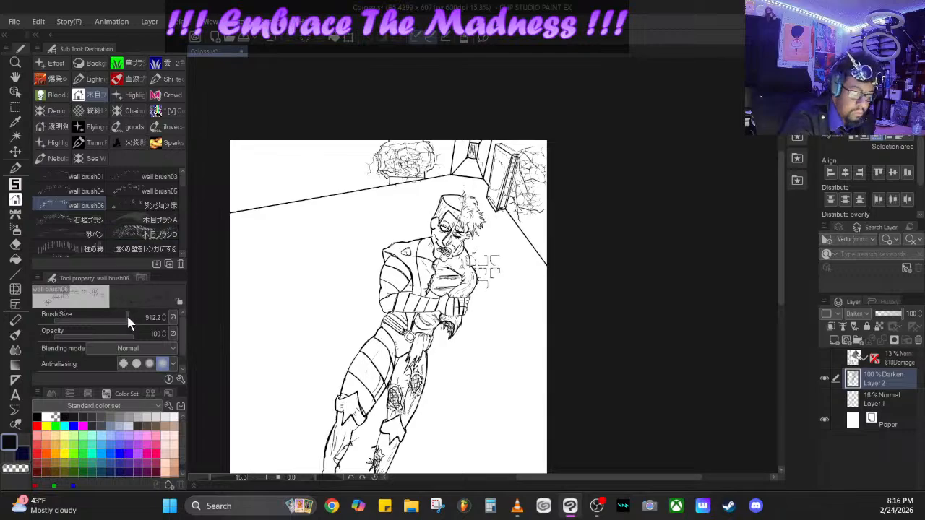
left_click(250, 158)
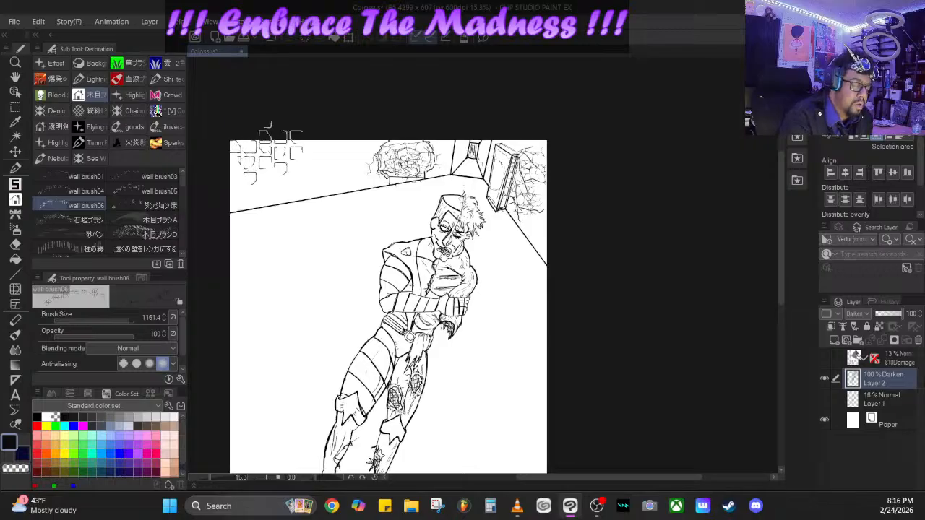
left_click(329, 168)
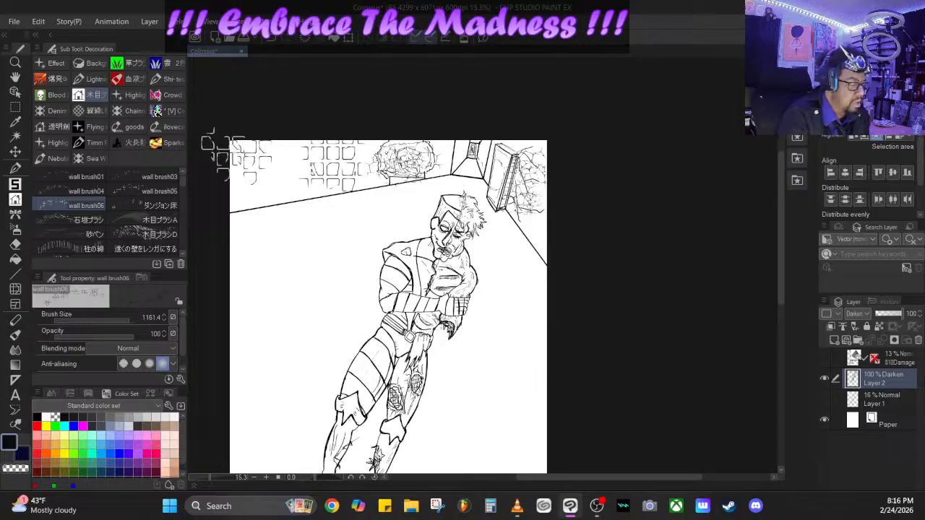
left_click(83, 220)
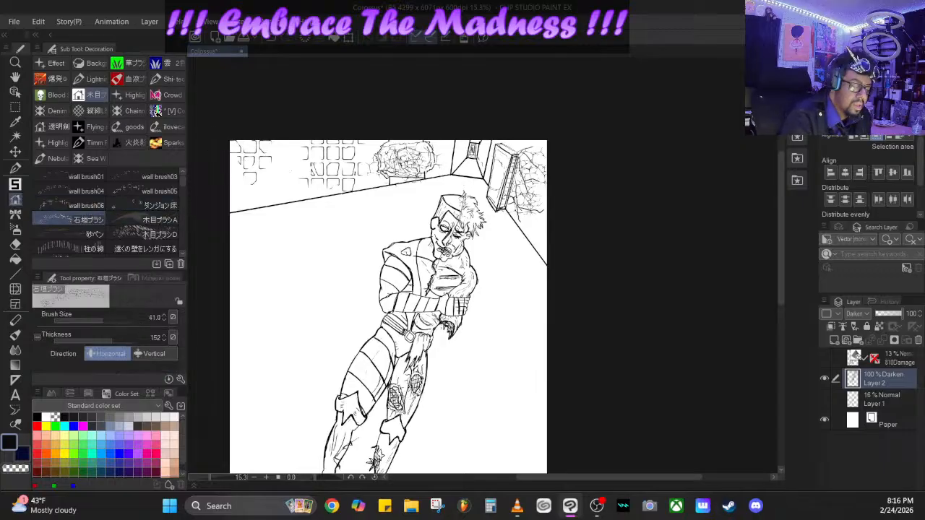
left_click(273, 42)
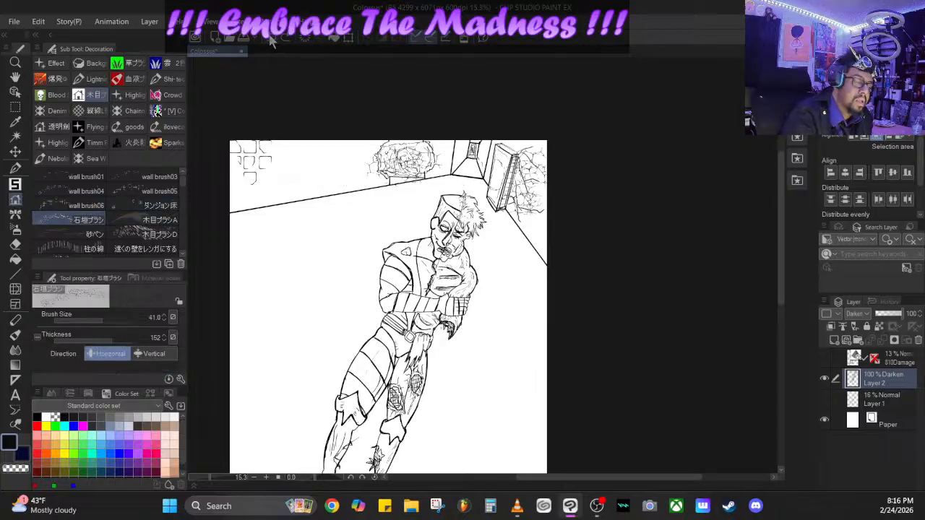
left_click(272, 42)
- Paint brick texture across the long back wall around the rock-like mass with the 石垣ブラシ brush at size 289.6
left_click_drag(102, 323, 114, 318)
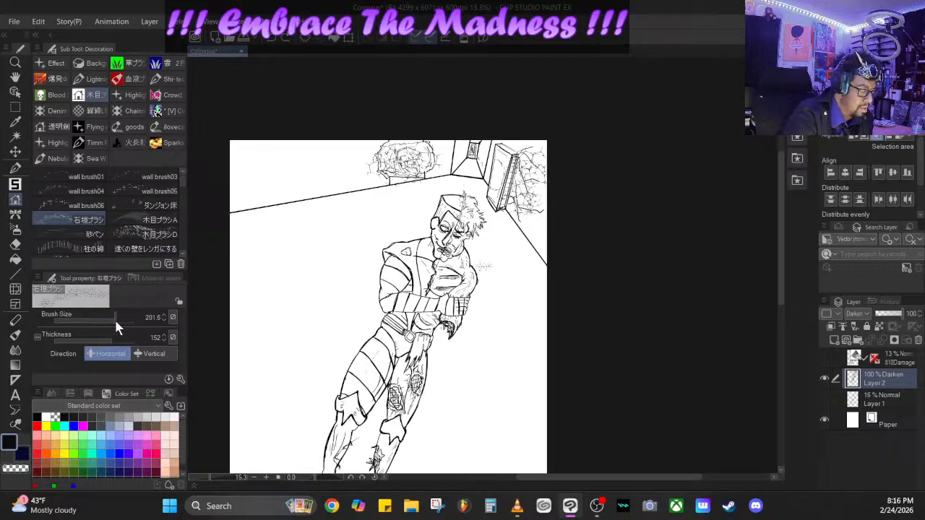
mouse_move(241, 144)
left_mouse_down()
mouse_move(273, 169)
mouse_move(251, 163)
mouse_move(299, 183)
mouse_move(339, 162)
mouse_move(369, 178)
mouse_move(438, 143)
mouse_move(442, 161)
mouse_move(483, 161)
mouse_move(492, 145)
left_mouse_up()
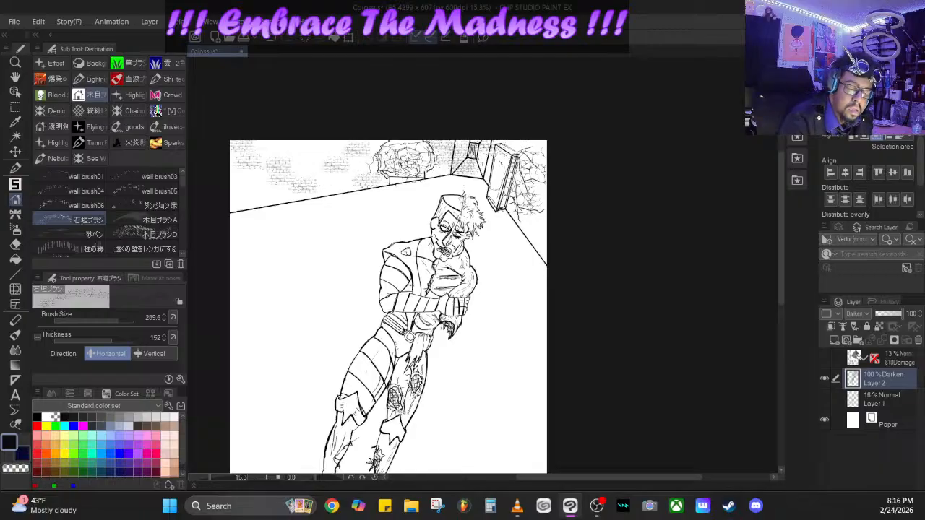
left_click(276, 39)
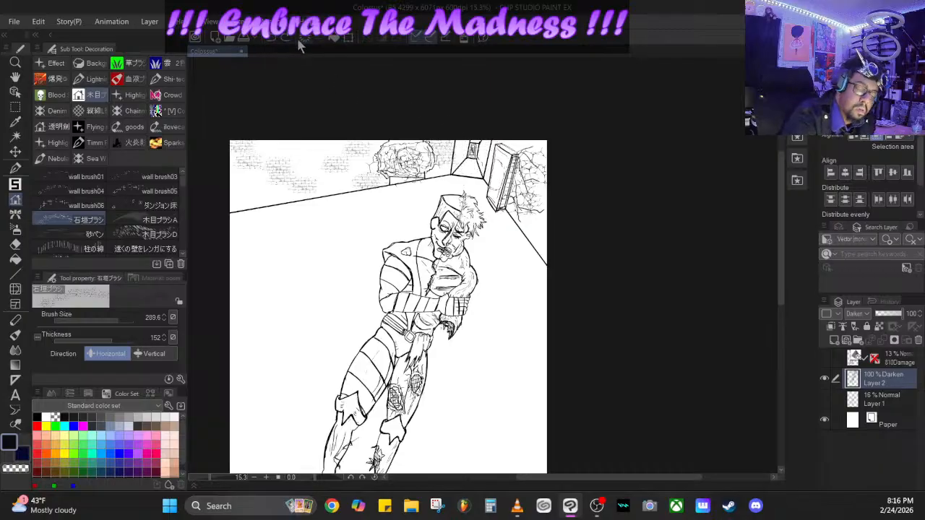
mouse_move(492, 148)
left_mouse_down()
mouse_move(480, 153)
mouse_move(487, 169)
left_mouse_up()
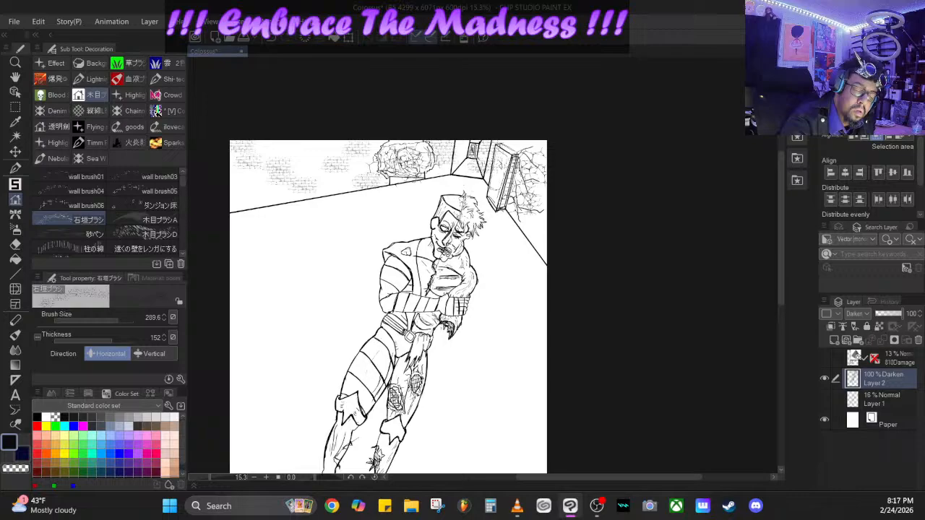
left_click(273, 38)
- Paint brick texture over the cracked wall behind the leaning slab and fill the bare patches of the long back wall
left_click_drag(538, 146, 514, 140)
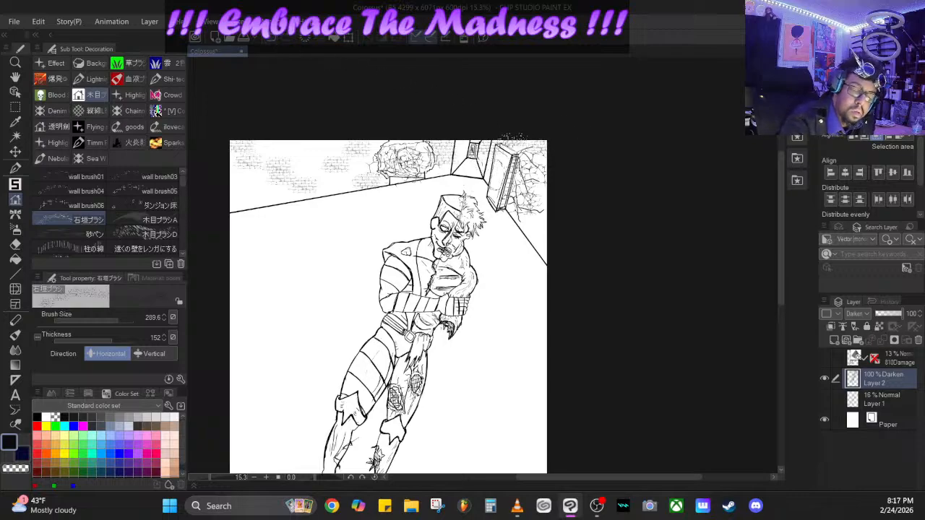
left_click_drag(541, 175, 539, 239)
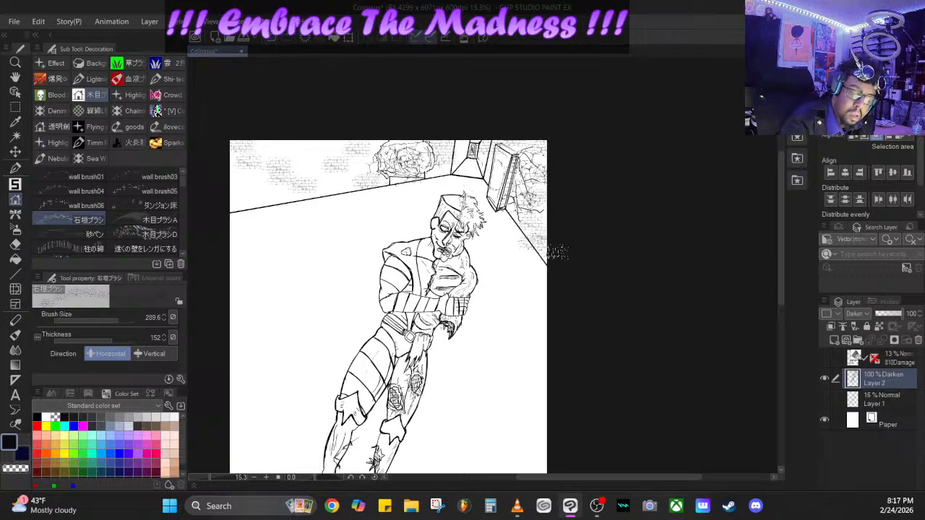
left_click(277, 39)
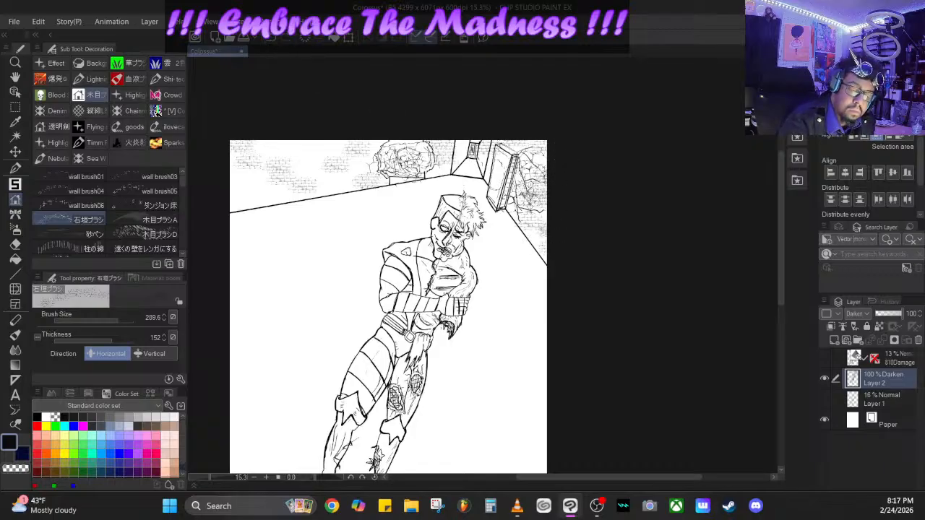
mouse_move(332, 188)
left_mouse_down()
mouse_move(308, 143)
mouse_move(281, 207)
mouse_move(230, 201)
left_mouse_up()
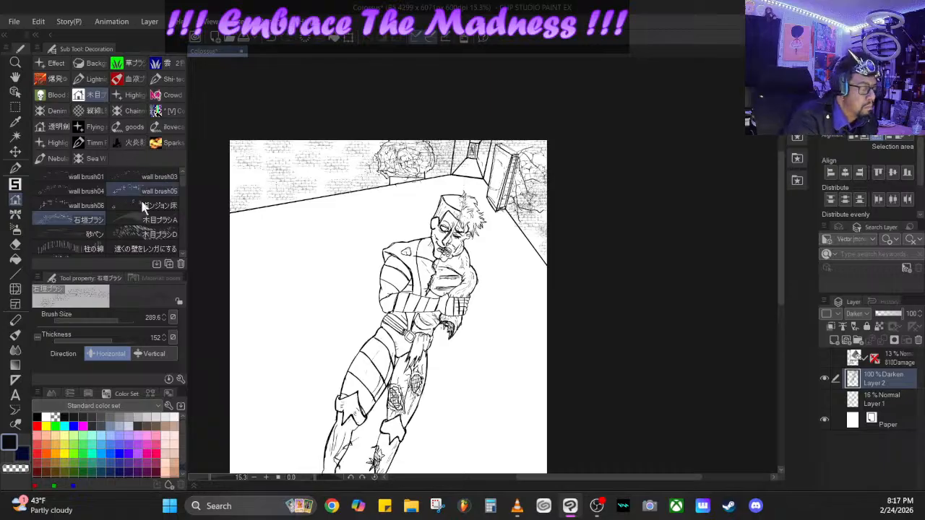
- Try grainy shading around the base of the rock-like mass with the 木目ブラシD brush at size 189.8
left_click(145, 237)
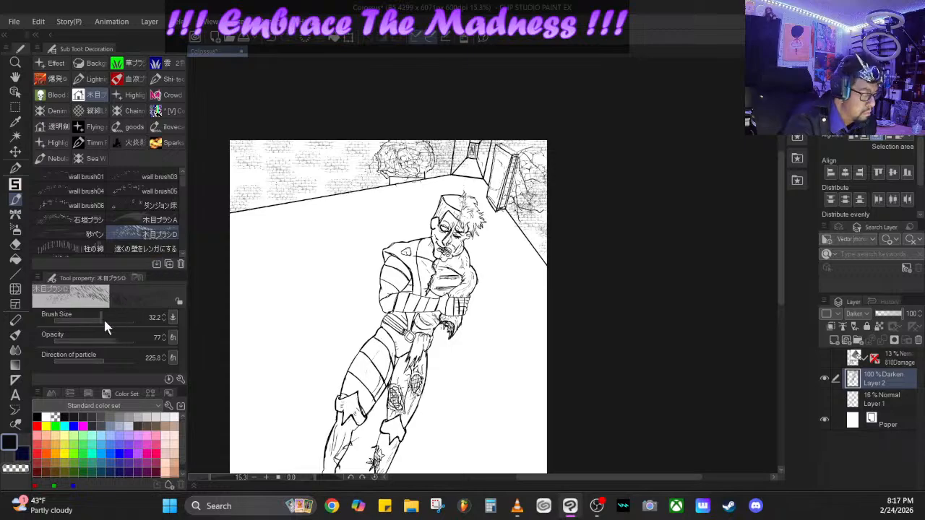
left_click_drag(105, 318, 116, 316)
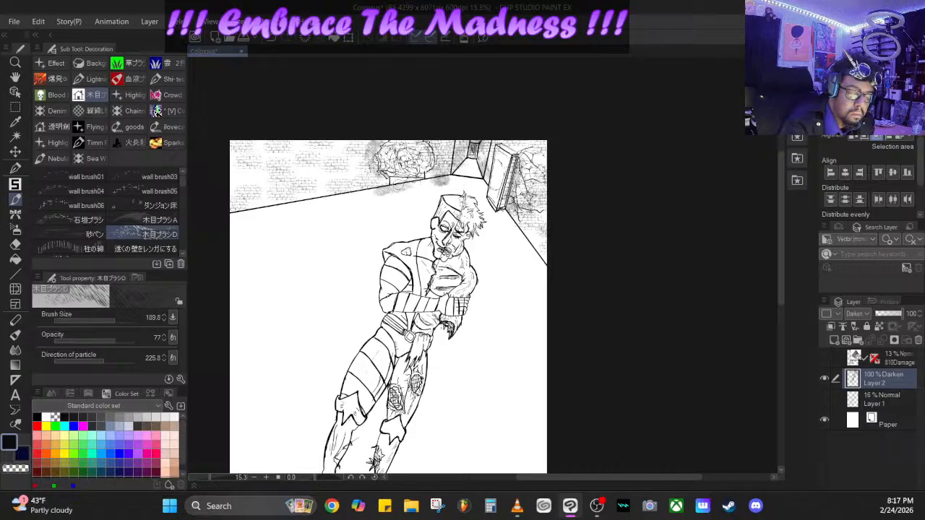
left_click(87, 234)
- Shade the floor edge and both brick walls softly with the 木目ブラシA brush at size 989.2 and opacity 13
left_click(158, 220)
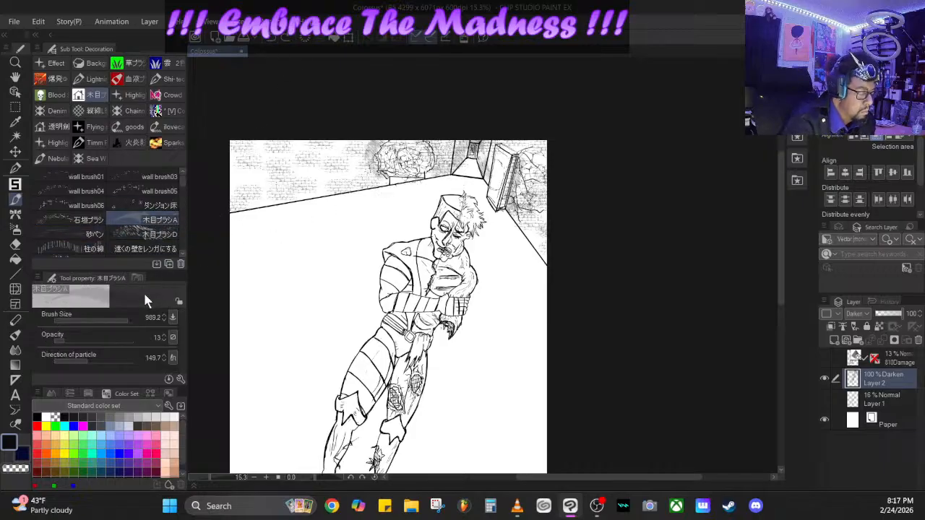
mouse_move(276, 209)
left_mouse_down()
mouse_move(412, 177)
mouse_move(386, 169)
left_mouse_up()
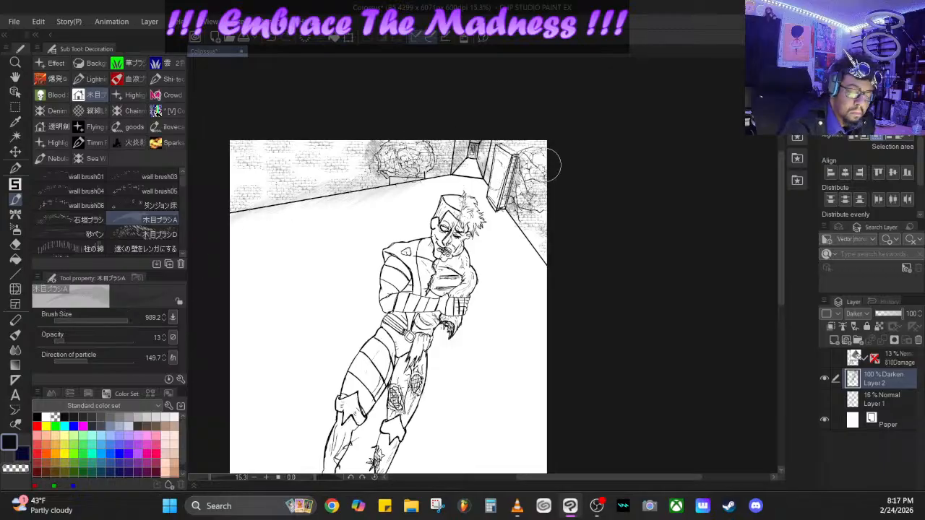
left_click_drag(528, 164, 514, 193)
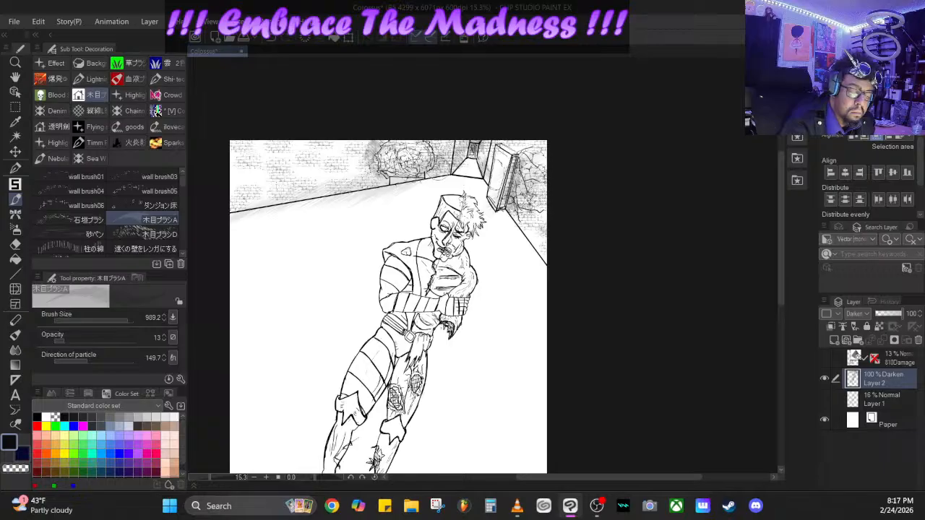
mouse_move(438, 168)
left_mouse_down()
mouse_move(453, 166)
mouse_move(460, 142)
left_mouse_up()
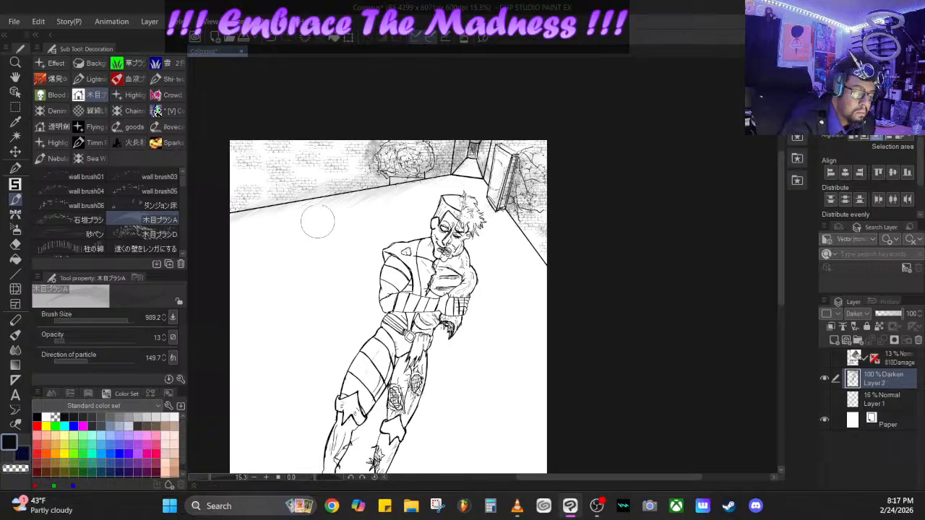
left_click_drag(295, 194, 248, 205)
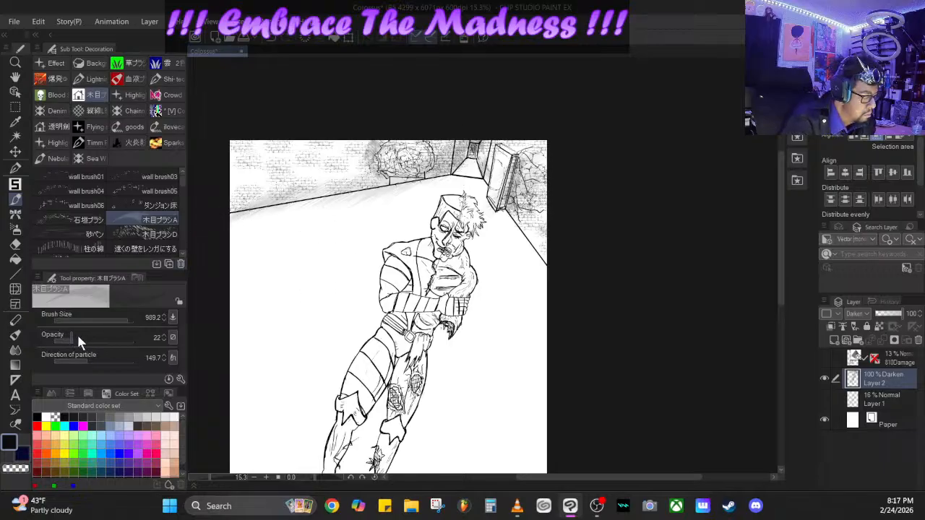
- Try darker grain shading on the wall beside the rock-like mass at opacity 40 and particle direction 120.7
mouse_move(78, 342)
left_mouse_down()
mouse_move(87, 340)
mouse_move(101, 365)
mouse_move(100, 357)
mouse_move(79, 355)
left_mouse_up()
left_click_drag(373, 136, 383, 177)
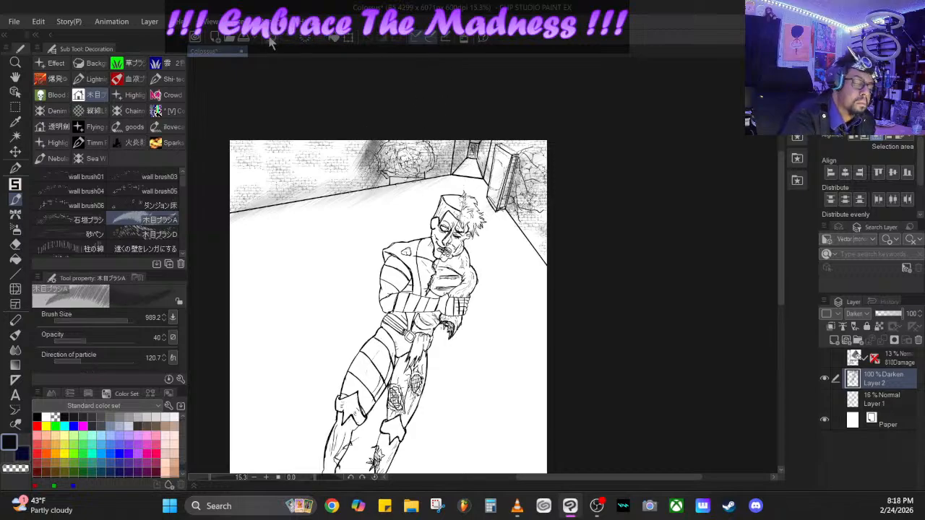
key("ctrl+z")
key("ctrl+z")
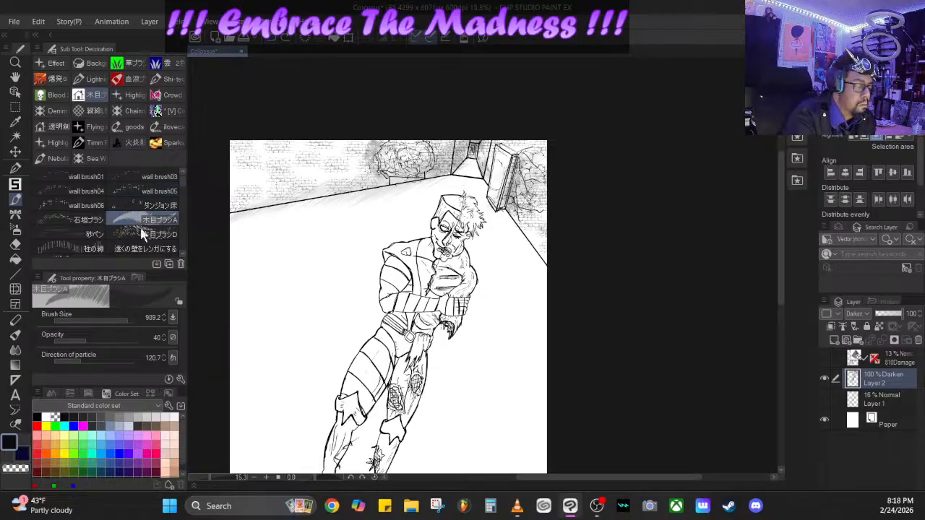
- Look through the 砂ペン, 柱の線, wall brush05 and further decoration brushes for another background texture
left_click(80, 234)
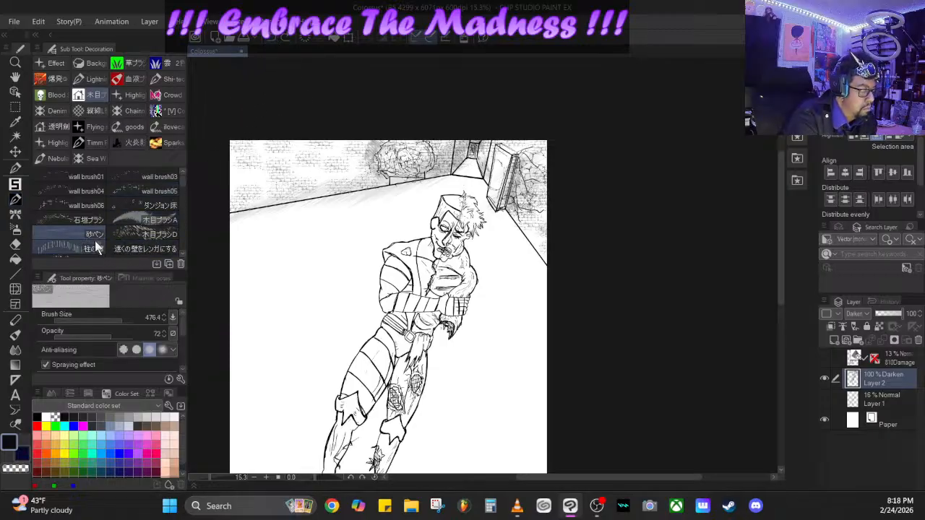
left_click(96, 247)
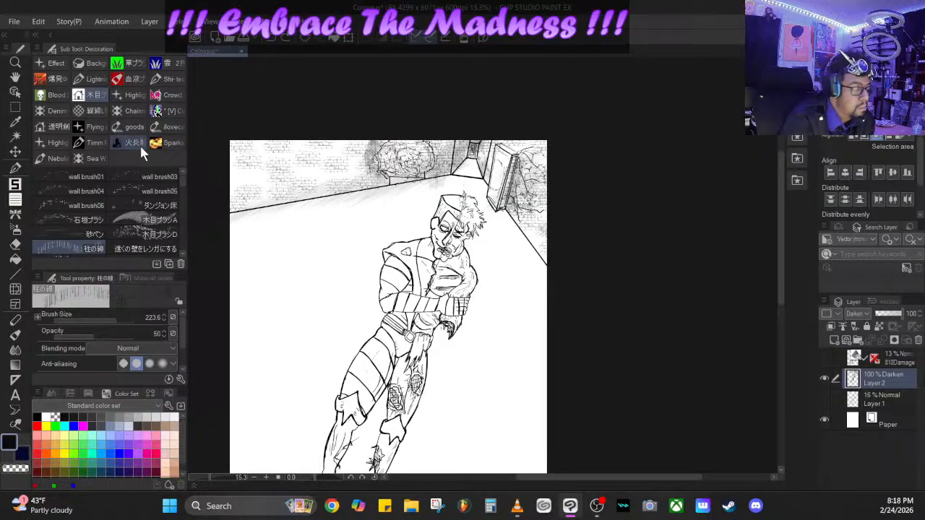
left_click(179, 190)
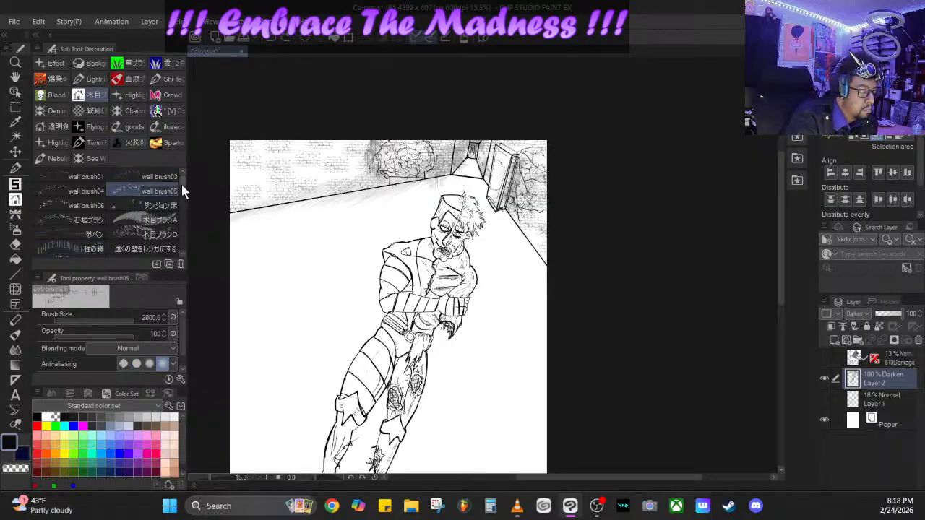
scroll(181, 185, "down", 4)
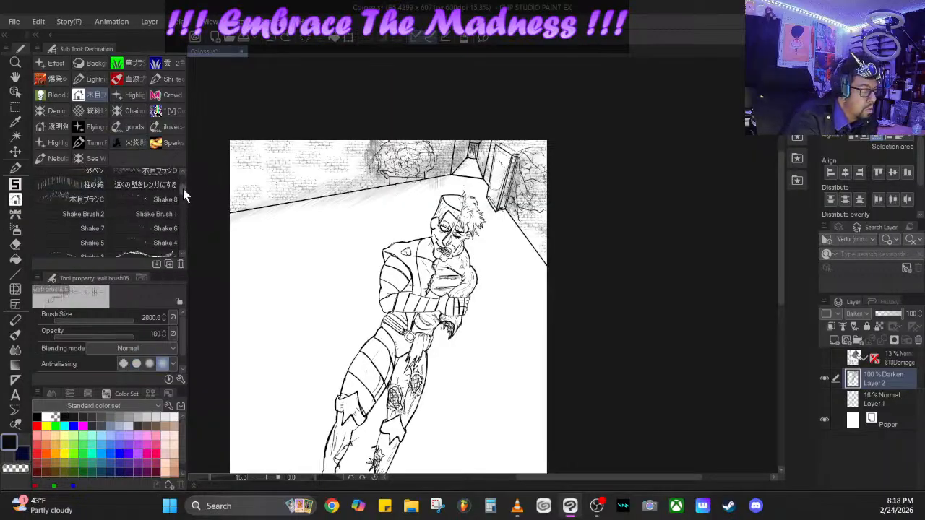
scroll(181, 188, "down", 5)
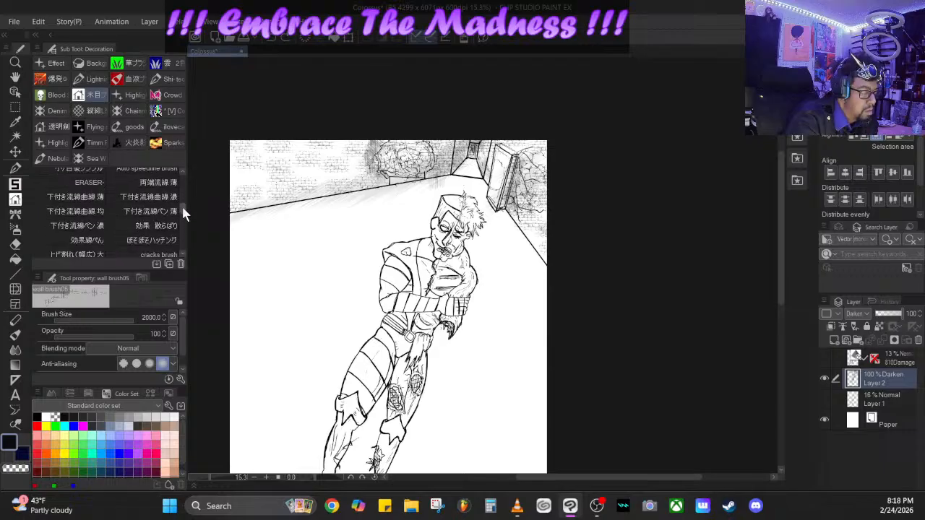
scroll(180, 183, "up", 8)
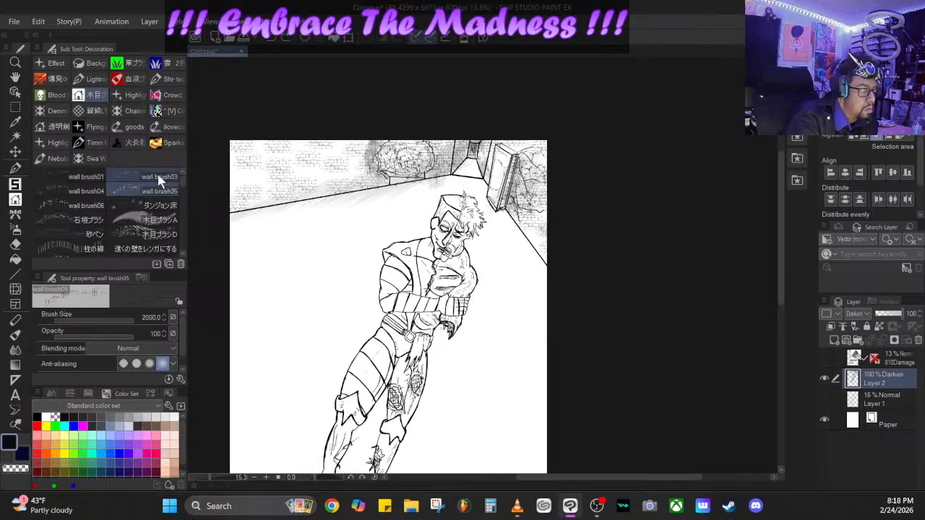
- Try floor textures with the ダンジョン床 brush at size 178.6 and brick stamps from 遠くの壁をレンガにする at size 325.7
left_click(160, 206)
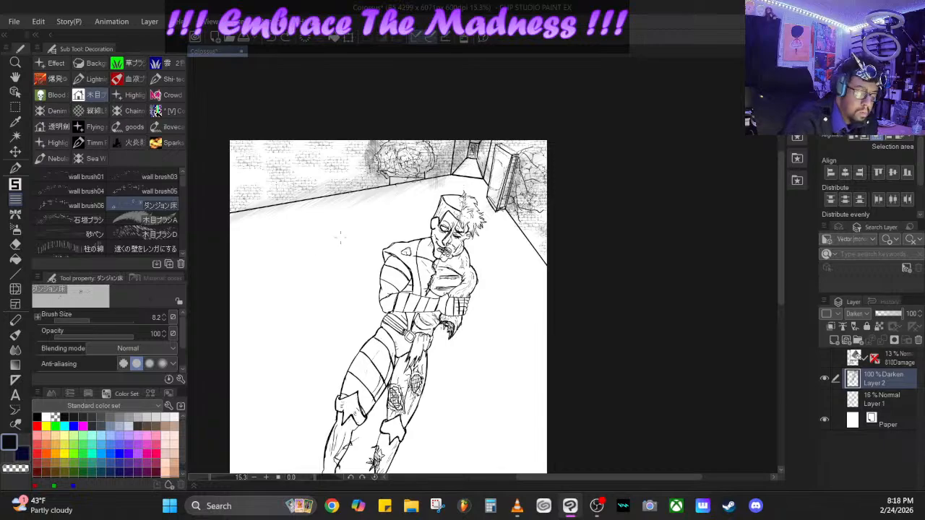
left_click_drag(97, 319, 113, 318)
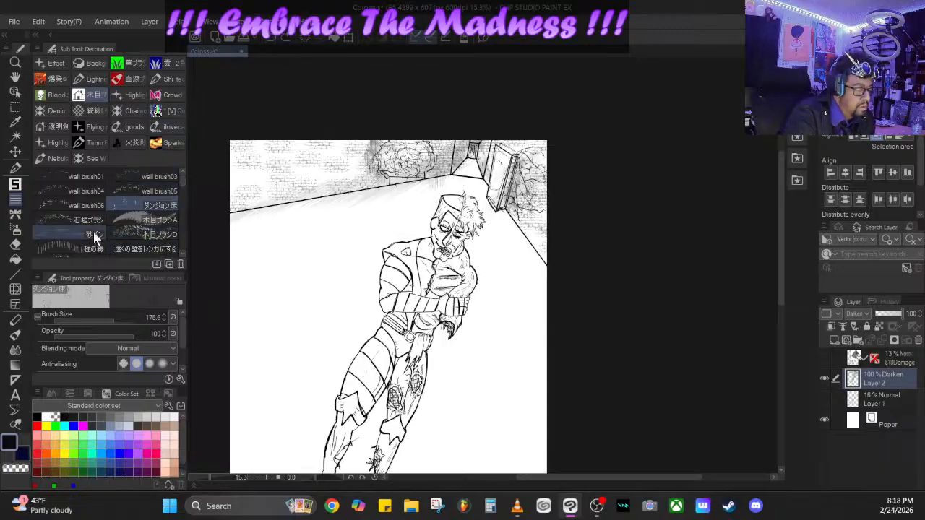
left_click(159, 248)
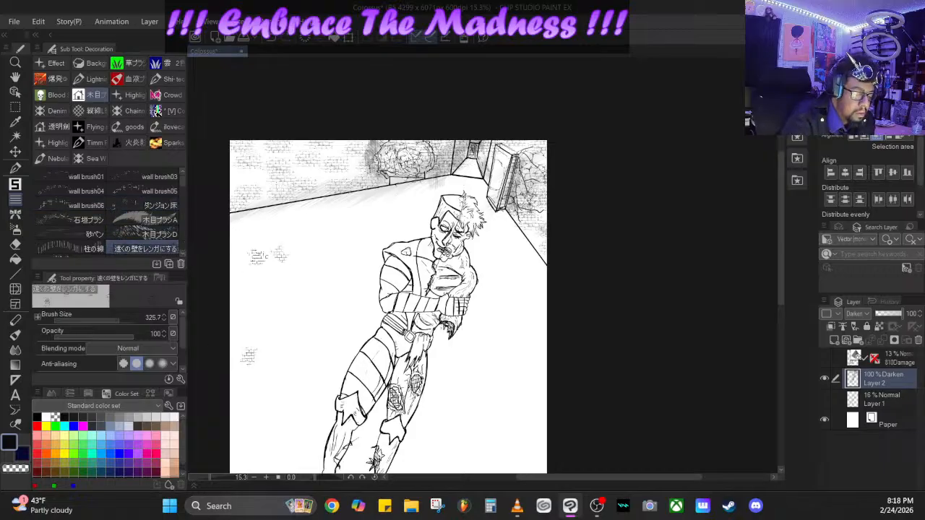
left_click(233, 234)
left_click(235, 293)
left_click(274, 317)
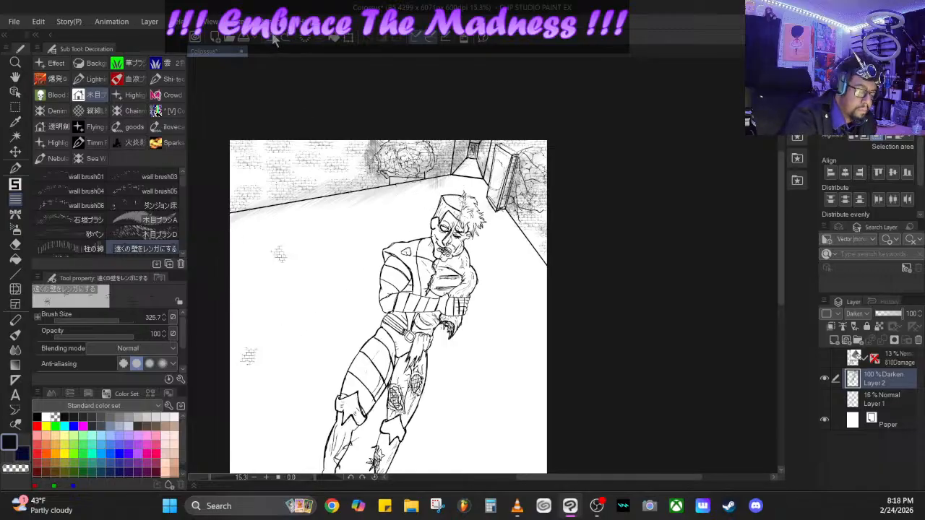
- Paint irregular stone paving across the floor on both sides of the figure and into the near corner with wall brush03 at size 808.4
left_click(149, 178)
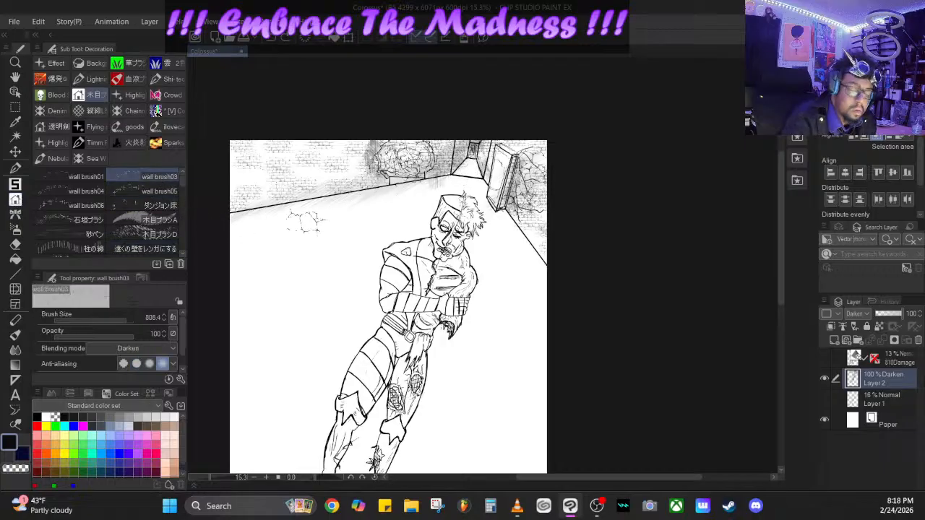
mouse_move(228, 259)
left_mouse_down()
mouse_move(405, 206)
mouse_move(383, 201)
mouse_move(271, 224)
mouse_move(217, 246)
mouse_move(224, 293)
mouse_move(308, 276)
mouse_move(365, 246)
mouse_move(248, 283)
mouse_move(231, 329)
mouse_move(238, 430)
mouse_move(247, 430)
mouse_move(254, 347)
mouse_move(274, 454)
mouse_move(314, 338)
mouse_move(315, 388)
mouse_move(260, 394)
mouse_move(299, 287)
mouse_move(333, 325)
mouse_move(321, 374)
mouse_move(361, 281)
mouse_move(441, 173)
left_mouse_up()
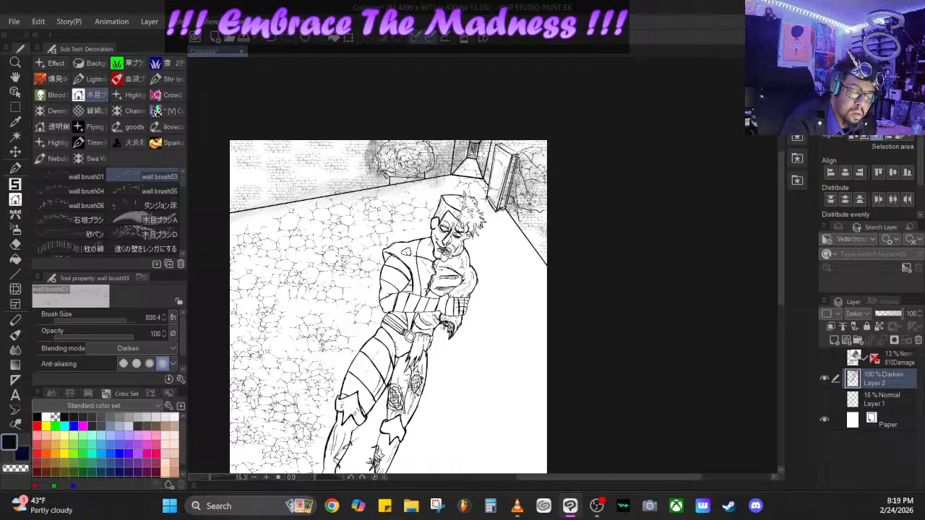
left_click_drag(474, 253, 473, 260)
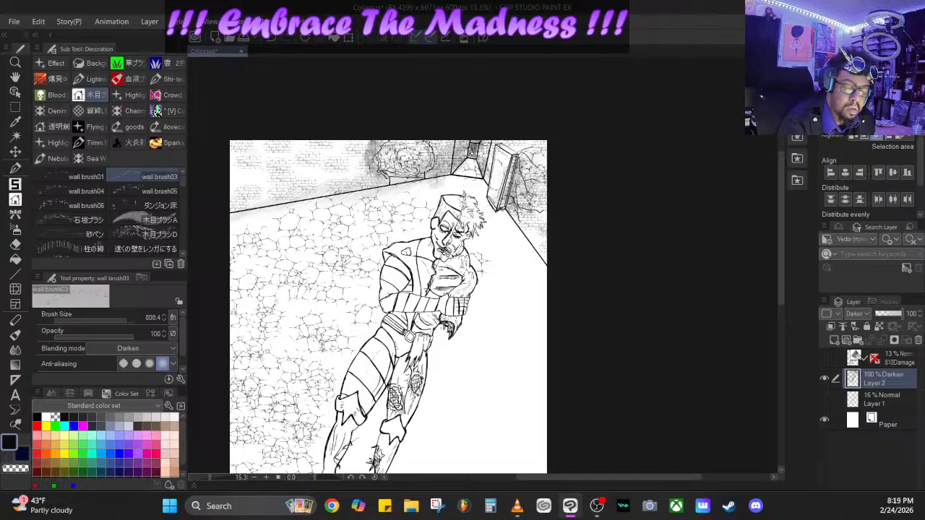
left_click(472, 179)
left_click(429, 191)
left_click(509, 242)
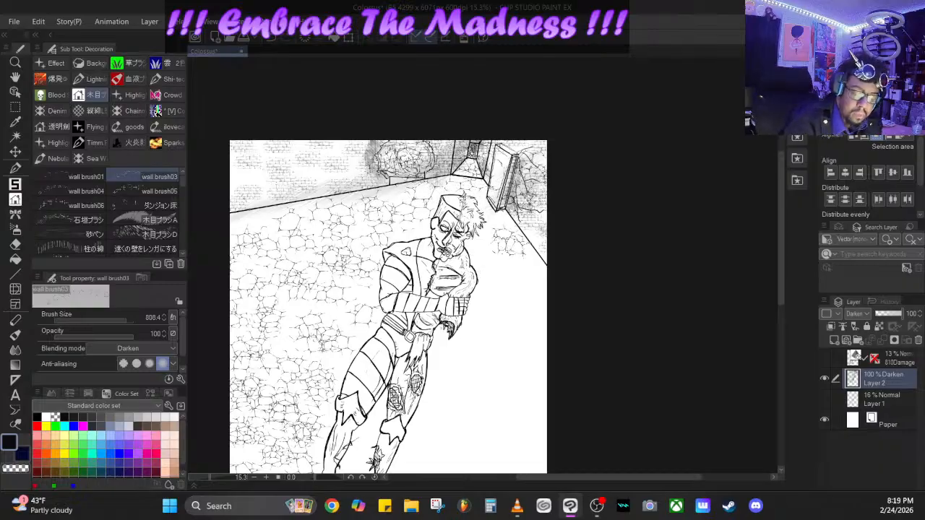
mouse_move(503, 278)
left_mouse_down()
mouse_move(555, 390)
mouse_move(513, 257)
mouse_move(498, 391)
mouse_move(445, 376)
left_mouse_up()
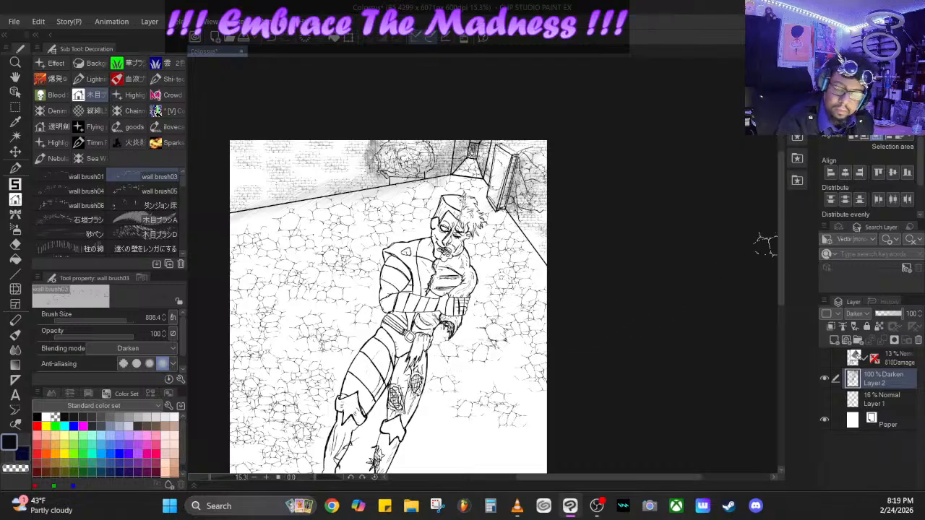
scroll(687, 274, "down", 3)
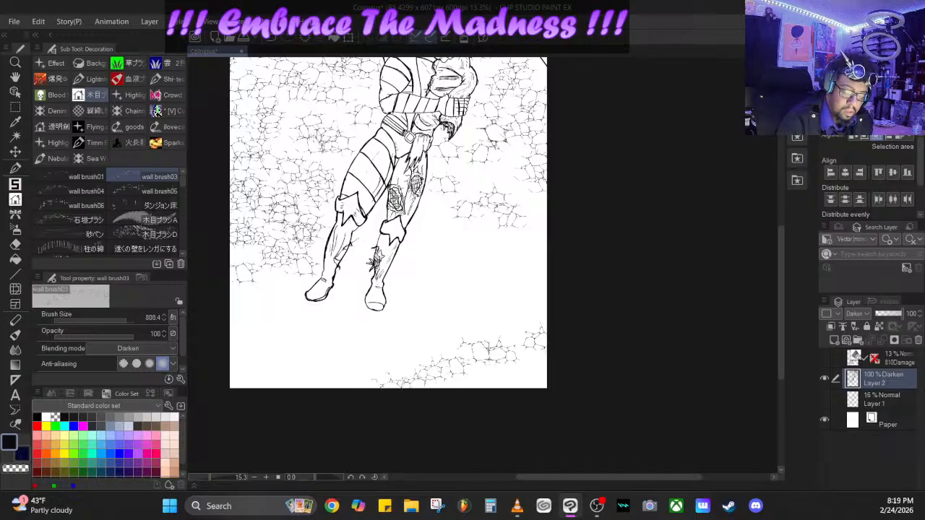
mouse_move(486, 351)
left_mouse_down()
mouse_move(562, 376)
mouse_move(441, 393)
left_mouse_up()
- Add larger stones across the near, middle and far floor and cracks on the far wall with wall brush03 at size 2000
left_click(129, 320)
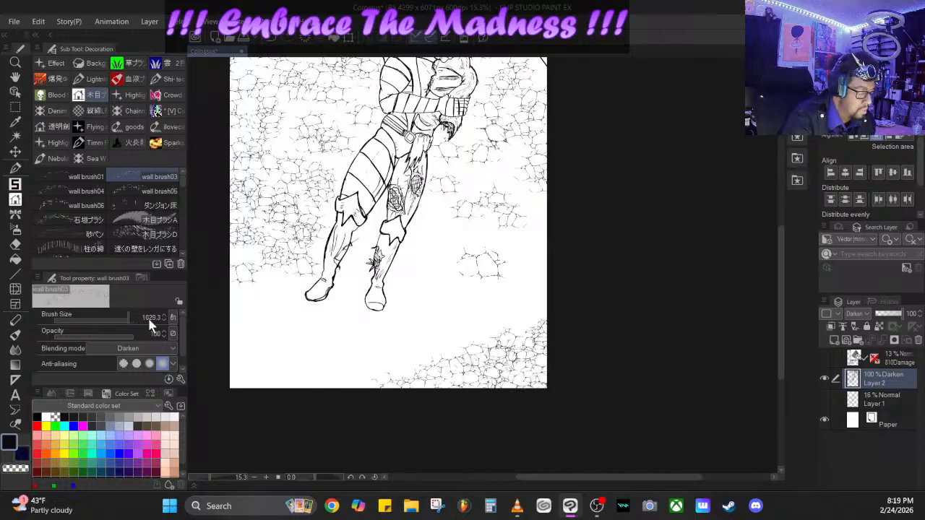
left_click_drag(149, 325, 154, 326)
left_click_drag(227, 414, 607, 262)
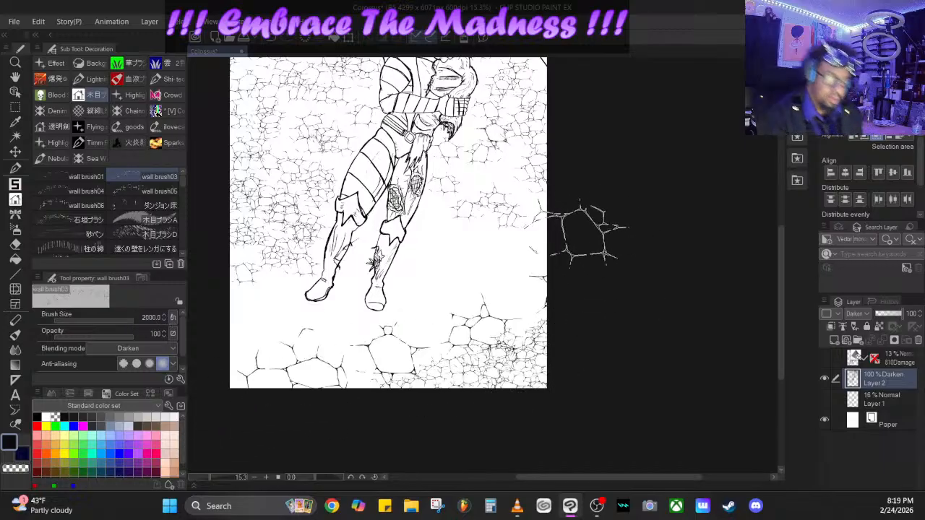
left_click_drag(582, 233, 456, 325)
left_click_drag(287, 335, 243, 279)
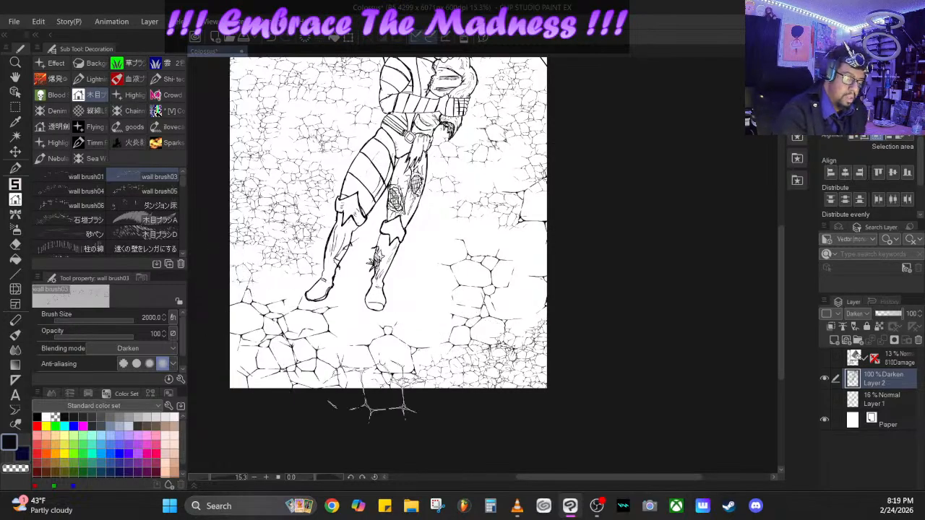
mouse_move(460, 296)
left_mouse_down()
mouse_move(512, 197)
mouse_move(555, 271)
left_mouse_up()
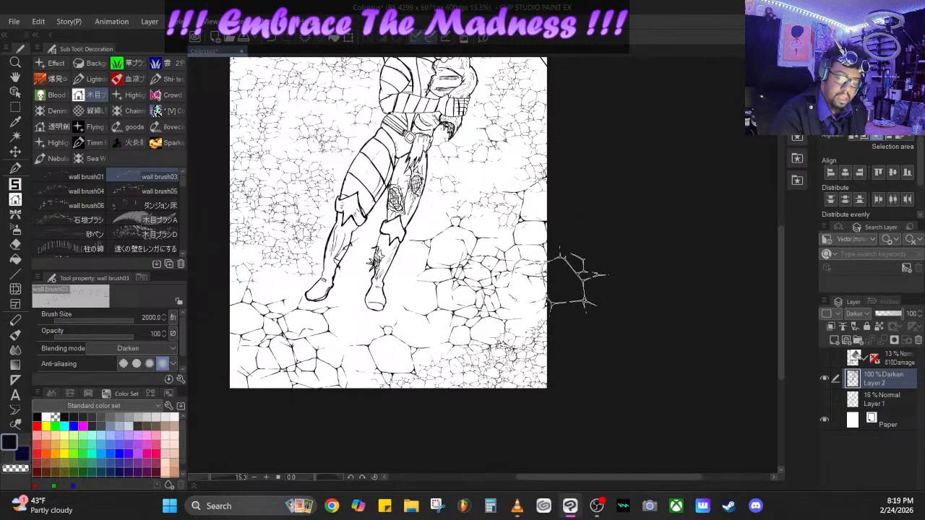
mouse_move(557, 166)
left_mouse_down()
mouse_move(493, 181)
mouse_move(464, 216)
left_mouse_up()
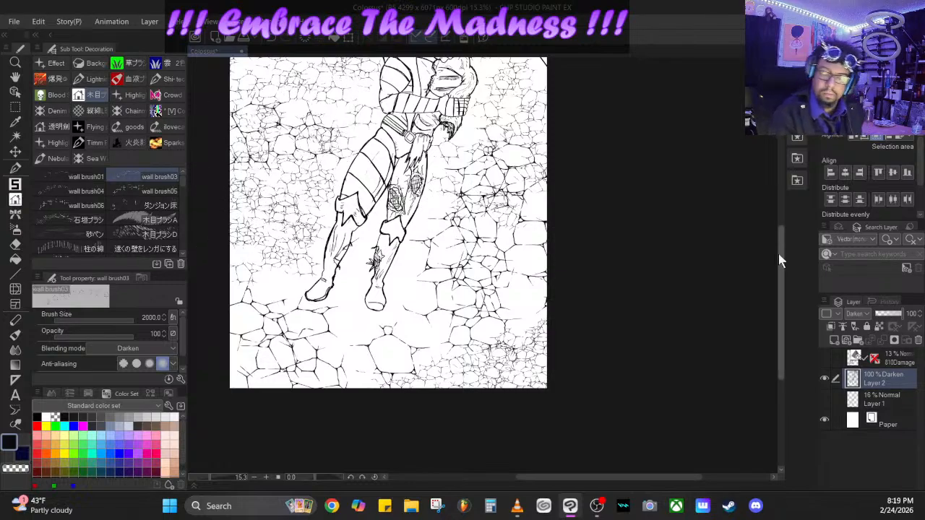
left_click_drag(778, 254, 787, 160)
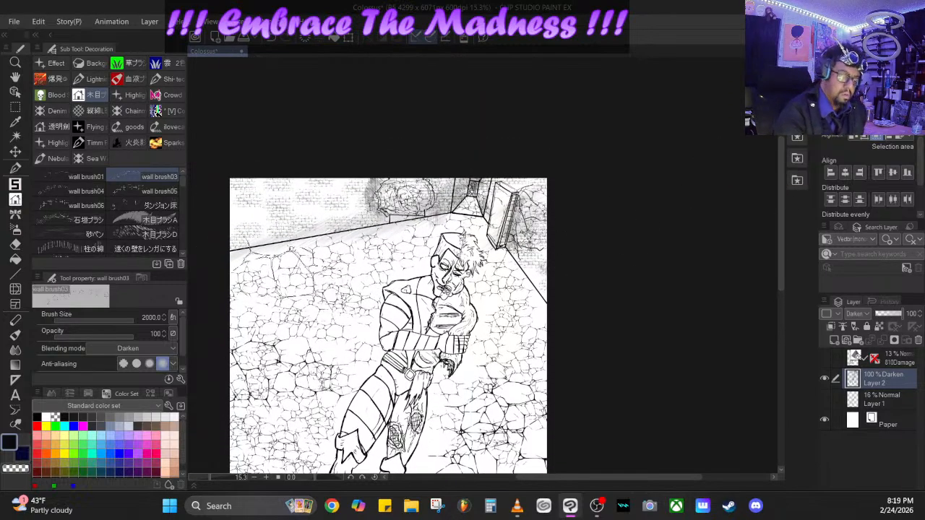
left_click_drag(279, 273, 325, 265)
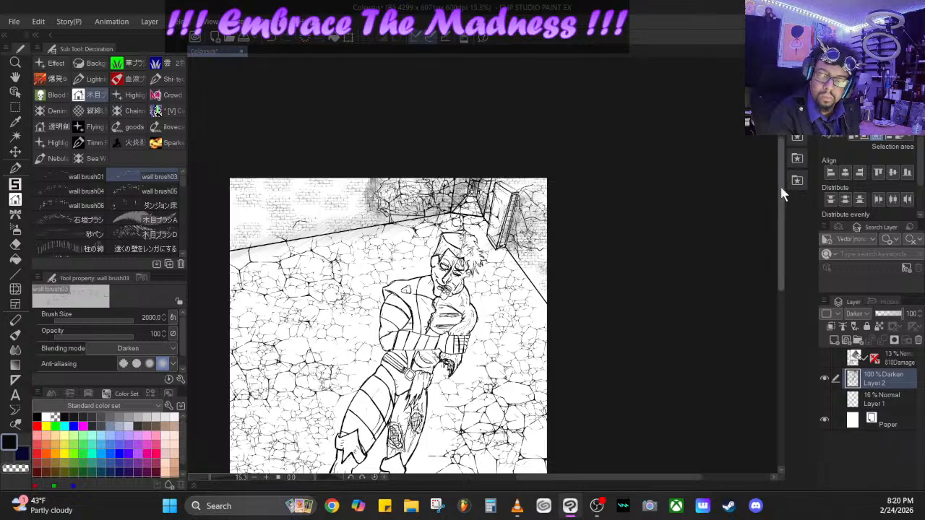
- Shade the figure's torn torso, legs and striped thigh with the 木目ブラシD brush at size 189.8 and opacity 35
left_click_drag(789, 185, 784, 242)
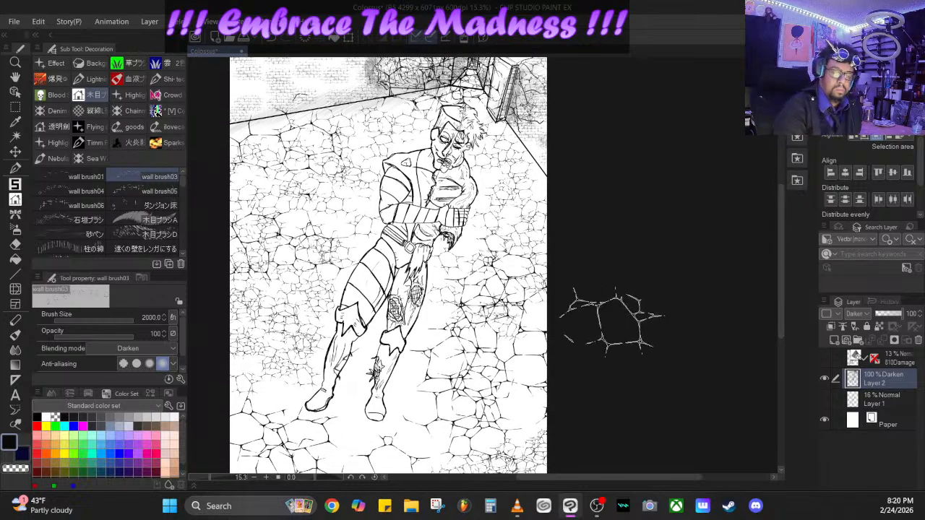
left_click(145, 234)
mouse_move(99, 348)
left_mouse_down()
mouse_move(80, 346)
mouse_move(84, 335)
left_mouse_up()
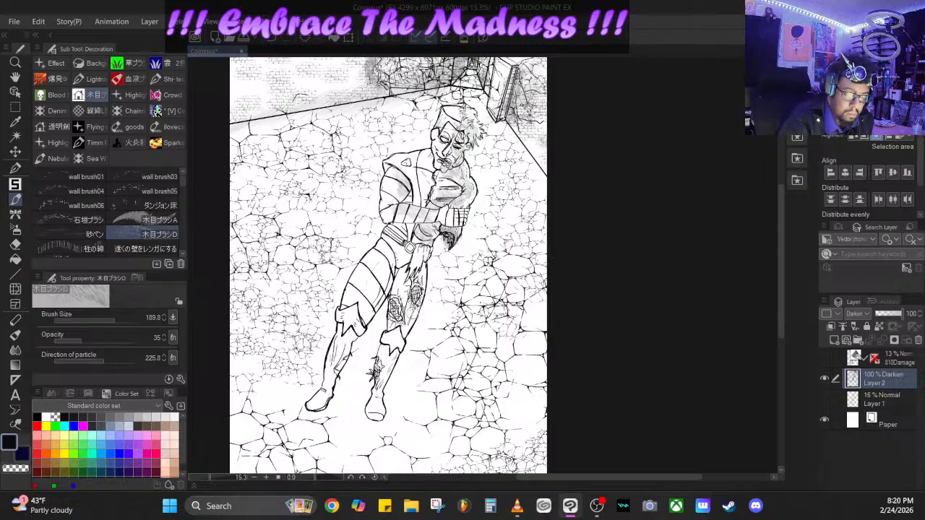
mouse_move(409, 310)
left_mouse_down()
mouse_move(394, 323)
mouse_move(409, 273)
left_mouse_up()
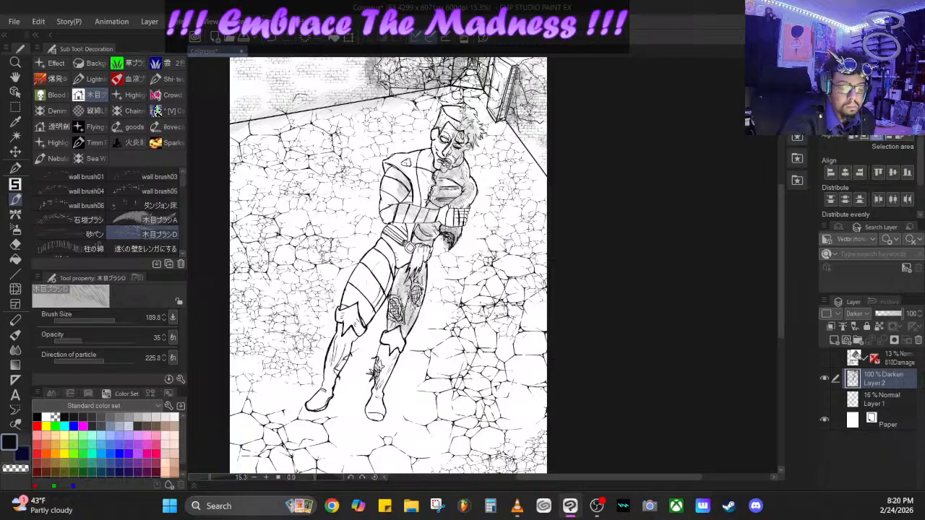
left_click_drag(378, 405, 395, 354)
left_click_drag(352, 329, 334, 371)
left_click_drag(346, 340, 398, 235)
left_click_drag(397, 288, 402, 224)
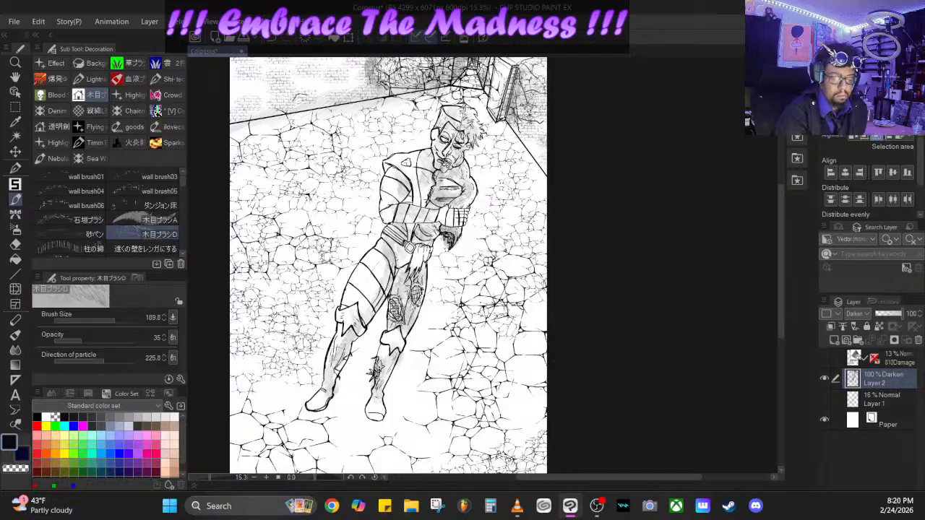
left_click_drag(349, 297, 399, 245)
- Shade a ground shadow around the figure's feet, and darken the bases of both walls and the door with 木目ブラシD
mouse_move(329, 354)
left_mouse_down()
mouse_move(318, 396)
mouse_move(365, 416)
mouse_move(361, 391)
left_mouse_up()
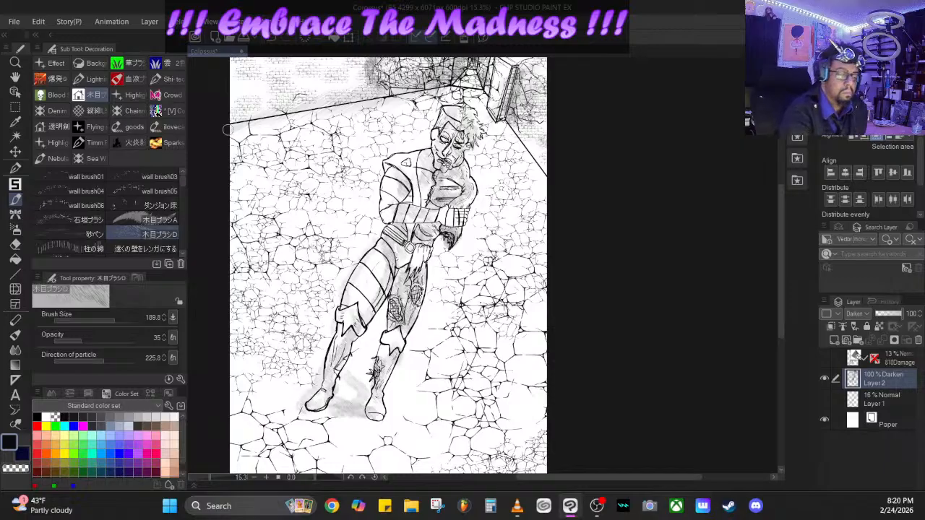
left_click_drag(227, 130, 437, 85)
mouse_move(499, 68)
left_mouse_down()
mouse_move(509, 137)
mouse_move(542, 188)
left_mouse_up()
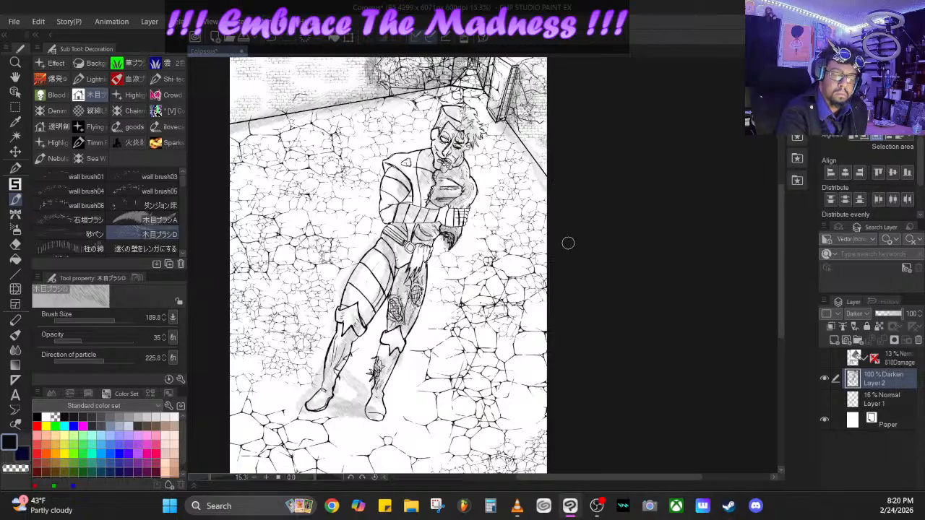
mouse_move(499, 123)
left_mouse_down()
mouse_move(499, 72)
mouse_move(515, 94)
left_mouse_up()
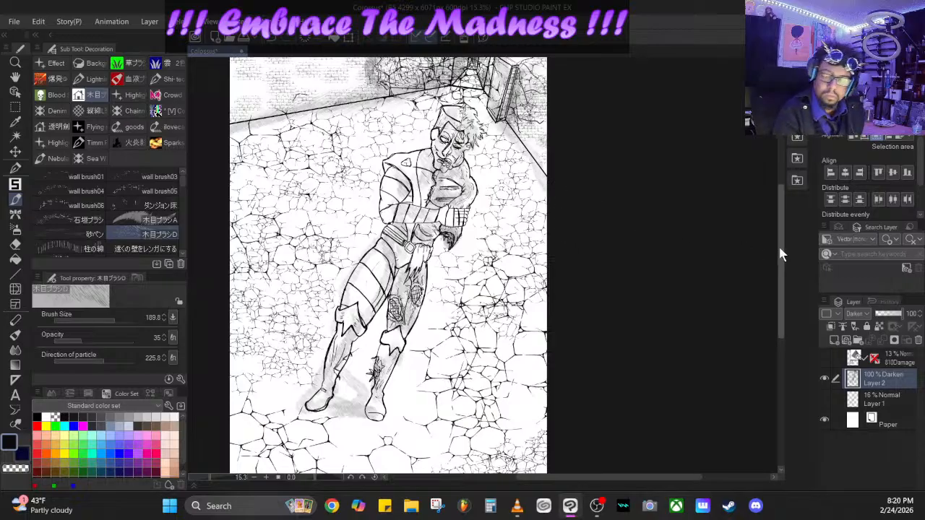
left_click_drag(780, 252, 780, 216)
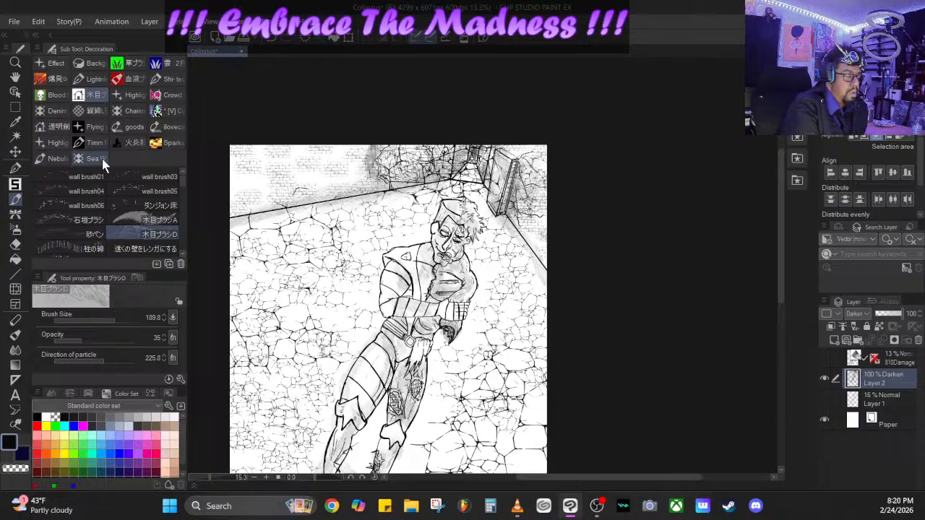
left_click(15, 167)
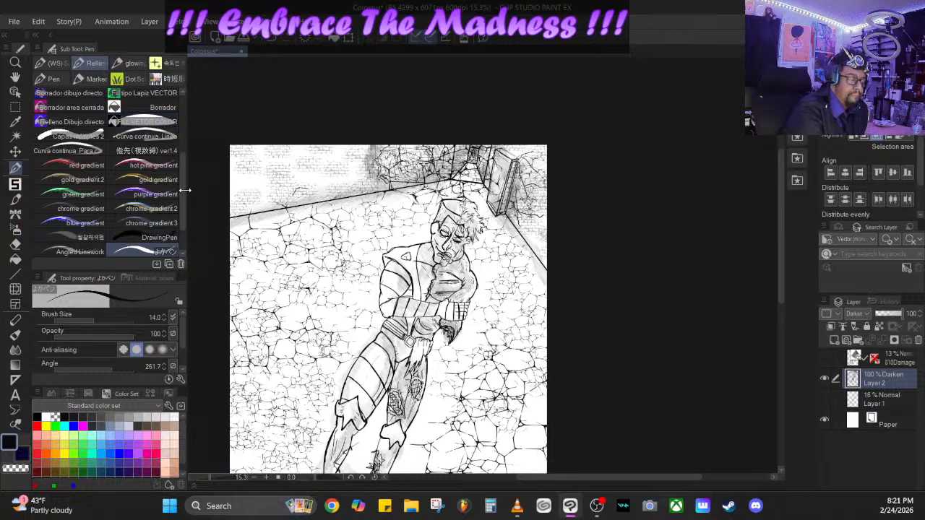
scroll(180, 204, "down", 2)
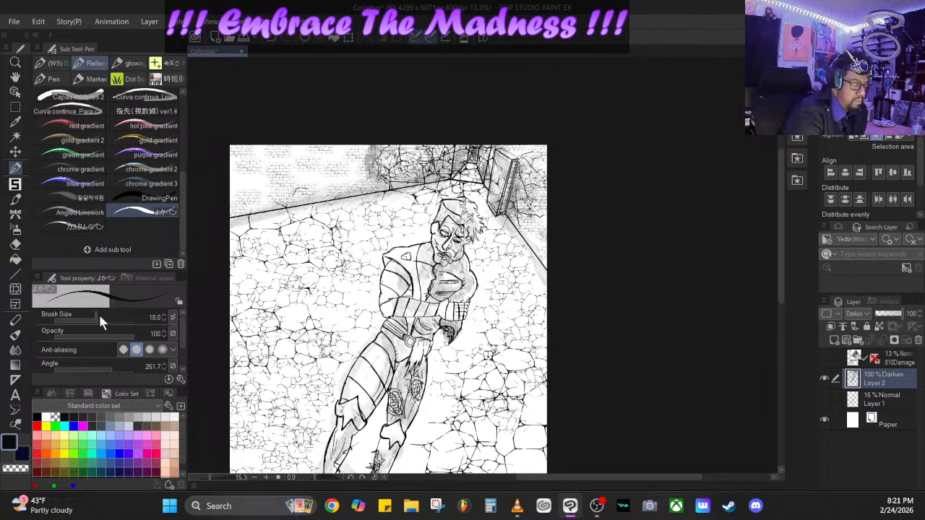
left_click_drag(98, 312, 110, 312)
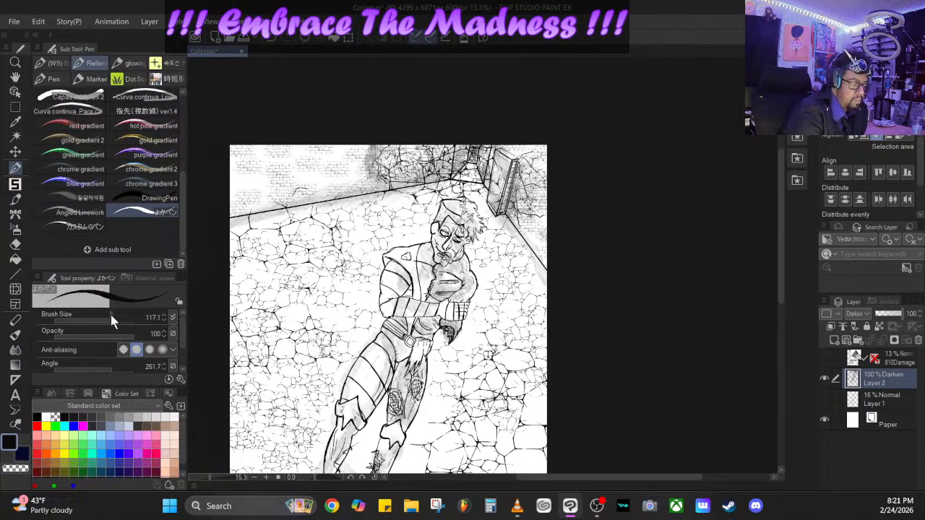
left_click(139, 416)
scroll(182, 196, "up", 6)
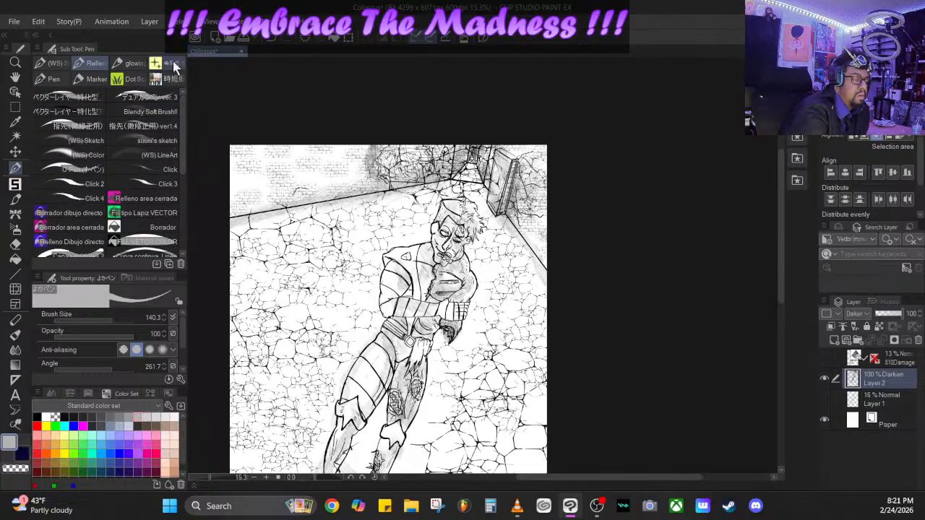
- Darken the far end of the corridor and the wall beside the door with the black ベクターレイヤー特化型_Gペン at size 529.7 and opacity 25
left_click(84, 95)
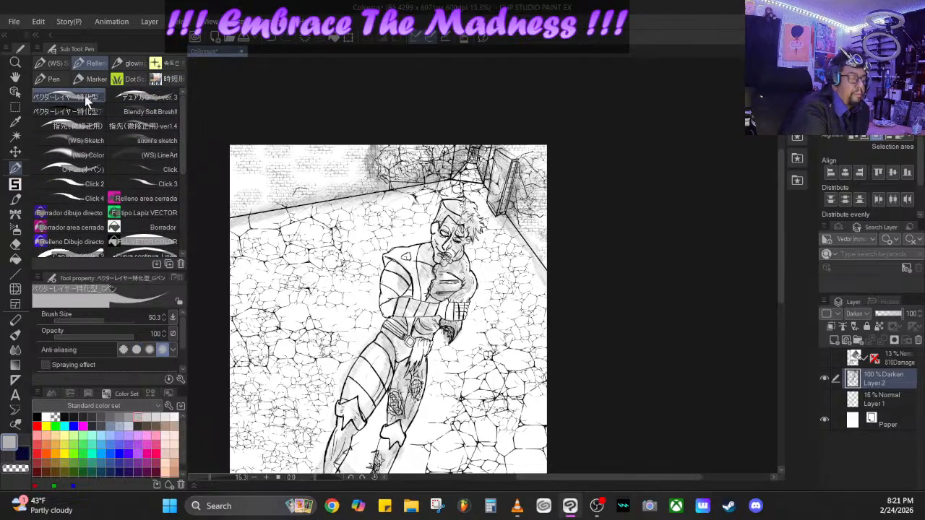
mouse_move(104, 318)
left_mouse_down()
mouse_move(119, 316)
mouse_move(112, 320)
left_mouse_up()
left_click(37, 417)
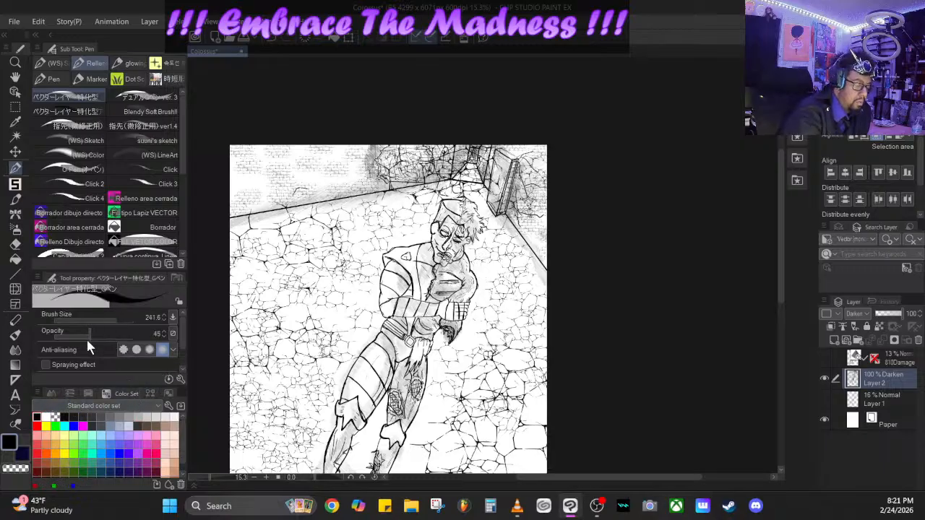
mouse_move(86, 337)
left_mouse_down()
mouse_move(78, 334)
mouse_move(119, 319)
left_mouse_up()
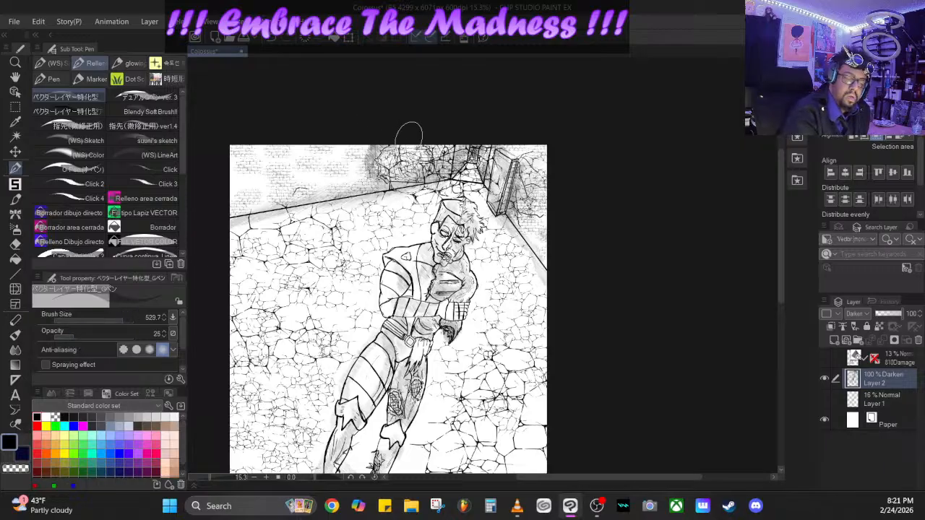
mouse_move(408, 134)
left_mouse_down()
mouse_move(483, 148)
mouse_move(538, 192)
left_mouse_up()
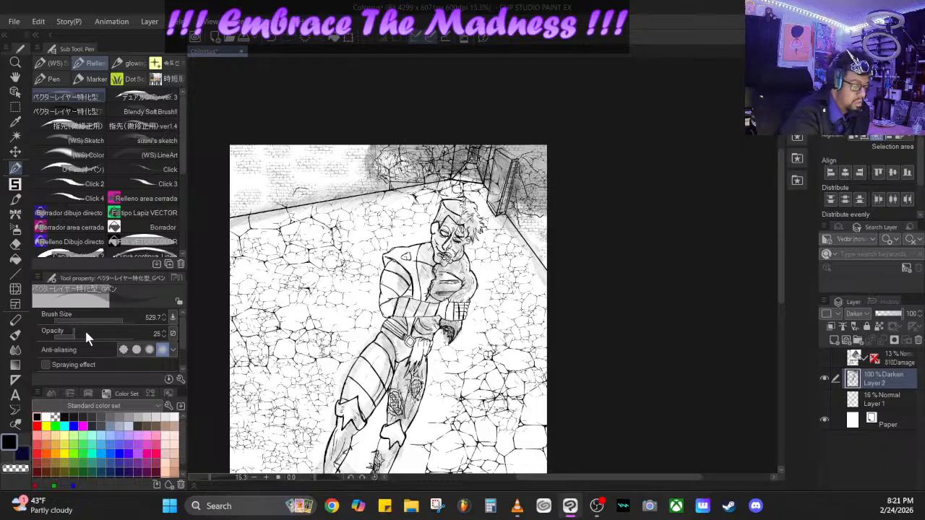
- Lay soft shading over the brick walls and far floor with the G-pen at size 1161.4 and opacity 11
left_click_drag(118, 318, 126, 315)
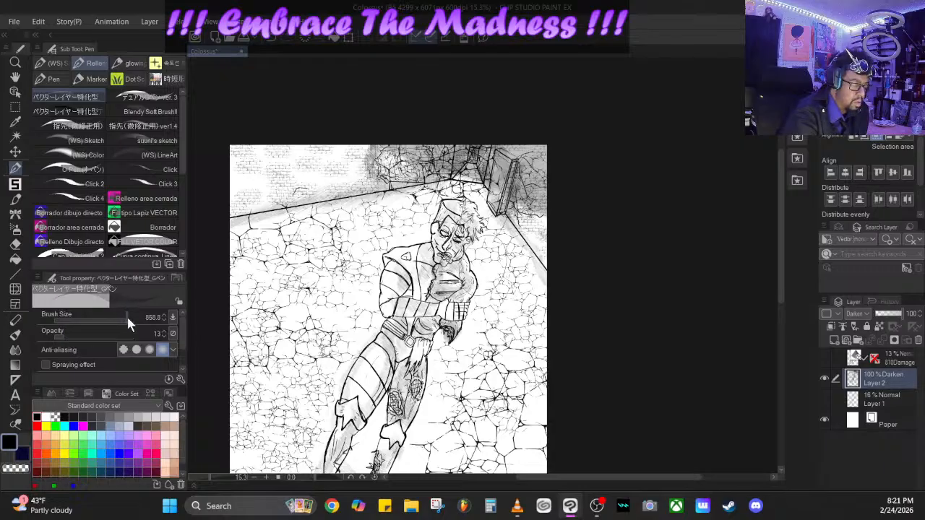
left_click(64, 336)
left_click_drag(62, 334, 63, 335)
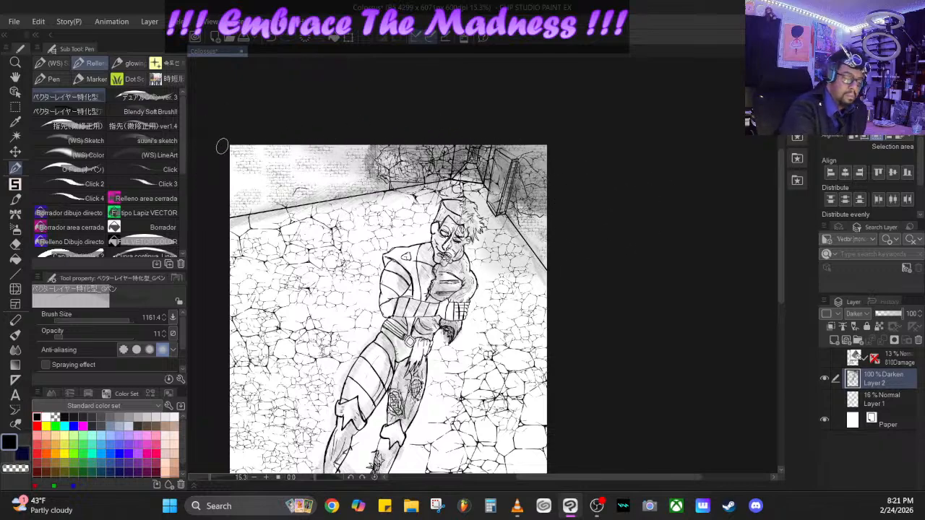
mouse_move(221, 144)
left_mouse_down()
mouse_move(377, 196)
mouse_move(425, 231)
left_mouse_up()
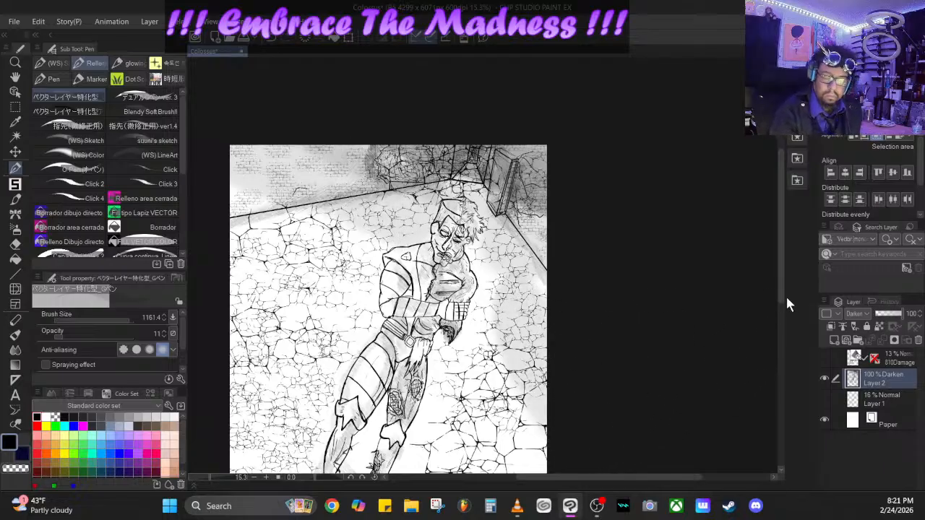
- Extend the faint grey shading over the stone floor on both sides of the figure
scroll(778, 281, "down", 3)
mouse_move(423, 139)
left_mouse_down()
mouse_move(275, 132)
mouse_move(311, 177)
mouse_move(435, 222)
left_mouse_up()
mouse_move(463, 250)
left_mouse_down()
mouse_move(491, 203)
mouse_move(547, 316)
mouse_move(574, 313)
mouse_move(508, 119)
left_mouse_up()
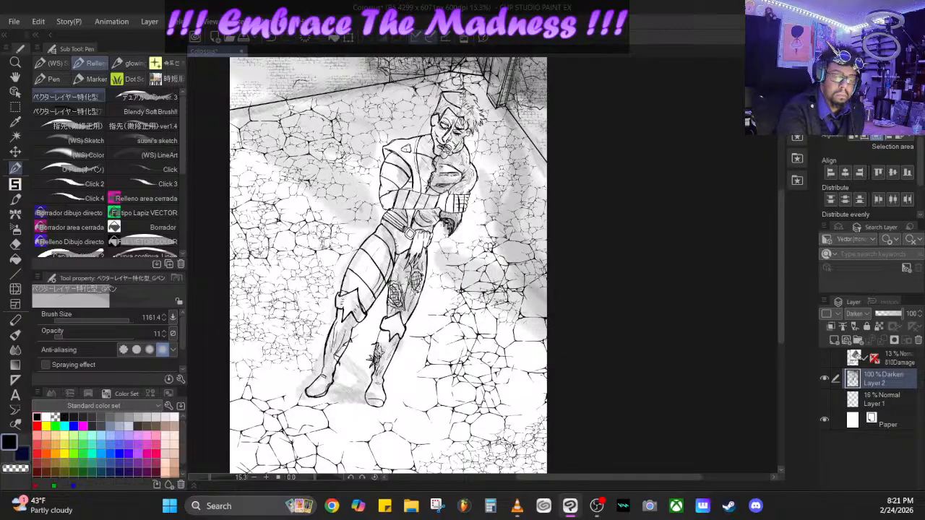
mouse_move(238, 250)
left_mouse_down()
mouse_move(310, 307)
mouse_move(250, 176)
left_mouse_up()
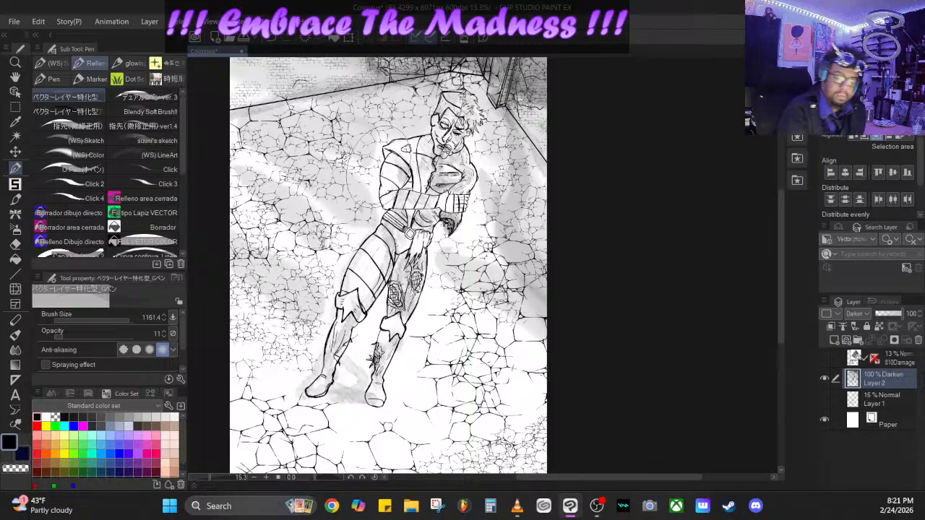
left_click_drag(781, 213, 776, 164)
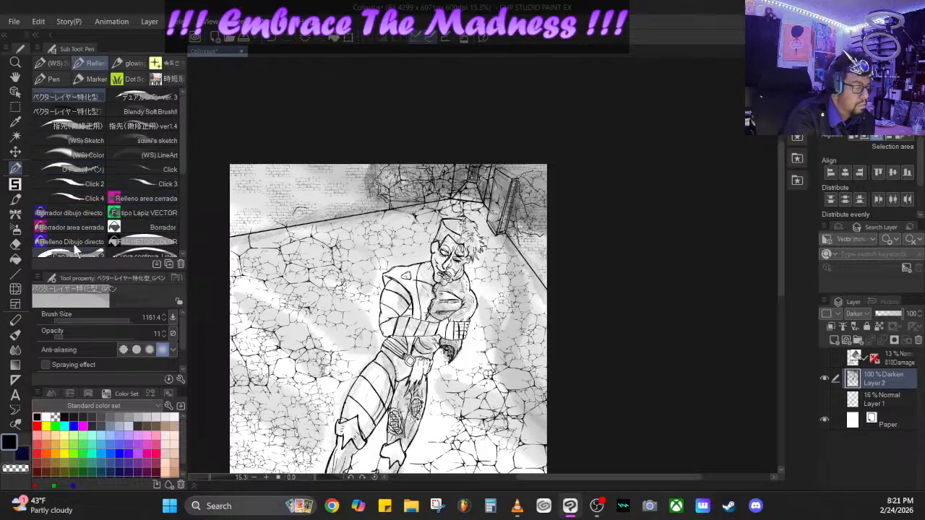
- Switch to the Crowd group of decoration brushes and select the モブ群衆俯瞰町人 brush
left_click(16, 198)
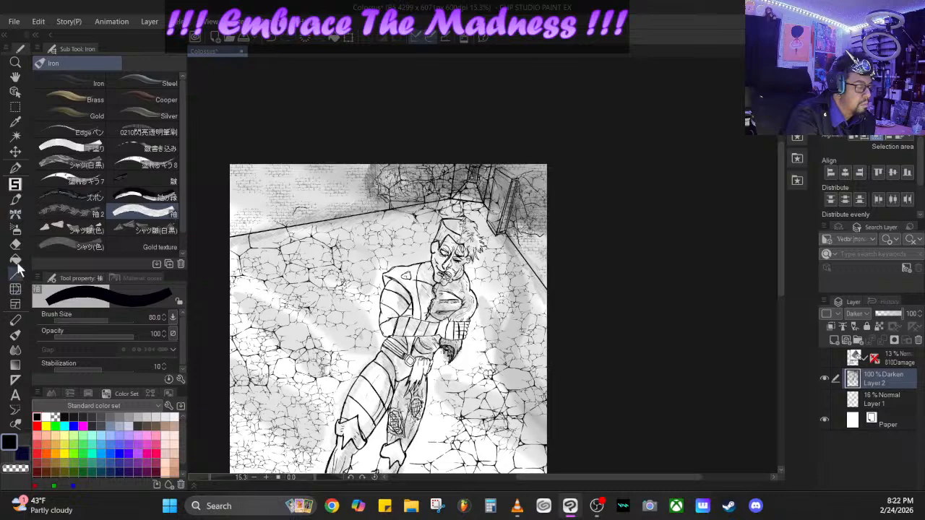
left_click(15, 214)
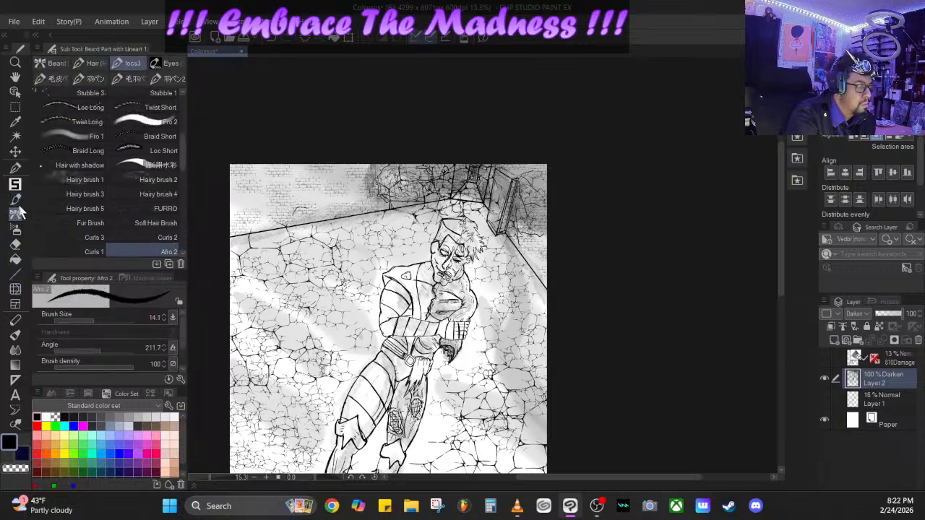
left_click(15, 198)
left_click(168, 143)
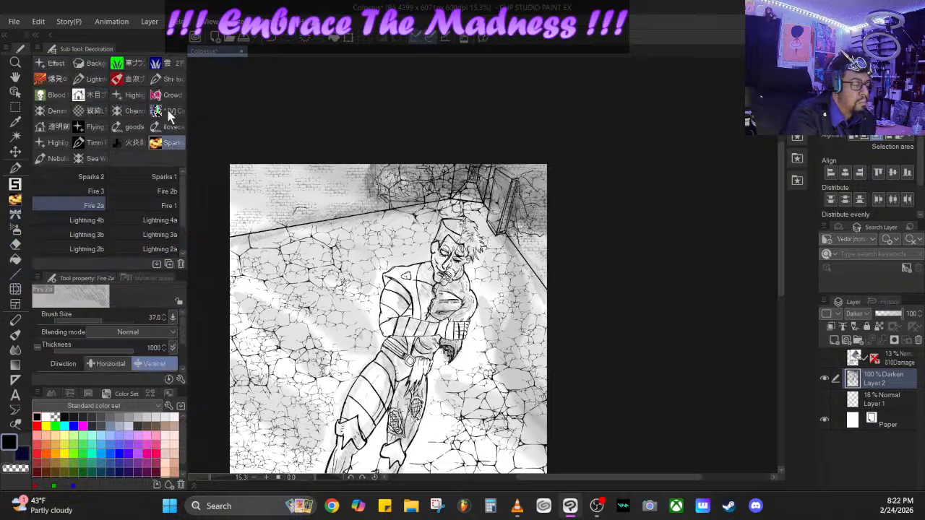
left_click(171, 94)
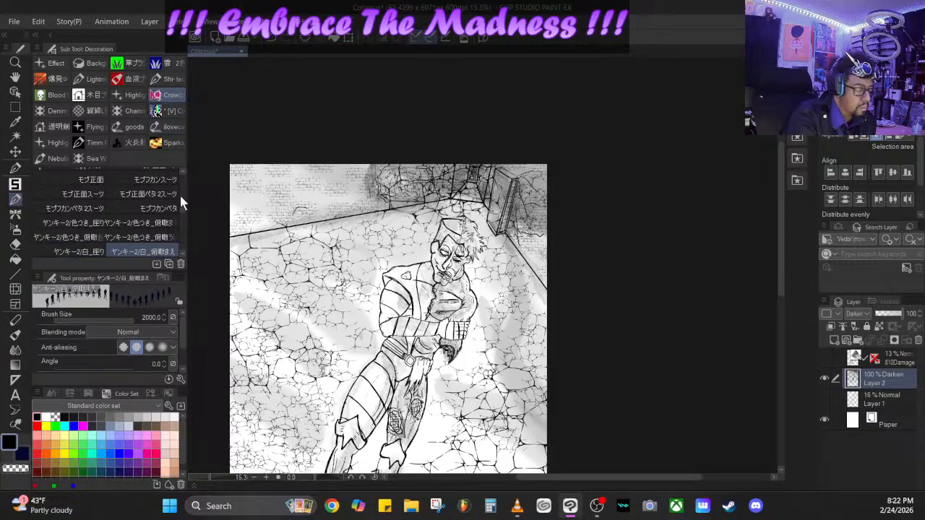
scroll(181, 217, "down", 2)
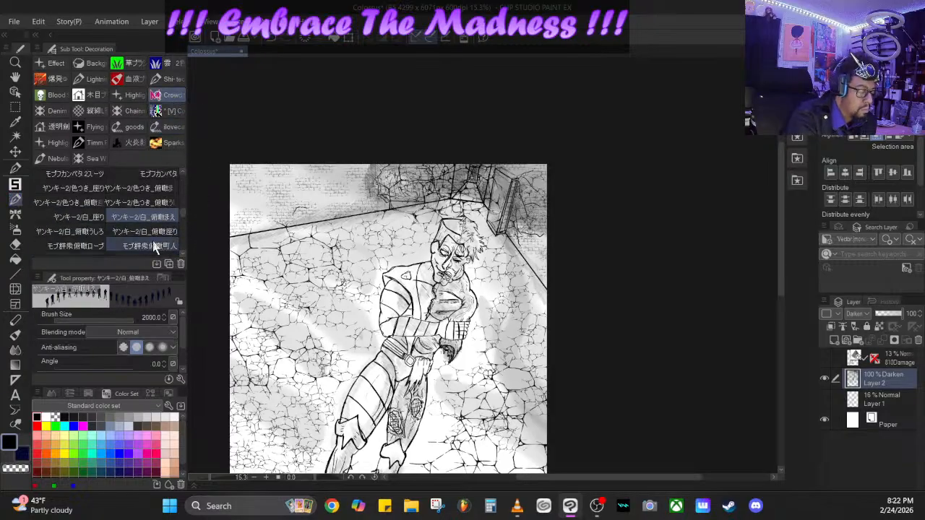
left_click(148, 232)
left_click(154, 246)
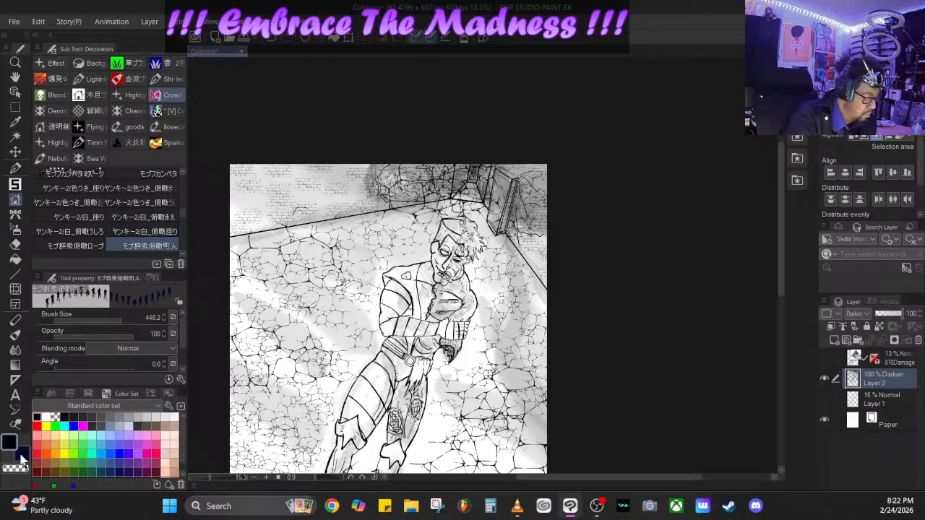
- Set the secondary colour to white and make black the active drawing colour again
left_click(24, 454)
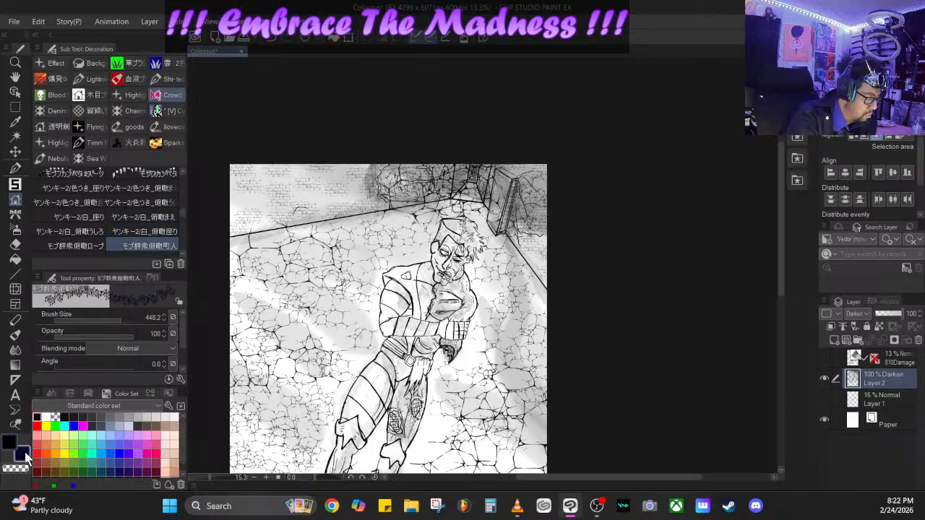
left_click(46, 418)
left_click(12, 444)
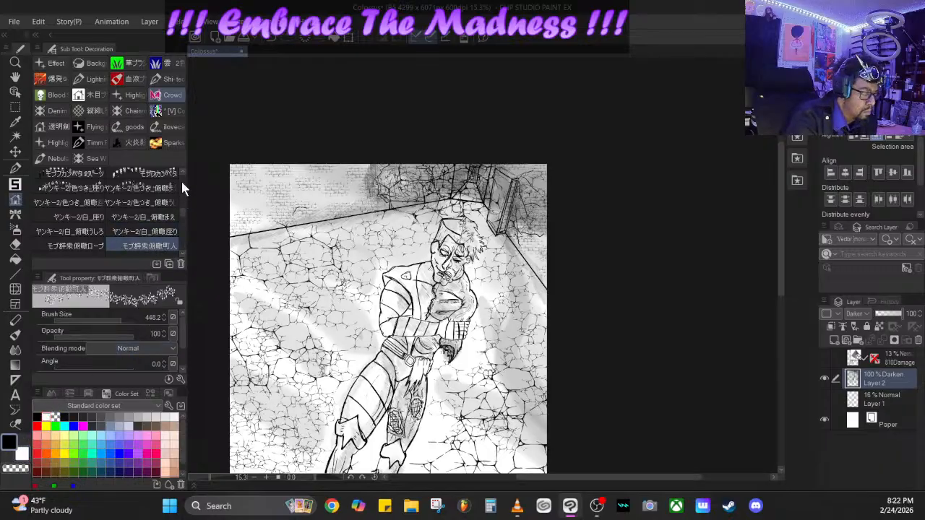
- Try a Levatate Disaster Mob stamp at the base of the left brick wall, undo it, and reduce the brush to size 149.0 and opacity 41
left_click(145, 231)
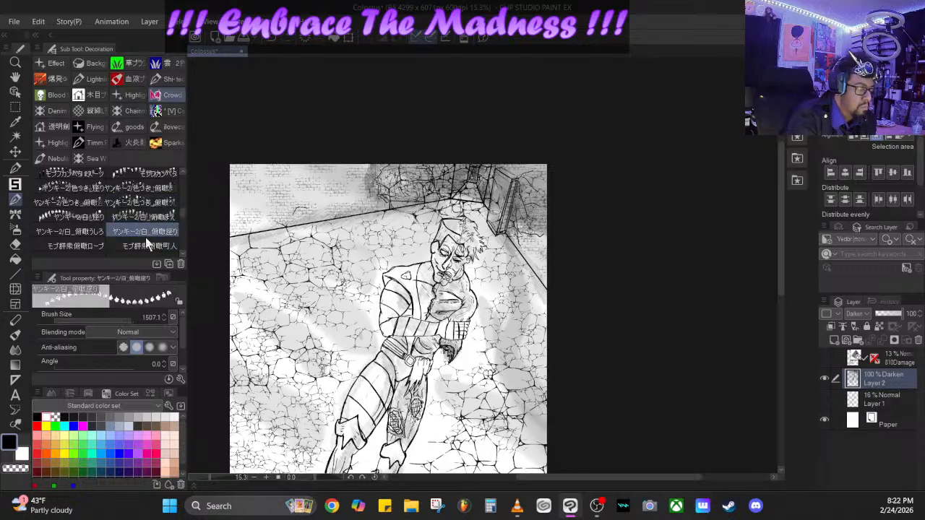
left_click(72, 245)
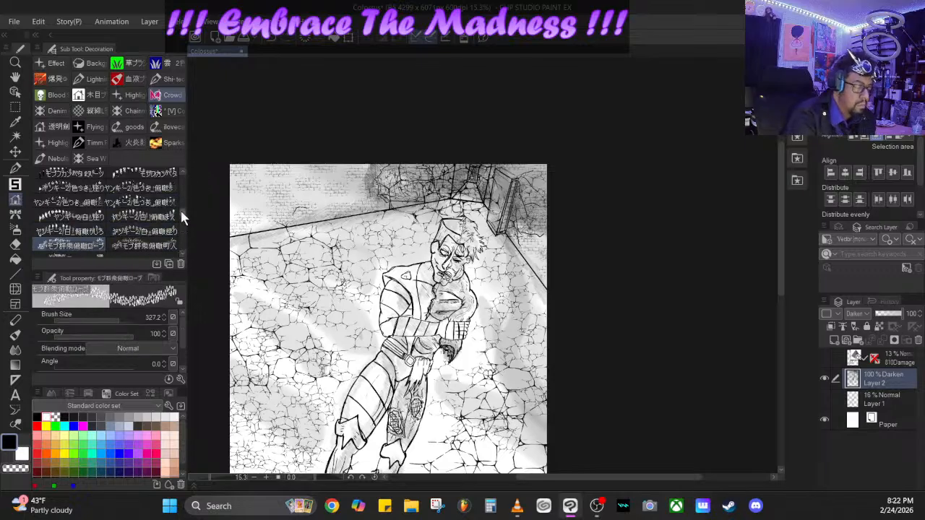
scroll(181, 216, "down", 5)
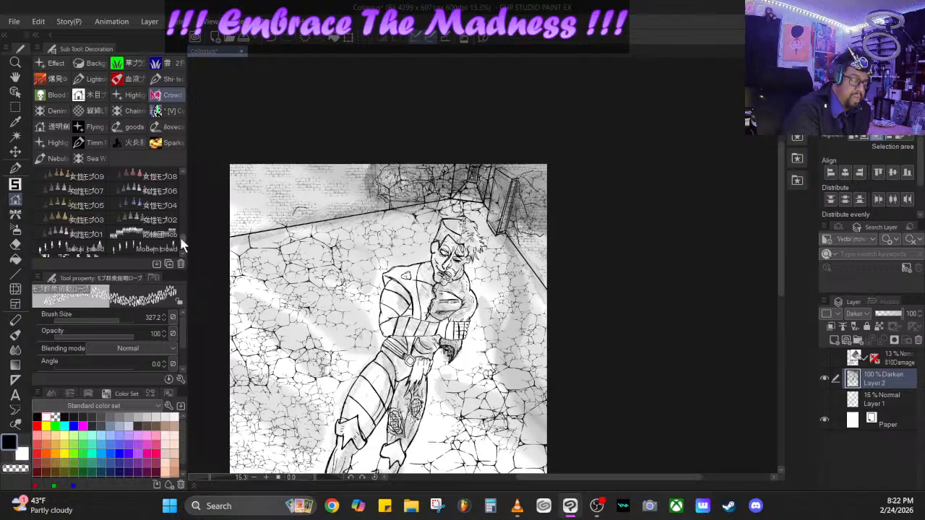
scroll(182, 243, "down", 2)
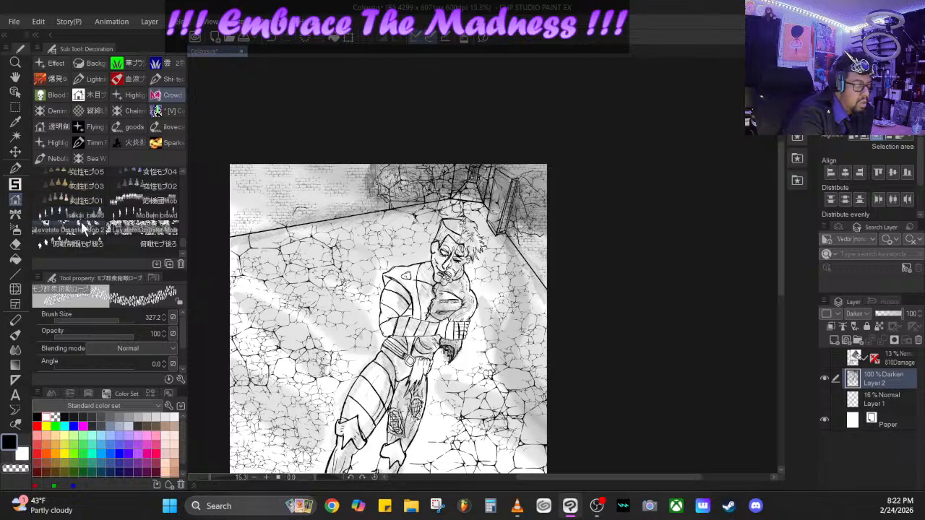
left_click(85, 228)
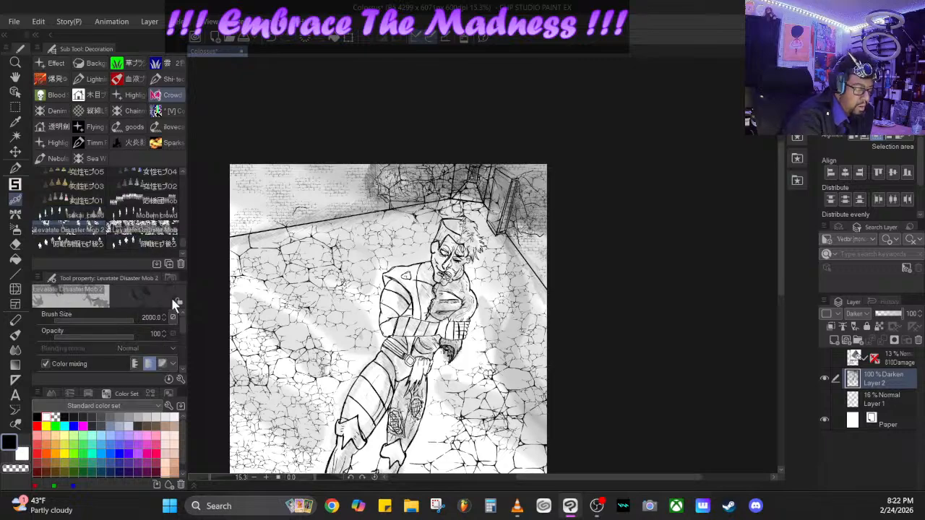
left_click_drag(130, 335, 132, 334)
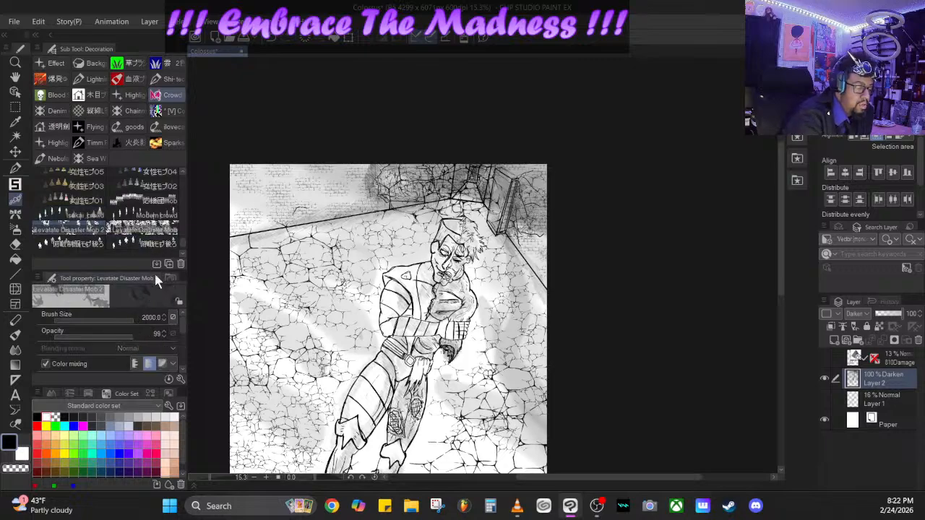
left_click(156, 228)
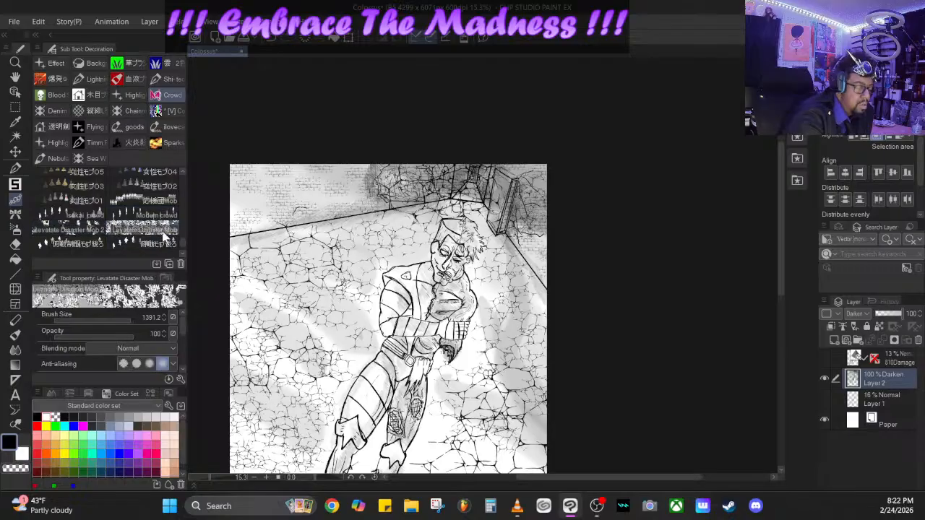
left_click(284, 222)
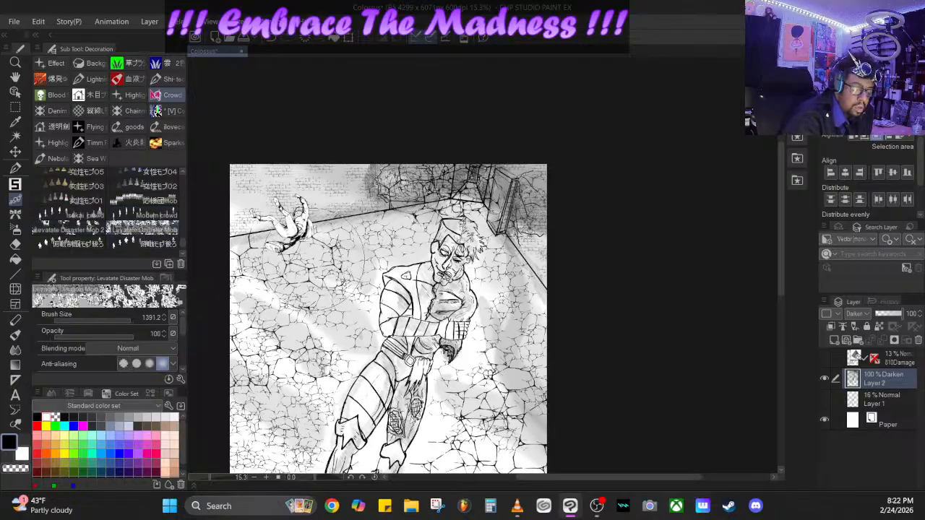
key("ctrl+z")
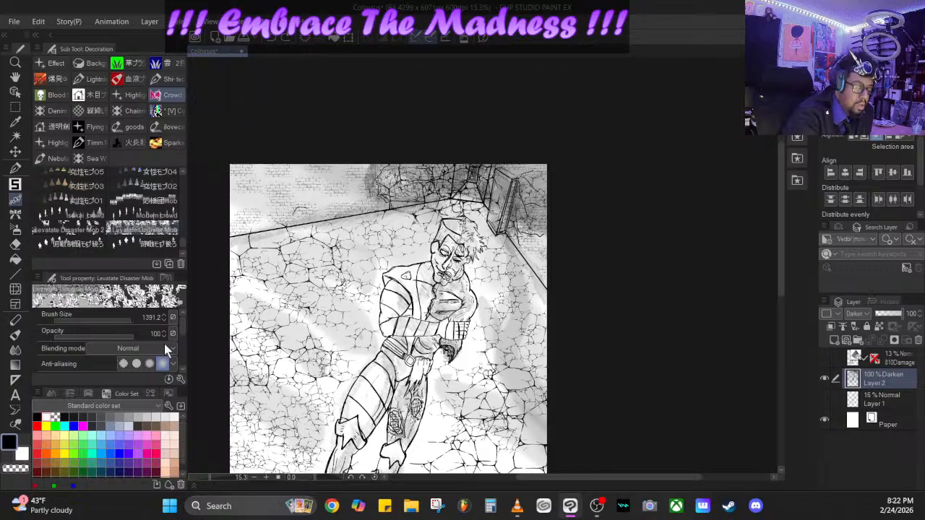
left_click_drag(109, 322, 102, 319)
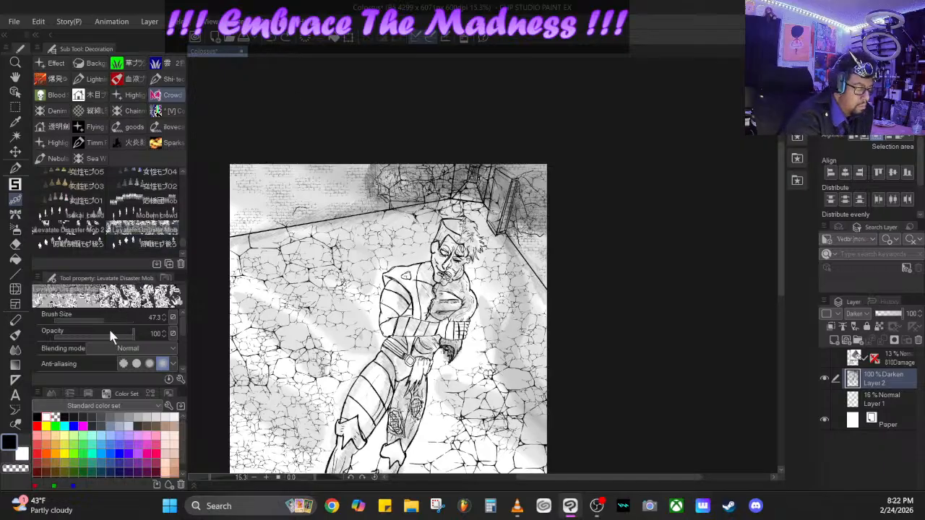
mouse_move(108, 333)
left_mouse_down()
mouse_move(92, 337)
mouse_move(105, 315)
left_mouse_up()
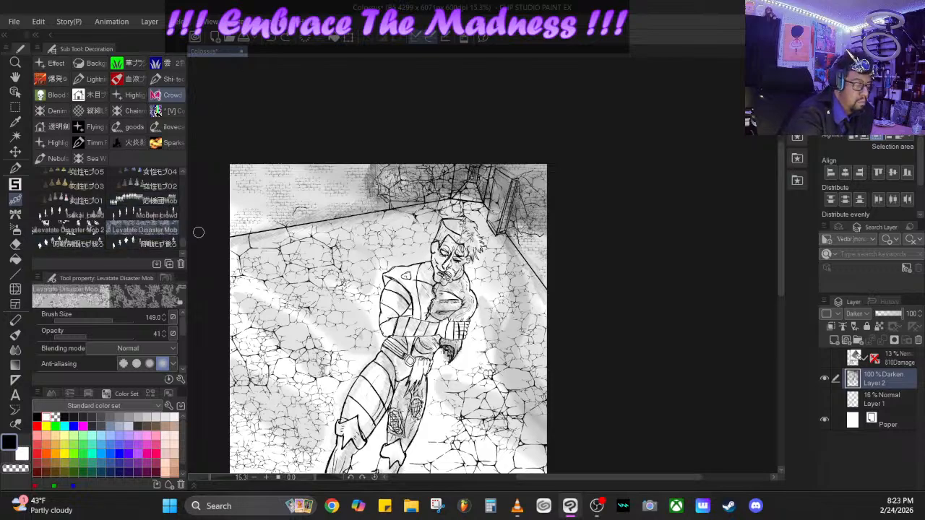
- Look through the Crowd brushes and examine the previews of the mob, suited crowd, running crowd and kimono women brushes
left_click_drag(181, 244, 183, 223)
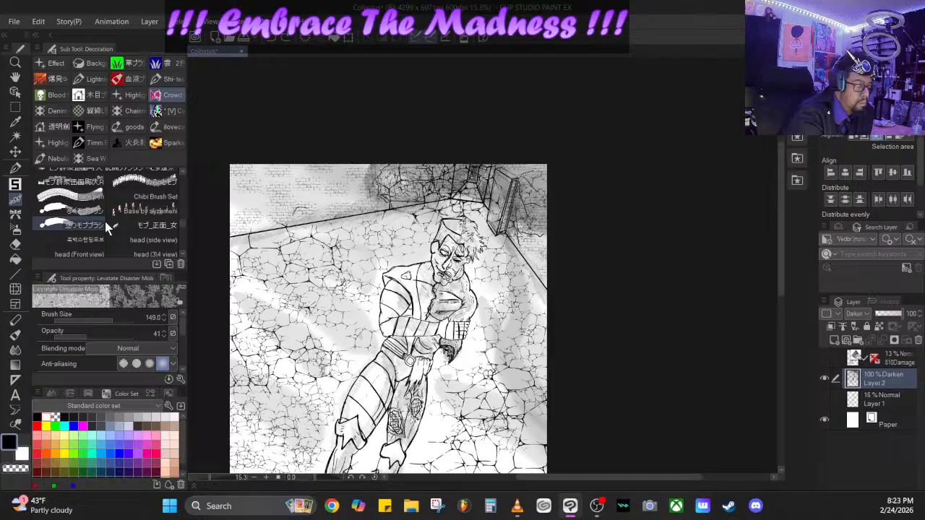
left_click_drag(182, 224, 182, 222)
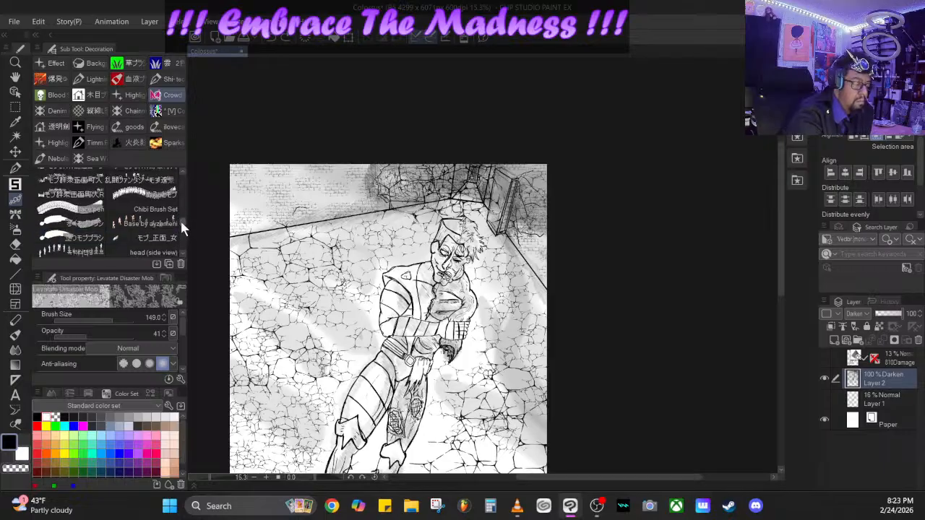
scroll(180, 219, "up", 3)
left_click(156, 213)
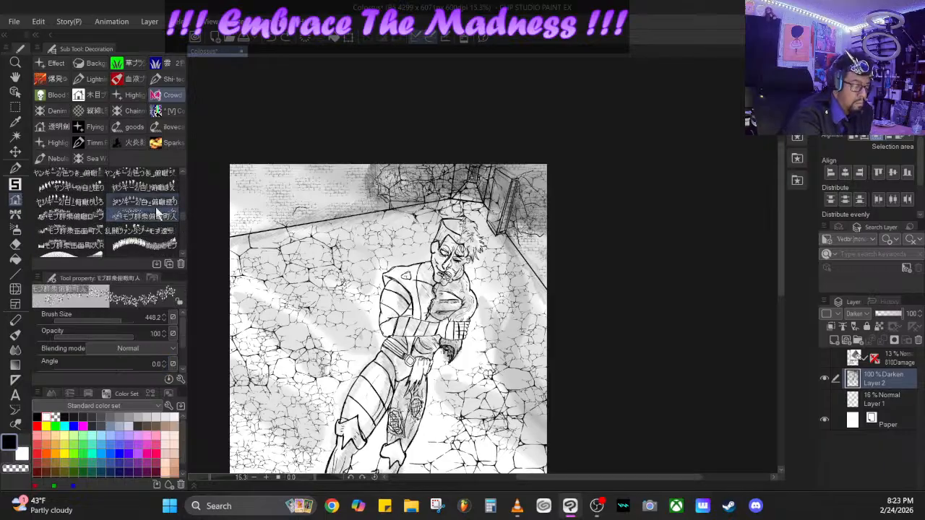
left_click(145, 202)
left_click(71, 202)
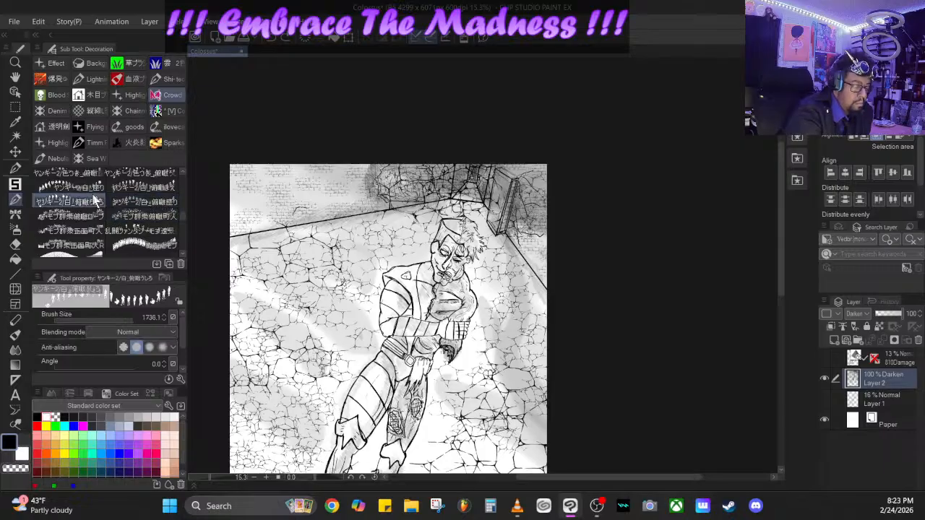
scroll(182, 217, "down", 5)
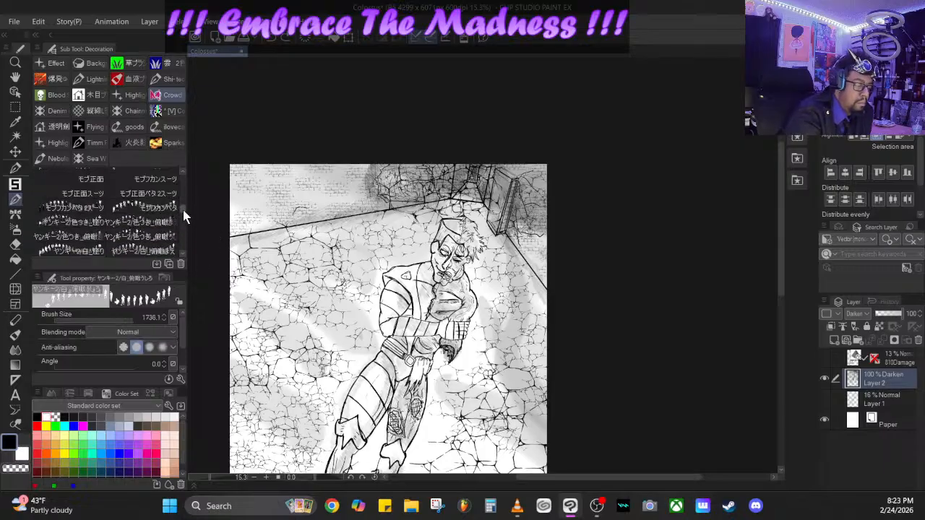
left_click(151, 228)
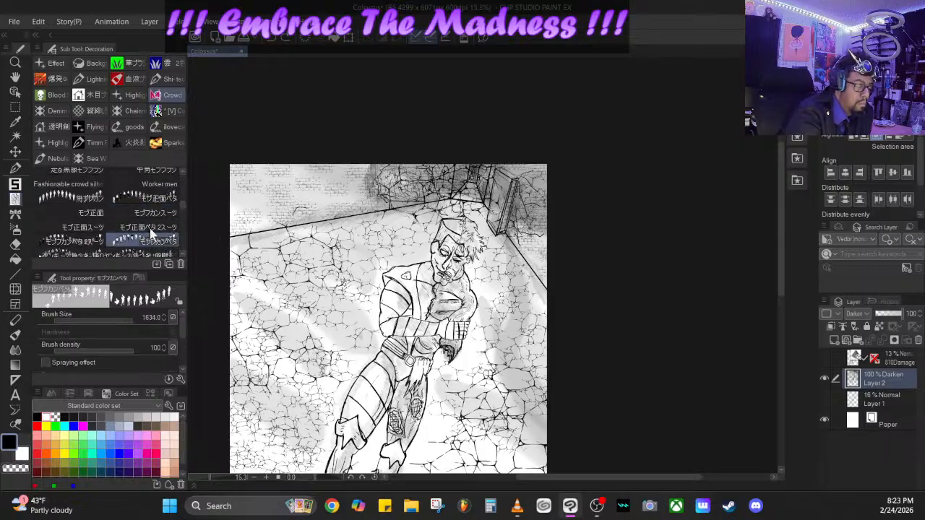
left_click(83, 226)
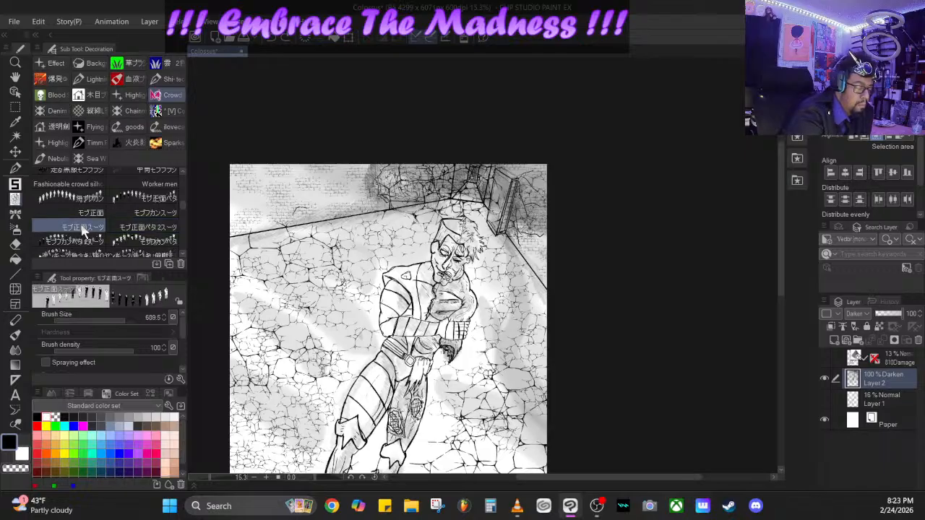
left_click(155, 212)
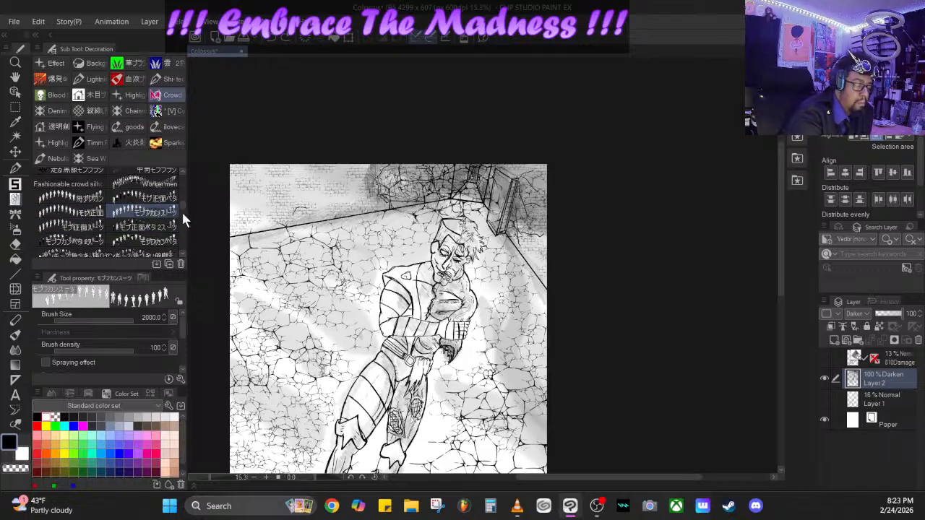
scroll(181, 210, "up", 4)
left_click(153, 220)
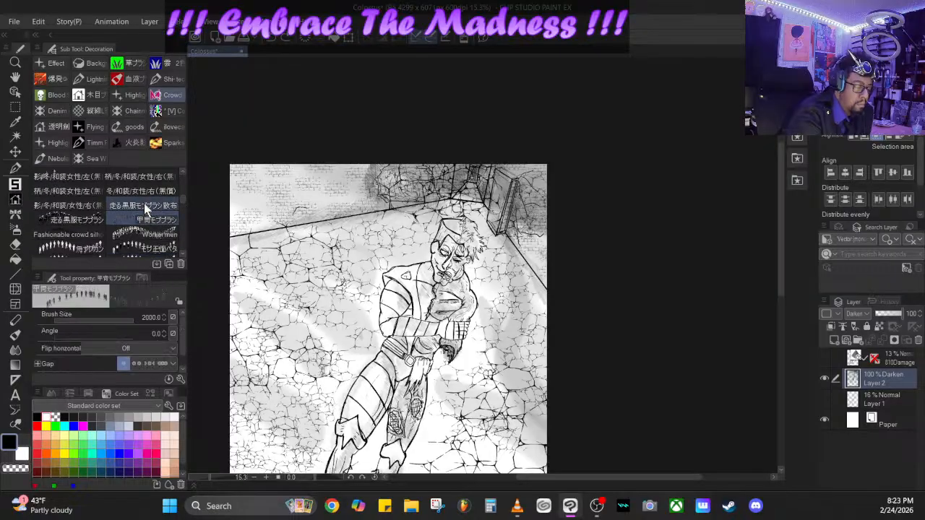
left_click(144, 210)
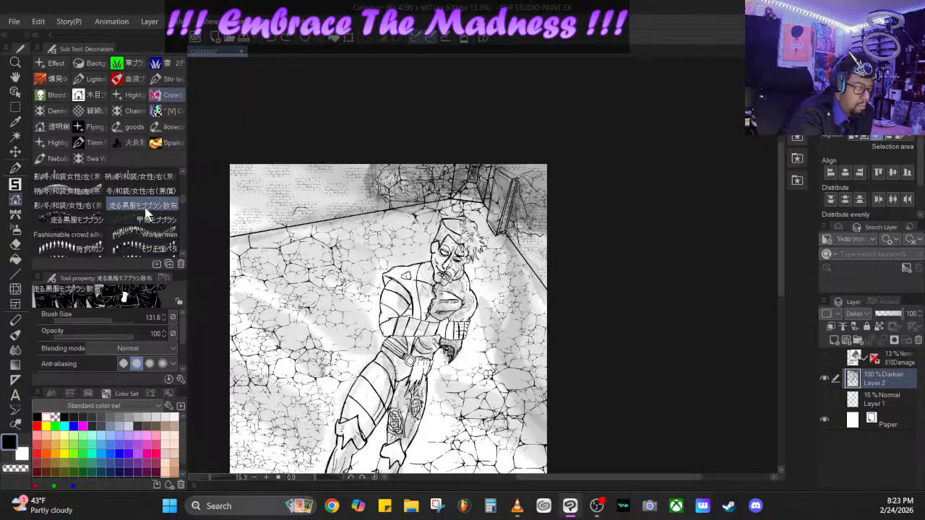
left_click(150, 191)
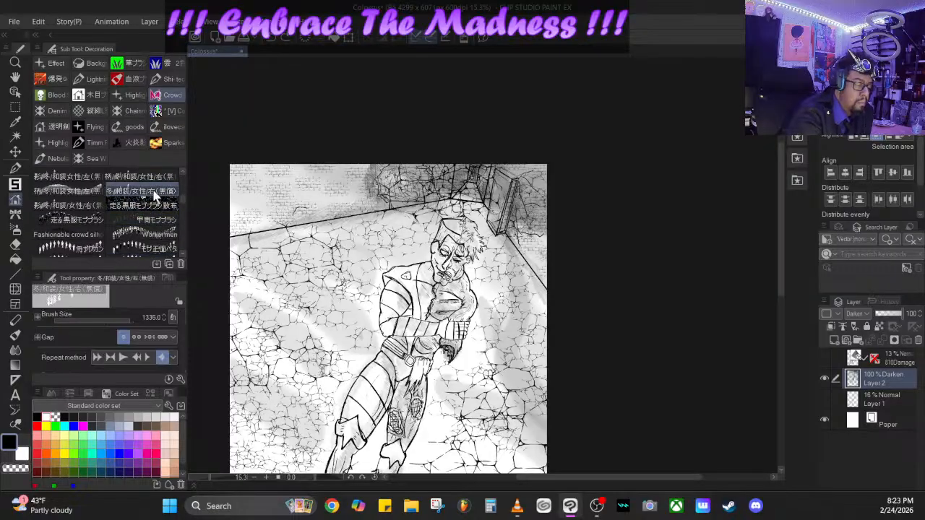
left_click(92, 208)
scroll(182, 197, "up", 5)
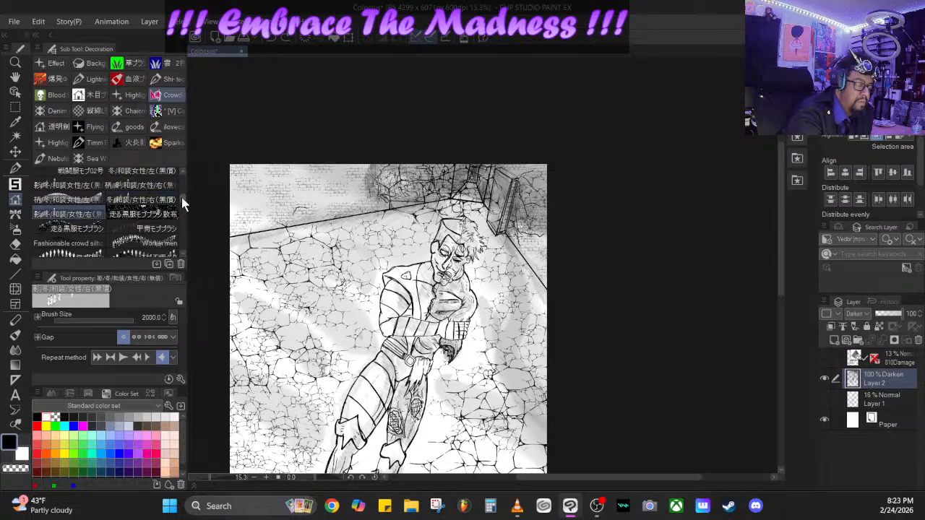
- Compare the Deads 2, Deads, [48H FREE] Zombies and かわいいゾンビブラシ crowd brushes and select かわいいゾンビブラシ
left_click(148, 214)
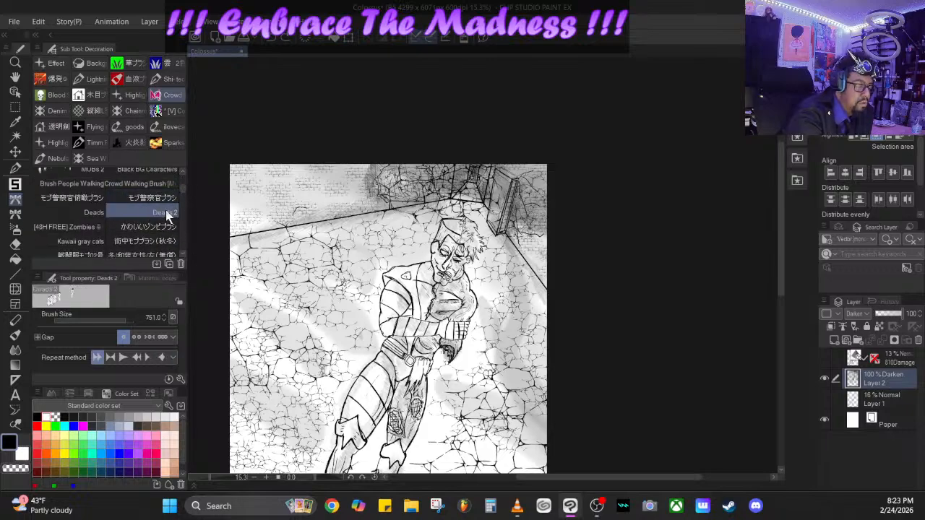
left_click(94, 213)
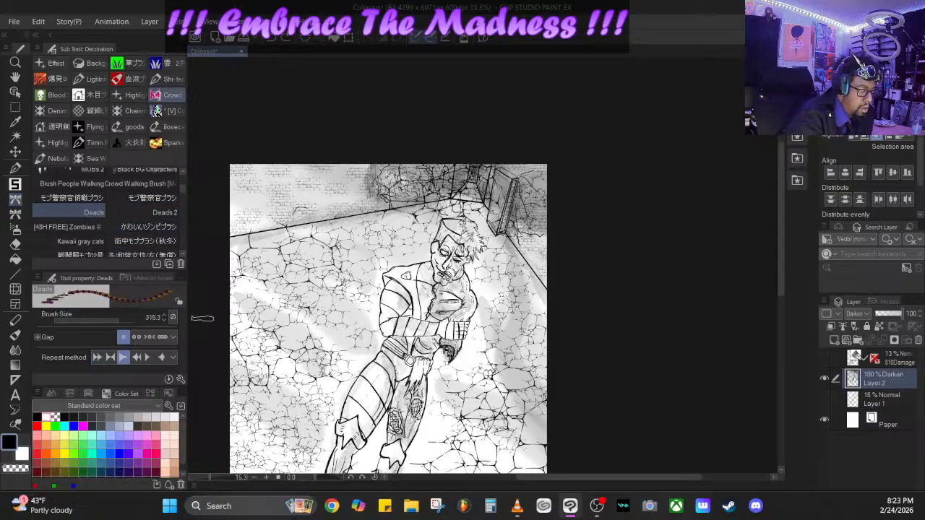
left_click(150, 228)
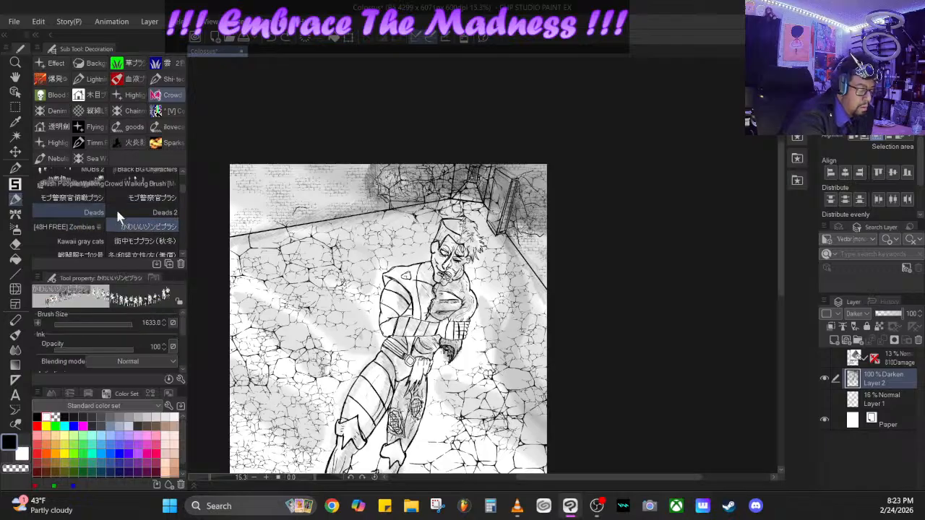
left_click(85, 227)
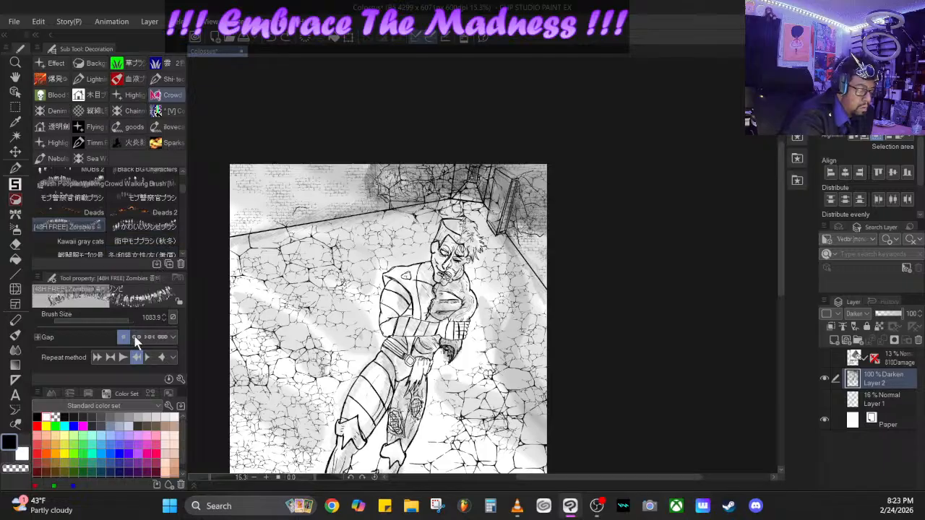
left_click(144, 226)
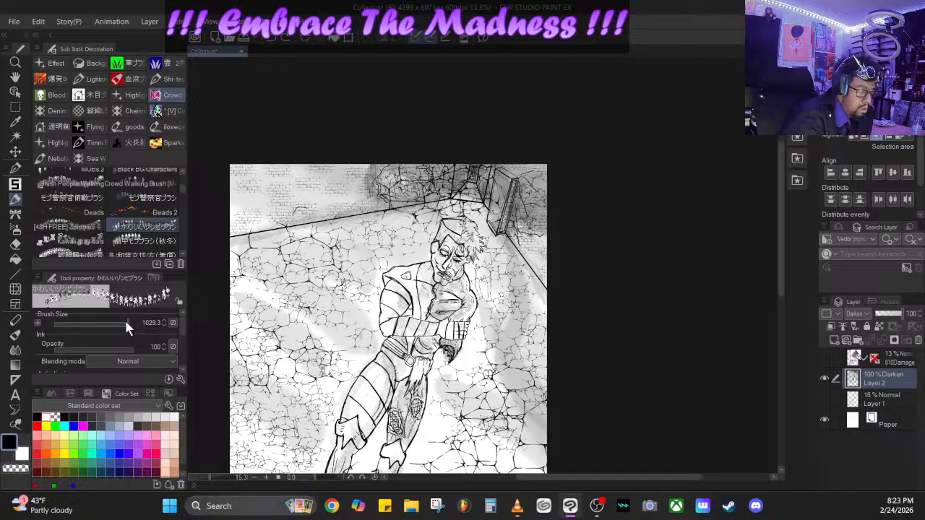
- Try かわいいゾンビブラシ stamps at the far end of the corridor, with the brush size set to 149.0 and 391.7
mouse_move(122, 322)
left_mouse_down()
mouse_move(92, 324)
mouse_move(106, 324)
left_mouse_up()
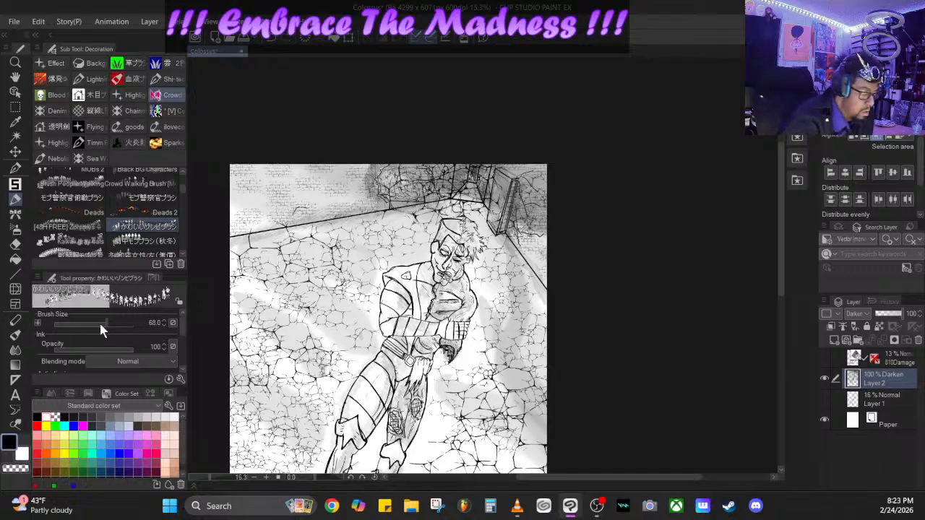
left_click_drag(113, 323, 122, 319)
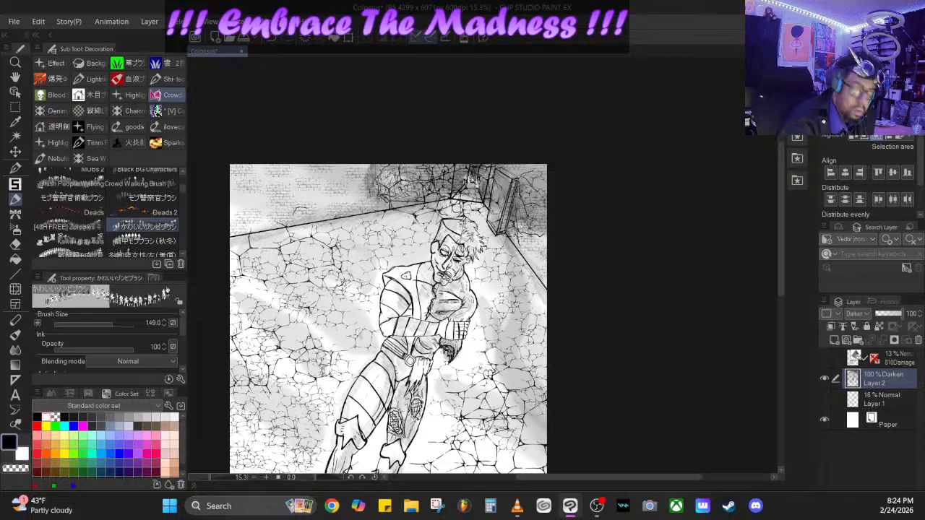
left_click_drag(114, 325, 121, 324)
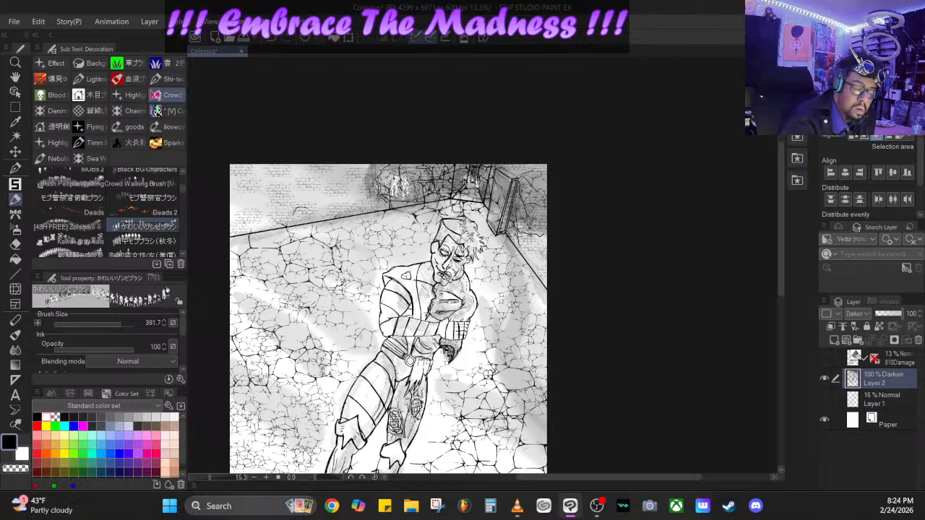
left_click(416, 191)
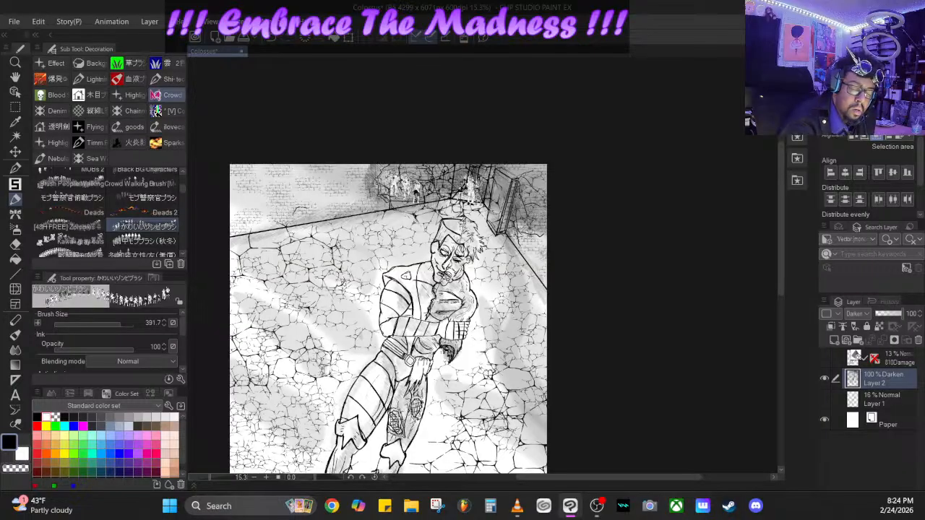
left_click_drag(471, 192, 484, 192)
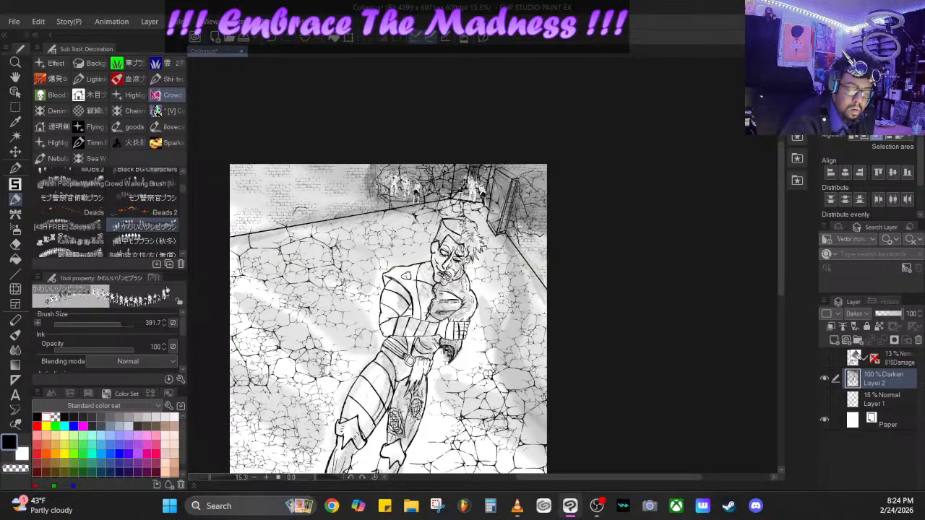
- Select the 街中モブブラシ(秋冬) brush and look through the neighbouring Crowd brushes
left_click(144, 241)
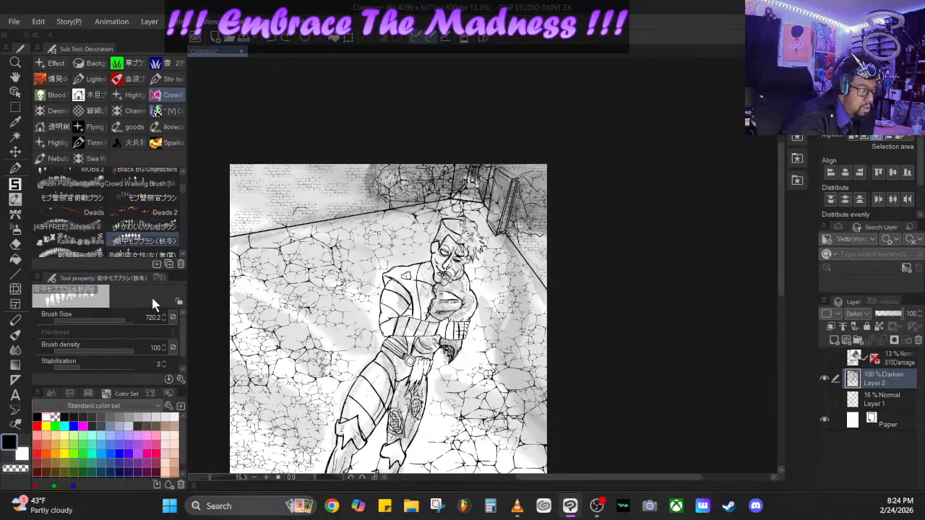
left_click_drag(181, 192, 181, 176)
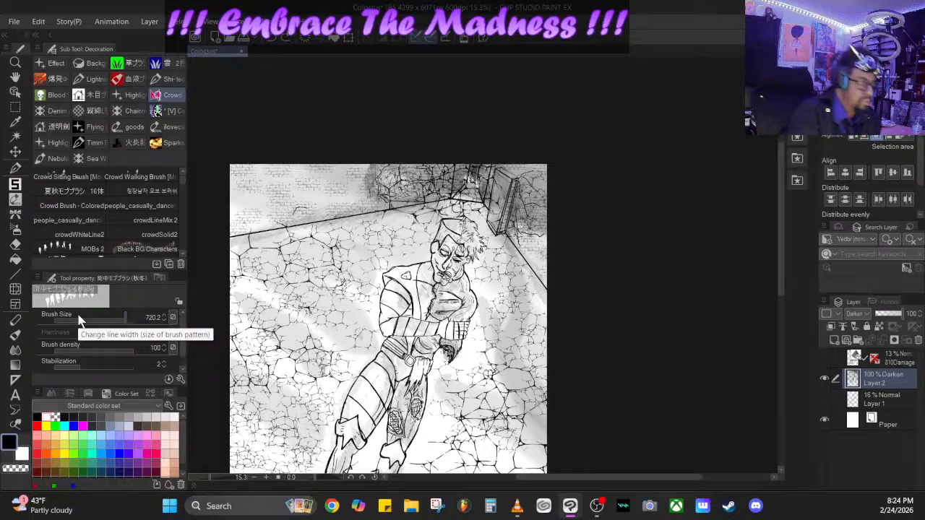
- Switch to the Pen tool and undo the remaining zombie stamps at the far end of the corridor
key("p")
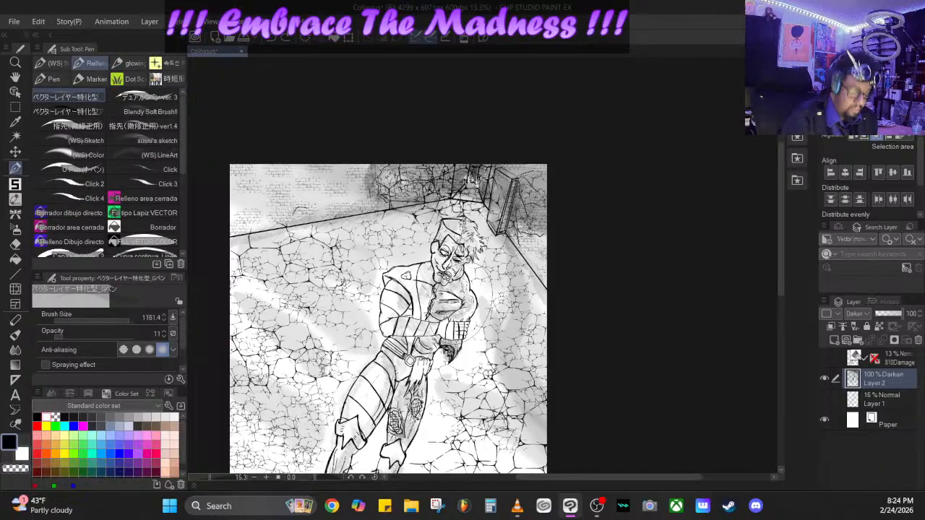
left_click_drag(210, 476, 220, 476)
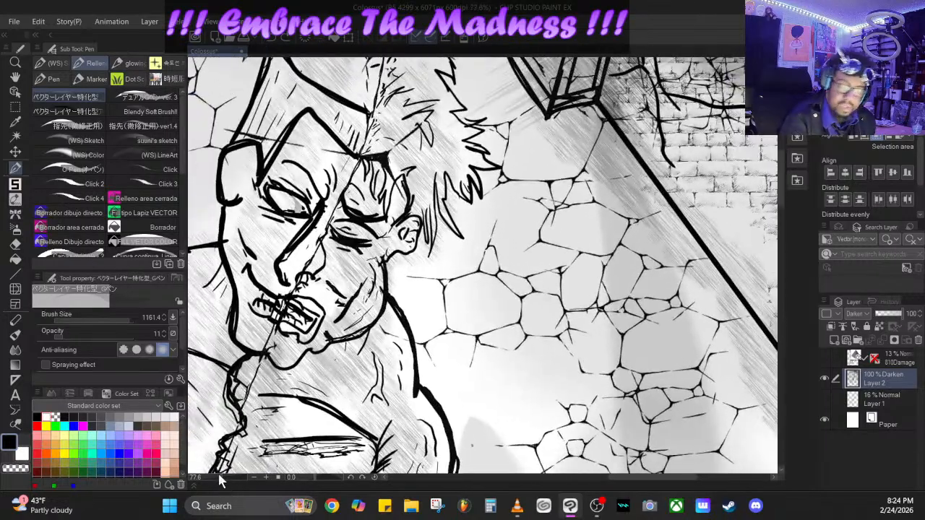
left_click_drag(781, 195, 781, 150)
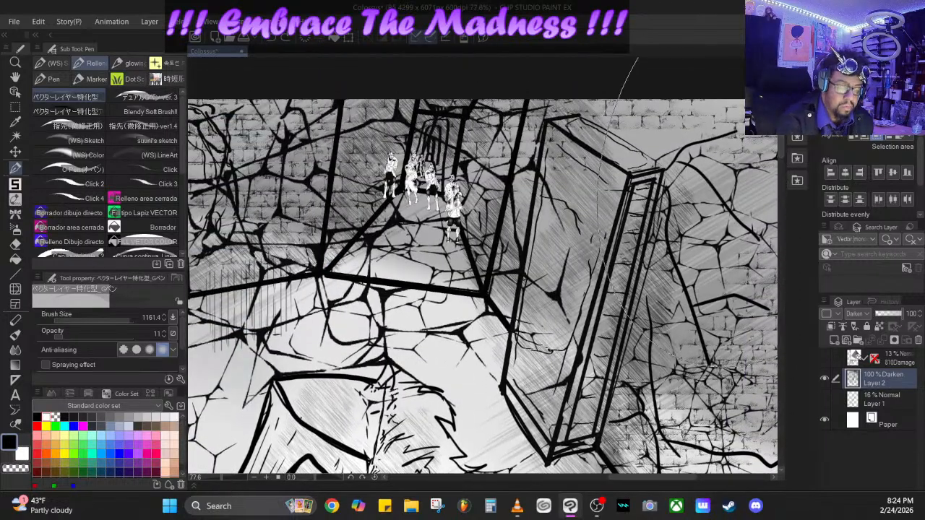
left_click(273, 37)
left_click(272, 37)
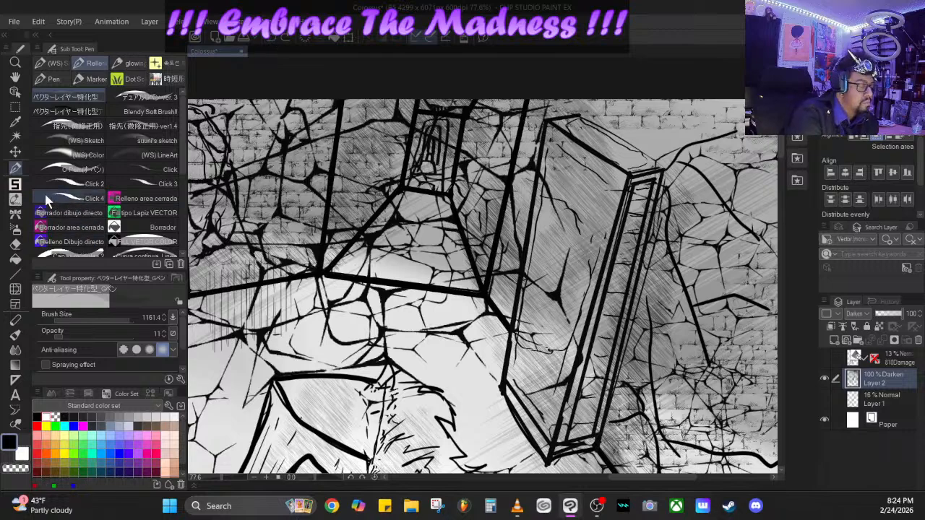
- Select the Click 2 pen and set its brush size to 3.1
left_click(15, 184)
left_click(16, 169)
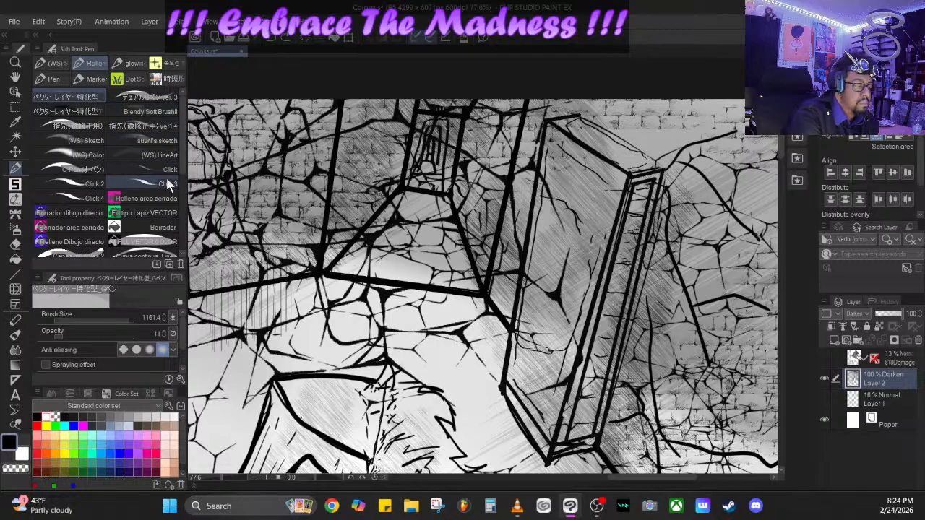
left_click(151, 181)
left_click(88, 188)
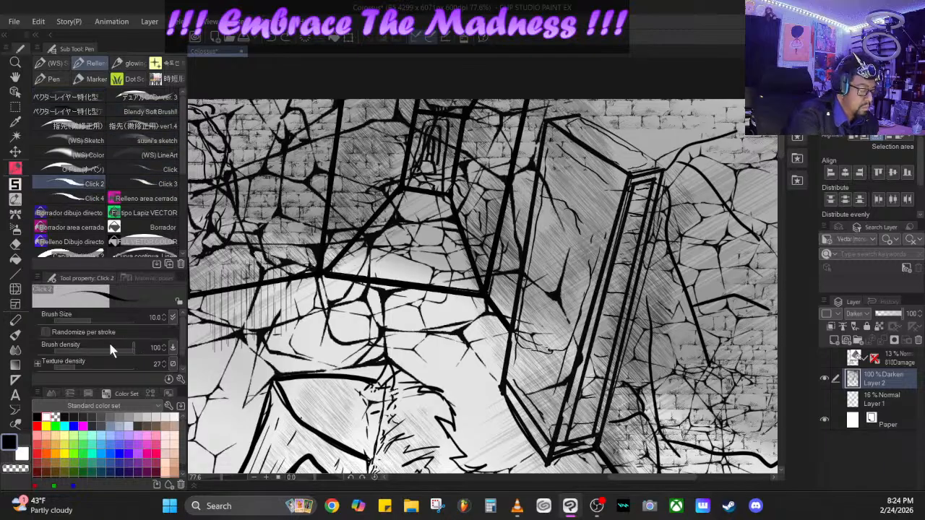
left_click(79, 319)
left_click_drag(79, 318, 83, 311)
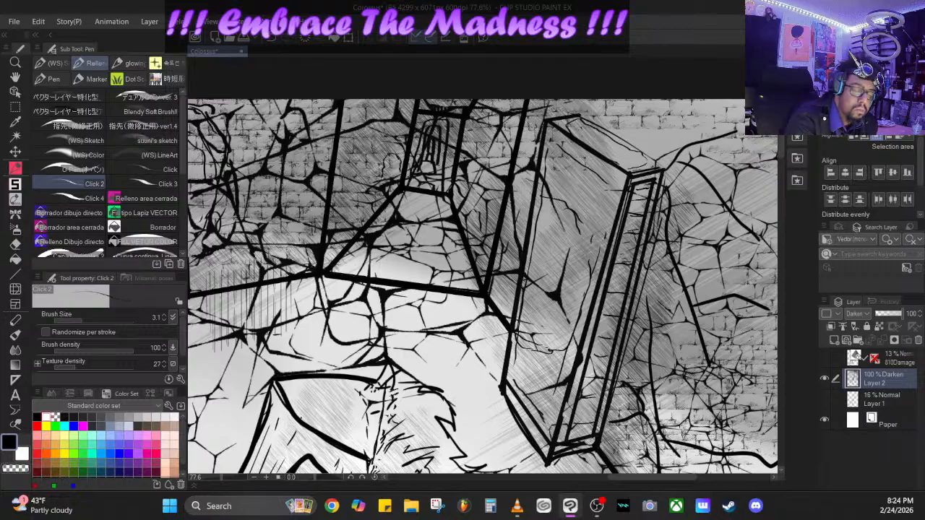
- Ink the rounded outlines of a small background figure by the far doorway, increasing the Click 2 brush size to 6.9
mouse_move(383, 176)
left_mouse_down()
mouse_move(386, 189)
mouse_move(392, 156)
left_mouse_up()
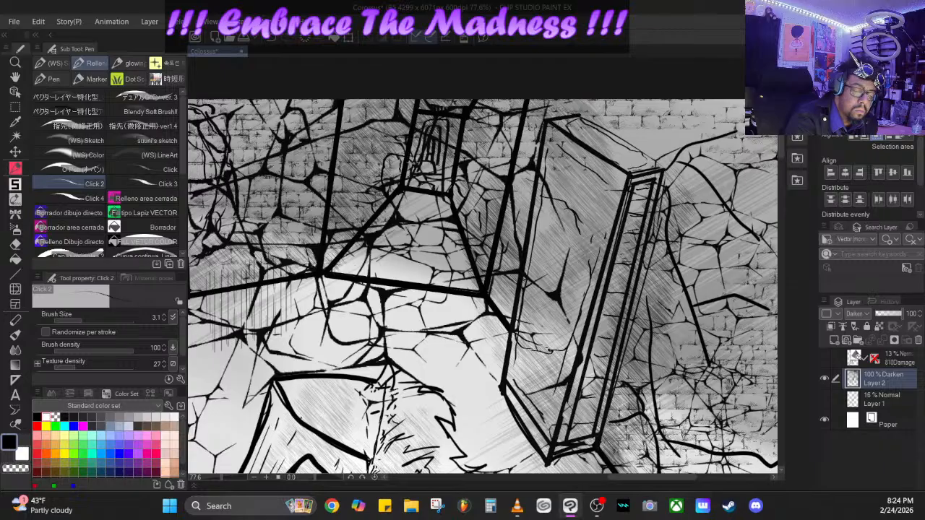
left_click_drag(425, 177, 428, 193)
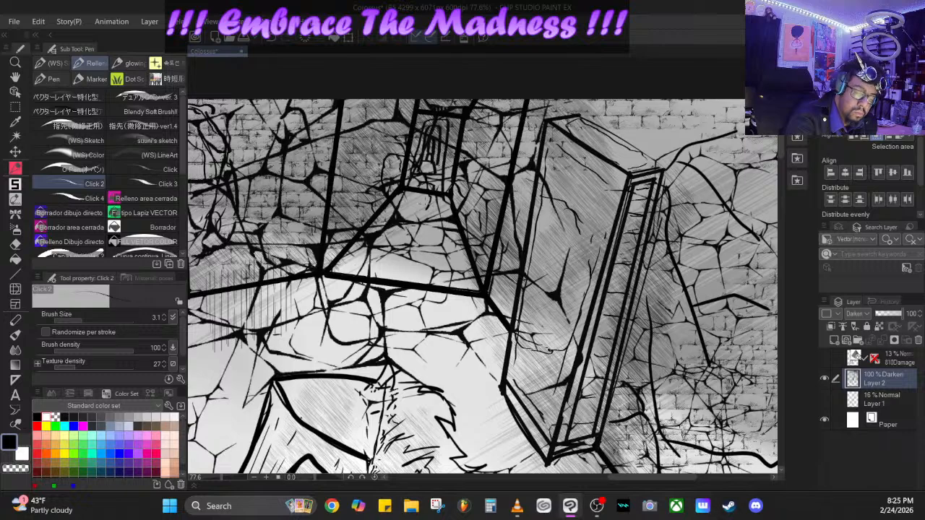
left_click_drag(85, 318, 87, 313)
mouse_move(396, 154)
left_mouse_down()
mouse_move(427, 154)
mouse_move(455, 178)
mouse_move(459, 223)
left_mouse_up()
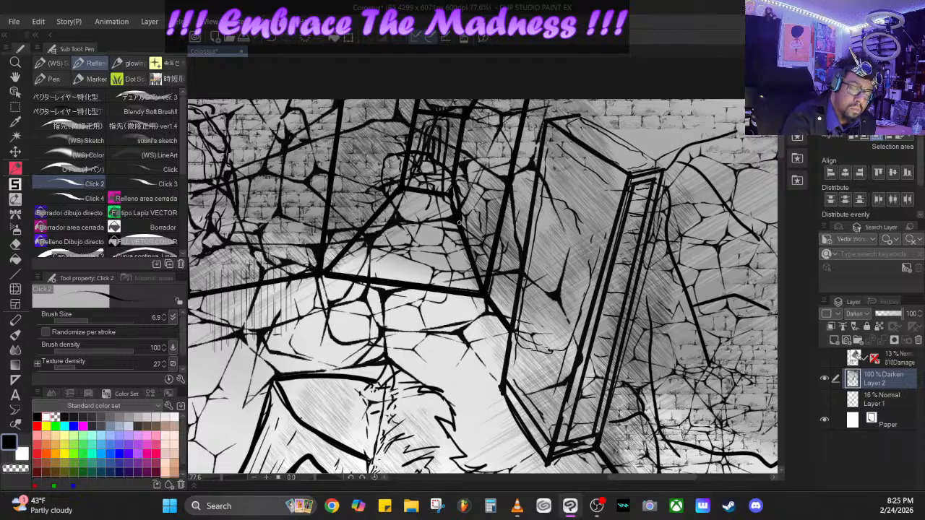
mouse_move(432, 171)
left_mouse_down()
mouse_move(458, 257)
mouse_move(463, 246)
mouse_move(439, 266)
left_mouse_up()
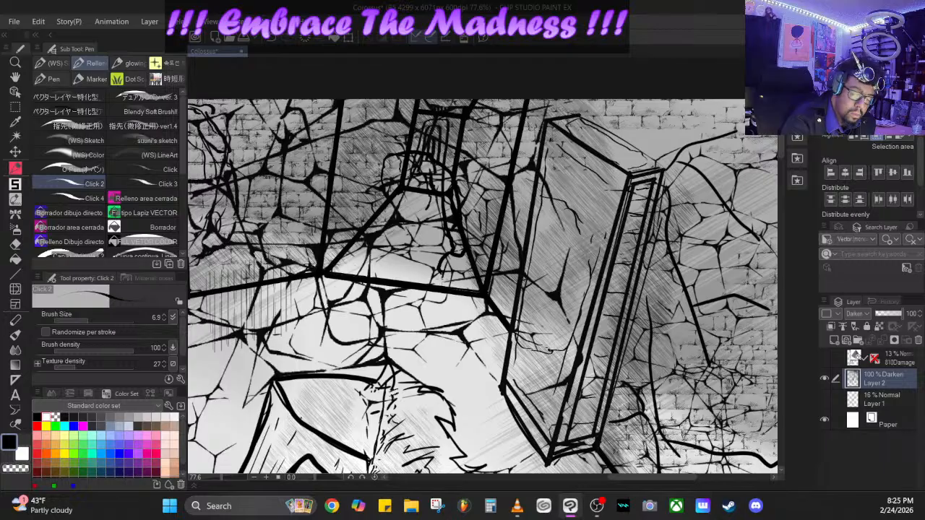
mouse_move(444, 306)
left_mouse_down()
mouse_move(451, 279)
mouse_move(453, 325)
mouse_move(461, 297)
left_mouse_up()
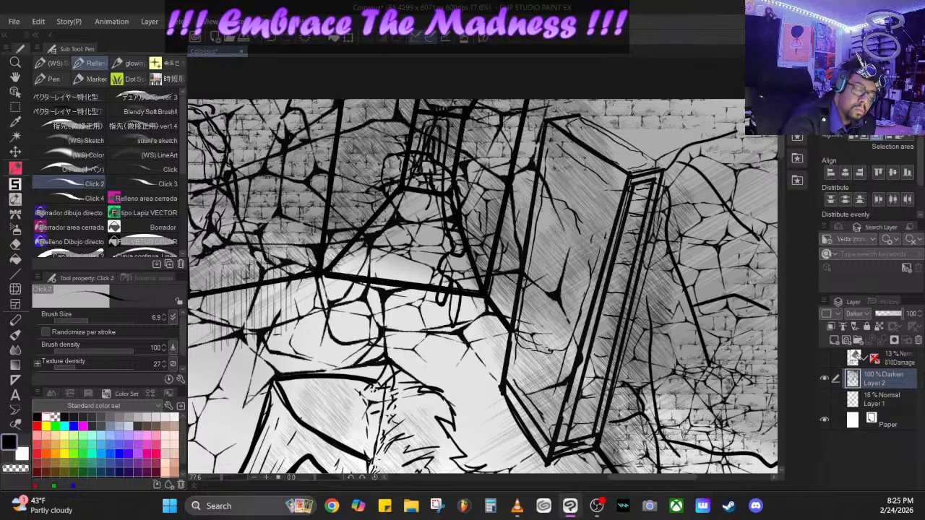
mouse_move(390, 185)
left_mouse_down()
mouse_move(429, 179)
mouse_move(396, 206)
mouse_move(391, 193)
mouse_move(406, 195)
mouse_move(399, 213)
mouse_move(413, 217)
mouse_move(407, 210)
mouse_move(420, 202)
mouse_move(401, 217)
mouse_move(435, 197)
left_mouse_up()
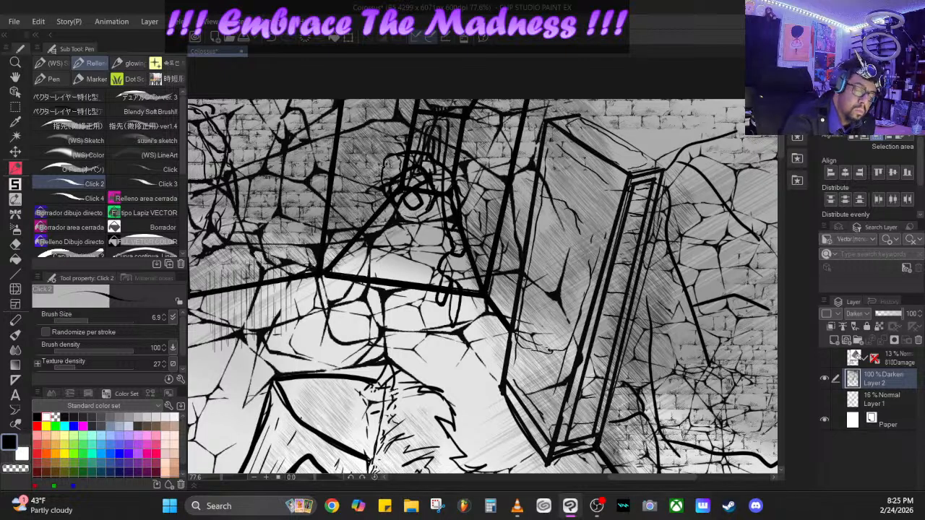
mouse_move(384, 163)
left_mouse_down()
mouse_move(391, 179)
mouse_move(388, 155)
mouse_move(401, 168)
left_mouse_up()
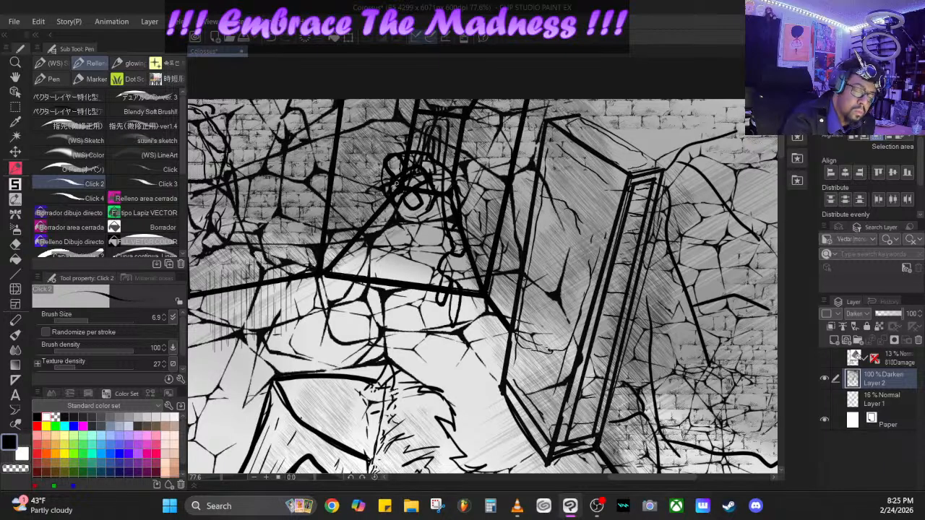
- Try the Hard eraser on the lines inside the small background figure, undo the erasures, and pick a mid grey drawing colour
left_click(16, 243)
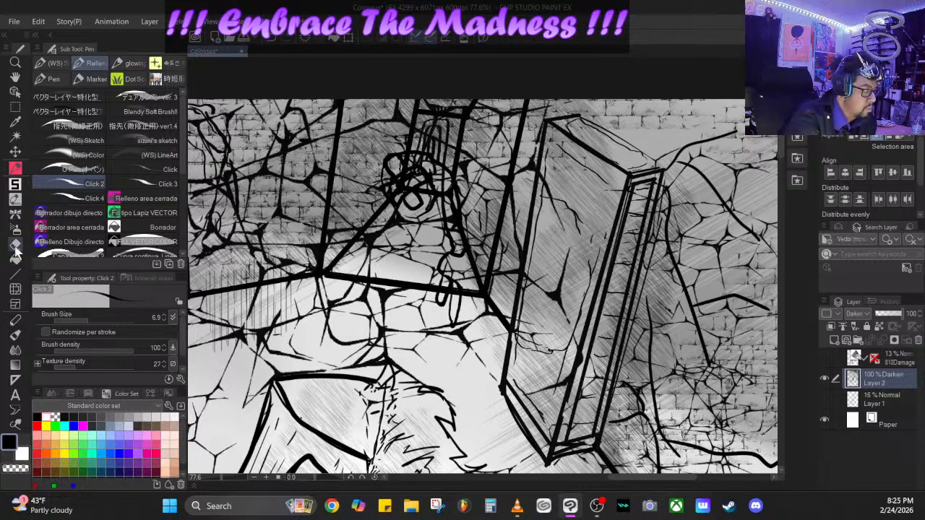
mouse_move(402, 167)
left_mouse_down()
mouse_move(408, 178)
mouse_move(393, 188)
left_mouse_up()
left_click(272, 42)
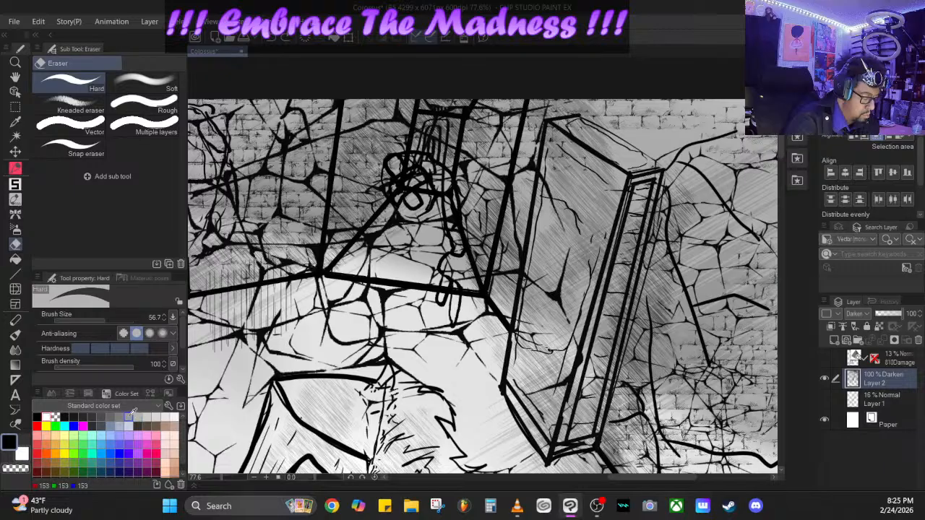
left_click(127, 417)
left_click_drag(410, 172, 396, 183)
left_click(272, 41)
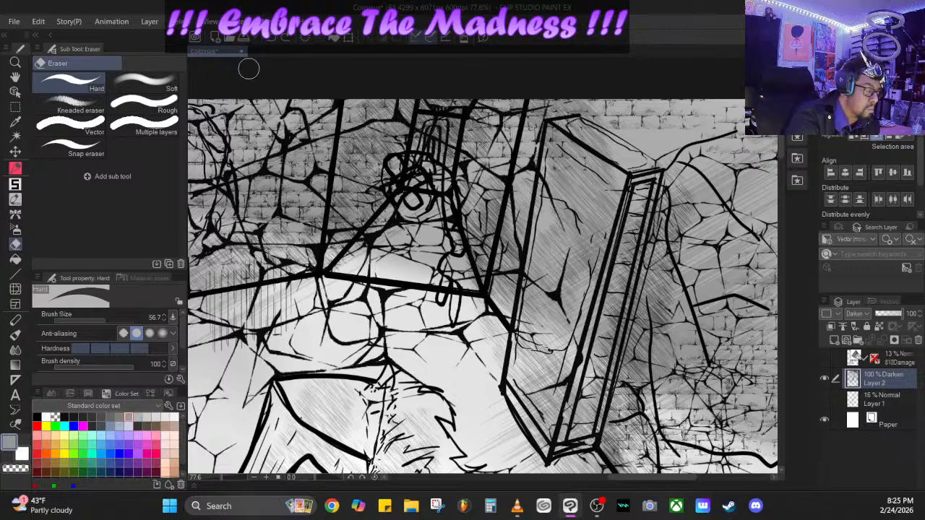
- Cover the lines crossing the small background figure with light grey using the Click 2 pen, and redraw its block and circle outlines
left_click(14, 167)
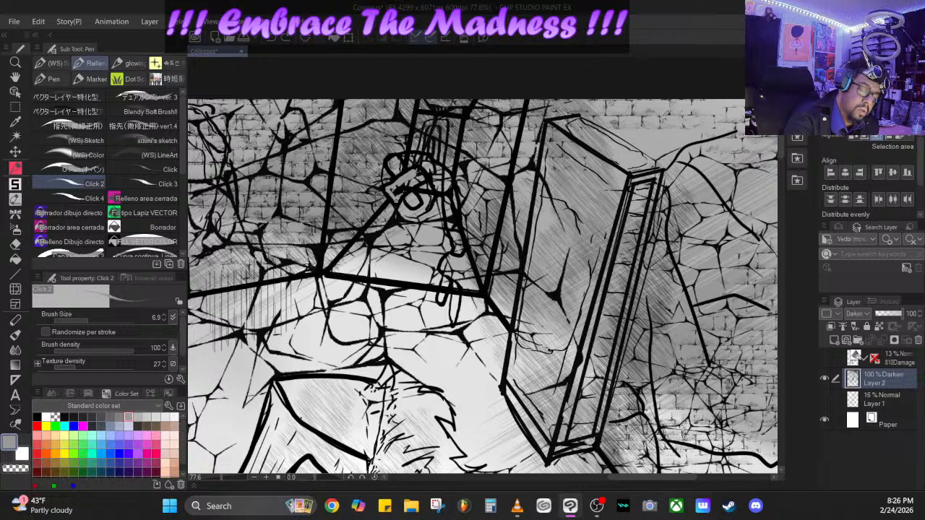
left_click_drag(404, 192, 419, 181)
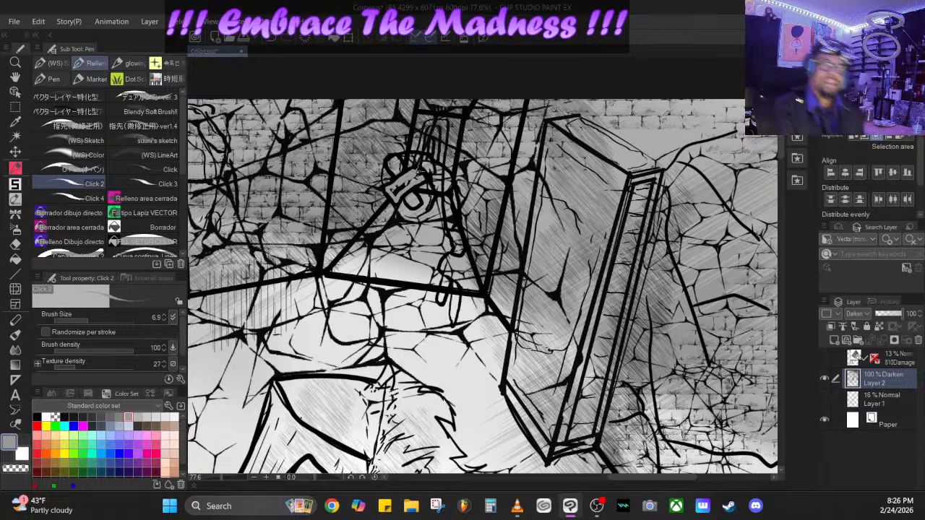
left_click(279, 40)
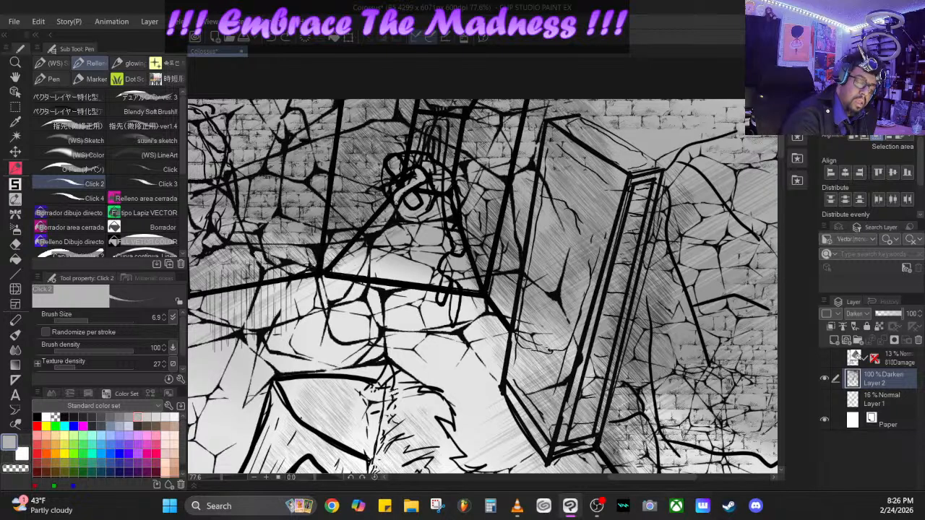
mouse_move(386, 189)
left_mouse_down()
mouse_move(416, 170)
mouse_move(393, 195)
mouse_move(418, 177)
mouse_move(391, 188)
mouse_move(406, 175)
left_mouse_up()
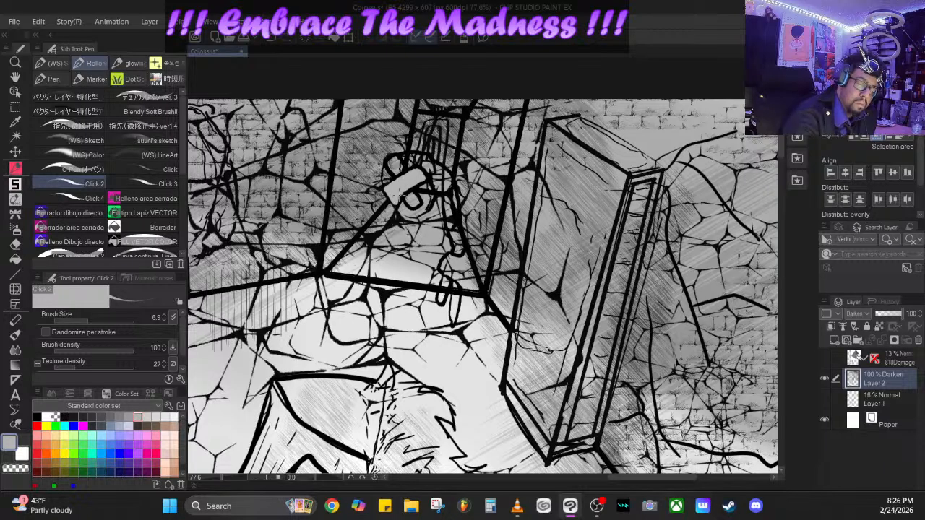
left_click_drag(399, 196, 419, 182)
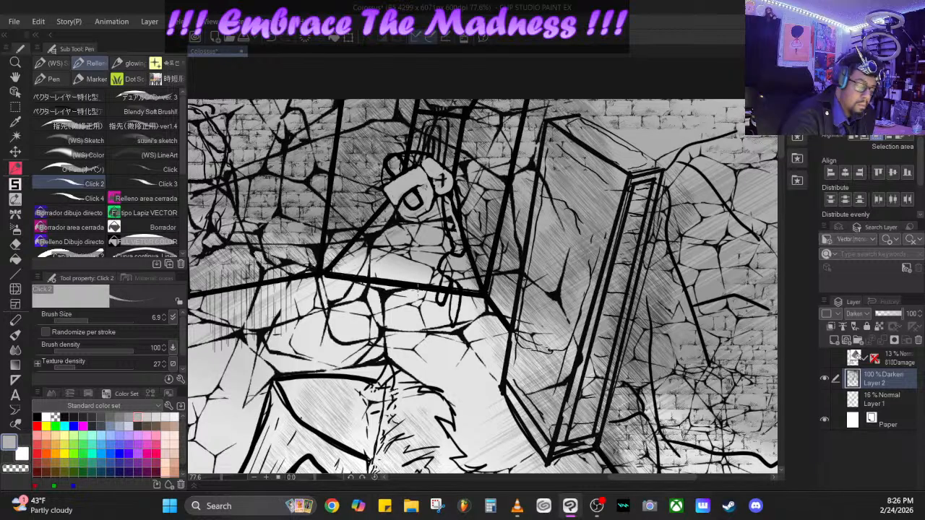
- Shade over the small background figure by the far doorway in black with the Ruin decoration brush
left_click(16, 200)
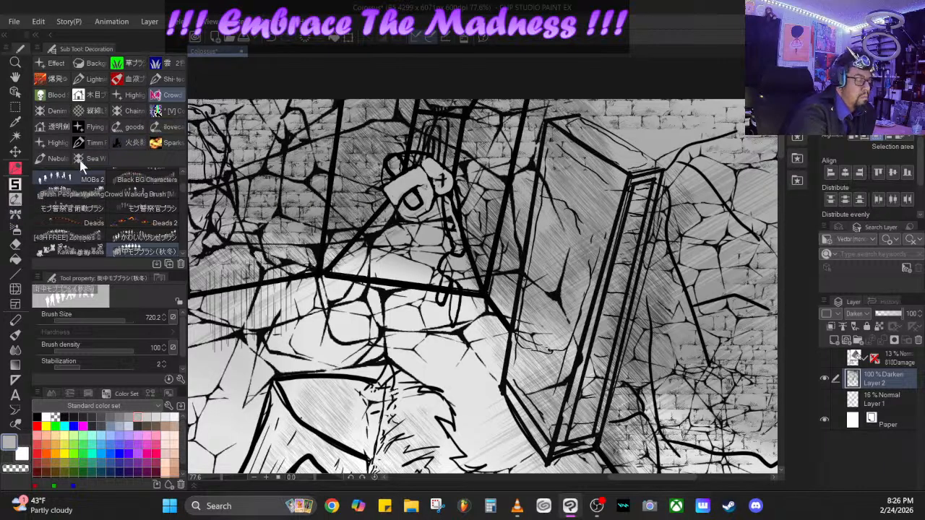
left_click(134, 112)
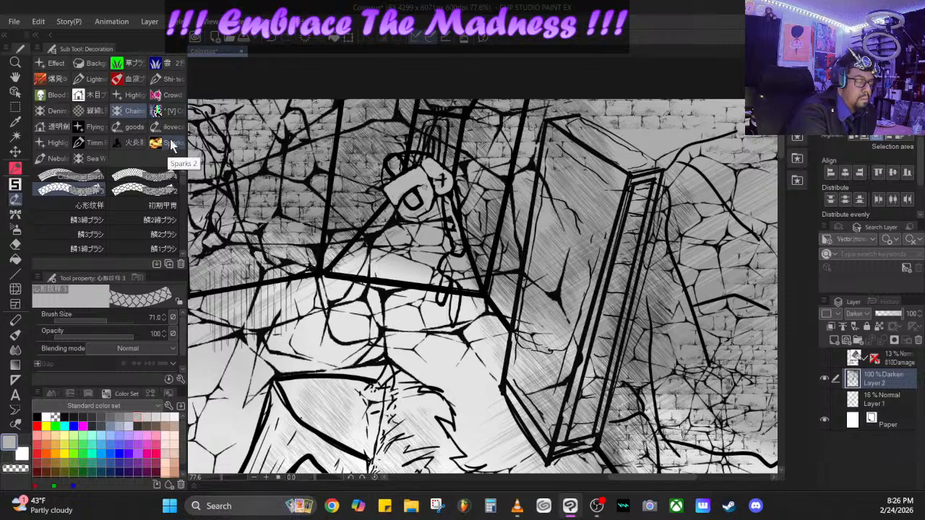
left_click(65, 127)
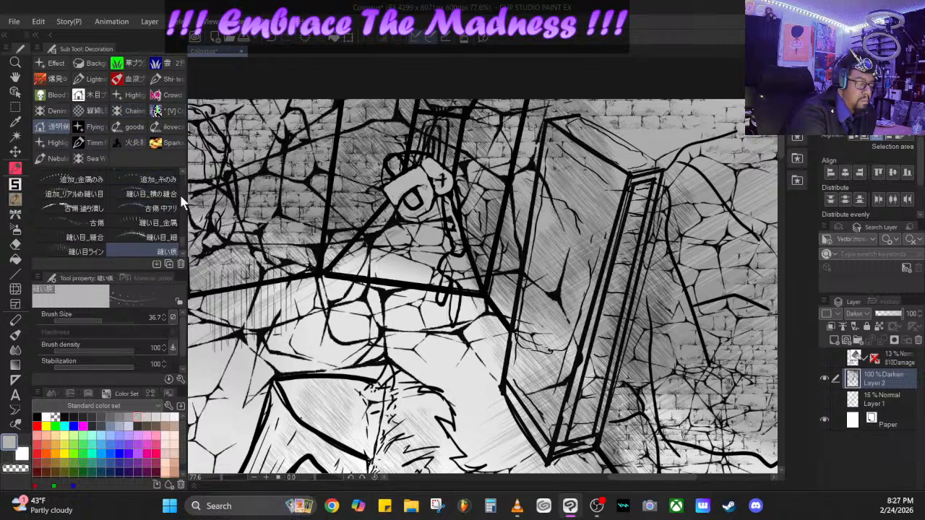
left_click_drag(183, 241, 183, 198)
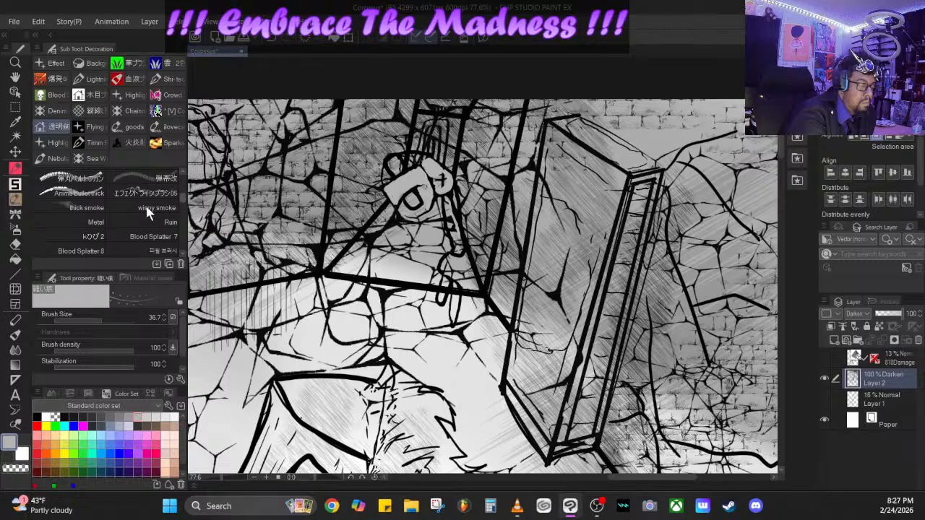
scroll(108, 205, "down", 1)
left_click(83, 209)
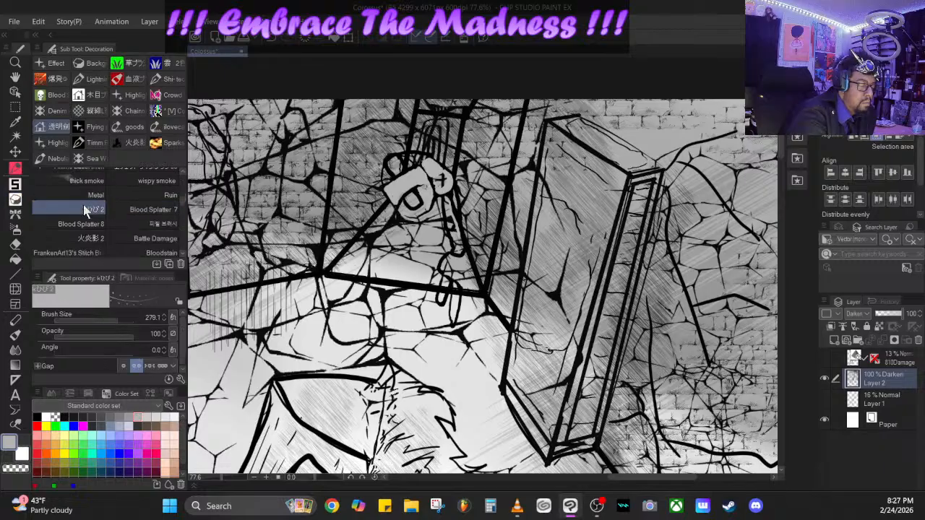
left_click_drag(182, 203, 181, 198)
left_click(168, 217)
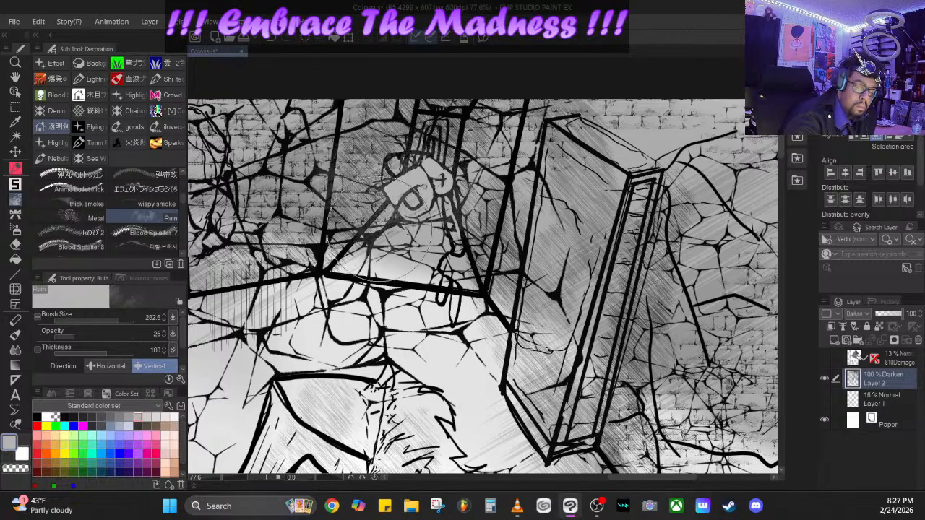
left_click(37, 417)
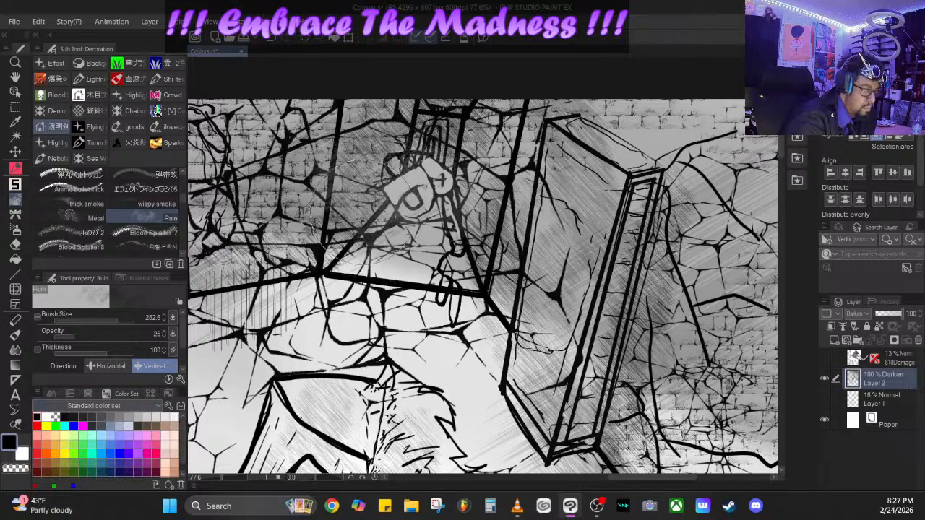
mouse_move(384, 202)
left_mouse_down()
mouse_move(368, 175)
mouse_move(367, 201)
mouse_move(392, 208)
mouse_move(434, 175)
mouse_move(453, 177)
mouse_move(466, 196)
left_mouse_up()
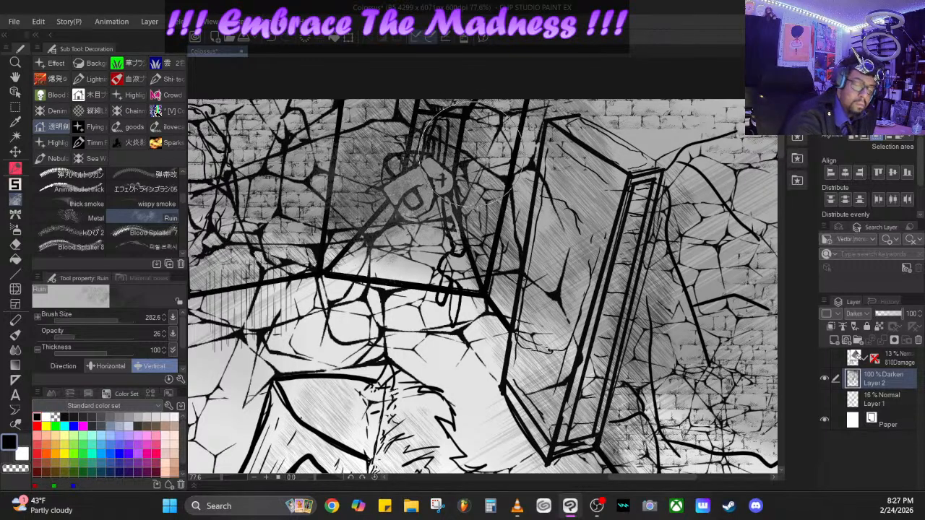
- Try a large Blood Splatter 7 stroke across the floor by the doorway, undo it, and reduce the brush size to 158.3
left_click(151, 232)
mouse_move(340, 332)
left_mouse_down()
mouse_move(376, 340)
mouse_move(520, 318)
left_mouse_up()
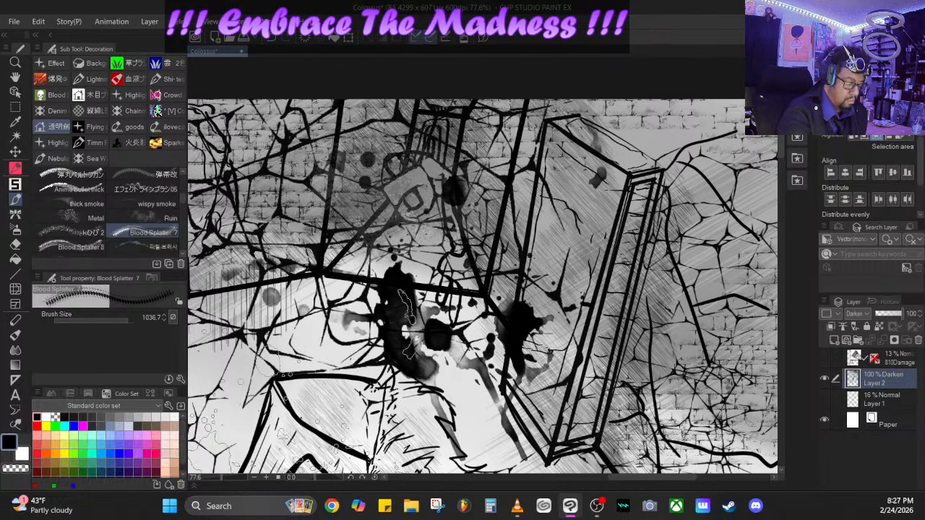
scroll(215, 473, "down", 5)
left_click_drag(213, 475, 210, 476)
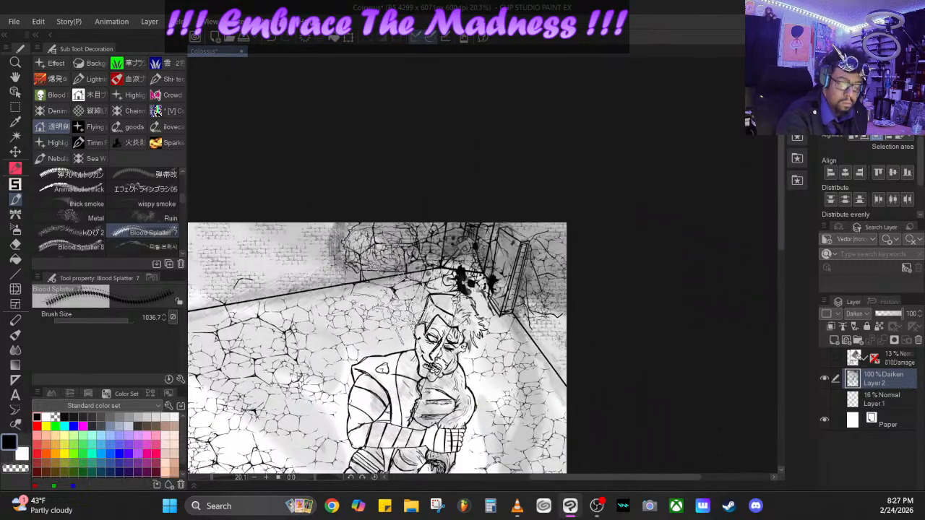
left_click_drag(127, 321, 105, 316)
left_click(278, 42)
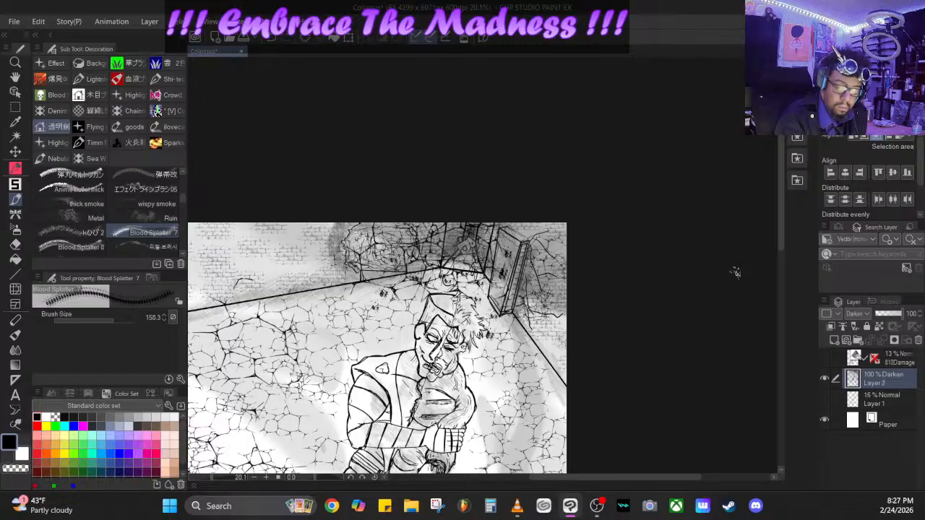
- Stamp black splatters on the cracked floor beside the main figure's arm and legs, increasing the Blood Splatter 7 brush size to 635
left_click_drag(781, 235, 780, 277)
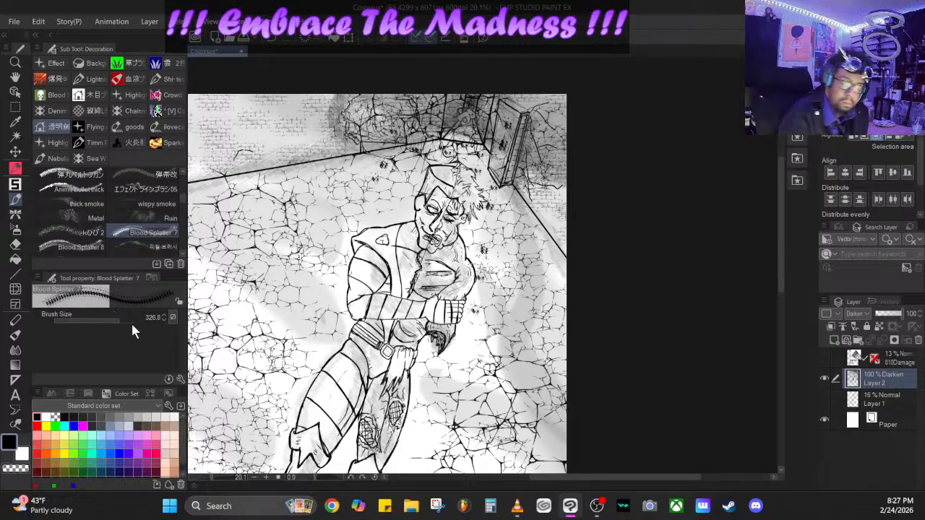
left_click_drag(780, 246, 780, 294)
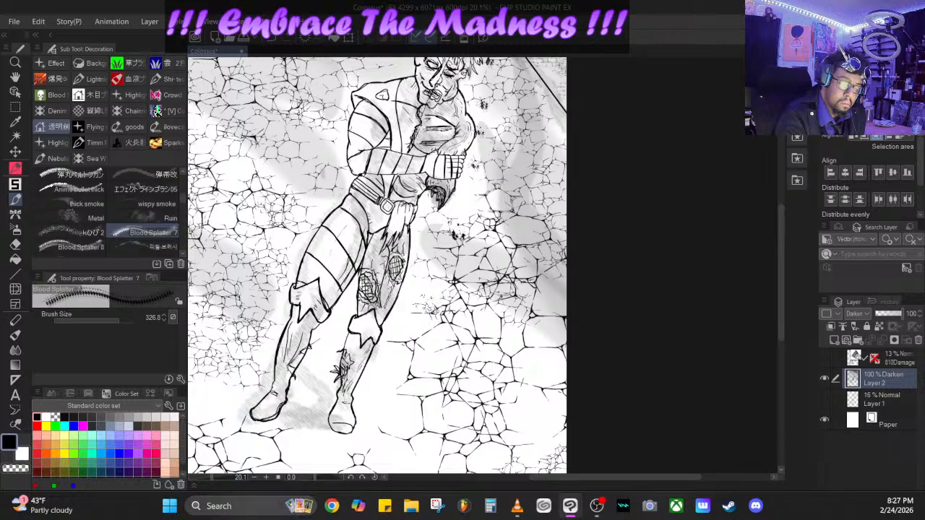
left_click(430, 307)
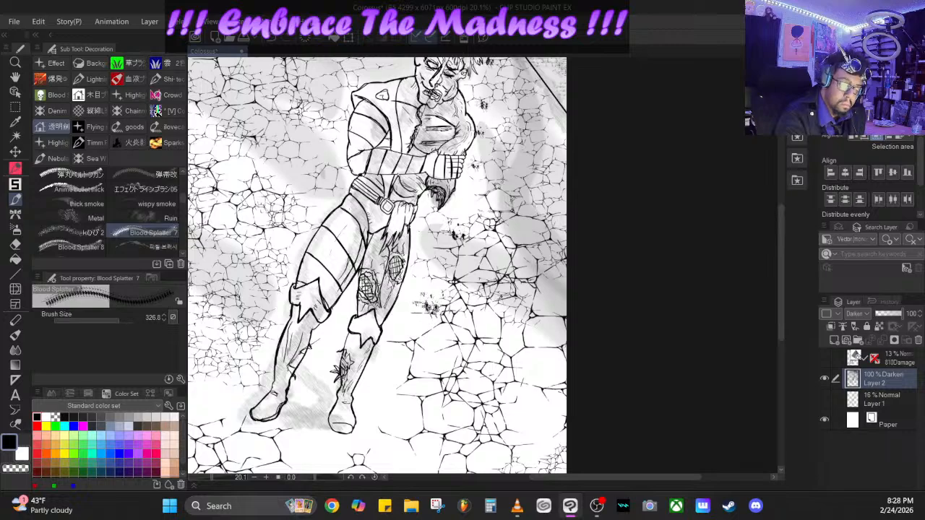
left_click(123, 318)
left_click(433, 312)
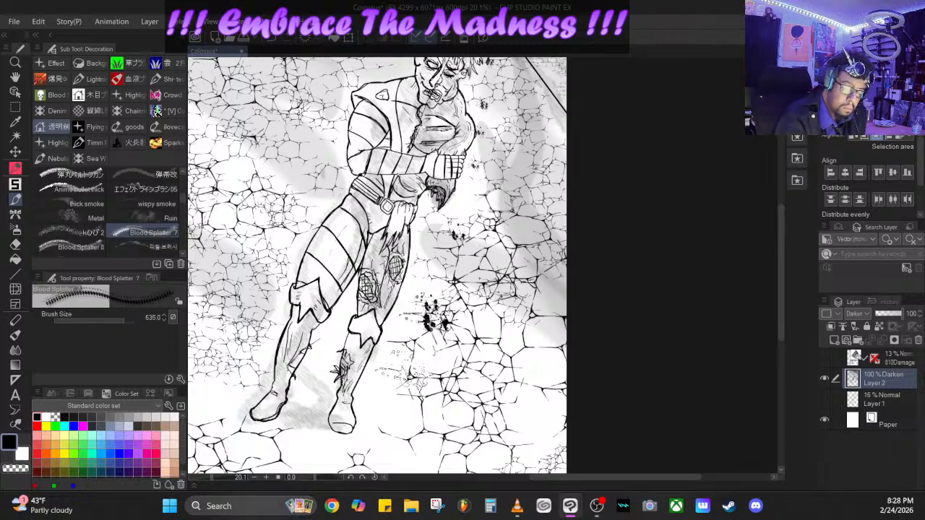
left_click(392, 405)
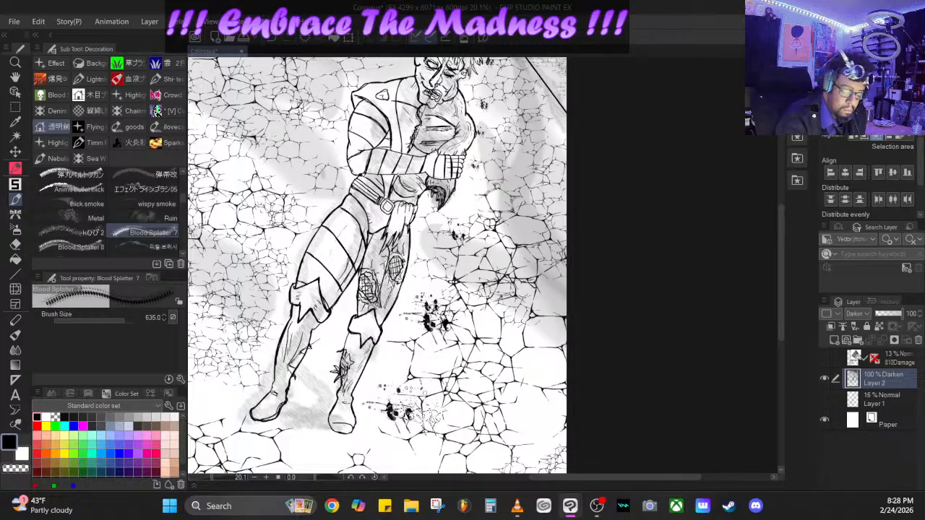
left_click(393, 417)
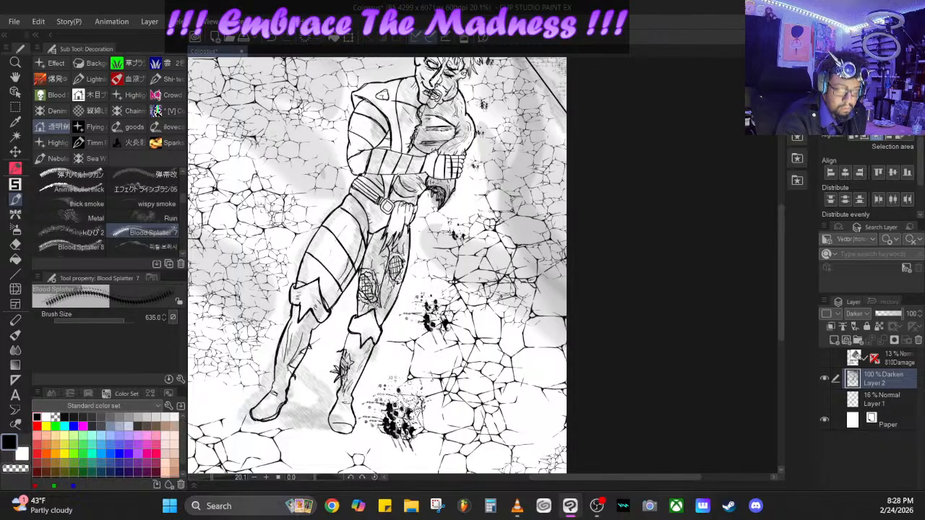
- Shade the main figure's upper arm, thigh and gloved hand with the Metal decoration brush at size 511.3
mouse_move(780, 268)
left_mouse_down()
mouse_move(777, 233)
mouse_move(765, 262)
left_mouse_up()
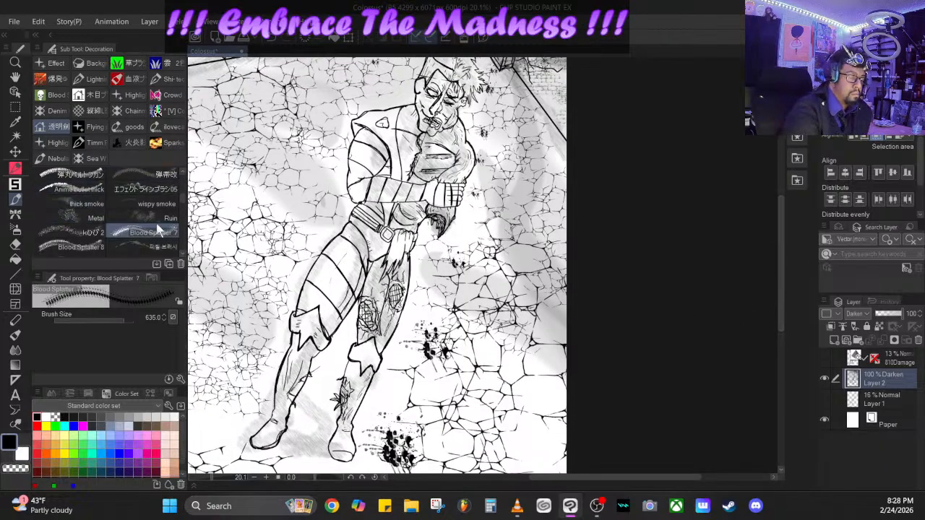
left_click(120, 218)
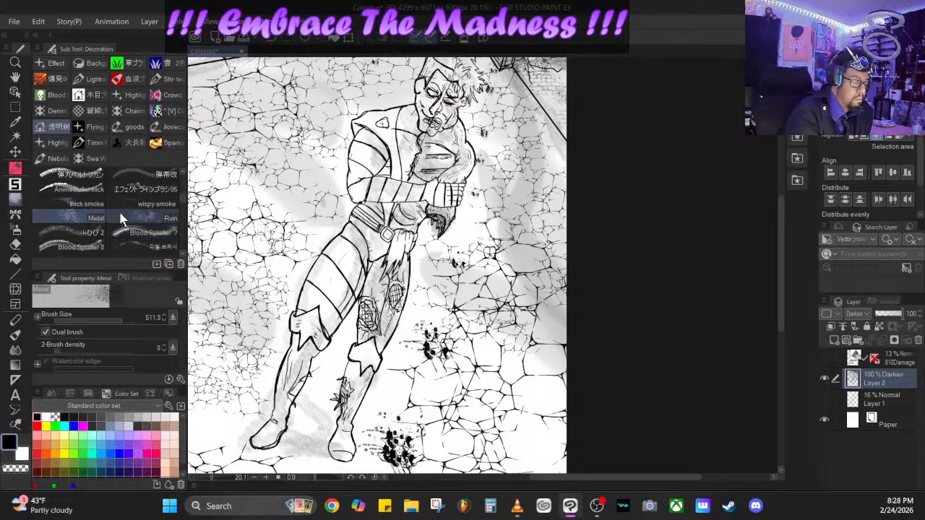
left_click_drag(372, 154, 374, 170)
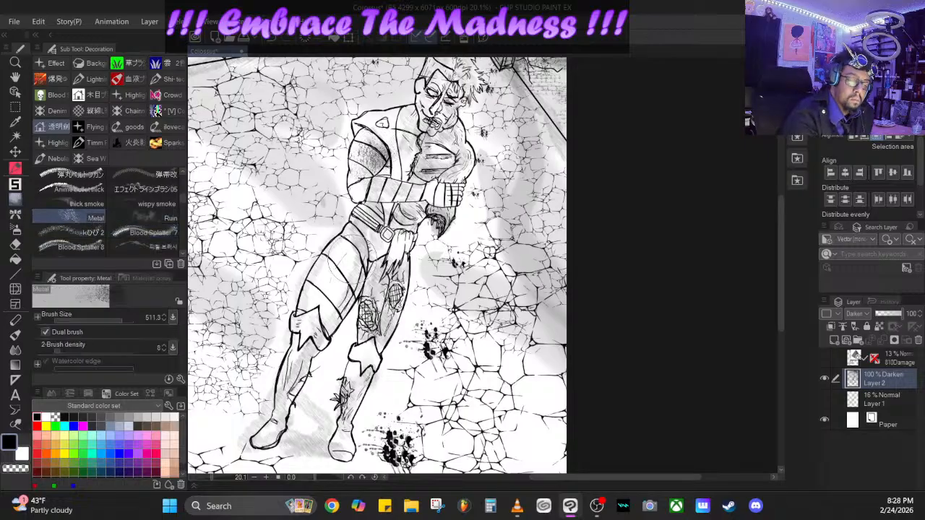
left_click_drag(350, 258, 336, 310)
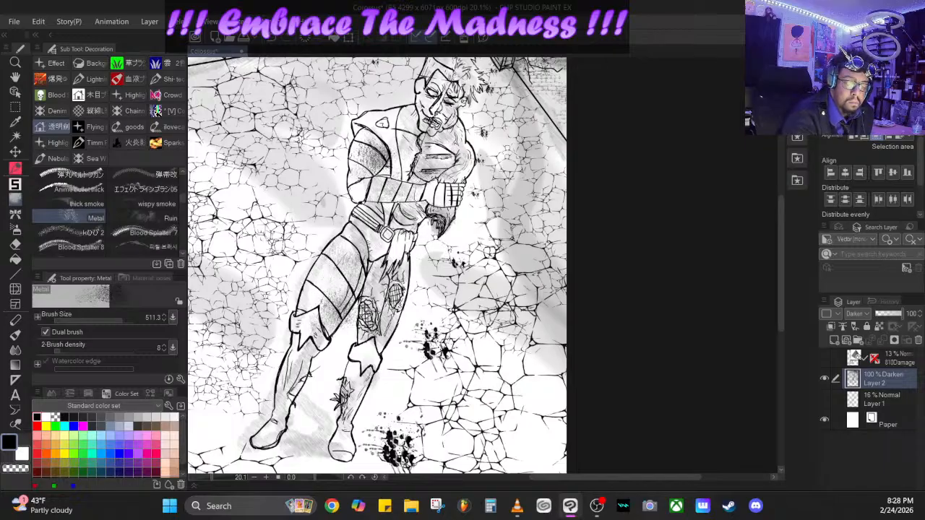
left_click_drag(442, 213, 466, 177)
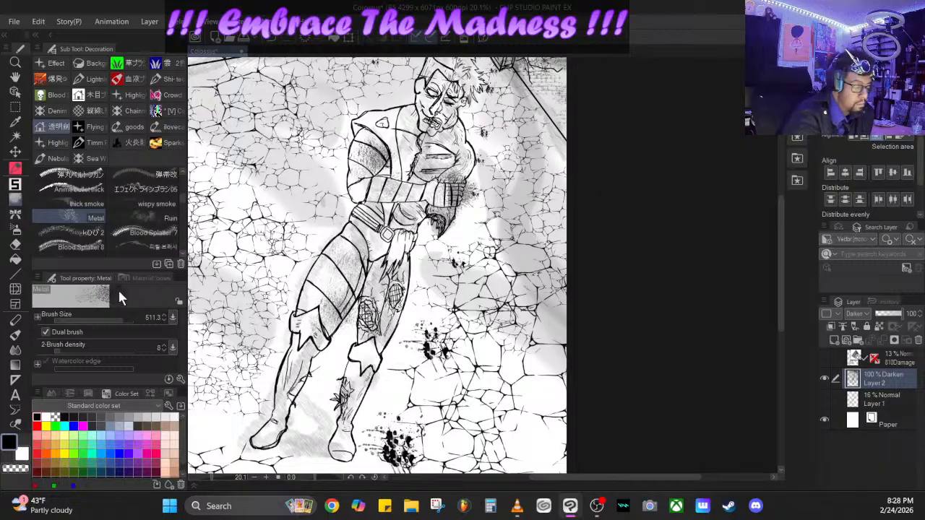
- Add crack texture to the floor beside the main figure and the ruined walls behind with the kひび 2 brush
left_click(88, 234)
mouse_move(412, 233)
left_mouse_down()
mouse_move(435, 220)
mouse_move(454, 243)
left_mouse_up()
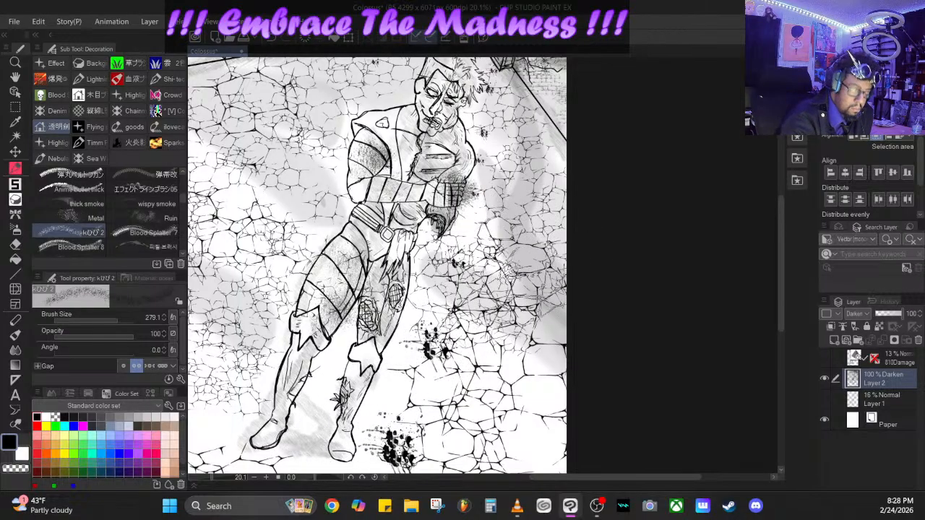
left_click_drag(779, 223, 785, 171)
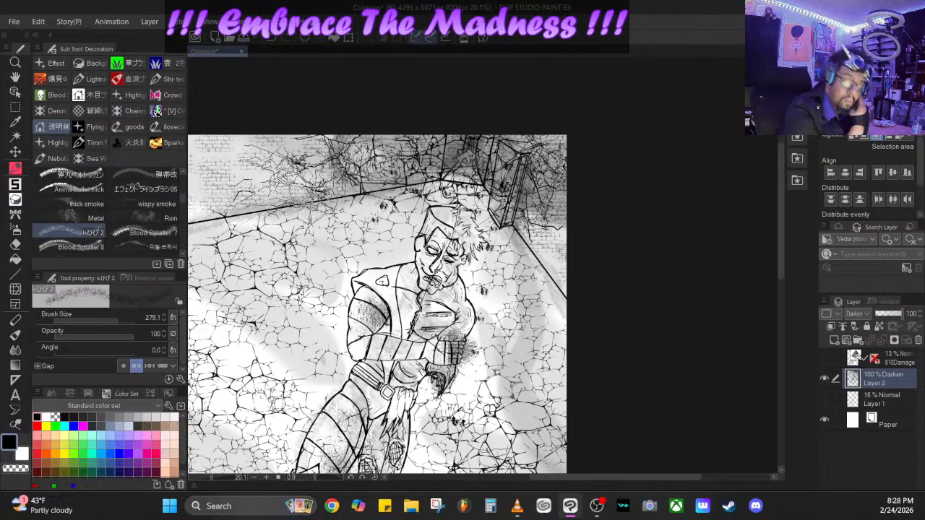
- Darken the back wall left of the doorway with layered strokes of the Fire 3 brush at size 335.3
left_click(127, 142)
left_click(169, 142)
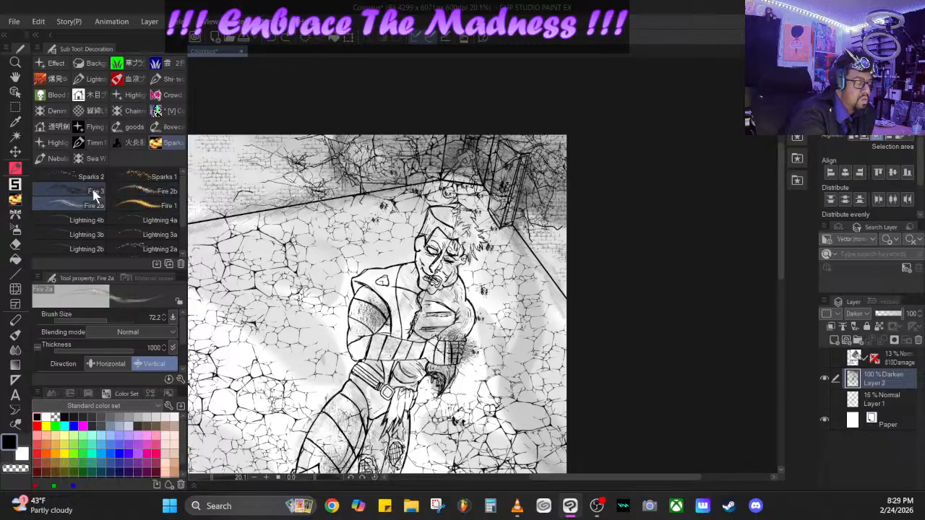
left_click(91, 190)
left_click_drag(368, 154, 439, 142)
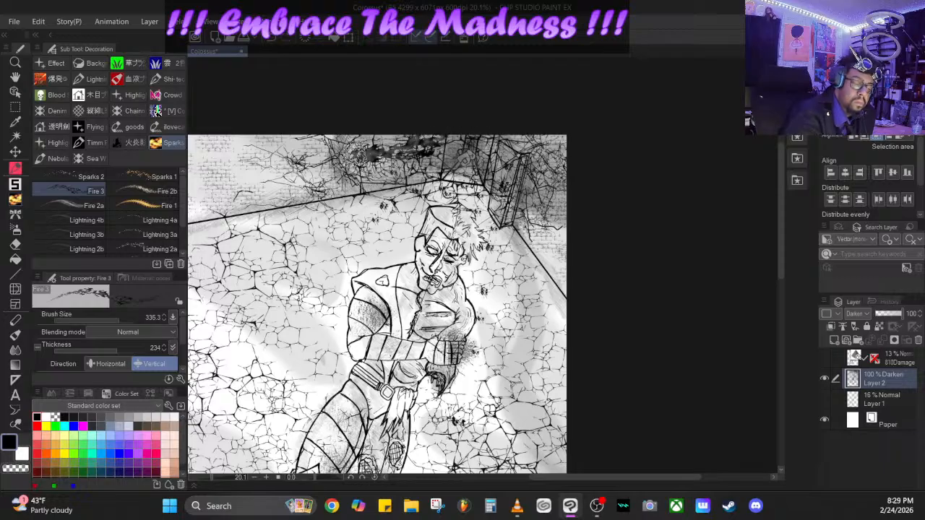
left_click_drag(353, 154, 422, 137)
left_click_drag(356, 171, 520, 176)
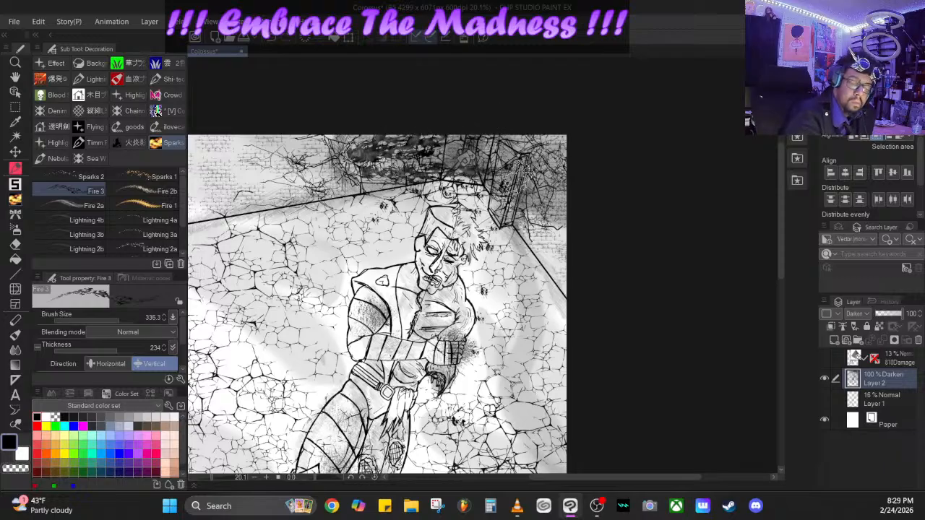
mouse_move(386, 162)
left_mouse_down()
mouse_move(445, 153)
mouse_move(427, 148)
mouse_move(498, 150)
left_mouse_up()
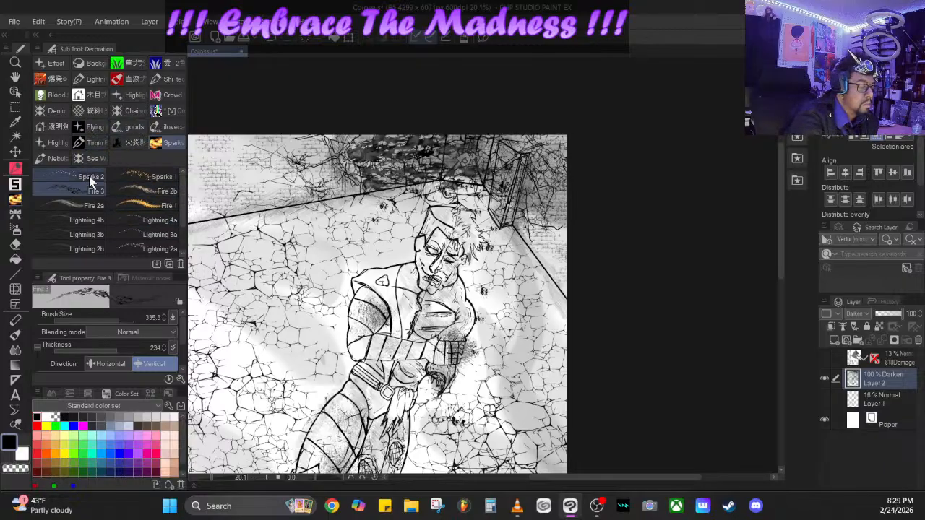
- Browse the decoration brush groups, including the vertical-line, ilovecats and chainmail sets, for a brush suited to the scene
left_click(94, 130)
left_click(93, 114)
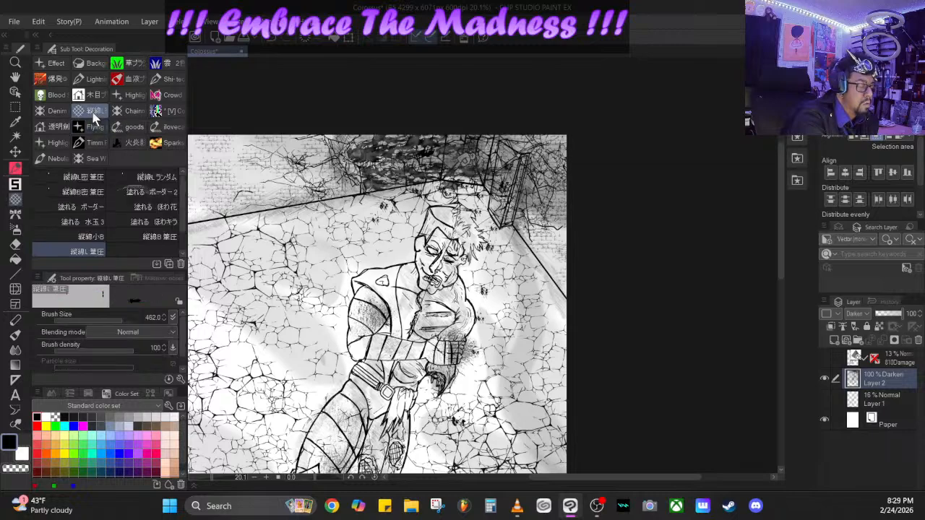
left_click(52, 116)
left_click(94, 111)
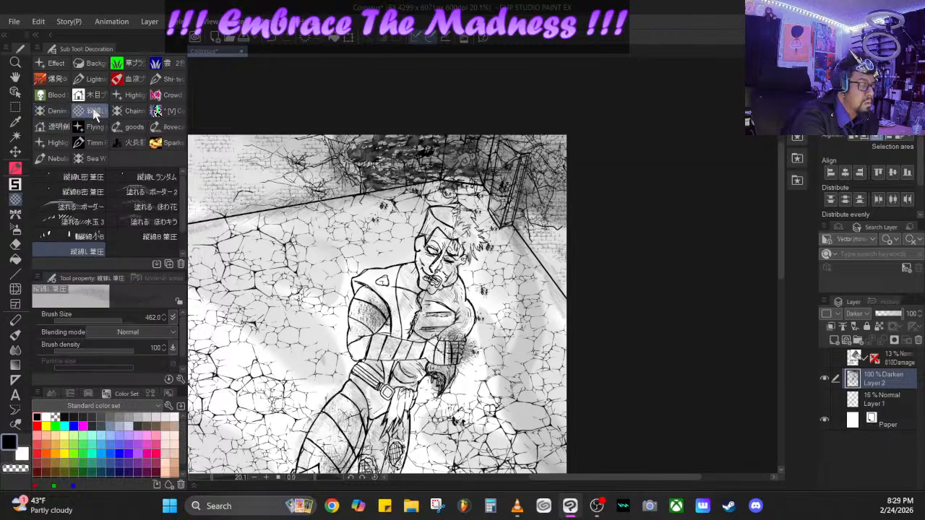
left_click(79, 206)
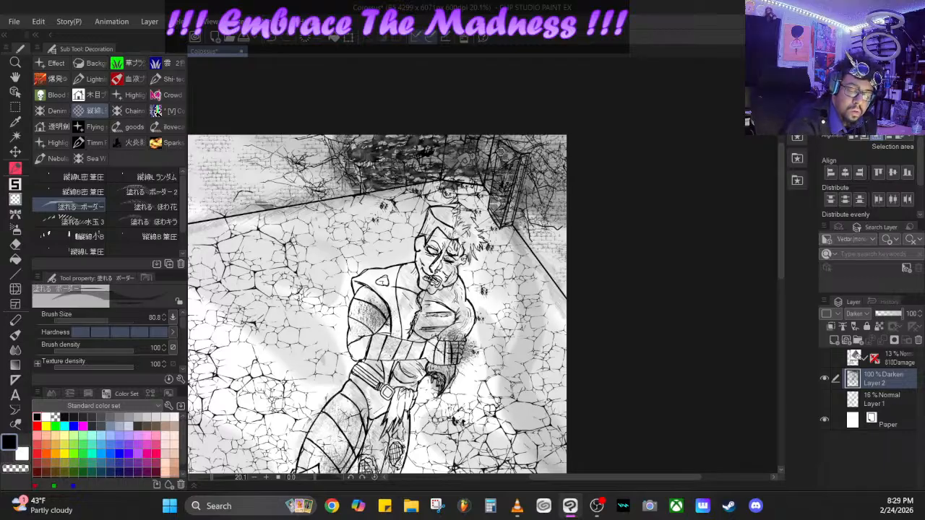
left_click(154, 222)
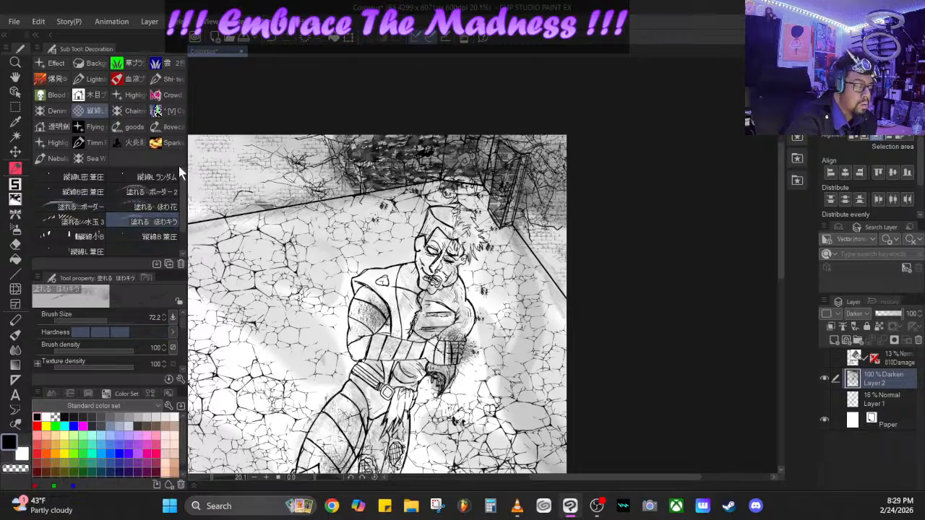
left_click(173, 127)
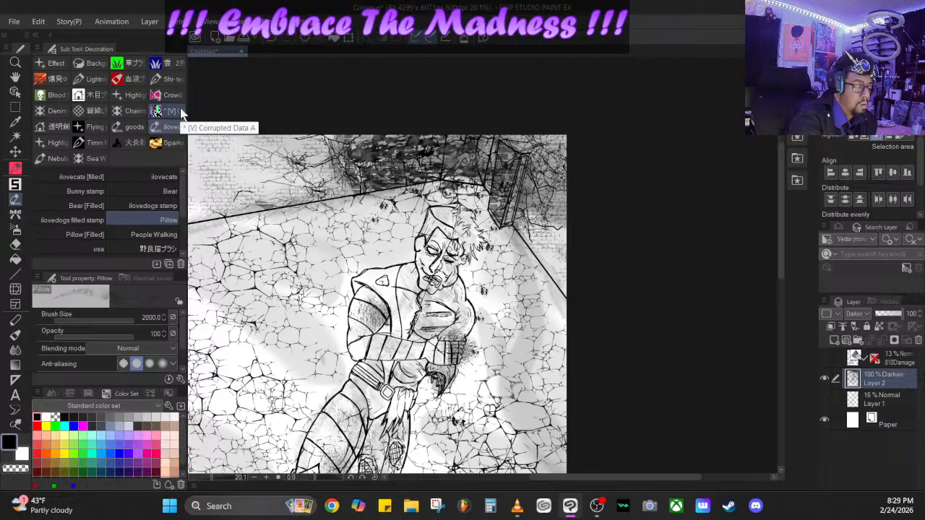
left_click(132, 114)
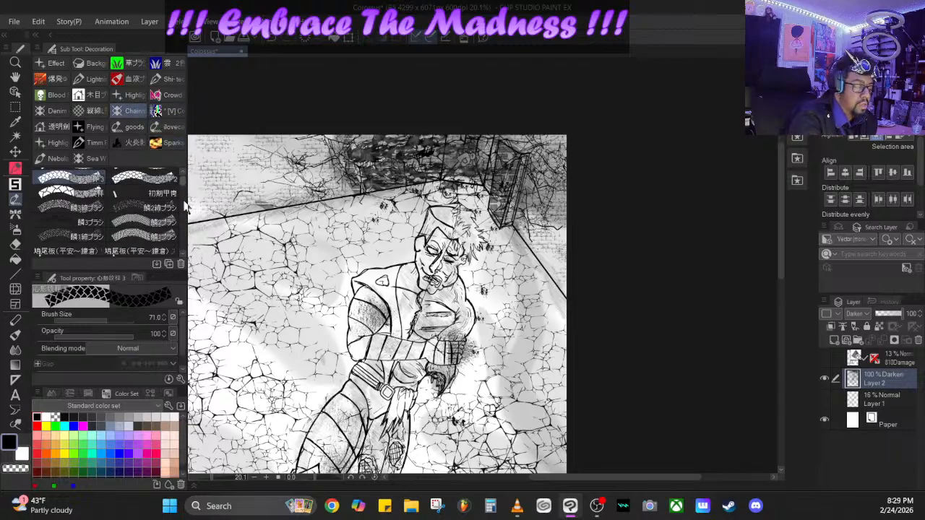
mouse_move(184, 201)
left_mouse_down()
mouse_move(183, 216)
mouse_move(183, 172)
left_mouse_up()
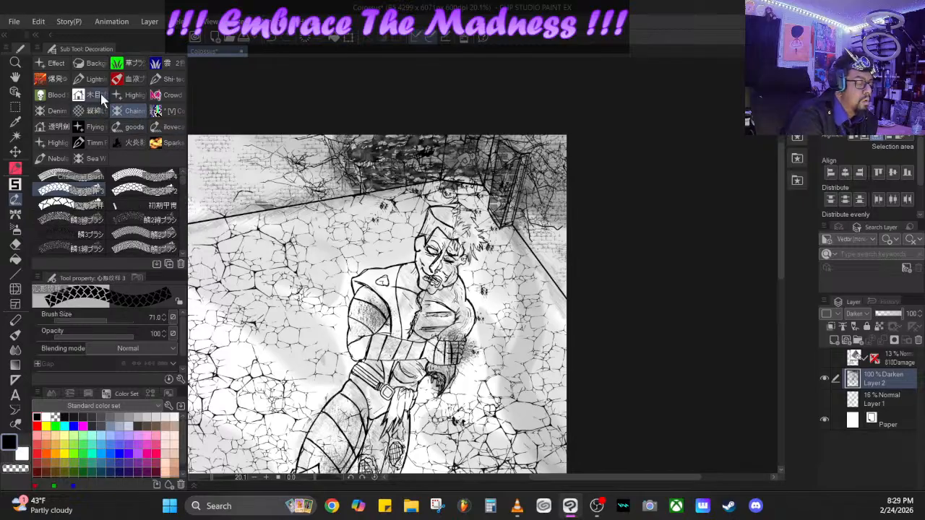
- Stamp mechanical debris pieces on the cracked floor around the main figure's head with the S7 Robotic Figure 2 and S1 Robotic Figure 2 brushes
left_click(168, 79)
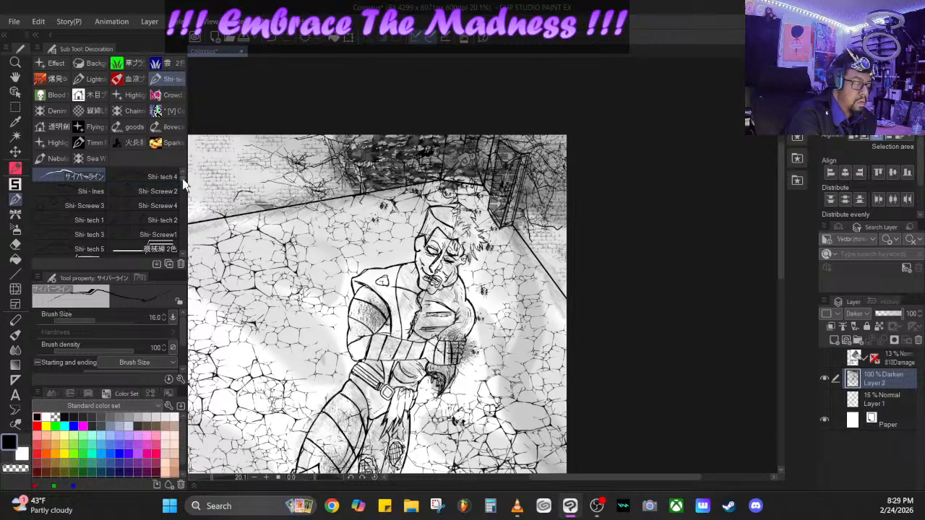
left_click_drag(181, 182, 184, 231)
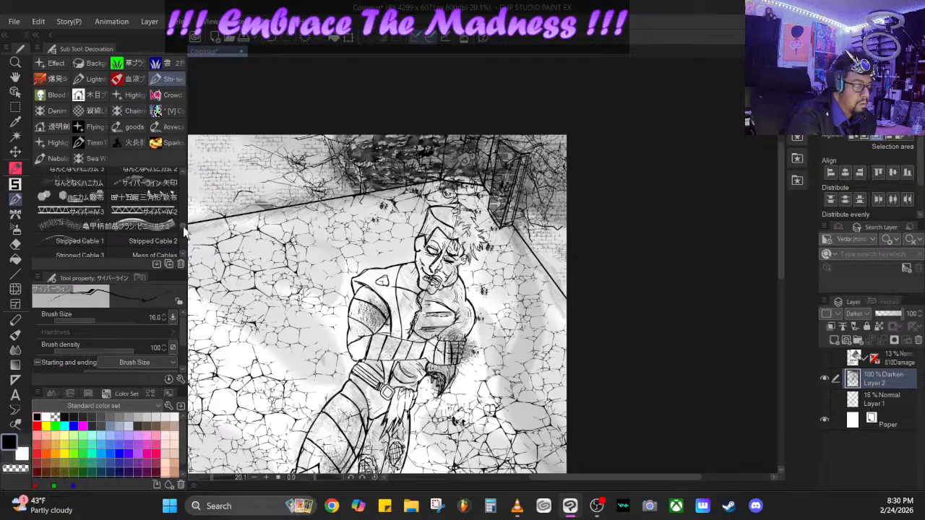
left_click_drag(184, 230, 183, 211)
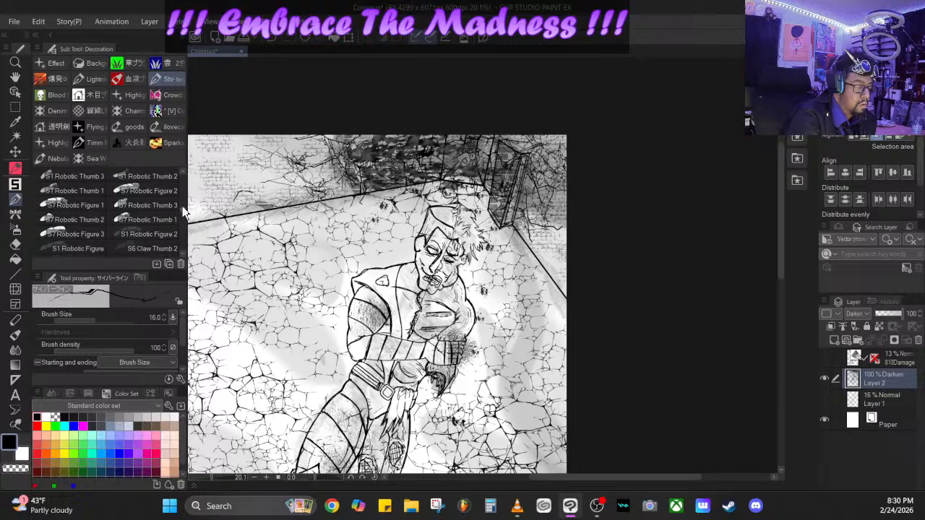
left_click(146, 190)
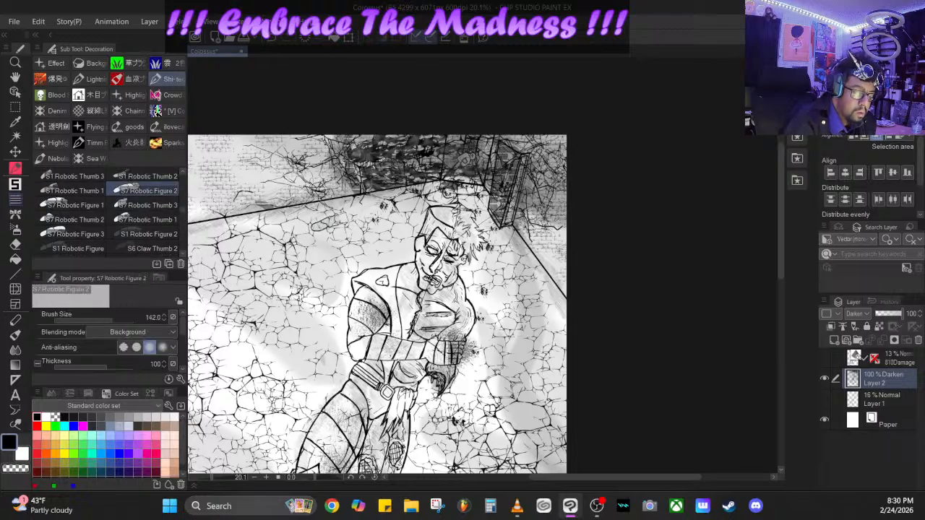
left_click(156, 234)
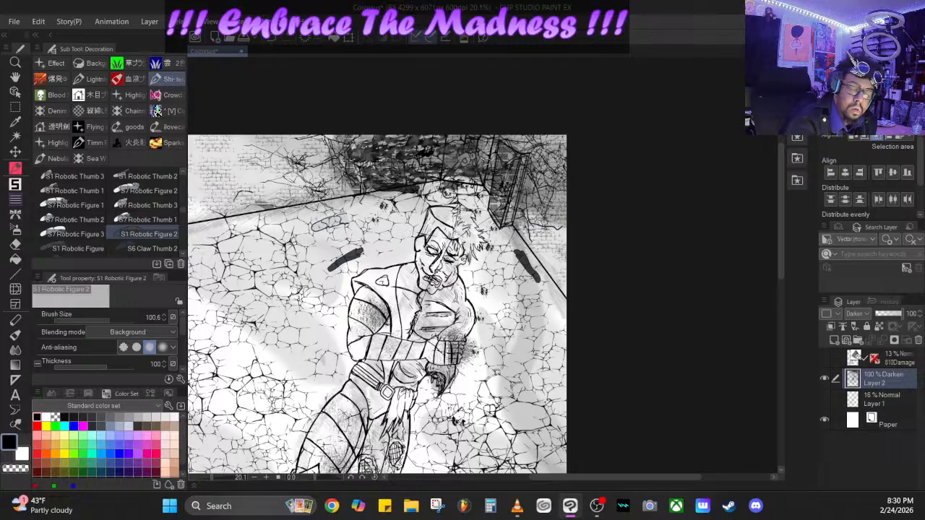
left_click_drag(359, 196, 313, 210)
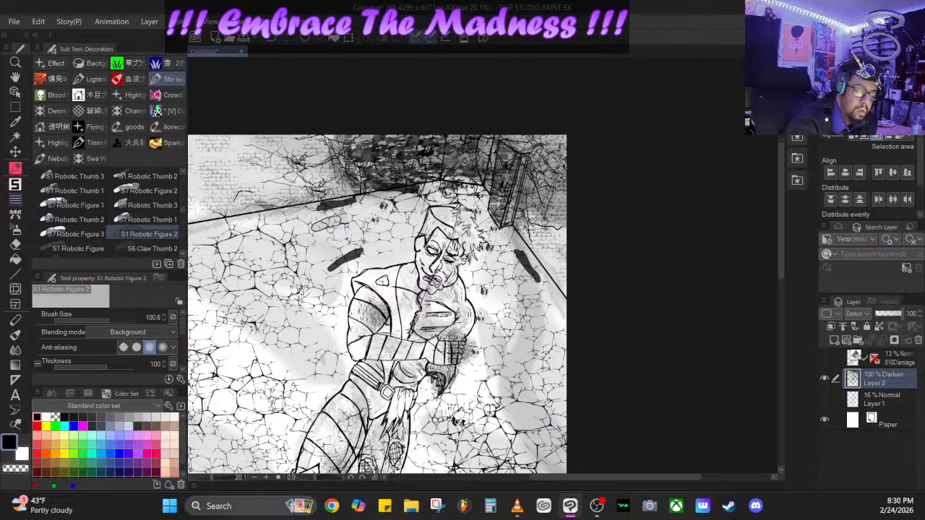
left_click_drag(400, 219, 377, 252)
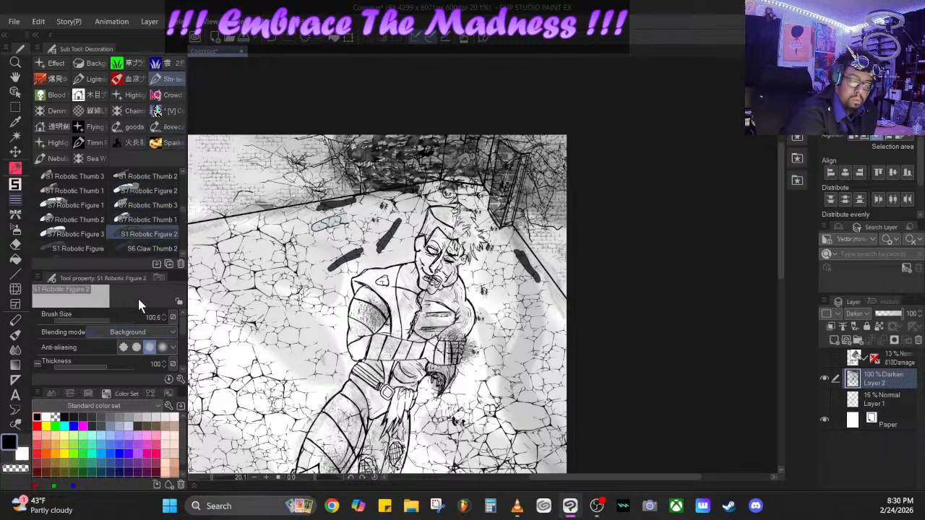
- Add two S6 Claw Thumb 2 shards to the floor behind the figure and an S1 Robotic Figure piece beside the gloved hand
scroll(184, 258, "down", 2)
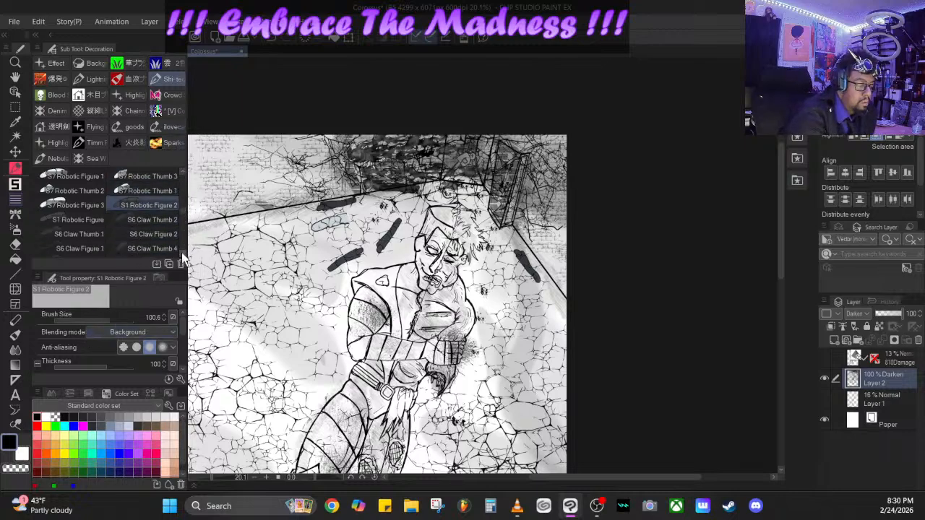
left_click(153, 221)
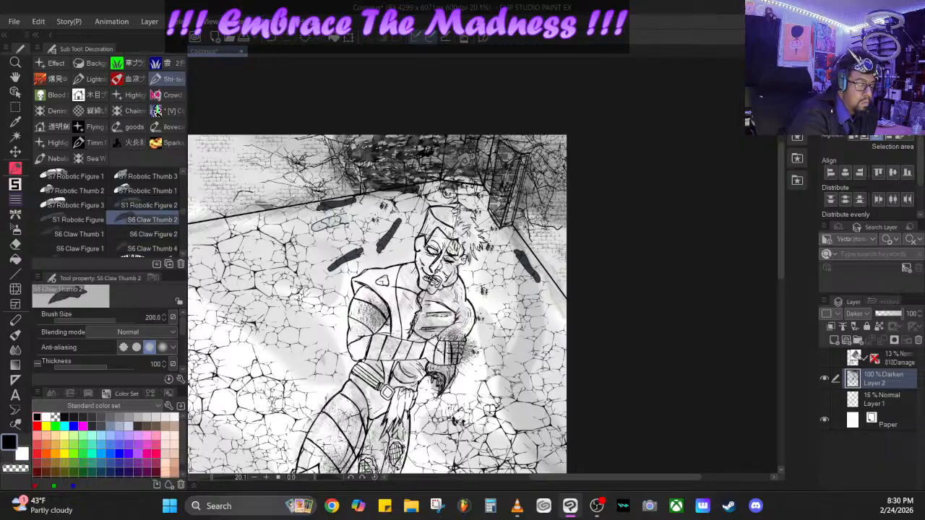
left_click(325, 240)
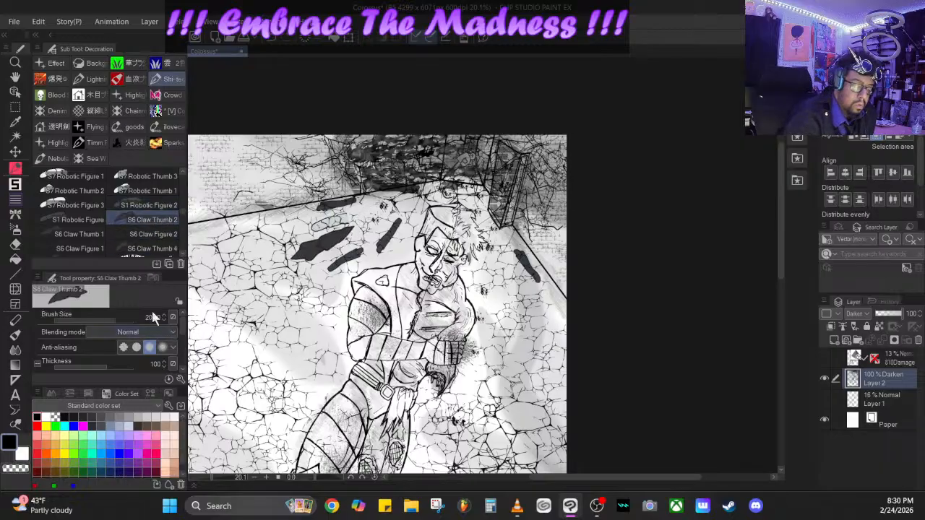
left_click(263, 241)
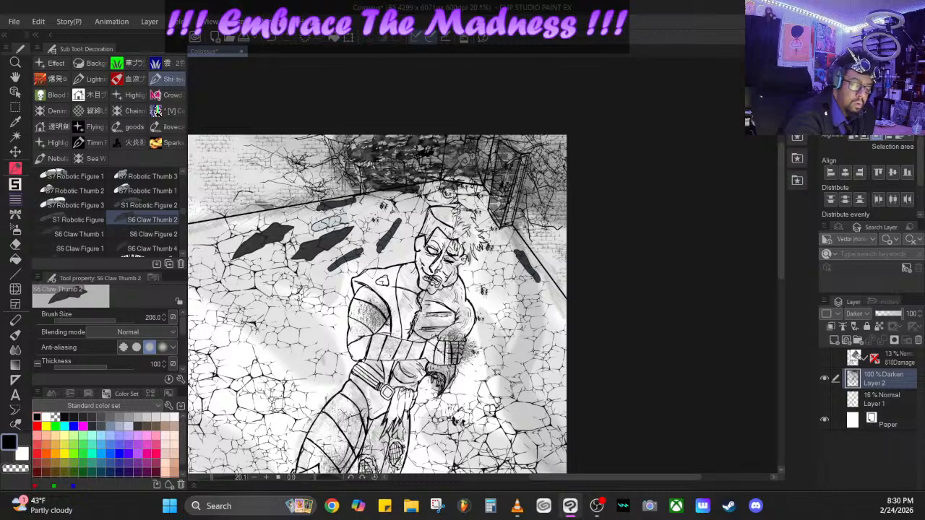
left_click(86, 222)
left_click_drag(498, 302, 526, 338)
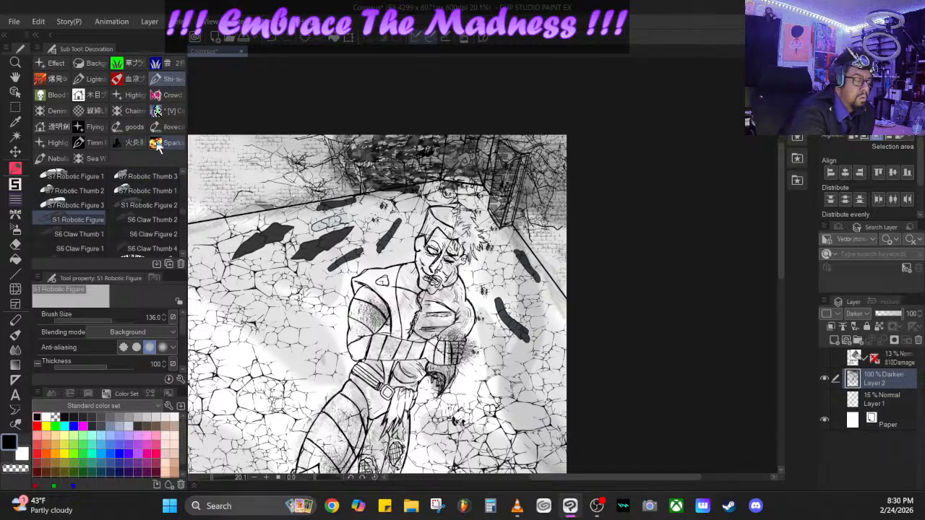
- Look through the flame-shadow, neon, scar, texture, crowd and lace decoration brushes for further scene details
left_click(131, 142)
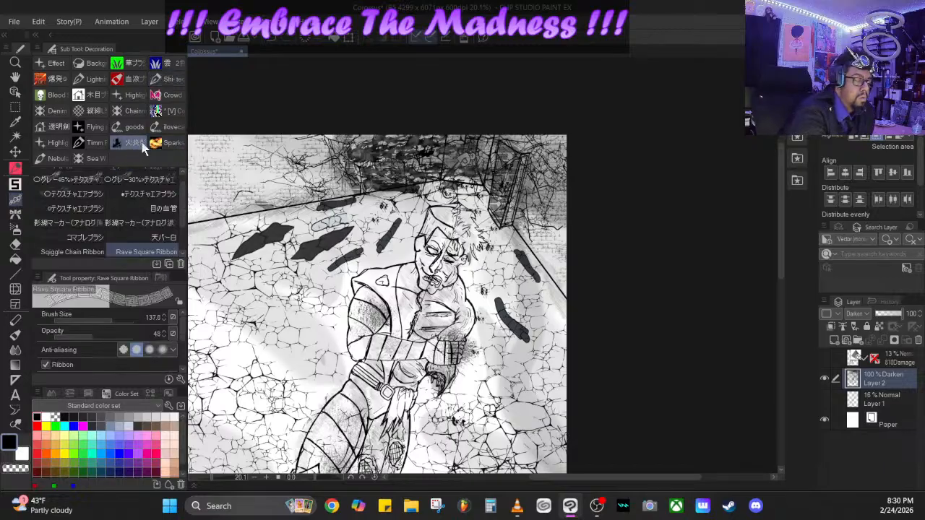
left_click(146, 194)
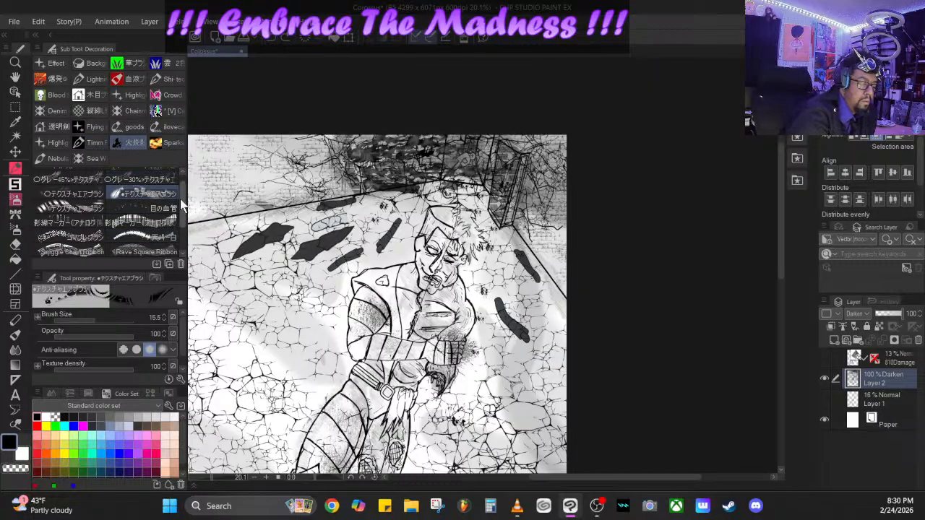
mouse_move(180, 199)
left_mouse_down()
mouse_move(182, 243)
mouse_move(185, 156)
left_mouse_up()
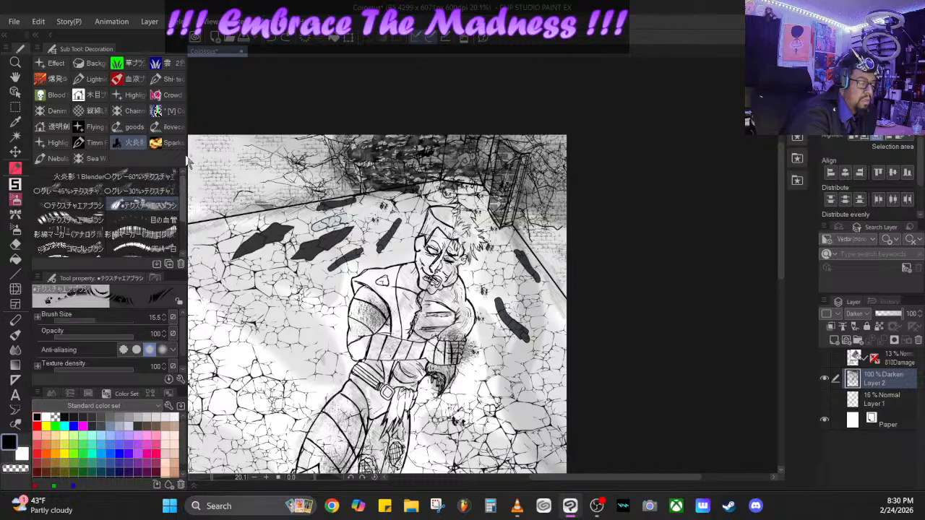
left_click(92, 129)
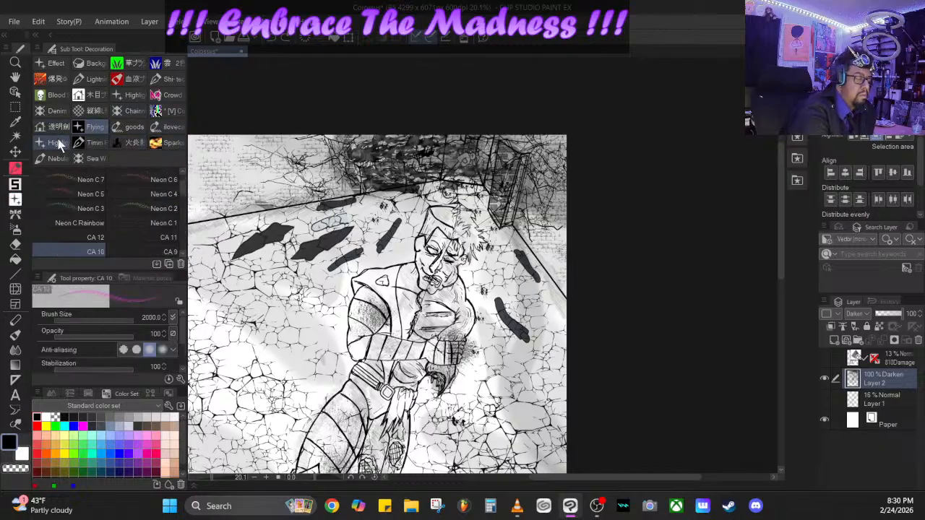
left_click(60, 143)
left_click(59, 131)
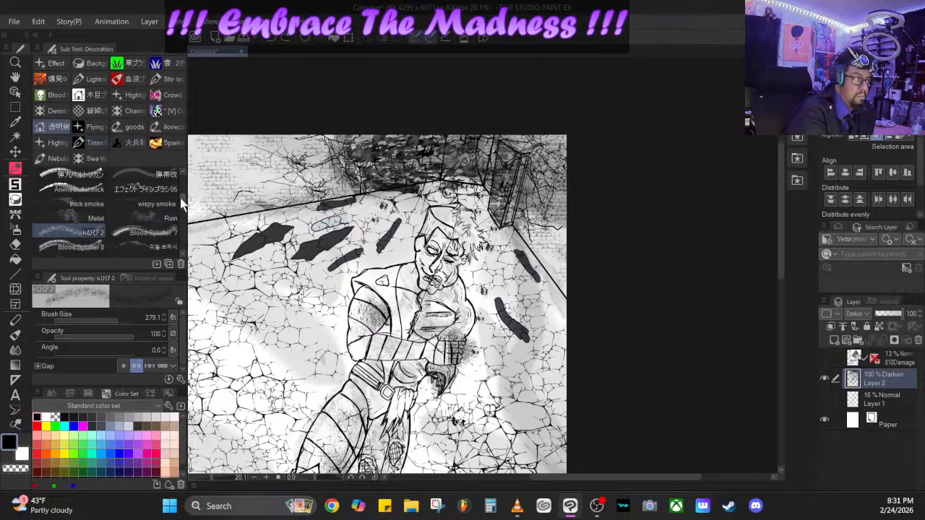
left_click_drag(180, 202, 183, 247)
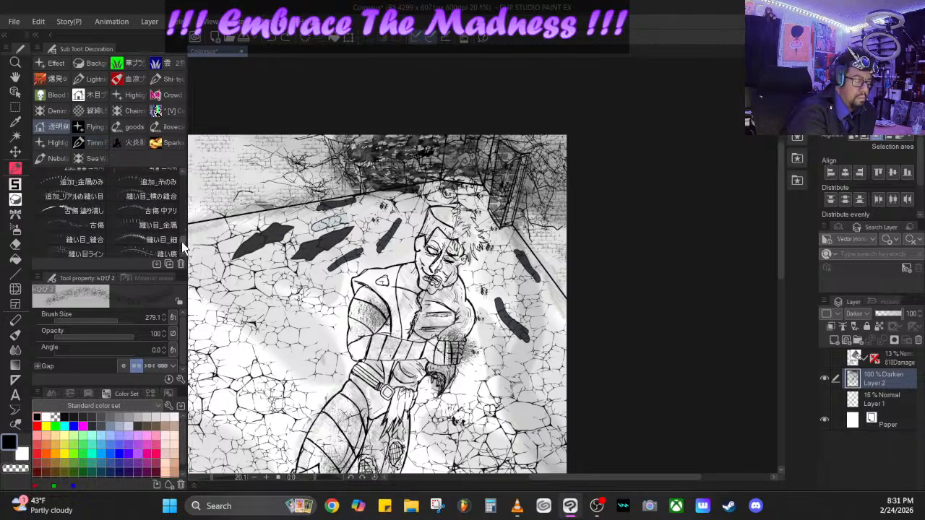
scroll(181, 244, "up", 10)
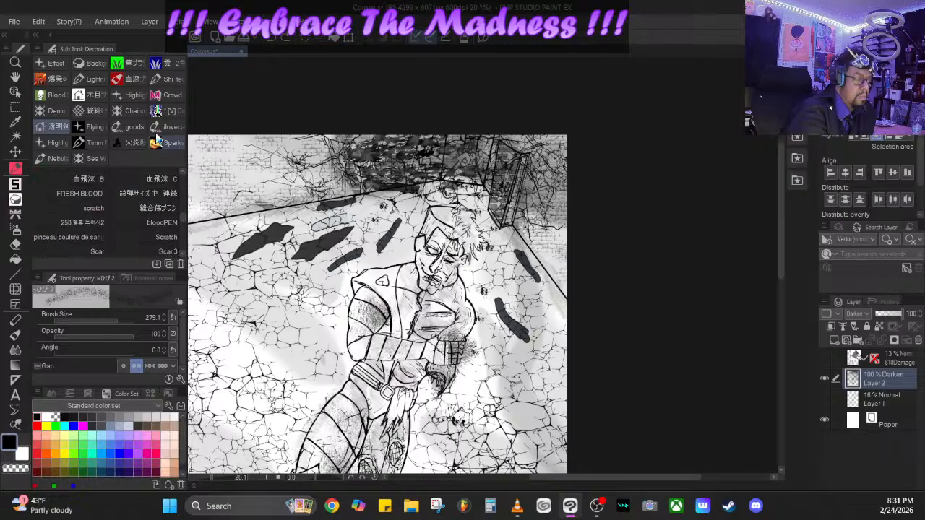
left_click(57, 110)
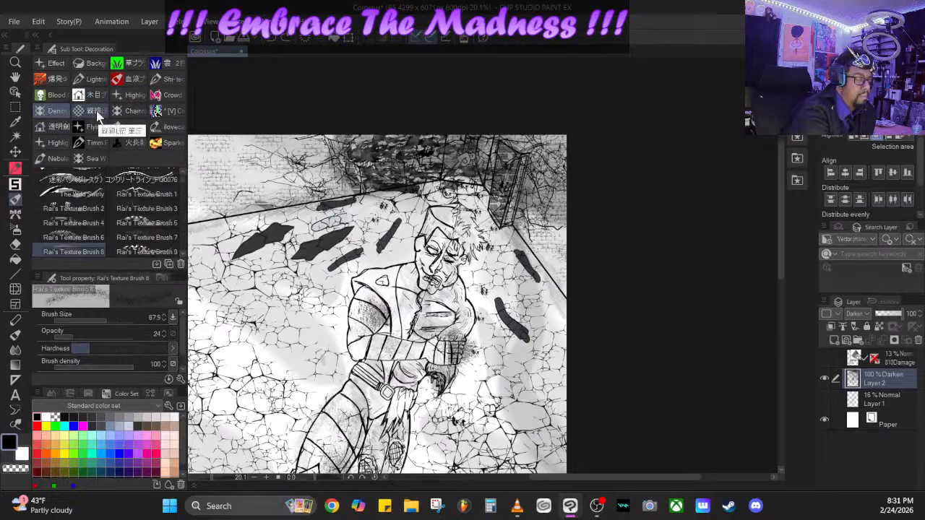
left_click(172, 97)
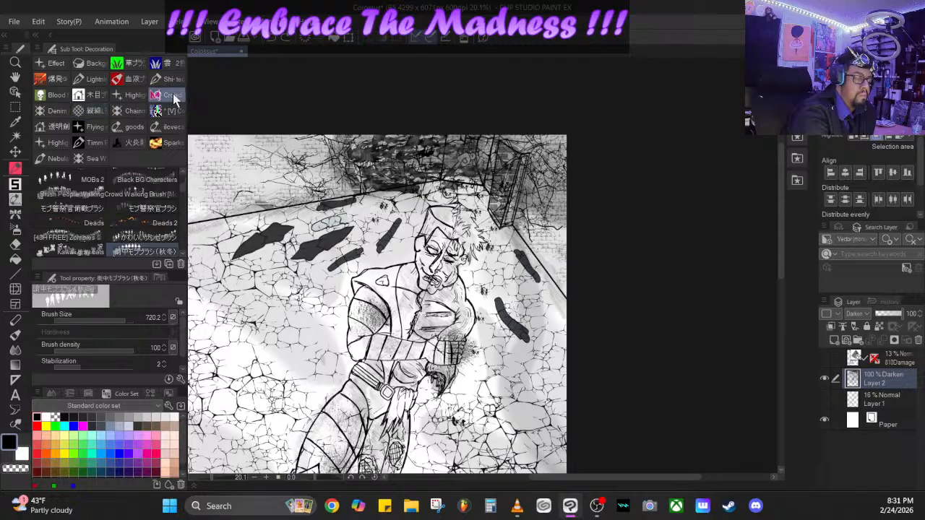
left_click(135, 97)
left_click(135, 79)
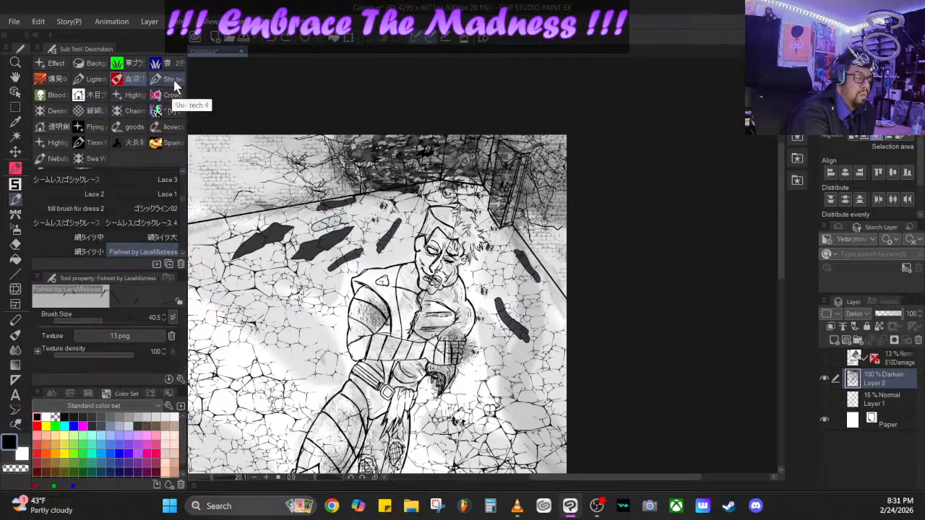
- Hang short wires from the upper edge of the dark opening with the Plain Wire 1 and Wire Cluster 1 brushes
left_click(171, 79)
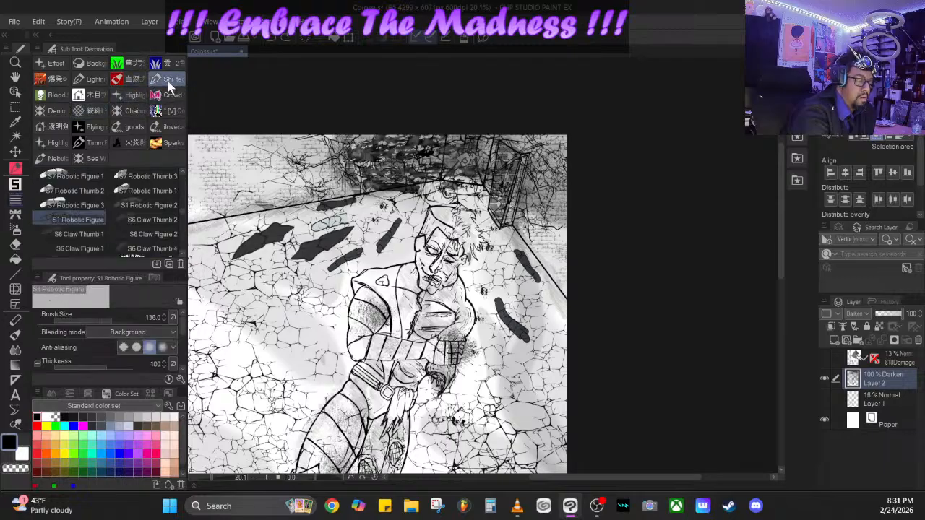
scroll(185, 224, "down", 5)
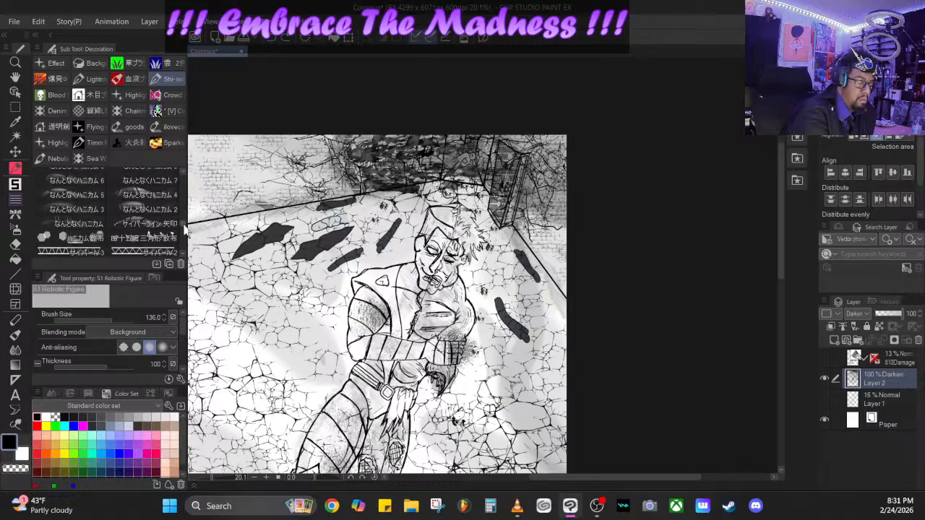
scroll(185, 230, "down", 5)
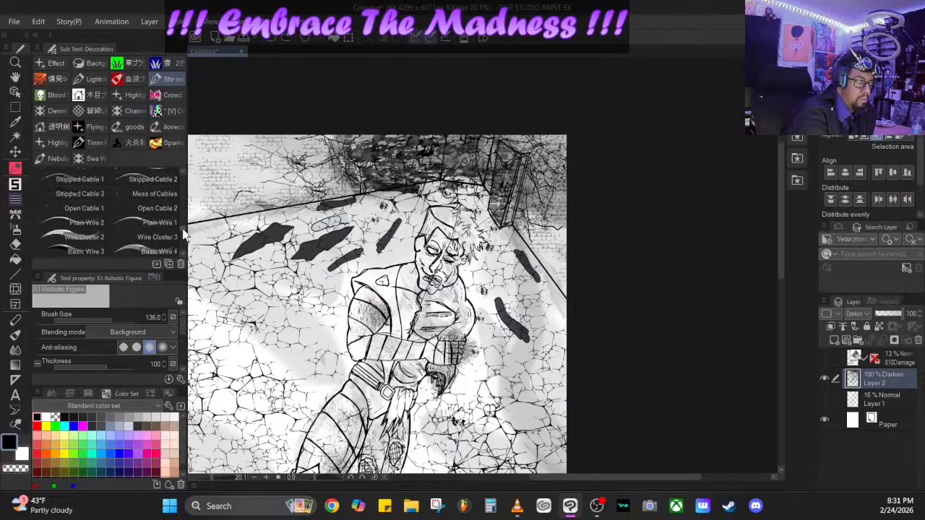
scroll(184, 233, "down", 1)
left_click(159, 212)
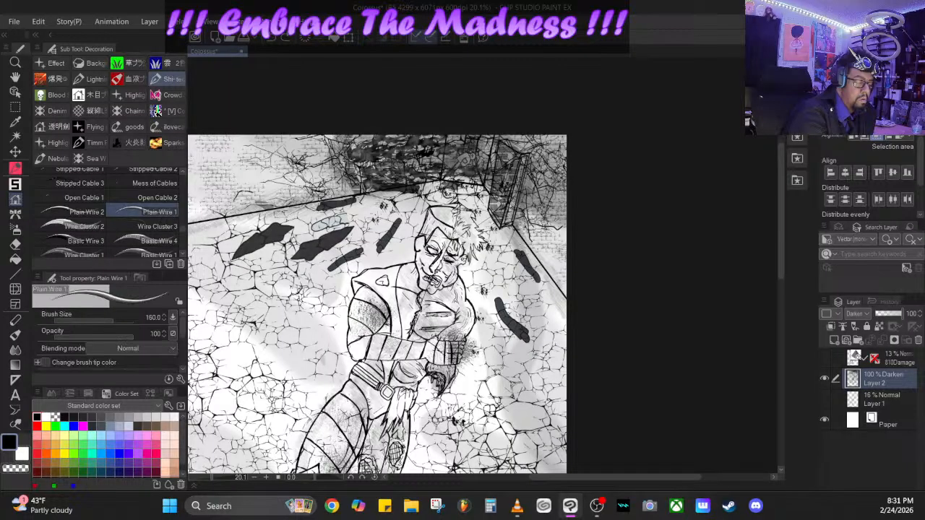
left_click_drag(339, 131, 346, 192)
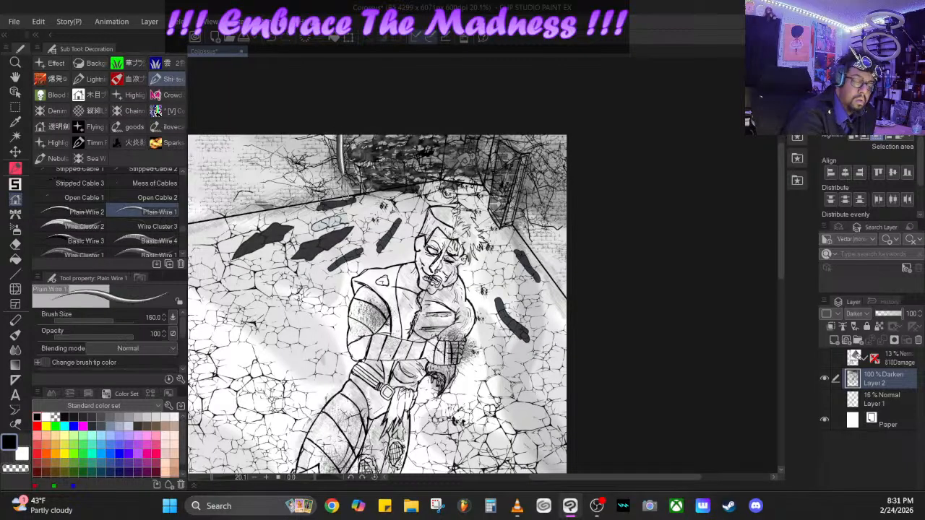
left_click(81, 254)
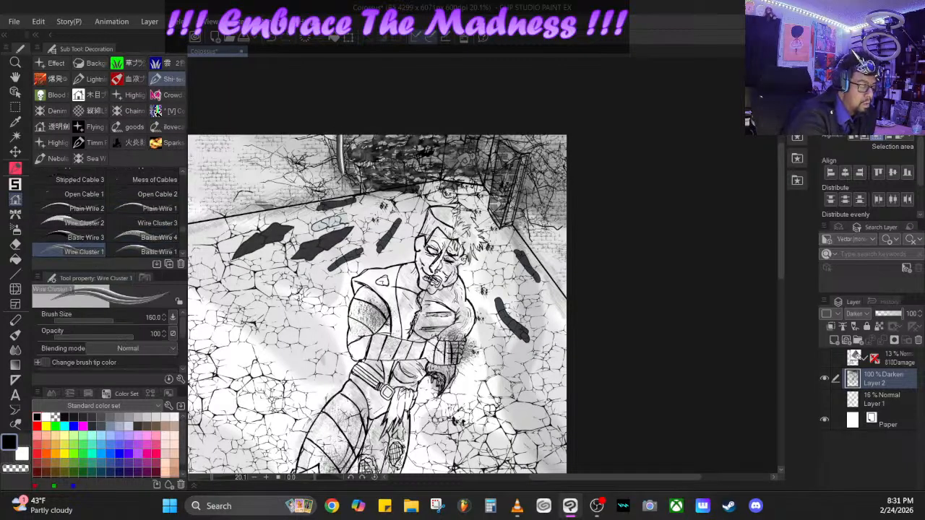
left_click_drag(474, 126, 476, 165)
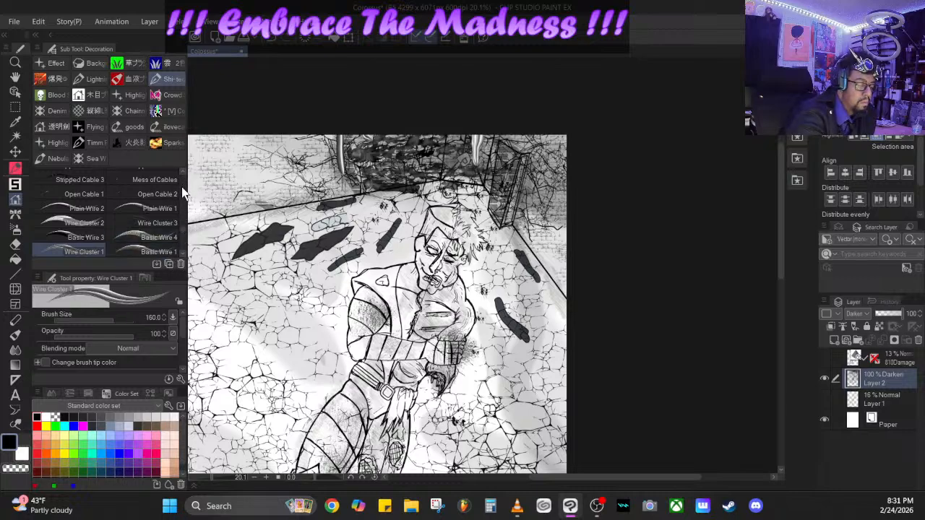
- Lay Cable 9 strands across the cracked floor beside the figure, enlarging the brush to 124.3, and add a Cable 4 strand across the dark opening
scroll(184, 237, "down", 3)
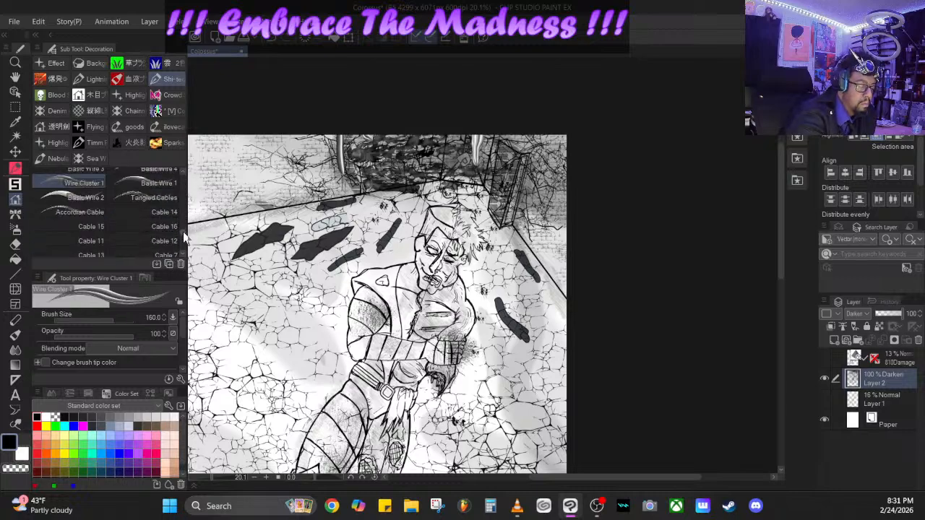
scroll(183, 233, "down", 3)
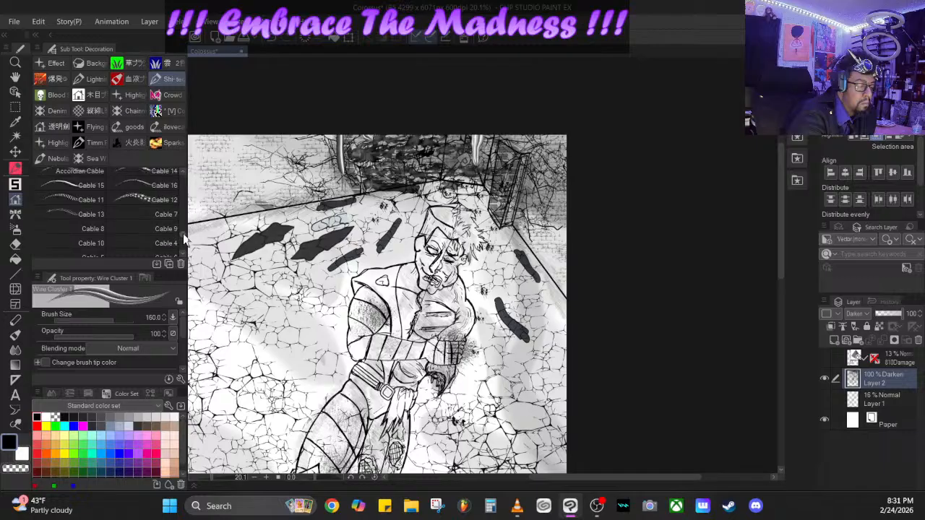
left_click(145, 229)
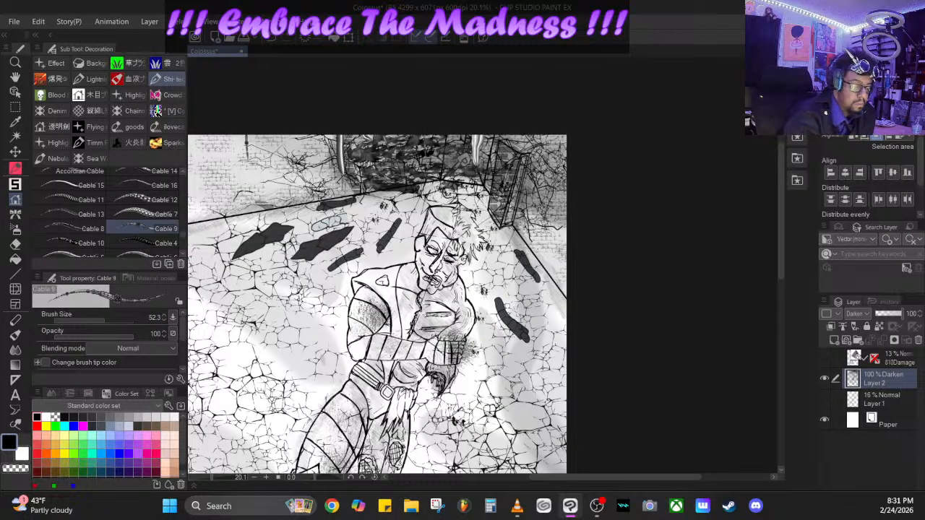
left_click_drag(293, 239, 236, 278)
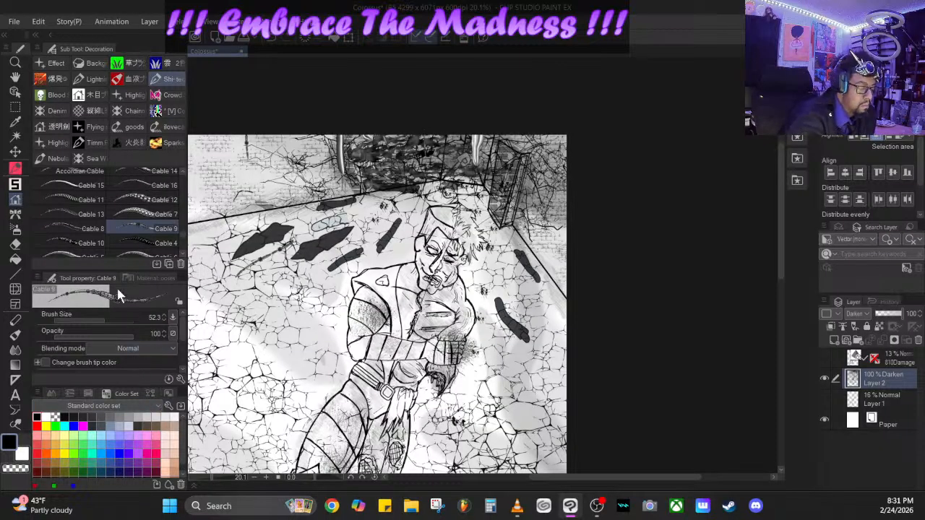
left_click_drag(107, 315, 111, 318)
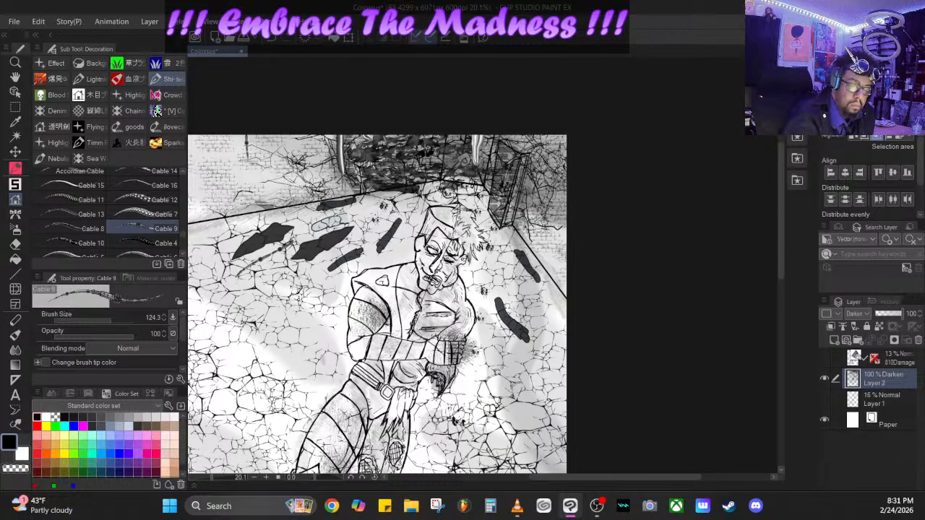
left_click_drag(413, 205, 254, 316)
left_click_drag(366, 259, 401, 243)
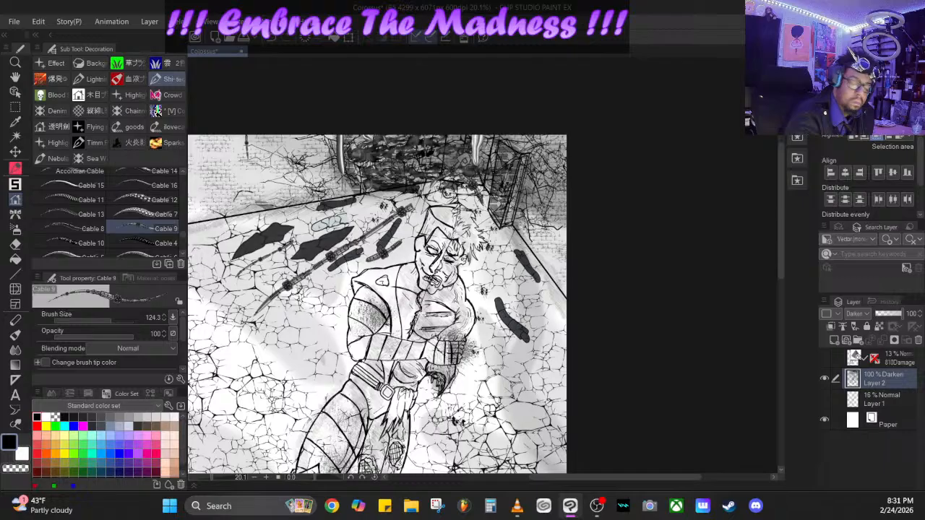
left_click(152, 243)
left_click_drag(437, 168, 361, 173)
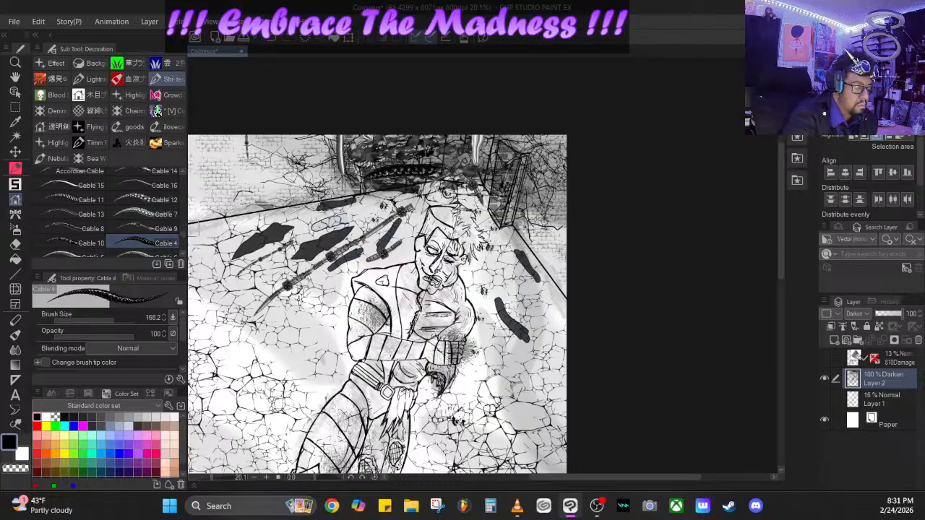
- Look through the cable, tube, metal sheet and rivet decoration brushes for another cable style, trying the Cable 9 and Cable 2 options
scroll(183, 243, "down", 5)
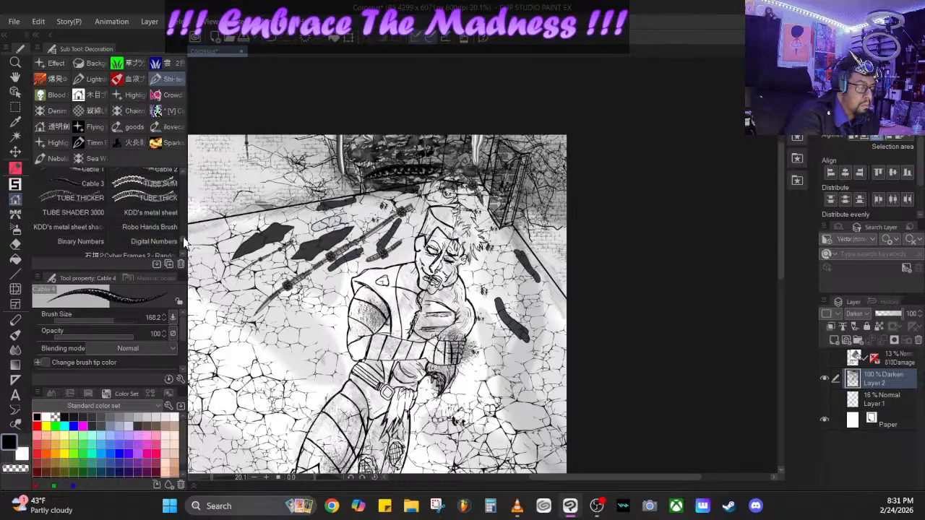
scroll(184, 238, "up", 6)
scroll(185, 236, "up", 1)
left_click(143, 248)
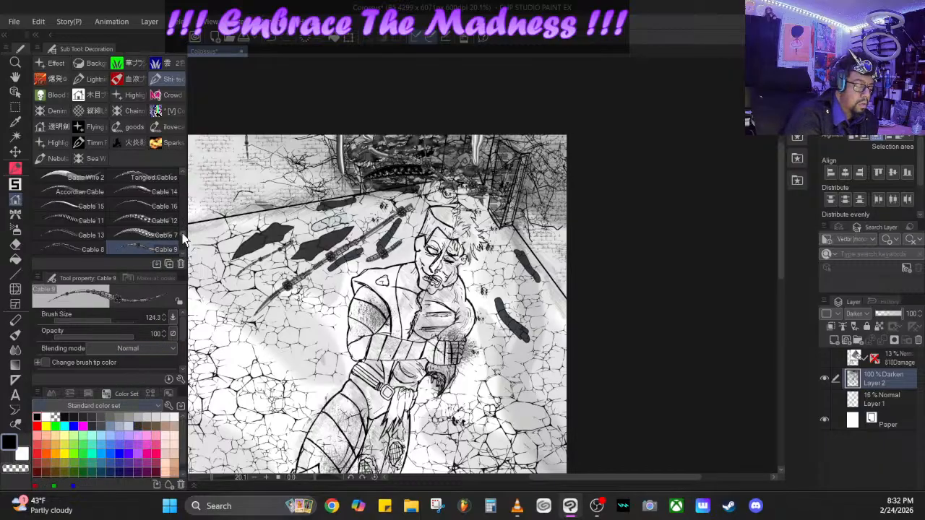
scroll(170, 239, "down", 3)
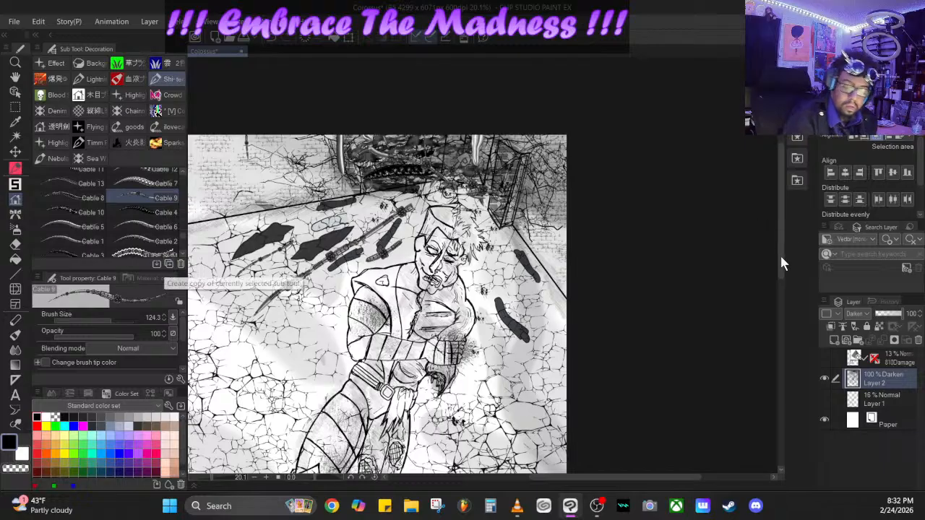
mouse_move(780, 254)
left_mouse_down()
mouse_move(781, 296)
mouse_move(776, 264)
left_mouse_up()
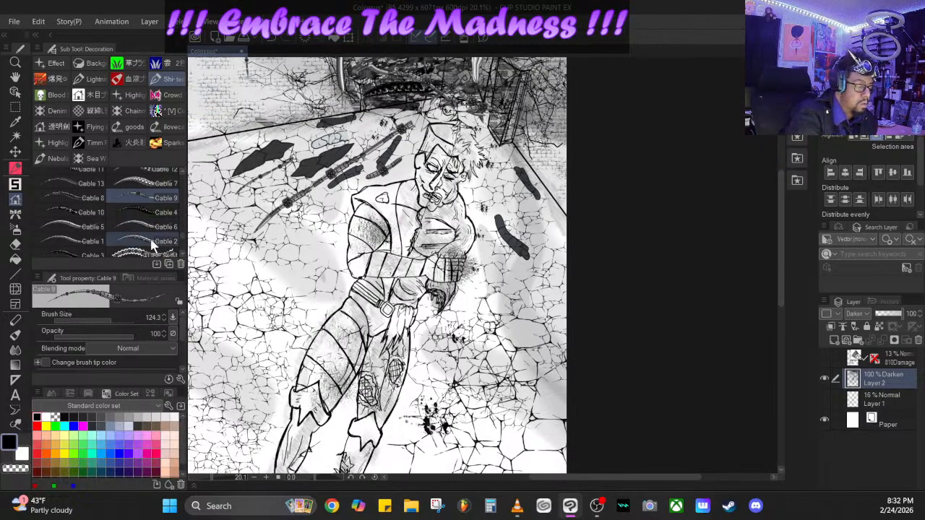
scroll(184, 244, "down", 5)
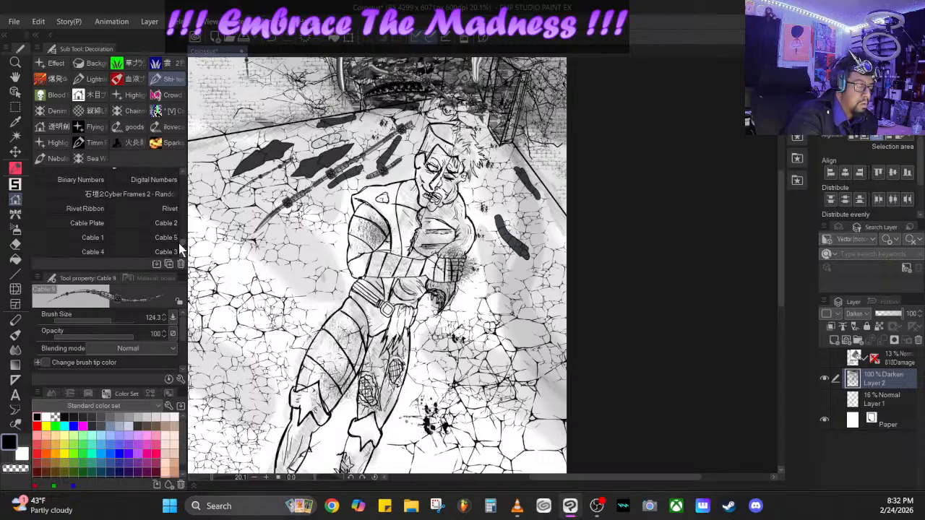
left_click(148, 220)
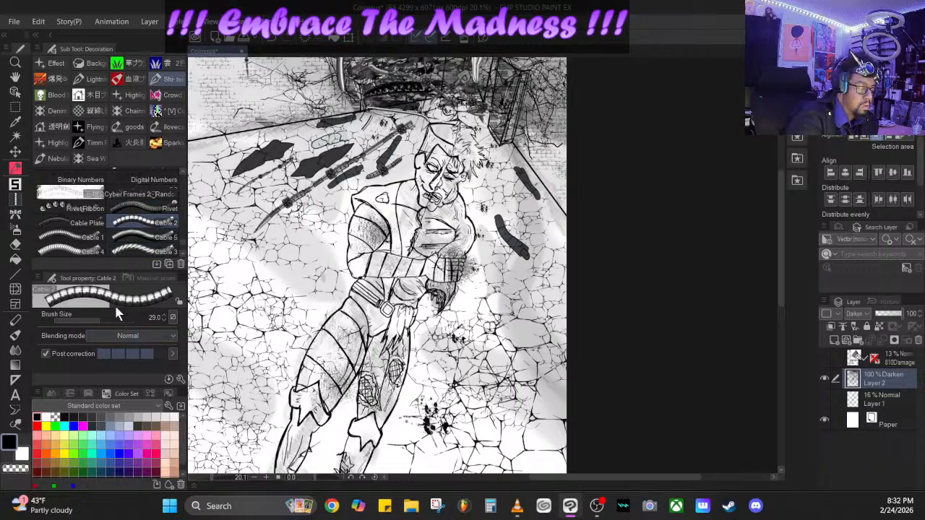
- Switch to the ベクターレイヤー特化型_Gペン pen and set its brush size to 6.9 and opacity to 100
left_click(15, 166)
left_click(62, 63)
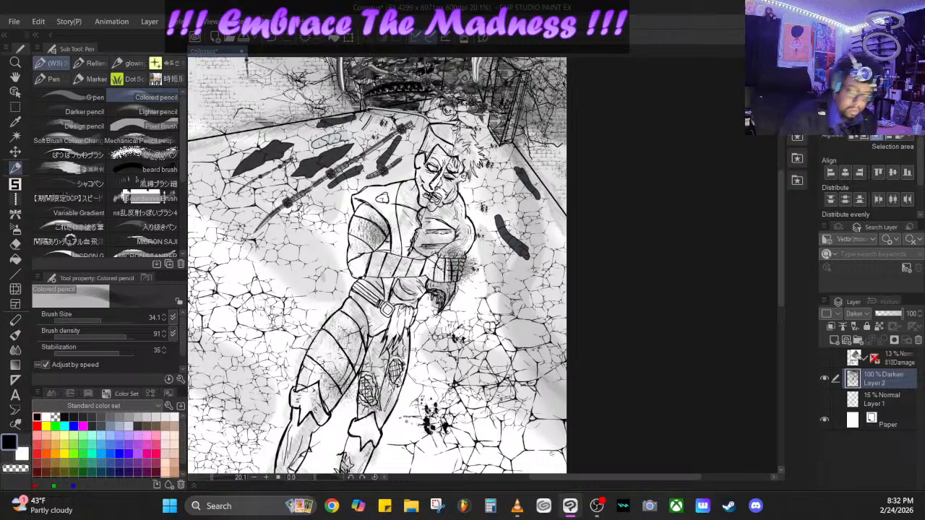
left_click_drag(564, 478, 520, 479)
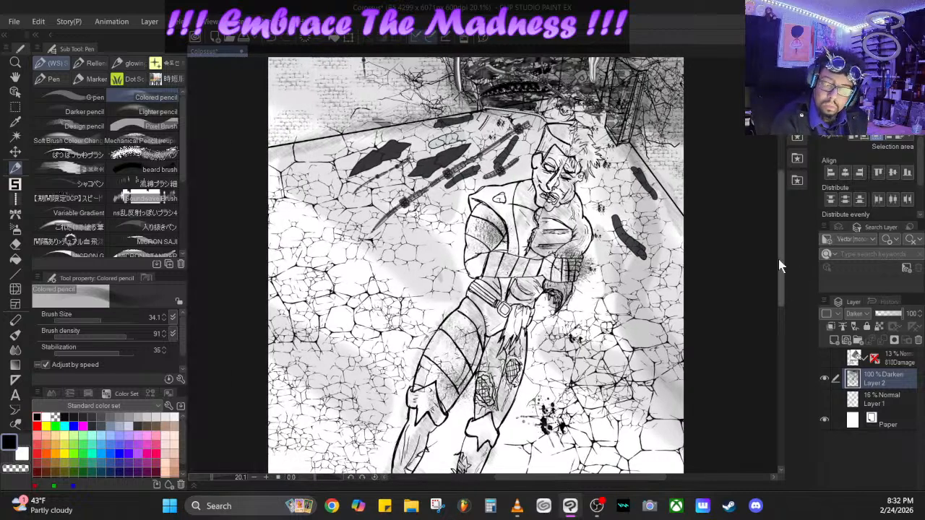
left_click_drag(778, 258, 781, 311)
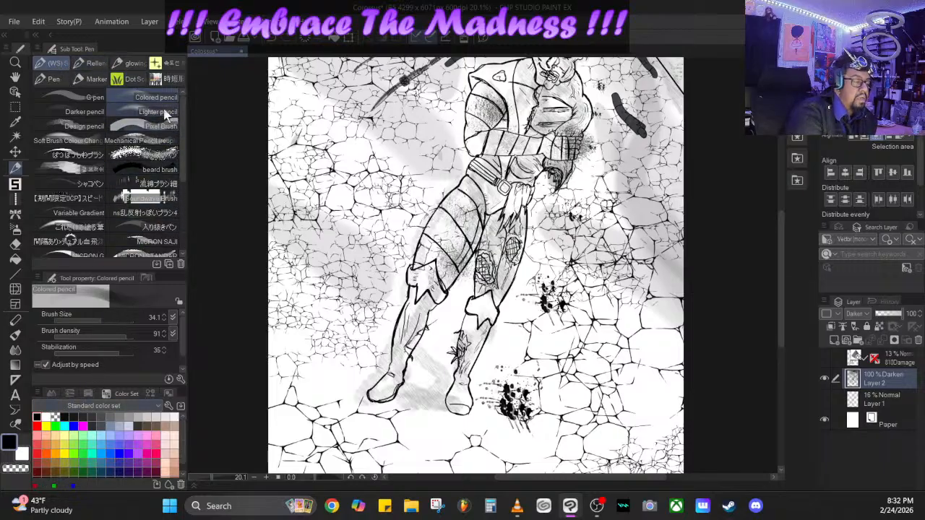
left_click(93, 65)
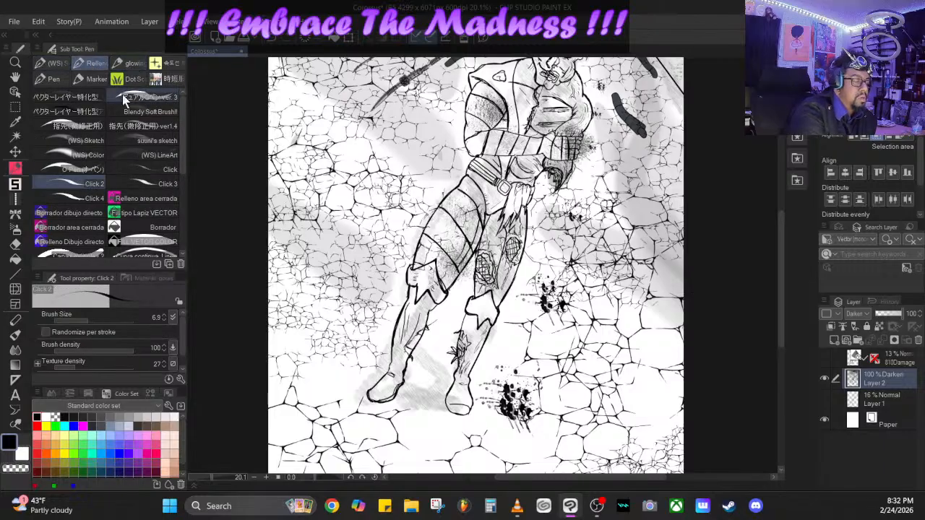
left_click(68, 97)
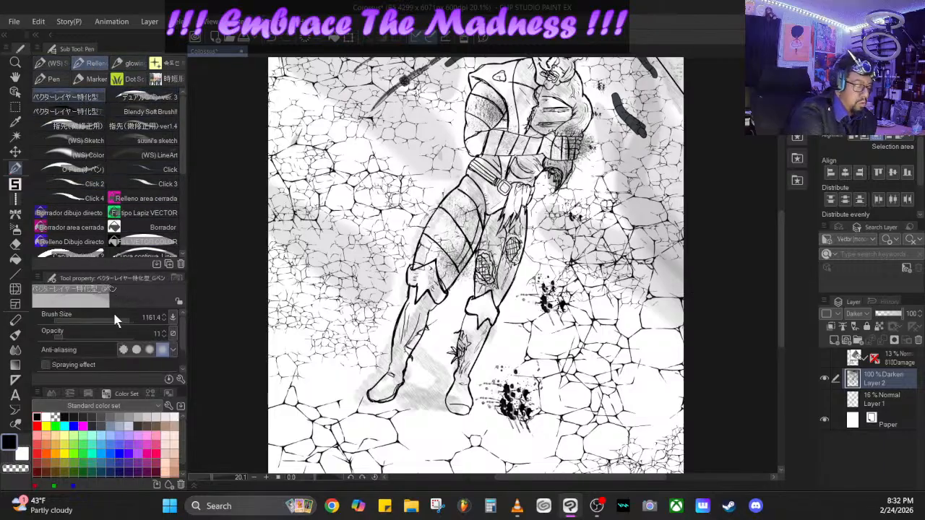
left_click(144, 333)
mouse_move(124, 322)
left_mouse_down()
mouse_move(83, 320)
mouse_move(89, 312)
left_mouse_up()
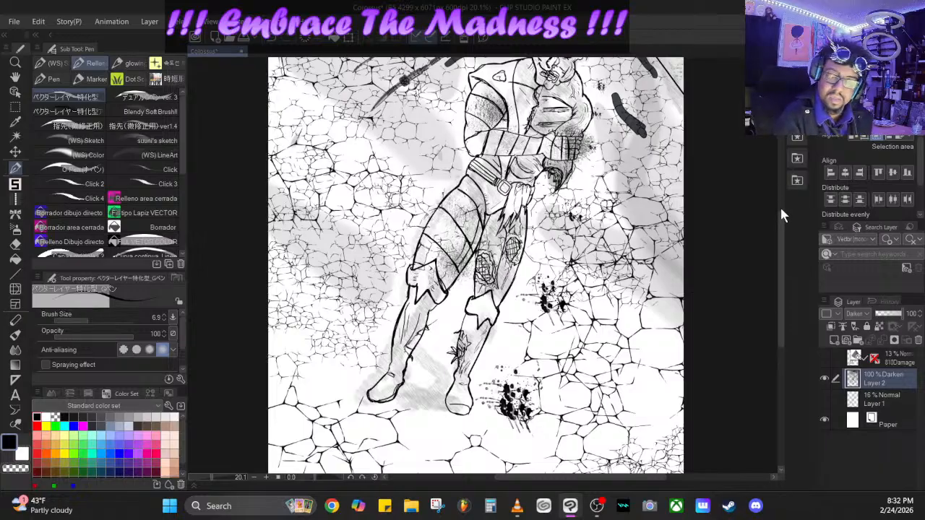
scroll(779, 197, "up", 4)
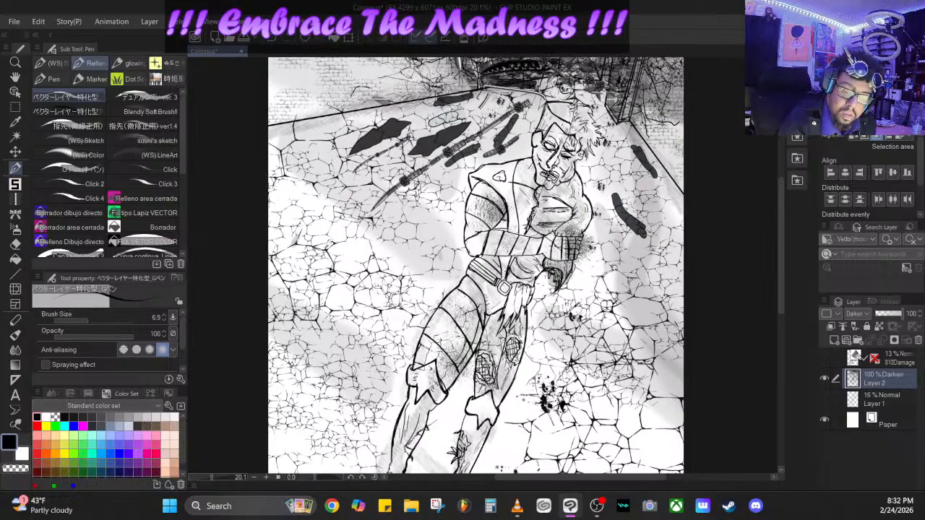
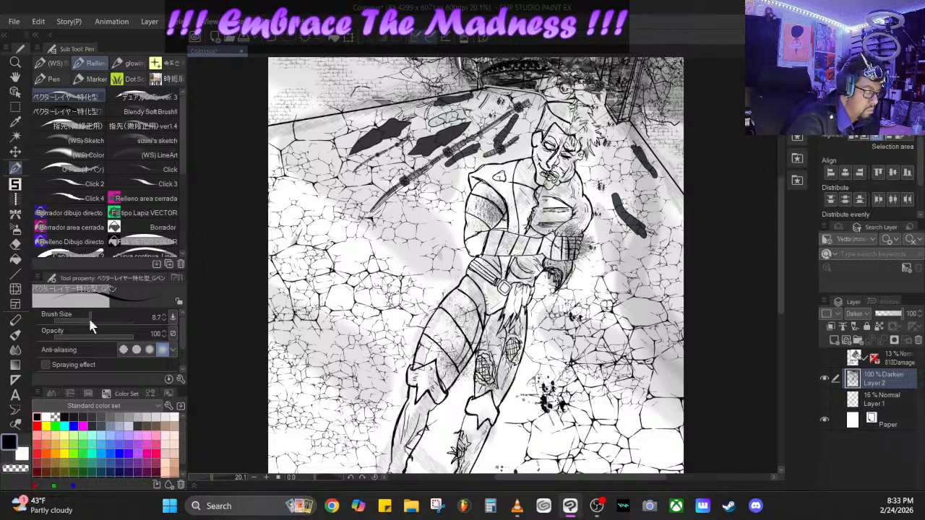
- Set the pen's brush size to 16.0 and outline a large rounded mechanical shell on the cracked floor beside the figure, joined to the rod
left_click_drag(89, 322, 95, 323)
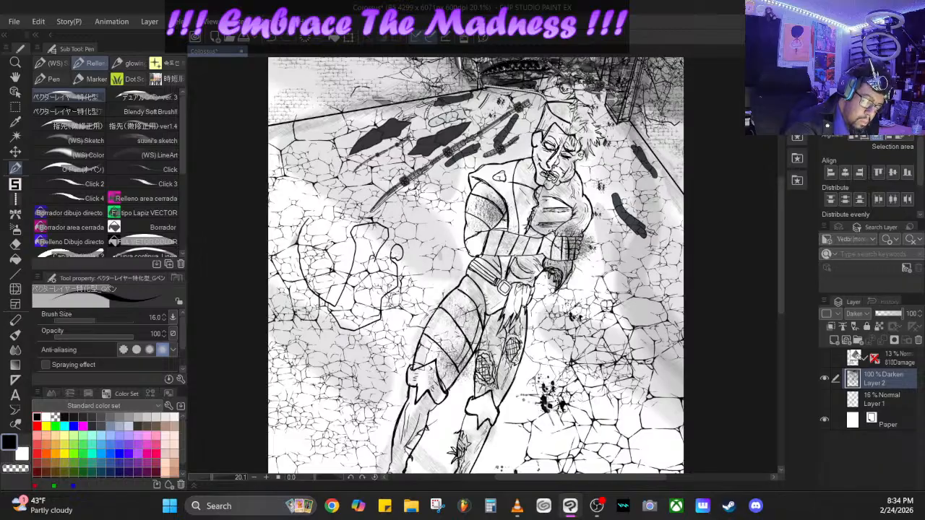
mouse_move(400, 272)
left_mouse_down()
mouse_move(387, 325)
mouse_move(344, 328)
left_mouse_up()
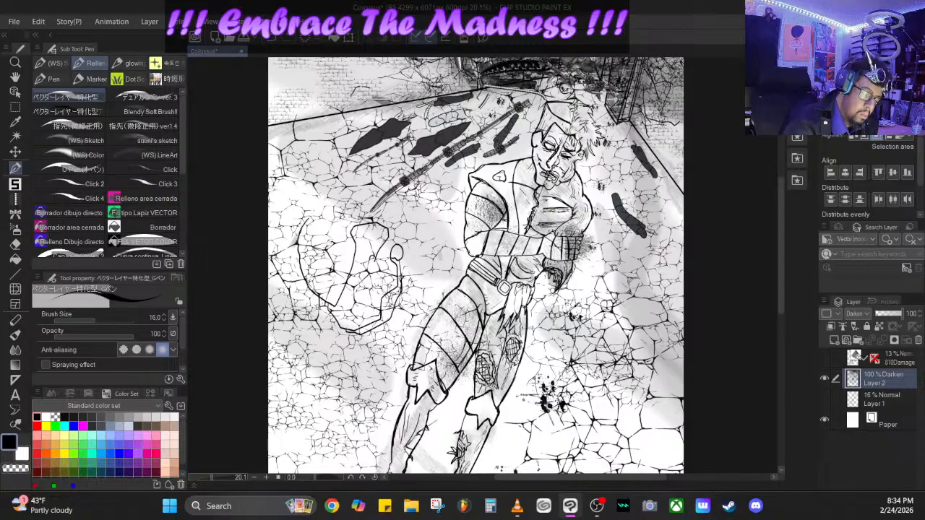
mouse_move(385, 245)
left_mouse_down()
mouse_move(382, 258)
mouse_move(405, 226)
left_mouse_up()
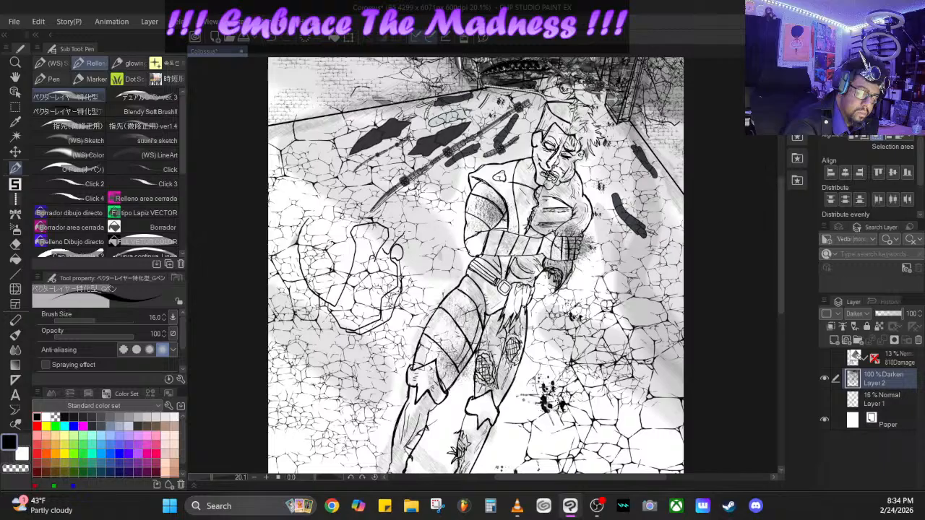
mouse_move(305, 225)
left_mouse_down()
mouse_move(312, 211)
mouse_move(341, 196)
mouse_move(357, 204)
mouse_move(368, 189)
mouse_move(375, 209)
mouse_move(385, 208)
left_mouse_up()
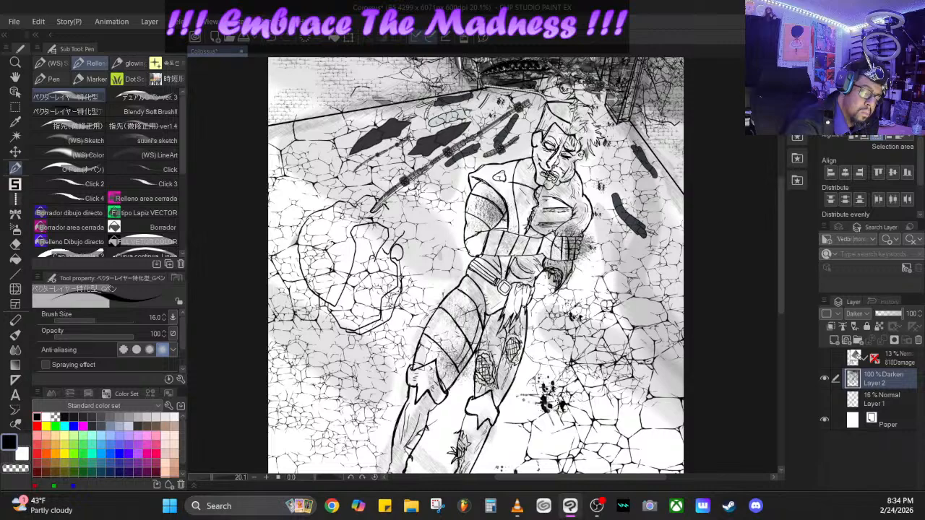
mouse_move(371, 215)
left_mouse_down()
mouse_move(390, 199)
mouse_move(395, 227)
mouse_move(383, 190)
mouse_move(402, 175)
mouse_move(373, 195)
left_mouse_up()
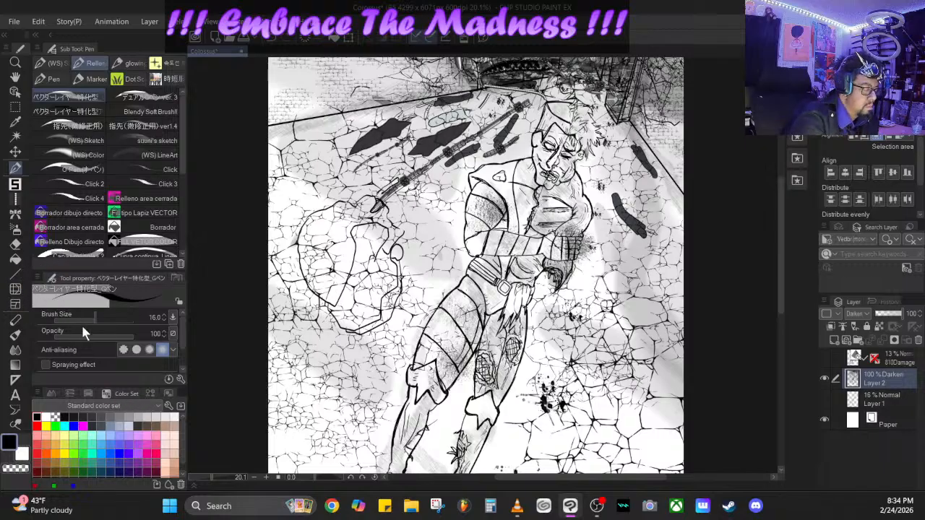
- Set the brush size to 27.5, thicken the shell's outline and draw an elongated slot on its outer side, undoing the last stroke
left_click_drag(94, 317, 97, 315)
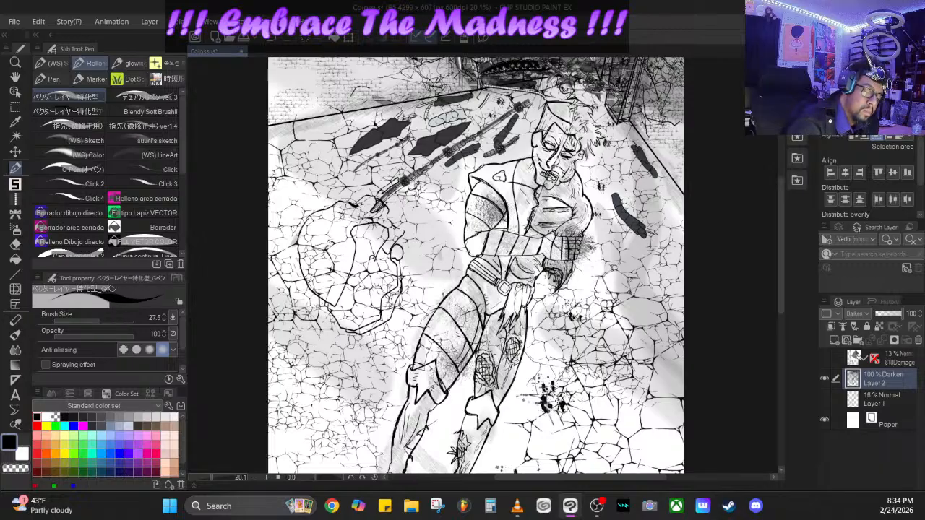
left_click_drag(335, 204, 311, 216)
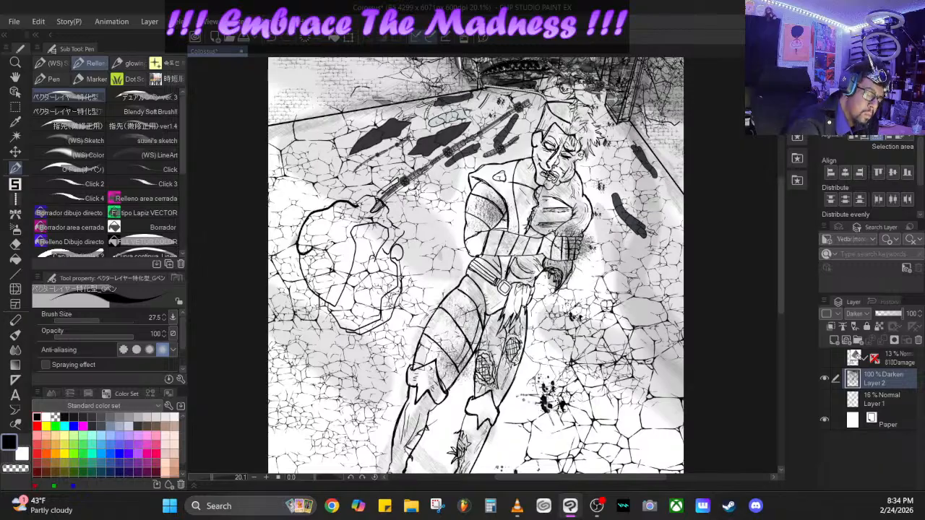
mouse_move(311, 250)
left_mouse_down()
mouse_move(319, 221)
mouse_move(325, 227)
mouse_move(298, 253)
mouse_move(310, 220)
mouse_move(331, 215)
mouse_move(313, 224)
mouse_move(322, 233)
mouse_move(321, 248)
mouse_move(312, 247)
left_mouse_up()
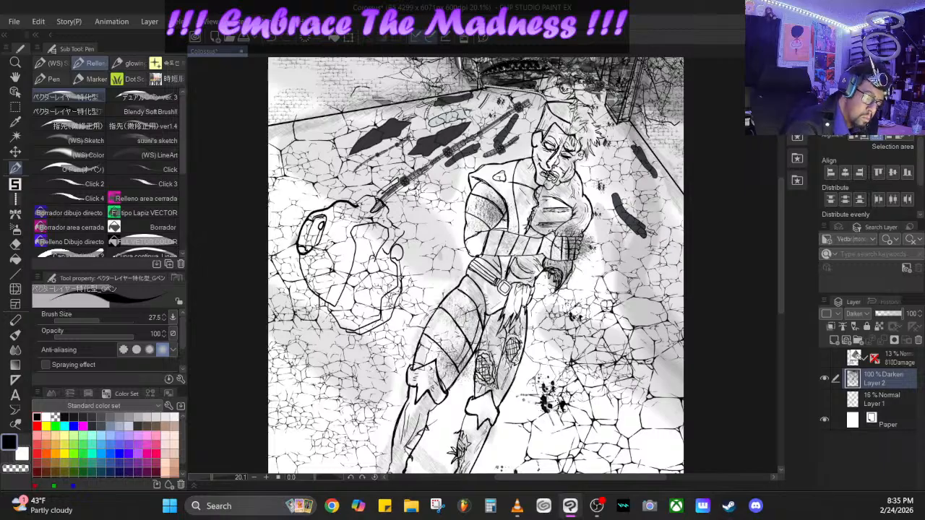
mouse_move(325, 302)
left_mouse_down()
mouse_move(337, 319)
mouse_move(359, 307)
mouse_move(378, 258)
left_mouse_up()
key("ctrl+z")
- Erase the floor crack lines inside the rounded shell with the Hard eraser
left_click(21, 246)
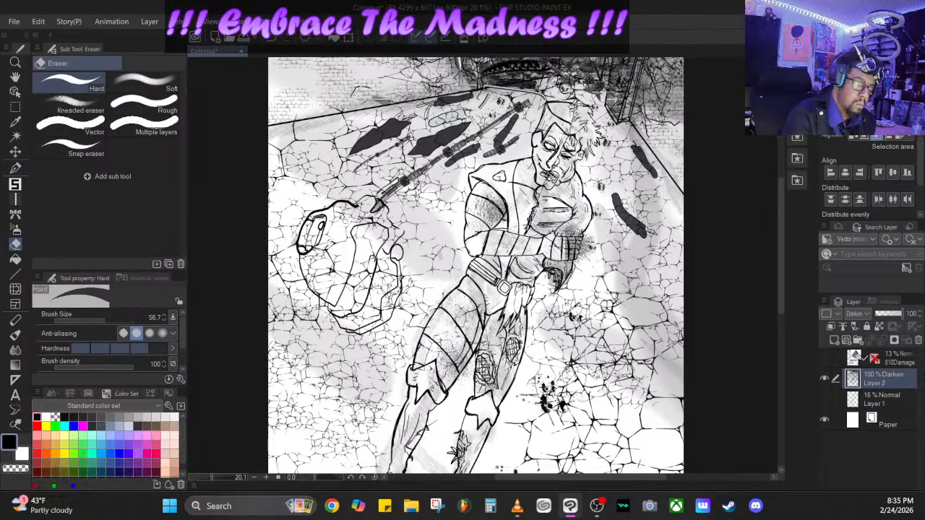
mouse_move(336, 214)
left_mouse_down()
mouse_move(314, 264)
mouse_move(332, 264)
mouse_move(331, 289)
left_mouse_up()
mouse_move(387, 305)
left_mouse_down()
mouse_move(361, 285)
mouse_move(354, 302)
mouse_move(365, 320)
mouse_move(388, 267)
mouse_move(390, 220)
mouse_move(344, 216)
mouse_move(345, 208)
mouse_move(310, 243)
mouse_move(303, 233)
mouse_move(309, 228)
mouse_move(317, 290)
mouse_move(367, 328)
left_mouse_up()
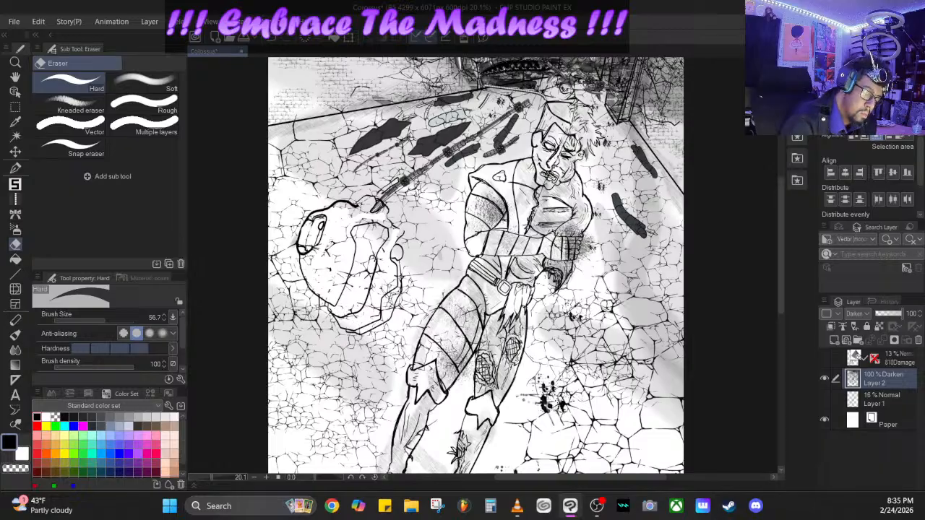
mouse_move(390, 298)
left_mouse_down()
mouse_move(392, 306)
mouse_move(361, 235)
mouse_move(383, 229)
left_mouse_up()
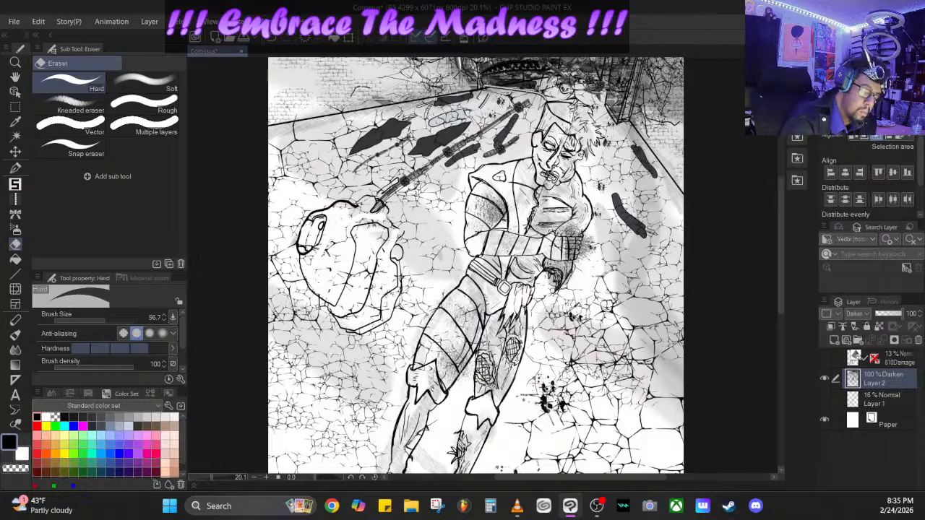
left_click_drag(367, 271, 369, 266)
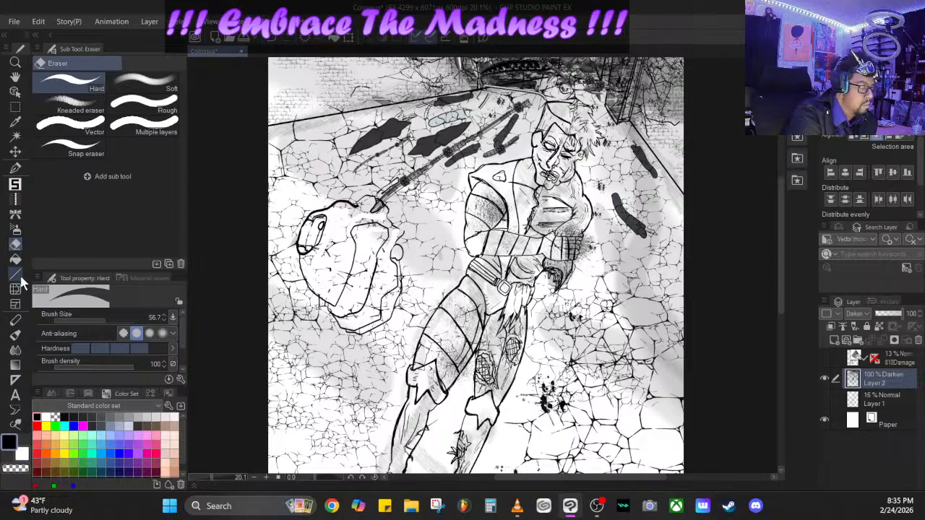
- With the pen, ink the shell's lower contour and add a jagged broken piece, small stubs and a loose wire on the side facing the figure
left_click(15, 167)
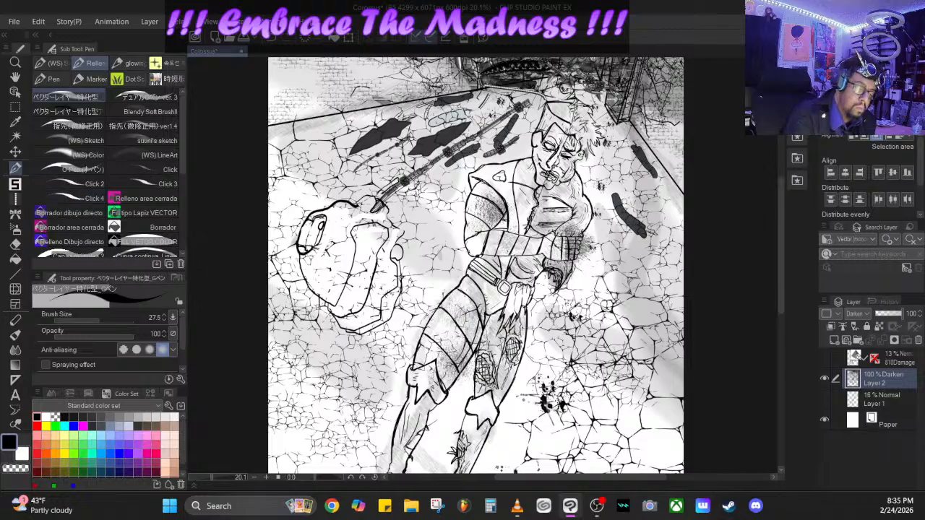
left_click_drag(347, 289, 394, 310)
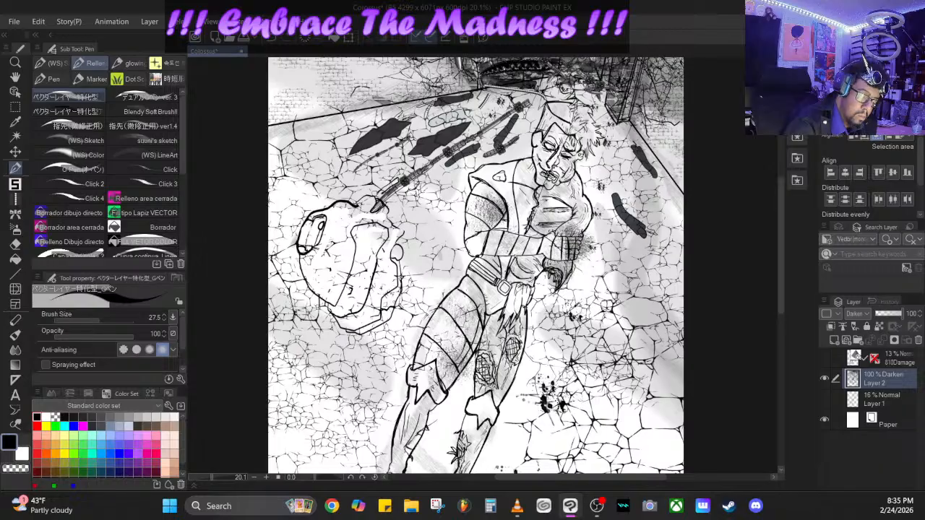
mouse_move(402, 274)
left_mouse_down()
mouse_move(438, 259)
mouse_move(430, 234)
mouse_move(402, 219)
mouse_move(391, 191)
mouse_move(389, 210)
left_mouse_up()
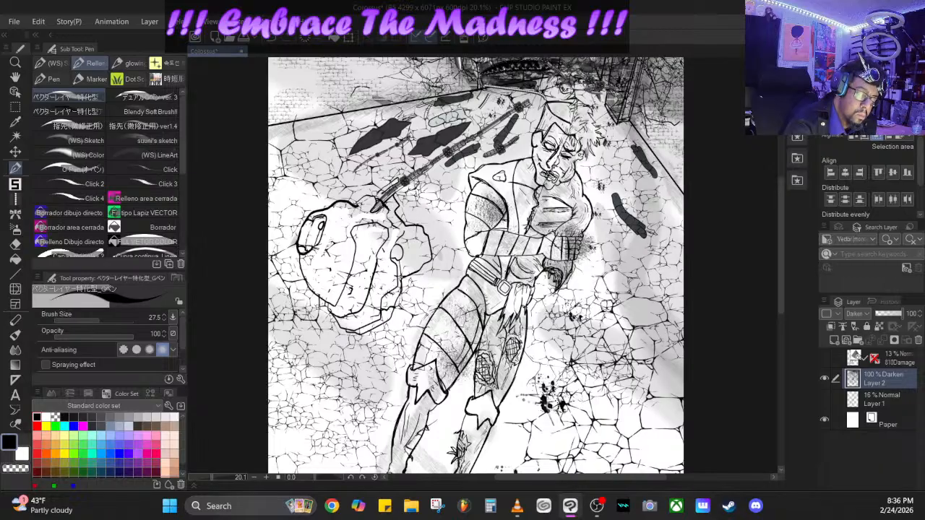
mouse_move(403, 273)
left_mouse_down()
mouse_move(431, 253)
mouse_move(441, 189)
mouse_move(453, 181)
mouse_move(426, 237)
mouse_move(438, 192)
mouse_move(463, 157)
mouse_move(446, 188)
left_mouse_up()
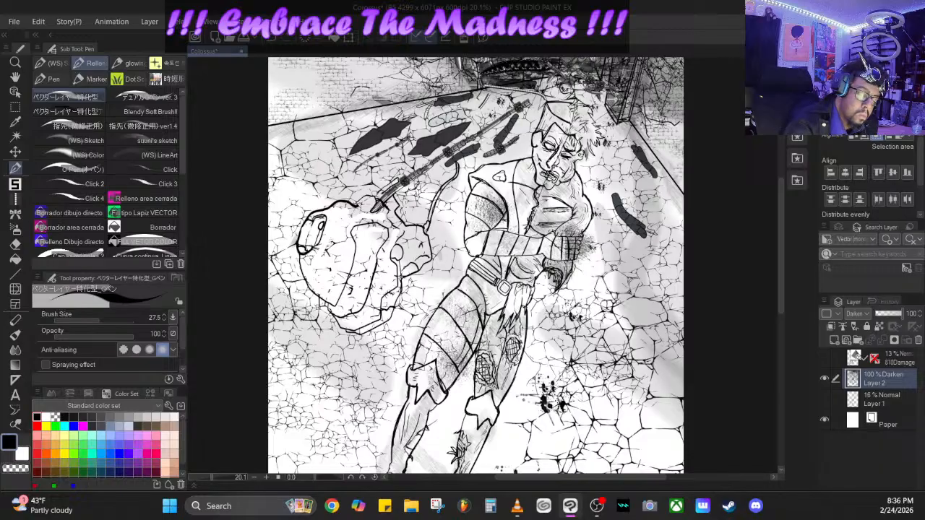
mouse_move(400, 209)
left_mouse_down()
mouse_move(414, 207)
mouse_move(410, 225)
mouse_move(419, 226)
left_mouse_up()
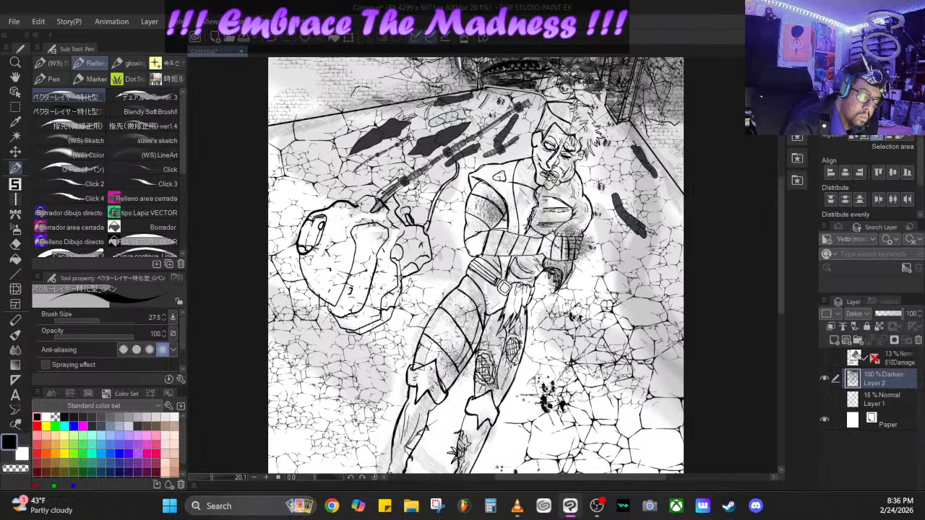
- Reinforce the shell's inner rim and run curving black cables from it up across the dark debris shards toward the figure's head
mouse_move(395, 255)
left_mouse_down()
mouse_move(384, 188)
mouse_move(376, 195)
mouse_move(351, 182)
mouse_move(347, 199)
left_mouse_up()
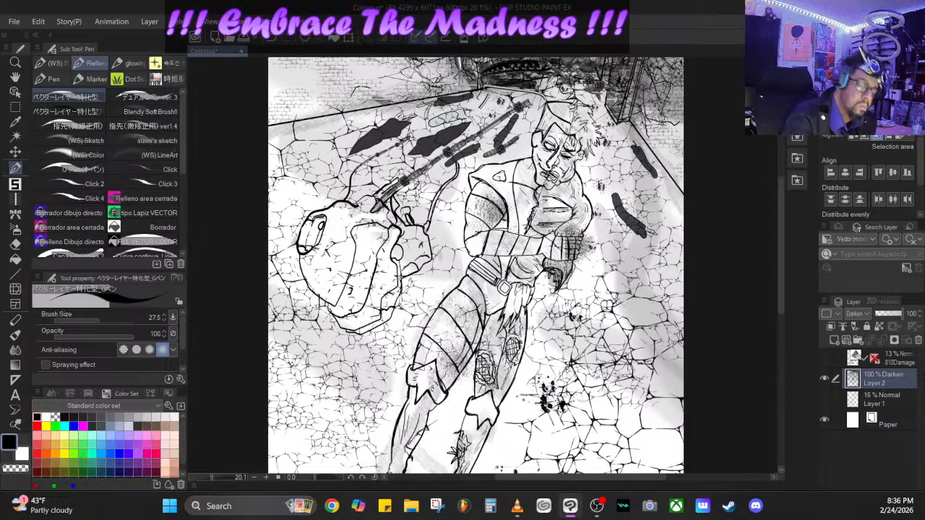
left_click_drag(409, 138, 471, 115)
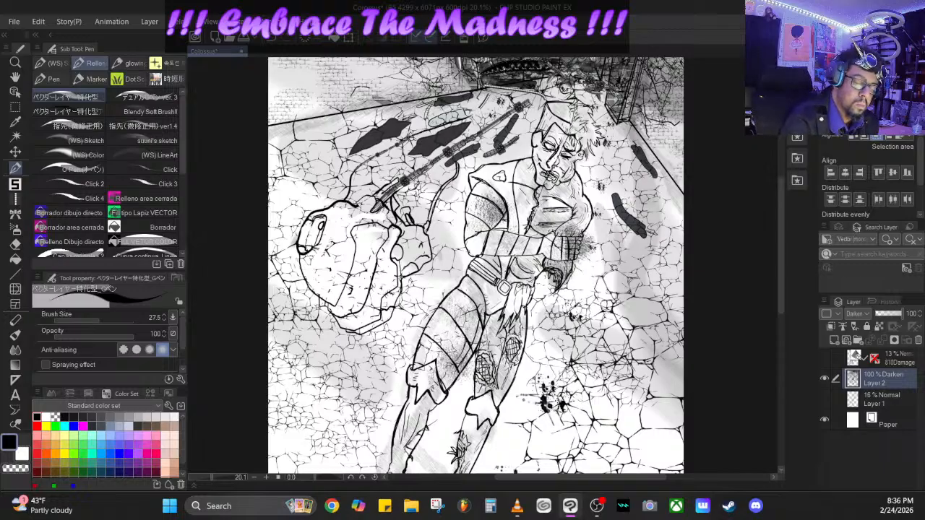
left_click_drag(408, 123, 429, 115)
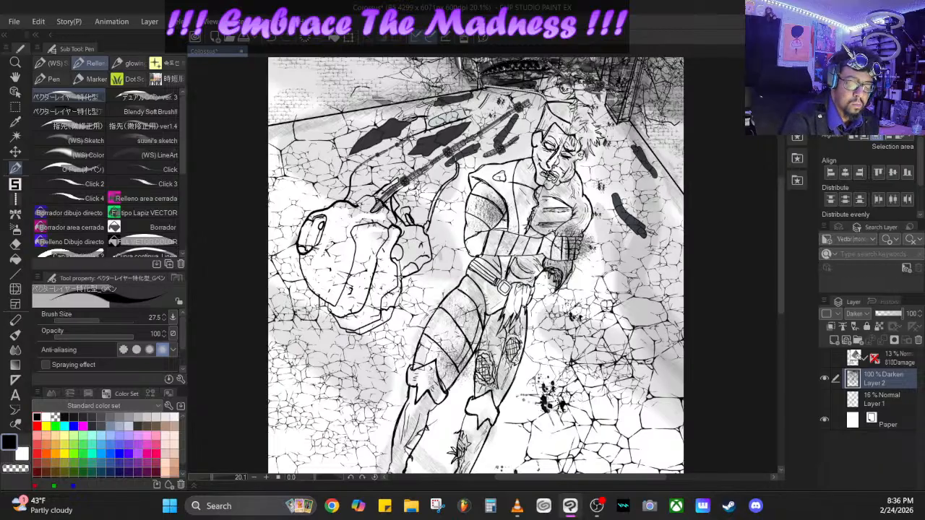
left_click_drag(448, 166, 461, 155)
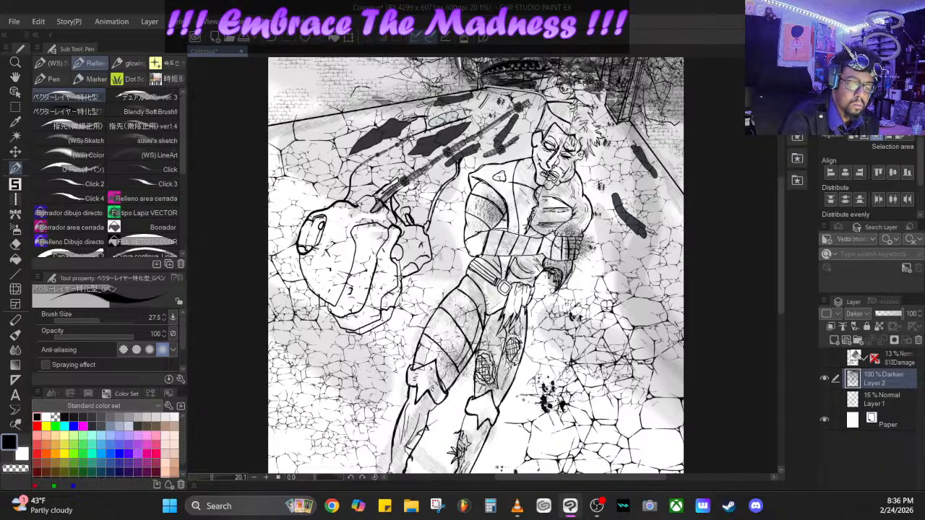
mouse_move(455, 173)
left_mouse_down()
mouse_move(442, 185)
mouse_move(453, 181)
left_mouse_up()
mouse_move(478, 151)
left_mouse_down()
mouse_move(483, 157)
mouse_move(466, 154)
mouse_move(484, 142)
mouse_move(485, 153)
mouse_move(537, 103)
mouse_move(586, 86)
mouse_move(539, 68)
mouse_move(485, 91)
mouse_move(465, 115)
mouse_move(516, 92)
mouse_move(436, 97)
mouse_move(429, 115)
mouse_move(465, 129)
mouse_move(461, 145)
mouse_move(391, 121)
mouse_move(401, 137)
mouse_move(463, 156)
mouse_move(514, 127)
mouse_move(498, 116)
mouse_move(452, 124)
mouse_move(476, 98)
mouse_move(529, 103)
left_mouse_up()
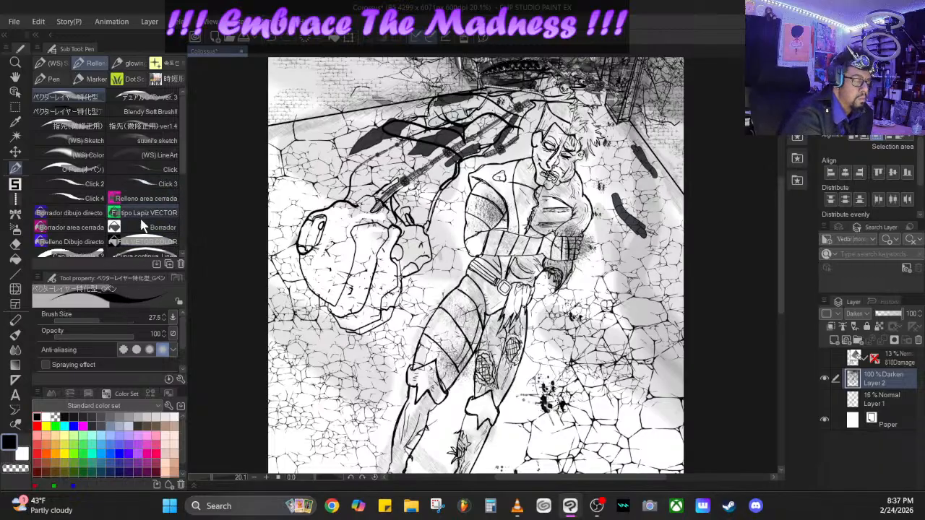
- Pick a medium grey and draw thinner grey wires among the black cables between the shell and the debris shards
left_click(129, 418)
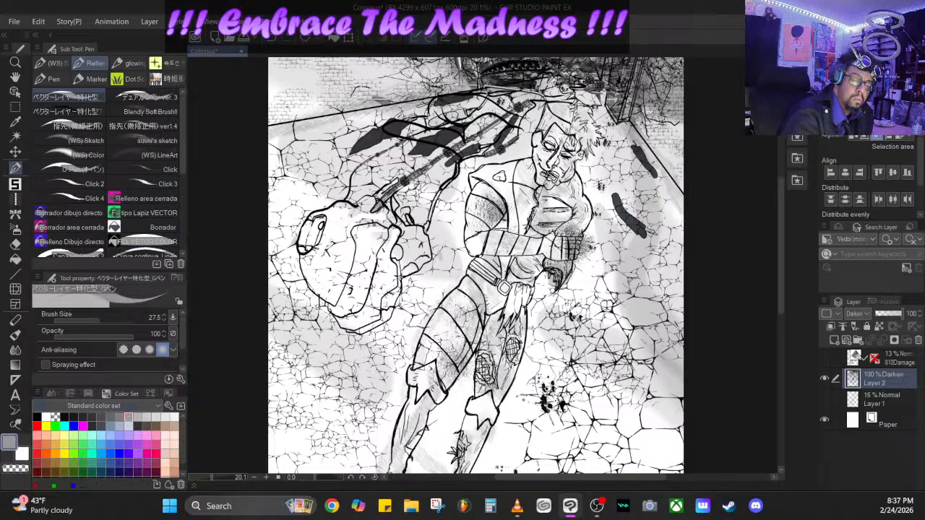
mouse_move(405, 135)
left_mouse_down()
mouse_move(446, 146)
mouse_move(429, 161)
mouse_move(448, 144)
mouse_move(456, 152)
mouse_move(454, 118)
mouse_move(514, 117)
mouse_move(453, 107)
mouse_move(411, 126)
left_mouse_up()
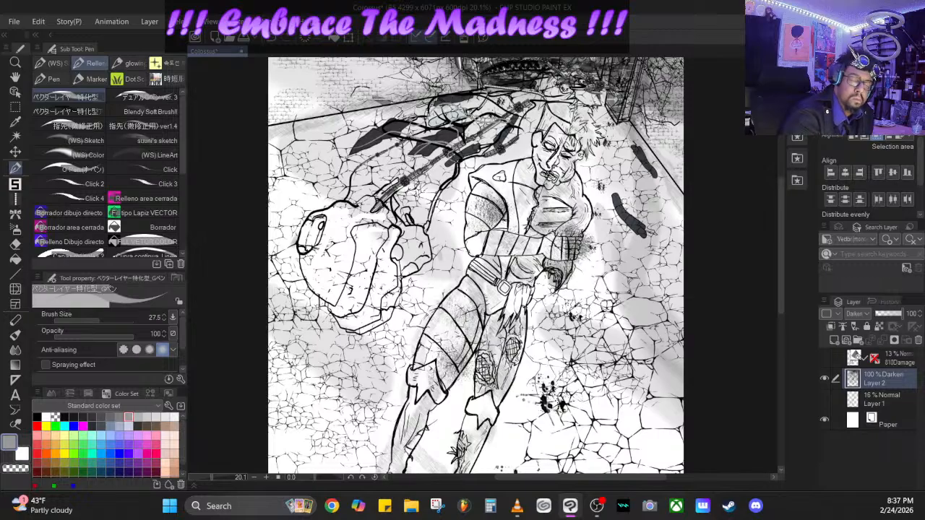
mouse_move(452, 183)
left_mouse_down()
mouse_move(425, 235)
mouse_move(413, 220)
mouse_move(414, 192)
mouse_move(429, 169)
left_mouse_up()
left_click_drag(364, 201, 418, 140)
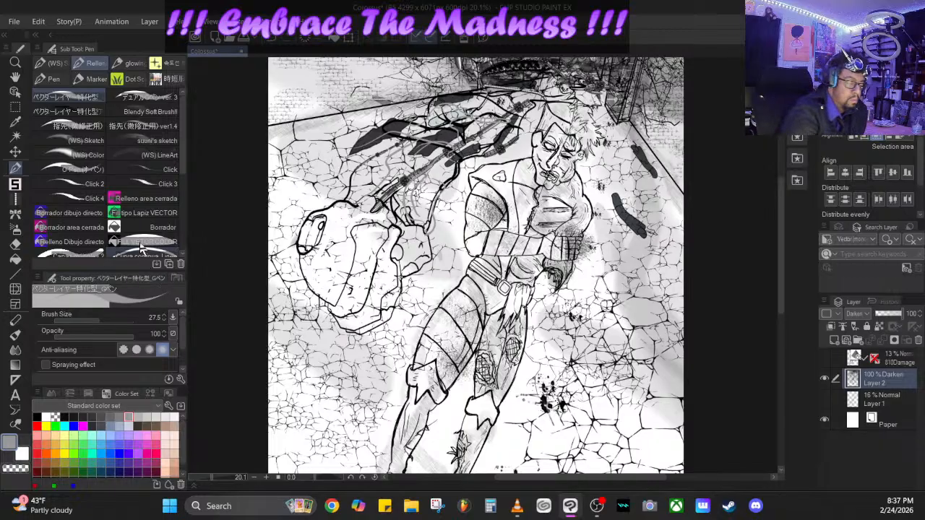
- Switch to the Iron group's 袖 brush, set its size to 37.2 and opacity to 71, and brush grey shading down the figure's torso
left_click(15, 184)
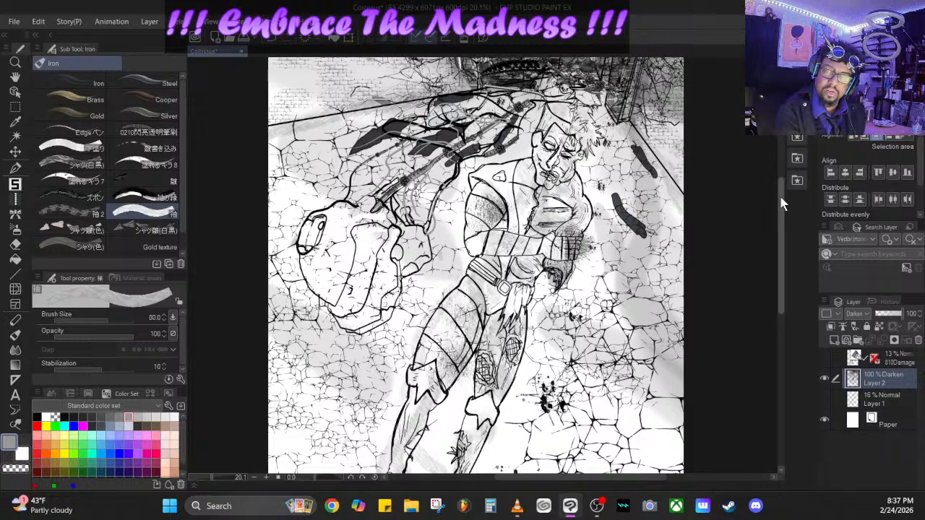
left_click_drag(781, 204, 776, 162)
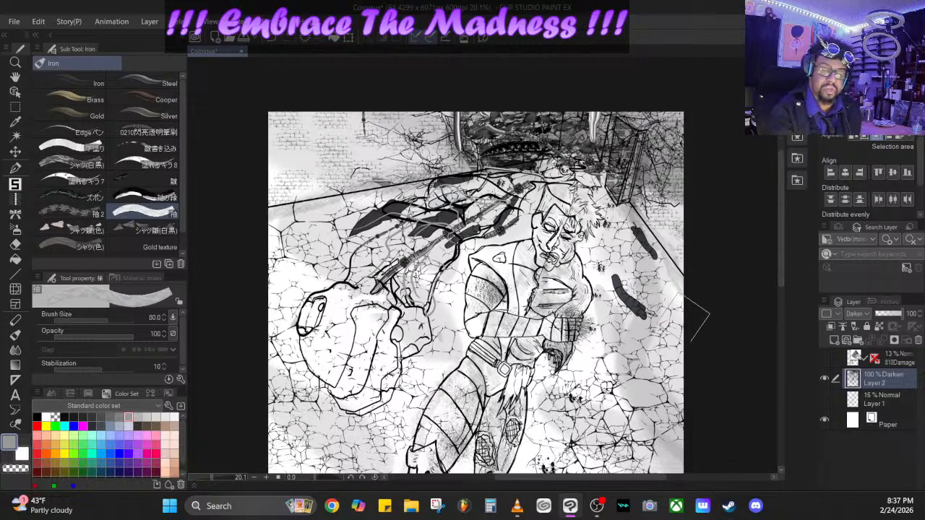
left_click_drag(211, 477, 203, 478)
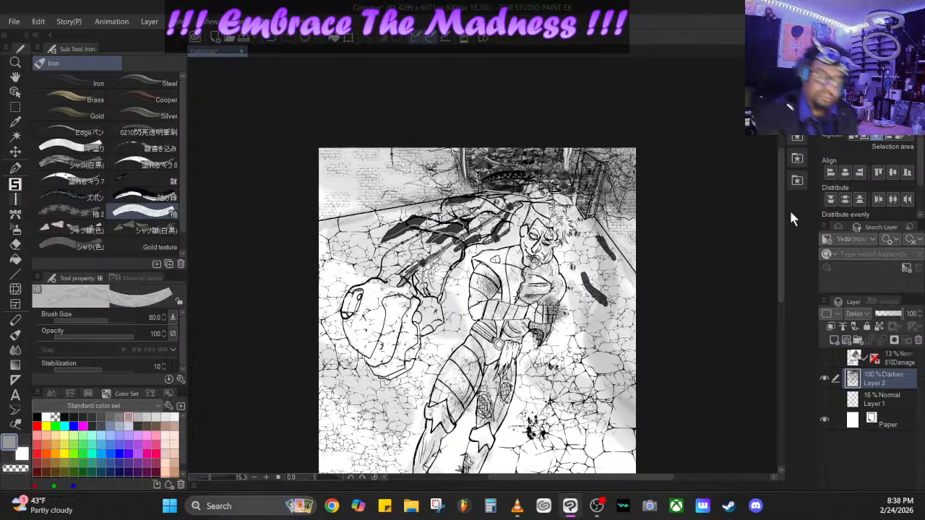
left_click_drag(780, 232, 782, 204)
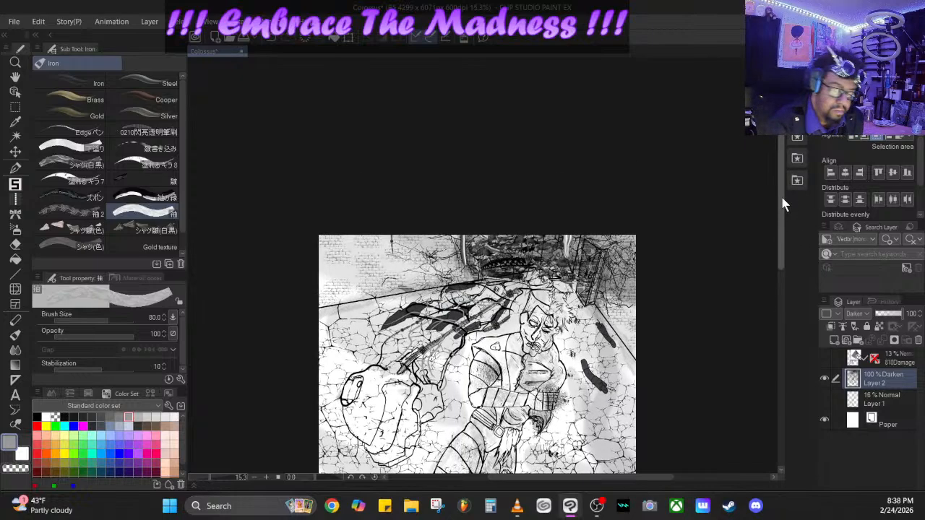
mouse_move(209, 477)
left_mouse_down()
mouse_move(222, 493)
mouse_move(207, 469)
left_mouse_up()
left_click_drag(781, 201, 784, 251)
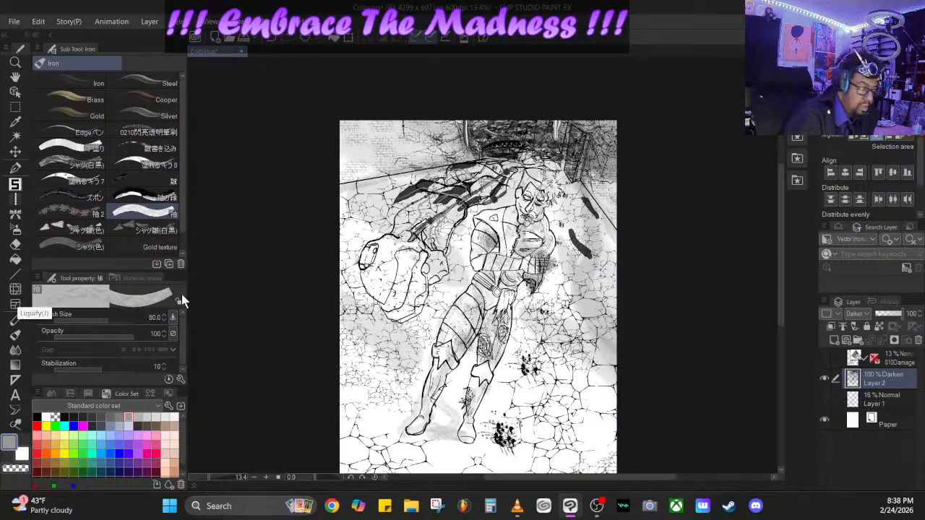
left_click(98, 318)
left_click(100, 320)
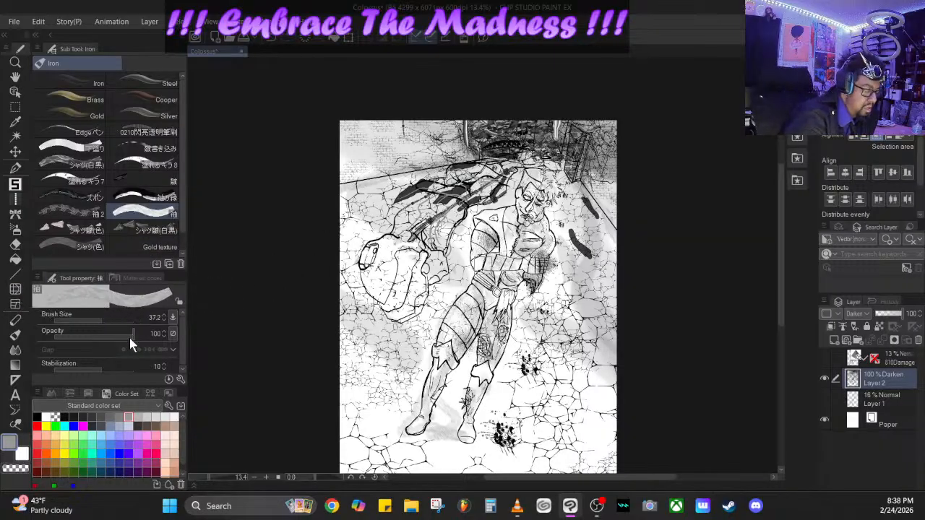
left_click_drag(129, 335, 108, 333)
mouse_move(500, 209)
left_mouse_down()
mouse_move(488, 223)
mouse_move(509, 259)
left_mouse_up()
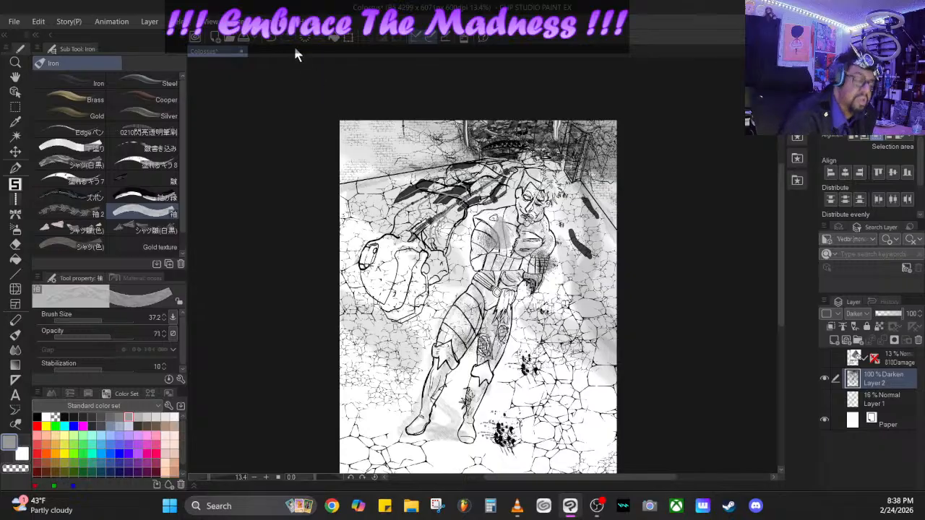
- Reduce the 袖 brush's size to 4.8 and set its opacity to 100
left_click(87, 318)
left_click(82, 316)
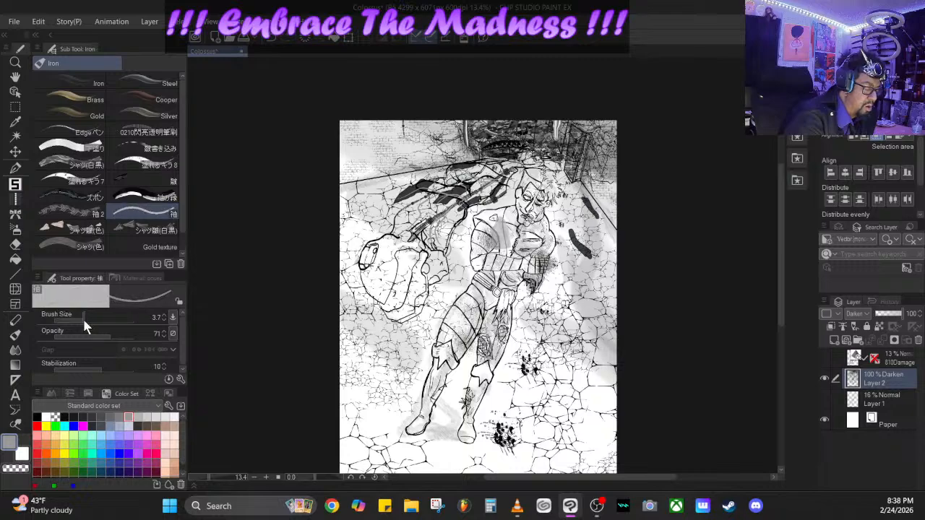
left_click(90, 318)
left_click(95, 336)
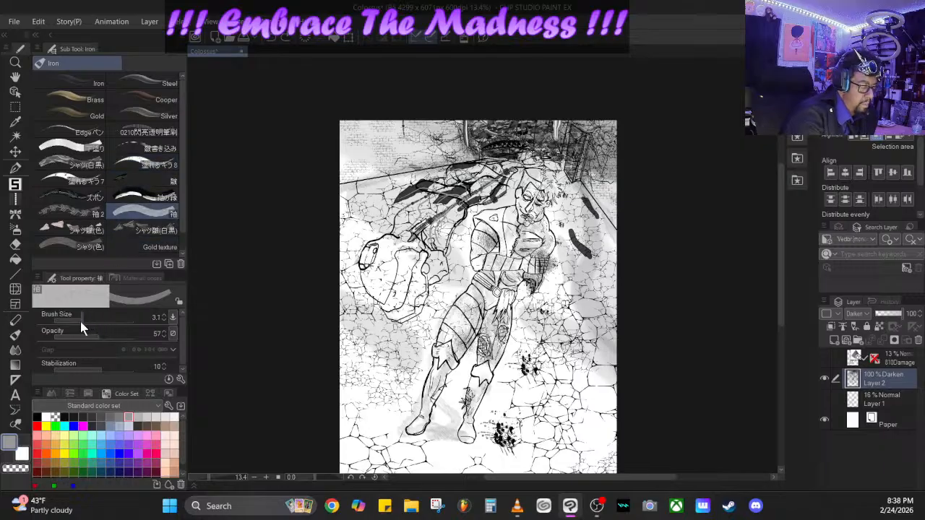
mouse_move(78, 321)
left_mouse_down()
mouse_move(91, 333)
mouse_move(139, 335)
left_mouse_up()
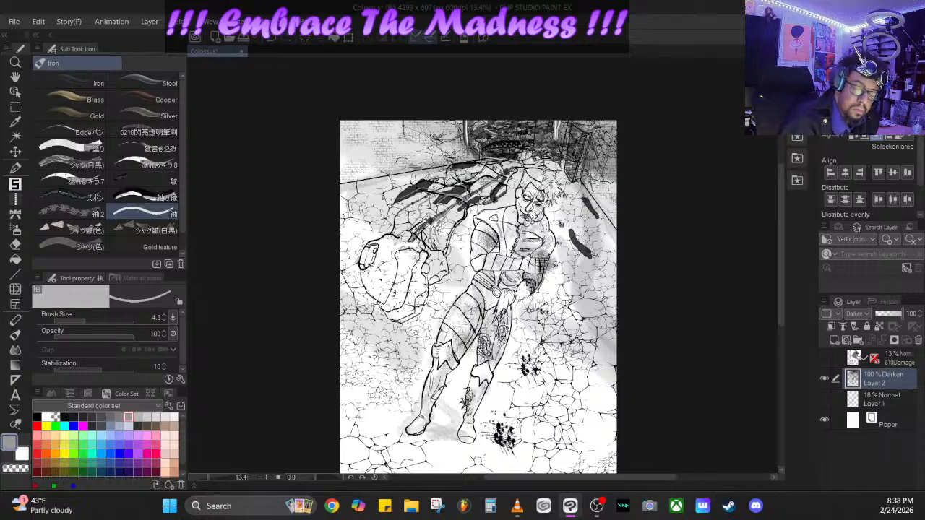
- Return to the 袖 brush after trying neighbouring Iron brushes, set size 31.0 and opacity 33, and add soft grey shading to the figure's costume
left_click(163, 168)
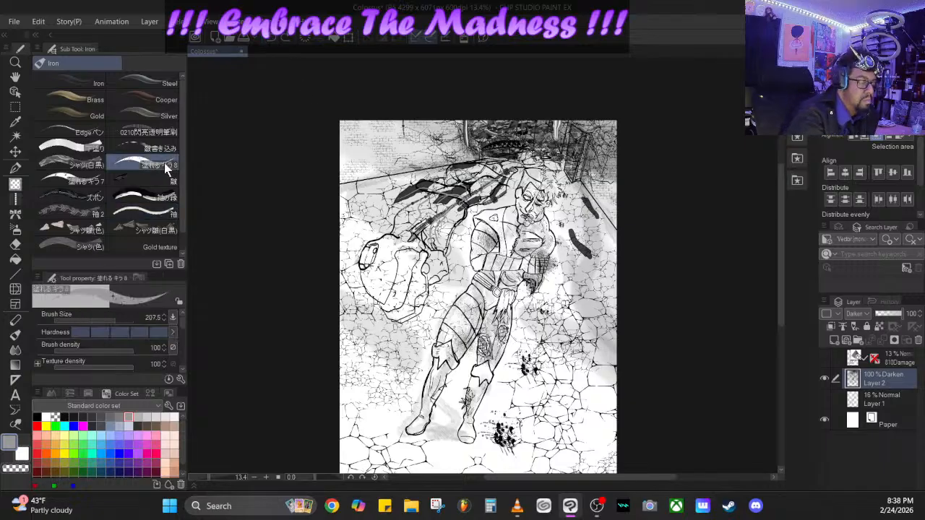
left_click(160, 198)
left_click(160, 214)
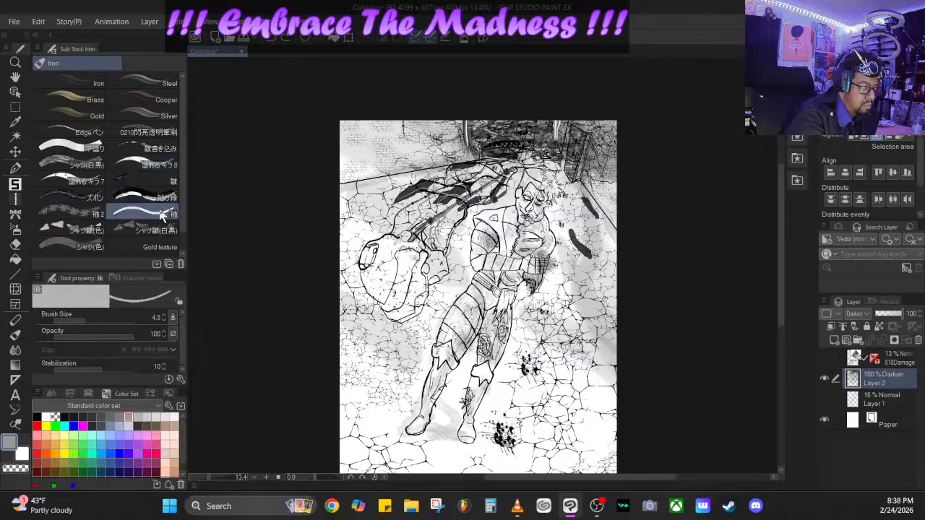
mouse_move(98, 319)
left_mouse_down()
mouse_move(110, 335)
mouse_move(78, 335)
left_mouse_up()
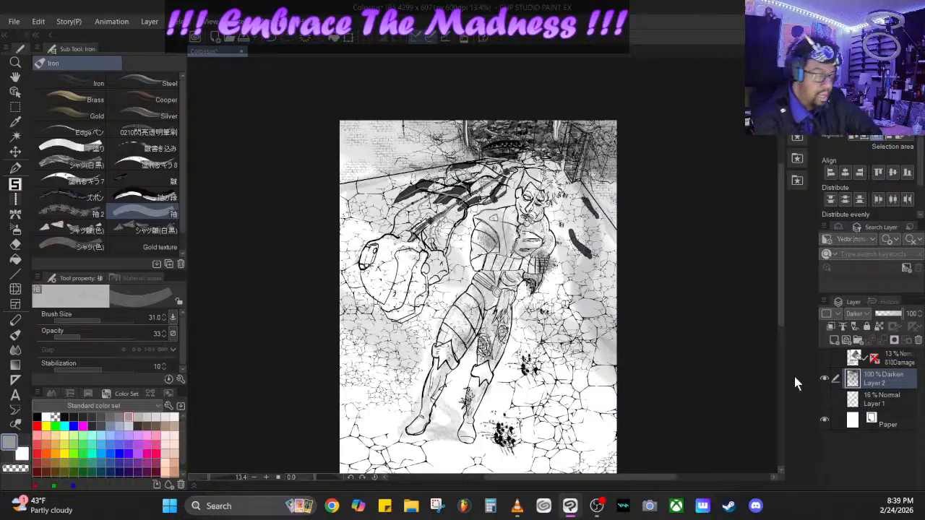
- Set up the (WS) LineArt pen in black with opacity 100 and brush size 27.0
left_click(14, 168)
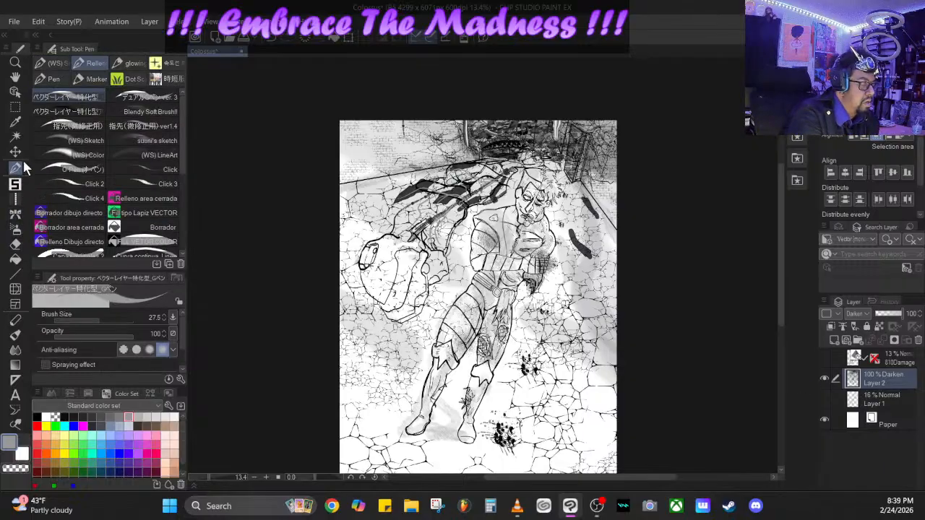
left_click(174, 156)
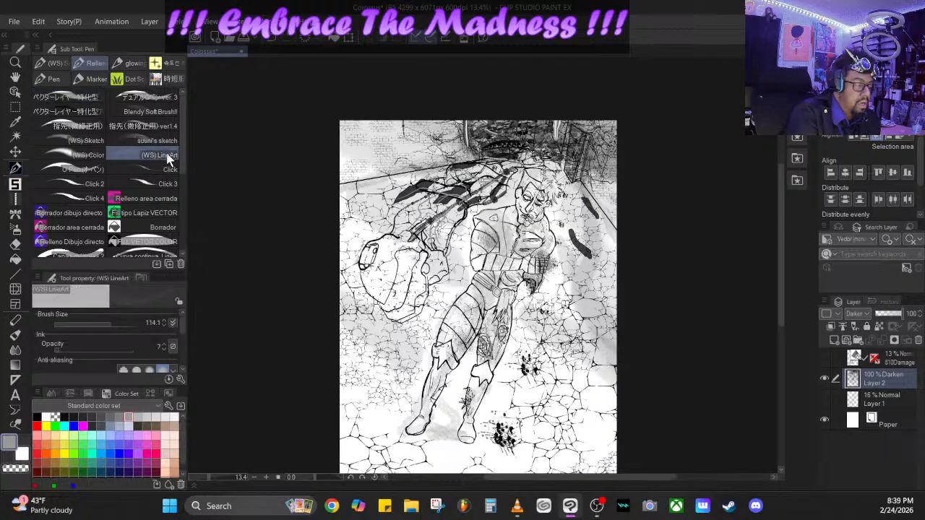
left_click(37, 417)
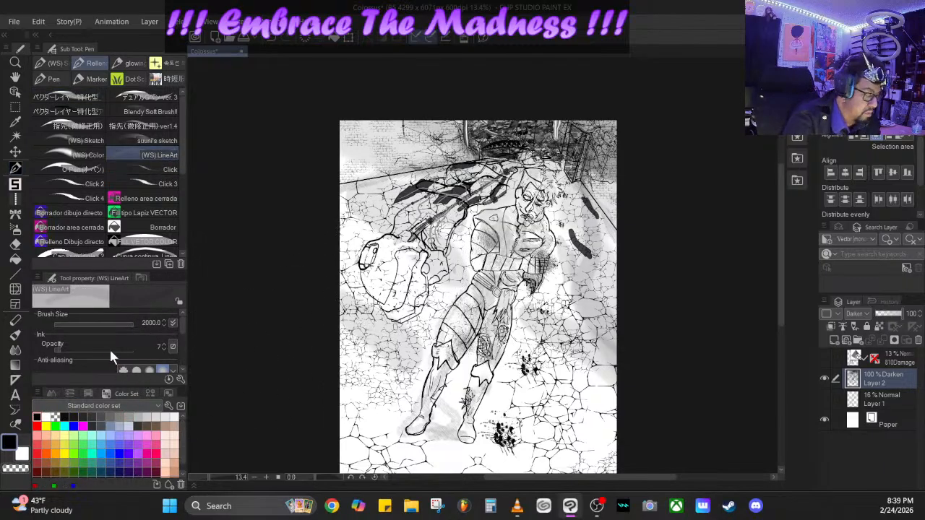
mouse_move(68, 349)
left_mouse_down()
mouse_move(135, 337)
mouse_move(84, 324)
mouse_move(93, 324)
left_mouse_up()
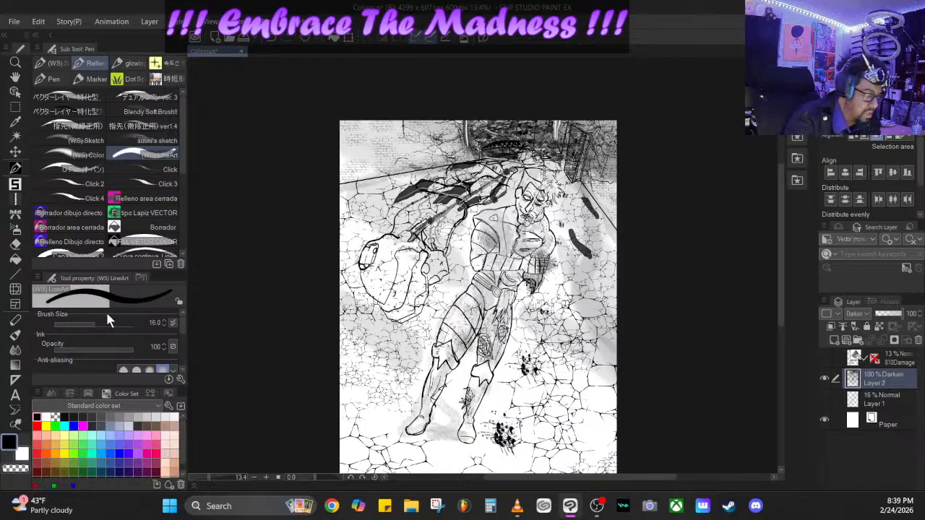
left_click(99, 326)
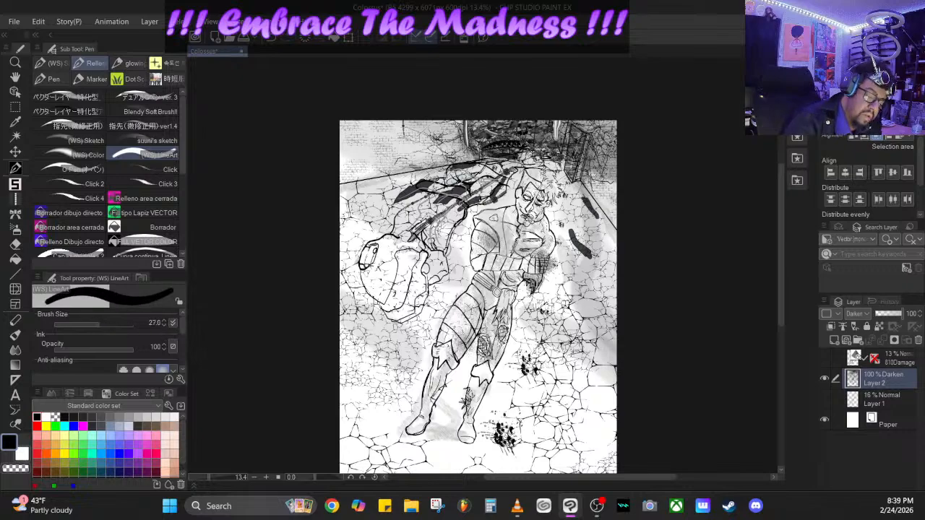
- Go over the mechanical shell's front with heavy black lines, covering its outer edge, round end opening and central ridge
left_click_drag(398, 254, 388, 292)
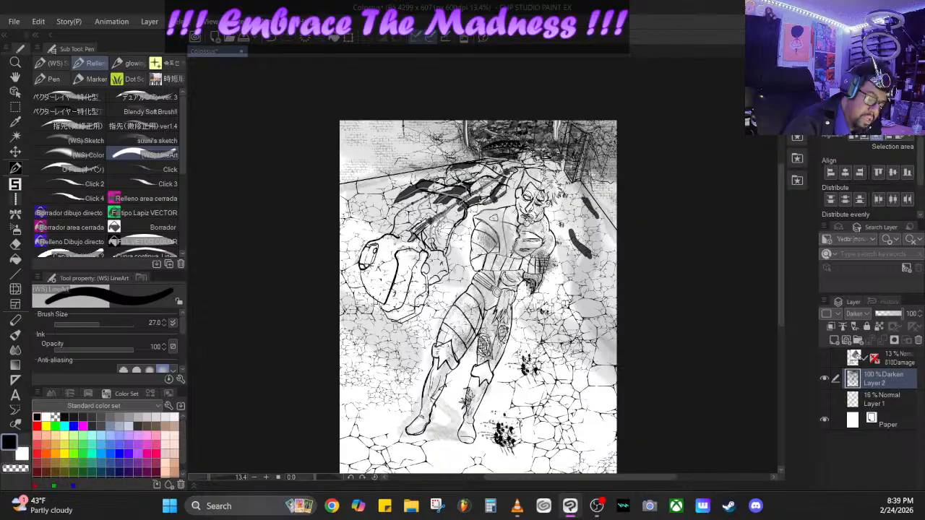
left_click_drag(363, 266, 356, 282)
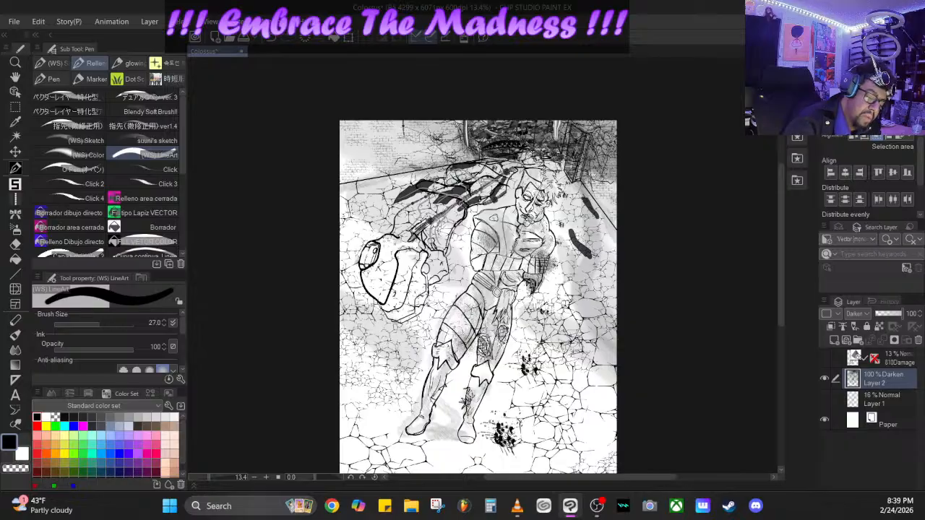
mouse_move(382, 240)
left_mouse_down()
mouse_move(395, 245)
mouse_move(375, 247)
left_mouse_up()
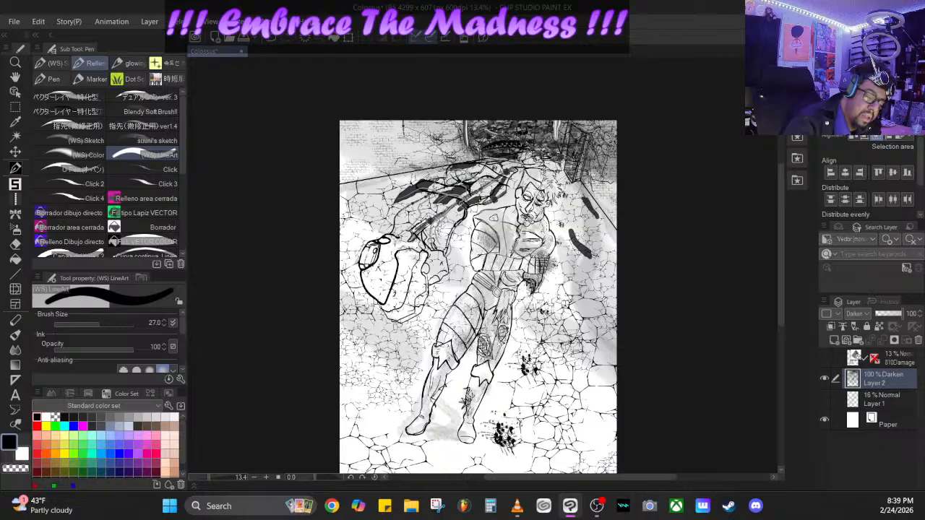
left_click_drag(389, 245, 397, 254)
left_click_drag(382, 284, 374, 305)
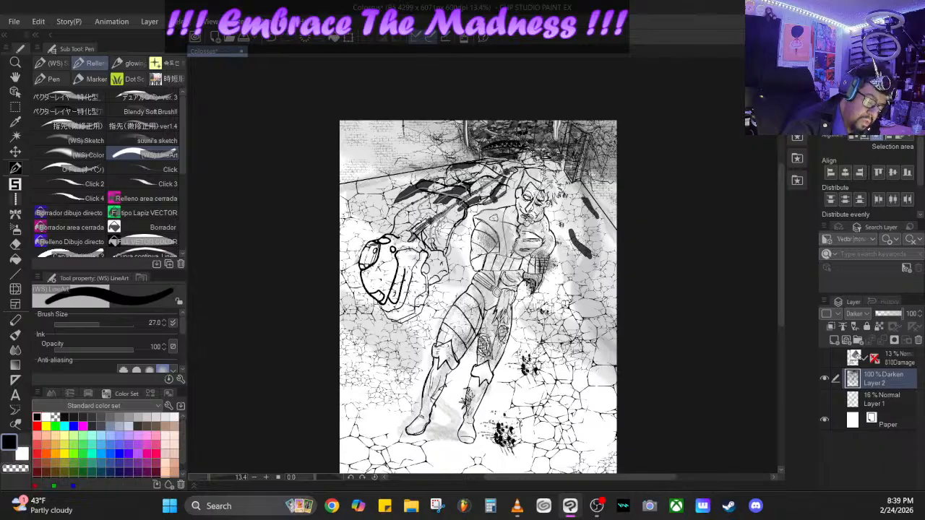
- Ink the shell's elongated raised panel and small inner circle in bold lines and thicken the adjoining lower rim
mouse_move(403, 258)
left_mouse_down()
mouse_move(394, 272)
mouse_move(415, 253)
mouse_move(403, 261)
left_mouse_up()
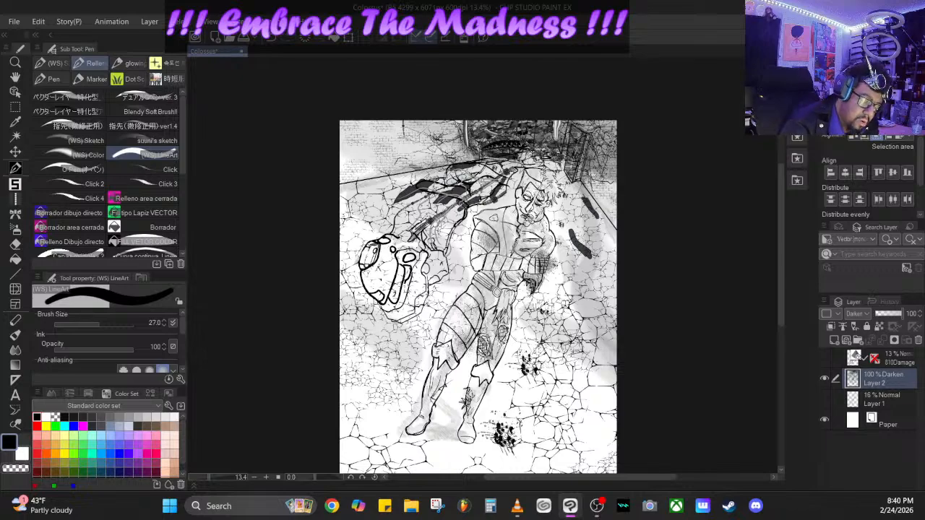
mouse_move(402, 289)
left_mouse_down()
mouse_move(401, 299)
mouse_move(424, 251)
mouse_move(409, 247)
left_mouse_up()
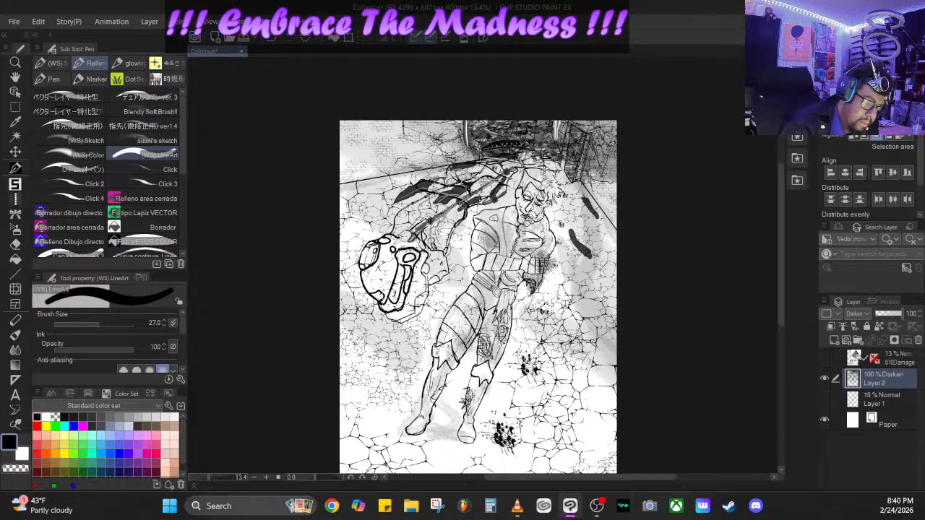
mouse_move(384, 312)
left_mouse_down()
mouse_move(420, 313)
mouse_move(440, 273)
mouse_move(423, 286)
left_mouse_up()
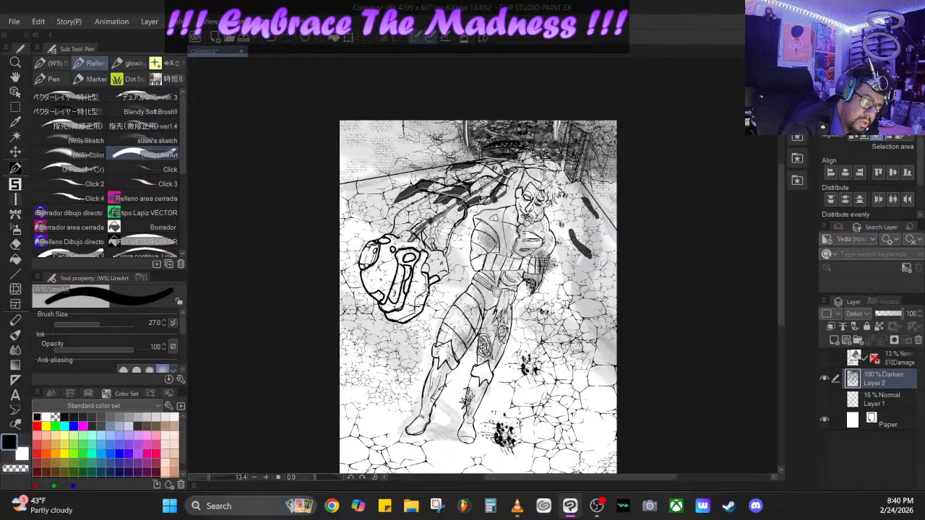
- Thicken the shell's outer rim, side fittings and upper edge, and the cables running up toward the figure's head
mouse_move(391, 323)
left_mouse_down()
mouse_move(415, 308)
mouse_move(427, 282)
left_mouse_up()
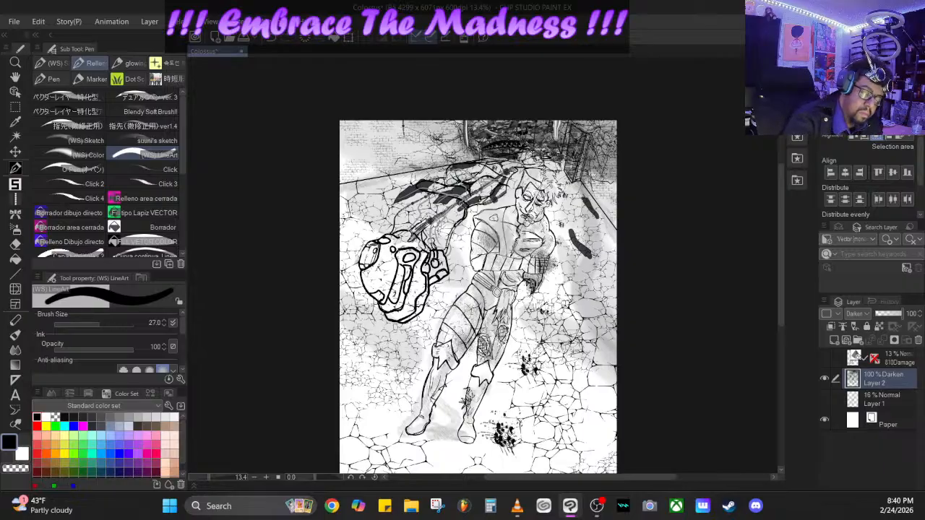
left_click_drag(395, 240, 409, 237)
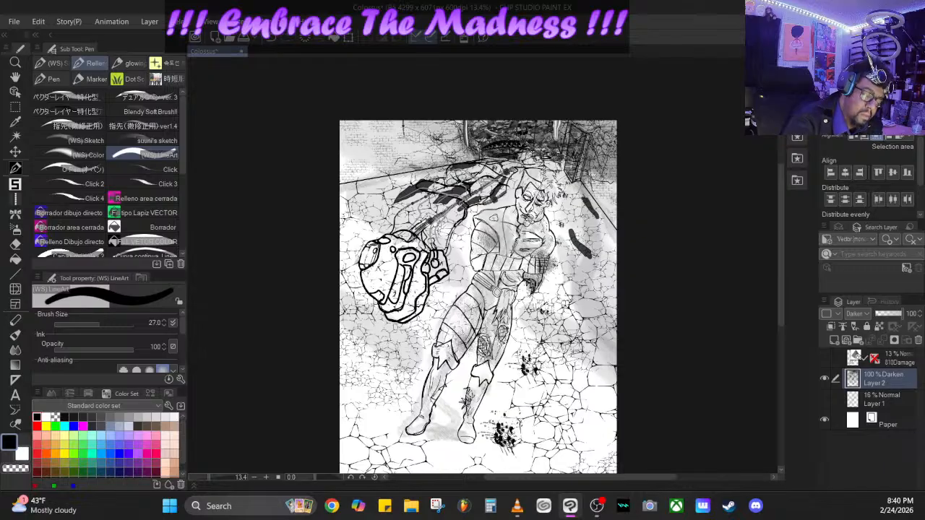
mouse_move(407, 243)
left_mouse_down()
mouse_move(437, 218)
mouse_move(425, 231)
left_mouse_up()
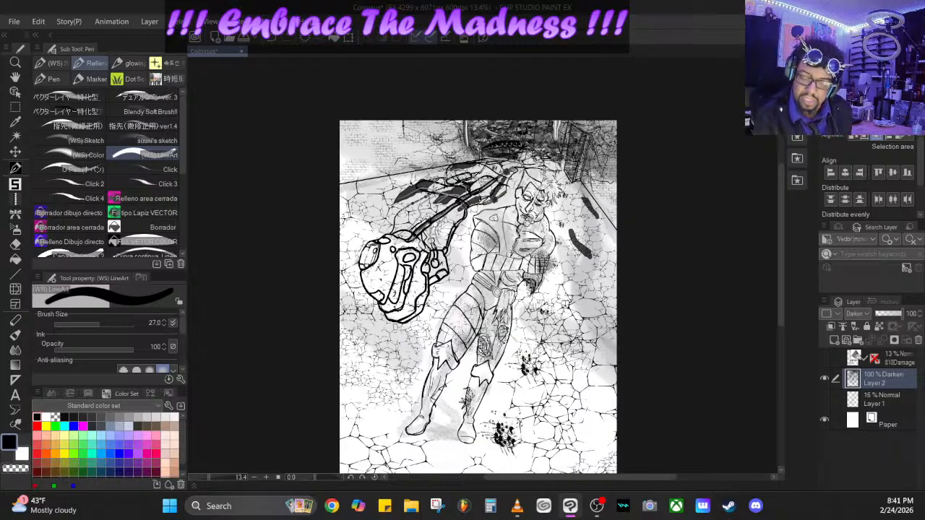
- Add a new vector layer and move it below the artwork layers, directly above Paper
left_click(846, 340)
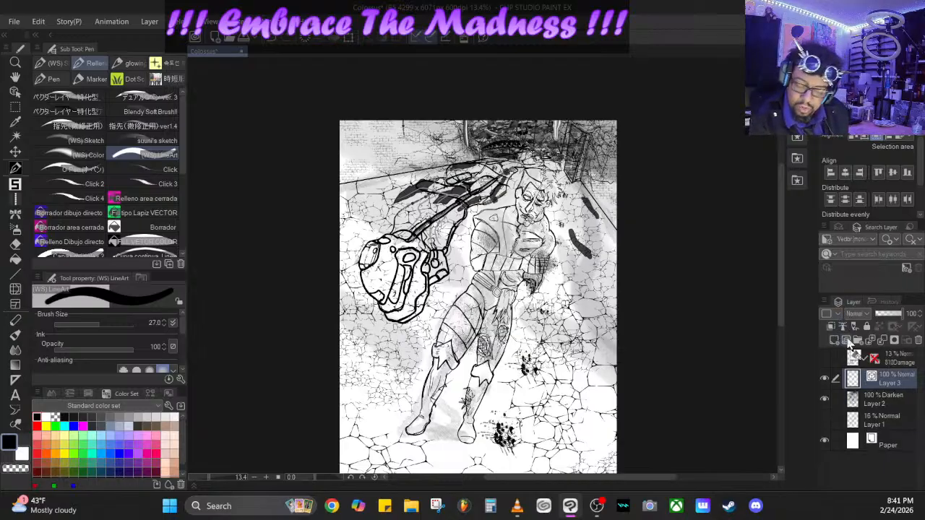
left_click_drag(887, 380, 874, 432)
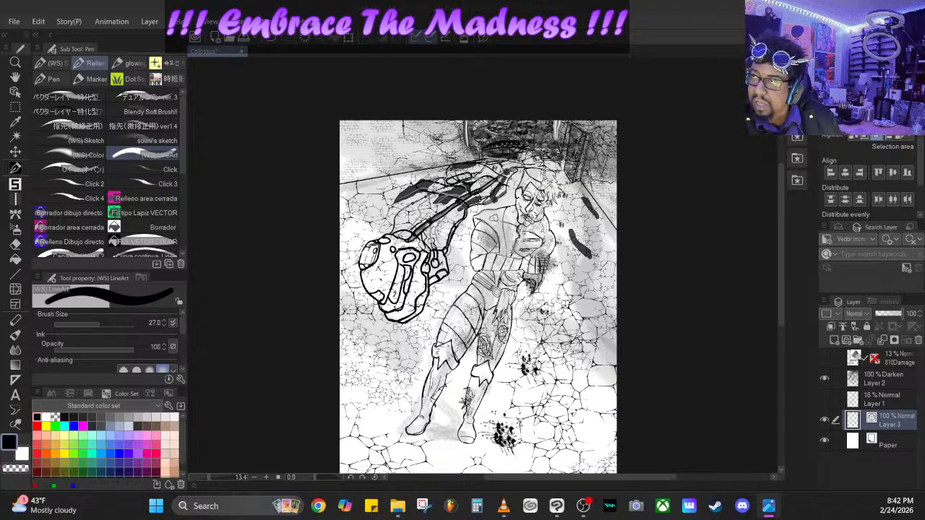
- Set up the O-Pen in red at brush size 72.2 and place a dot on the lower leg nearer the shell
left_click(37, 453)
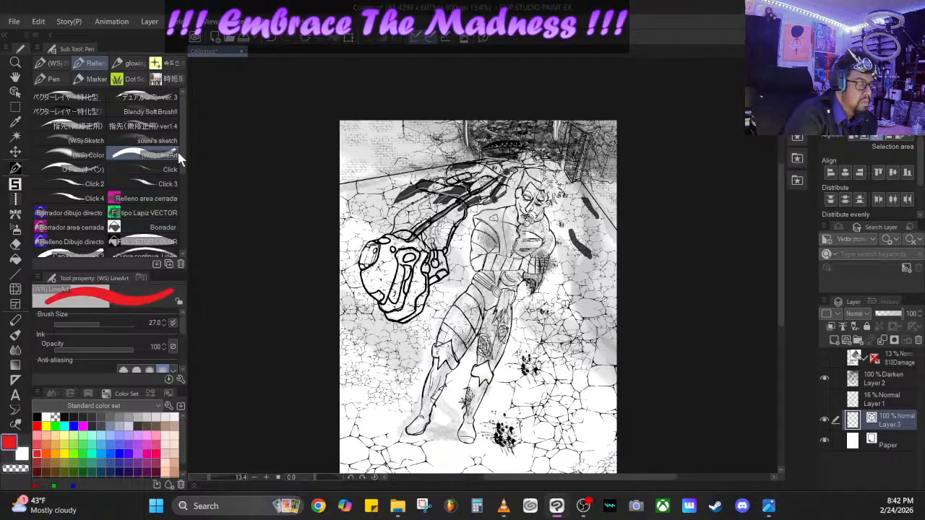
left_click(83, 169)
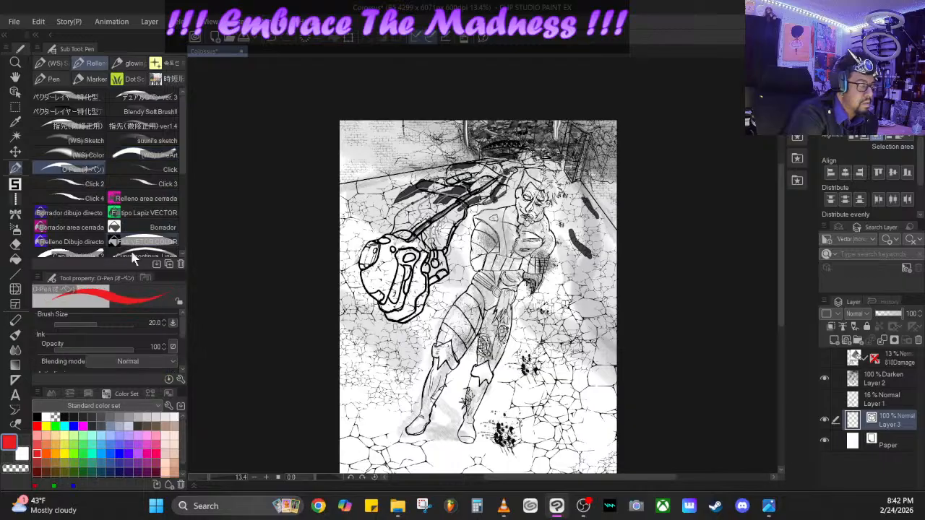
left_click_drag(96, 325, 107, 325)
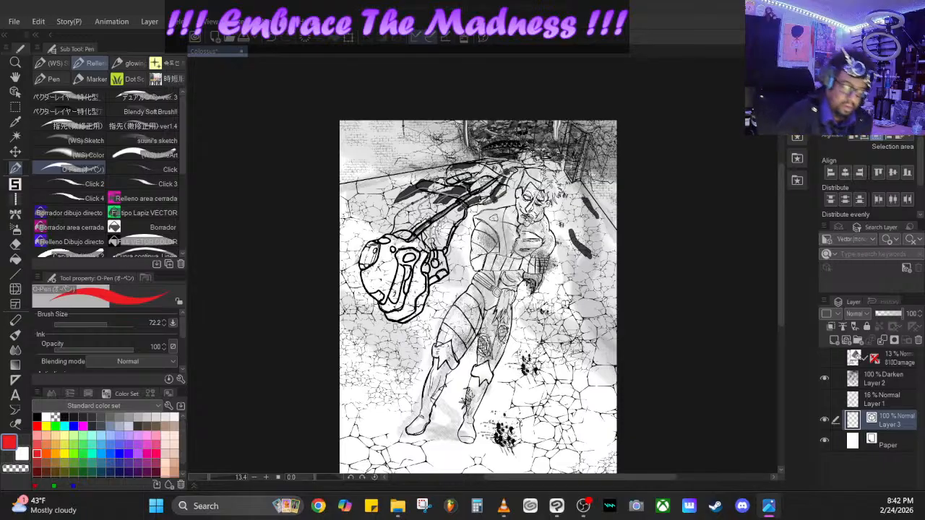
left_click(434, 383)
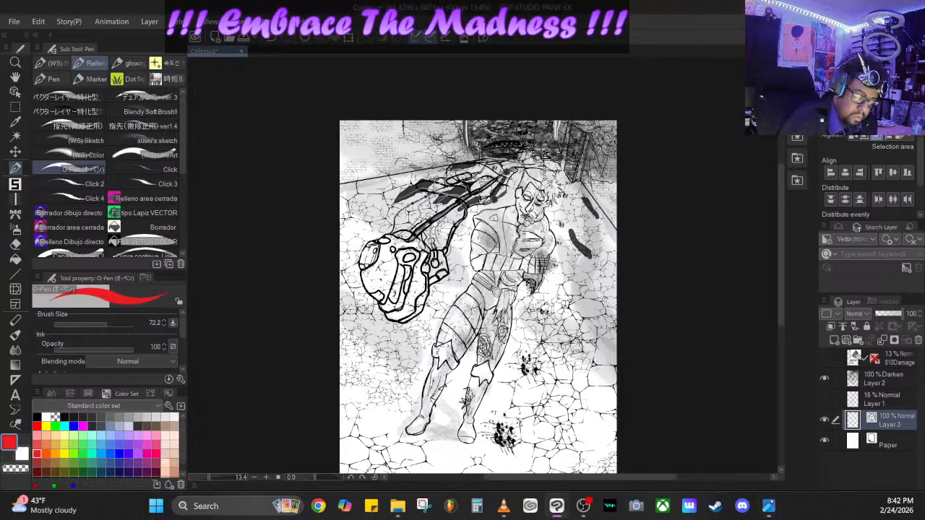
- Set the O-Pen's size to 38.0 and paint red down the outer side of the boot nearer the shell, starting below its cuff
left_click(212, 478)
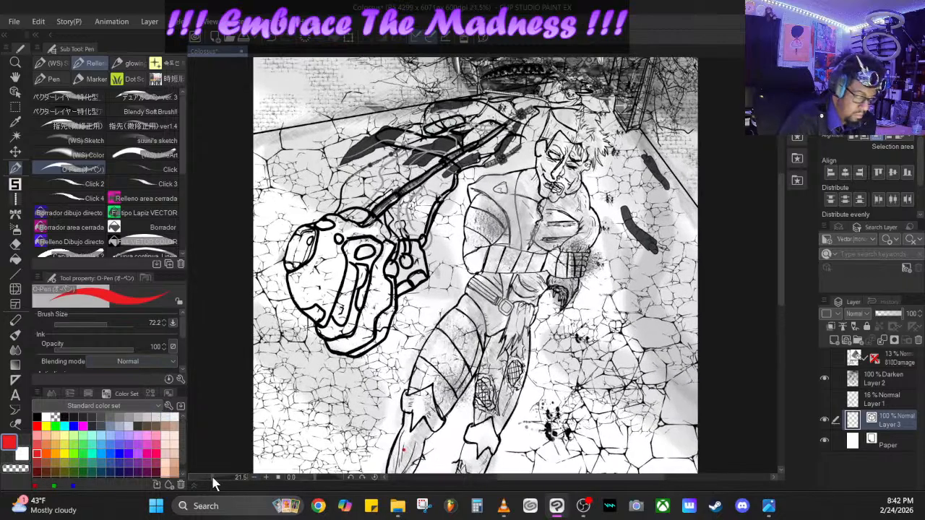
left_click_drag(213, 478, 214, 477)
left_click_drag(782, 240, 776, 299)
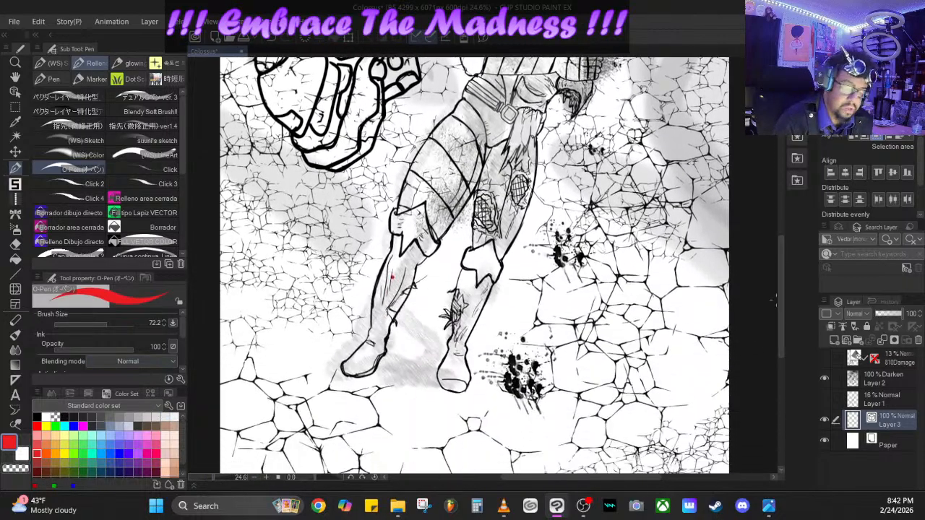
left_click_drag(401, 236, 398, 256)
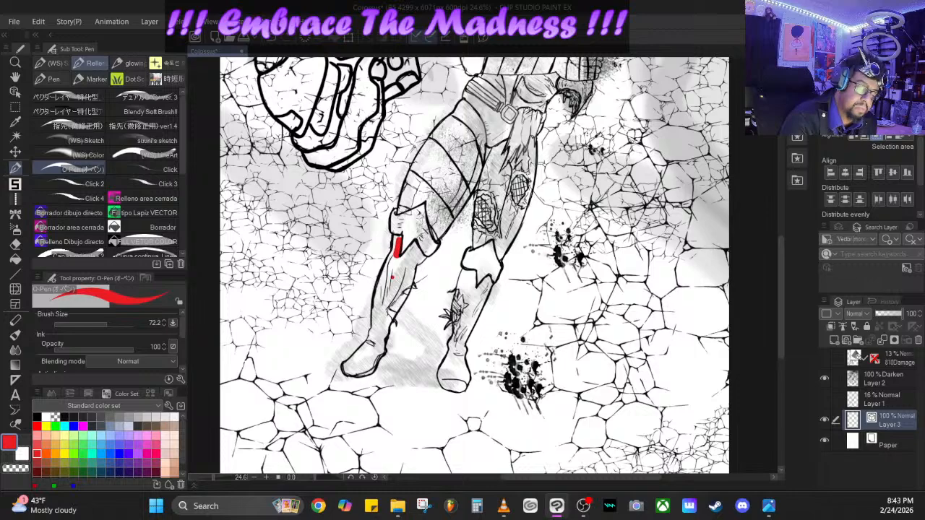
key("ctrl+z")
left_click_drag(115, 320, 102, 320)
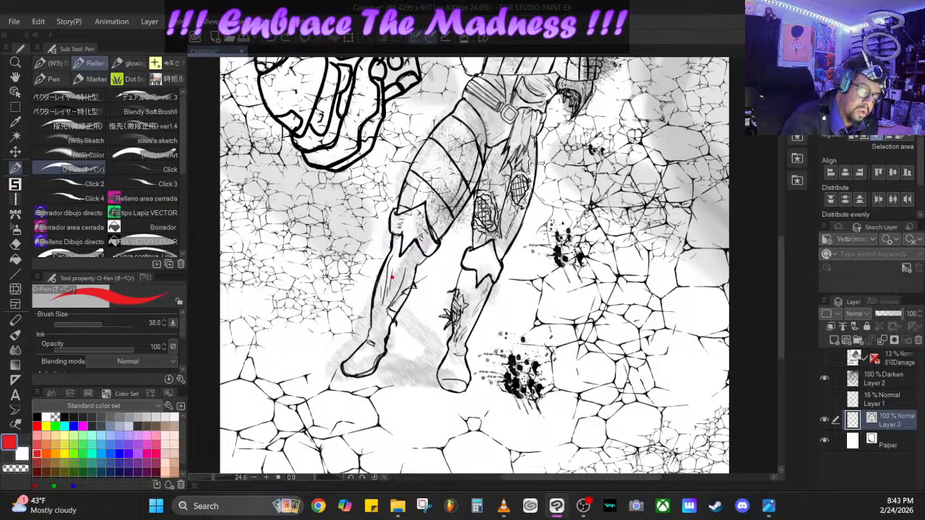
left_click_drag(399, 235, 369, 337)
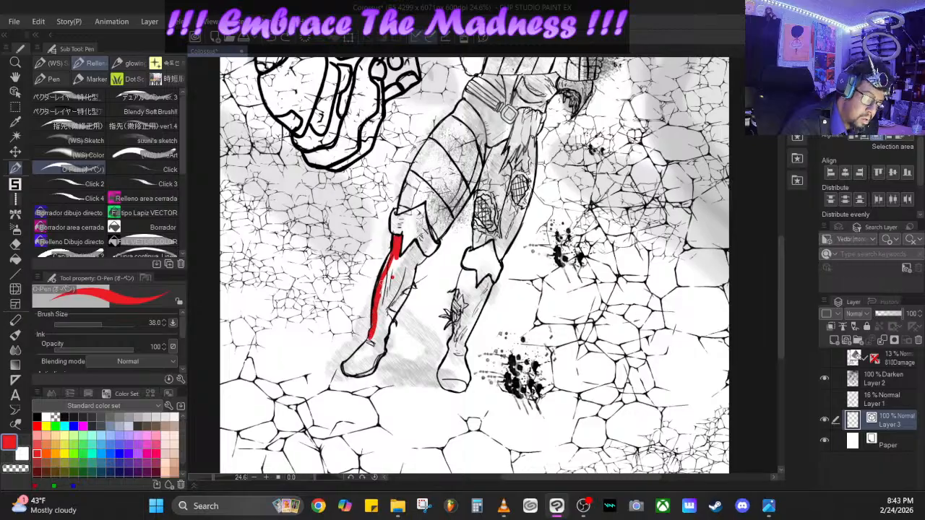
mouse_move(394, 265)
left_mouse_down()
mouse_move(381, 302)
mouse_move(384, 272)
left_mouse_up()
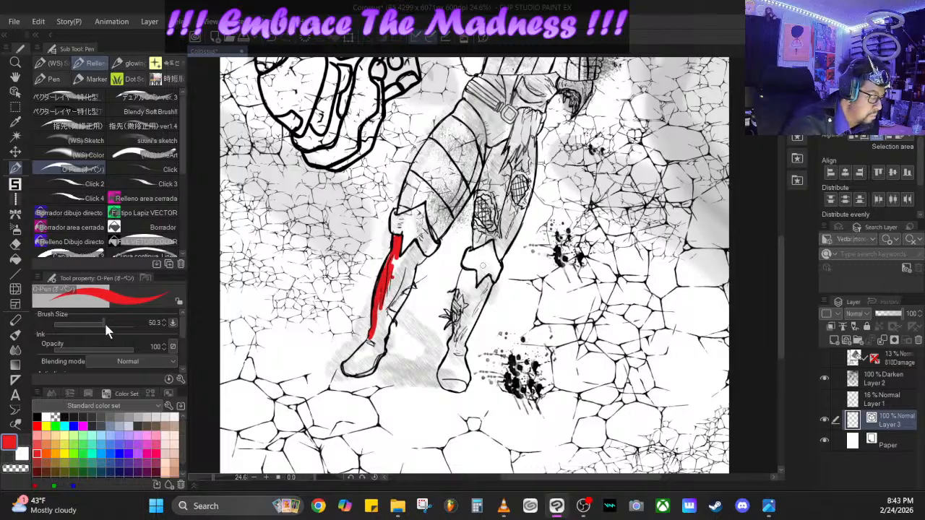
- Fill that boot with red down to the toe at brush size 132.1, and finish its jagged top and inner edge at size 64.0
left_click_drag(104, 321, 134, 318)
mouse_move(403, 263)
left_mouse_down()
mouse_move(375, 354)
mouse_move(349, 371)
mouse_move(366, 370)
mouse_move(380, 351)
mouse_move(378, 343)
mouse_move(352, 366)
mouse_move(375, 340)
mouse_move(390, 265)
left_mouse_up()
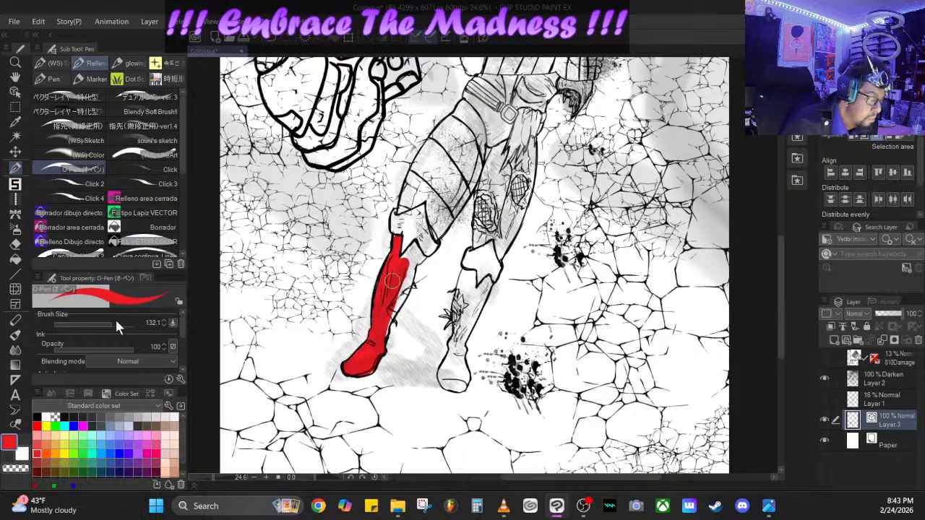
left_click_drag(115, 317, 102, 317)
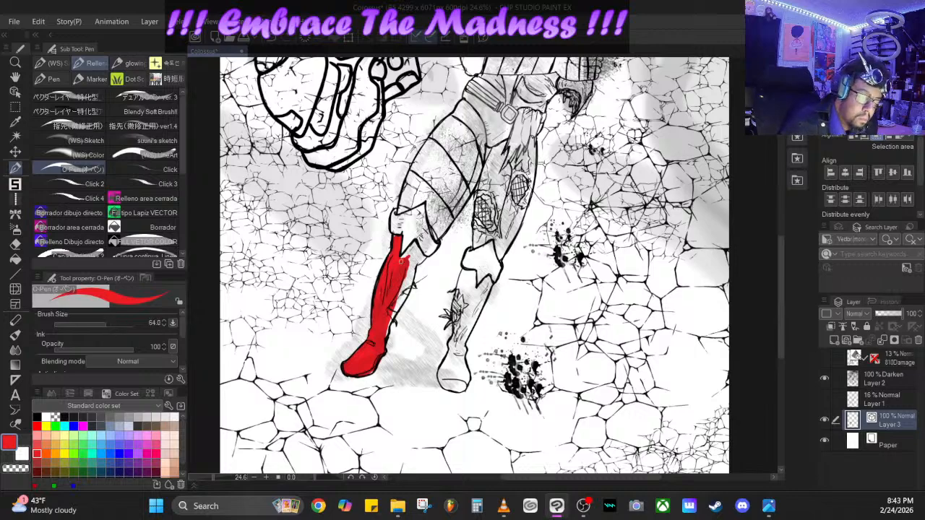
mouse_move(404, 258)
left_mouse_down()
mouse_move(414, 245)
mouse_move(422, 259)
mouse_move(383, 334)
mouse_move(409, 288)
mouse_move(404, 295)
mouse_move(412, 256)
mouse_move(383, 324)
left_mouse_up()
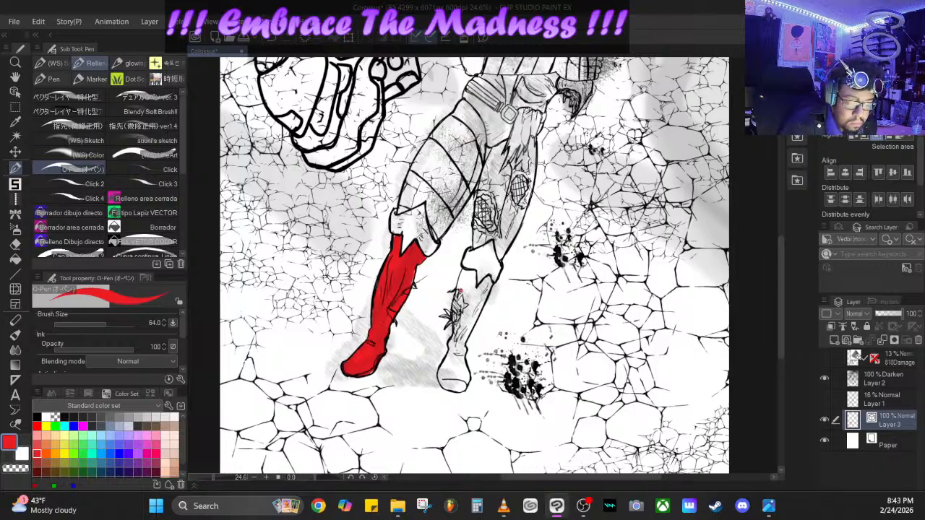
- Paint the other boot red from below the cuff to the toe, leaving the torn patch on the shin mostly unpainted
mouse_move(459, 293)
left_mouse_down()
mouse_move(463, 272)
mouse_move(474, 273)
mouse_move(463, 291)
mouse_move(471, 307)
mouse_move(461, 326)
mouse_move(452, 325)
left_mouse_up()
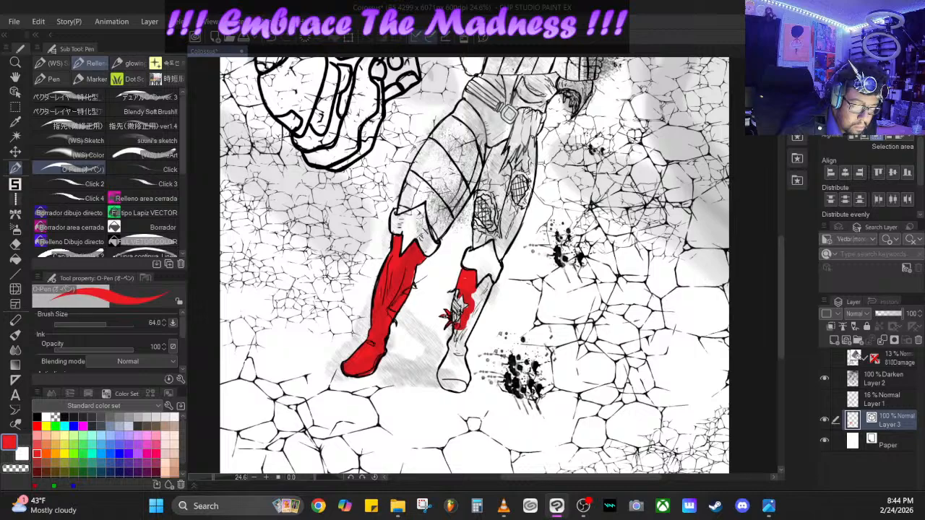
mouse_move(456, 325)
left_mouse_down()
mouse_move(455, 338)
mouse_move(468, 316)
mouse_move(443, 388)
mouse_move(442, 370)
mouse_move(449, 354)
mouse_move(448, 378)
mouse_move(460, 387)
left_mouse_up()
mouse_move(464, 377)
left_mouse_down()
mouse_move(464, 349)
mouse_move(456, 386)
mouse_move(457, 347)
mouse_move(489, 278)
mouse_move(461, 339)
mouse_move(481, 287)
mouse_move(461, 341)
left_mouse_up()
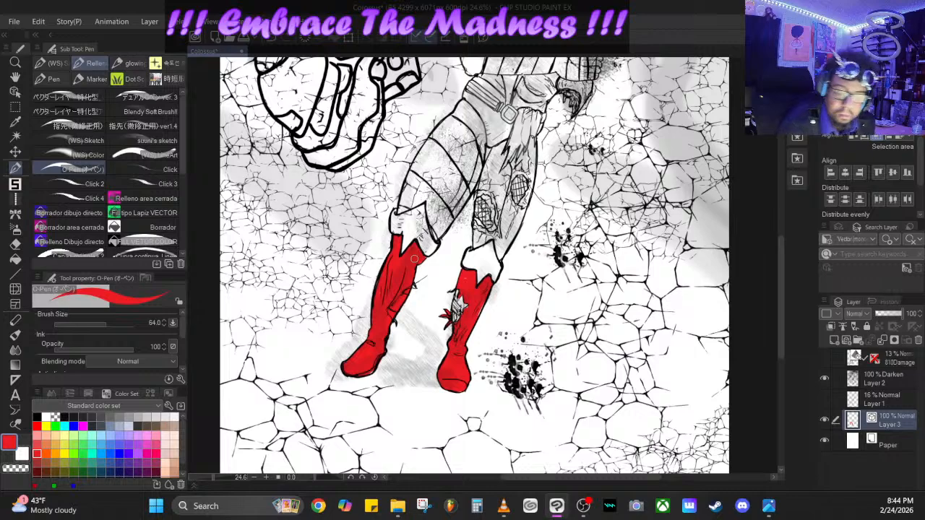
- Fill the trunks below the belt with red, including the strip along the belt on the side nearer the shell
scroll(780, 239, "up", 5)
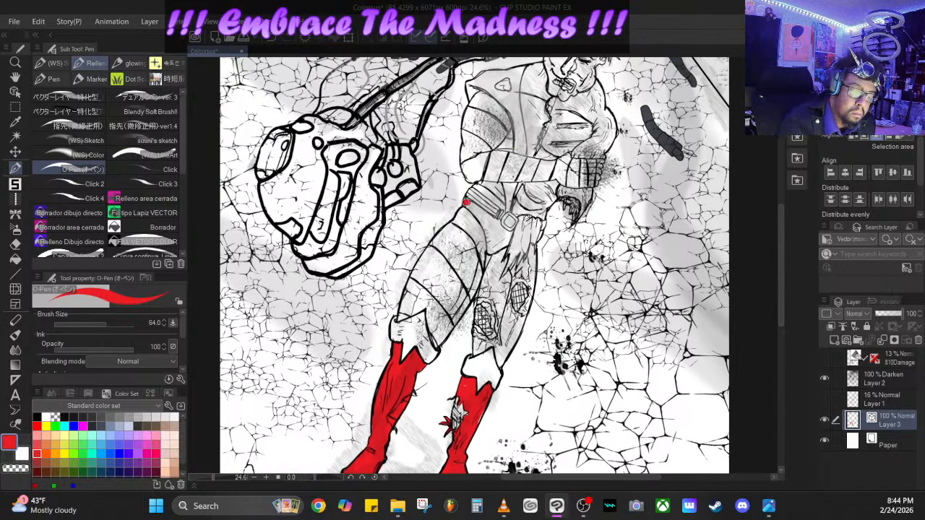
mouse_move(466, 203)
left_mouse_down()
mouse_move(488, 229)
mouse_move(493, 254)
mouse_move(510, 233)
mouse_move(506, 241)
mouse_move(499, 222)
mouse_move(471, 207)
mouse_move(496, 243)
mouse_move(494, 228)
left_mouse_up()
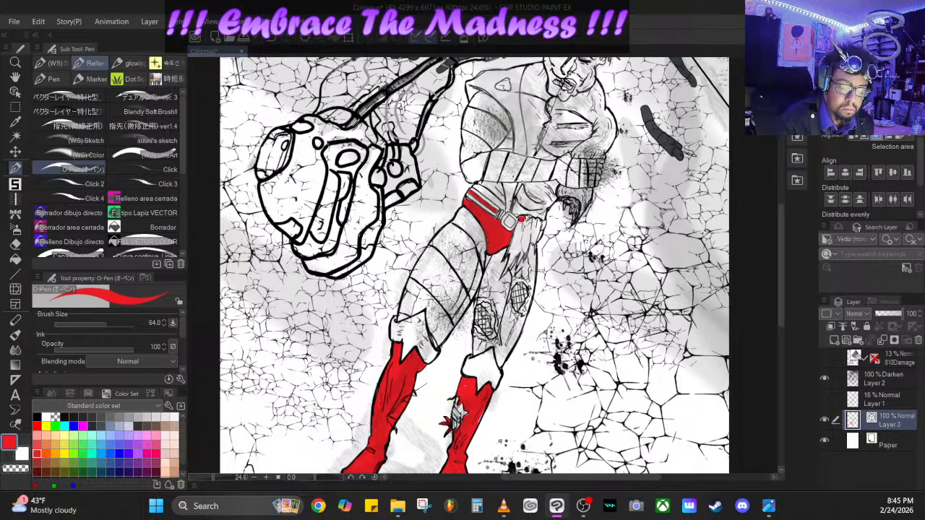
mouse_move(521, 217)
left_mouse_down()
mouse_move(504, 270)
mouse_move(528, 244)
left_mouse_up()
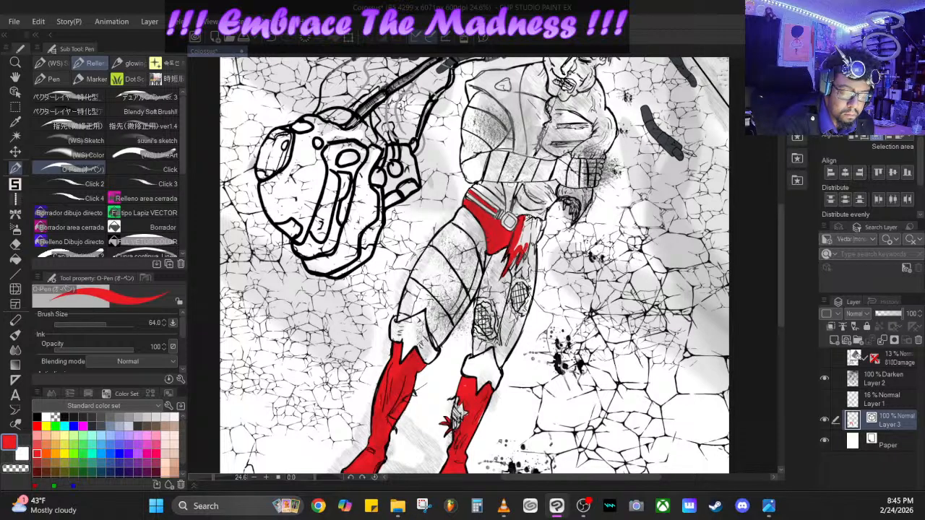
left_click(273, 37)
left_click(272, 37)
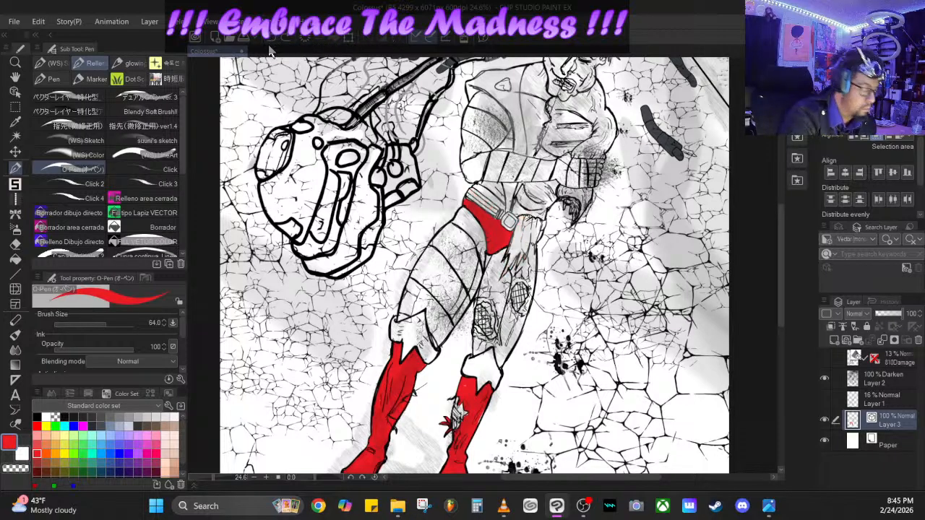
- Set the O-Pen's size to 31.0 and paint the torn cloth hanging beside the belt buckle red down to its ragged tips
left_click_drag(106, 325, 100, 327)
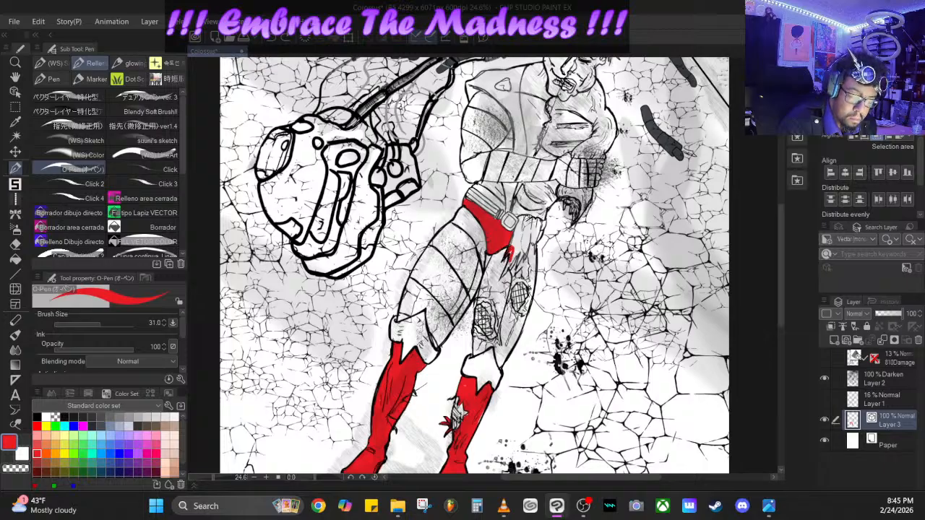
left_click_drag(511, 261, 507, 272)
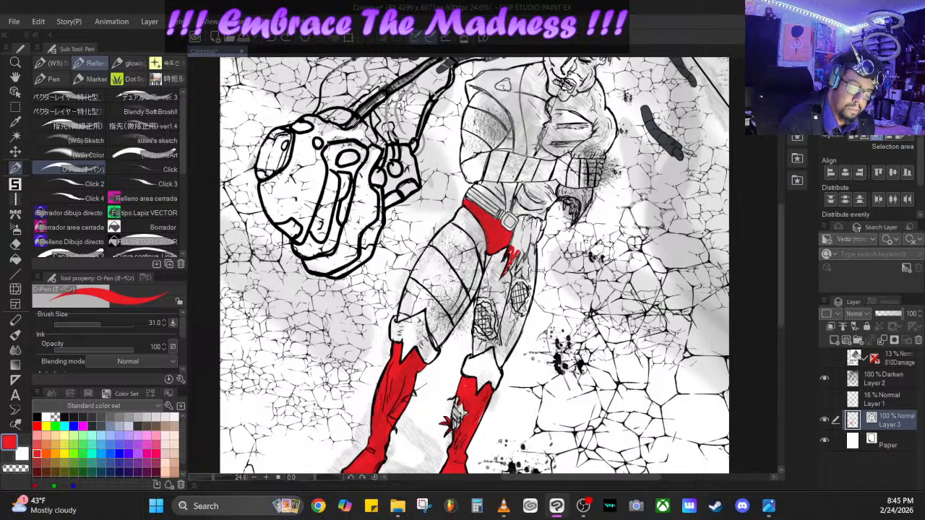
mouse_move(518, 249)
left_mouse_down()
mouse_move(514, 265)
mouse_move(529, 230)
left_mouse_up()
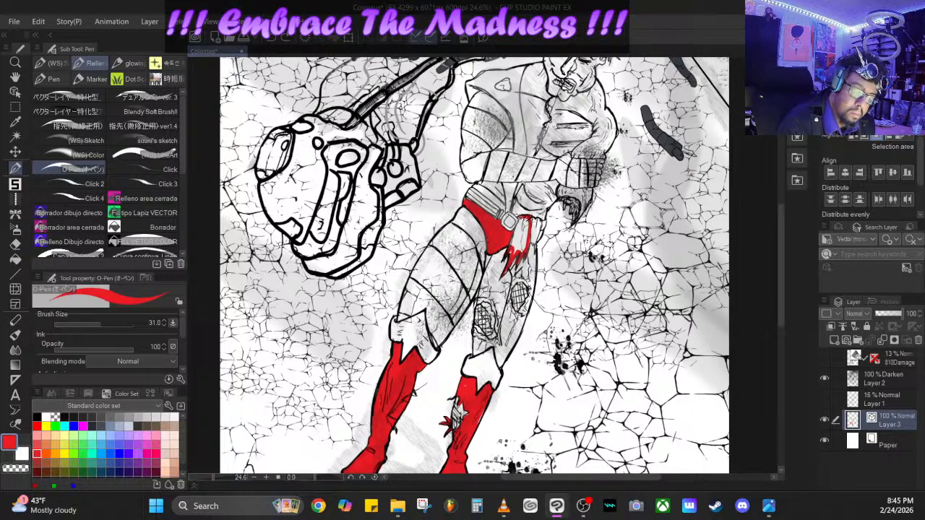
mouse_move(514, 230)
left_mouse_down()
mouse_move(510, 247)
mouse_move(515, 225)
mouse_move(523, 257)
mouse_move(525, 227)
left_mouse_up()
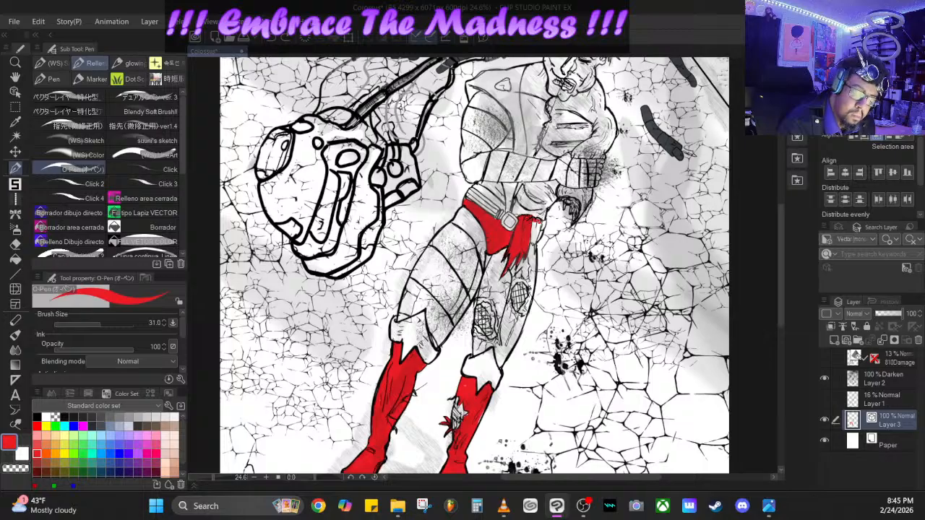
left_click_drag(541, 221, 532, 237)
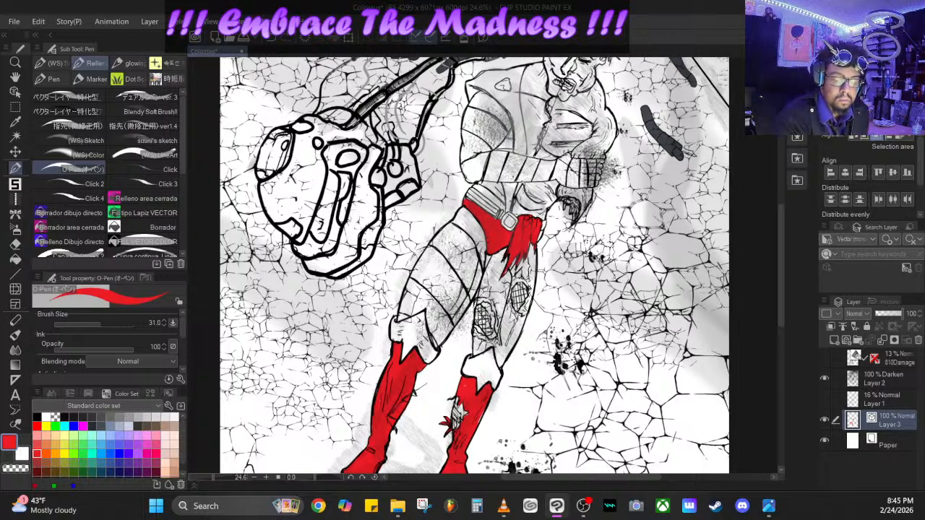
- Paint a narrow red strip above the belt buckle and continue it on the chest from the forearm up to the shoulder line
mouse_move(501, 178)
left_mouse_down()
mouse_move(508, 204)
mouse_move(510, 194)
left_mouse_up()
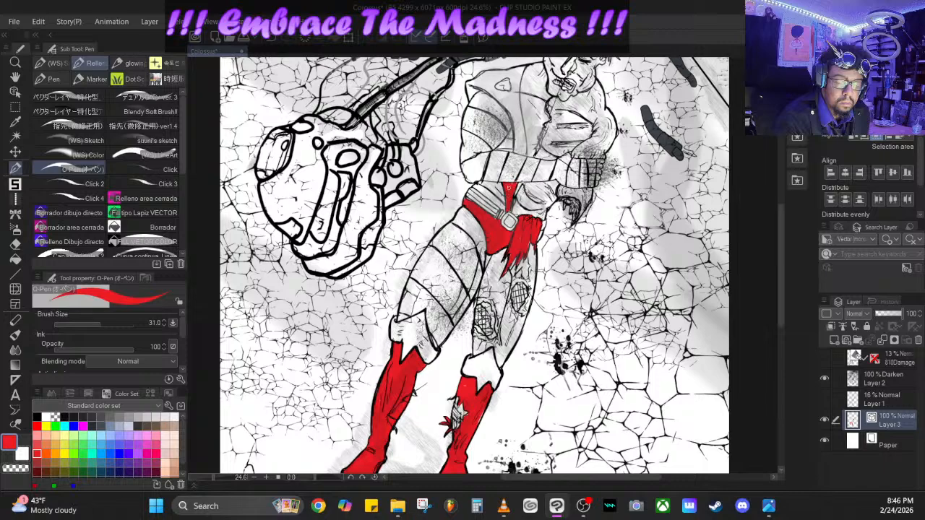
scroll(474, 265, "up", 3)
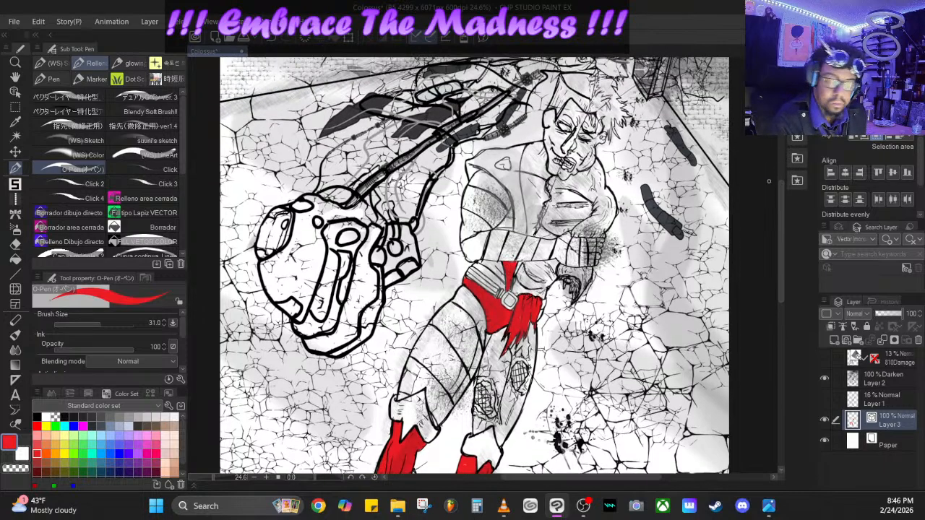
mouse_move(512, 165)
left_mouse_down()
mouse_move(524, 231)
mouse_move(514, 176)
left_mouse_up()
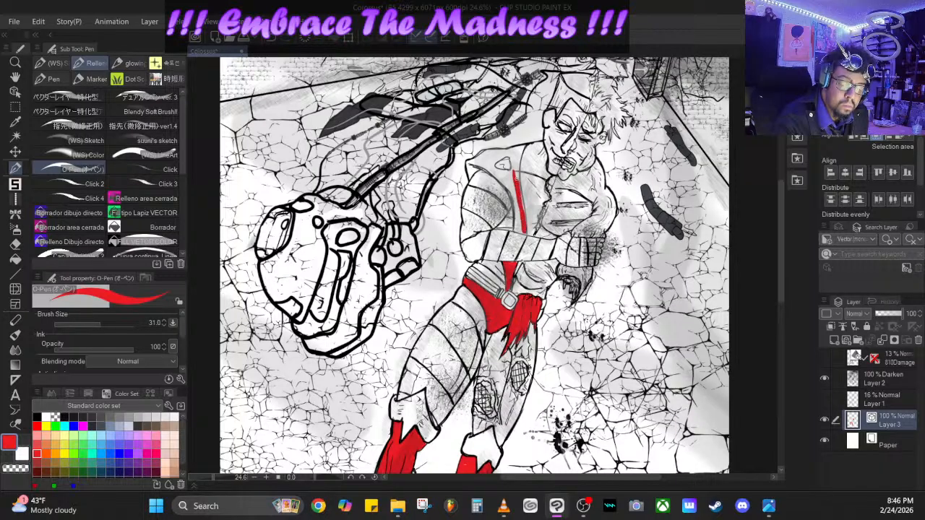
mouse_move(520, 212)
left_mouse_down()
mouse_move(524, 233)
mouse_move(508, 187)
mouse_move(517, 223)
left_mouse_up()
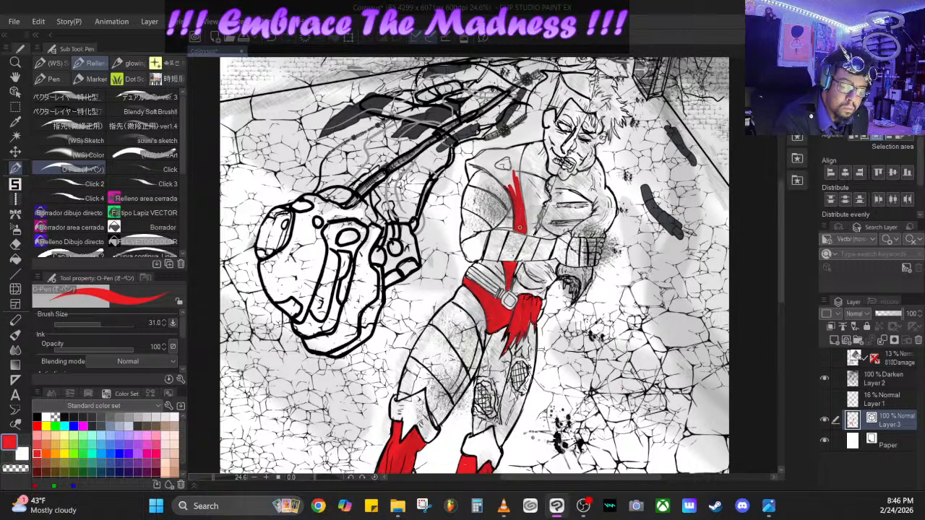
left_click_drag(517, 189, 521, 147)
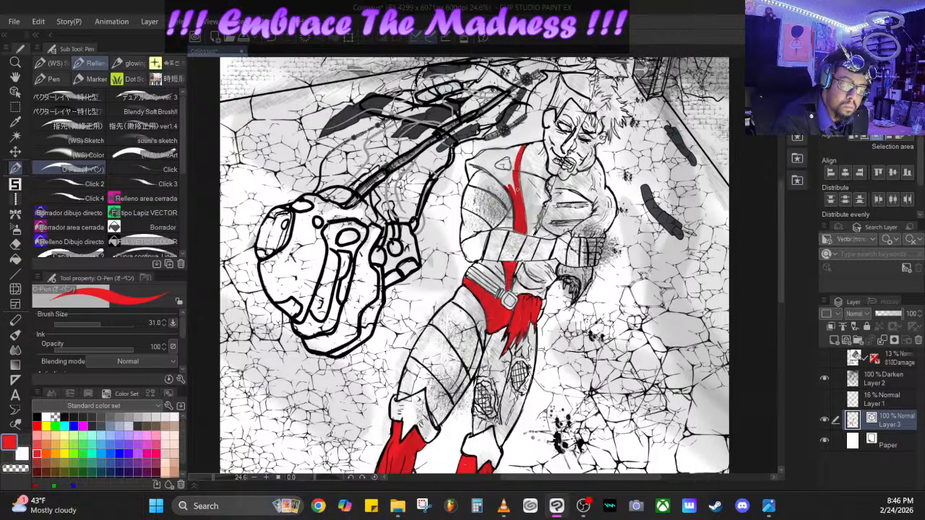
key("ctrl+z")
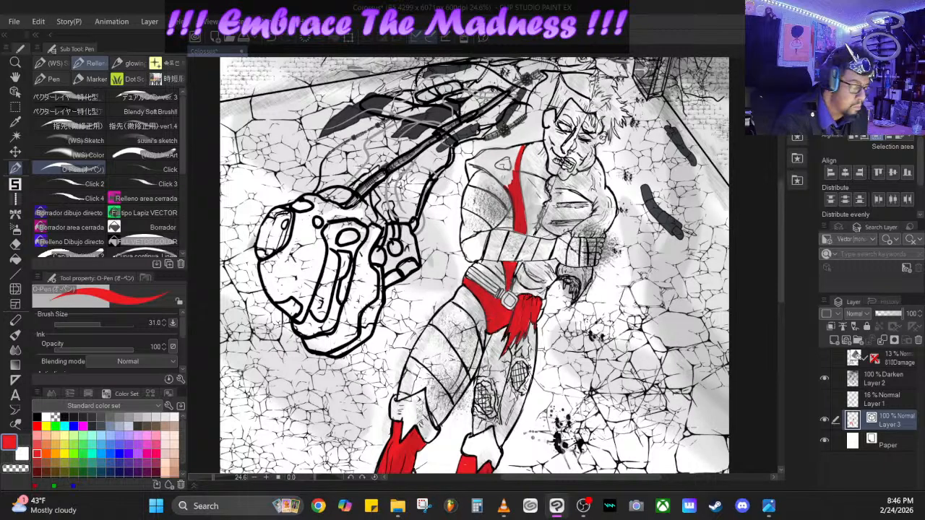
- Set the O-Pen's size to 64.0 and fill the shoulder panel nearer the shell with red around its emblem, undoing the stray collar stroke
left_click_drag(102, 325, 112, 322)
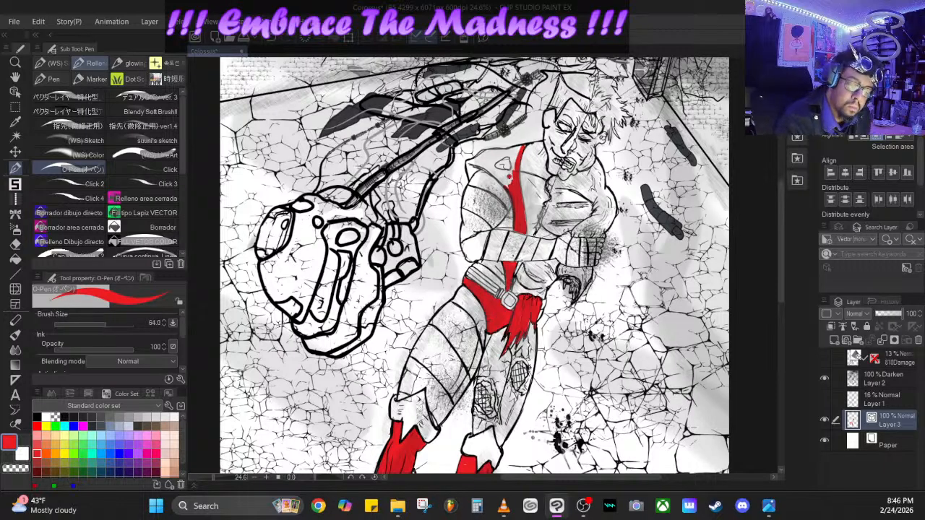
mouse_move(513, 170)
left_mouse_down()
mouse_move(514, 151)
mouse_move(472, 162)
mouse_move(470, 180)
mouse_move(485, 152)
mouse_move(508, 152)
mouse_move(483, 163)
mouse_move(508, 181)
mouse_move(483, 164)
mouse_move(496, 174)
left_mouse_up()
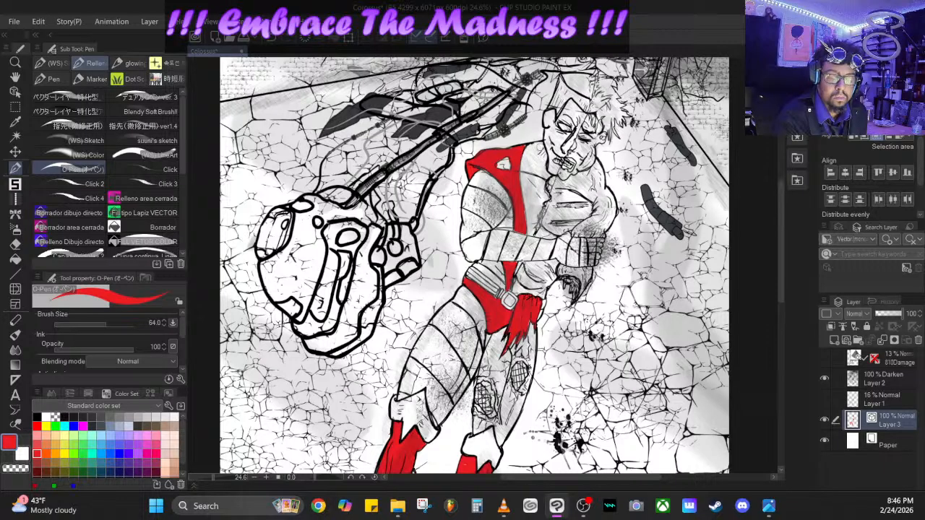
left_click_drag(539, 144, 546, 162)
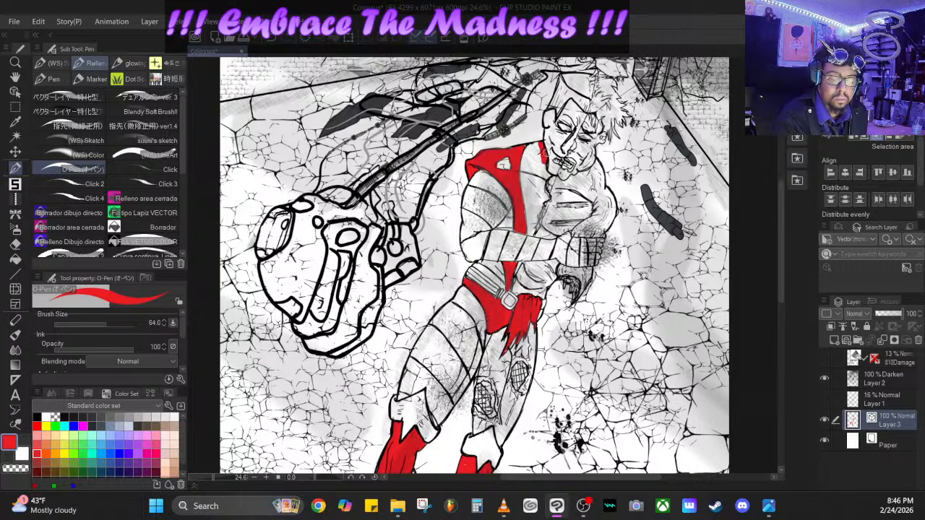
left_click(278, 40)
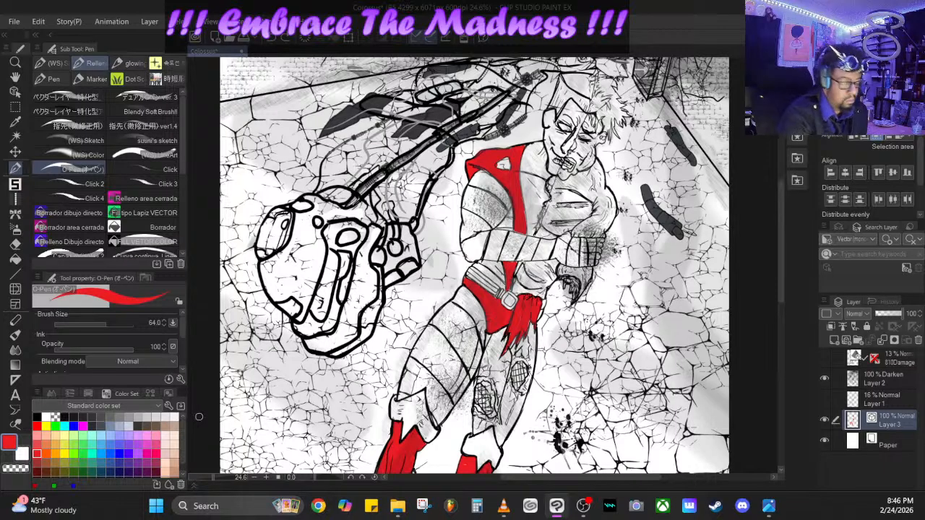
- Switch to yellow and fill the chest panel beside the red strip, plus the sliver just above the belt
left_click(64, 453)
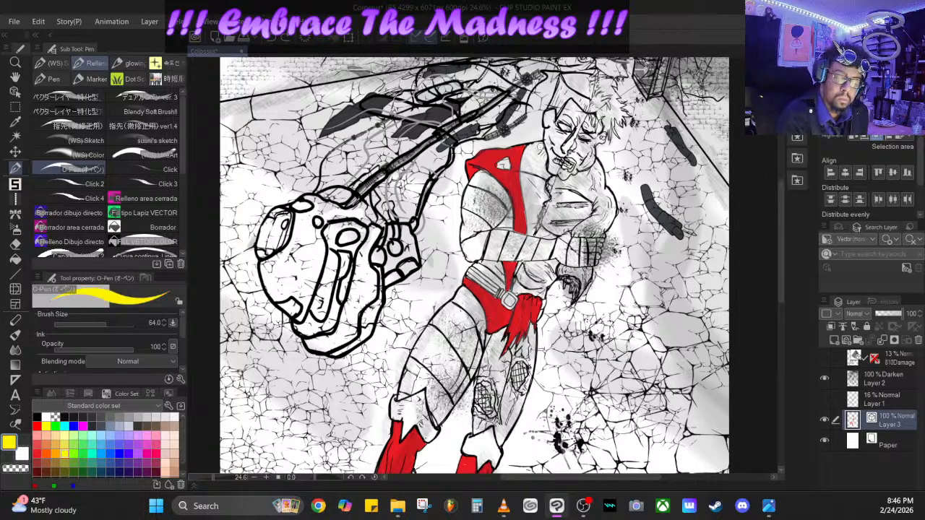
mouse_move(541, 143)
left_mouse_down()
mouse_move(545, 202)
mouse_move(530, 235)
mouse_move(523, 168)
mouse_move(539, 145)
mouse_move(535, 212)
mouse_move(535, 149)
left_mouse_up()
mouse_move(527, 191)
left_mouse_down()
mouse_move(523, 168)
mouse_move(528, 200)
left_mouse_up()
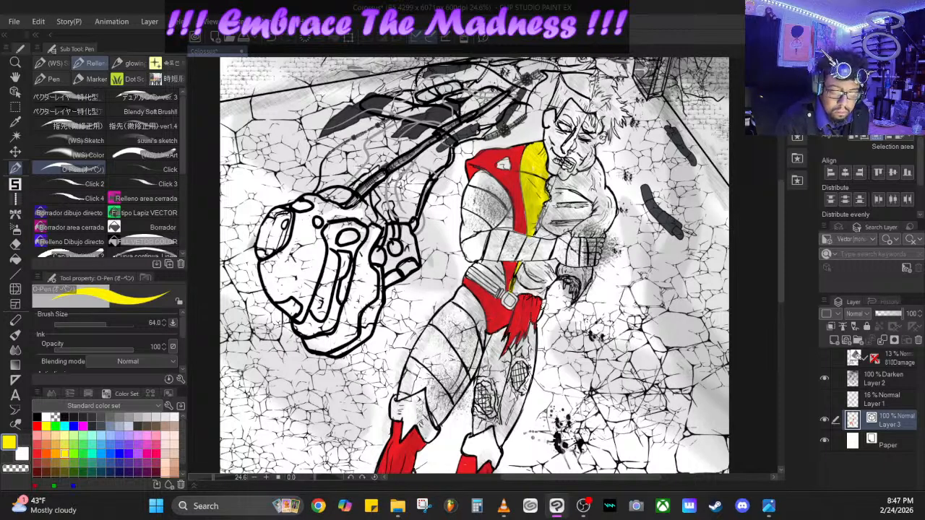
- Switch back to red and touch up the outer edge of the torn cloth at the hip
left_click(38, 453)
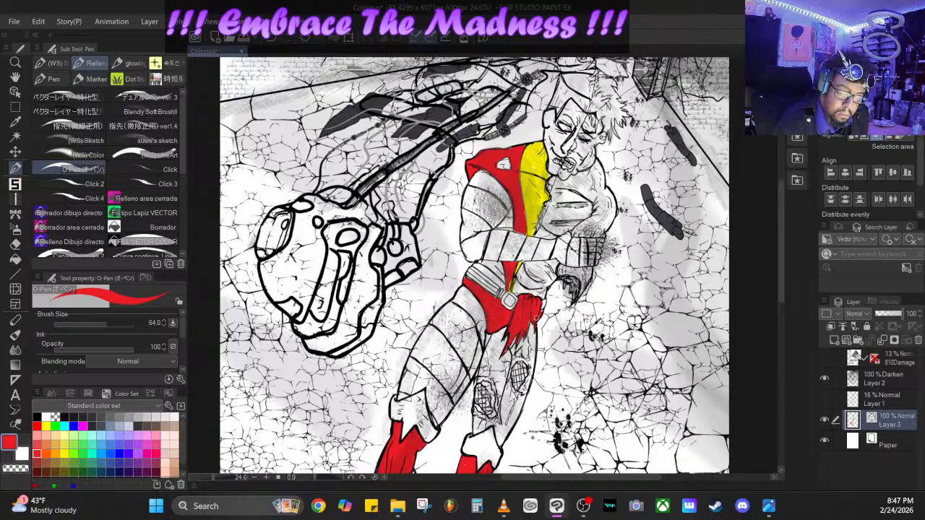
left_click_drag(538, 314, 544, 304)
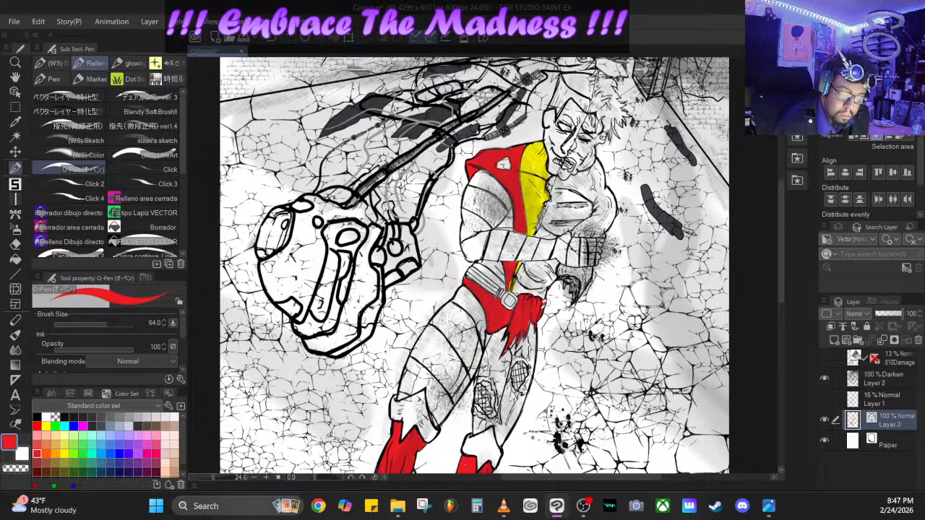
- Switch to a peach skin tone and paint the bare thigh below the torn cloth, leaving its two crosshatched patches unpainted
scroll(179, 444, "down", 1)
left_click(172, 463)
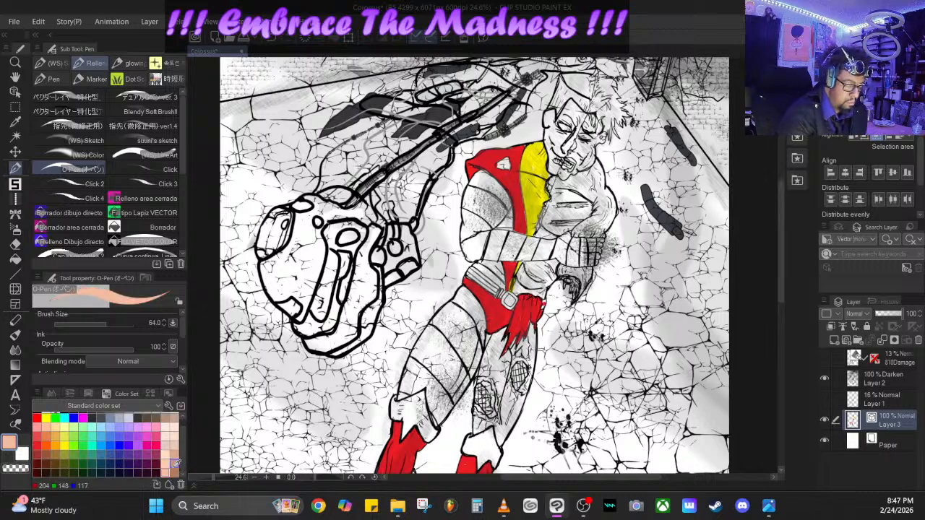
left_click_drag(499, 337, 500, 350)
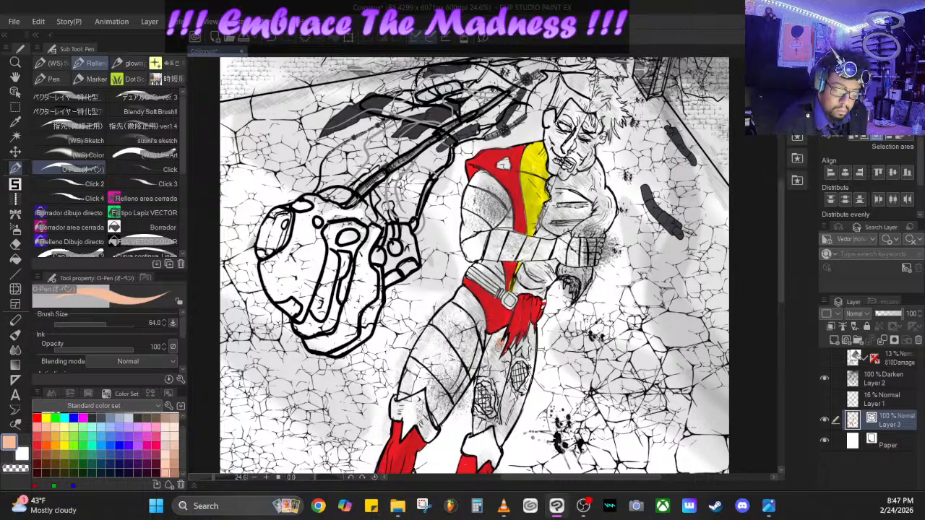
left_click(278, 38)
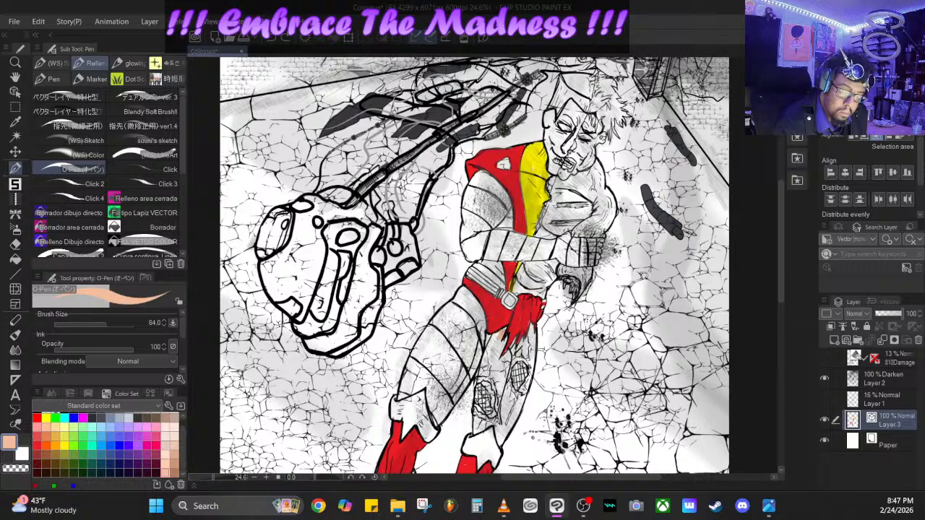
mouse_move(500, 334)
left_mouse_down()
mouse_move(479, 375)
mouse_move(501, 400)
mouse_move(500, 446)
mouse_move(497, 418)
mouse_move(501, 438)
mouse_move(520, 400)
mouse_move(504, 429)
mouse_move(504, 394)
mouse_move(513, 399)
mouse_move(508, 356)
mouse_move(500, 394)
mouse_move(492, 361)
mouse_move(494, 376)
mouse_move(499, 338)
left_mouse_up()
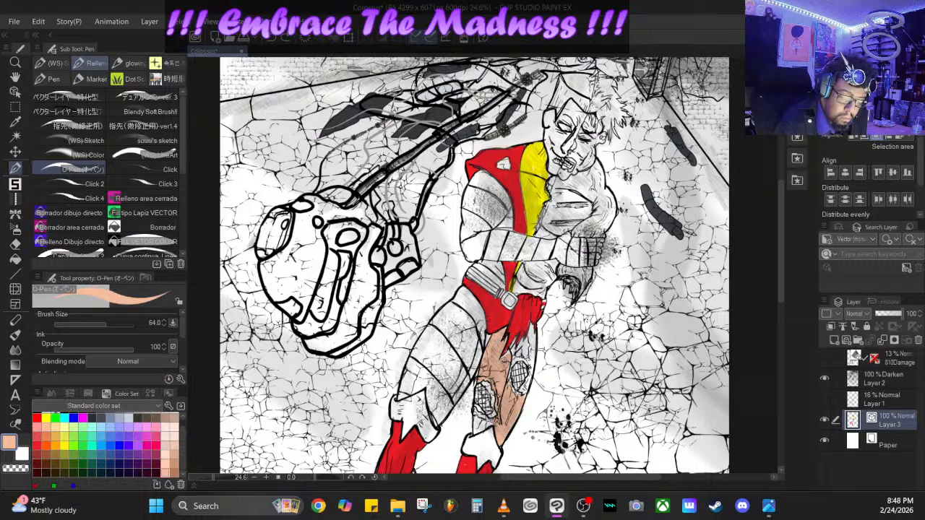
mouse_move(510, 354)
left_mouse_down()
mouse_move(513, 346)
mouse_move(505, 380)
mouse_move(512, 362)
mouse_move(530, 363)
mouse_move(519, 397)
left_mouse_up()
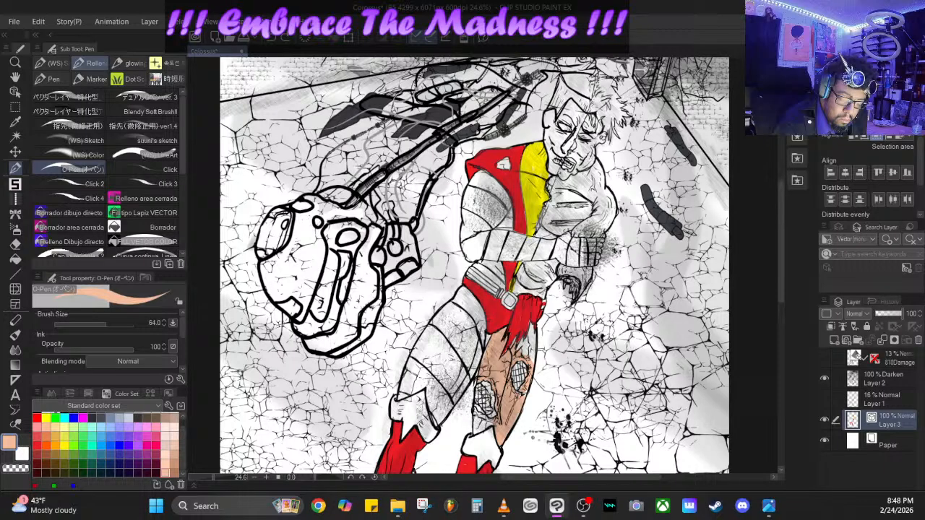
mouse_move(530, 359)
left_mouse_down()
mouse_move(531, 339)
mouse_move(533, 354)
mouse_move(518, 343)
mouse_move(530, 340)
left_mouse_up()
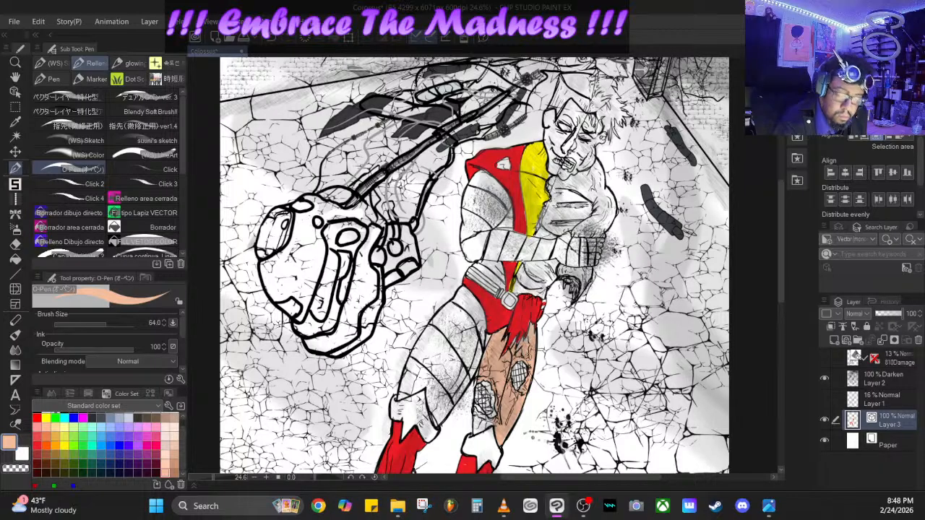
- Paint the bare abdomen, the exposed arm and shoulder, the neck and the unmasked half of the face in the peach skin tone
mouse_move(541, 273)
left_mouse_down()
mouse_move(544, 296)
mouse_move(515, 292)
mouse_move(526, 266)
mouse_move(532, 292)
mouse_move(554, 262)
mouse_move(528, 266)
mouse_move(546, 264)
left_mouse_up()
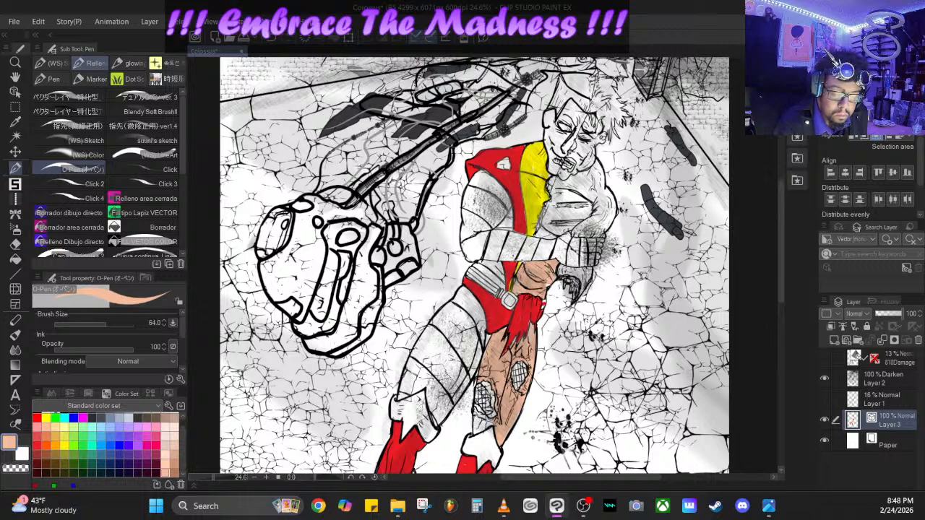
mouse_move(550, 267)
left_mouse_down()
mouse_move(589, 275)
mouse_move(584, 280)
left_mouse_up()
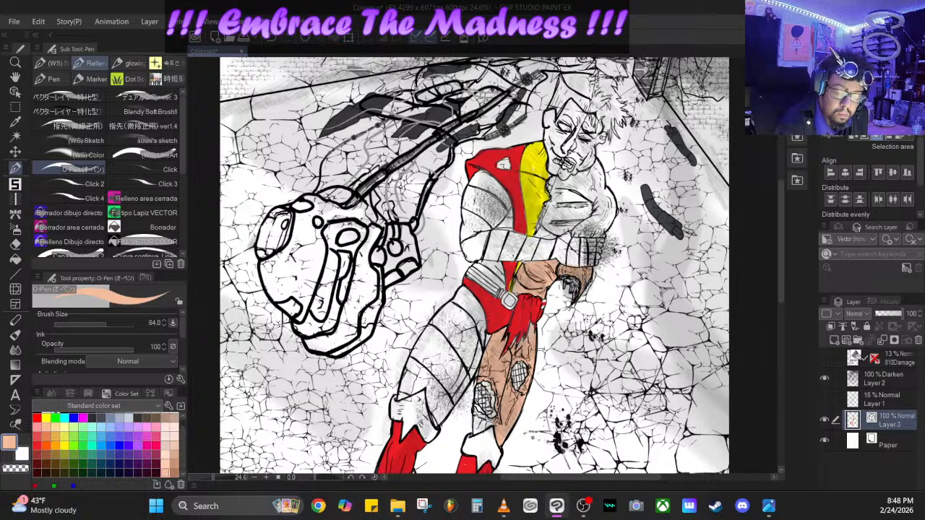
mouse_move(578, 228)
left_mouse_down()
mouse_move(604, 232)
mouse_move(612, 213)
mouse_move(595, 164)
mouse_move(565, 182)
mouse_move(594, 195)
mouse_move(596, 173)
mouse_move(606, 208)
mouse_move(597, 221)
mouse_move(581, 228)
mouse_move(599, 208)
mouse_move(552, 214)
mouse_move(587, 208)
mouse_move(556, 202)
mouse_move(553, 181)
mouse_move(567, 198)
mouse_move(539, 233)
mouse_move(555, 237)
mouse_move(575, 227)
mouse_move(556, 223)
mouse_move(587, 220)
mouse_move(587, 198)
mouse_move(559, 202)
mouse_move(564, 176)
mouse_move(582, 165)
mouse_move(569, 154)
mouse_move(587, 127)
mouse_move(585, 144)
mouse_move(594, 132)
mouse_move(602, 139)
mouse_move(584, 165)
mouse_move(581, 155)
mouse_move(572, 159)
mouse_move(571, 173)
mouse_move(586, 152)
mouse_move(587, 119)
left_mouse_up()
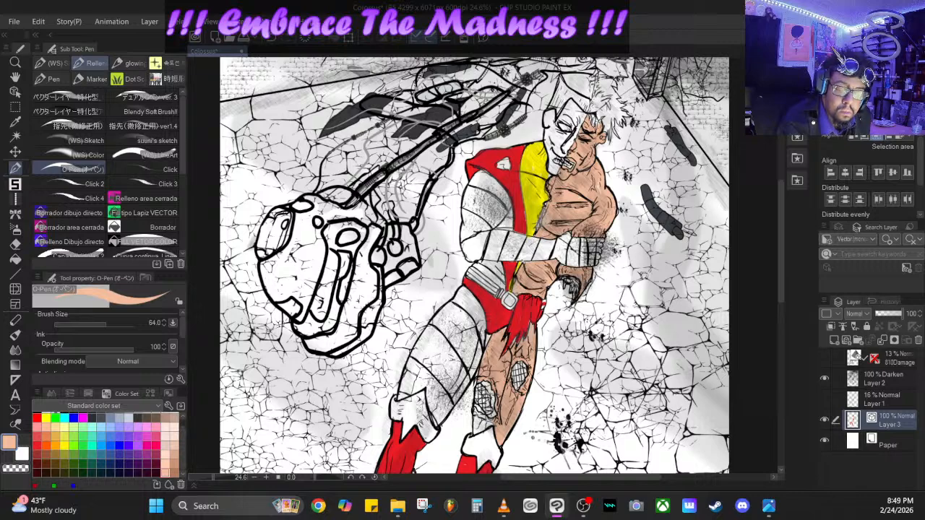
left_click_drag(594, 133, 604, 121)
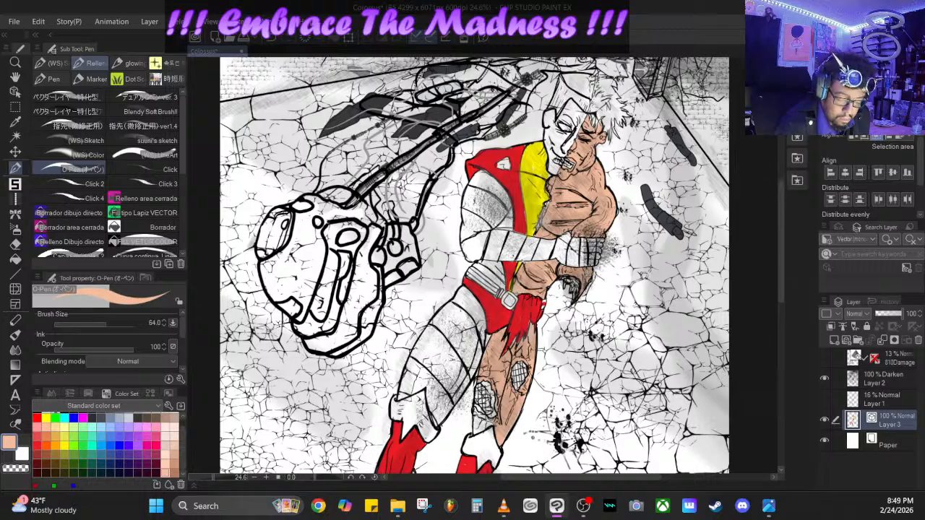
- Fill the remaining skin around the crosshatched patch on the inner thigh just above the boot cuff with peach
mouse_move(495, 420)
left_mouse_down()
mouse_move(481, 429)
mouse_move(477, 421)
left_mouse_up()
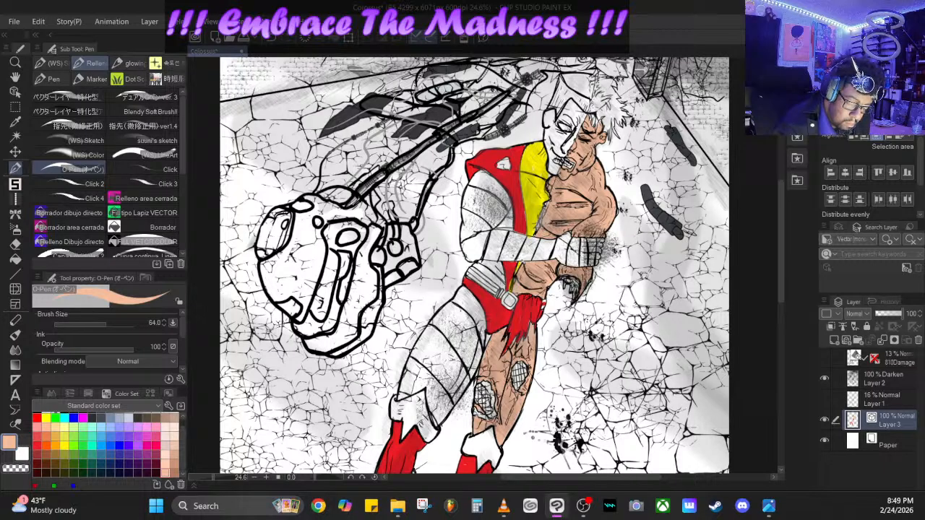
left_click_drag(496, 414, 488, 385)
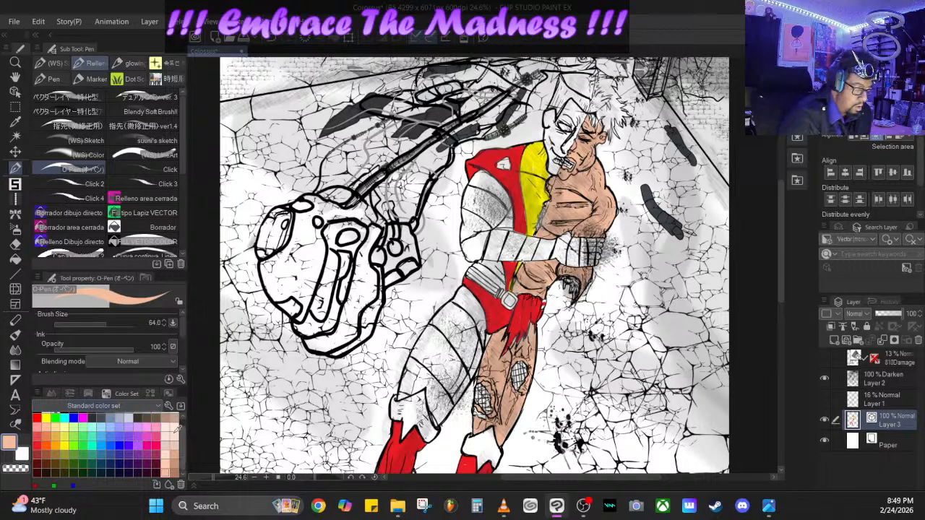
left_click_drag(184, 454, 185, 434)
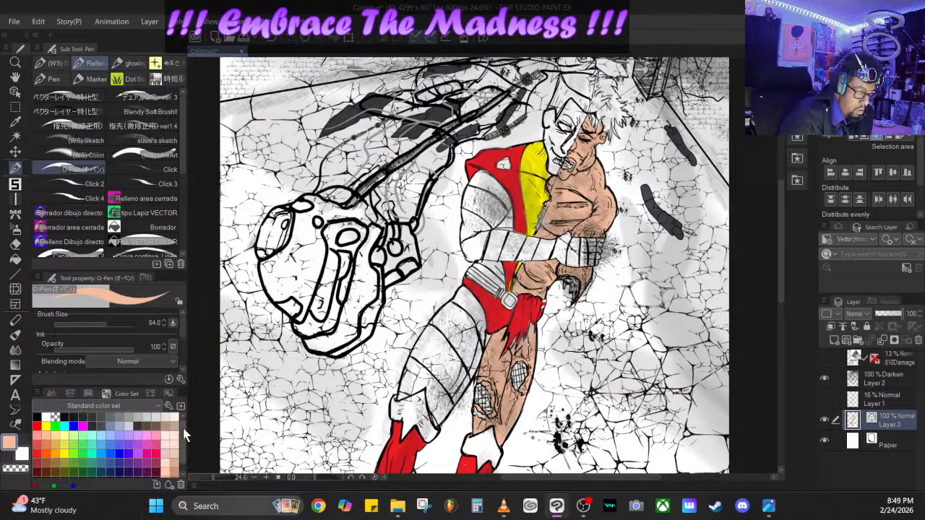
left_click(129, 425)
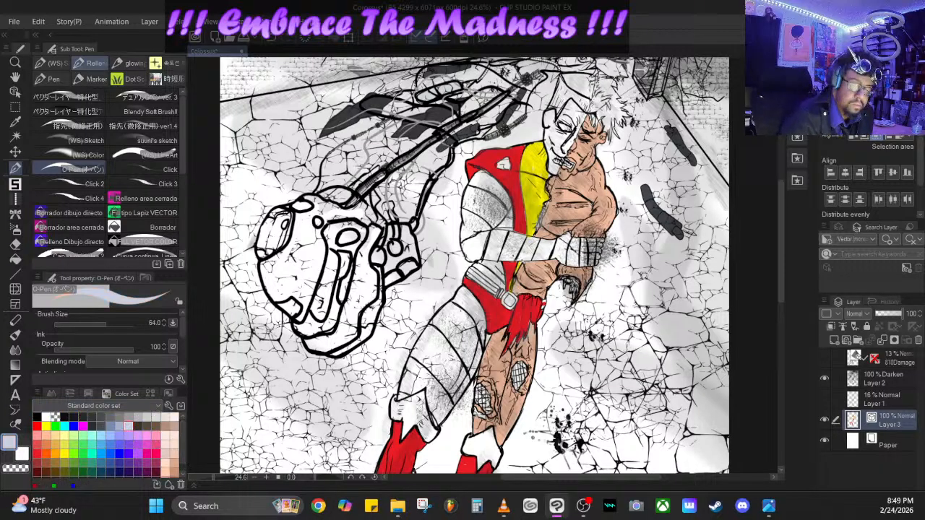
mouse_move(492, 187)
left_mouse_down()
mouse_move(484, 228)
mouse_move(504, 204)
mouse_move(488, 226)
mouse_move(502, 214)
mouse_move(492, 182)
mouse_move(502, 200)
mouse_move(497, 185)
mouse_move(480, 180)
mouse_move(479, 226)
mouse_move(474, 182)
mouse_move(470, 258)
mouse_move(477, 237)
mouse_move(483, 253)
mouse_move(486, 227)
left_mouse_up()
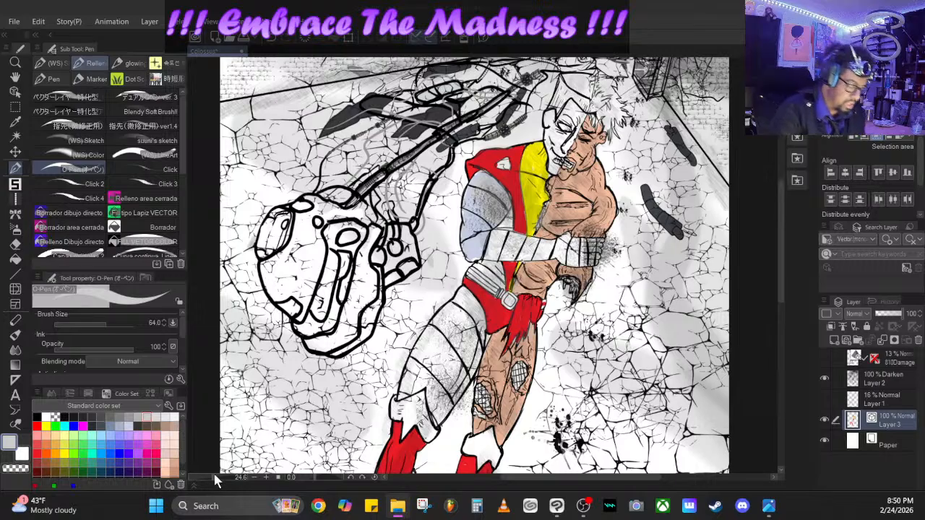
- Paint the armored arm and its banded forearm, the metal half of the face and the armored thigh in light gray
left_click_drag(215, 476, 211, 477)
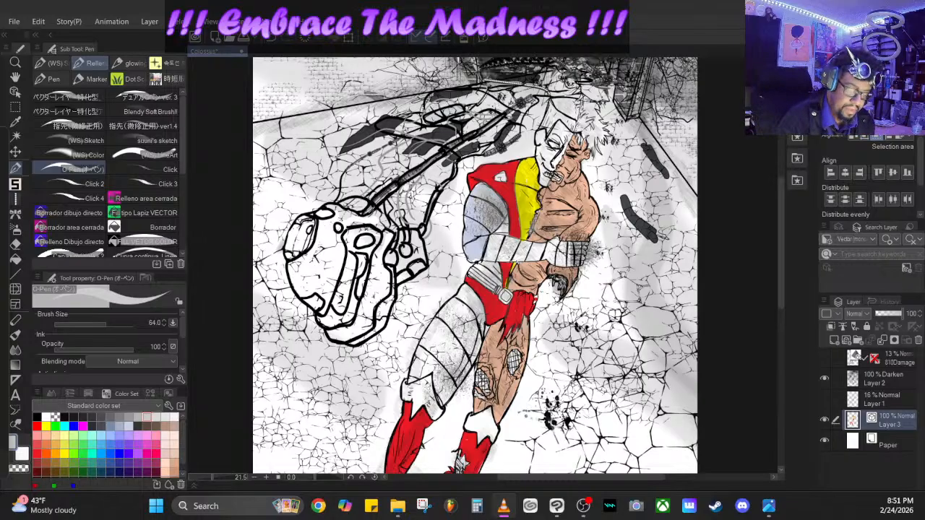
left_click(481, 196)
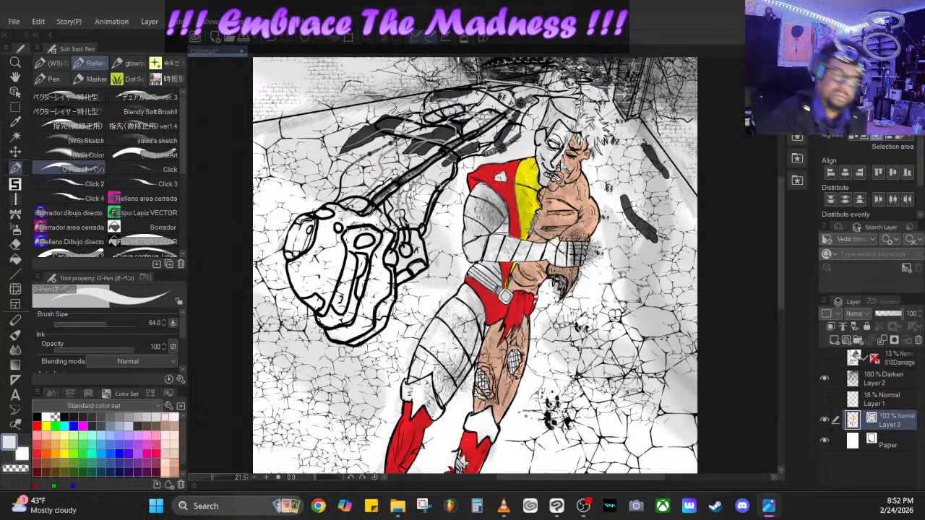
left_click(568, 143)
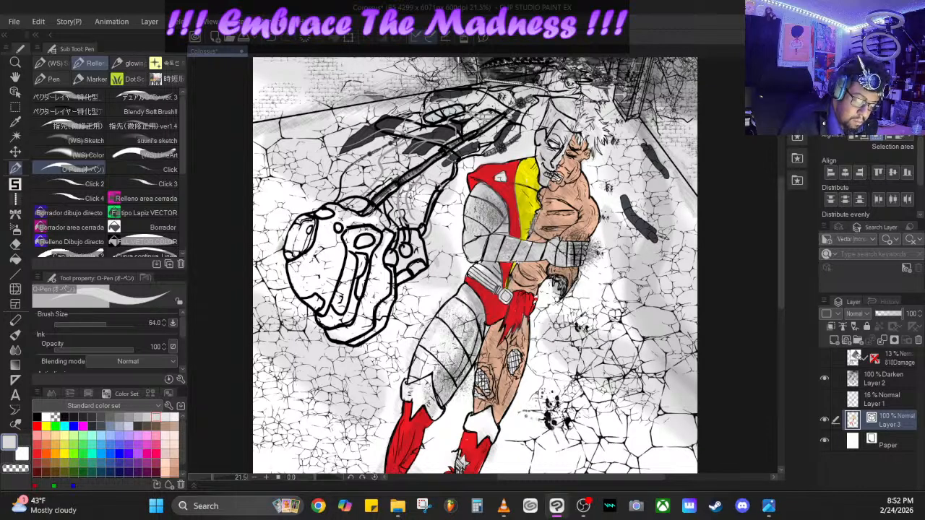
mouse_move(452, 358)
left_mouse_down()
mouse_move(444, 320)
mouse_move(469, 296)
mouse_move(458, 373)
mouse_move(473, 360)
mouse_move(460, 350)
mouse_move(413, 377)
mouse_move(432, 323)
mouse_move(427, 372)
mouse_move(418, 368)
mouse_move(426, 364)
left_mouse_up()
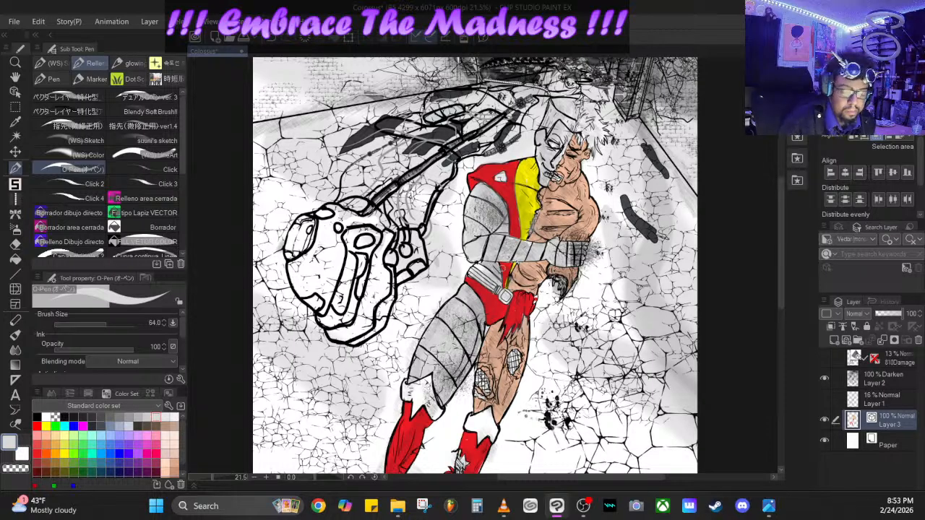
- Paint the waist area around the belt bands red and the small badge on the red shoulder piece light gray
left_click(37, 454)
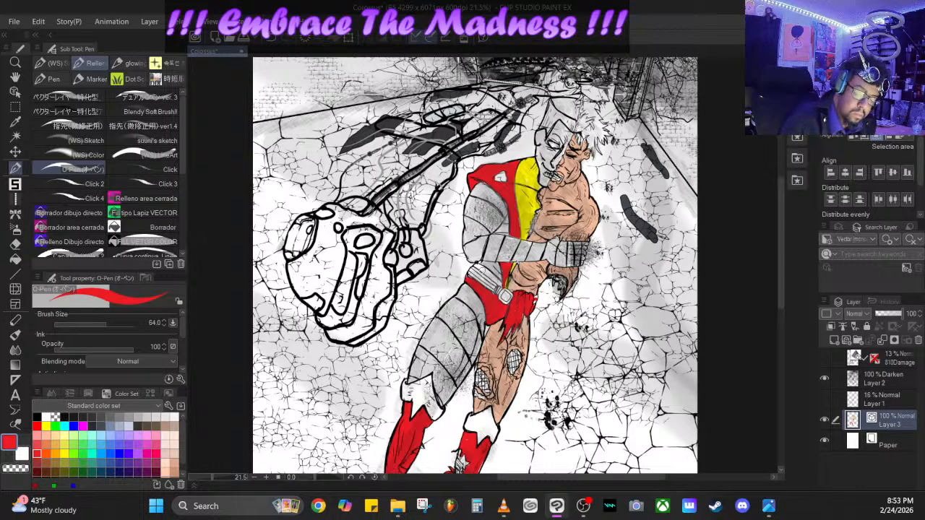
left_click_drag(474, 264, 495, 280)
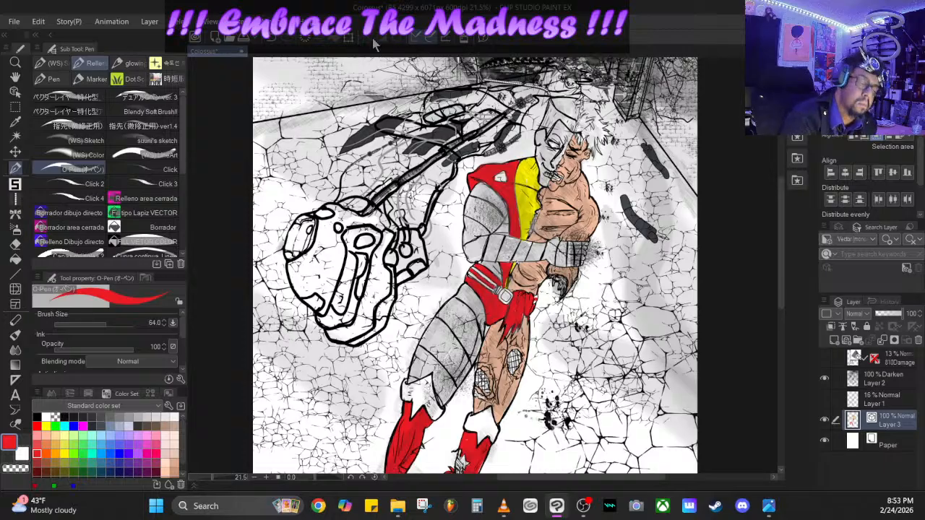
left_click(271, 38)
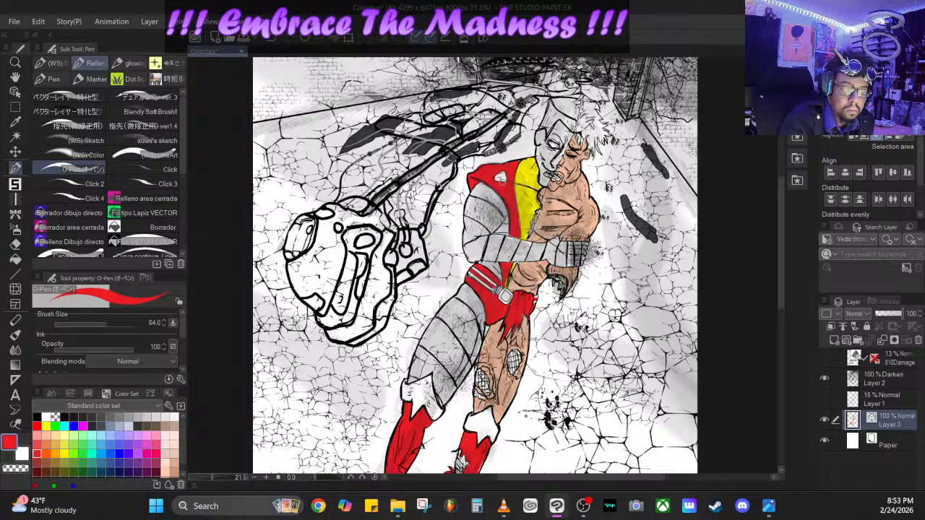
left_click(147, 417)
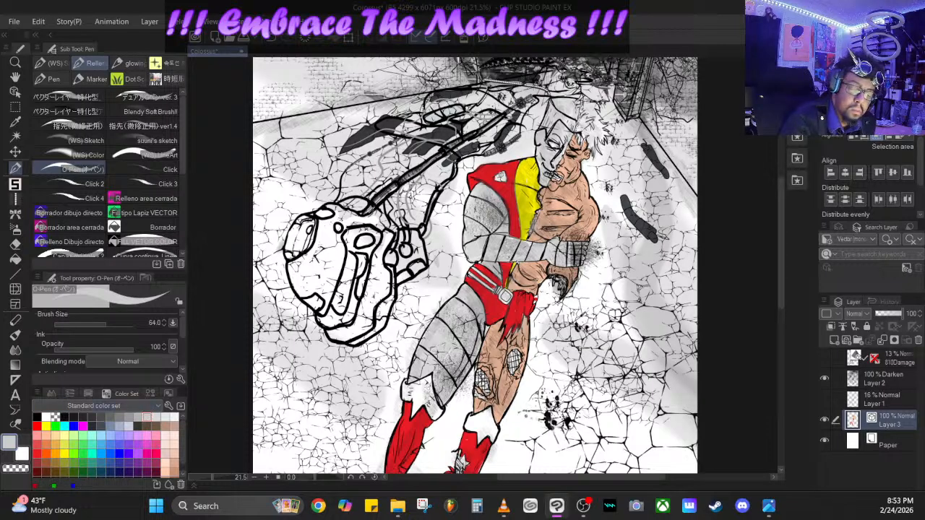
left_click_drag(498, 177, 502, 176)
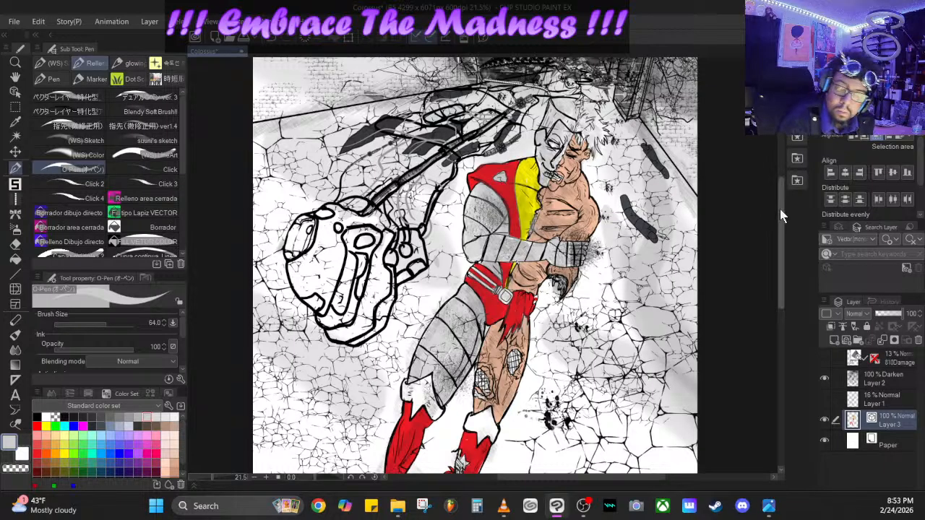
- Switch to yellow and fill the pointed cuffs of both red boots
left_click_drag(781, 206, 780, 261)
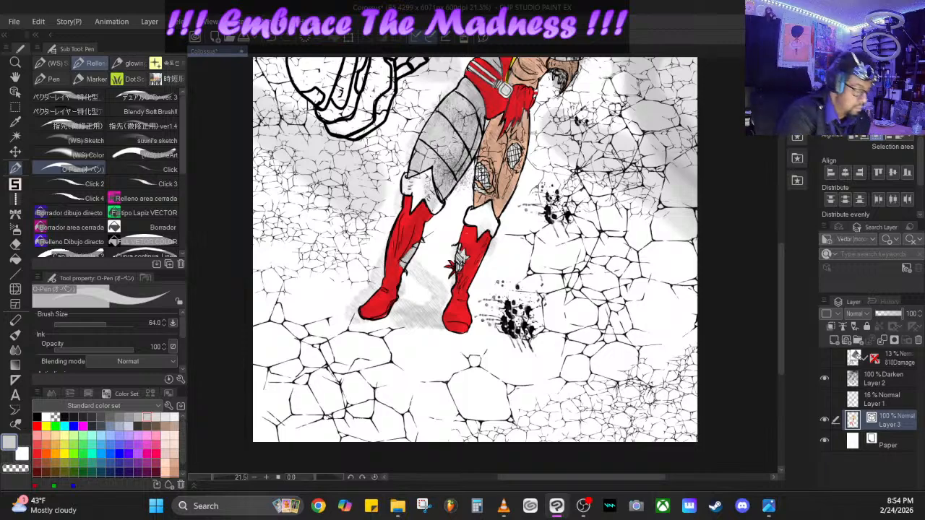
left_click(65, 454)
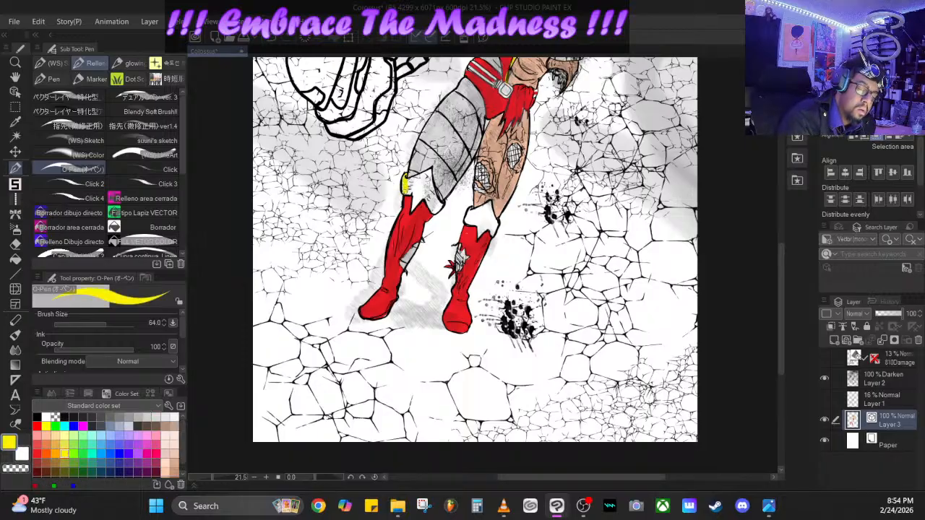
left_click_drag(409, 189, 415, 199)
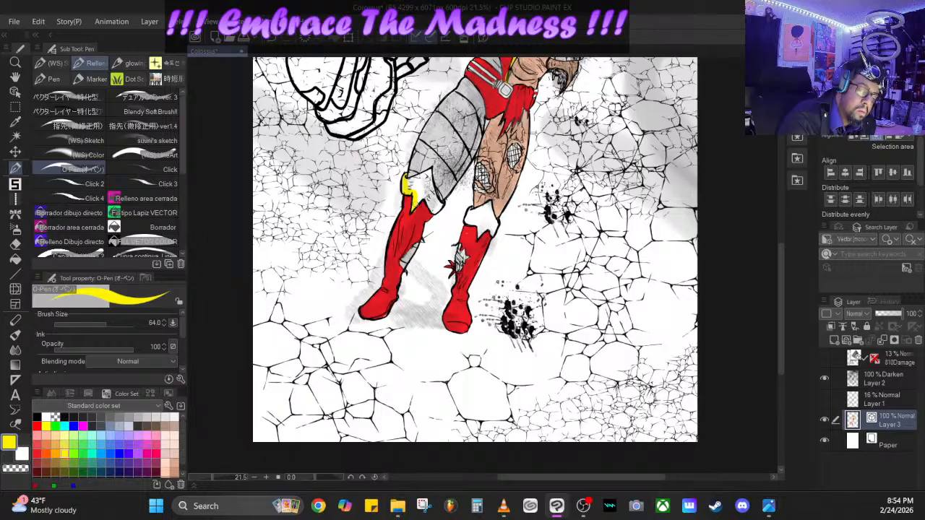
mouse_move(411, 190)
left_mouse_down()
mouse_move(429, 172)
mouse_move(417, 201)
mouse_move(424, 179)
mouse_move(438, 211)
mouse_move(430, 182)
left_mouse_up()
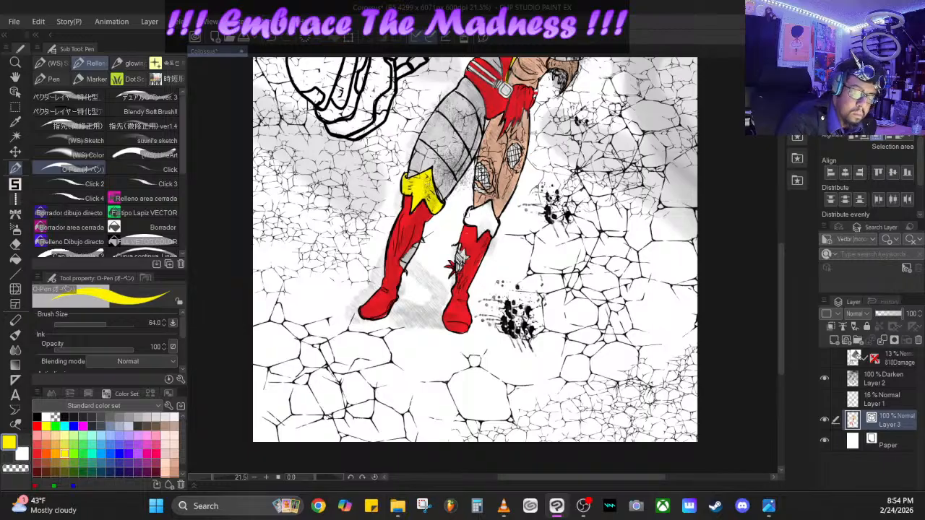
mouse_move(467, 215)
left_mouse_down()
mouse_move(481, 231)
mouse_move(475, 213)
mouse_move(490, 207)
mouse_move(493, 233)
mouse_move(478, 215)
left_mouse_up()
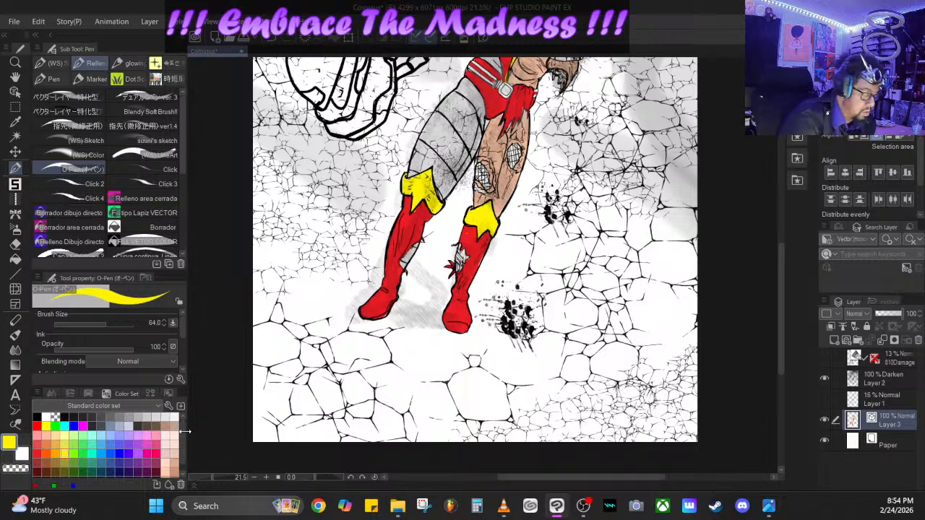
- Fill the skin inside the tear of the bare leg's boot with peach and the two crosshatched thigh patches with dark red
left_click_drag(181, 430, 182, 442)
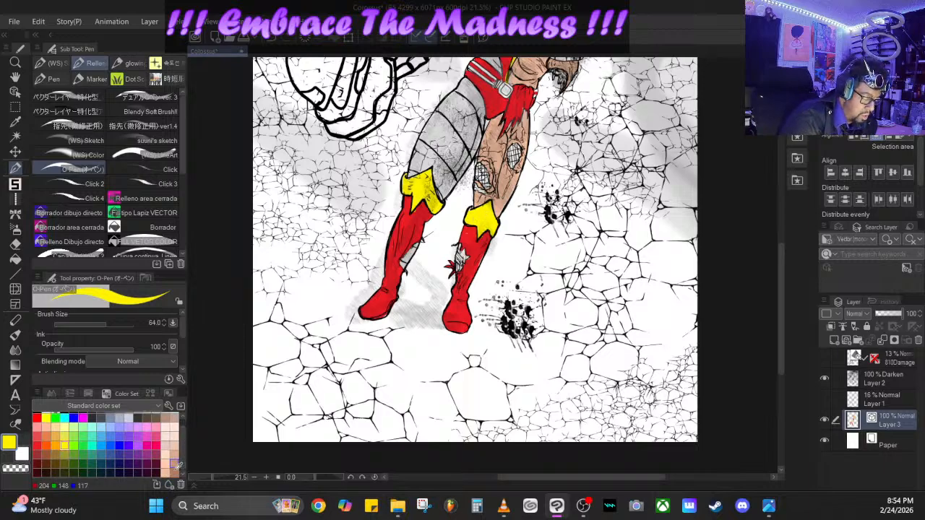
left_click(165, 464)
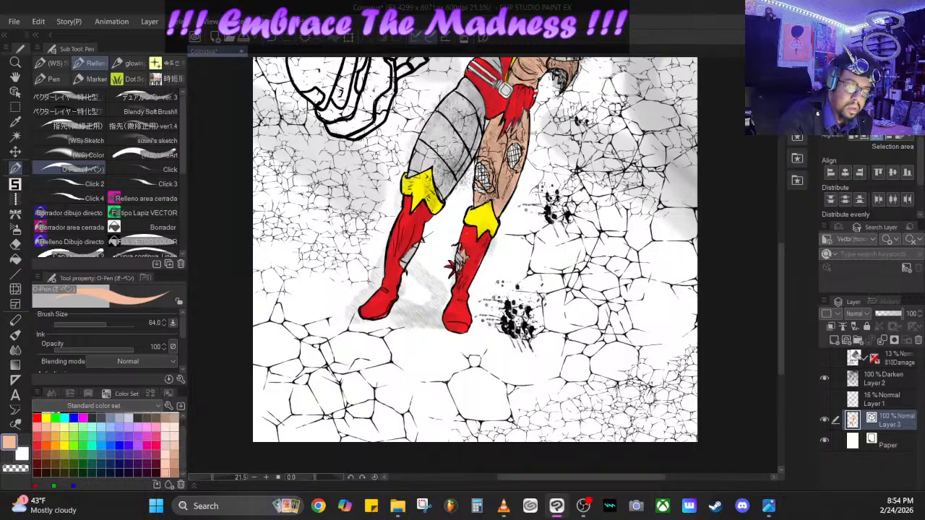
left_click(38, 454)
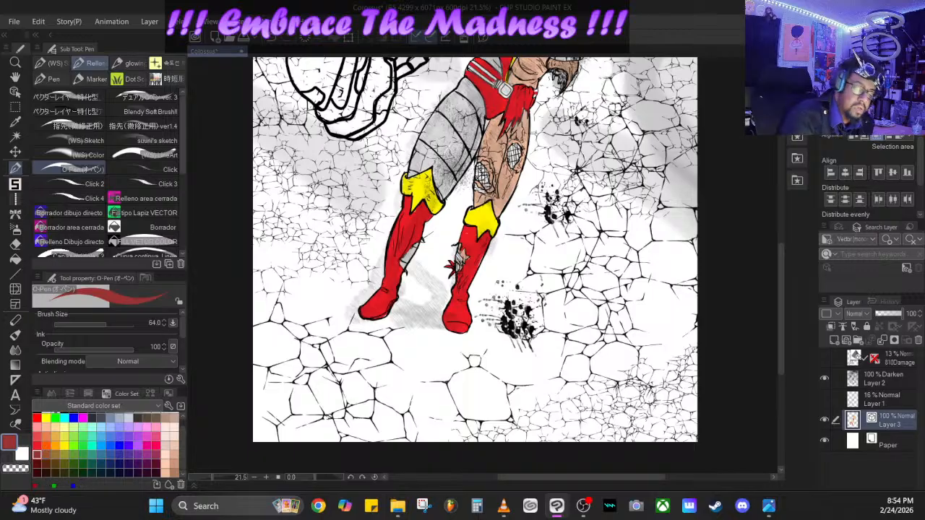
left_click_drag(484, 169, 484, 176)
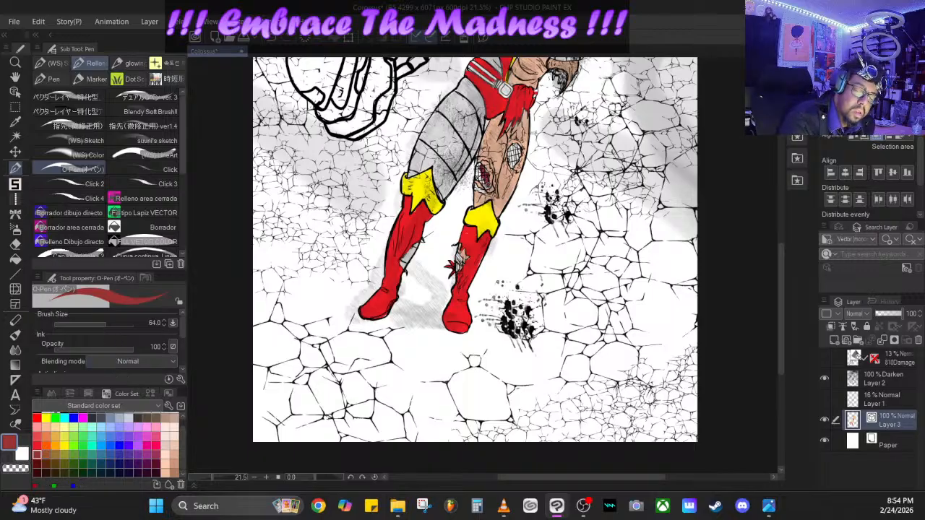
left_click_drag(479, 181, 477, 169)
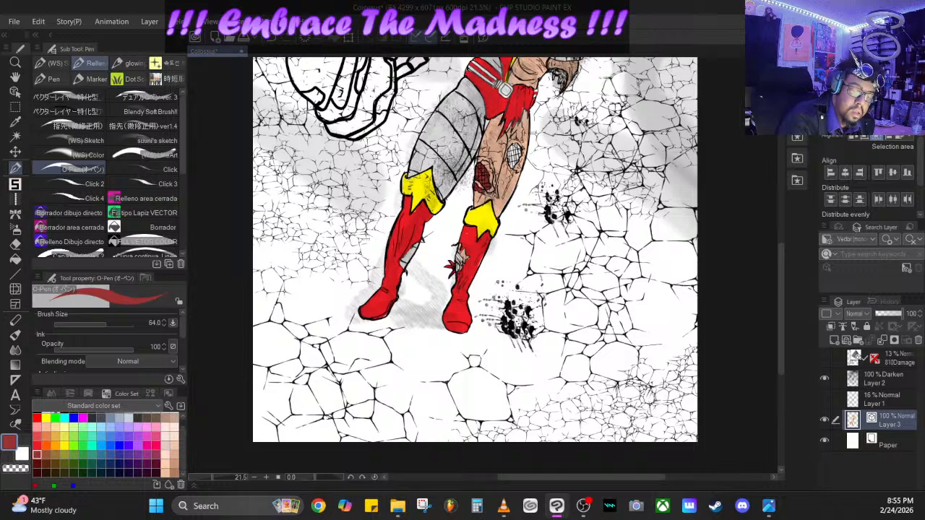
left_click_drag(512, 149, 511, 160)
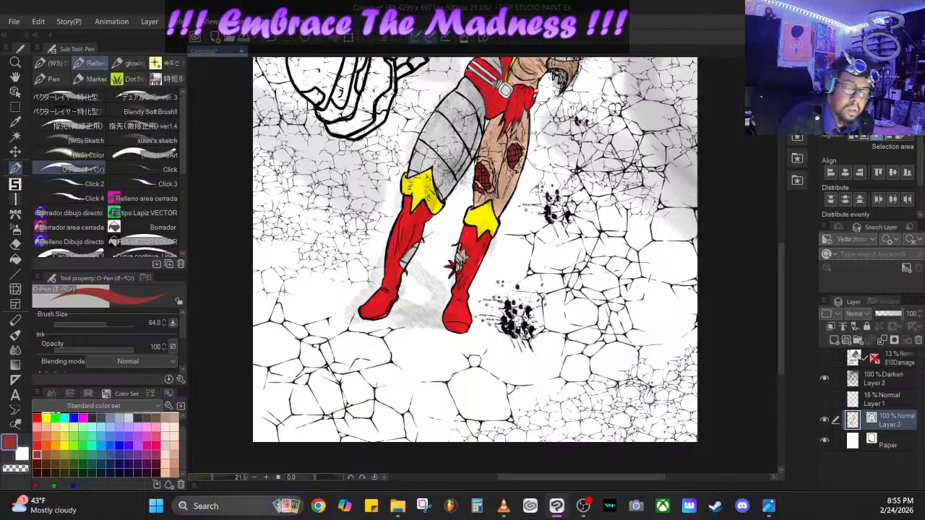
- Paint the torn area below the crossed forearm, the gash across the bare upper body and the boot tear's scratches dark red
left_click_drag(783, 251, 781, 196)
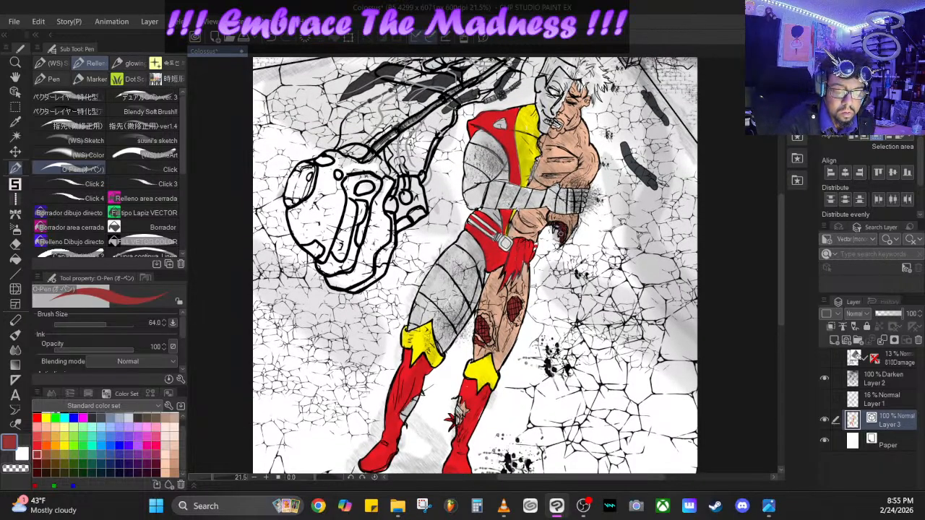
left_click_drag(559, 232, 554, 226)
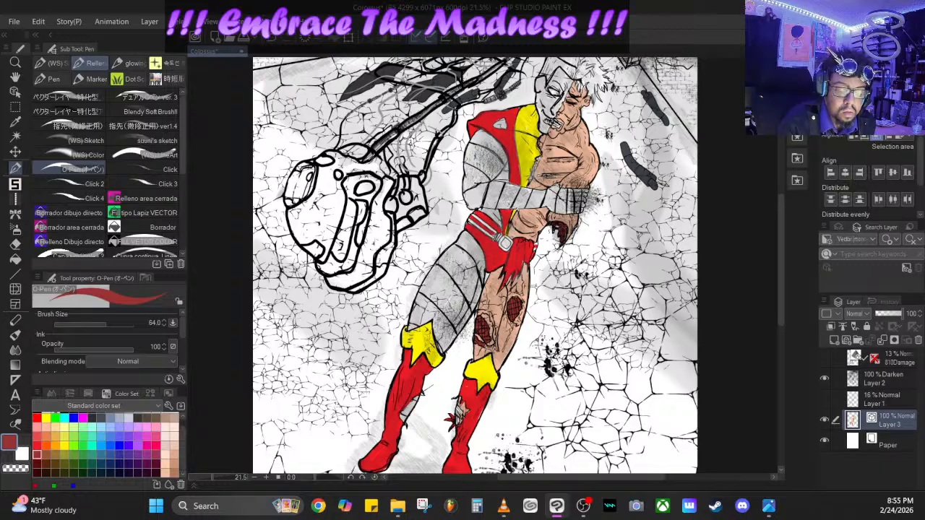
mouse_move(544, 176)
left_mouse_down()
mouse_move(567, 175)
mouse_move(563, 161)
mouse_move(575, 159)
left_mouse_up()
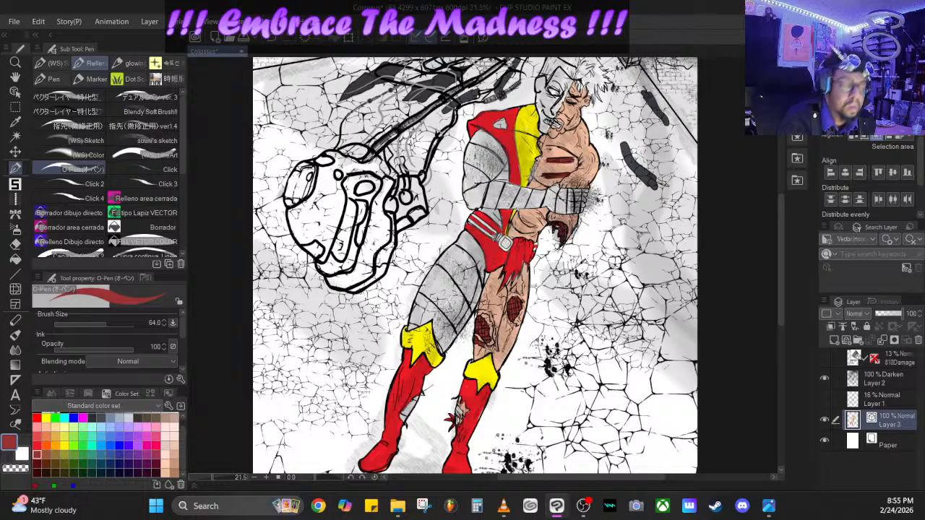
left_click(284, 37)
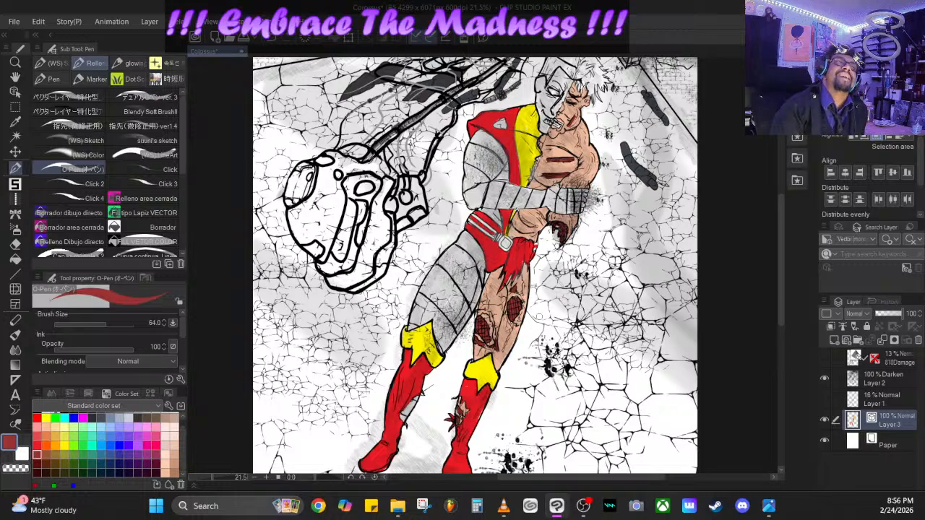
- Switch to blue-gray, enlarge the brush to 140.3 and fill the mechanical shell's body, leaving its recessed central panel unpainted
left_click_drag(211, 476, 214, 479)
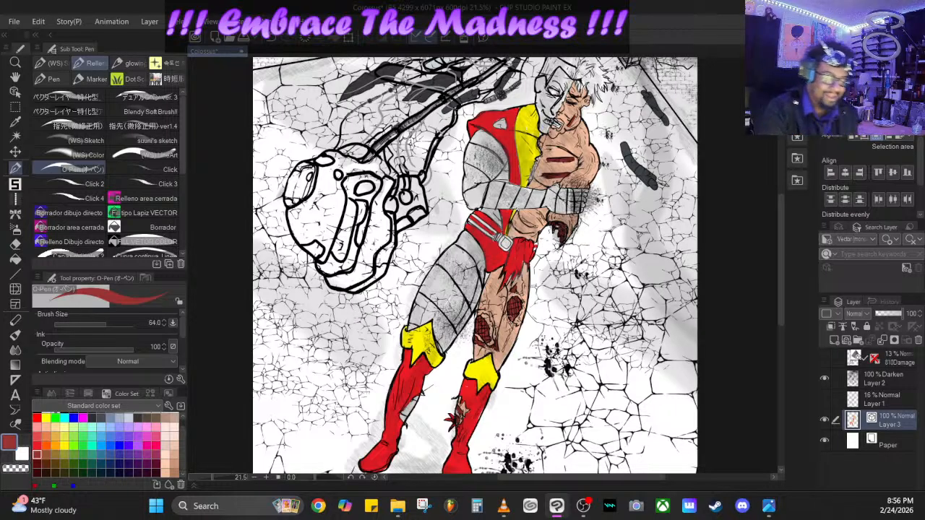
scroll(115, 421, "up", 1)
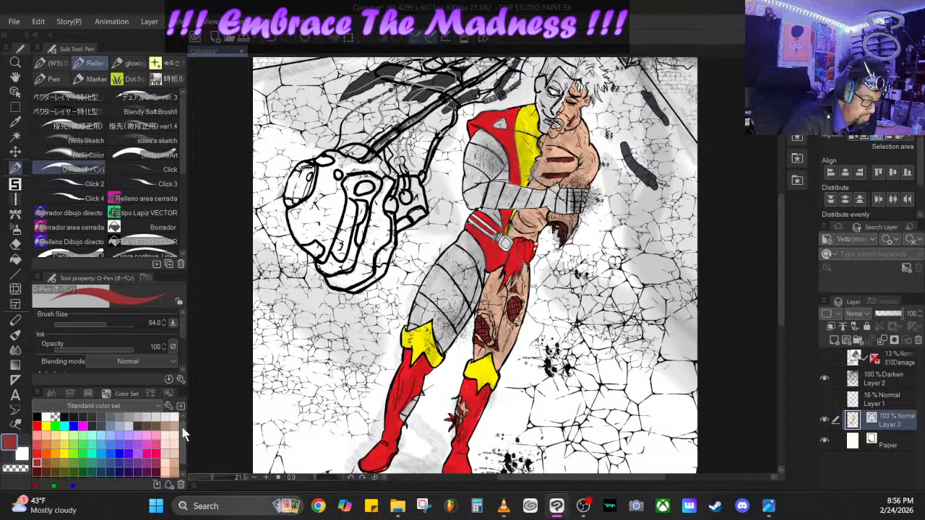
left_click(112, 424)
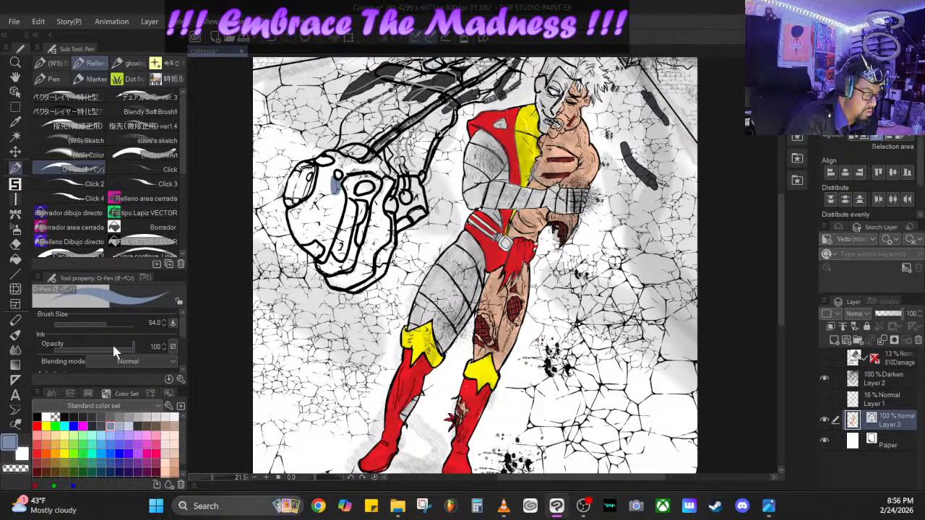
left_click(110, 322)
mouse_move(329, 176)
left_mouse_down()
mouse_move(318, 189)
mouse_move(334, 167)
mouse_move(316, 211)
mouse_move(324, 263)
mouse_move(296, 221)
mouse_move(312, 165)
mouse_move(297, 170)
mouse_move(286, 195)
mouse_move(293, 230)
mouse_move(311, 242)
mouse_move(310, 175)
mouse_move(312, 189)
mouse_move(340, 155)
mouse_move(366, 153)
mouse_move(340, 177)
mouse_move(339, 156)
mouse_move(312, 171)
mouse_move(323, 180)
mouse_move(331, 248)
mouse_move(344, 166)
mouse_move(374, 166)
mouse_move(388, 179)
mouse_move(374, 160)
mouse_move(391, 180)
mouse_move(361, 270)
mouse_move(347, 285)
mouse_move(329, 282)
mouse_move(354, 287)
mouse_move(383, 258)
mouse_move(402, 181)
mouse_move(417, 186)
mouse_move(422, 209)
mouse_move(404, 221)
mouse_move(404, 195)
mouse_move(388, 214)
mouse_move(373, 202)
mouse_move(360, 258)
mouse_move(367, 269)
left_mouse_up()
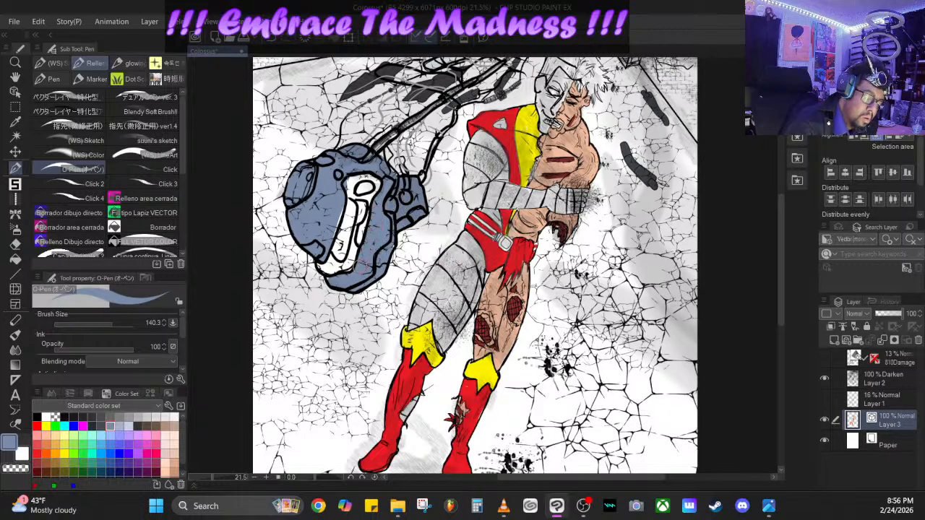
left_click_drag(352, 185, 336, 232)
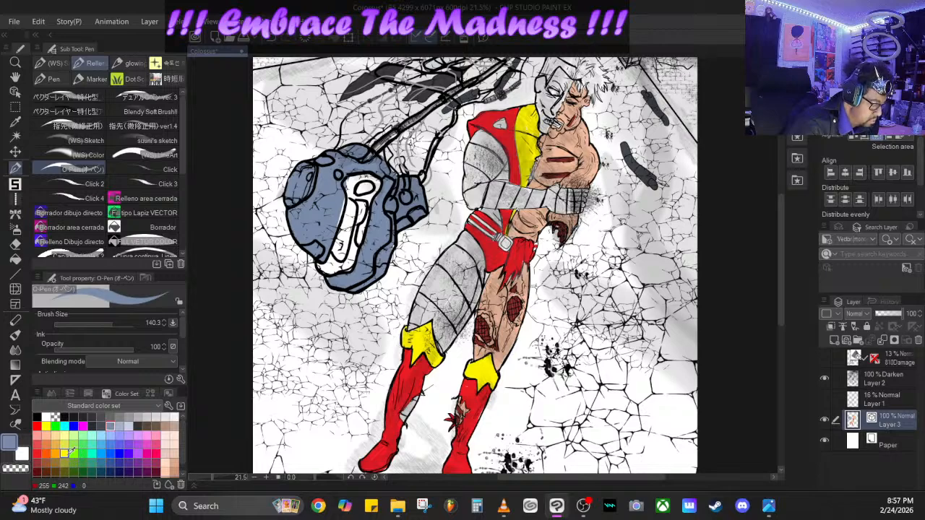
- Paint the lower part of the shell's recessed panel dark gray and a few small details on the shell near-white
left_click(110, 417)
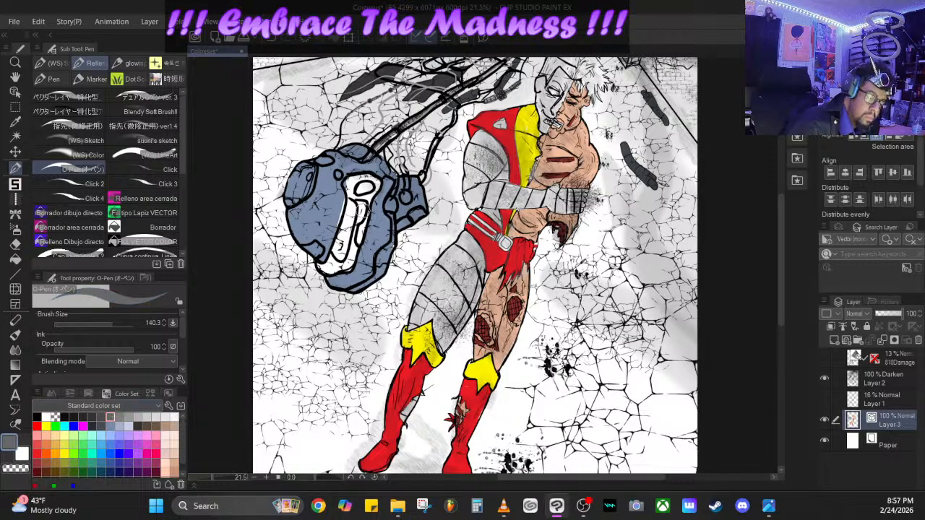
mouse_move(353, 205)
left_mouse_down()
mouse_move(338, 258)
mouse_move(322, 267)
mouse_move(352, 255)
mouse_move(359, 208)
mouse_move(332, 266)
mouse_move(354, 246)
left_mouse_up()
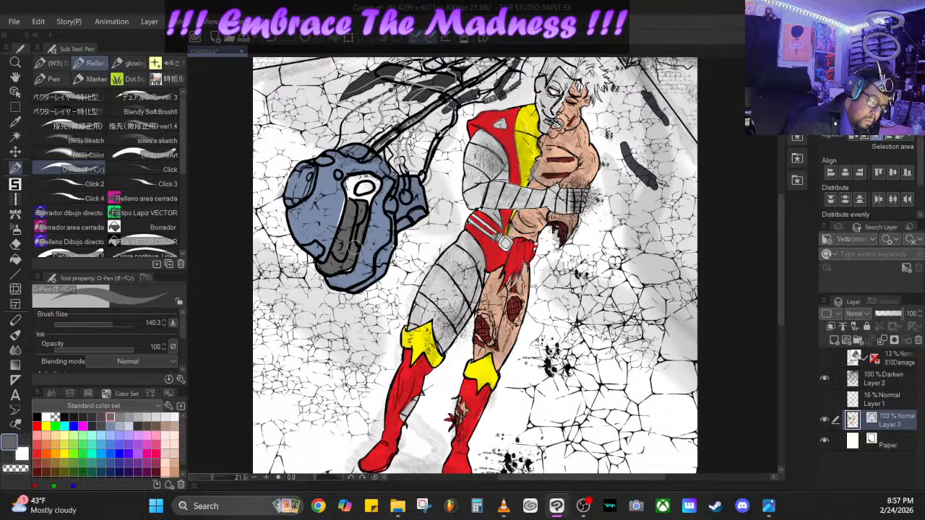
left_click(174, 417)
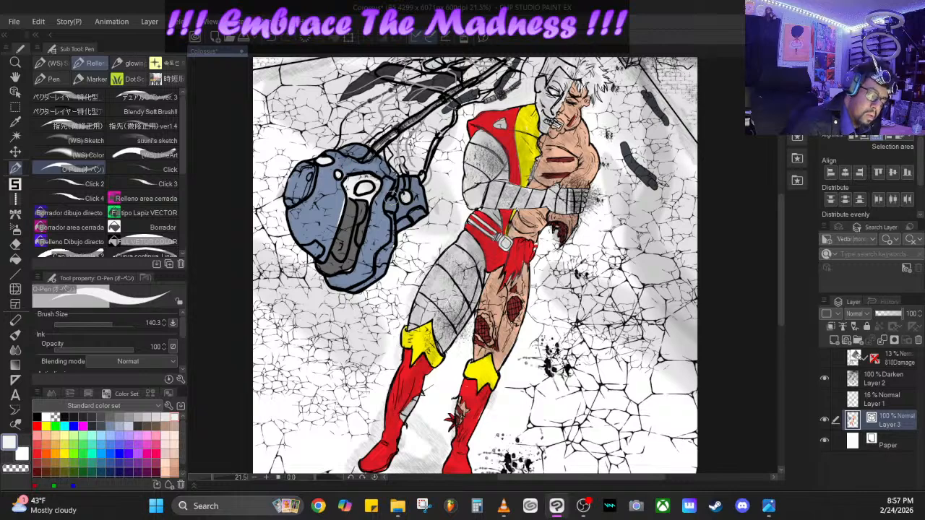
- Switch to brown, lower the brush opacity to 55 and tint the rubble at the corridor's far end
left_click_drag(779, 242, 783, 200)
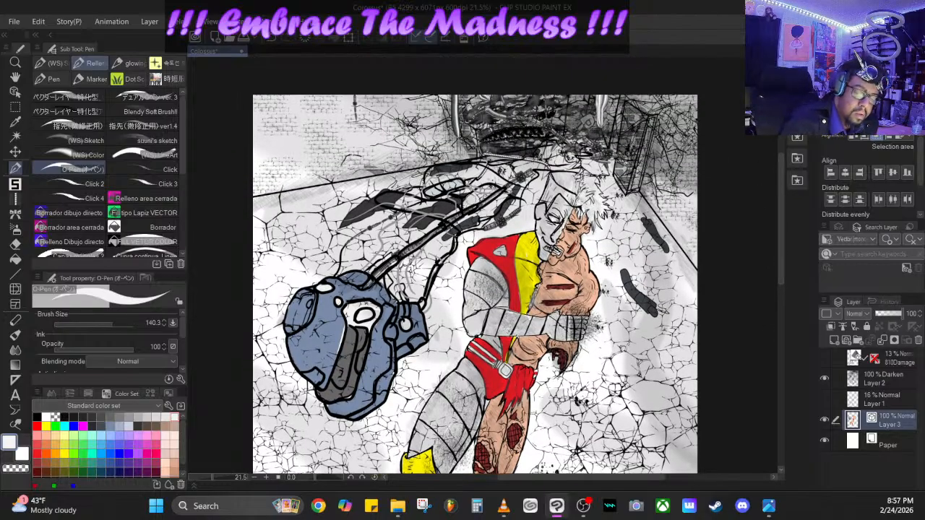
left_click(67, 415)
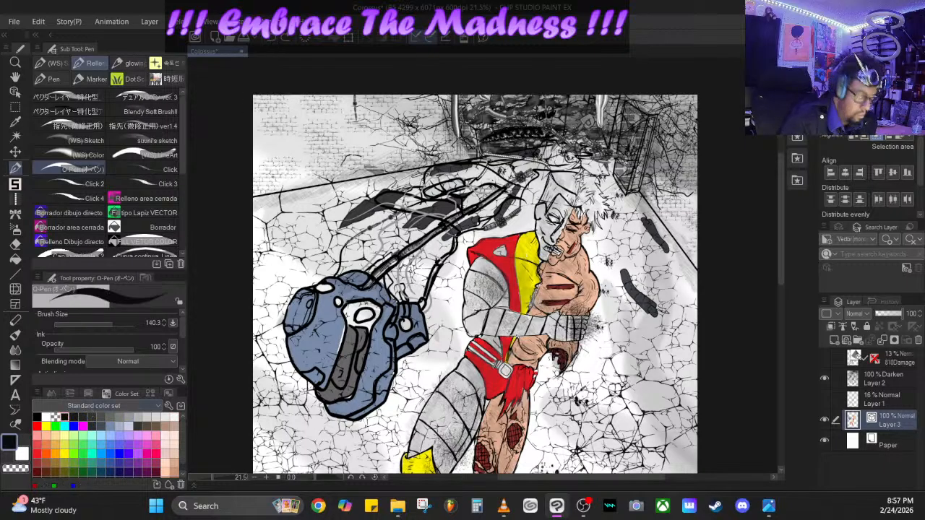
left_click(63, 456)
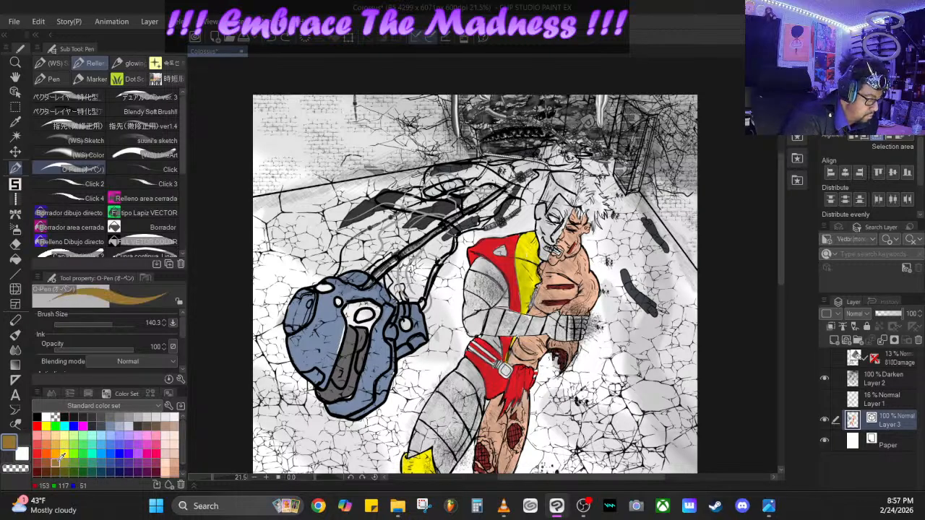
left_click_drag(110, 350, 96, 347)
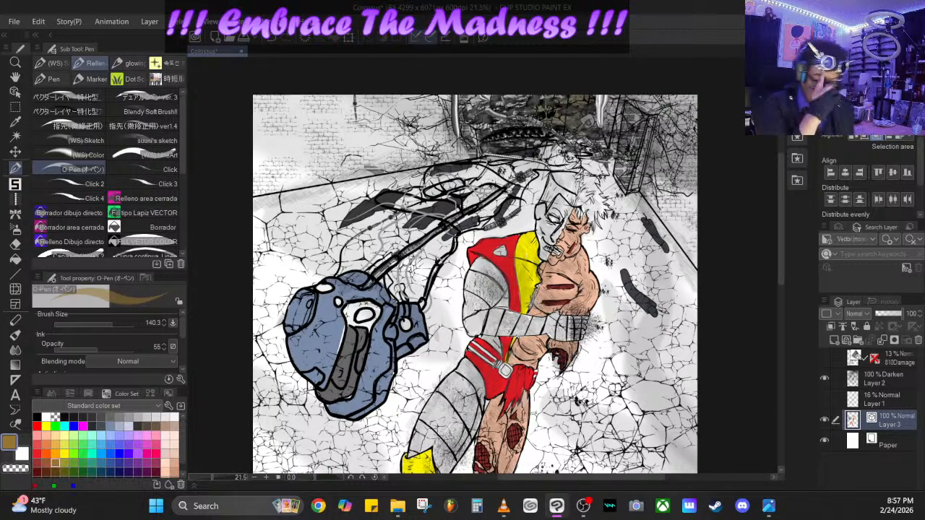
- Paint the corridor's far opening and its edges orange at opacity 55, and glaze it with yellow at opacity 44
left_click(62, 444)
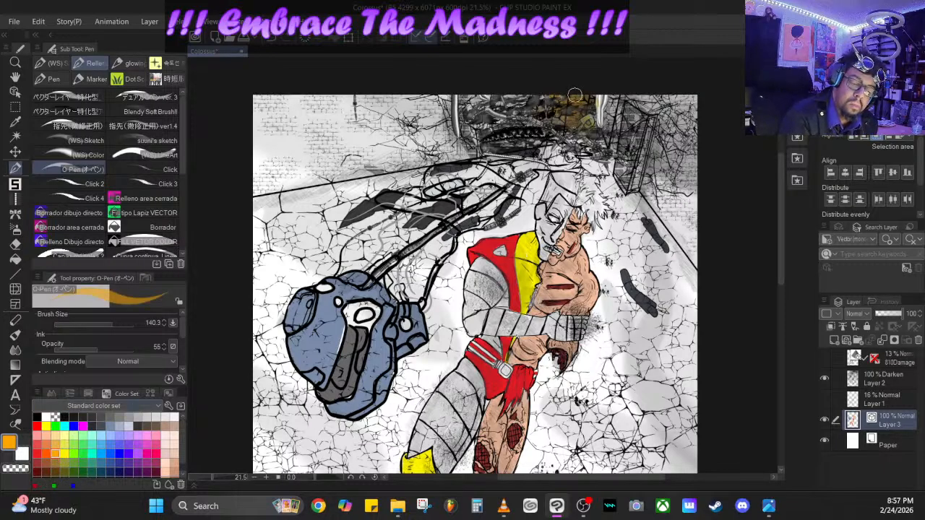
mouse_move(479, 139)
left_mouse_down()
mouse_move(463, 105)
mouse_move(460, 137)
mouse_move(454, 99)
left_mouse_up()
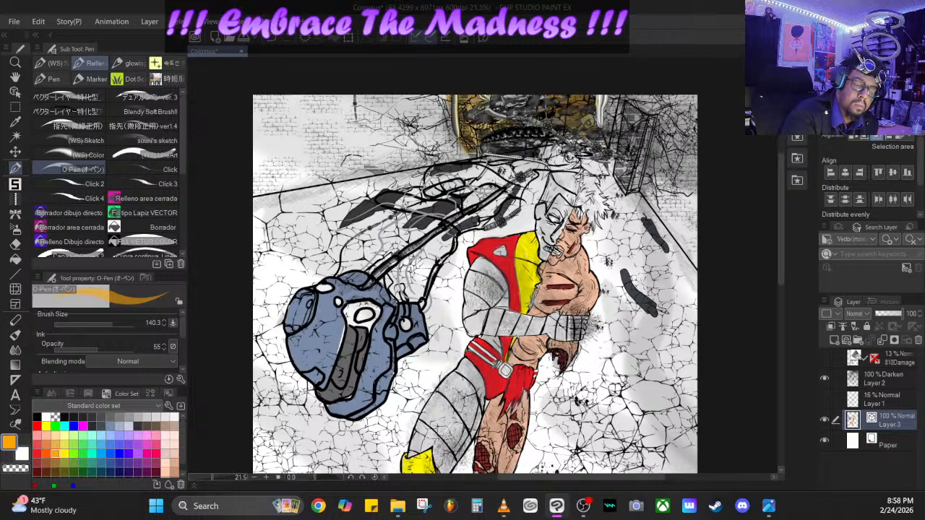
mouse_move(484, 148)
left_mouse_down()
mouse_move(603, 145)
mouse_move(521, 135)
left_mouse_up()
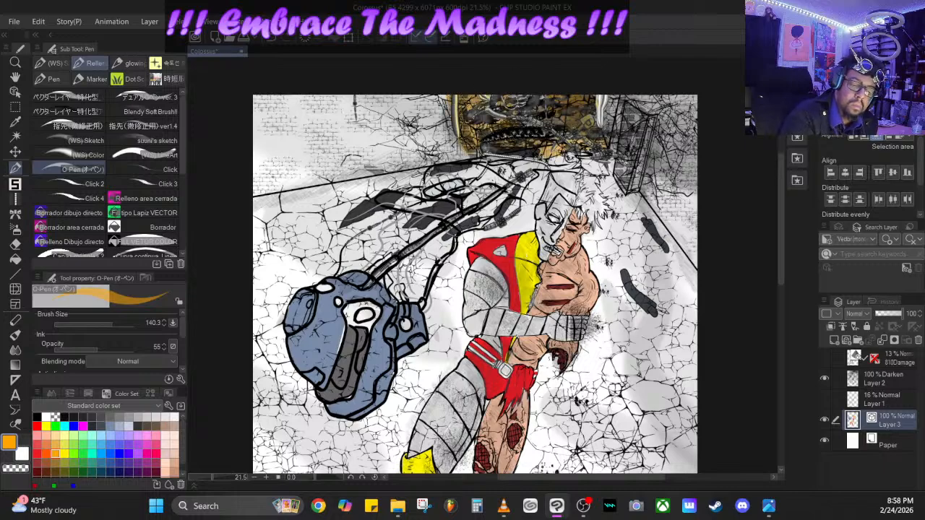
mouse_move(495, 103)
left_mouse_down()
mouse_move(467, 148)
mouse_move(464, 95)
left_mouse_up()
left_click_drag(461, 161, 443, 92)
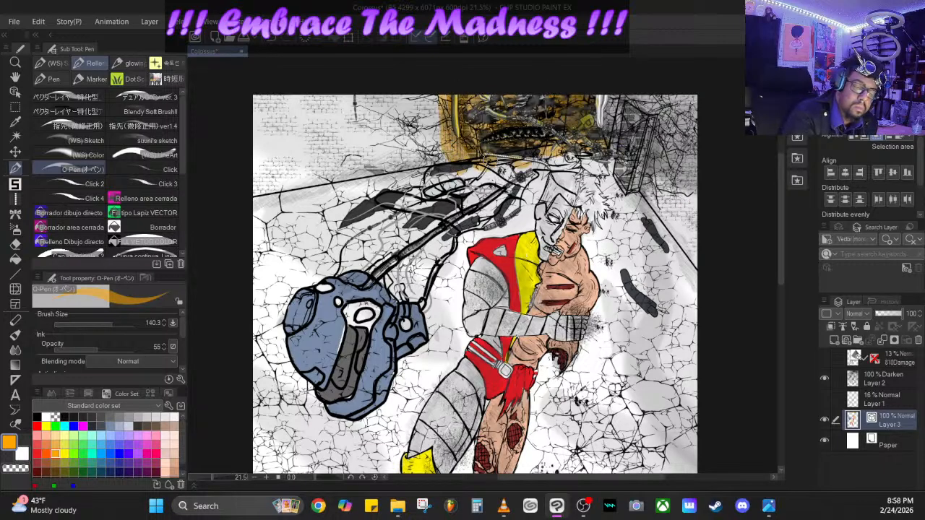
left_click_drag(500, 164, 584, 156)
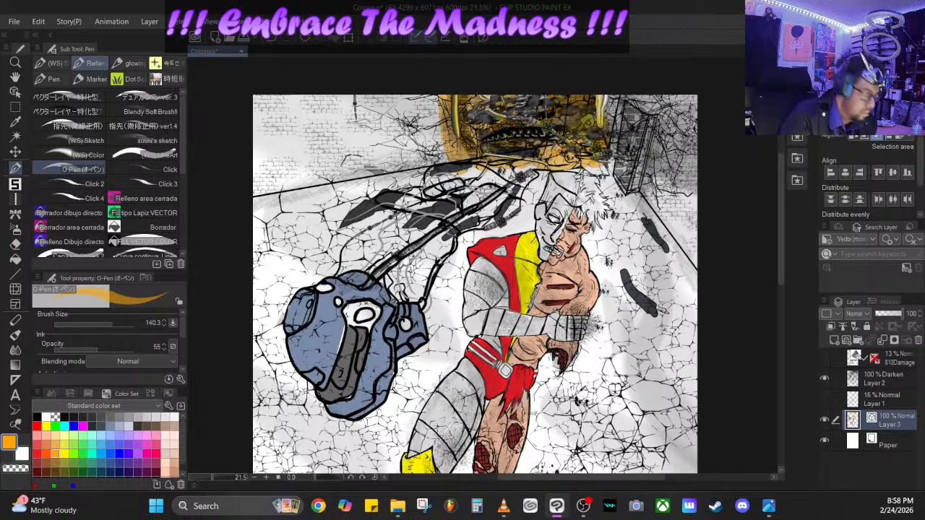
left_click(56, 454)
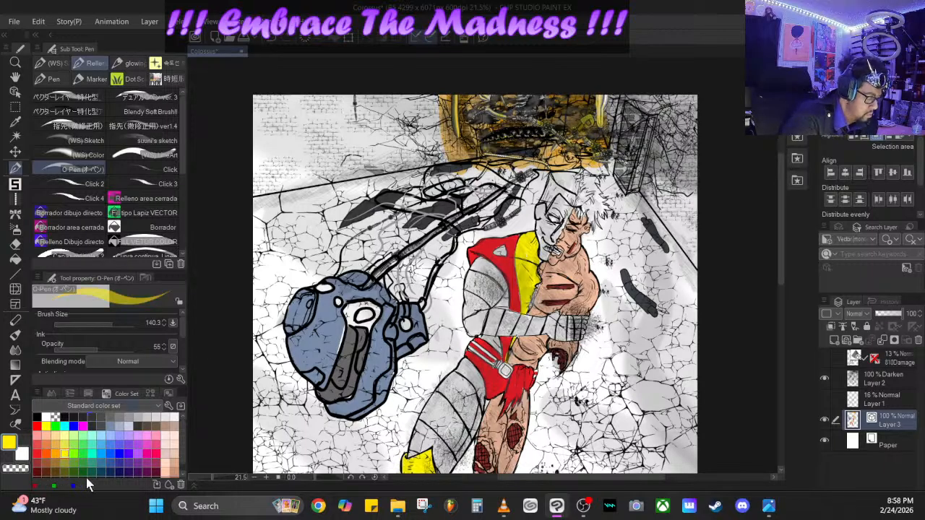
left_click(86, 344)
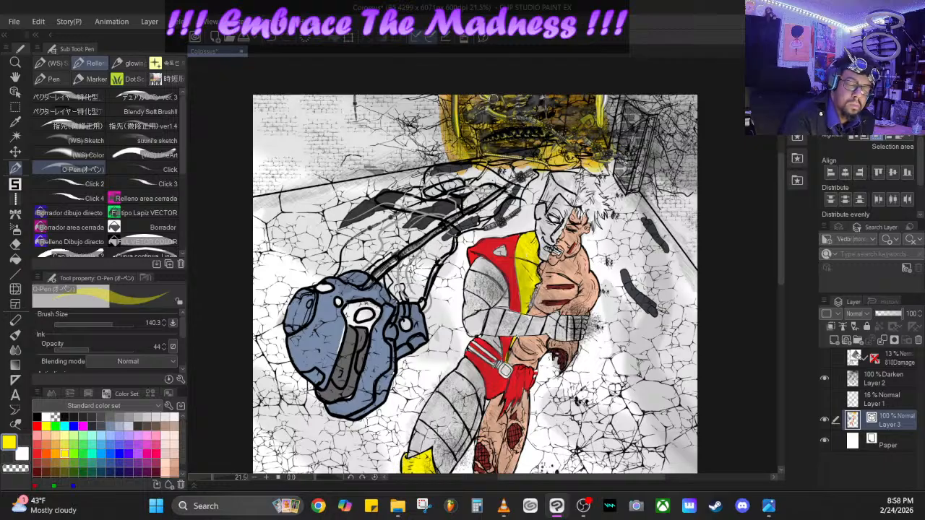
- Look through the metal and decoration brush collections for a brush suited to painting fire
left_click(16, 185)
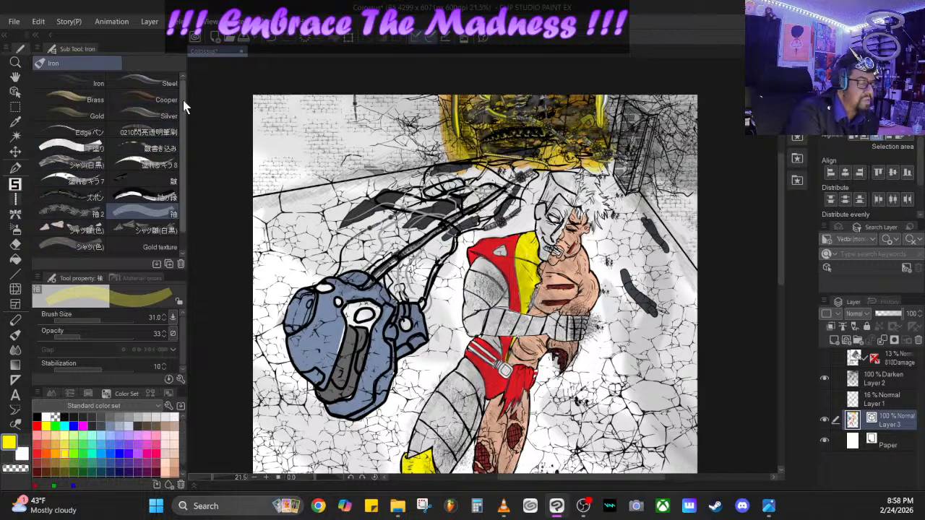
left_click(16, 169)
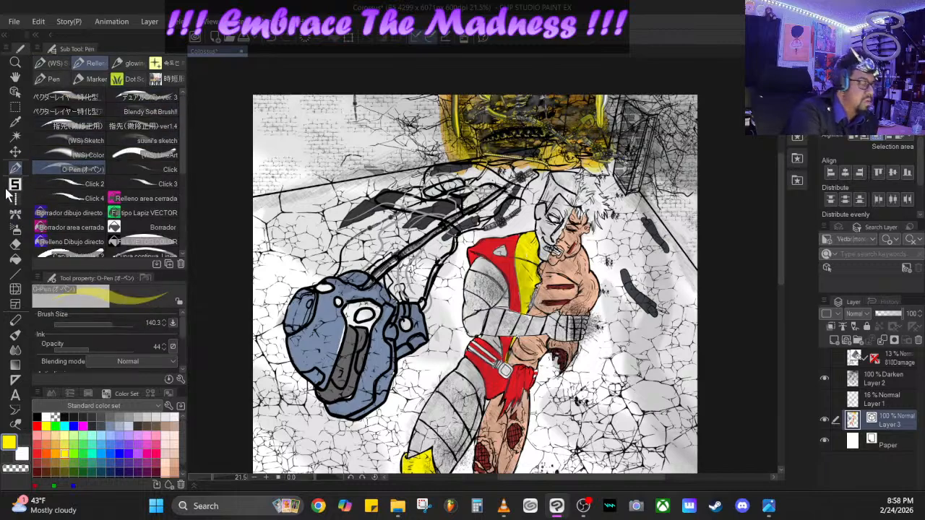
left_click(15, 185)
left_click(15, 199)
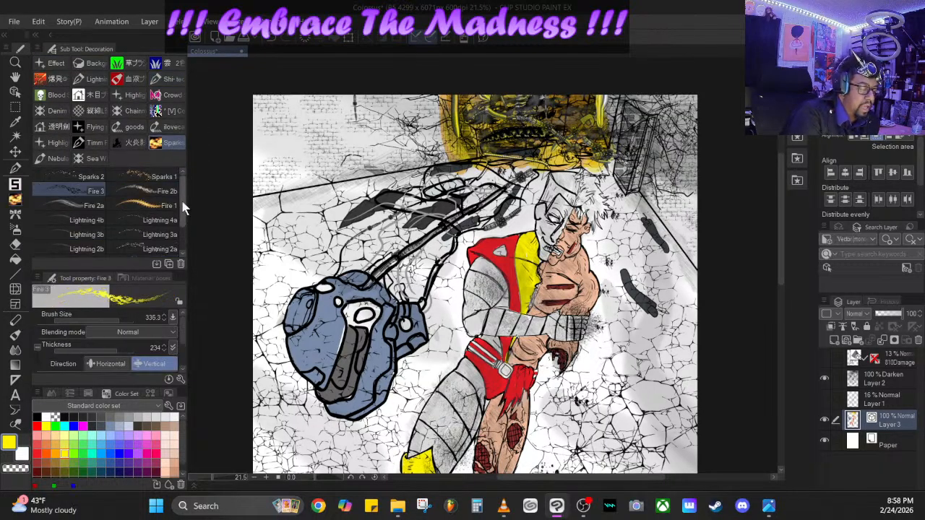
left_click_drag(181, 201, 179, 157)
left_click(138, 145)
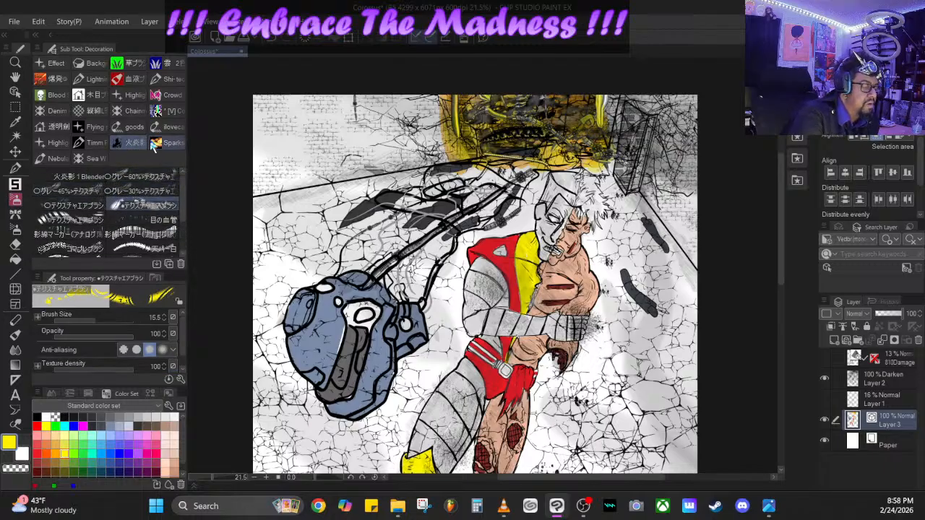
left_click(93, 159)
left_click(57, 159)
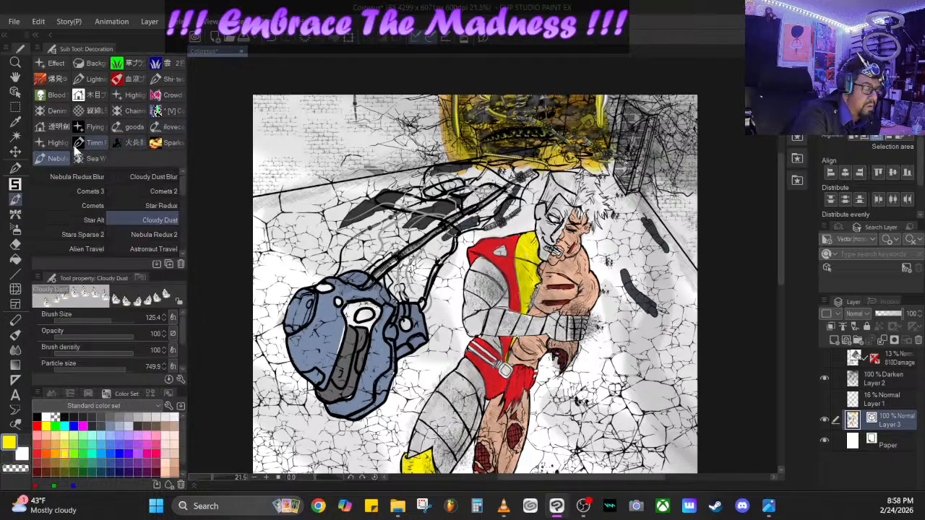
left_click(172, 124)
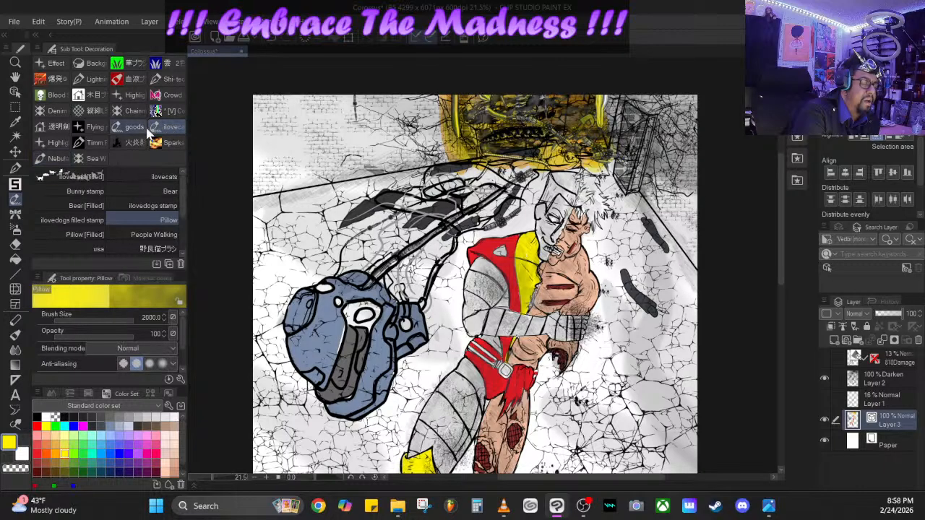
left_click(137, 127)
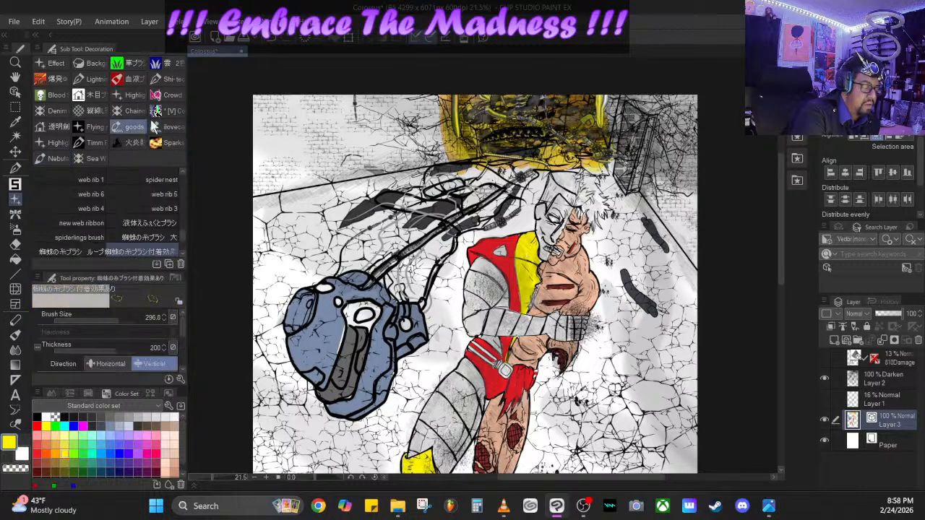
left_click(94, 146)
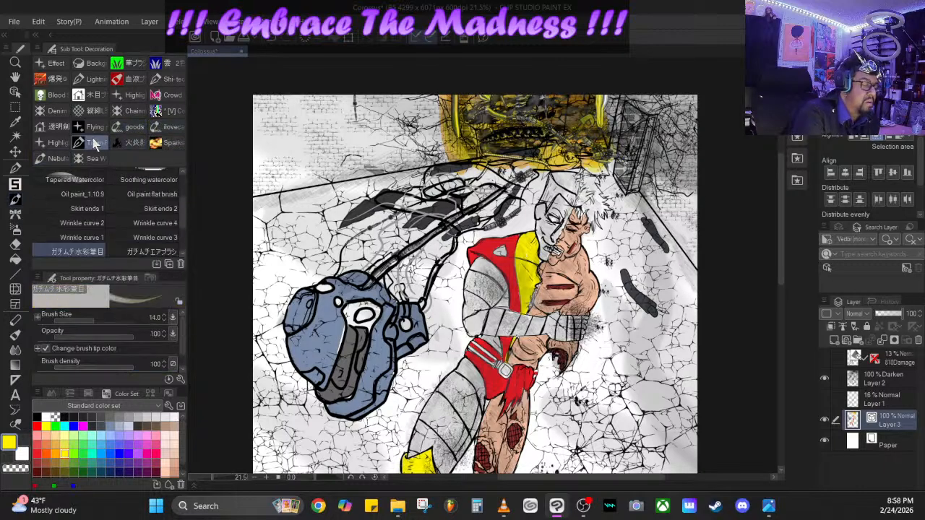
left_click(58, 146)
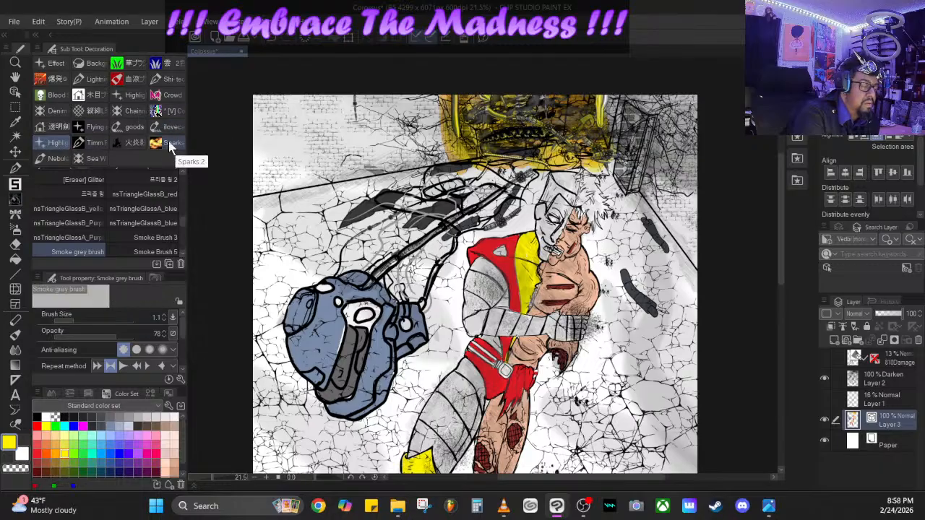
- Choose the flames brush, set its size to 635 and opacity to 100, and paint orange-red flames along the base of the far opening
left_click(58, 79)
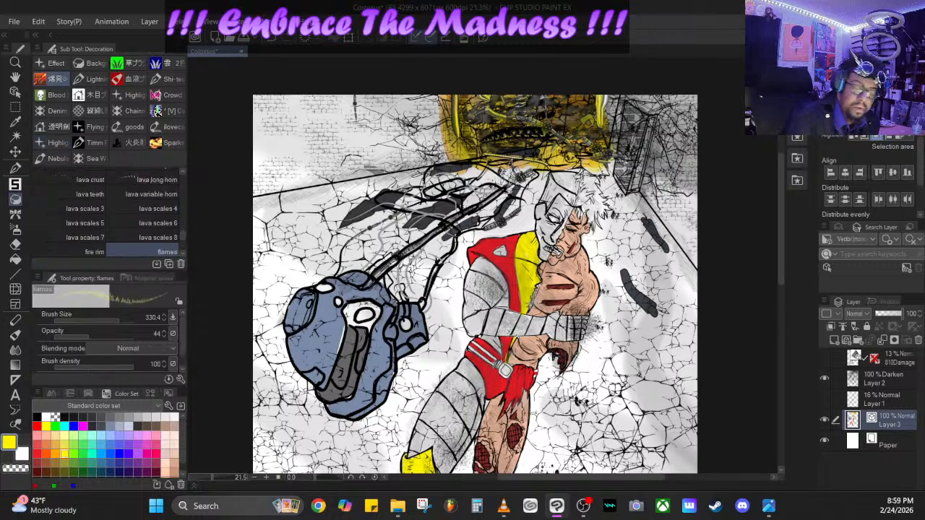
left_click_drag(119, 319, 122, 319)
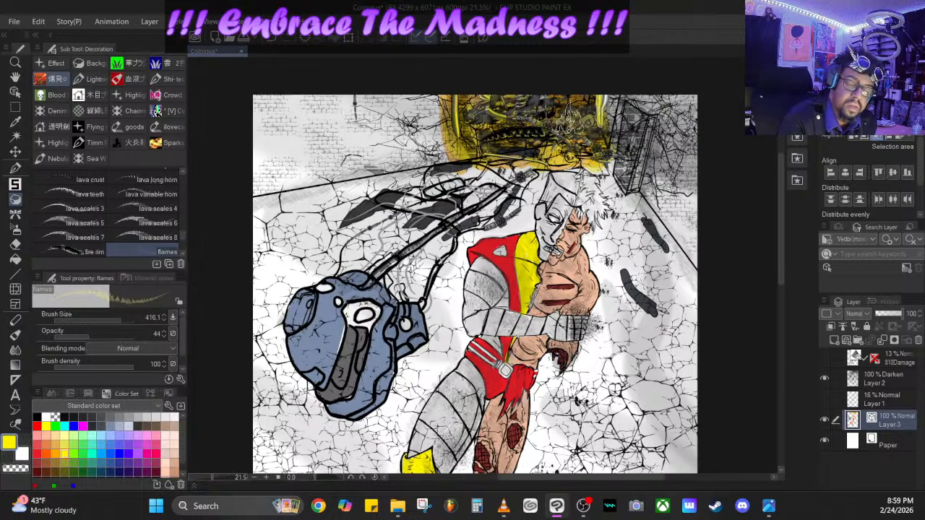
left_click_drag(132, 337, 145, 336)
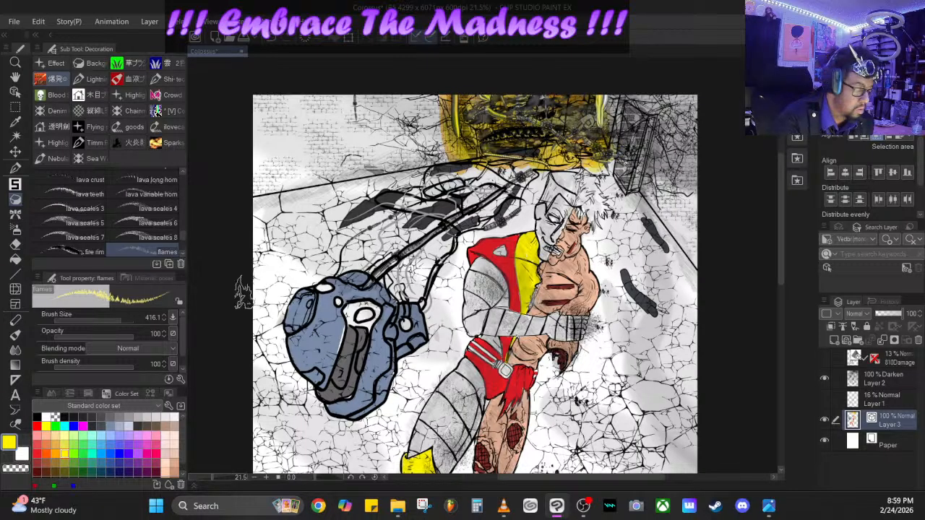
left_click_drag(123, 316, 155, 318)
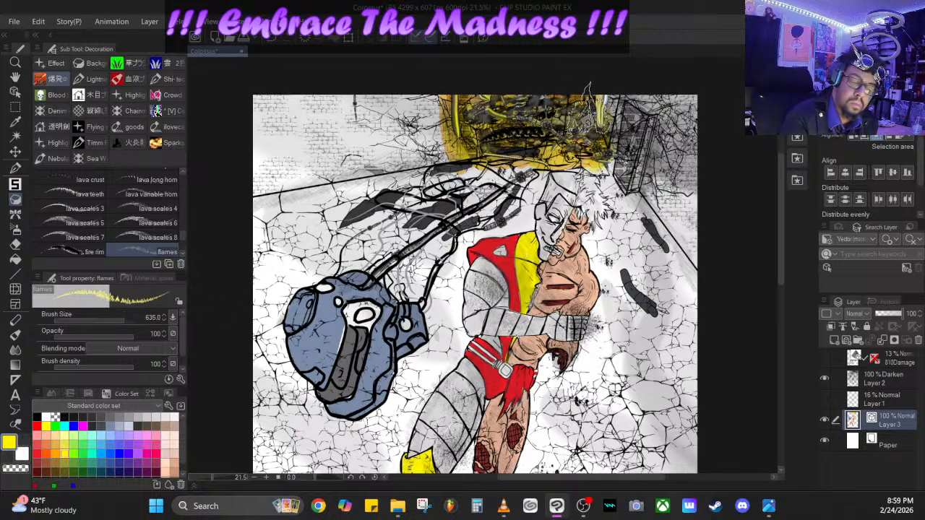
left_click(46, 453)
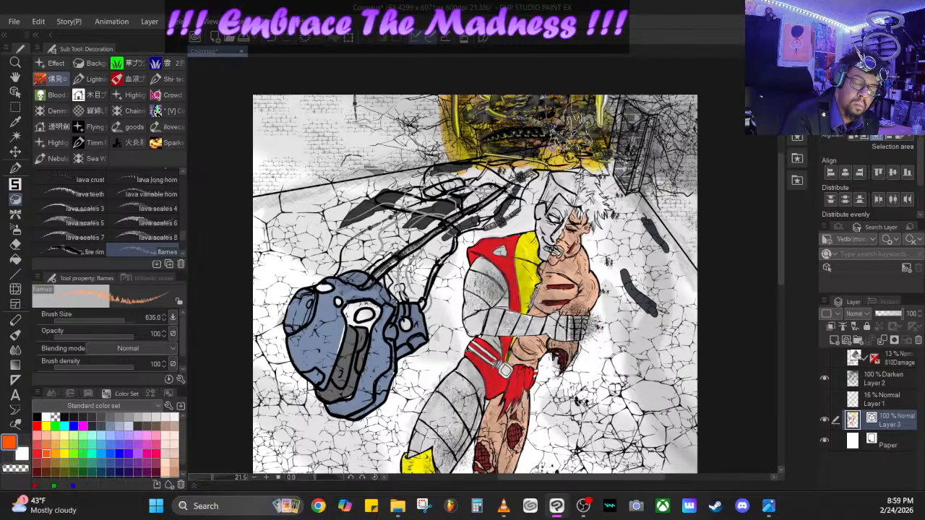
mouse_move(571, 130)
left_mouse_down()
mouse_move(457, 163)
mouse_move(450, 156)
mouse_move(460, 133)
mouse_move(507, 152)
mouse_move(572, 141)
mouse_move(598, 156)
left_mouse_up()
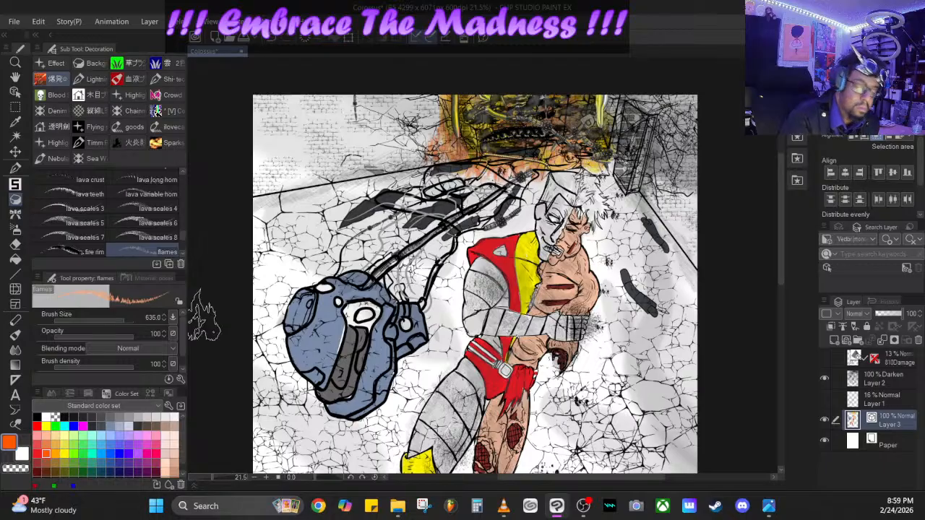
- Paint yellow flames around the far opening with the flames brush enlarged to 2000, and undo the last stroke
left_click(65, 451)
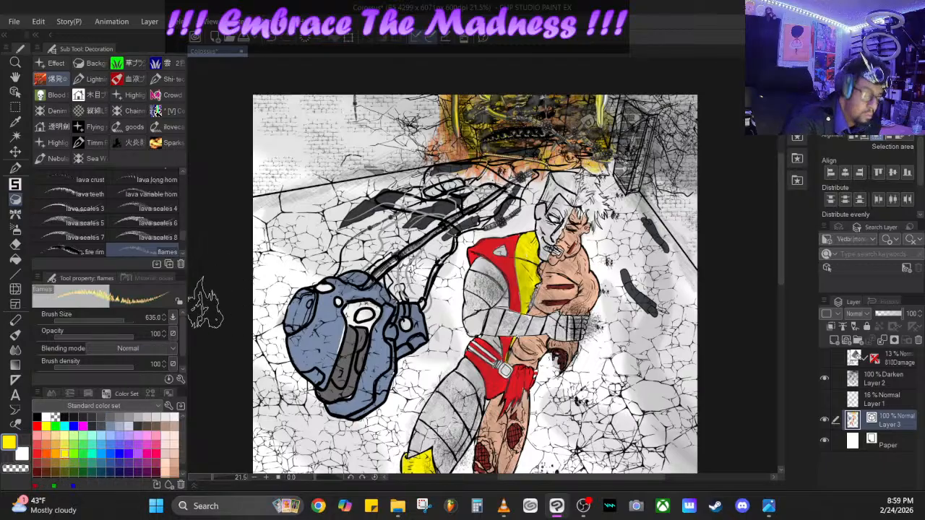
left_click(125, 321)
left_click_drag(125, 321, 137, 321)
mouse_move(412, 206)
left_mouse_down()
mouse_move(464, 127)
mouse_move(497, 119)
mouse_move(415, 115)
mouse_move(578, 116)
mouse_move(358, 116)
mouse_move(636, 116)
mouse_move(625, 116)
left_mouse_up()
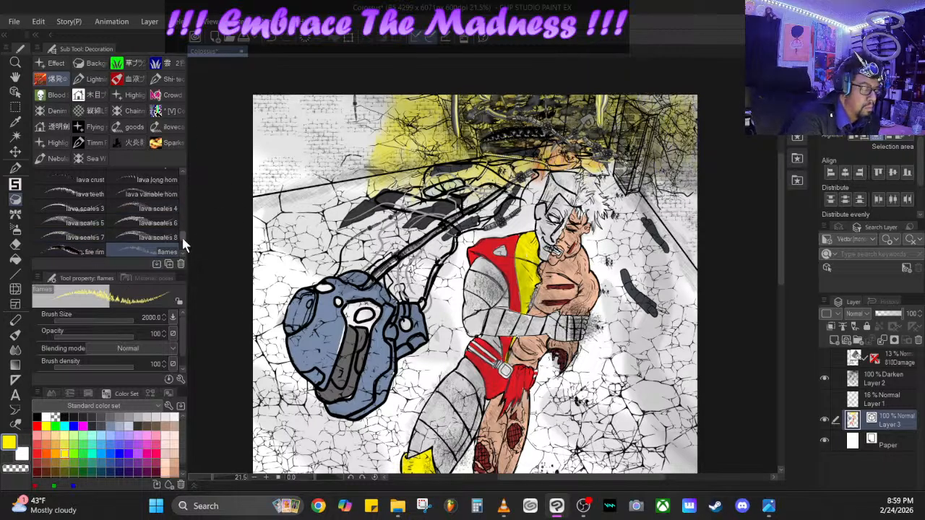
left_click(273, 38)
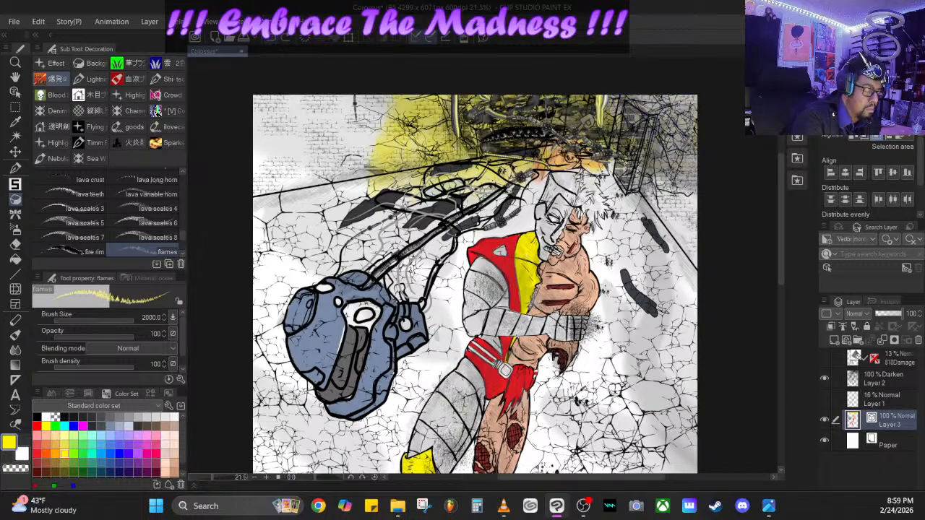
- Try the hellfire brush in yellow on the far opening and reduce its size to 189.8
left_click(182, 254)
left_click(182, 253)
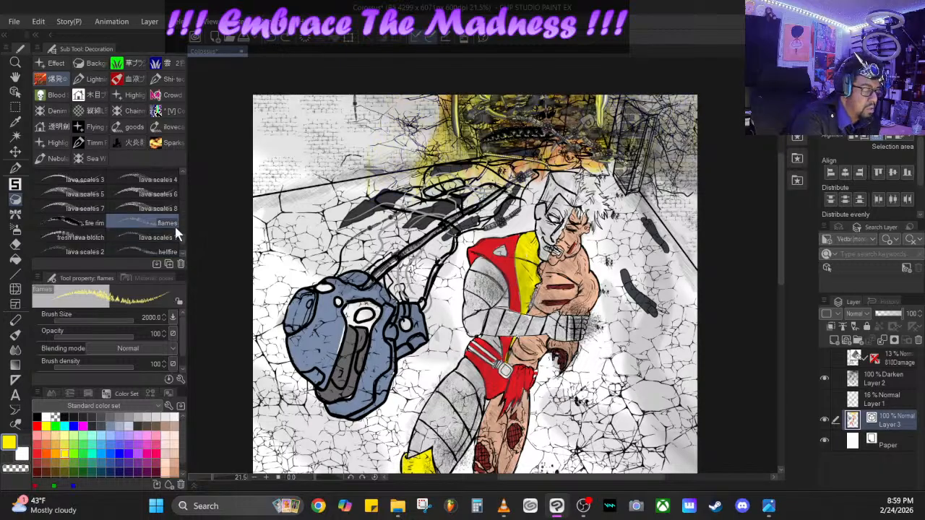
left_click(174, 250)
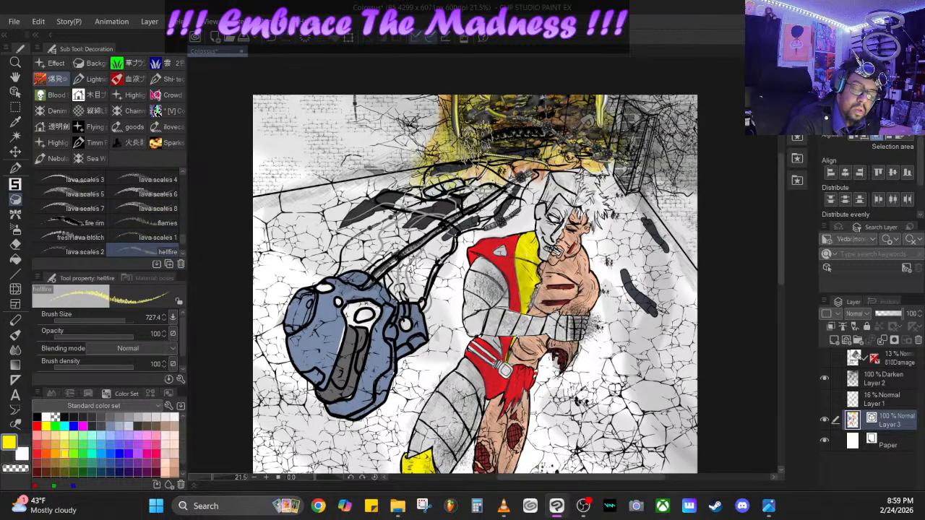
left_click(125, 317)
left_click_drag(125, 317, 114, 313)
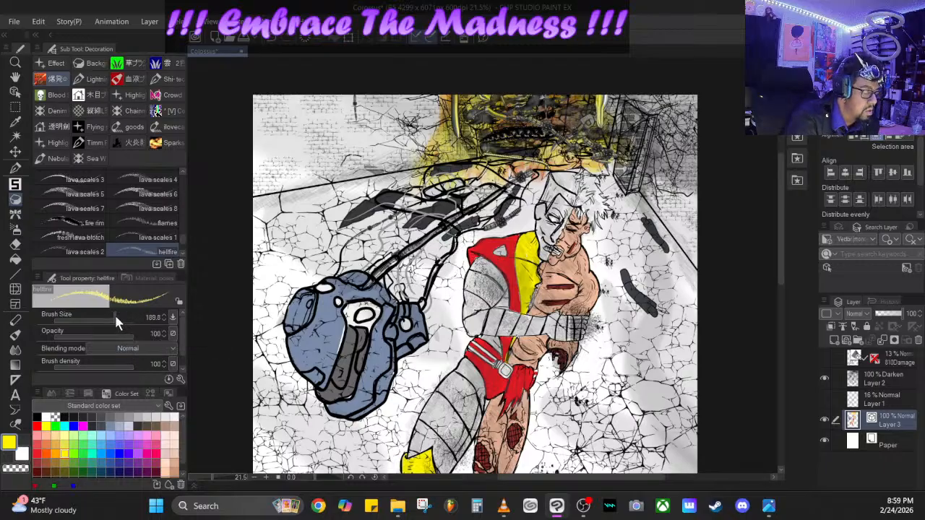
- Choose the Fire 2 decoration brush and paint yellow-orange flames along both sides of the corridor's far opening
left_click(169, 219)
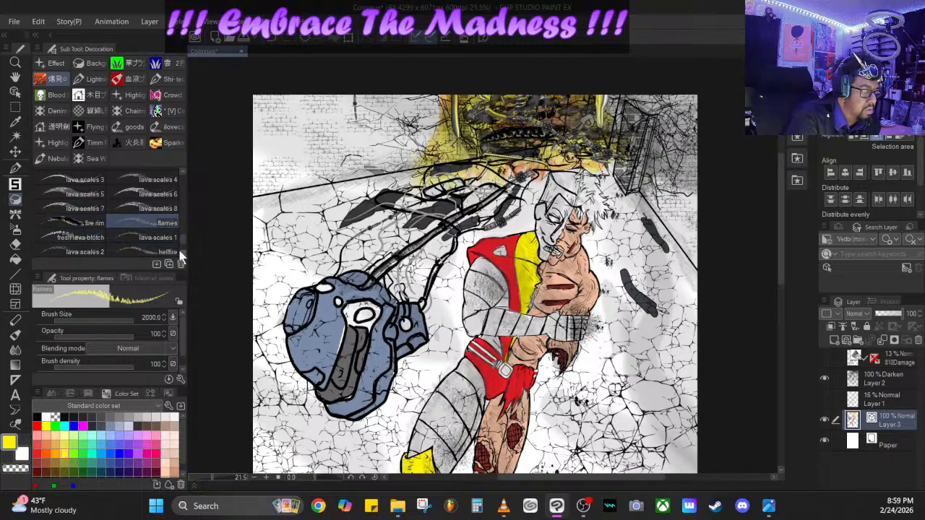
left_click_drag(183, 244, 183, 193)
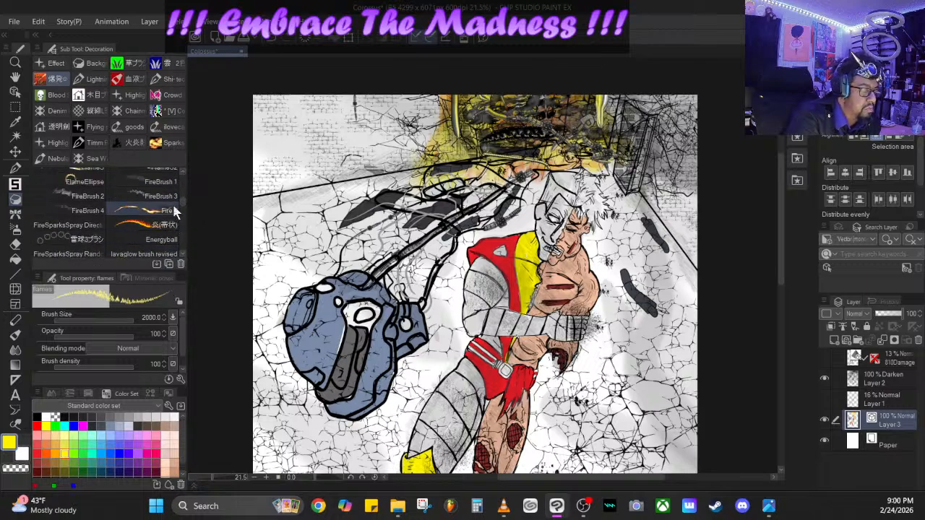
left_click(162, 215)
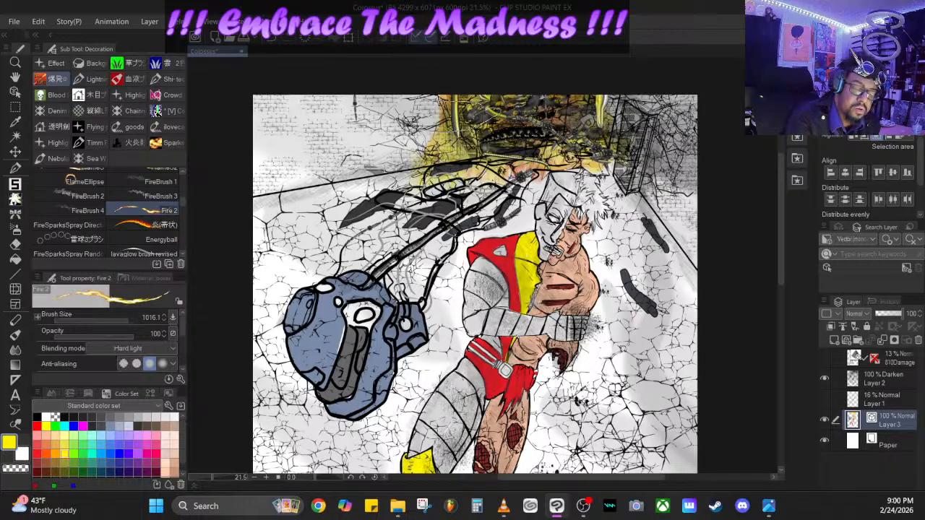
mouse_move(442, 168)
left_mouse_down()
mouse_move(488, 143)
mouse_move(555, 149)
mouse_move(525, 106)
mouse_move(565, 140)
mouse_move(510, 115)
mouse_move(569, 140)
mouse_move(463, 130)
mouse_move(506, 180)
mouse_move(434, 217)
mouse_move(390, 209)
mouse_move(468, 210)
mouse_move(463, 188)
mouse_move(434, 181)
mouse_move(450, 85)
left_mouse_up()
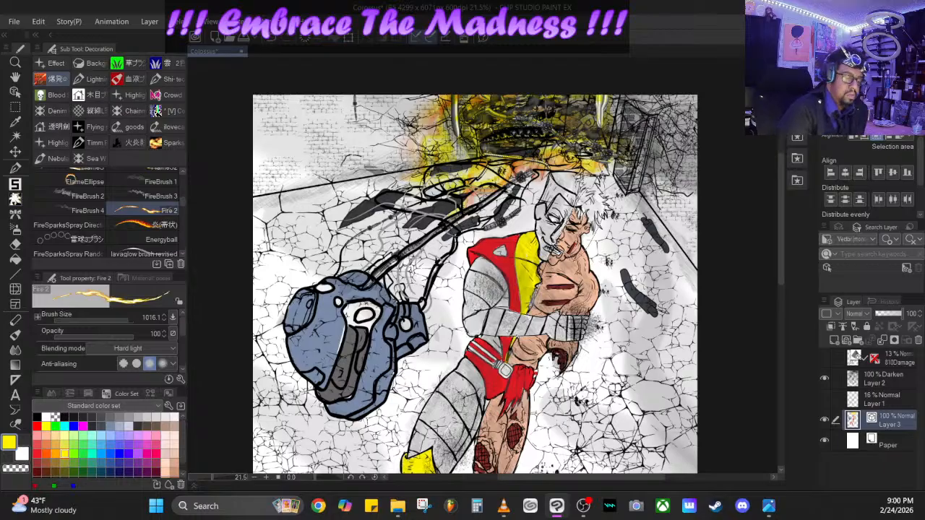
mouse_move(578, 149)
left_mouse_down()
mouse_move(650, 163)
mouse_move(654, 153)
mouse_move(605, 161)
left_mouse_up()
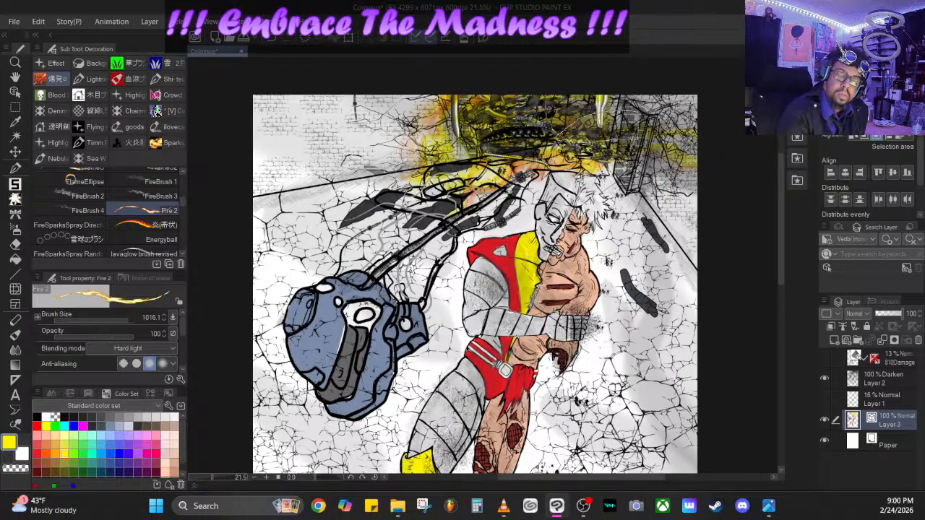
- Paint long Fire 2 streaks radiating from the far opening across the left wall, toward the blue shell, and past the figure's right side
mouse_move(513, 116)
left_mouse_down()
mouse_move(329, 95)
mouse_move(253, 109)
left_mouse_up()
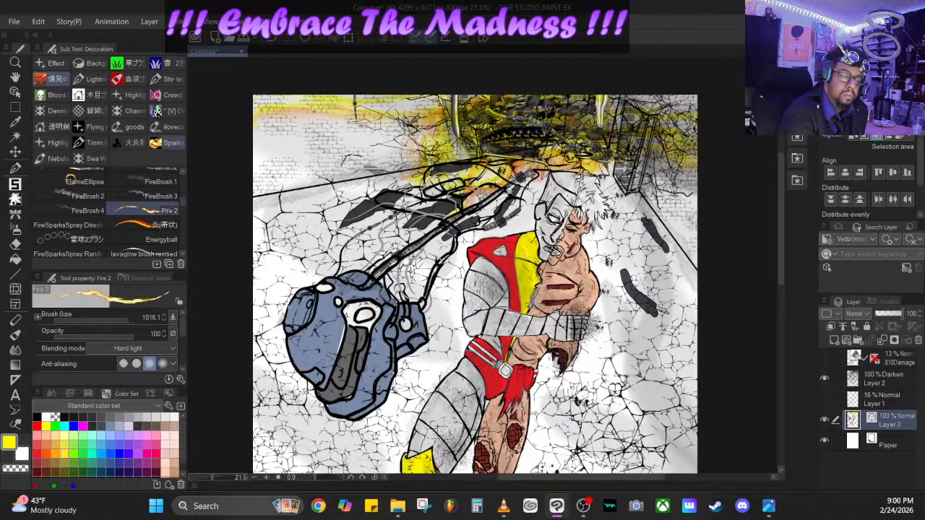
left_click_drag(470, 137, 239, 212)
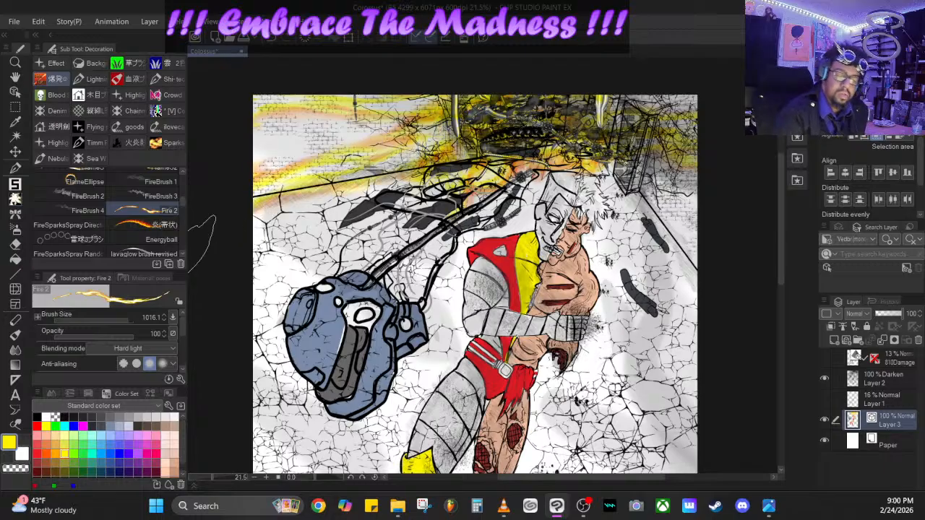
left_click_drag(459, 178, 372, 281)
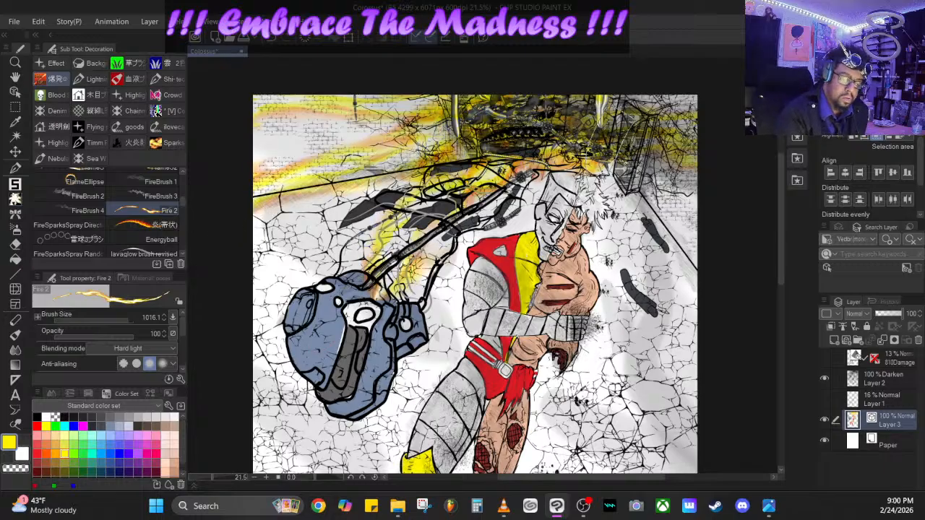
left_click_drag(603, 165, 701, 354)
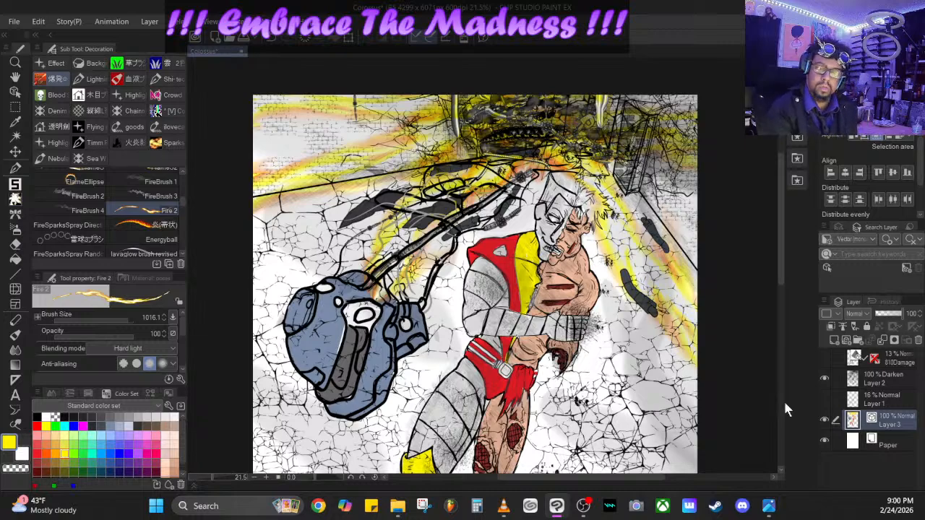
- Try a yellow stroke with the Fire1 brush on Layer 2 inside the far opening, and undo it
mouse_move(781, 192)
left_mouse_down()
mouse_move(784, 245)
mouse_move(770, 174)
left_mouse_up()
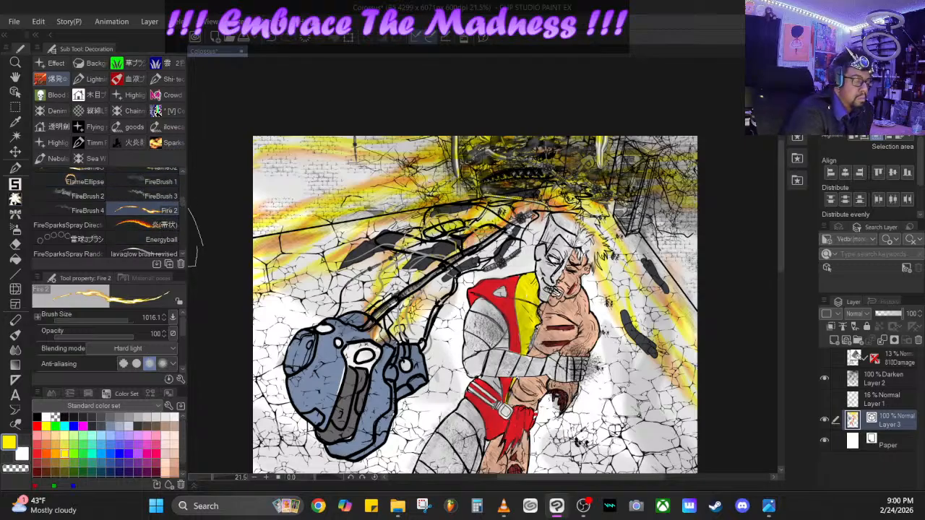
scroll(180, 193, "up", 5)
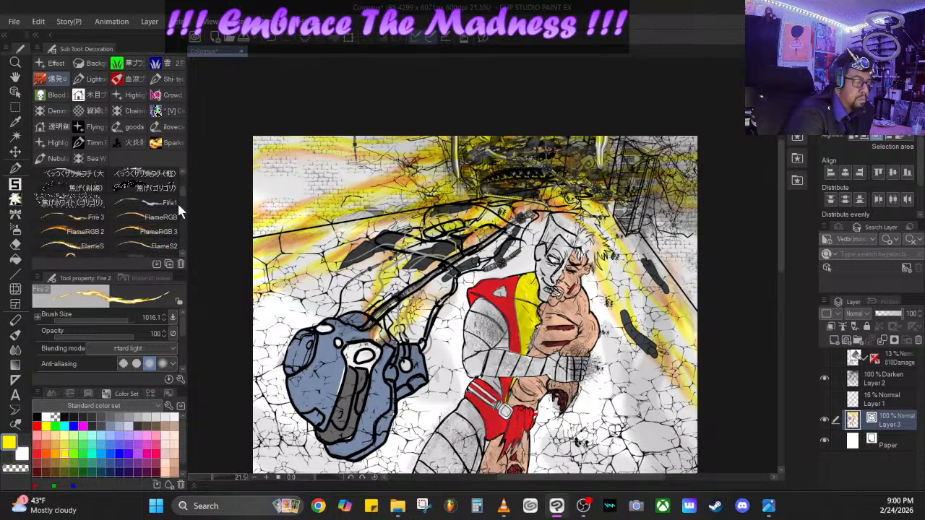
left_click(173, 202)
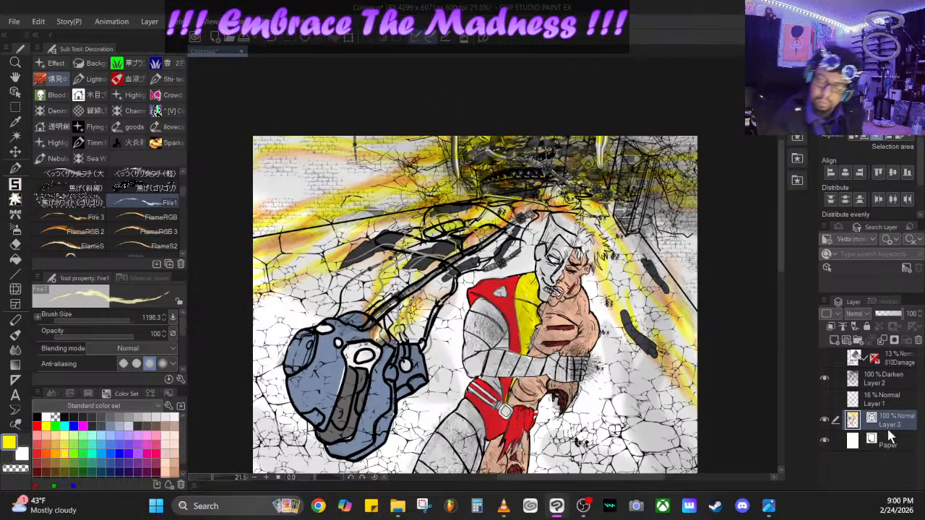
left_click(886, 376)
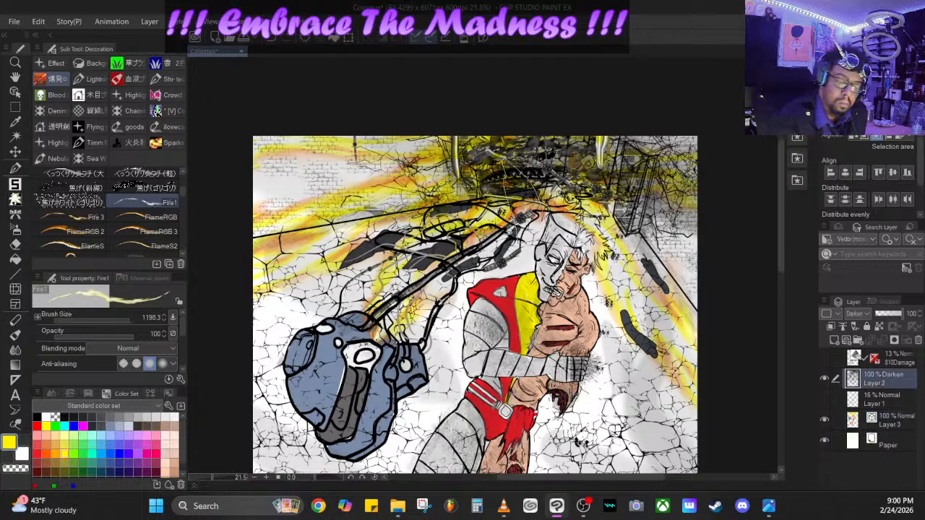
mouse_move(573, 187)
left_mouse_down()
mouse_move(557, 150)
mouse_move(528, 144)
mouse_move(494, 182)
left_mouse_up()
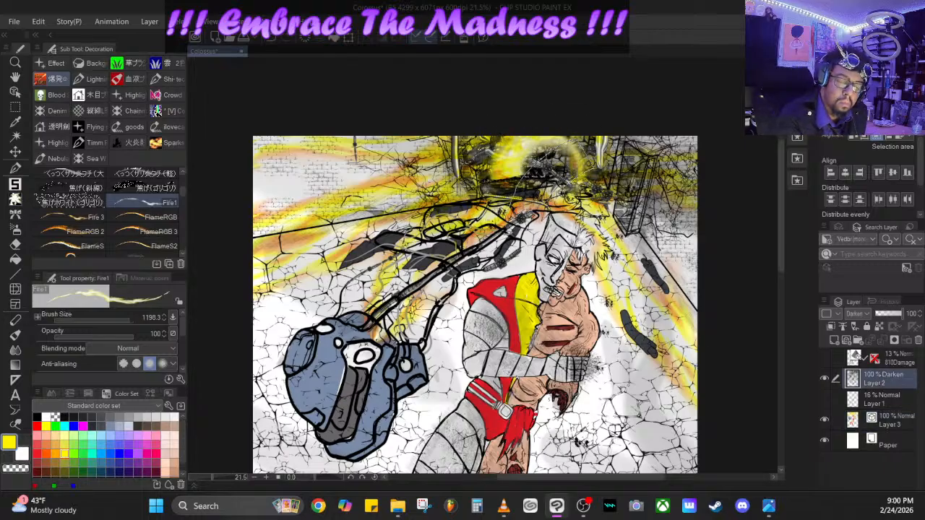
left_click(270, 38)
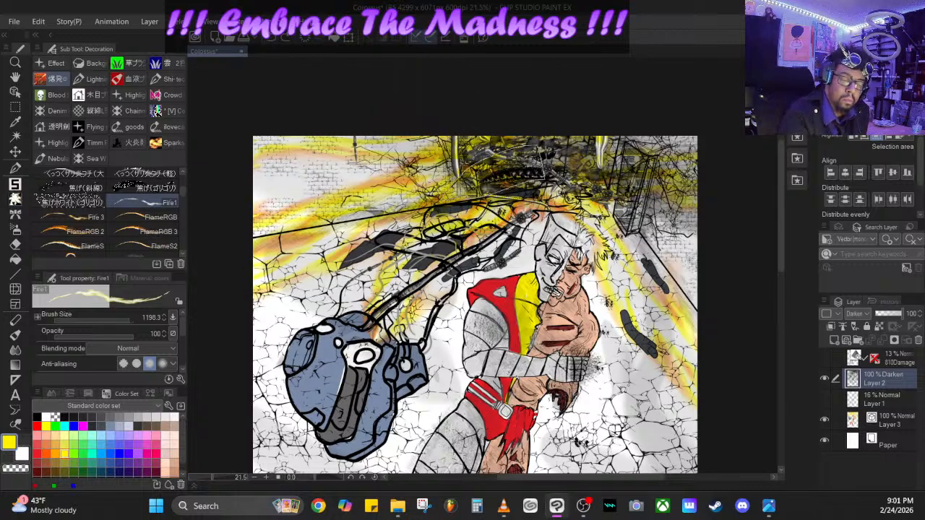
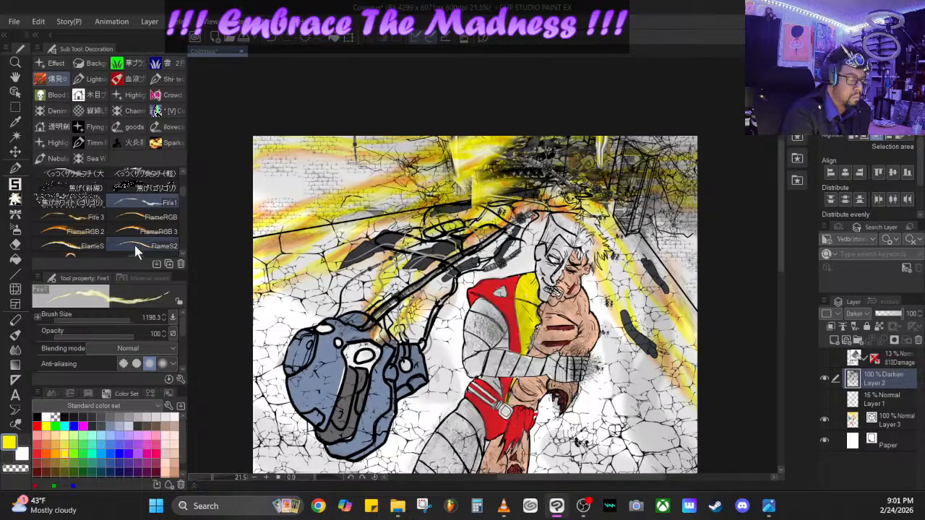
- Look through the Decoration brush groups and the Iron and Airbrush sub tools for another brush
left_click(72, 203)
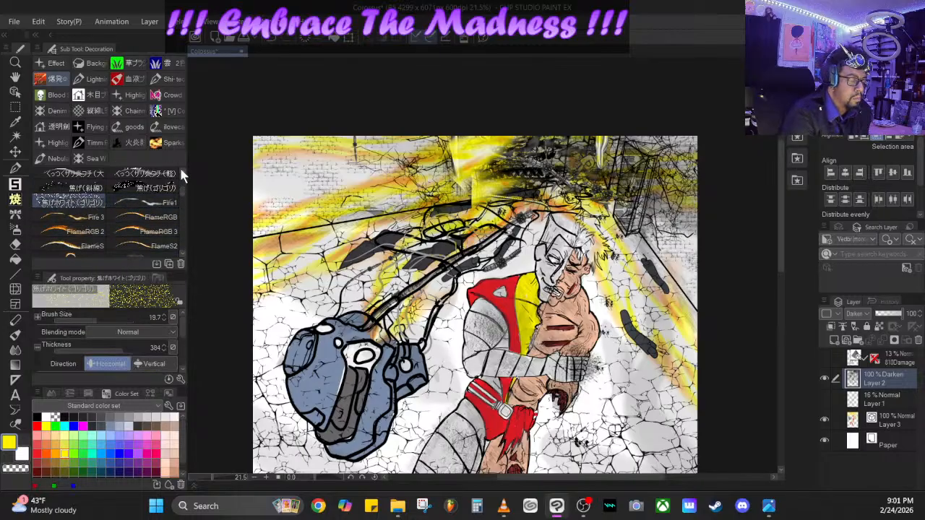
key("p")
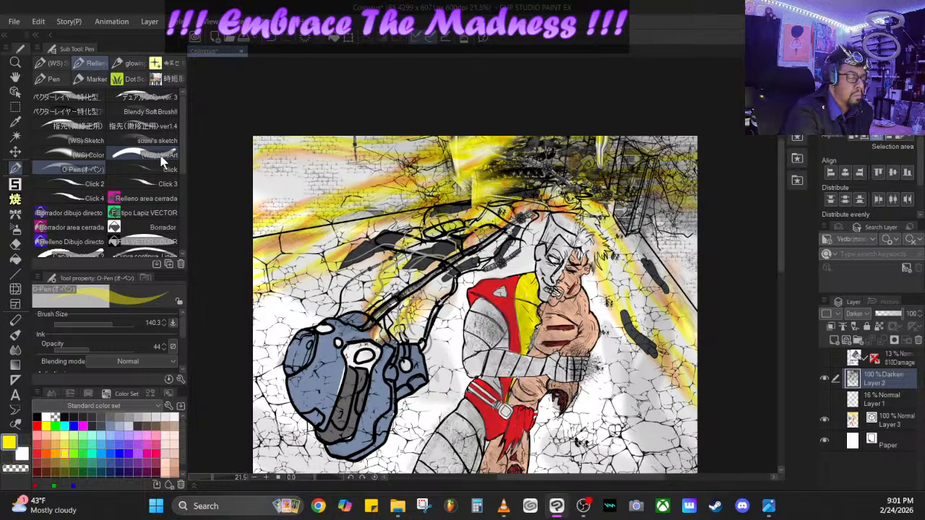
left_click(15, 186)
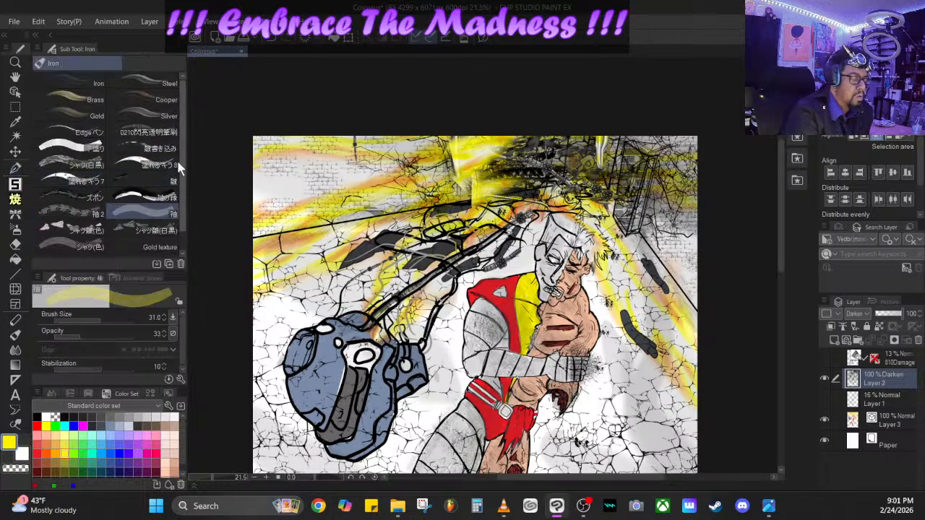
left_click(15, 200)
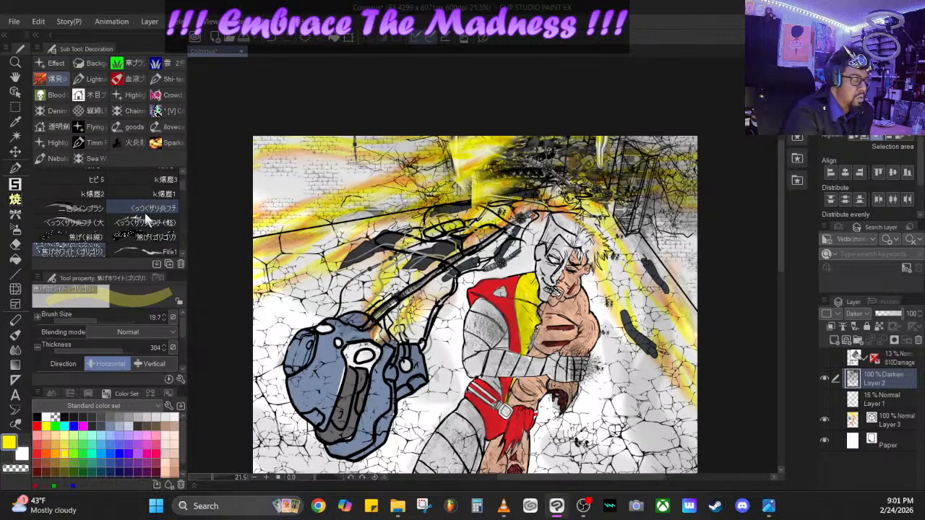
left_click(169, 127)
left_click(132, 142)
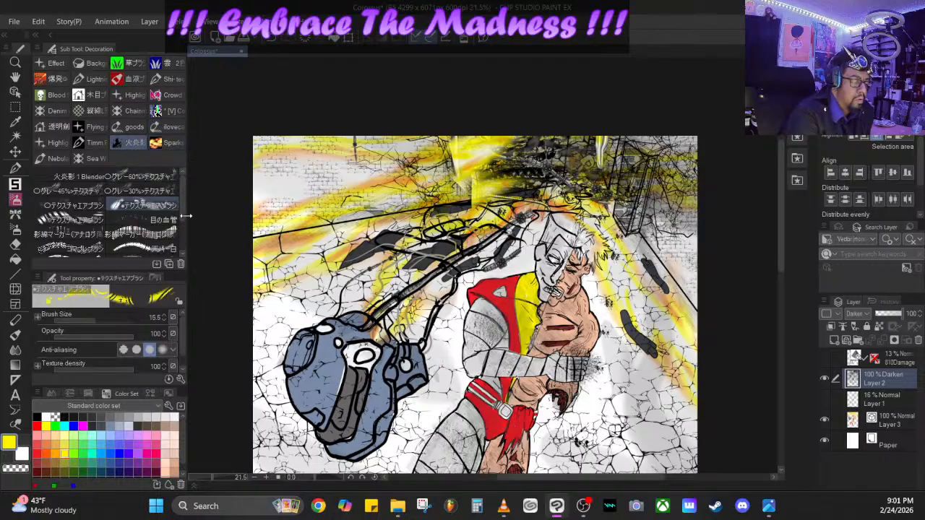
scroll(181, 240, "down", 3)
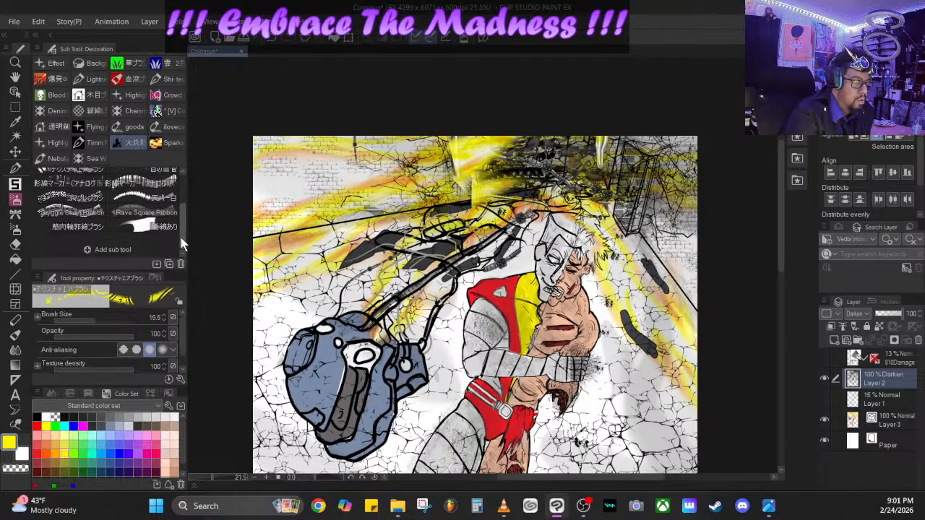
left_click_drag(181, 240, 181, 189)
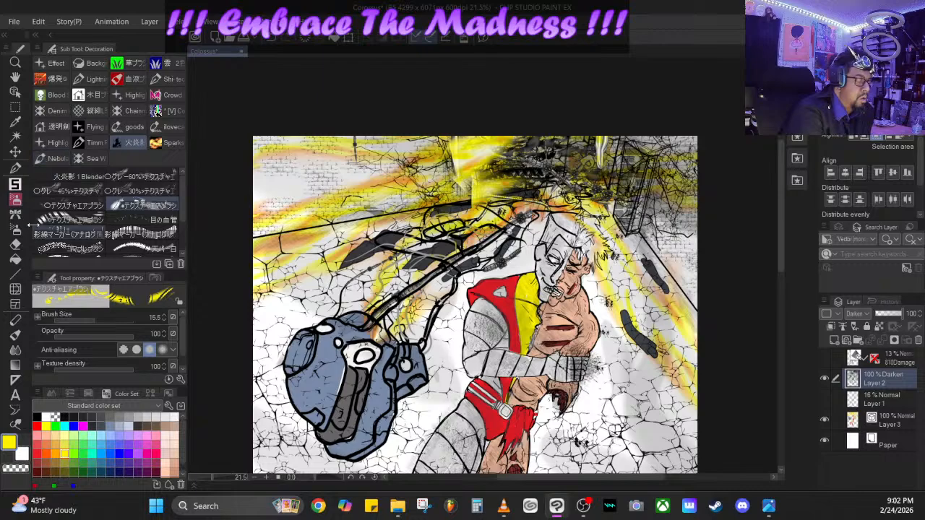
left_click(15, 193)
left_click(15, 244)
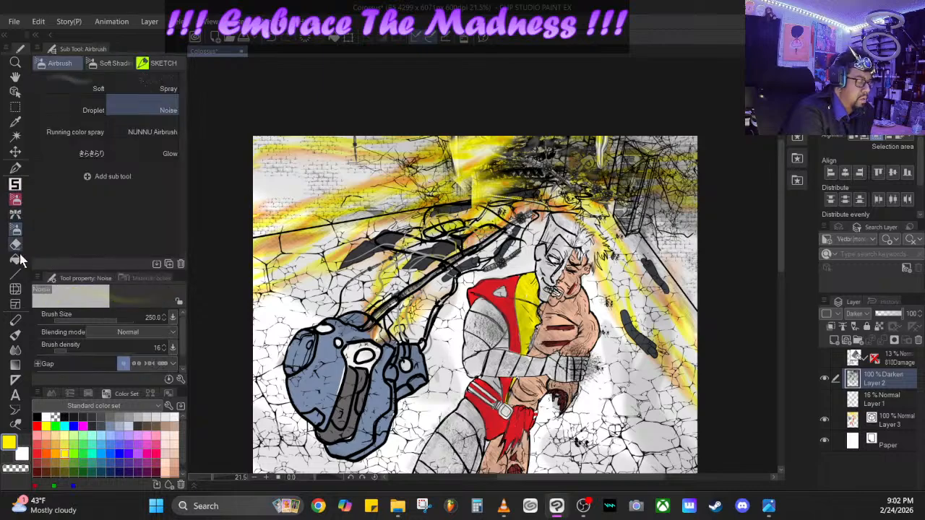
left_click(15, 194)
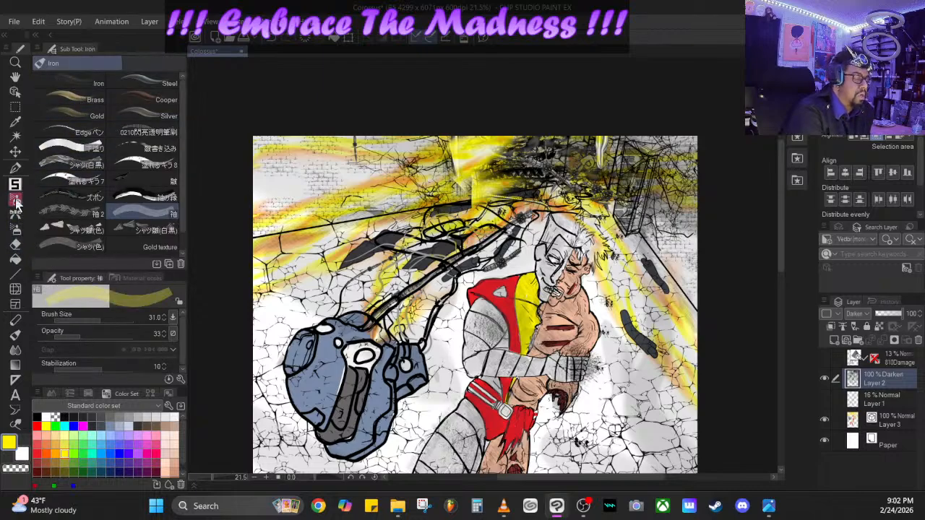
- Look through the Pen sub tool groups, including the gradient, glowing effect, dot scatter and scratch brushes
left_click(15, 169)
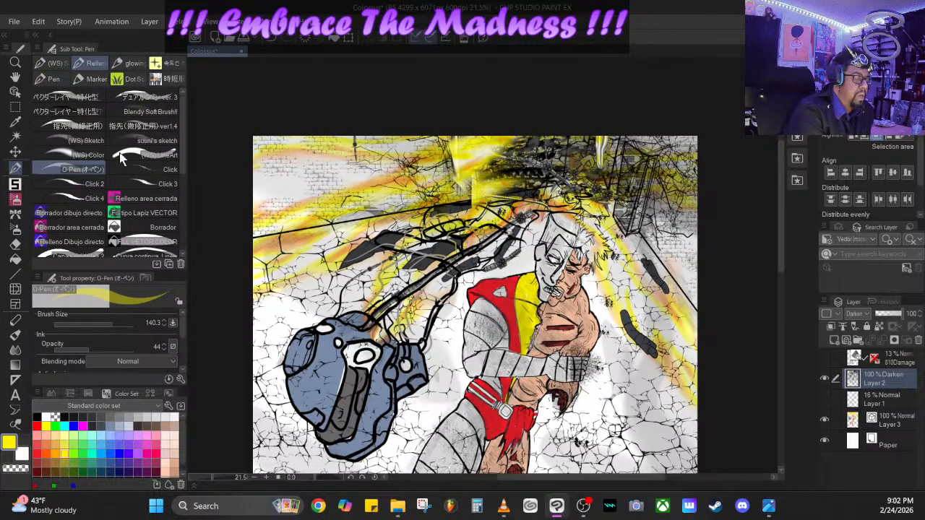
scroll(179, 178, "down", 3)
left_click_drag(179, 178, 182, 238)
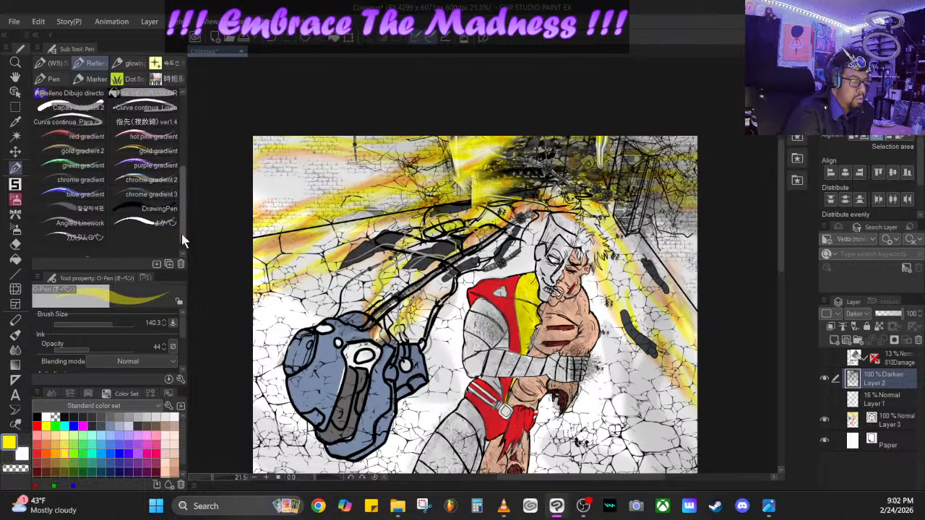
scroll(182, 237, "up", 5)
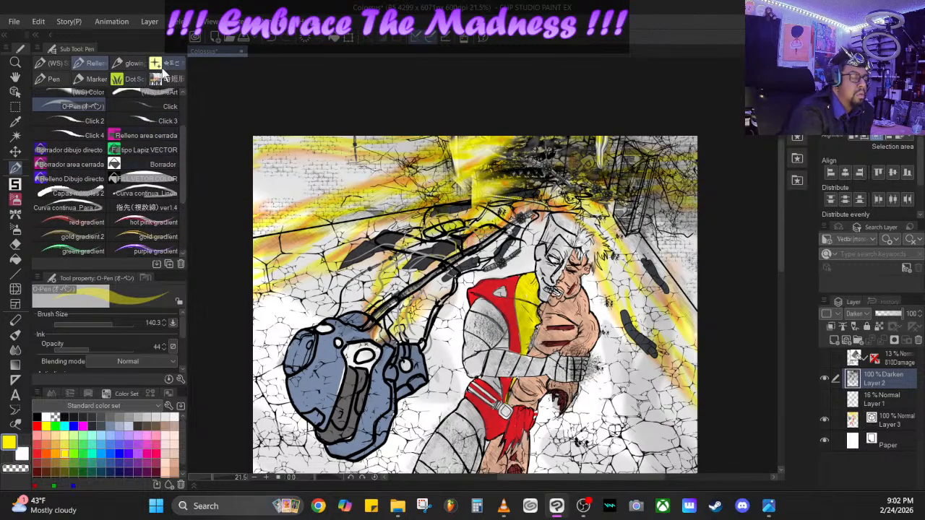
left_click(131, 67)
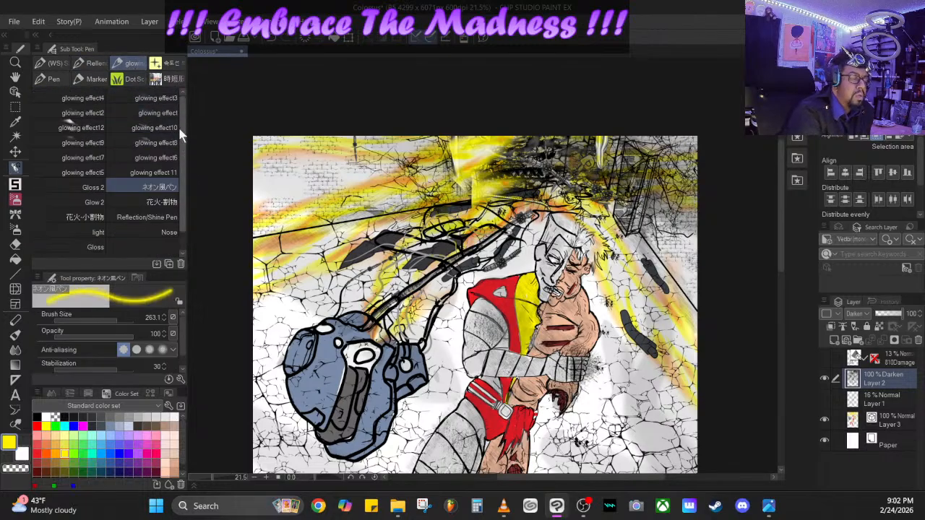
left_click(170, 78)
scroll(182, 130, "down", 2)
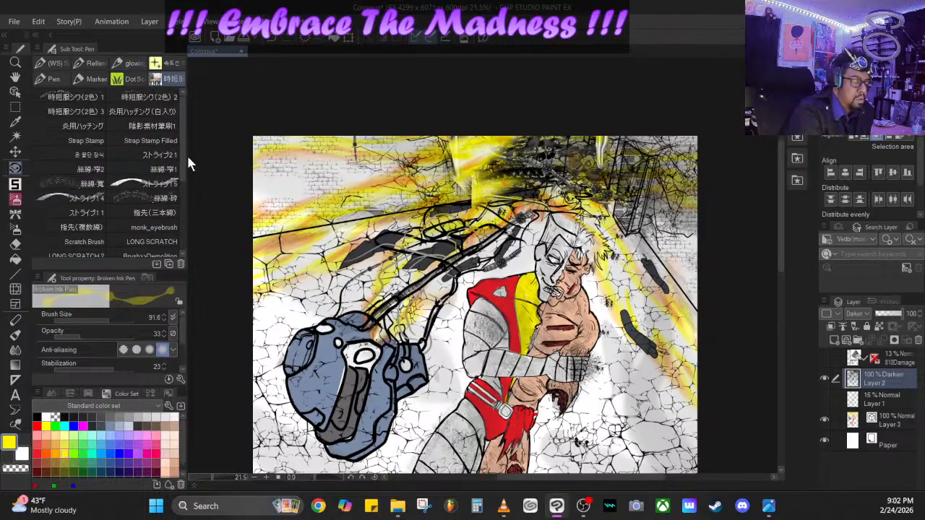
scroll(183, 180, "down", 3)
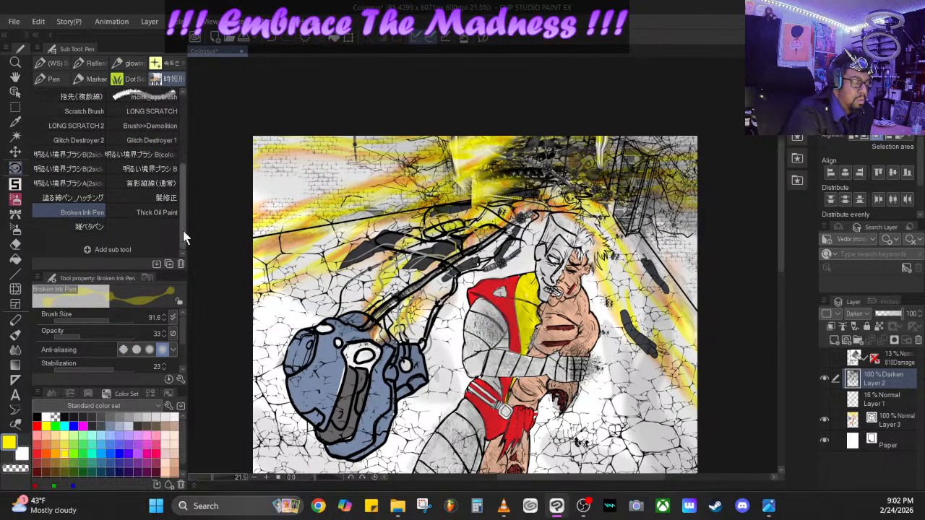
left_click(131, 79)
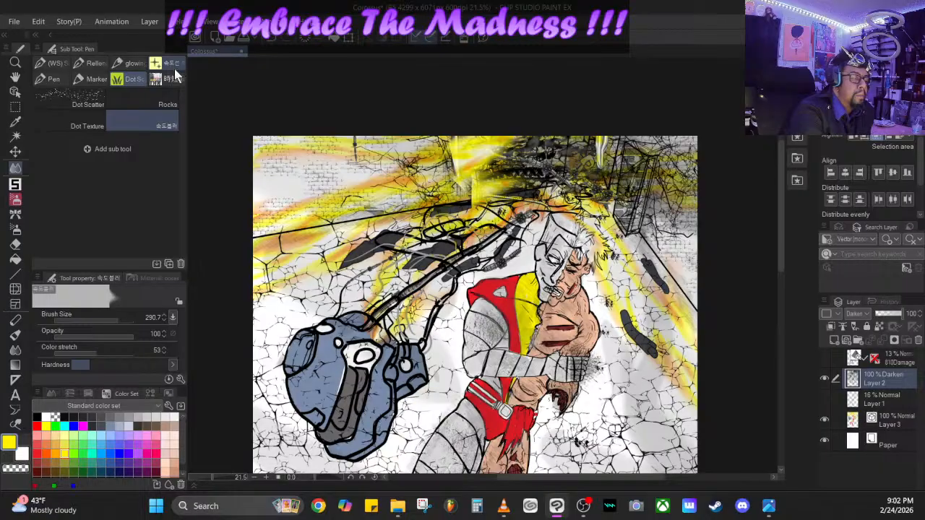
left_click(174, 67)
scroll(179, 117, "down", 1)
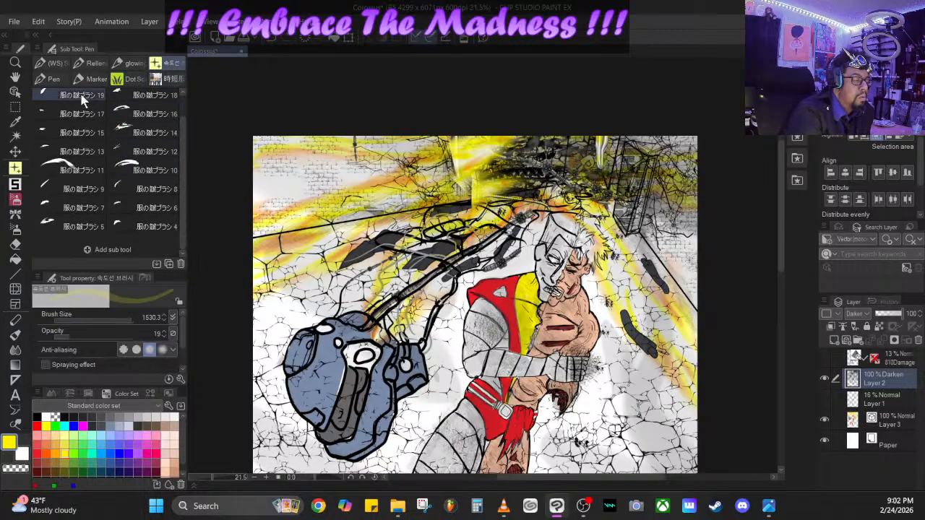
left_click(53, 79)
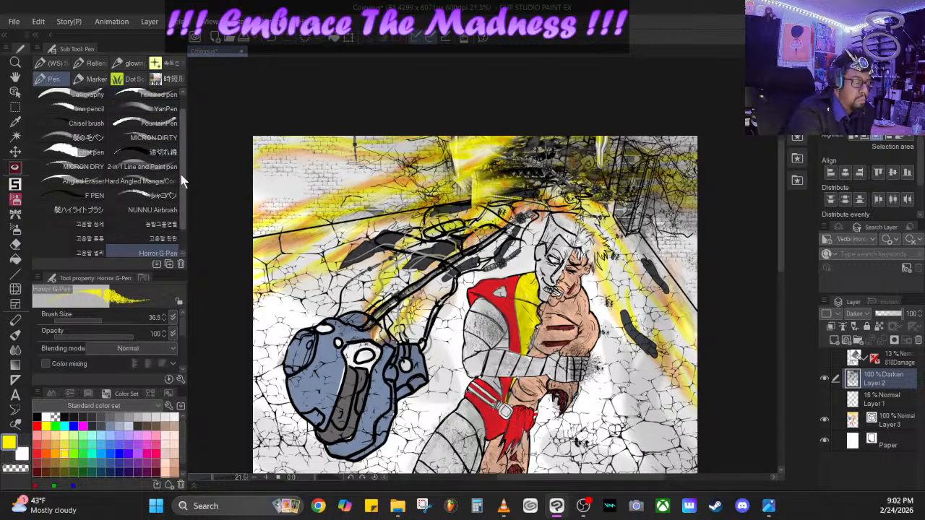
scroll(182, 217, "down", 1)
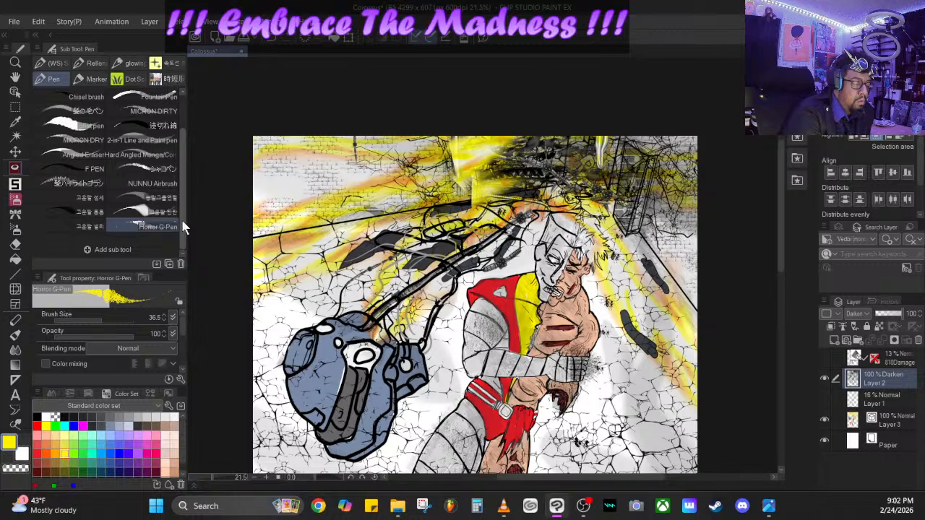
left_click_drag(182, 204, 184, 165)
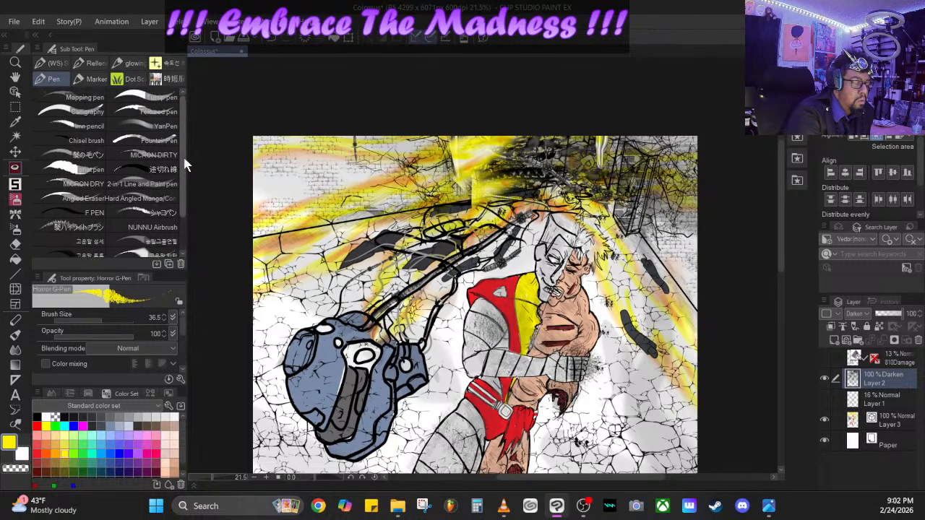
left_click(100, 66)
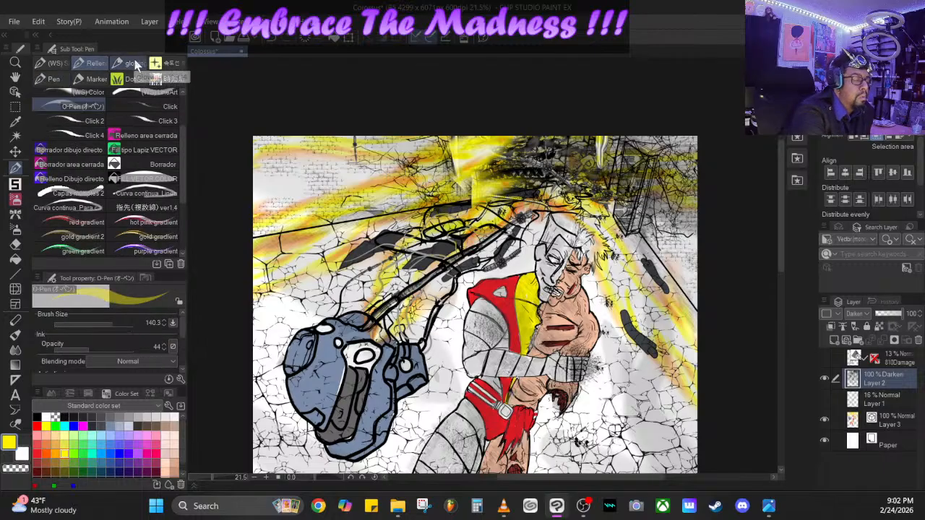
left_click(130, 66)
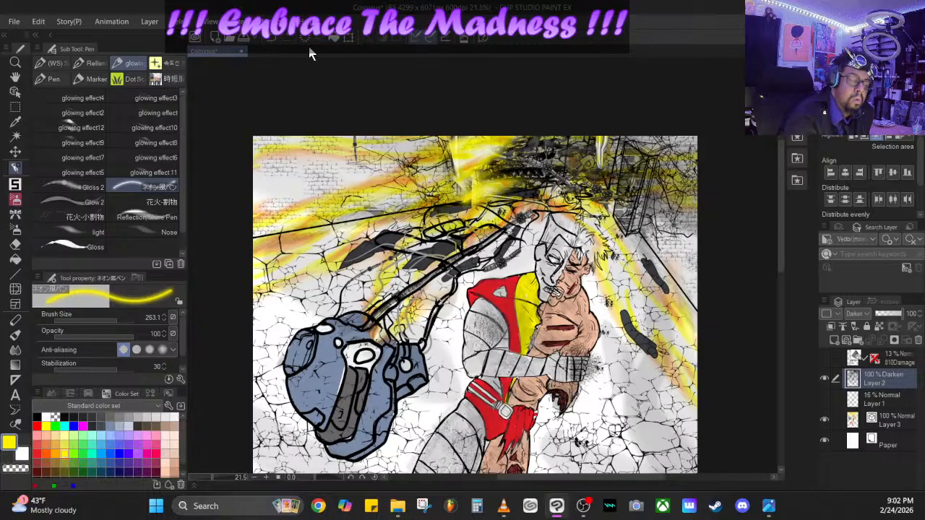
- Undo the last yellow strokes over the corridor's far opening
left_click(271, 39)
left_click(271, 38)
left_click(271, 38)
left_click(271, 39)
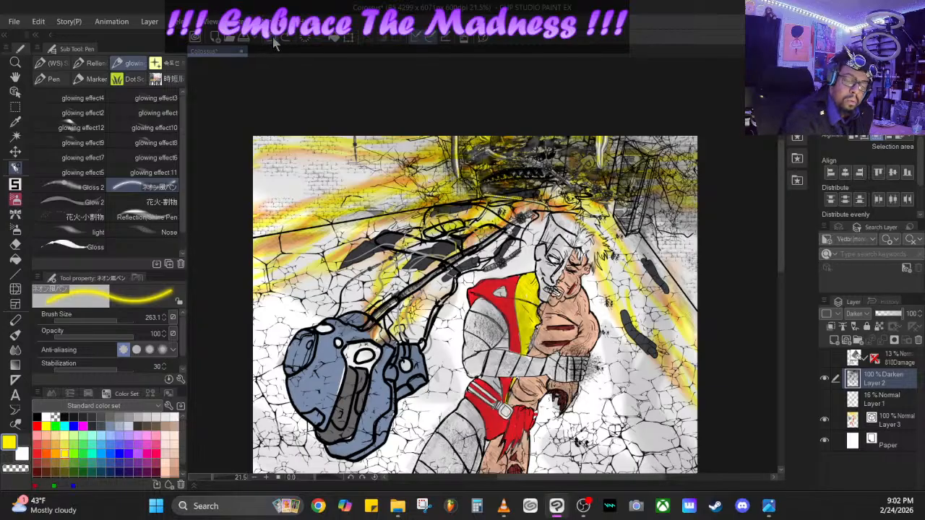
- Add a new layer directly above Layer 3, and make Layer 3 the active layer again
left_click(895, 427)
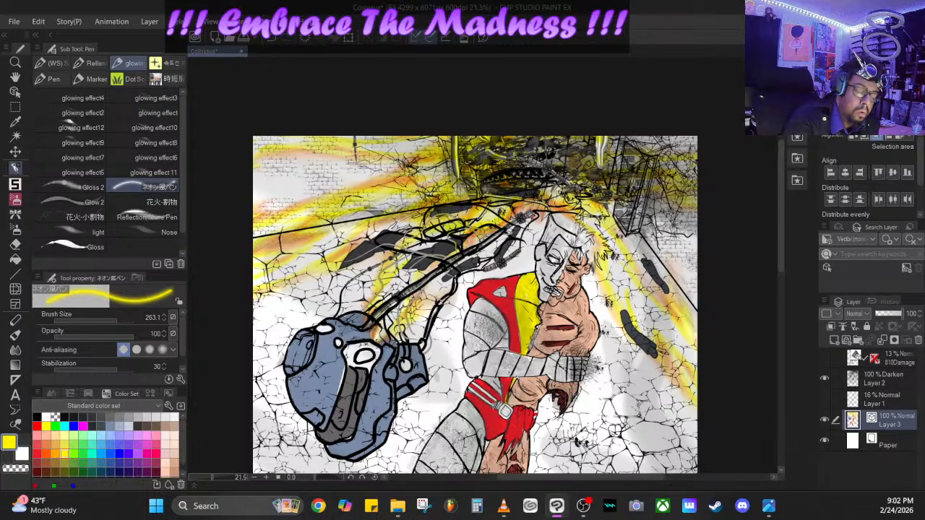
left_click(845, 343)
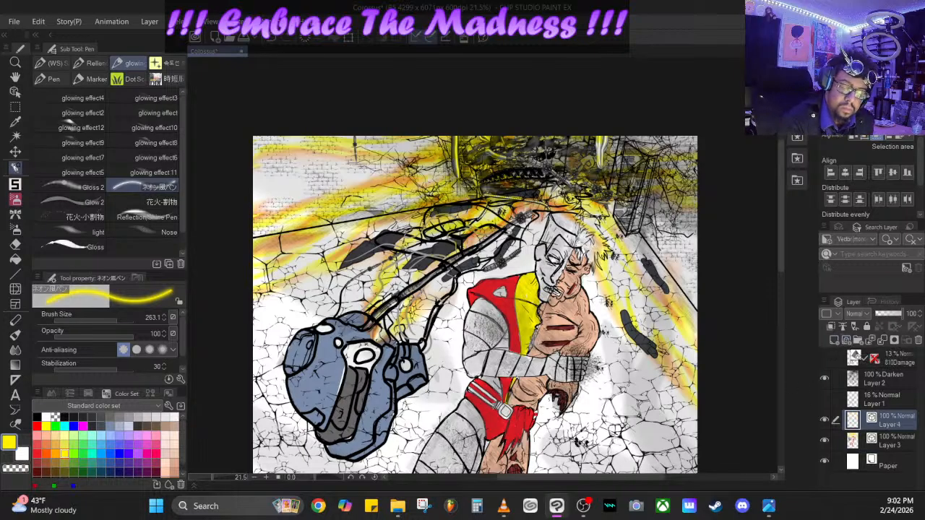
left_click(884, 442)
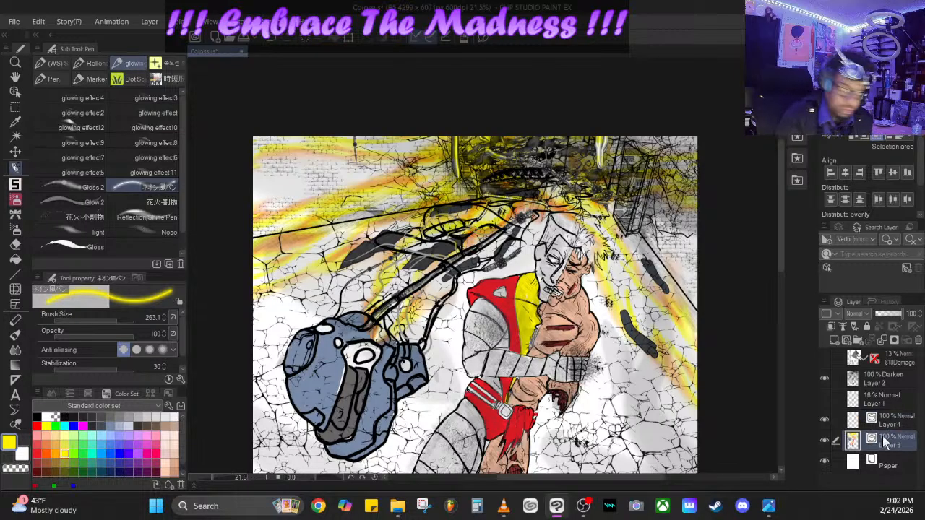
- Paint the figure's hair near-black on Layer 3 with the G-pen, at opacity 100 on the metal half and size 149, opacity 69 on the human half
left_click(162, 423)
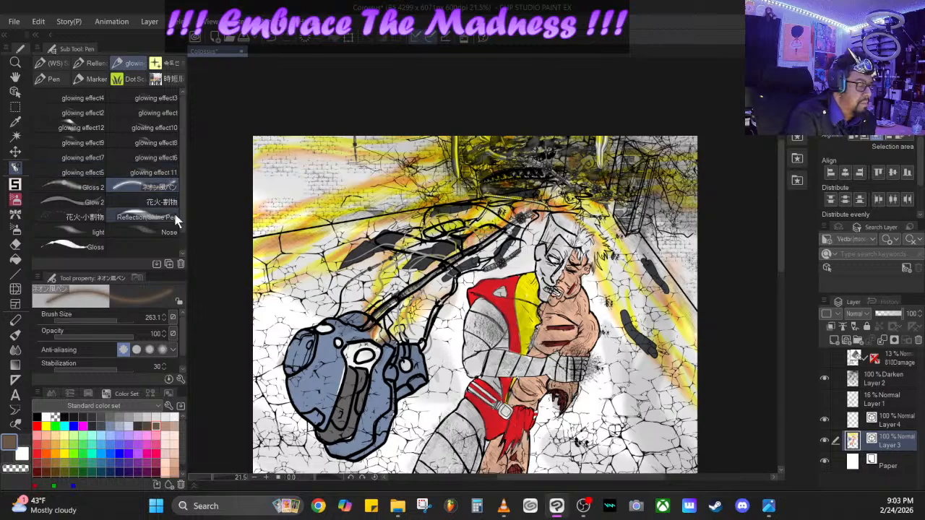
left_click(88, 62)
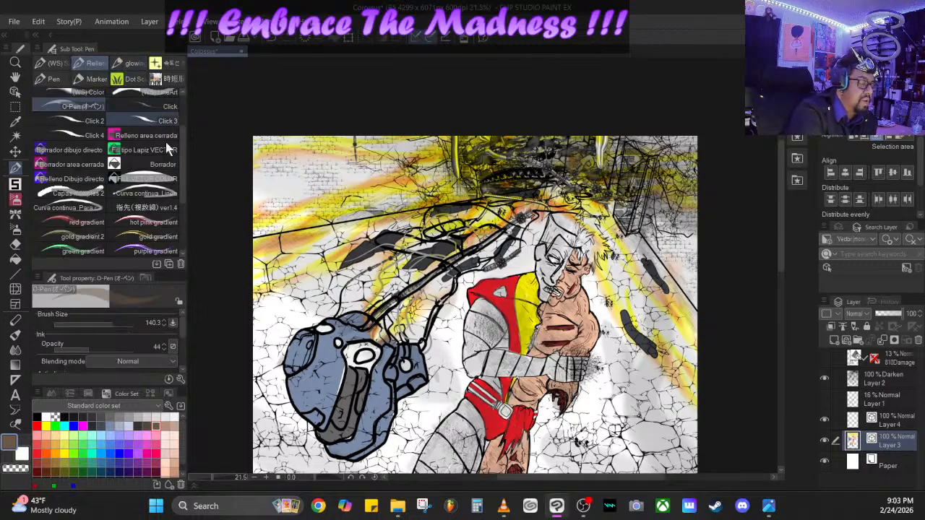
left_click(57, 62)
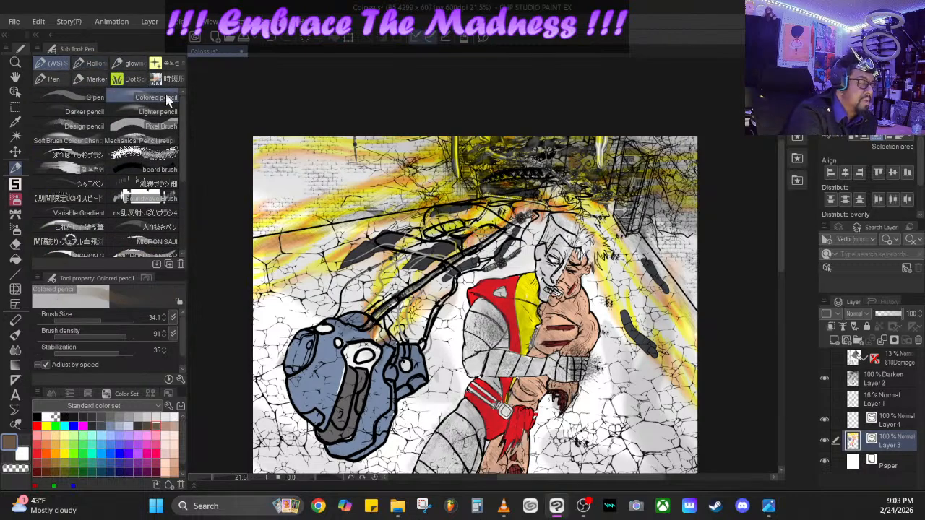
left_click(95, 100)
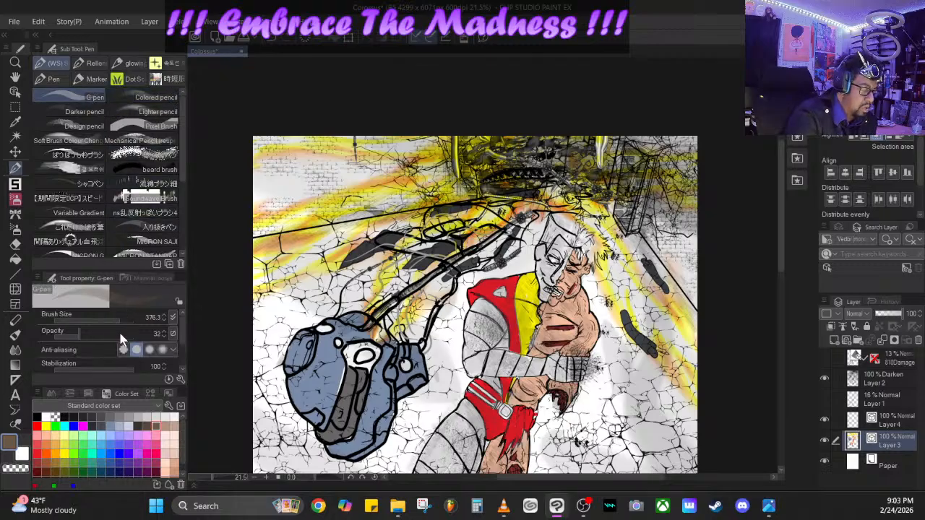
left_click(85, 337)
left_click_drag(87, 337, 181, 340)
left_click_drag(106, 322, 83, 323)
left_click(92, 417)
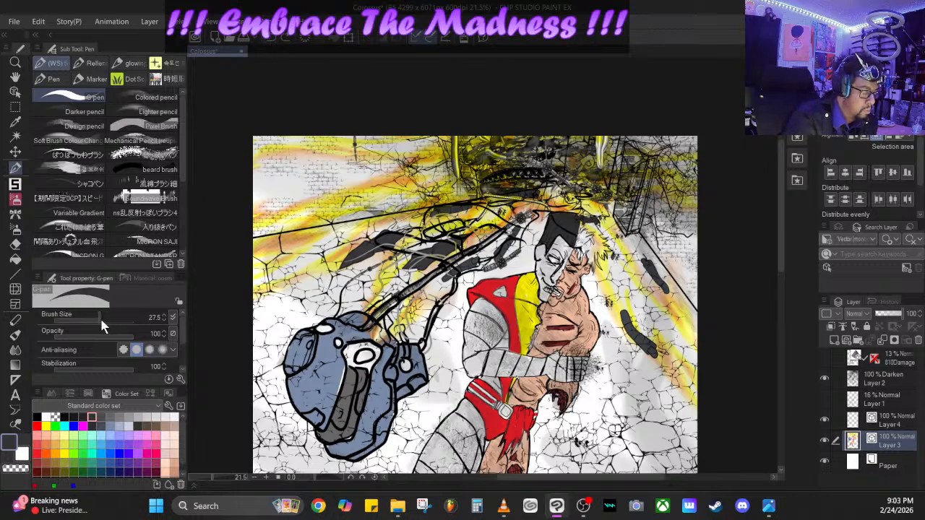
mouse_move(100, 318)
left_mouse_down()
mouse_move(110, 337)
mouse_move(114, 321)
left_mouse_up()
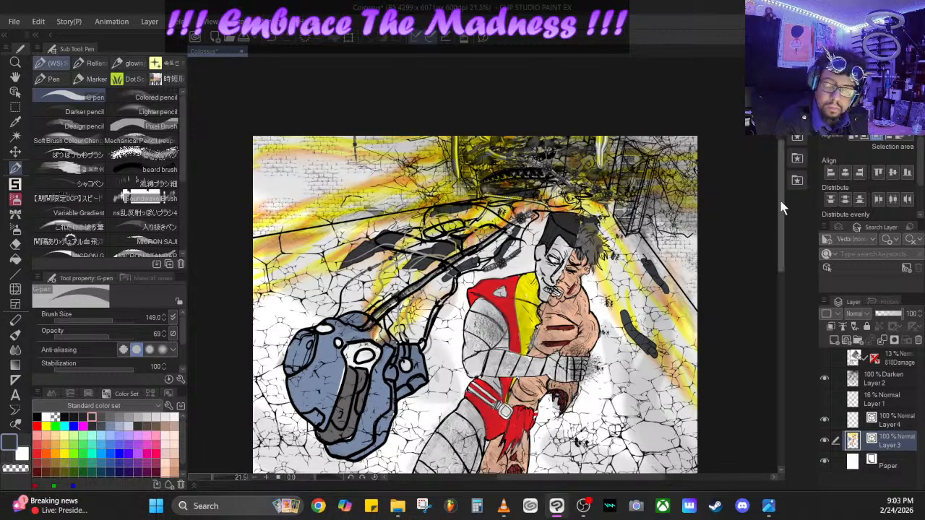
- Pick a medium gray and set the G-pen's brush size to 214.1
scroll(770, 256, "down", 5)
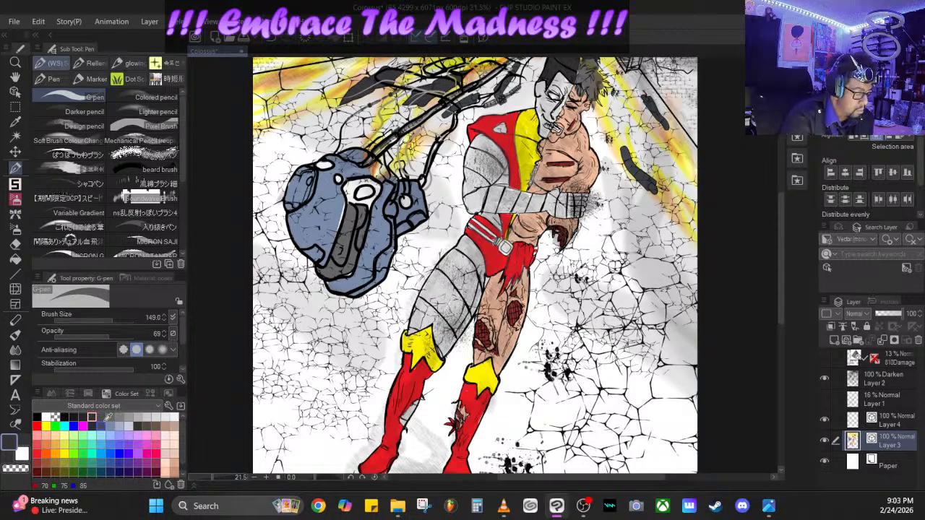
left_click(110, 416)
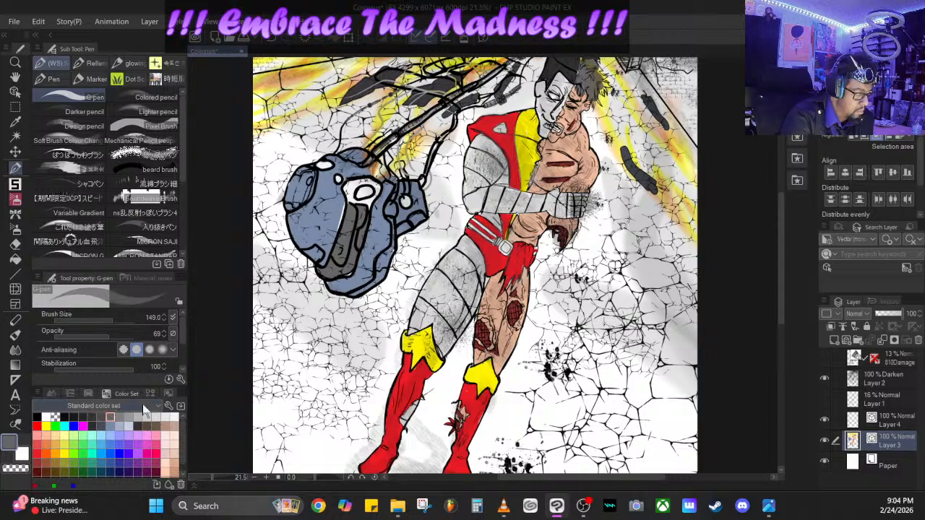
left_click(115, 320)
- Try gray G-pen strokes over the wall above the mechanical shell on Layer 3, and undo them
mouse_move(287, 149)
left_mouse_down()
mouse_move(279, 141)
mouse_move(292, 123)
mouse_move(257, 148)
left_mouse_up()
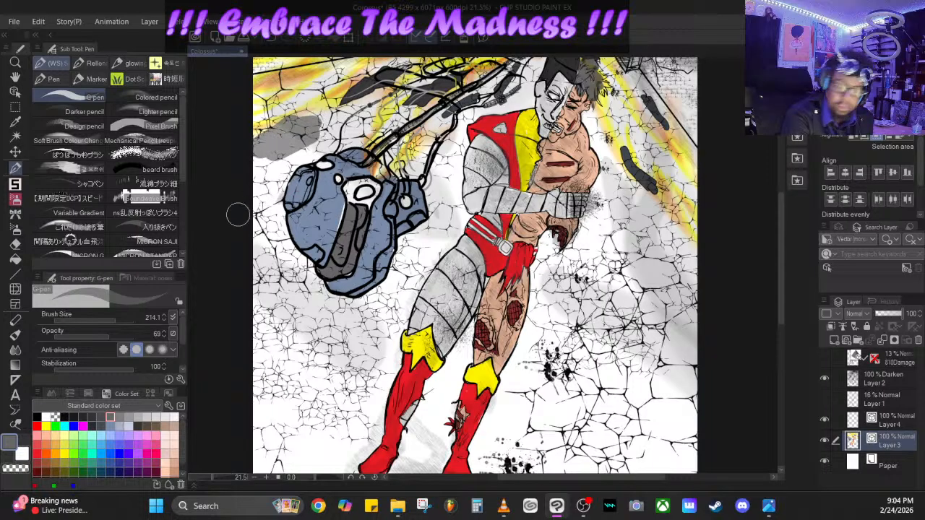
mouse_move(311, 132)
left_mouse_down()
mouse_move(326, 124)
mouse_move(282, 143)
left_mouse_up()
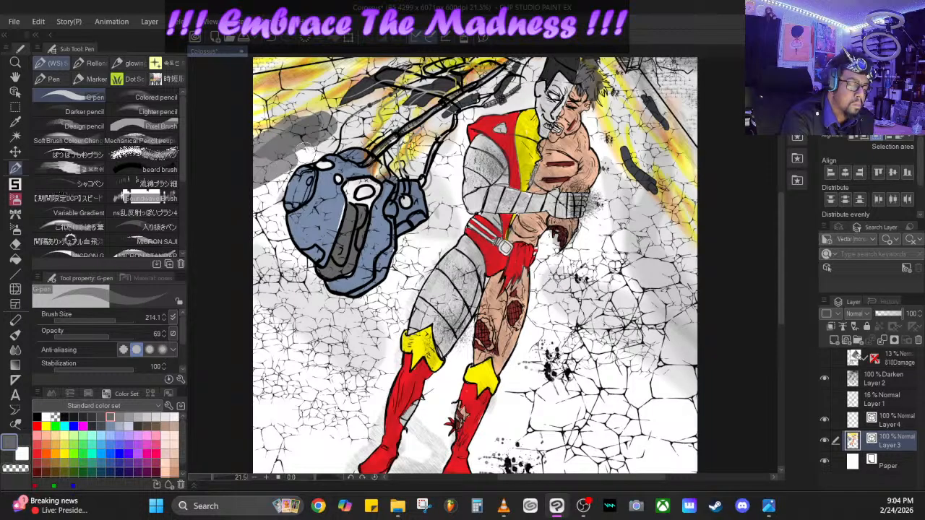
left_click(272, 36)
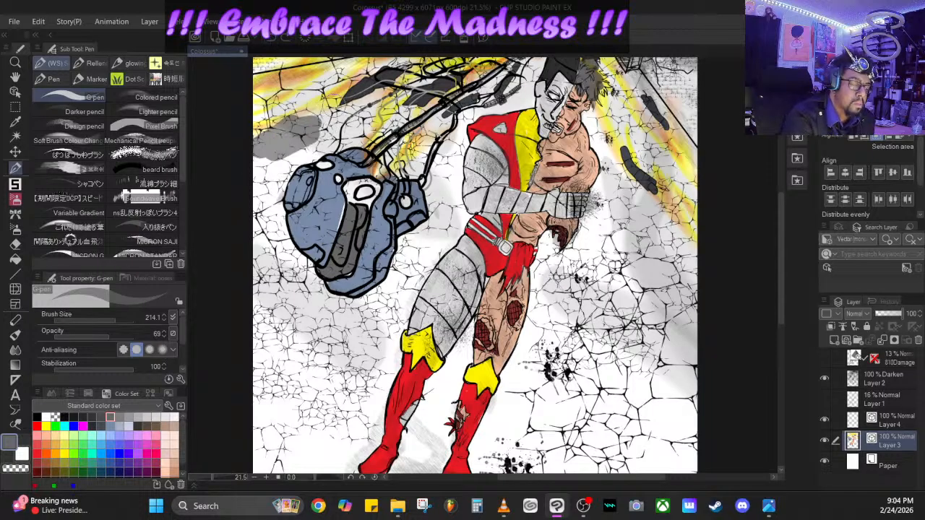
left_click(272, 36)
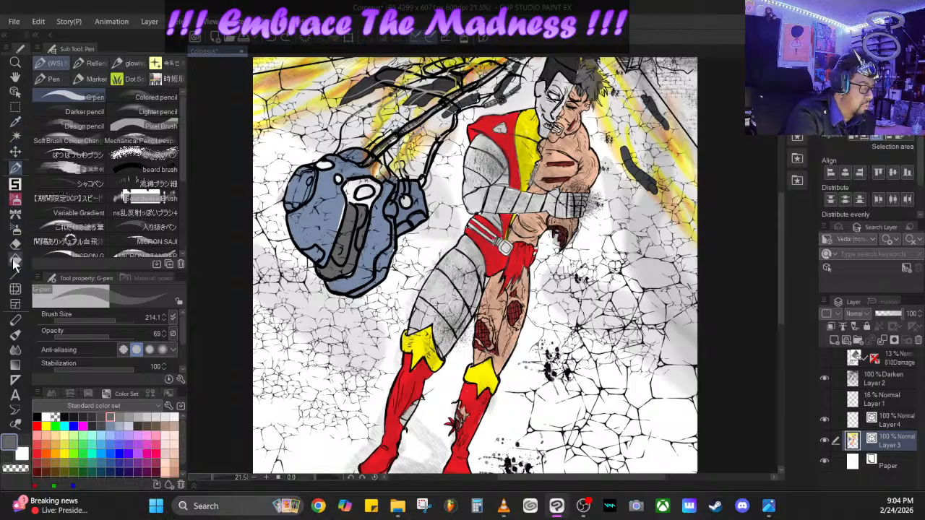
left_click(14, 260)
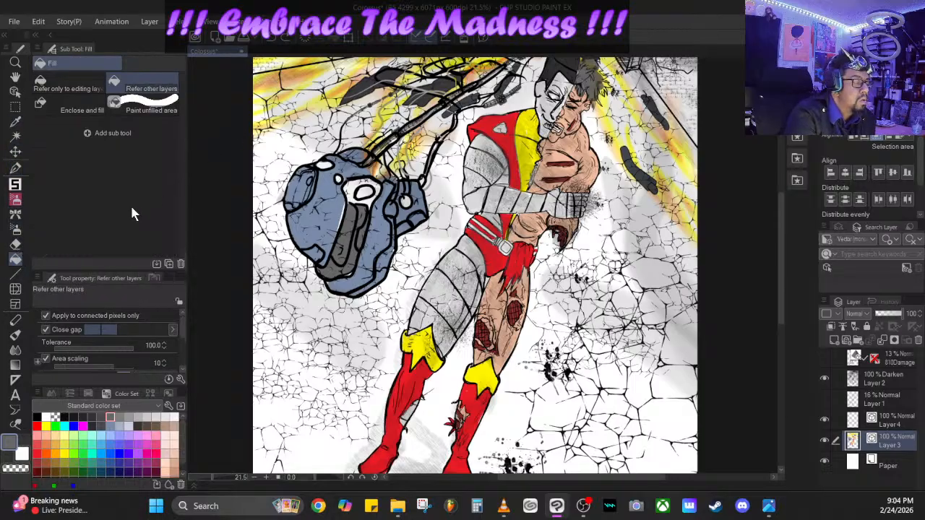
left_click(81, 107)
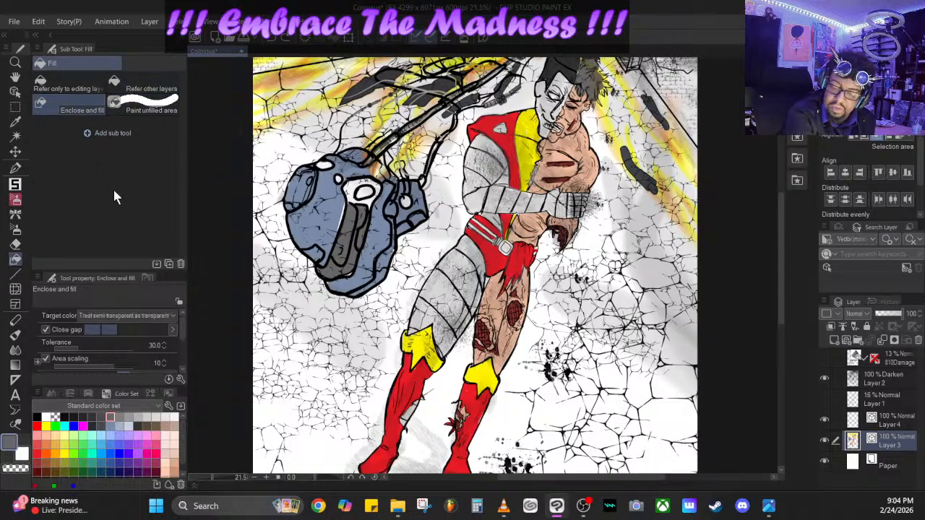
left_click(150, 108)
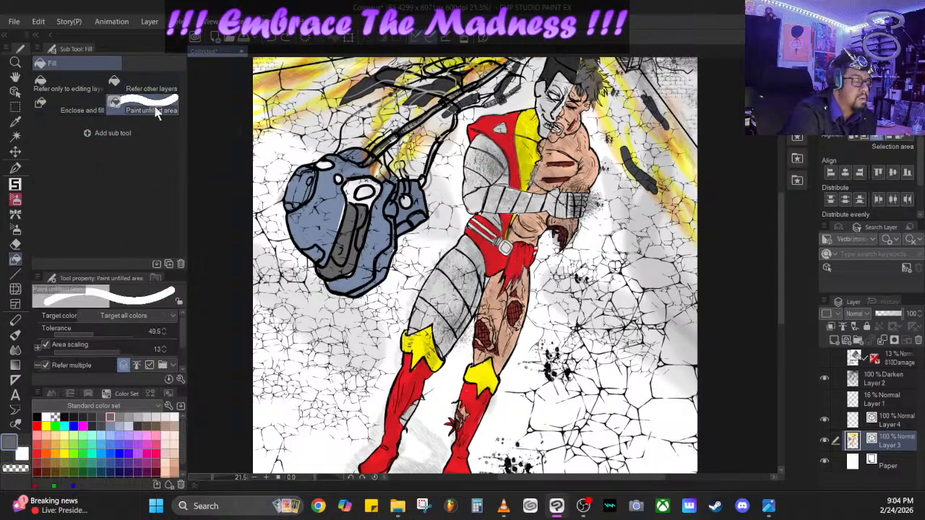
left_click(148, 88)
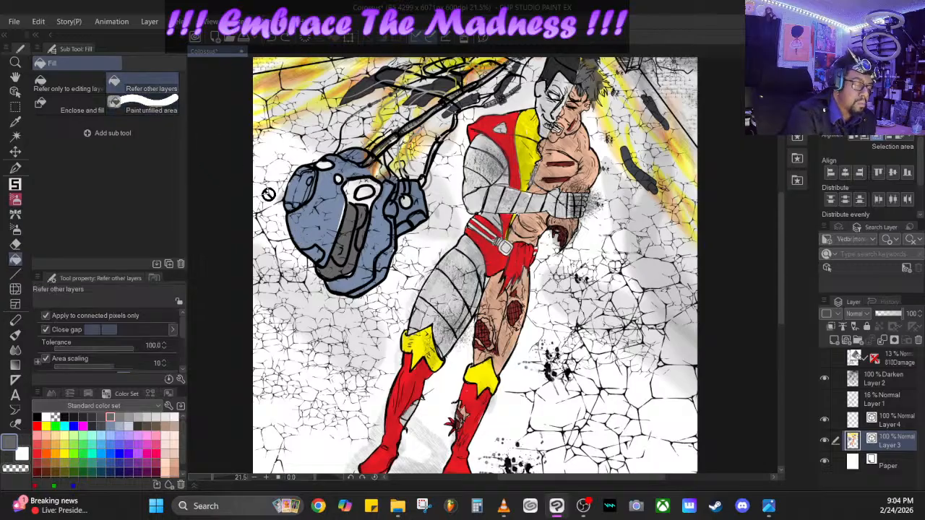
left_click(84, 113)
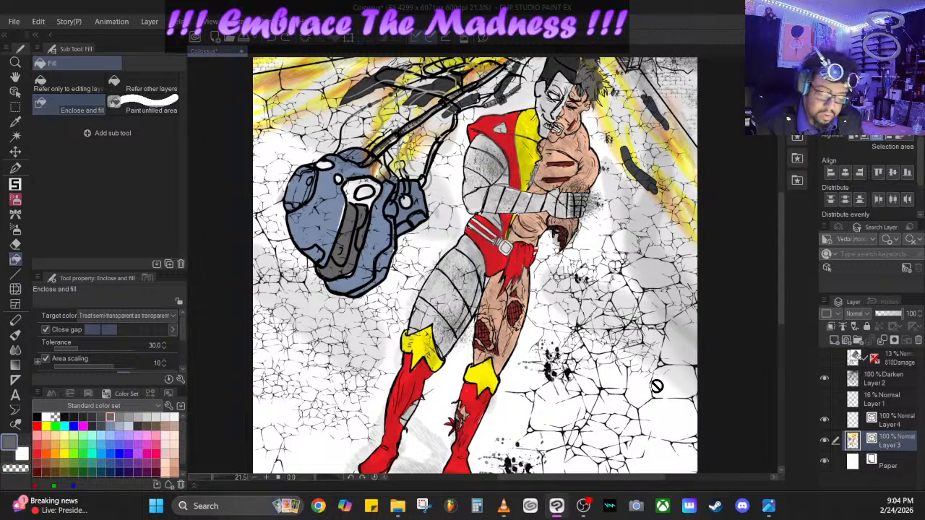
- Paint the cracked wall behind and below the mechanical shell gray on Layer 4 with the G-pen at size 214.1, opacity 69
left_click(893, 423)
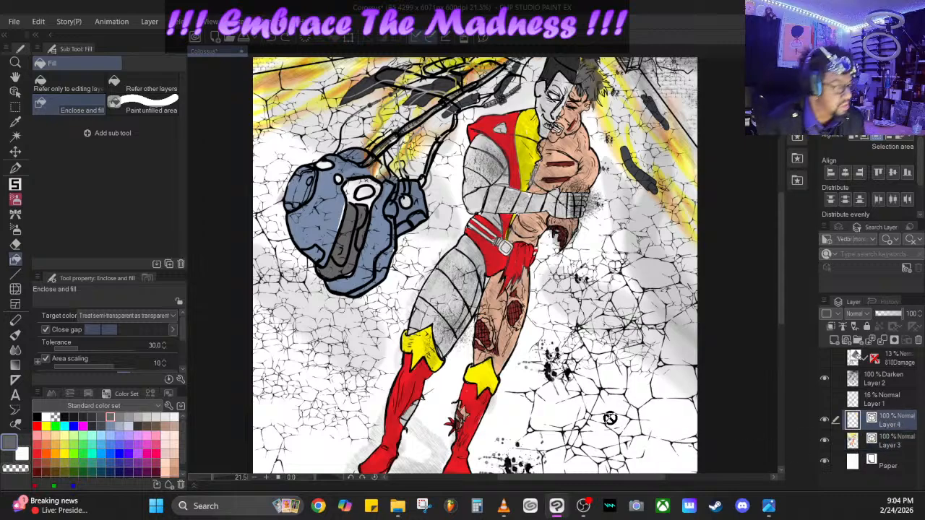
left_click(21, 166)
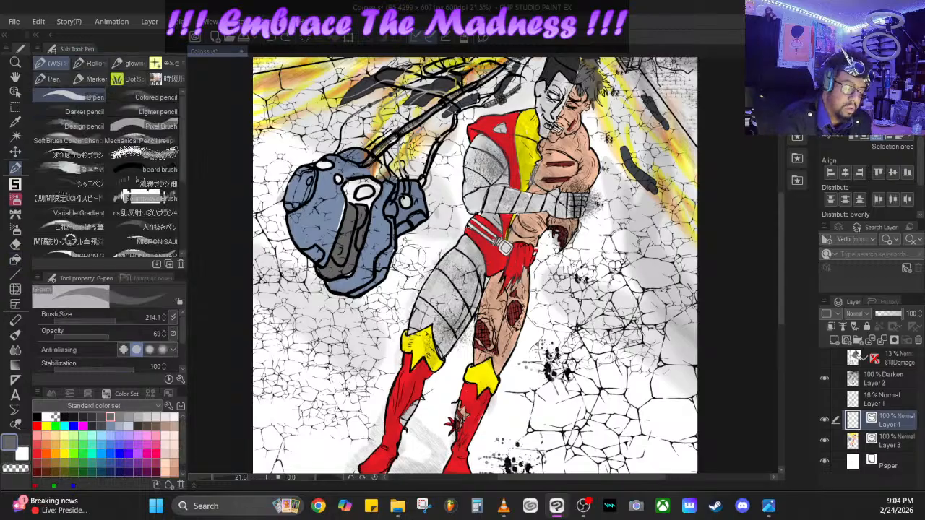
mouse_move(415, 245)
left_mouse_down()
mouse_move(412, 254)
mouse_move(441, 206)
mouse_move(433, 194)
mouse_move(458, 136)
mouse_move(462, 215)
mouse_move(376, 333)
mouse_move(321, 394)
mouse_move(267, 381)
mouse_move(246, 268)
mouse_move(249, 192)
mouse_move(275, 148)
mouse_move(340, 119)
mouse_move(275, 163)
mouse_move(264, 220)
mouse_move(278, 354)
mouse_move(310, 404)
mouse_move(264, 459)
mouse_move(289, 455)
mouse_move(289, 289)
mouse_move(271, 210)
mouse_move(314, 297)
mouse_move(302, 286)
mouse_move(307, 340)
mouse_move(339, 362)
mouse_move(327, 308)
mouse_move(361, 310)
mouse_move(406, 279)
left_mouse_up()
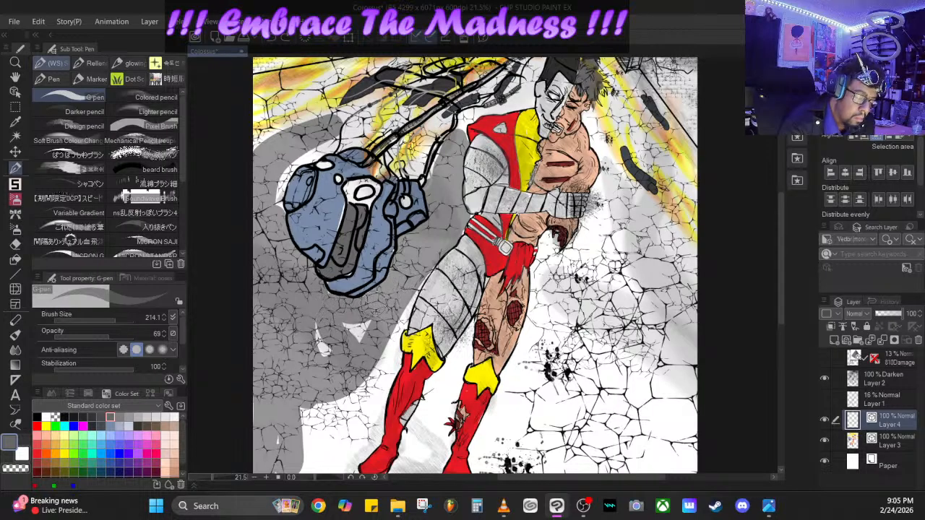
mouse_move(358, 333)
left_mouse_down()
mouse_move(365, 329)
mouse_move(318, 331)
left_mouse_up()
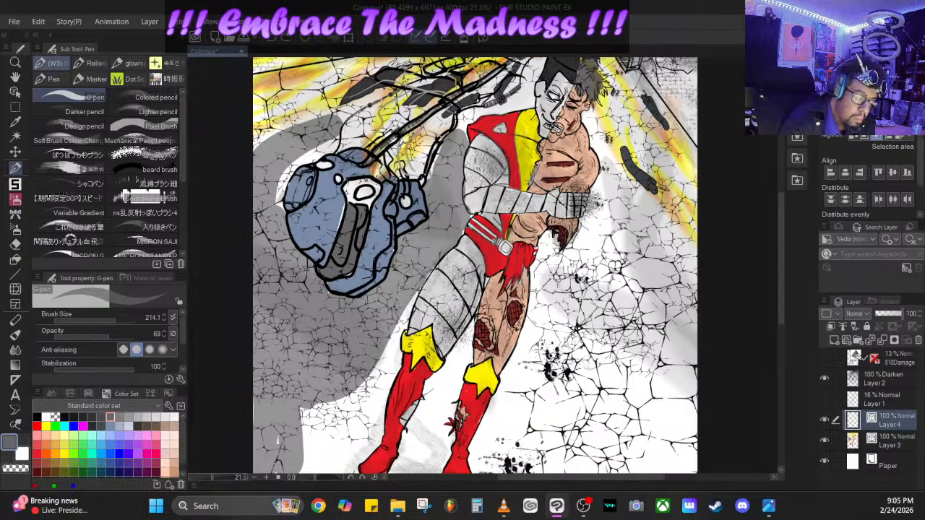
mouse_move(409, 299)
left_mouse_down()
mouse_move(366, 448)
mouse_move(339, 458)
mouse_move(309, 445)
mouse_move(302, 409)
mouse_move(373, 368)
mouse_move(322, 445)
mouse_move(366, 396)
left_mouse_up()
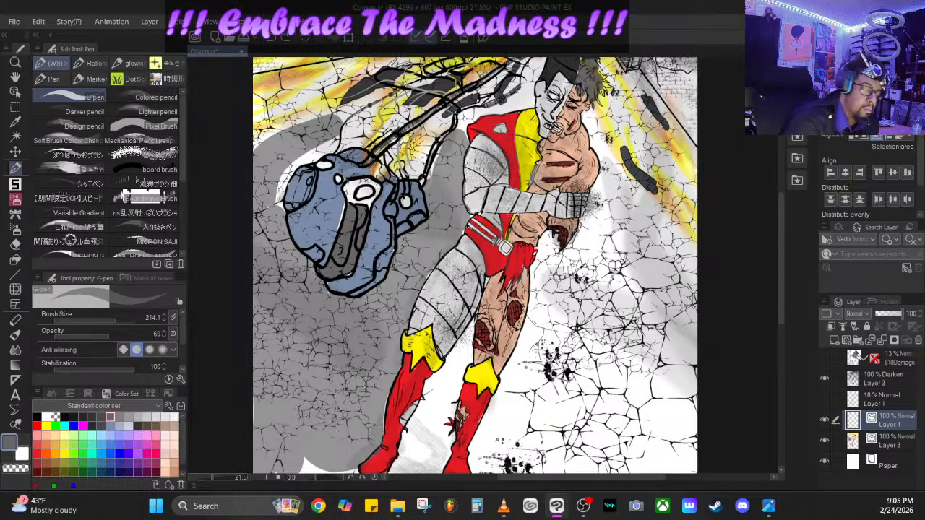
- Fill the white gaps around the mechanical shell's upper edge and between its cables with the same gray
mouse_move(273, 194)
left_mouse_down()
mouse_move(297, 156)
mouse_move(350, 136)
mouse_move(369, 108)
mouse_move(338, 134)
left_mouse_up()
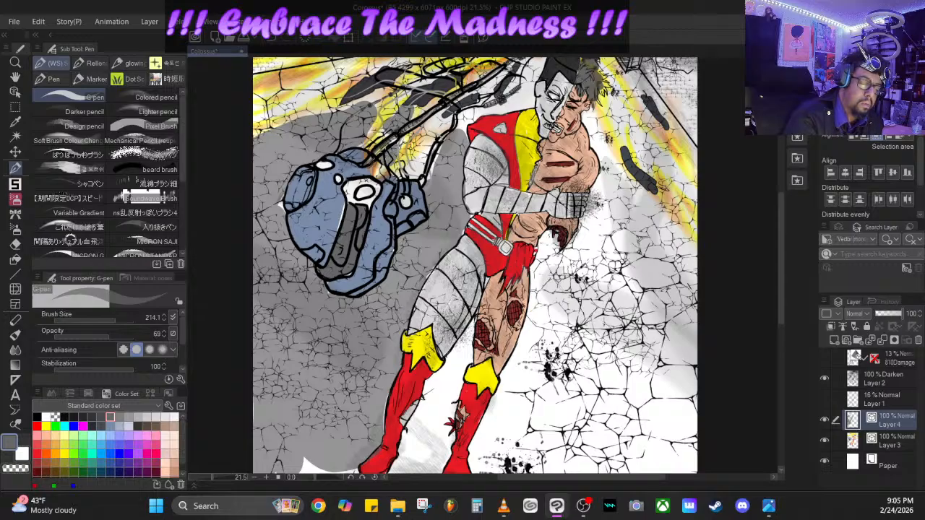
mouse_move(370, 161)
left_mouse_down()
mouse_move(428, 108)
mouse_move(442, 101)
mouse_move(438, 126)
mouse_move(478, 110)
mouse_move(490, 101)
mouse_move(466, 99)
mouse_move(535, 65)
mouse_move(523, 99)
mouse_move(496, 110)
left_mouse_up()
mouse_move(435, 141)
left_mouse_down()
mouse_move(418, 170)
mouse_move(427, 170)
left_mouse_up()
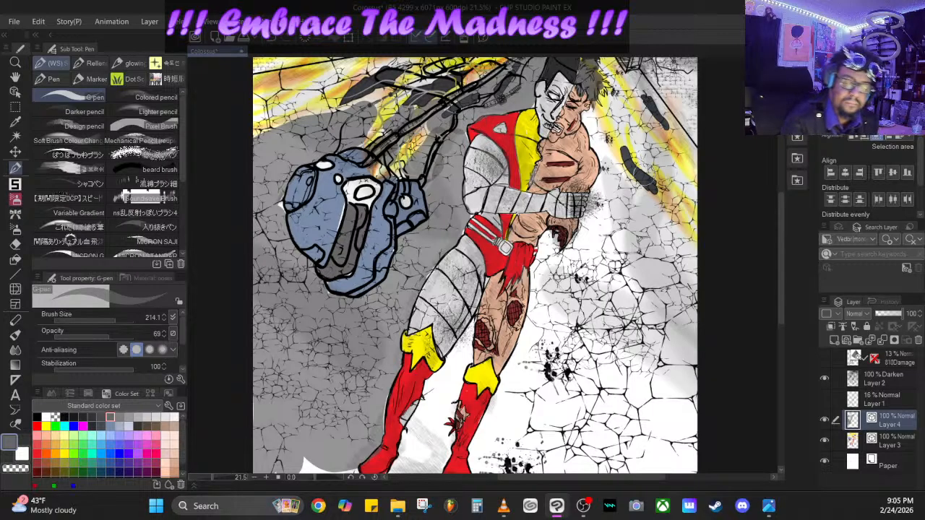
- Start the gray on the wall beside the figure's human half, and continue down it with the G-pen's opacity at 30
left_click_drag(623, 106, 629, 131)
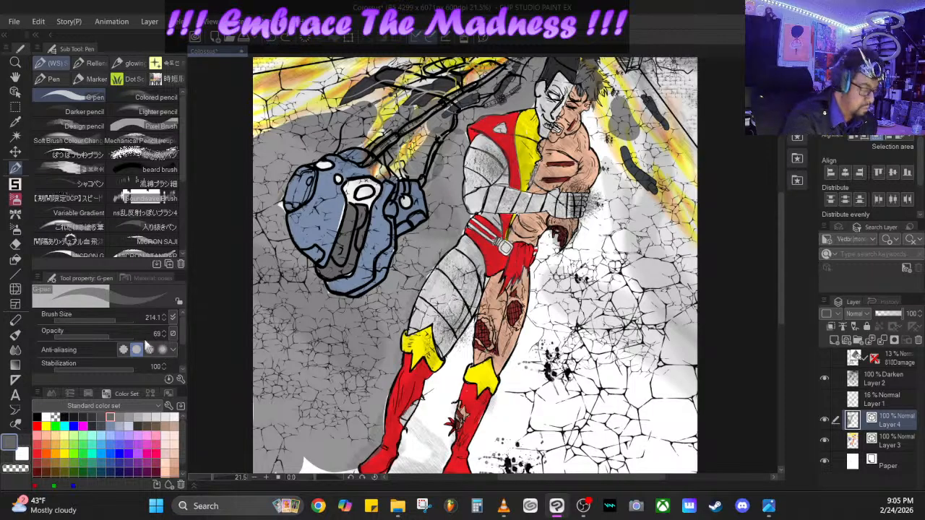
left_click(77, 337)
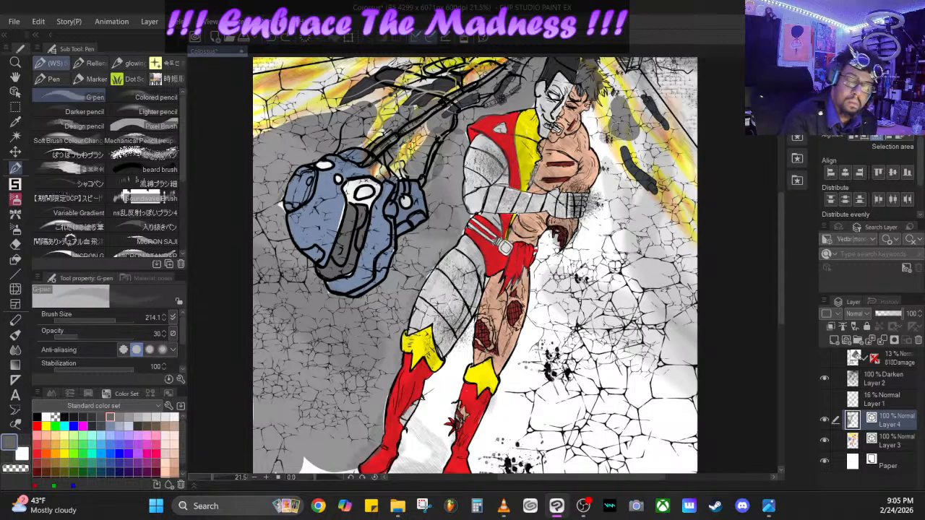
mouse_move(614, 143)
left_mouse_down()
mouse_move(659, 173)
mouse_move(678, 172)
mouse_move(615, 87)
mouse_move(593, 120)
mouse_move(610, 170)
mouse_move(592, 238)
mouse_move(564, 264)
mouse_move(545, 249)
mouse_move(524, 358)
mouse_move(480, 466)
mouse_move(484, 433)
mouse_move(509, 394)
mouse_move(643, 317)
mouse_move(560, 336)
mouse_move(556, 326)
mouse_move(578, 296)
mouse_move(565, 257)
mouse_move(556, 267)
mouse_move(555, 332)
mouse_move(627, 280)
mouse_move(607, 278)
left_mouse_up()
- Extend the 30-opacity gray over the wall beside the human half, from the page's upper corner down past the folded arms
left_click_drag(316, 476, 318, 478)
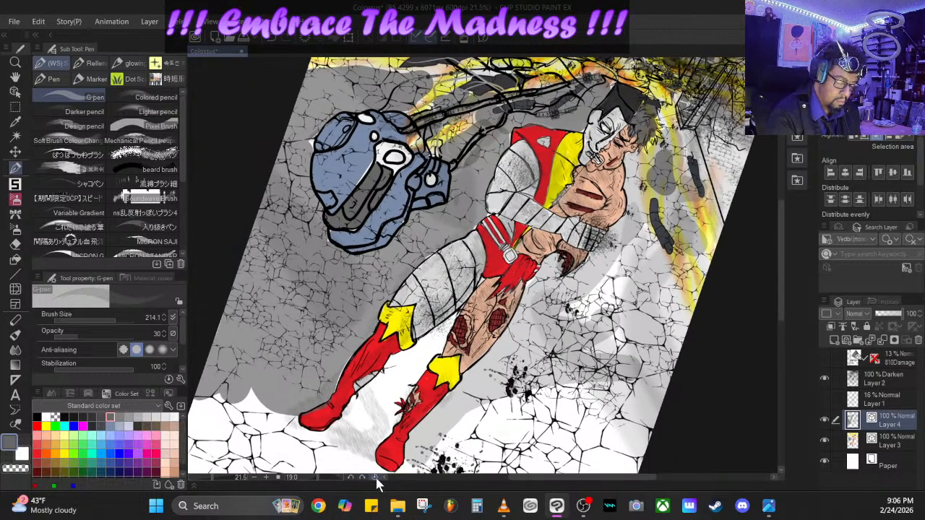
left_click(353, 478)
left_click(351, 479)
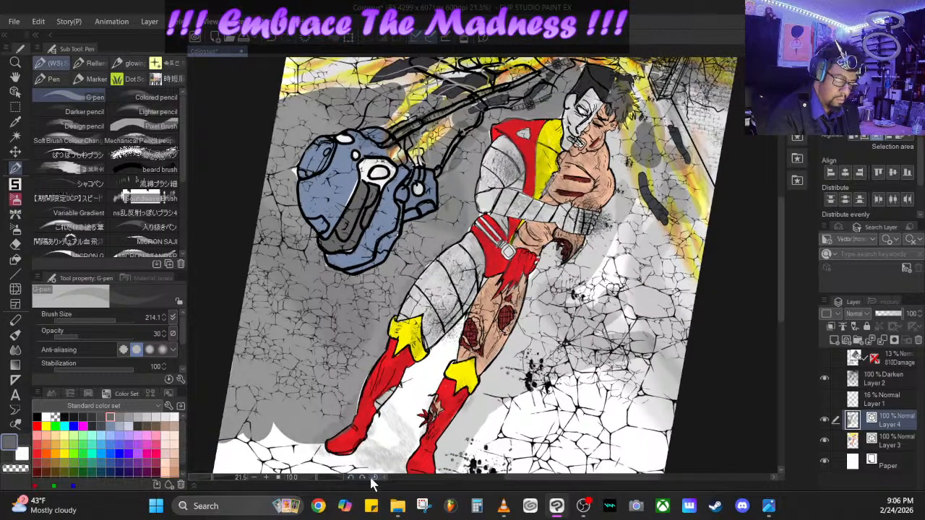
left_click(350, 479)
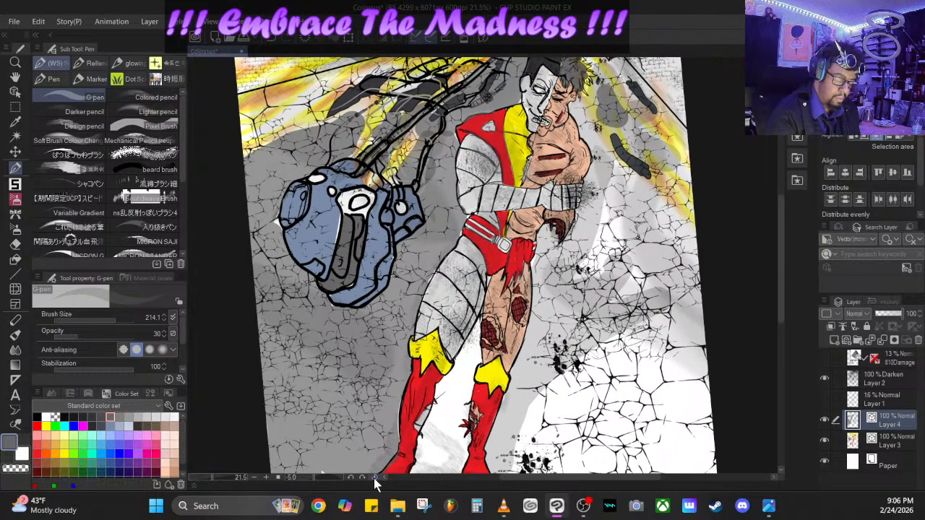
left_click(374, 478)
left_click_drag(212, 477, 208, 470)
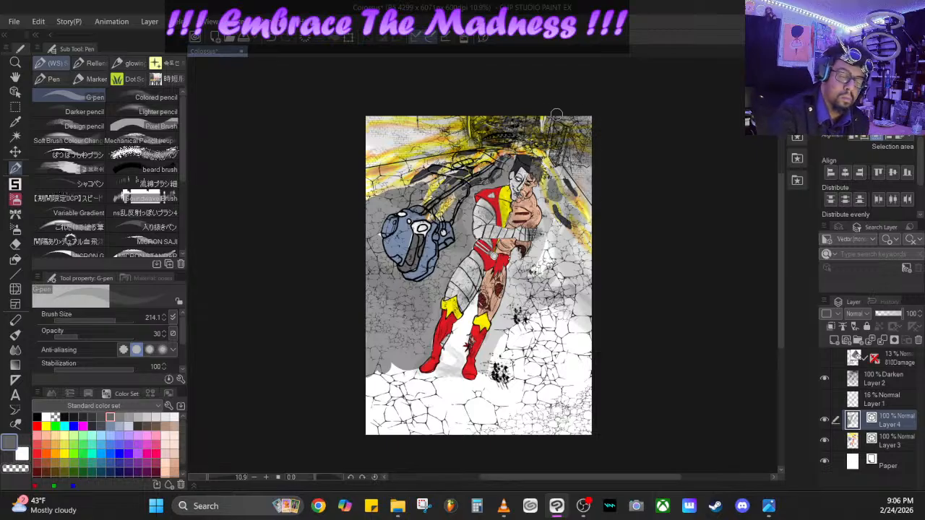
left_click_drag(553, 118, 590, 185)
left_click_drag(553, 237, 572, 264)
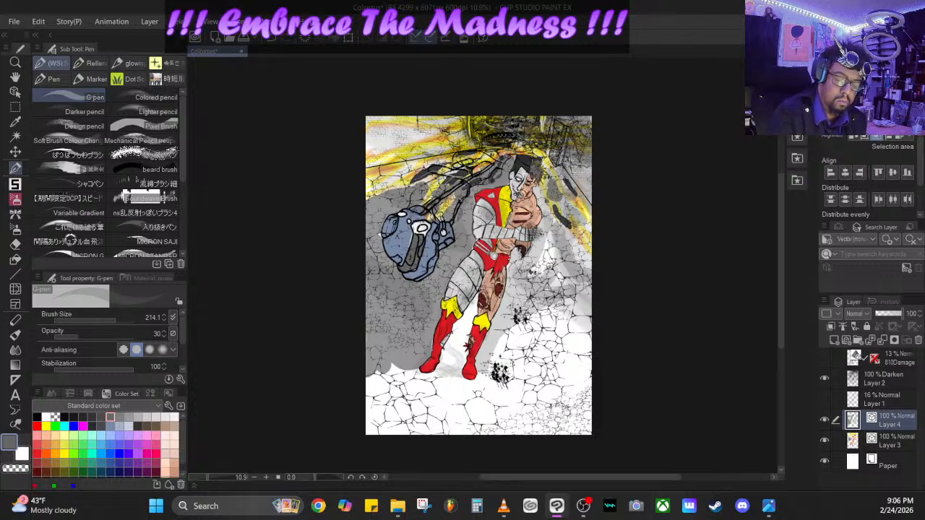
left_click_drag(547, 210, 591, 268)
mouse_move(550, 226)
left_mouse_down()
mouse_move(610, 366)
mouse_move(597, 440)
mouse_move(601, 295)
left_mouse_up()
- Wash translucent gray over the whole picture with the G-pen at size 1668.6, opacity 30
left_click_drag(125, 321, 148, 317)
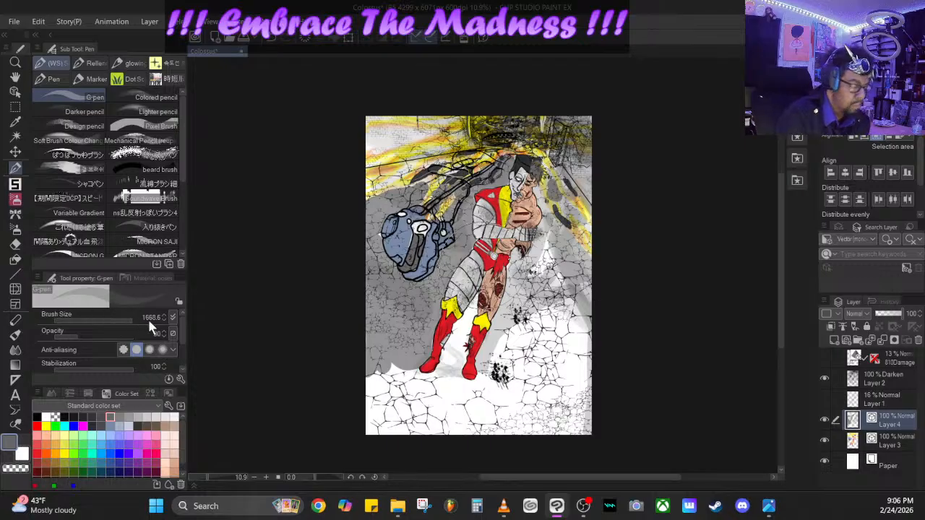
mouse_move(578, 268)
left_mouse_down()
mouse_move(566, 397)
mouse_move(506, 455)
mouse_move(381, 432)
mouse_move(541, 424)
mouse_move(596, 248)
mouse_move(594, 397)
mouse_move(495, 464)
mouse_move(368, 382)
mouse_move(434, 423)
mouse_move(498, 396)
mouse_move(462, 349)
mouse_move(570, 280)
mouse_move(563, 211)
mouse_move(521, 90)
mouse_move(619, 279)
mouse_move(531, 441)
mouse_move(394, 437)
mouse_move(393, 155)
left_mouse_up()
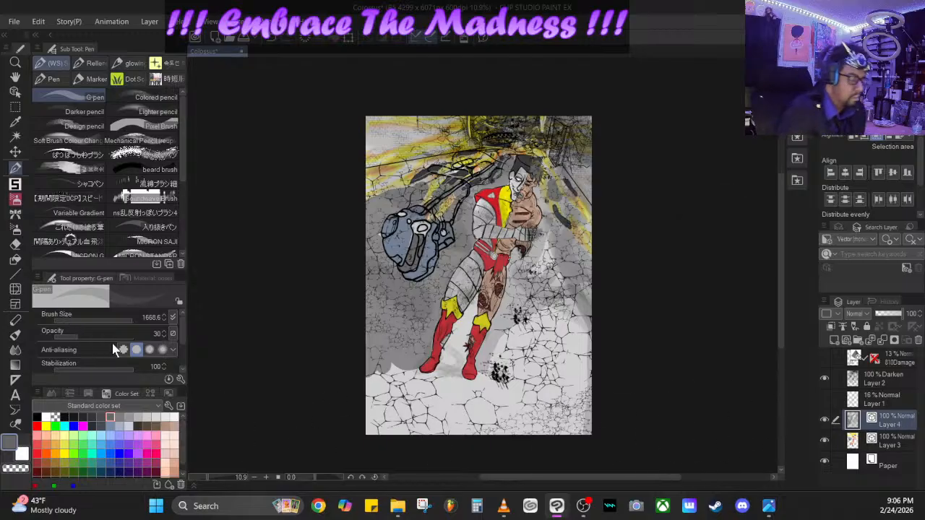
- Shade gray around the cables and the figure's head with the MICRON SAJI pen at size 416.1, opacity 49
left_click(144, 241)
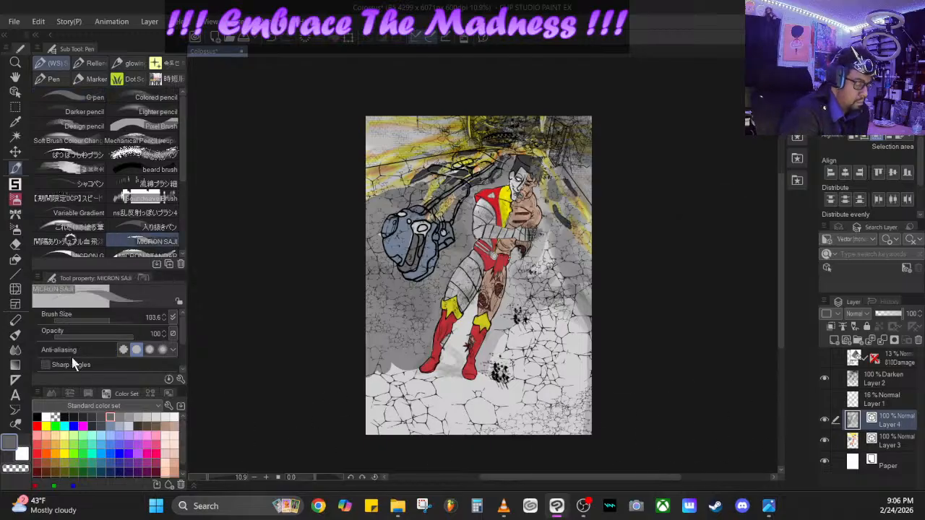
mouse_move(122, 334)
left_mouse_down()
mouse_move(77, 339)
mouse_move(94, 335)
left_mouse_up()
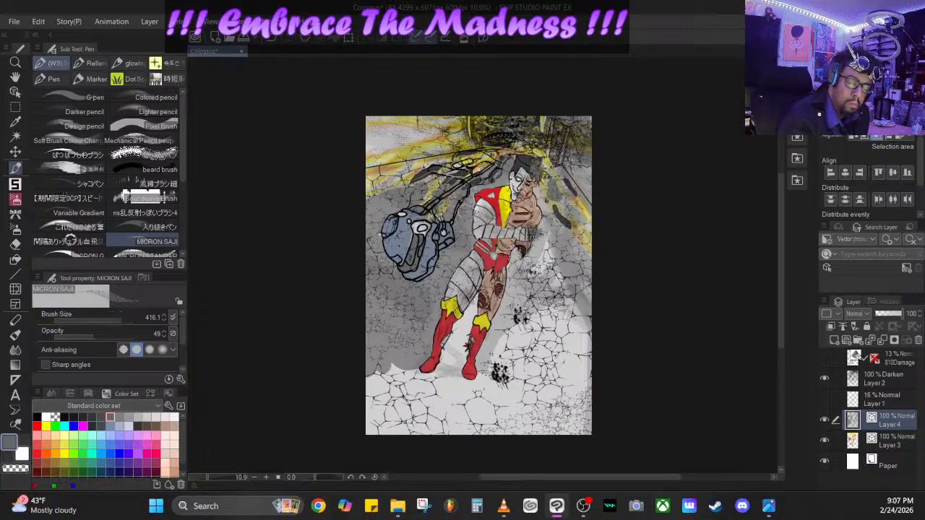
left_click_drag(468, 207, 506, 168)
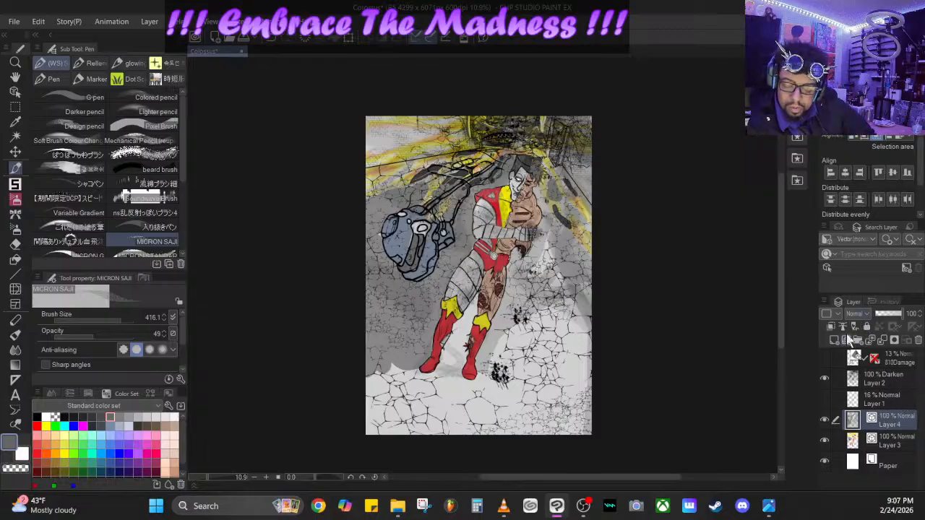
- Add a new layer directly above Layer 4 and set its blending mode to Vivid light
left_click(846, 339)
left_click(860, 313)
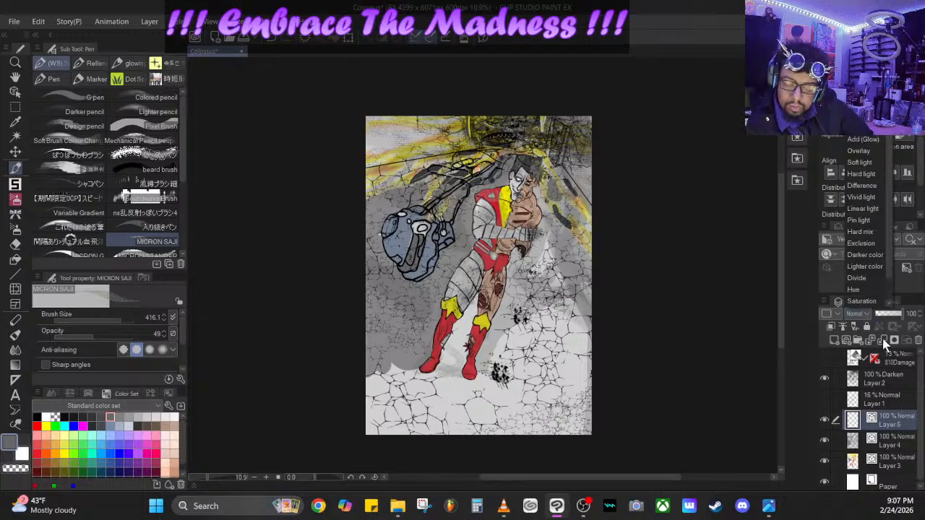
left_click(870, 199)
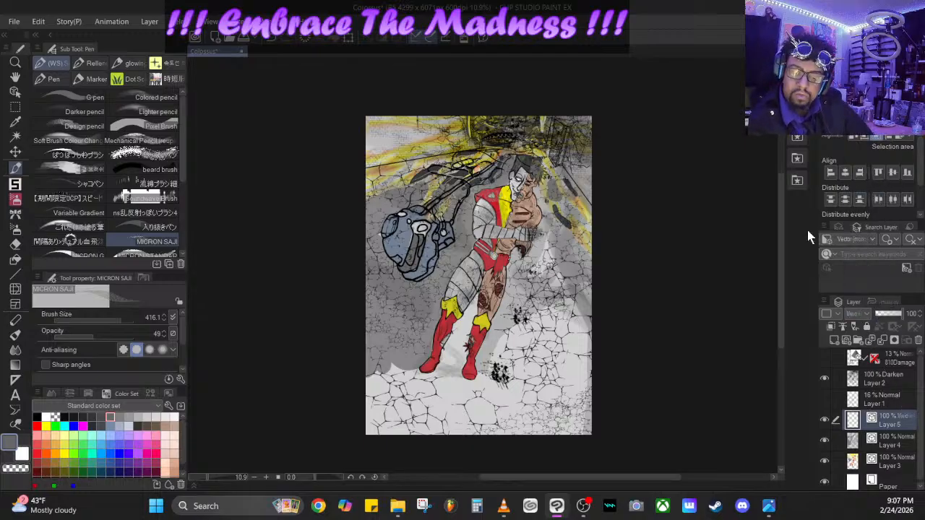
- Pick yellow and look through the hair and decoration brush groups, including Sparks, Nebula and Flying, for a suitable effect brush
left_click(63, 453)
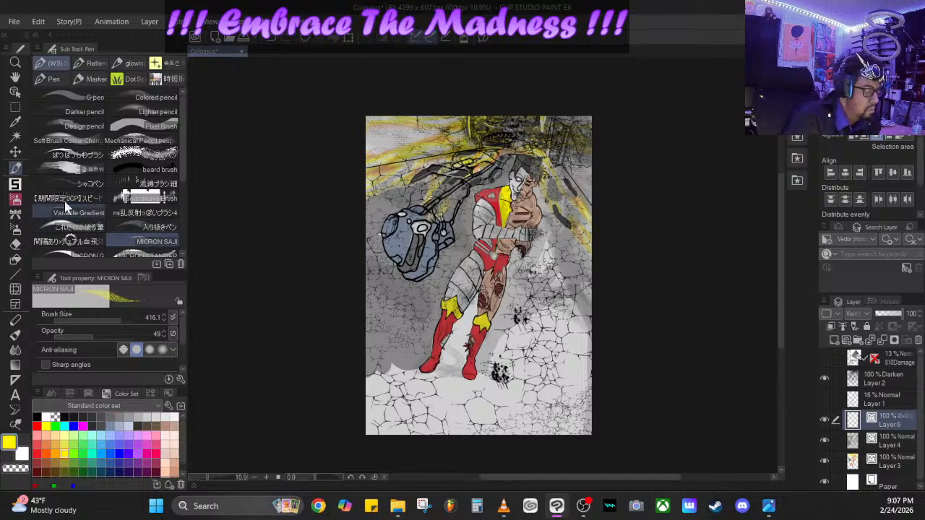
left_click(15, 228)
left_click(13, 215)
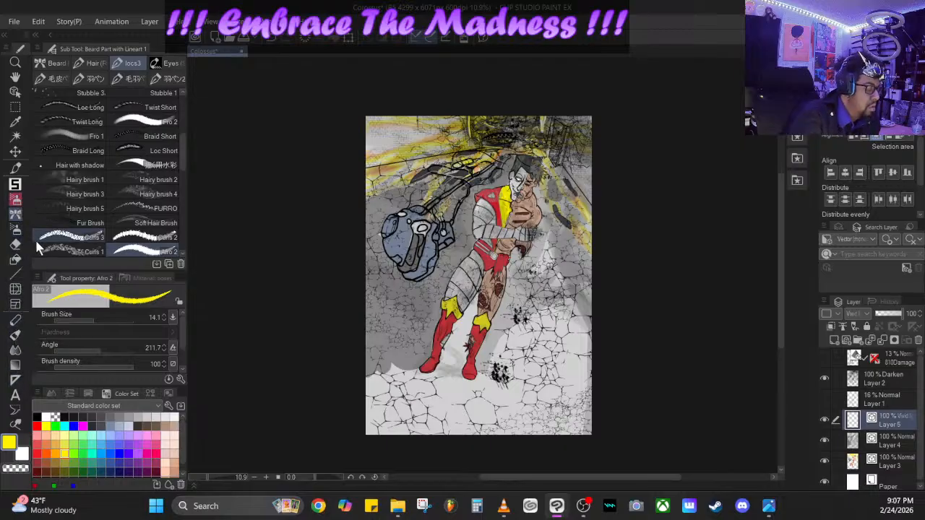
left_click(12, 204)
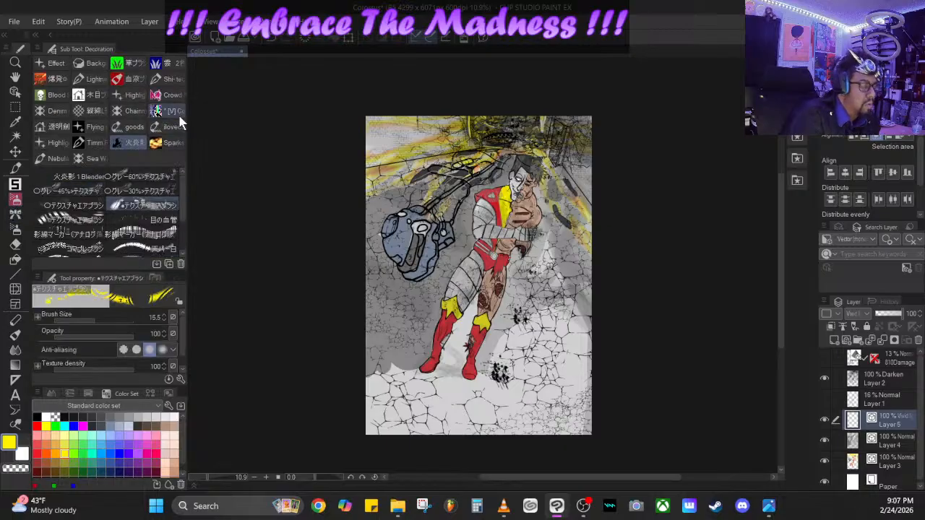
left_click(168, 144)
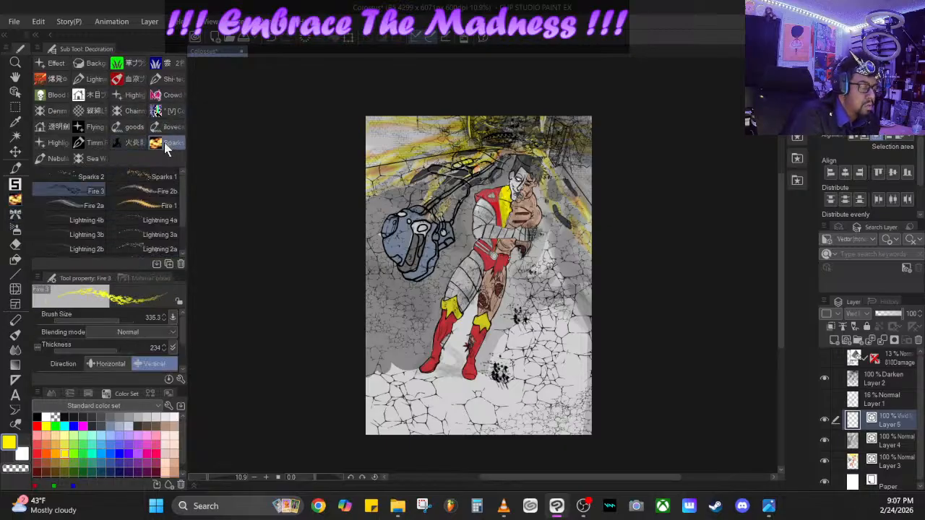
left_click(90, 158)
left_click(56, 158)
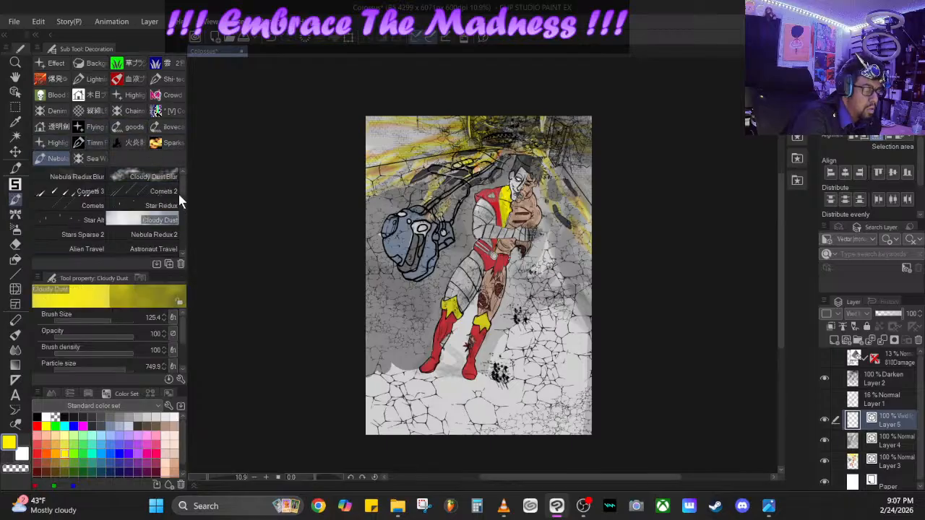
mouse_move(180, 192)
left_mouse_down()
mouse_move(182, 250)
mouse_move(180, 150)
left_mouse_up()
left_click(181, 129)
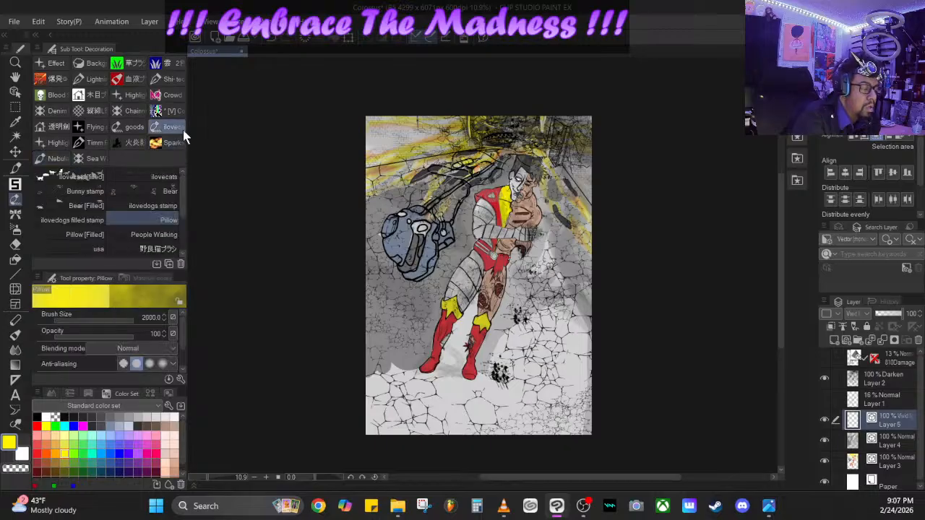
left_click(92, 129)
left_click(92, 130)
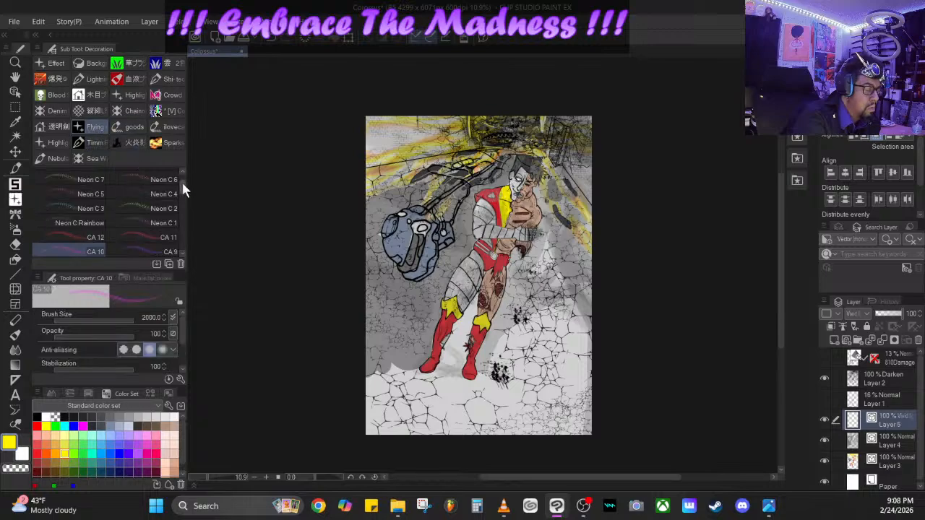
mouse_move(183, 193)
left_mouse_down()
mouse_move(185, 250)
mouse_move(179, 214)
left_mouse_up()
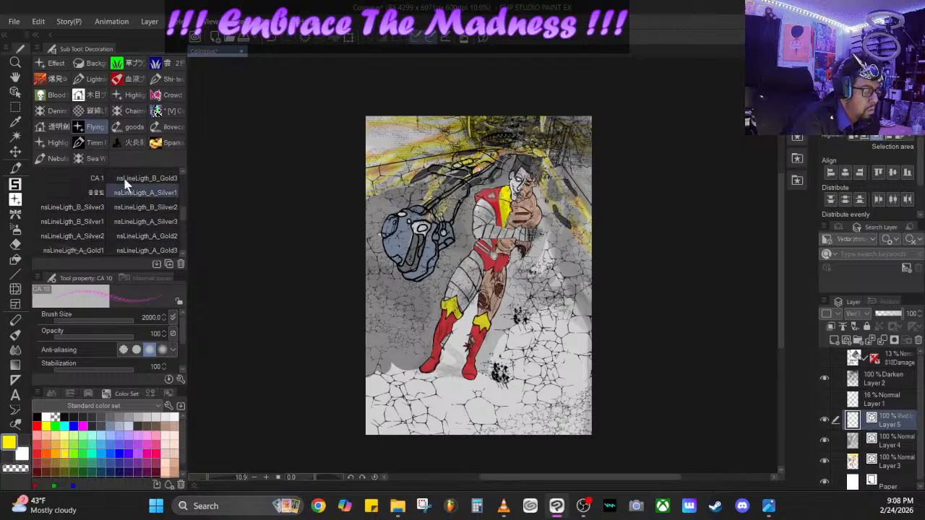
- Paint red blood on the human half's face, chest, hand and thigh and on the ground splatter with the pinceau coulure de sang brush
left_click(51, 128)
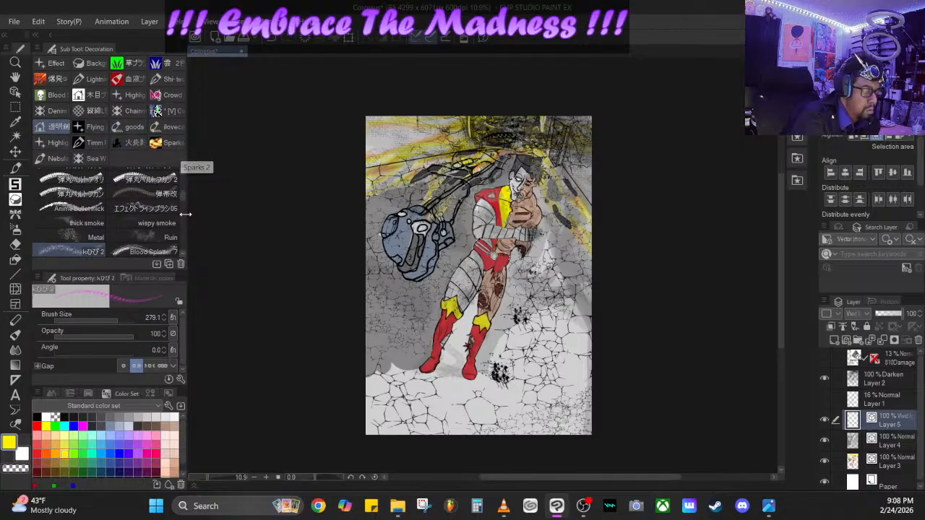
mouse_move(181, 195)
left_mouse_down()
mouse_move(182, 249)
mouse_move(181, 213)
left_mouse_up()
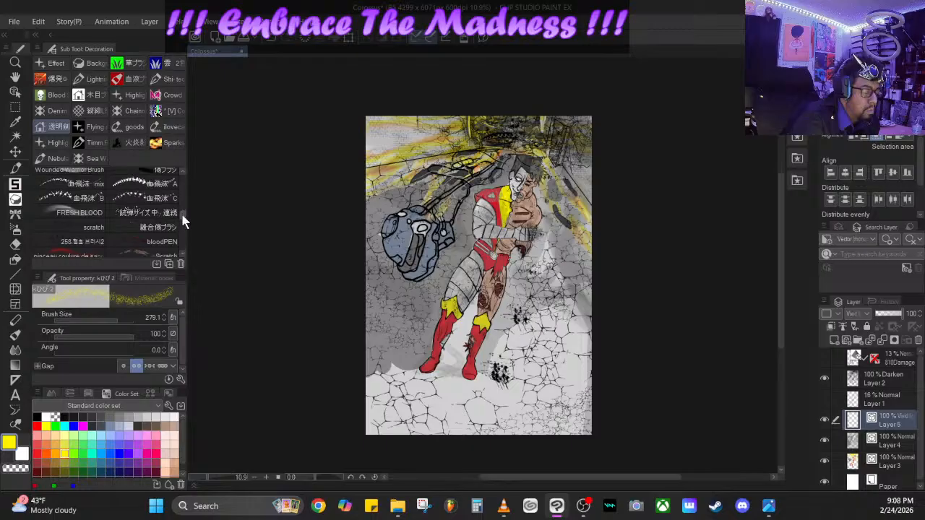
left_click(37, 454)
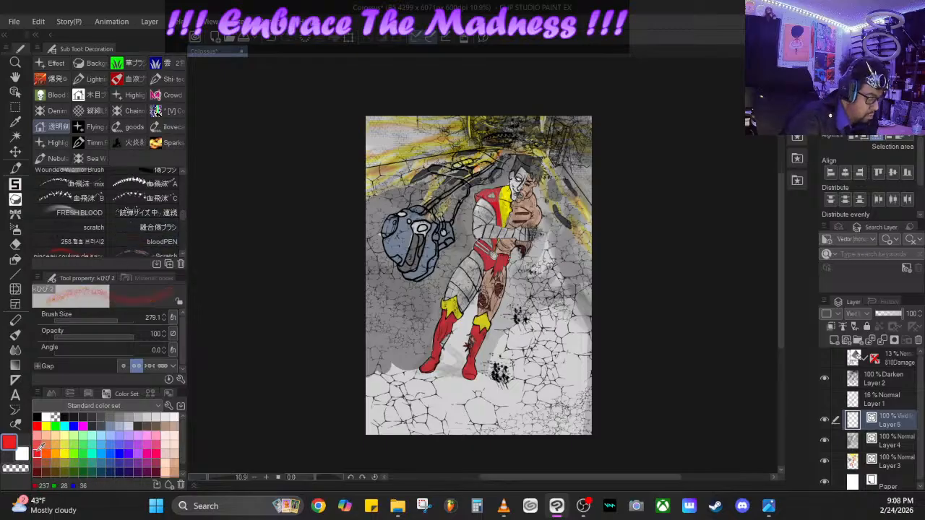
left_click(89, 255)
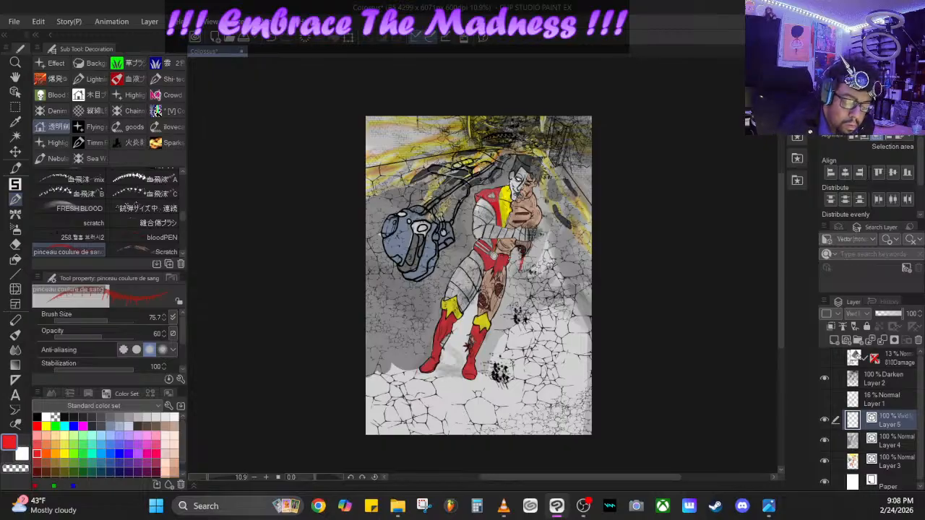
left_click(501, 370)
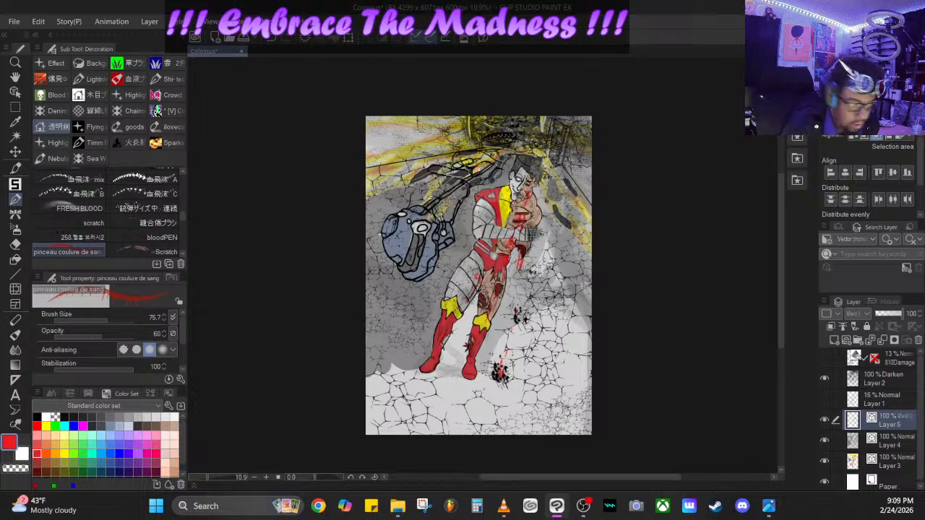
- Draw red blood dripping from the lower hand toward the ground splatter with the bloodPEN brush at size 38.7
left_click(148, 238)
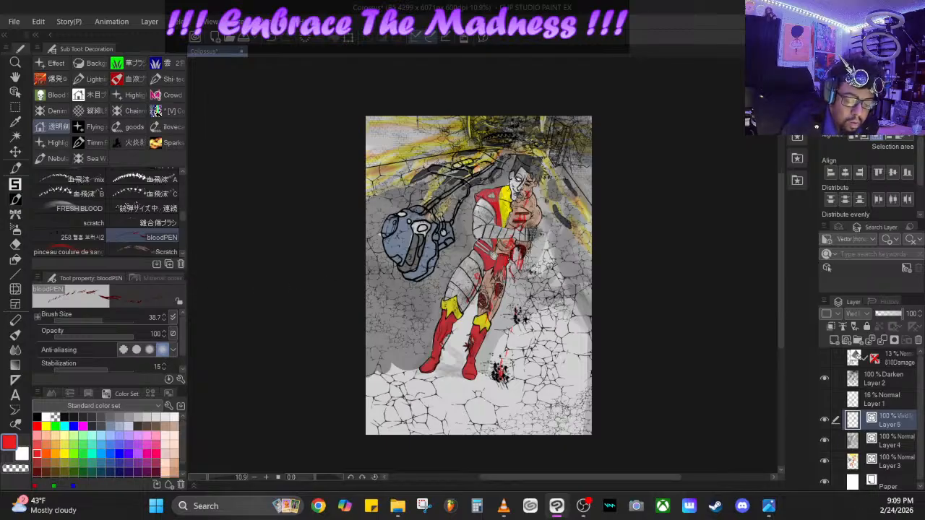
mouse_move(520, 271)
left_mouse_down()
mouse_move(523, 252)
mouse_move(507, 333)
left_mouse_up()
left_click_drag(505, 351, 502, 365)
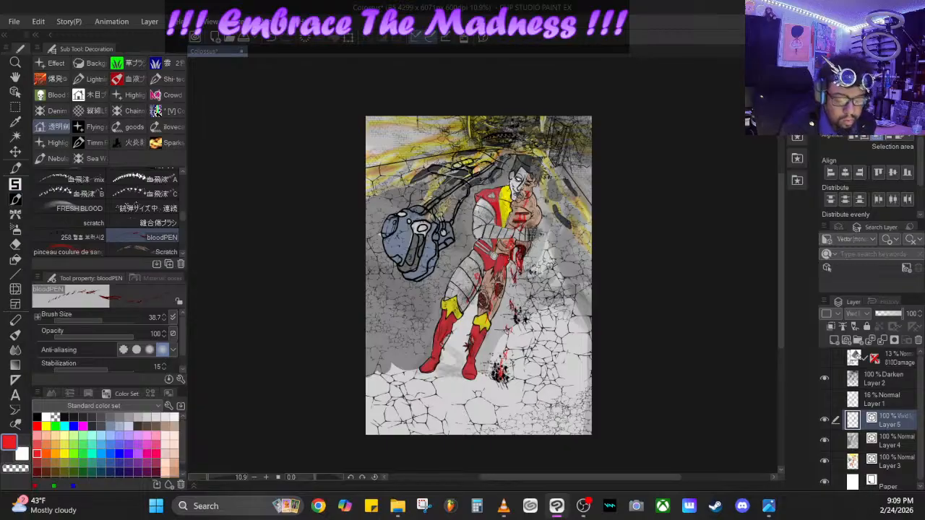
mouse_move(527, 244)
left_mouse_down()
mouse_move(515, 265)
mouse_move(512, 310)
left_mouse_up()
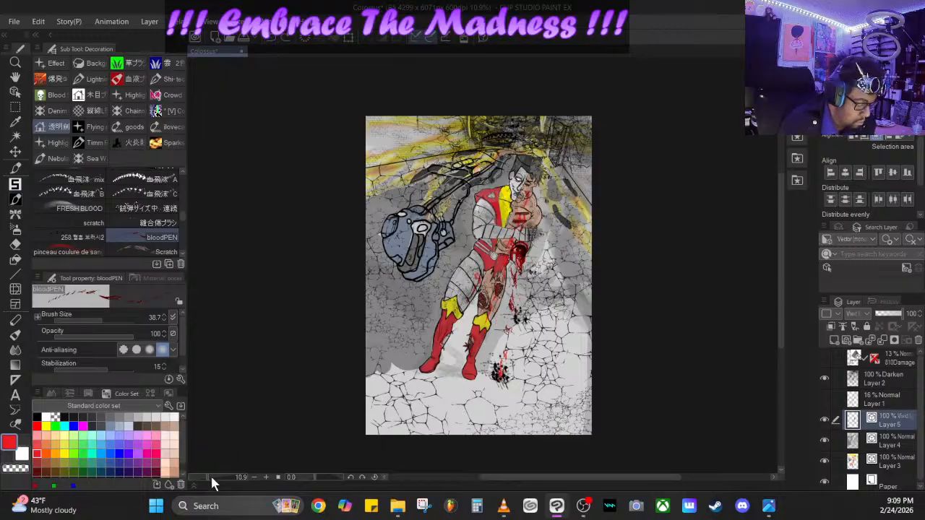
- Undo the last bloodPEN drips beneath the hand
left_click_drag(211, 477, 211, 476)
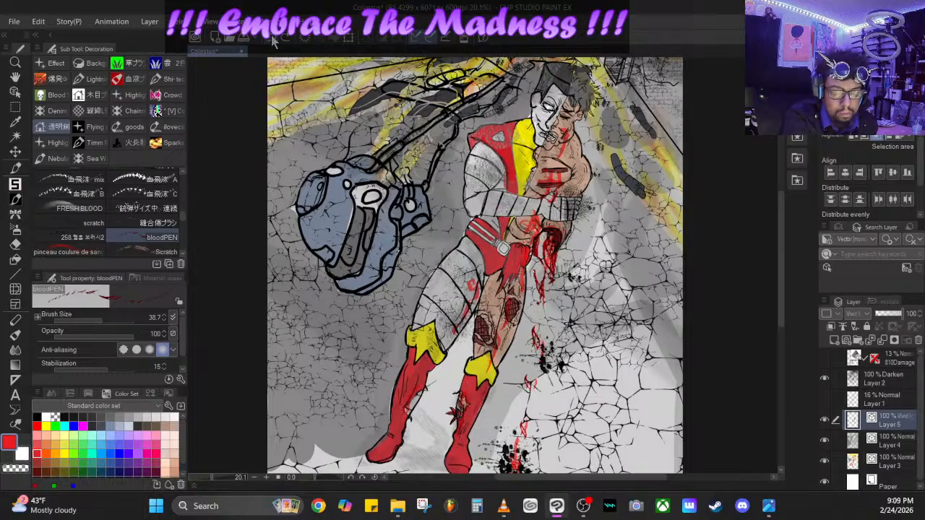
left_click(273, 36)
left_click(272, 36)
left_click(272, 36)
left_click(271, 36)
left_click(272, 36)
left_click(271, 36)
left_click(271, 36)
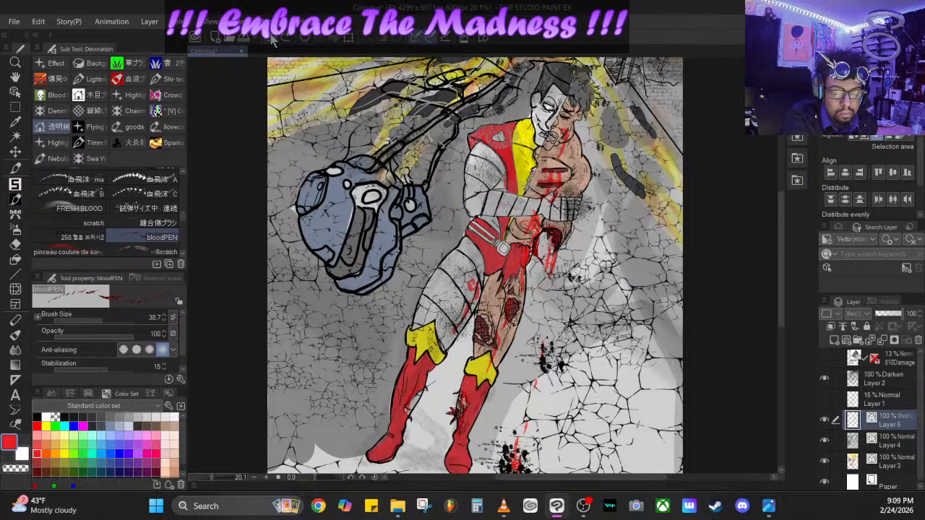
left_click(271, 36)
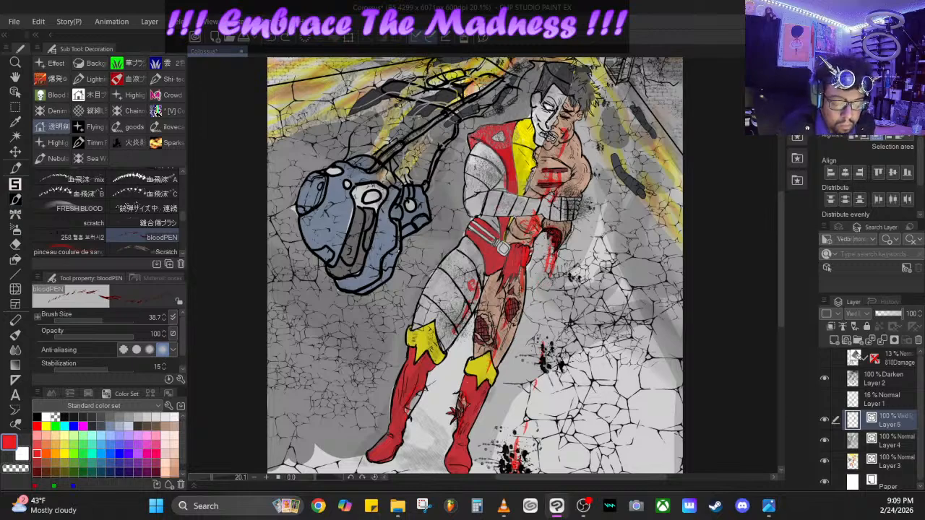
- Redraw the bloodPEN drips falling from the hand, and add blood over the chest cuts and down the wounded thigh to the boot
left_click_drag(550, 243, 535, 350)
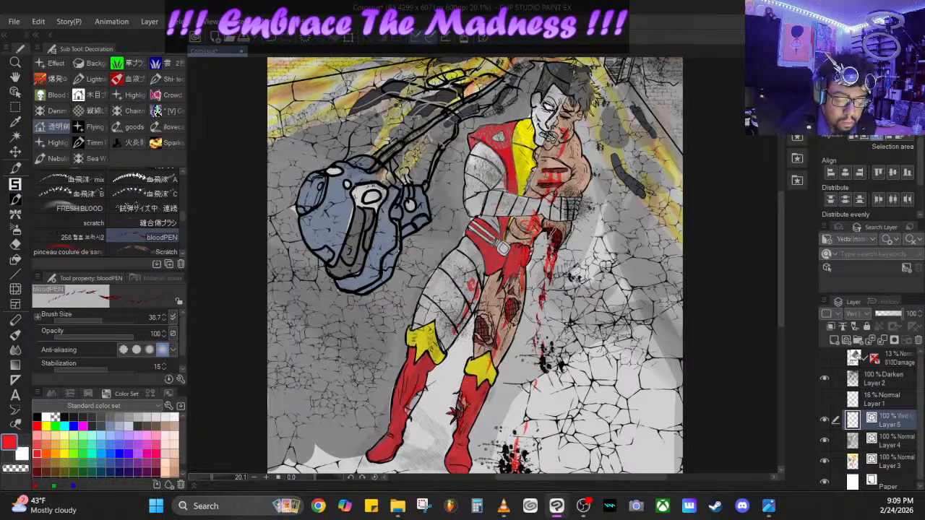
mouse_move(543, 179)
left_mouse_down()
mouse_move(534, 190)
mouse_move(555, 184)
mouse_move(548, 174)
mouse_move(537, 201)
left_mouse_up()
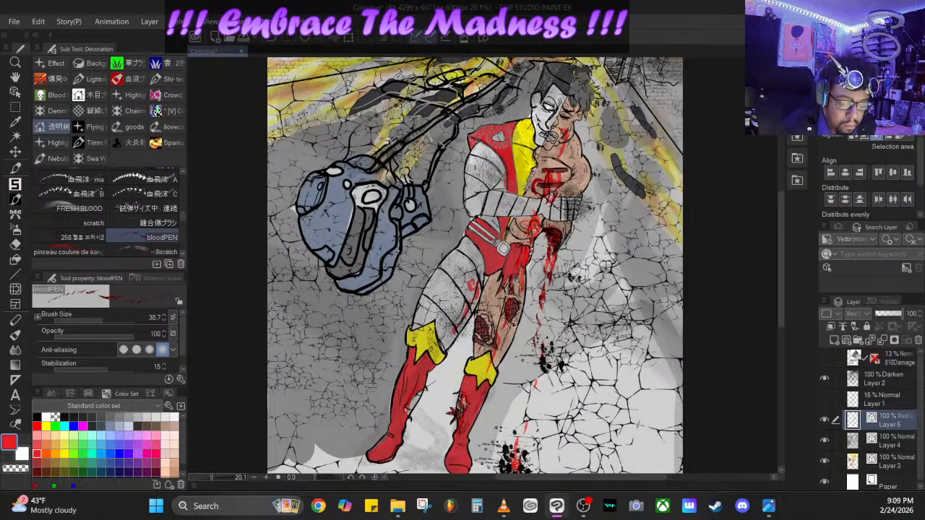
left_click_drag(499, 303, 489, 377)
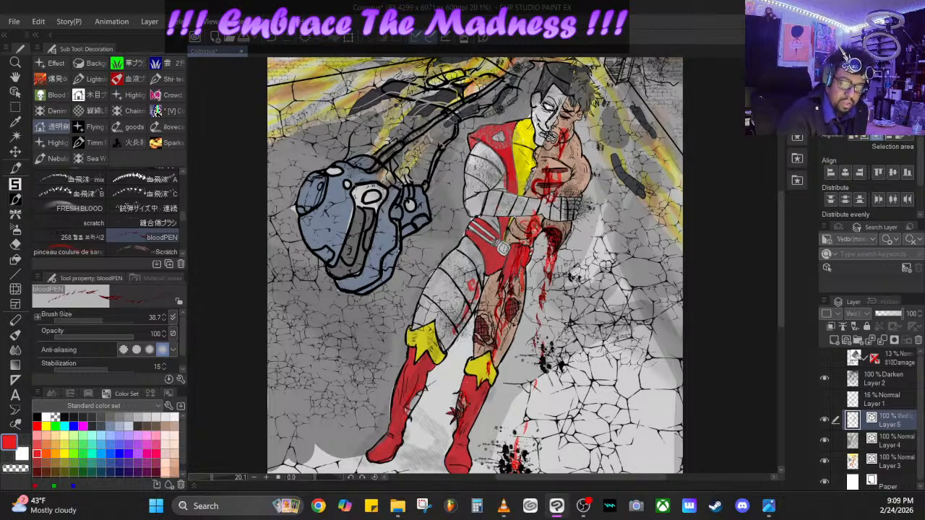
- Make Layer 2 active, choose black as the drawing color and open the Relleno group of pens
left_click(898, 383)
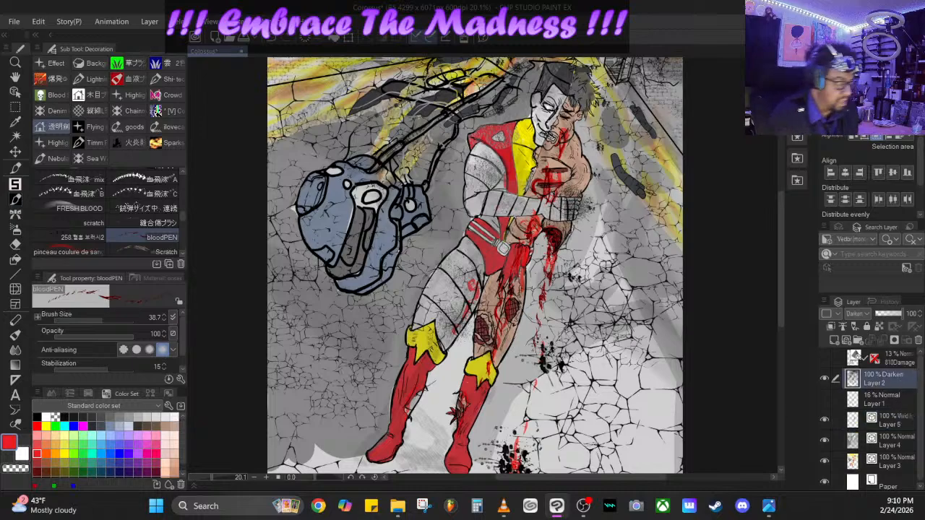
left_click(37, 417)
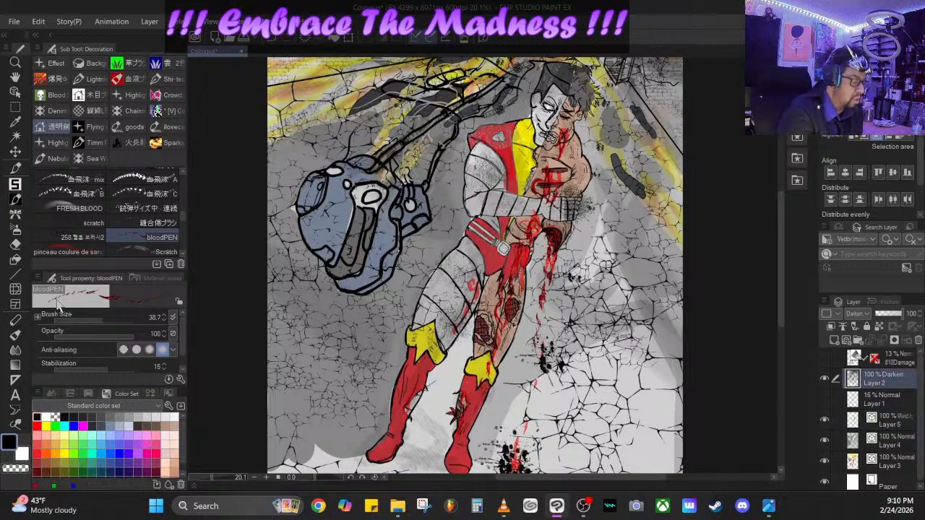
left_click(15, 167)
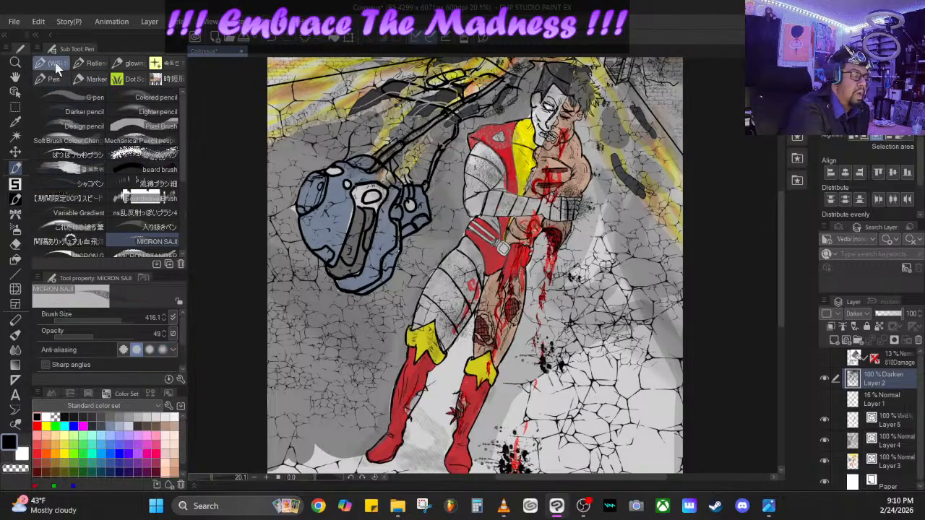
left_click(97, 63)
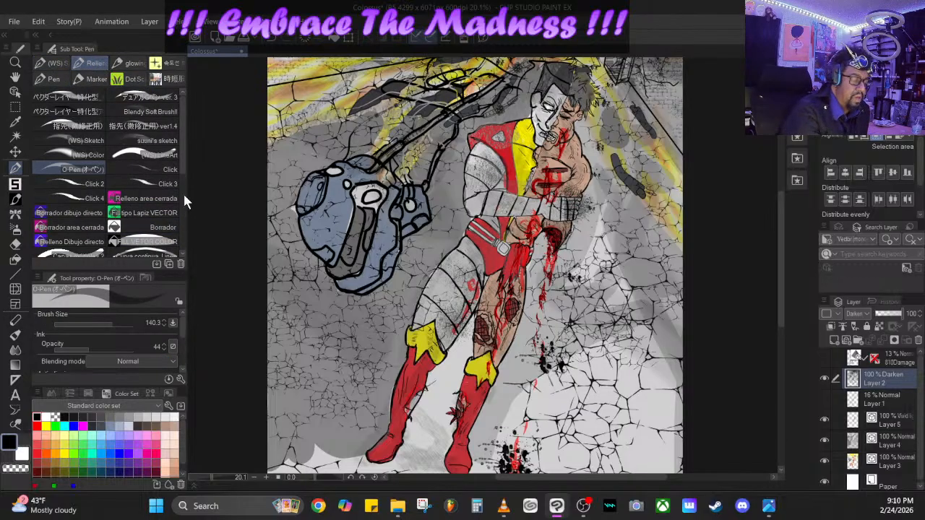
left_click_drag(179, 164, 173, 237)
- Try the よかペン, Angled Linework and カスタムGペン pens for black linework
left_click(153, 217)
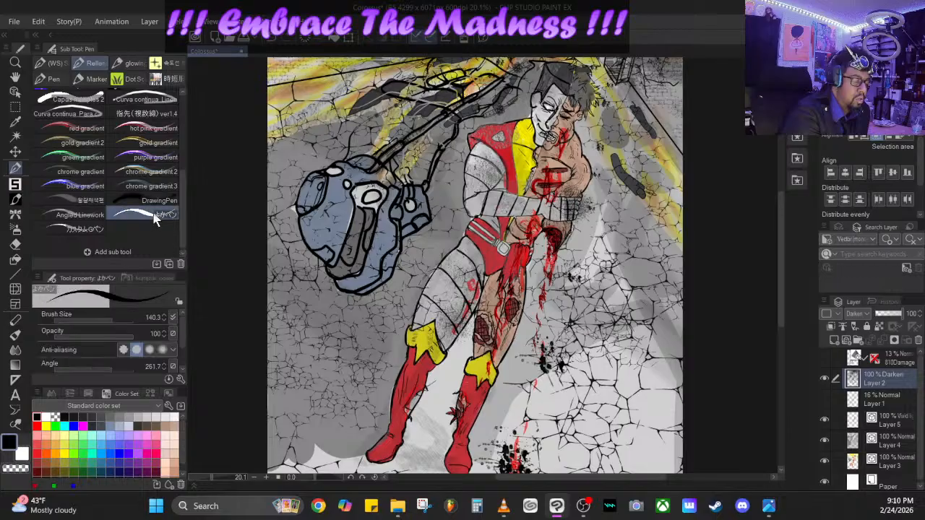
mouse_move(109, 317)
left_mouse_down()
mouse_move(84, 316)
mouse_move(92, 318)
left_mouse_up()
left_click(81, 214)
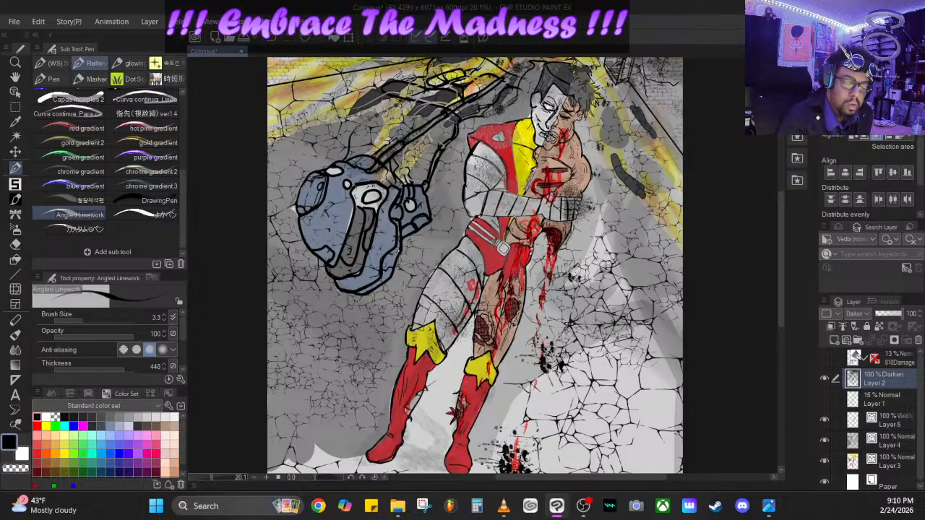
left_click(69, 229)
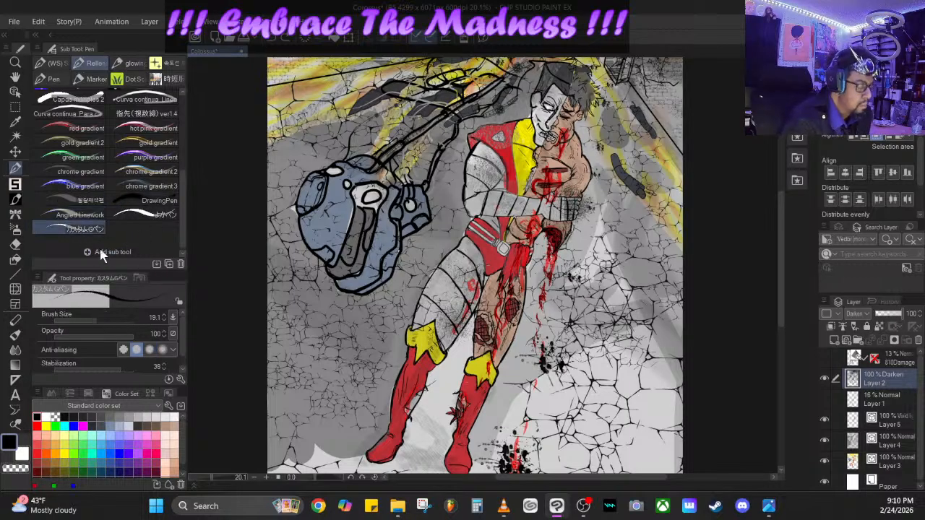
- Set the Angled Linework pen to size 2.6, thickness 449 and angle 85.6, and test a black line on the armored upper arm
left_click(79, 214)
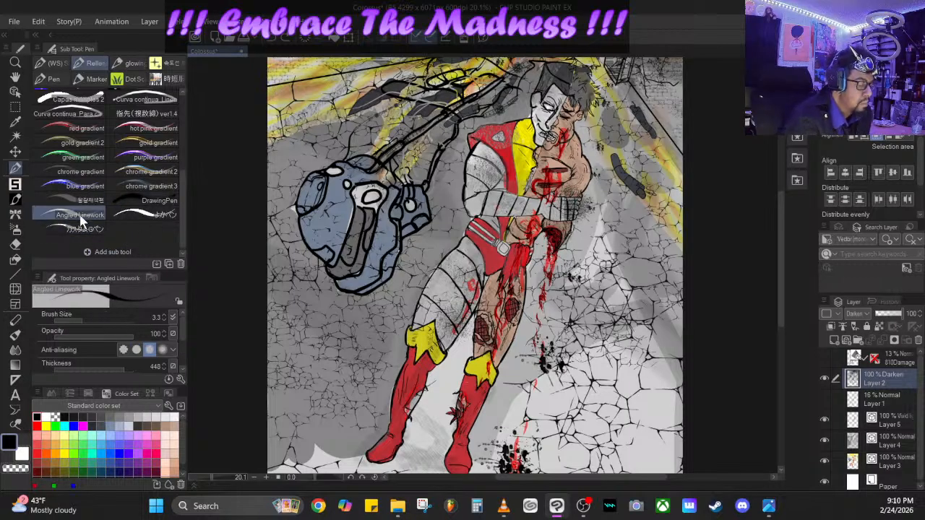
left_click(75, 318)
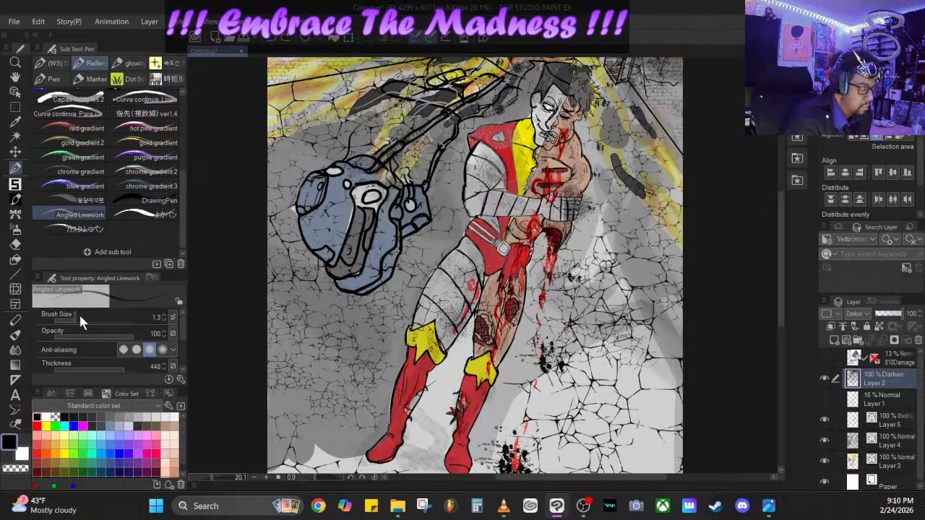
left_click(78, 317)
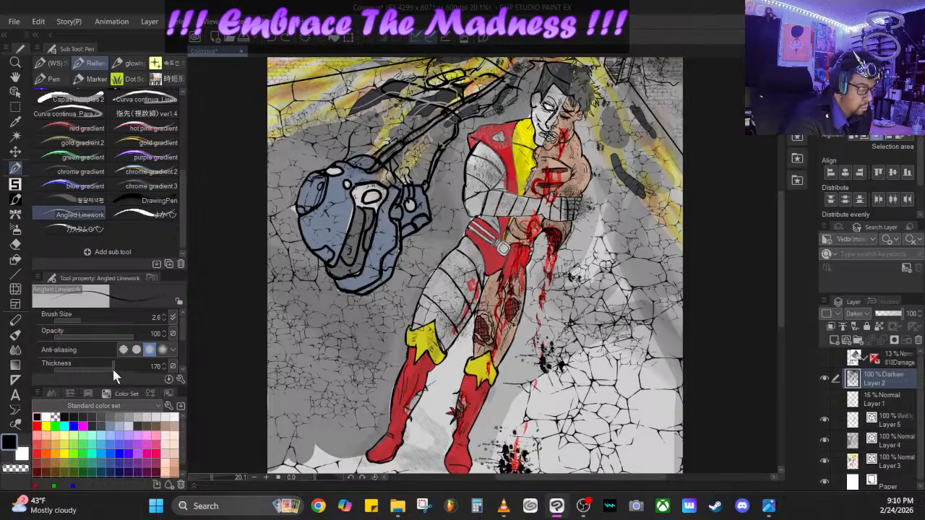
mouse_move(112, 366)
left_mouse_down()
mouse_move(137, 368)
mouse_move(115, 363)
mouse_move(123, 367)
left_mouse_up()
scroll(181, 344, "down", 2)
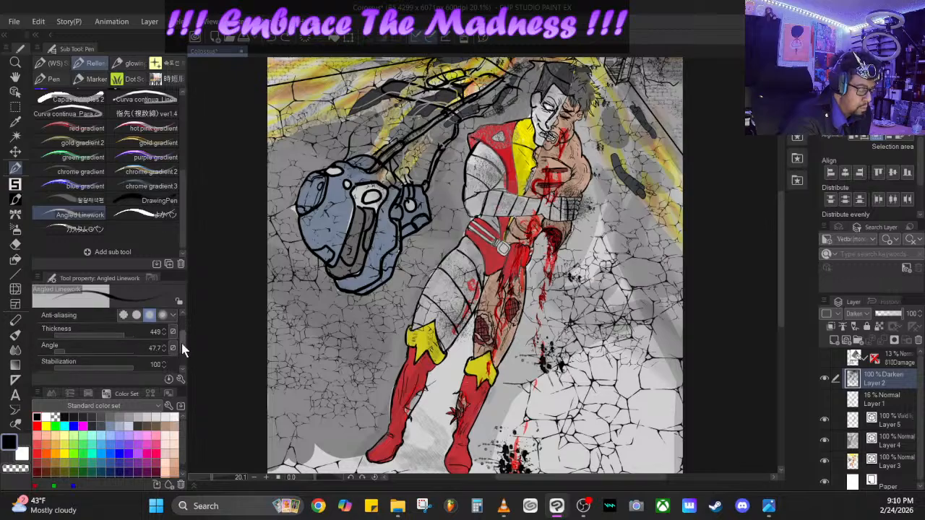
left_click_drag(73, 349, 75, 350)
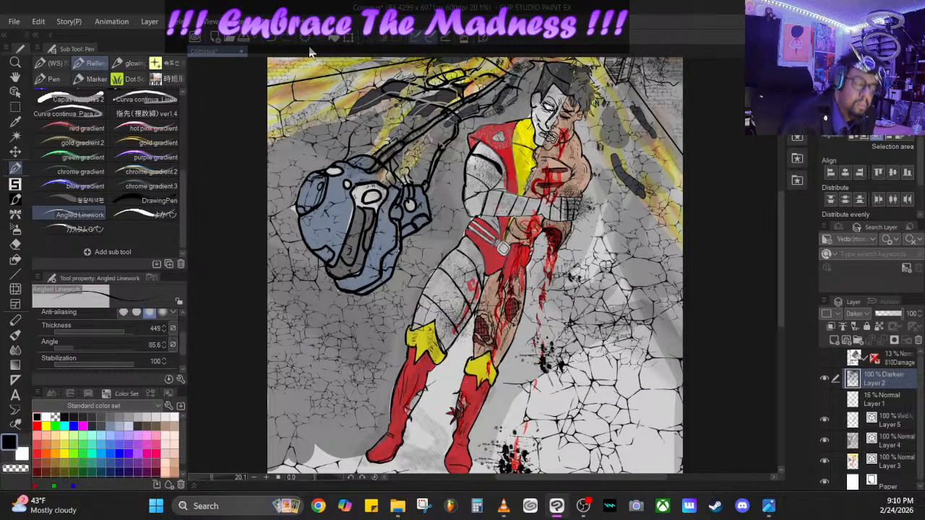
- Choose the DrawingPen and set its brush size to 29.2
left_click(151, 201)
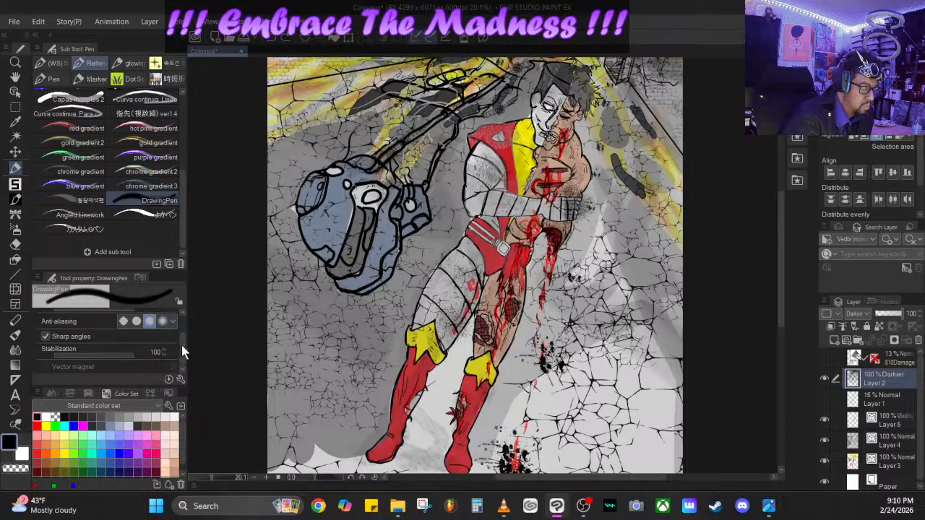
scroll(181, 345, "up", 3)
left_click_drag(104, 318, 88, 310)
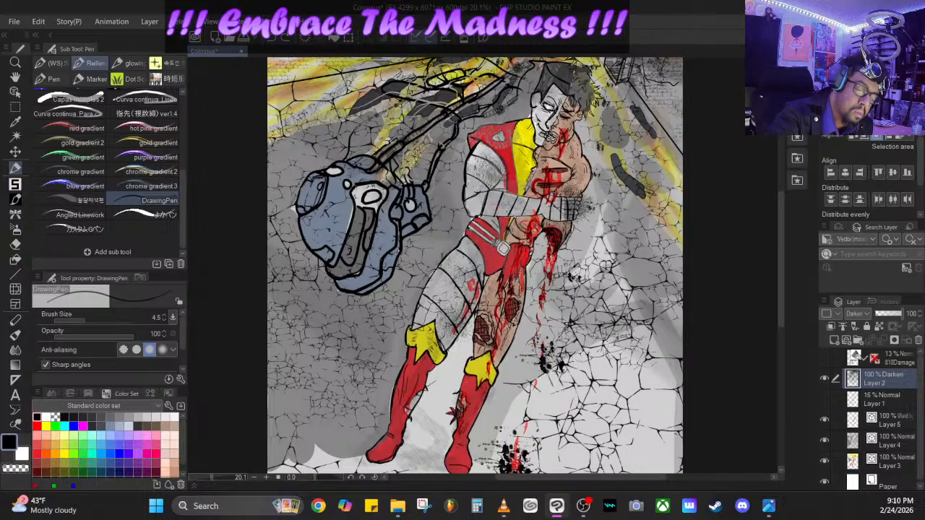
mouse_move(95, 313)
left_mouse_down()
mouse_move(89, 318)
mouse_move(99, 311)
left_mouse_up()
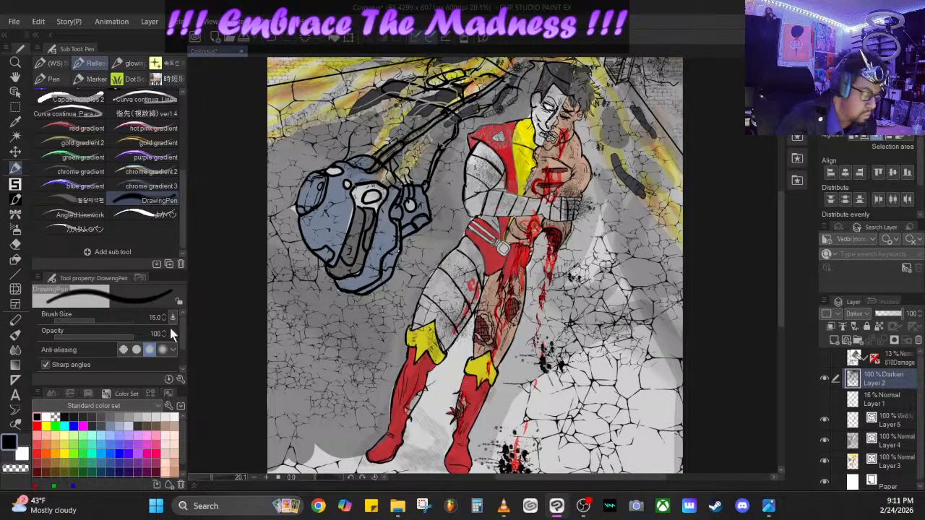
left_click(101, 319)
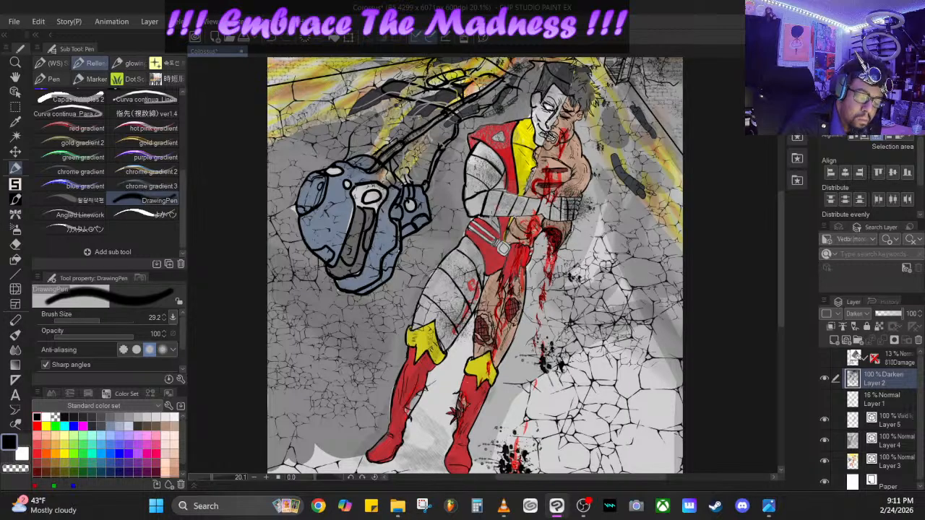
- Try thickening the black outlines on the armored forearm, face, bare shoulder and legs with the DrawingPen
left_click_drag(489, 216, 535, 219)
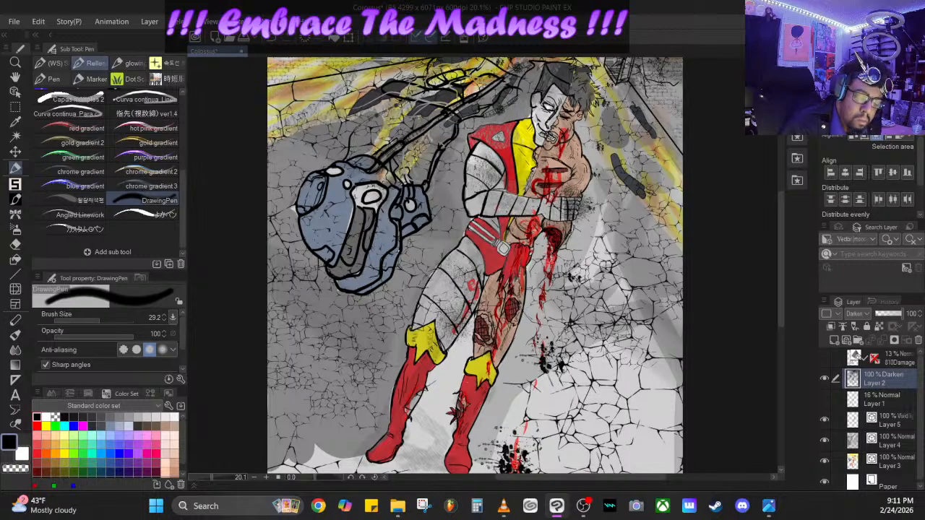
left_click_drag(486, 190, 543, 199)
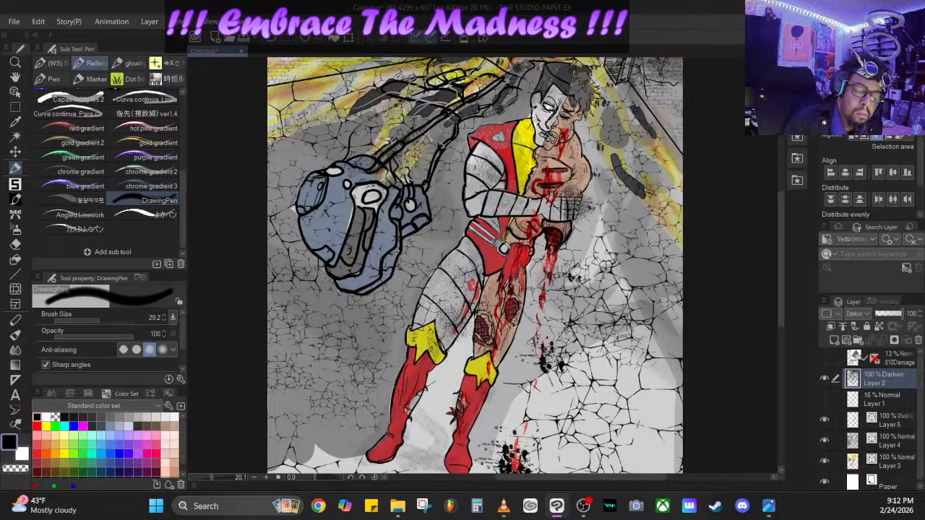
mouse_move(533, 106)
left_mouse_down()
mouse_move(535, 157)
mouse_move(547, 136)
mouse_move(539, 129)
mouse_move(554, 139)
left_mouse_up()
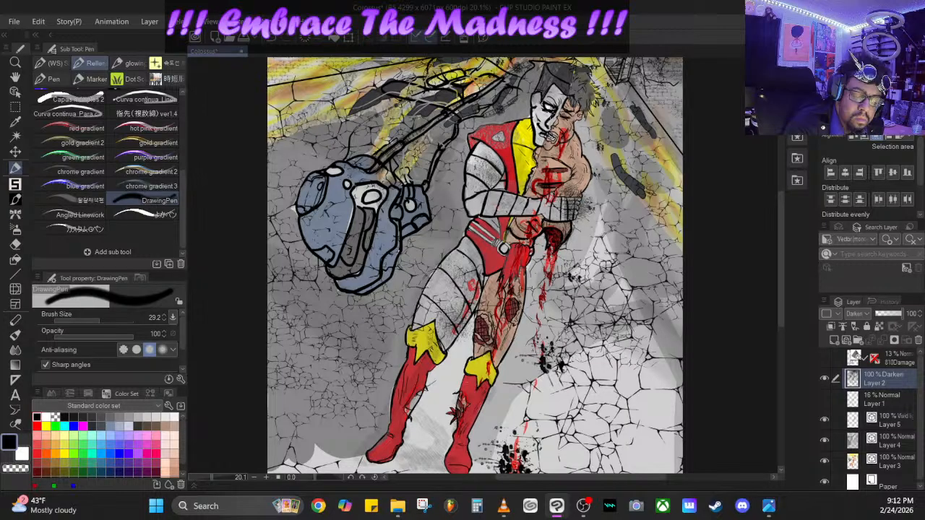
mouse_move(542, 111)
left_mouse_down()
mouse_move(552, 114)
mouse_move(563, 99)
mouse_move(536, 114)
mouse_move(545, 125)
mouse_move(538, 137)
mouse_move(553, 150)
mouse_move(575, 125)
mouse_move(580, 135)
mouse_move(593, 175)
mouse_move(577, 194)
left_mouse_up()
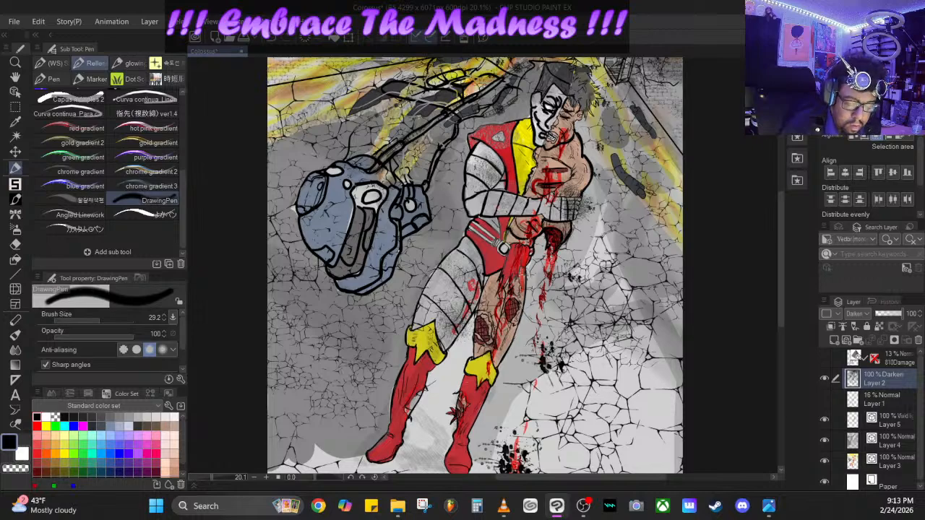
mouse_move(524, 273)
left_mouse_down()
mouse_move(522, 322)
mouse_move(498, 374)
left_mouse_up()
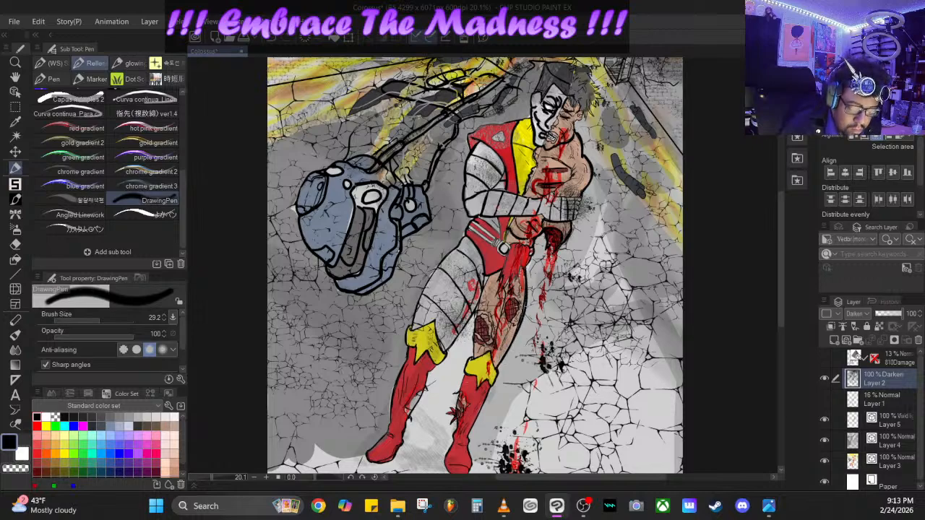
left_click(273, 38)
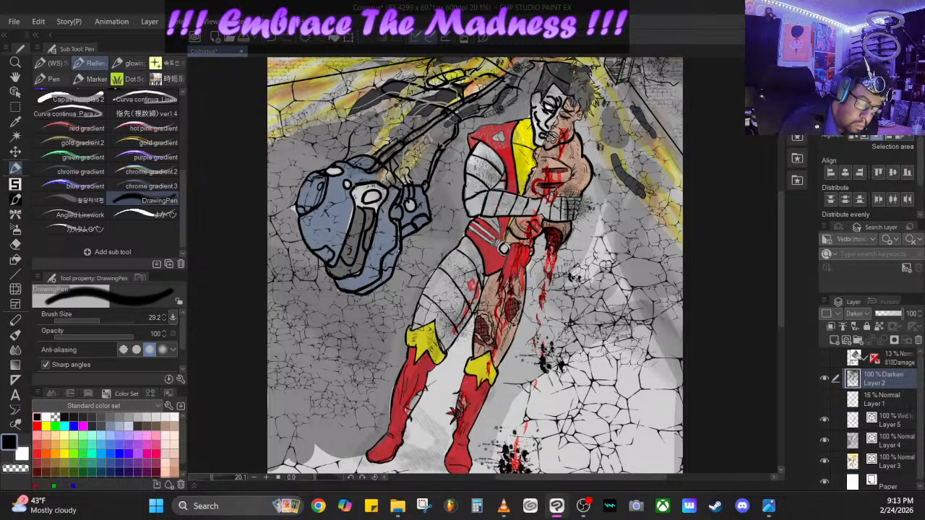
left_click_drag(470, 315, 440, 354)
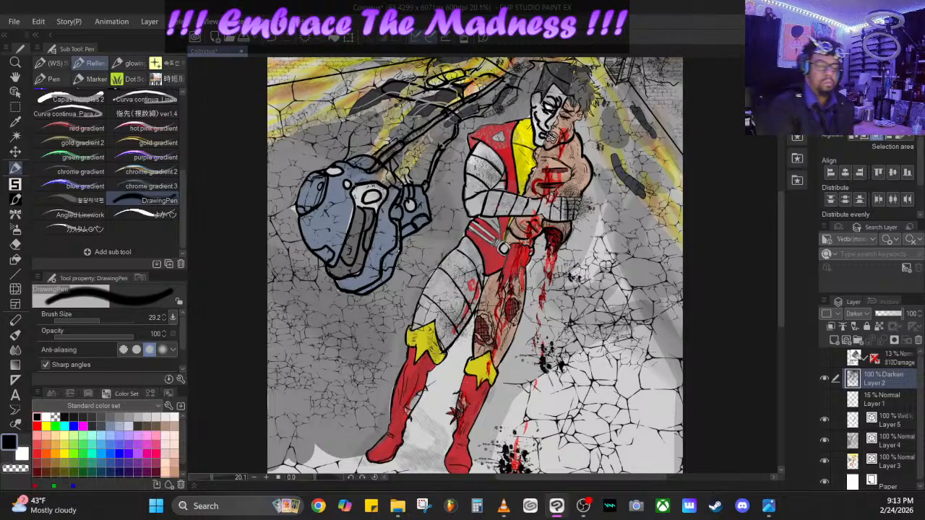
- Undo the recent black linework on the figure's arms, face and legs
left_click(275, 42)
left_click(274, 42)
left_click(275, 42)
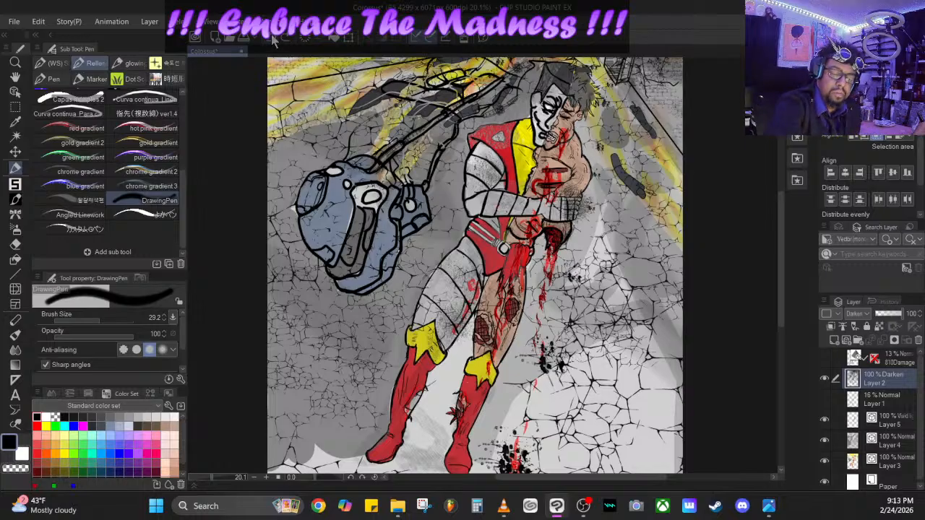
left_click(273, 41)
left_click(274, 41)
left_click(275, 42)
left_click(274, 42)
left_click(275, 42)
left_click(274, 42)
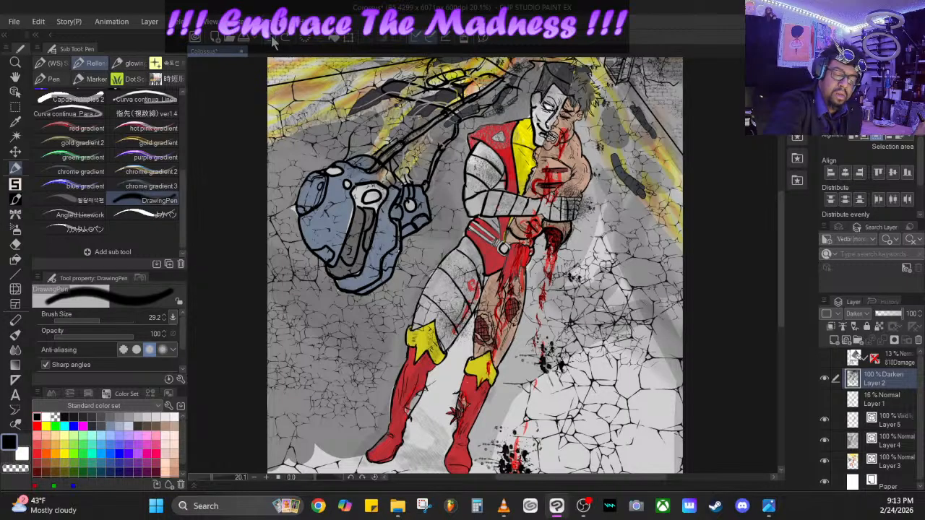
left_click(275, 42)
left_click(274, 42)
left_click(274, 42)
left_click(274, 42)
left_click(275, 42)
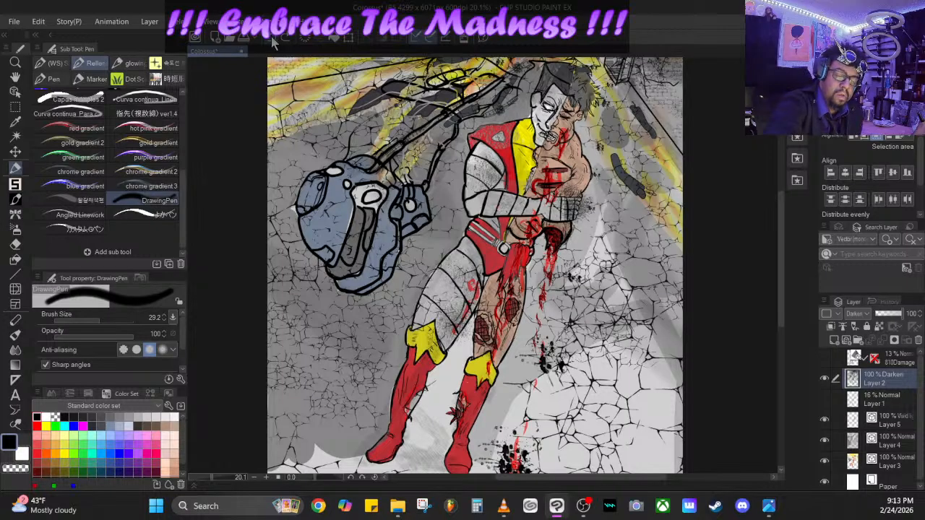
left_click(275, 42)
left_click(275, 42)
left_click(274, 42)
left_click(275, 42)
left_click(274, 42)
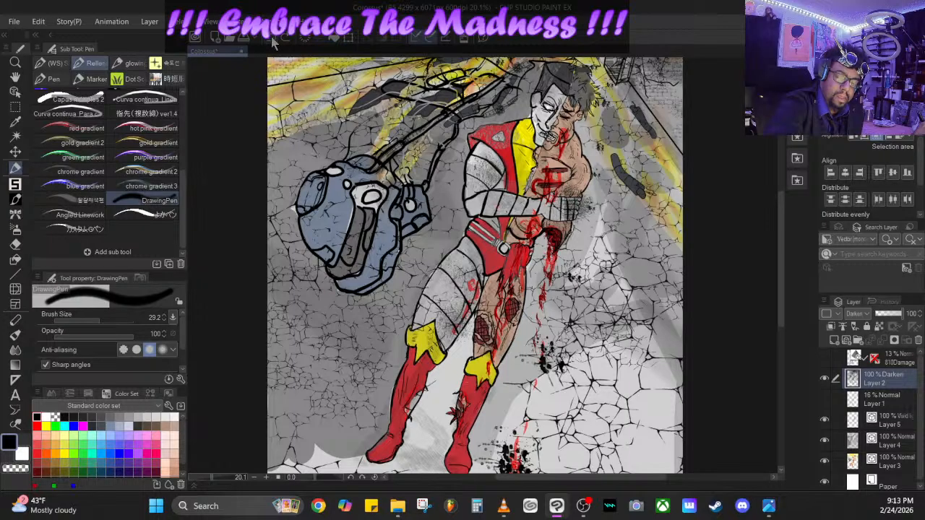
left_click(274, 42)
left_click(275, 41)
left_click(274, 42)
left_click(275, 42)
left_click(275, 42)
left_click(274, 42)
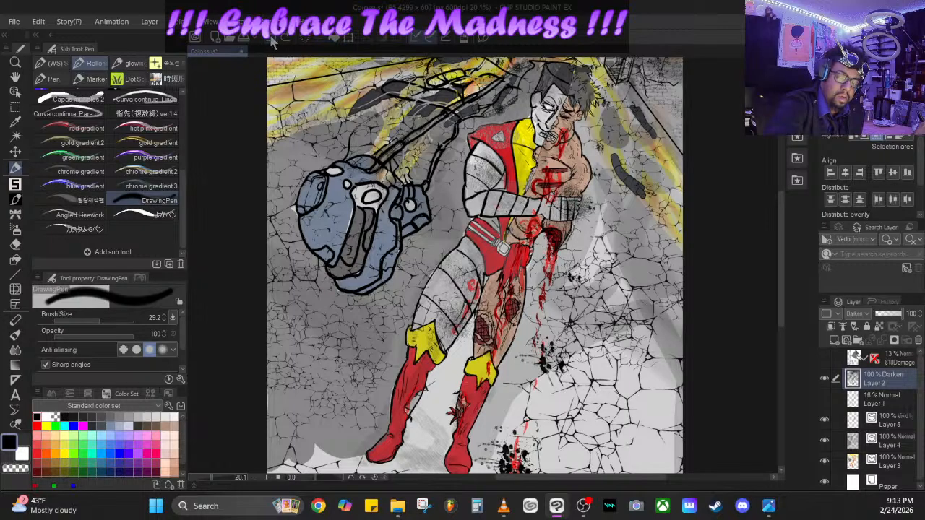
left_click(274, 42)
left_click(274, 42)
left_click(274, 42)
left_click(275, 42)
left_click(274, 42)
left_click(275, 42)
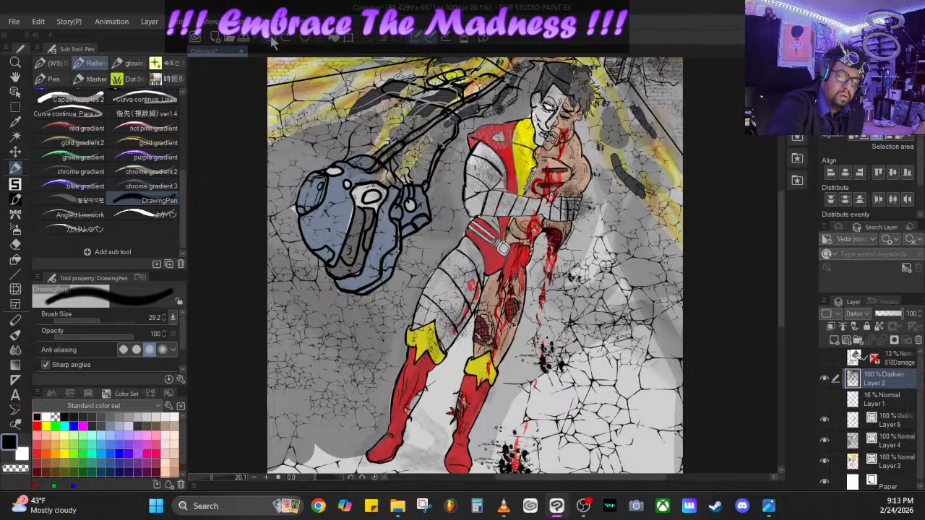
left_click(274, 41)
left_click(274, 42)
left_click(275, 42)
left_click(275, 42)
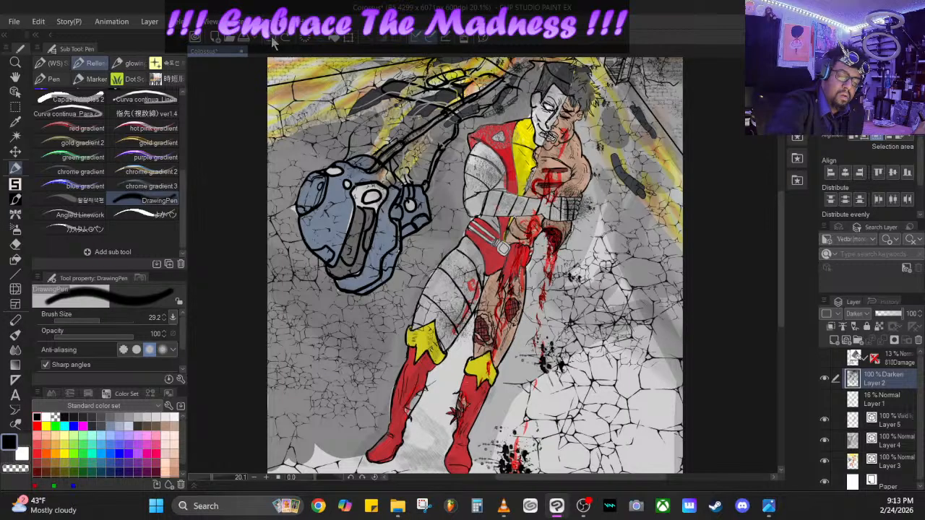
left_click(274, 42)
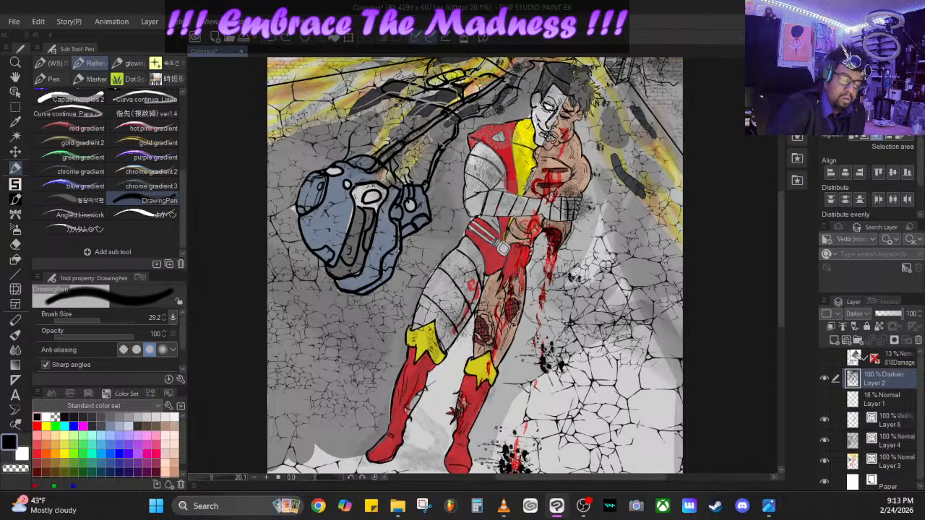
- Redo the last undone strokes to bring back the blood on the figure
left_click_drag(213, 482, 203, 482)
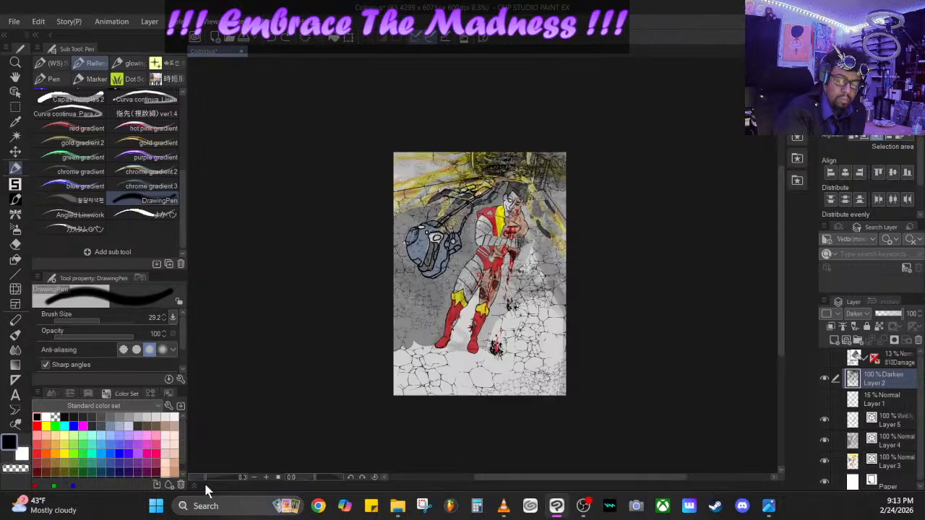
left_click(284, 36)
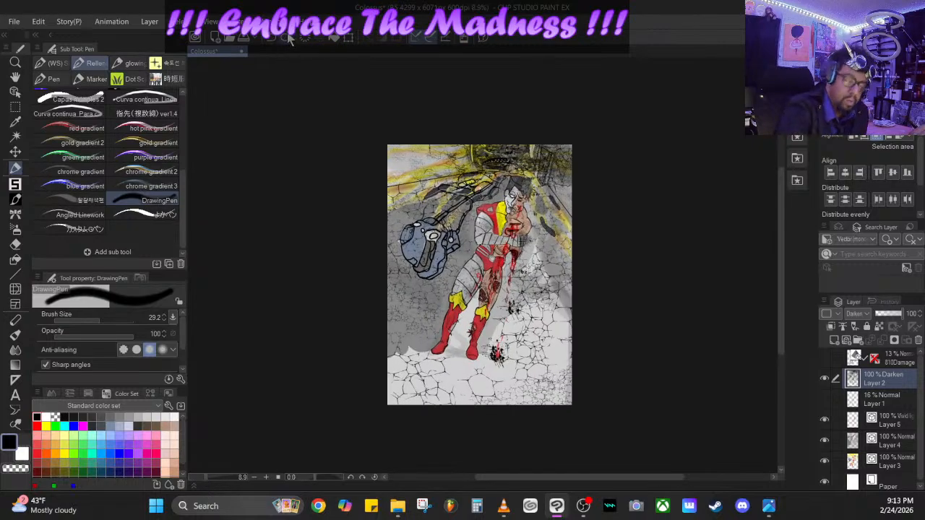
left_click(286, 36)
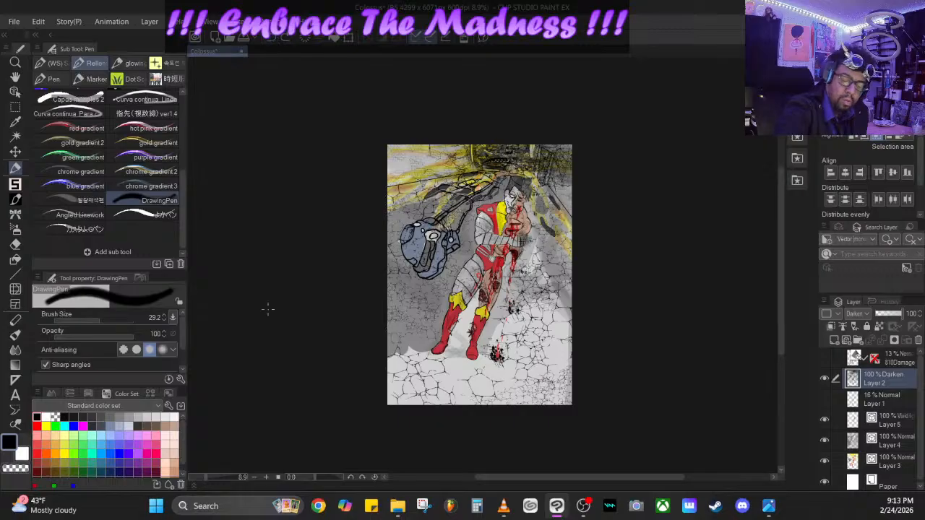
- Make Layer 5 active, choose yellow as the drawing color and set the DrawingPen's brush size to 86.6
left_click(902, 423)
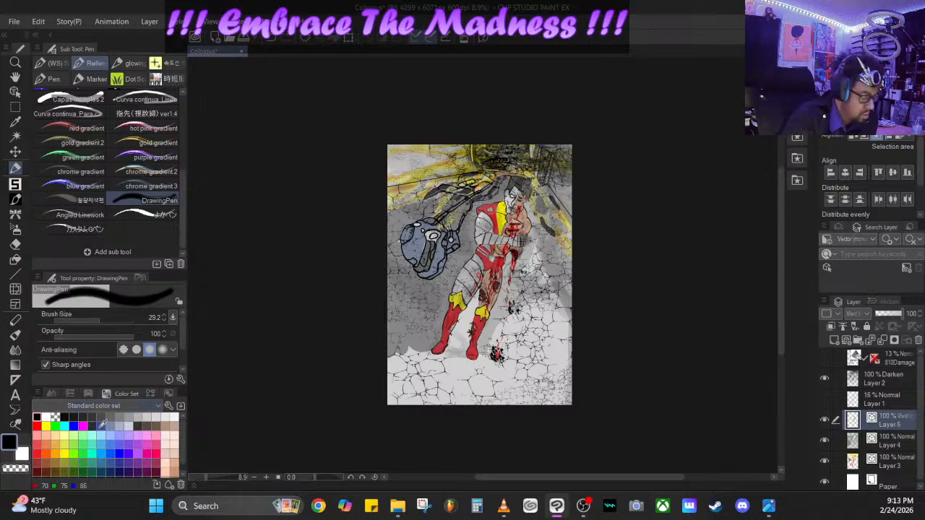
left_click(55, 426)
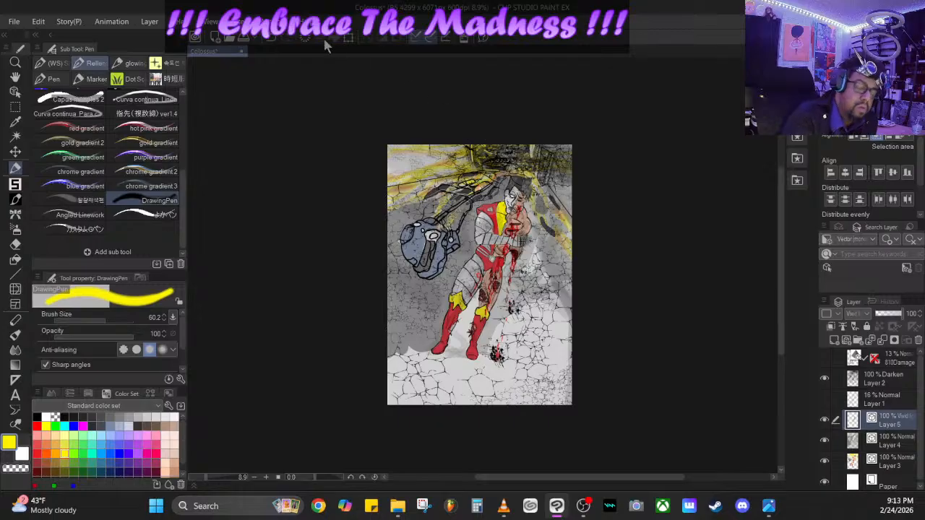
left_click_drag(107, 318, 109, 320)
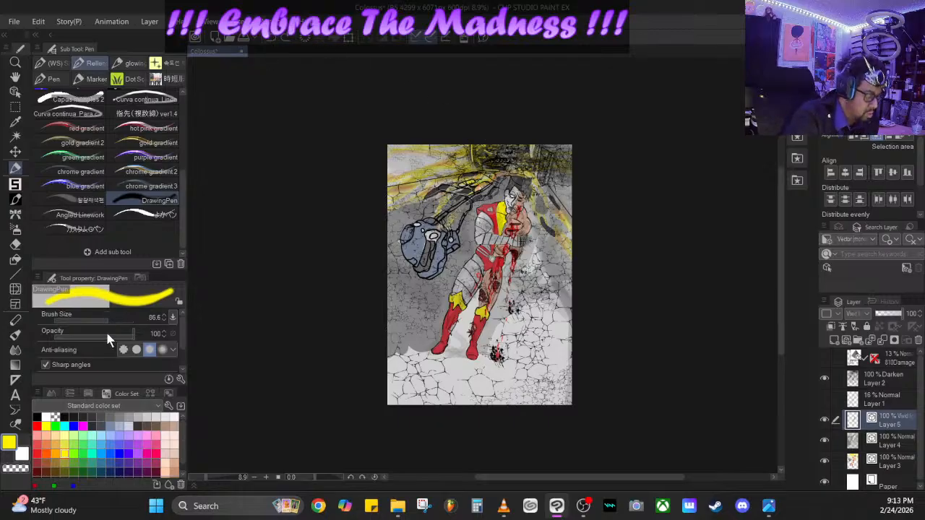
- Switch to the Reflection/Shine Pen from the glowing group and test a yellow highlight on the armored shoulder
left_click_drag(212, 477, 214, 476)
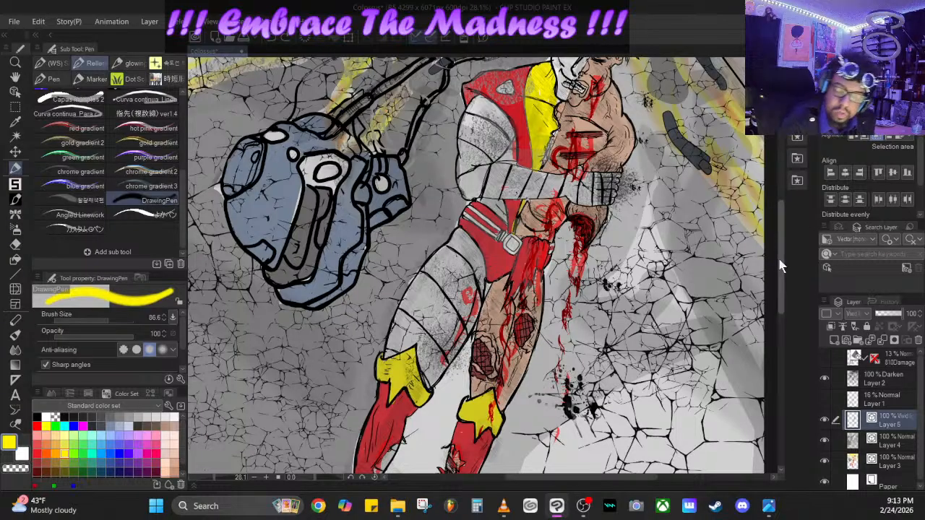
left_click_drag(780, 257, 769, 173)
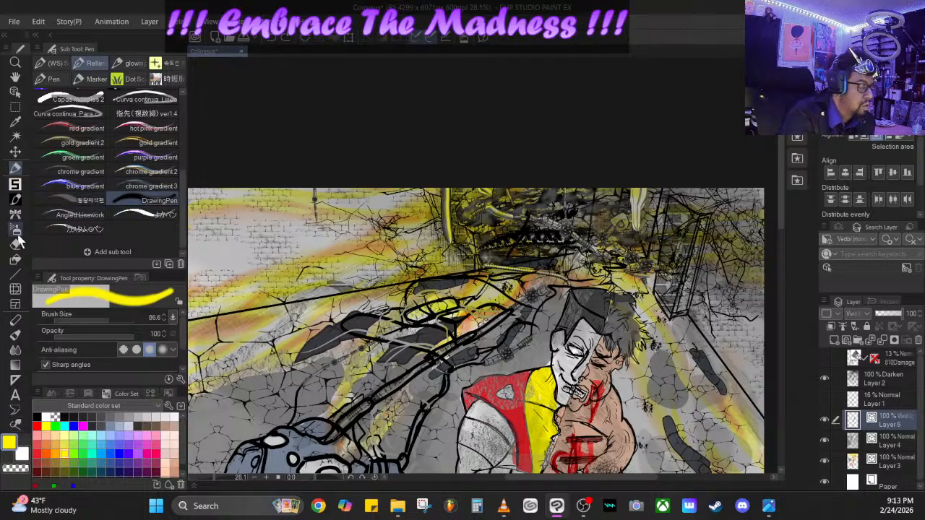
left_click(130, 63)
left_click(157, 200)
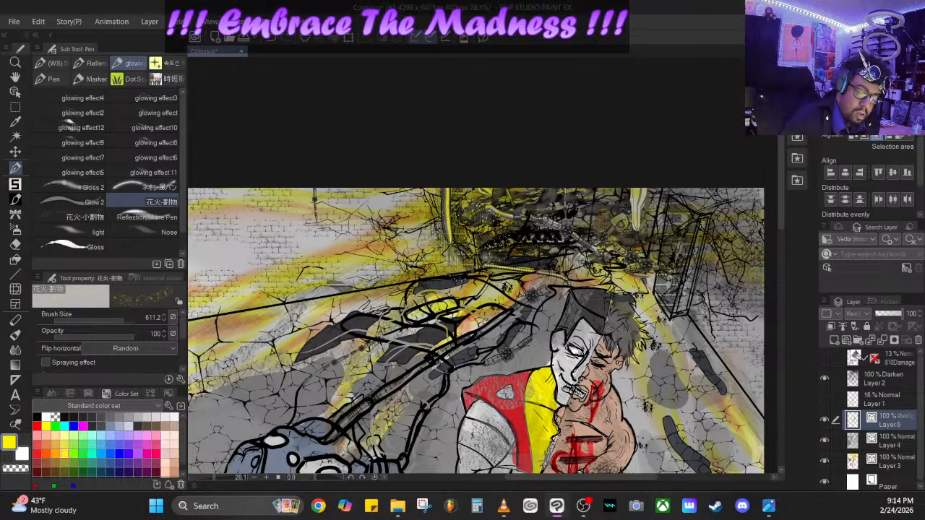
left_click(171, 219)
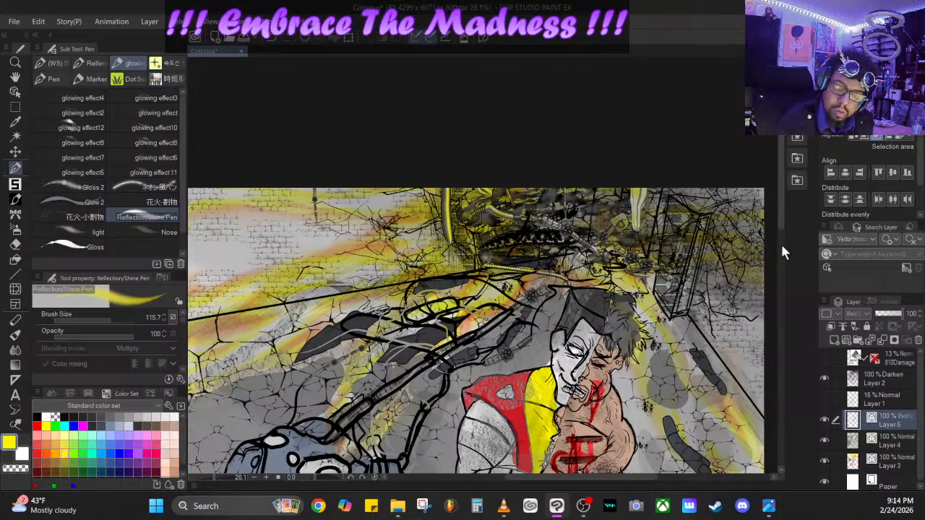
scroll(779, 215, "down", 5)
left_click_drag(475, 225, 465, 246)
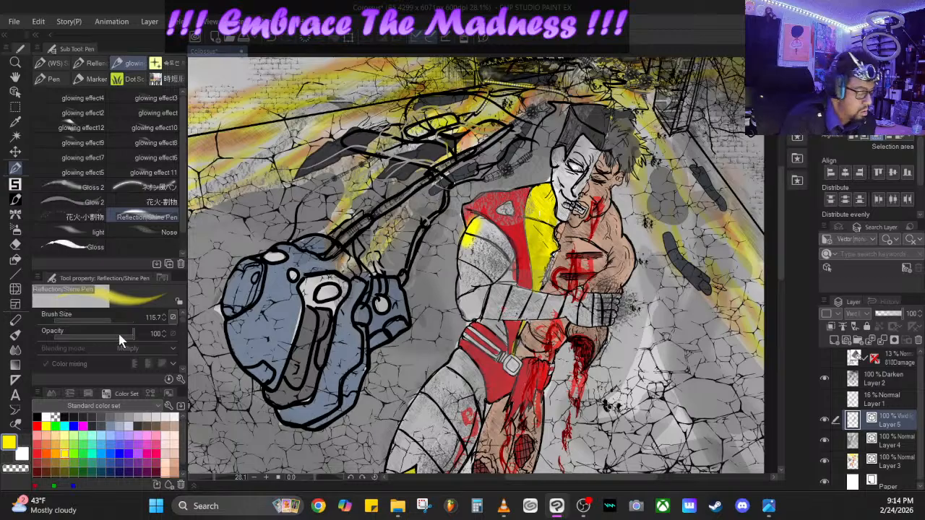
- Set the Reflection/Shine Pen's opacity to 37 and paint yellow fire light along the armored arm
left_click_drag(101, 334, 95, 333)
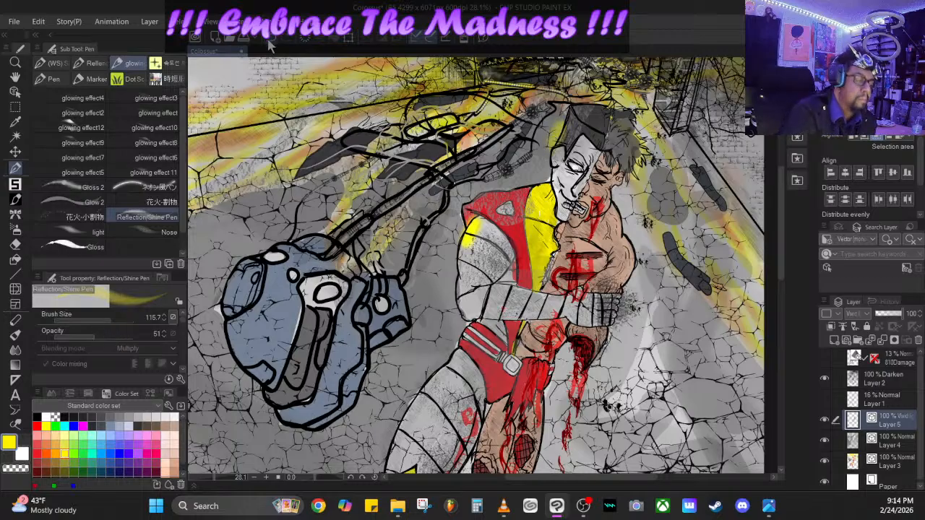
left_click_drag(88, 340, 83, 333)
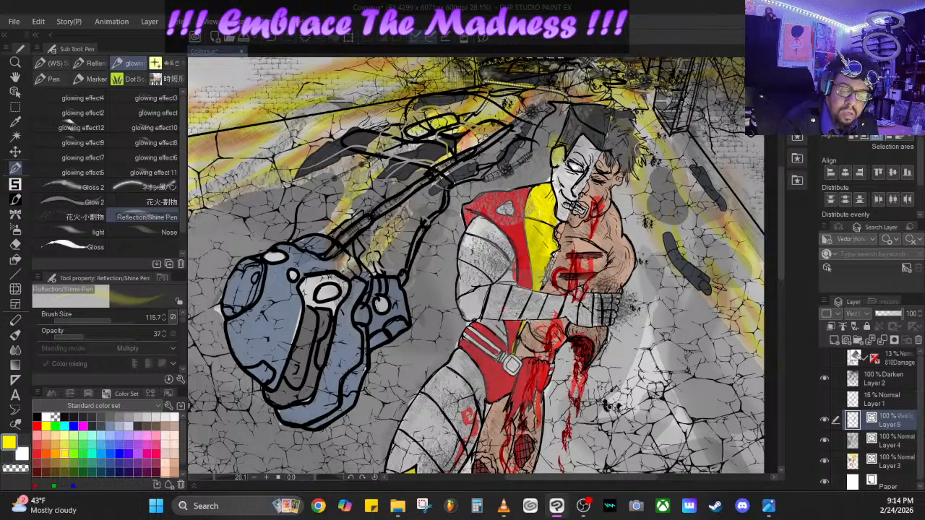
mouse_move(468, 220)
left_mouse_down()
mouse_move(456, 239)
mouse_move(467, 318)
left_mouse_up()
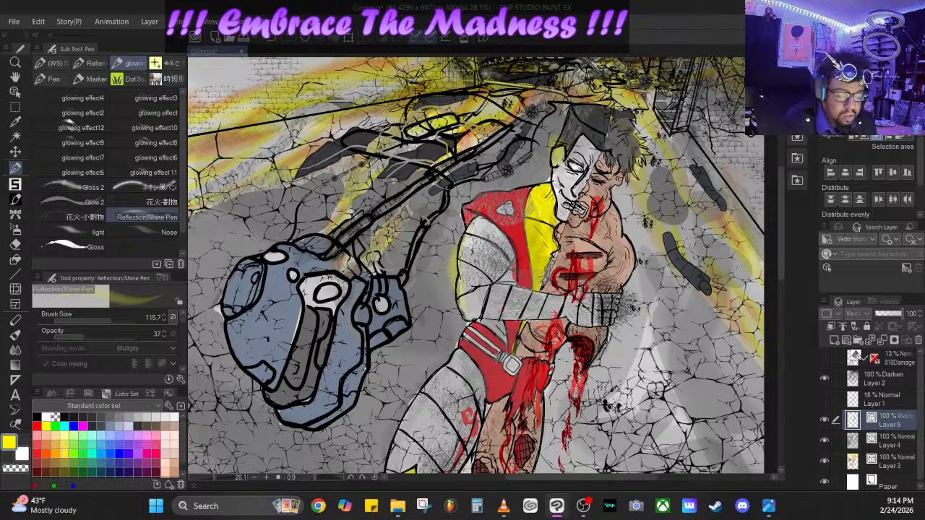
left_click(273, 38)
mouse_move(478, 220)
left_mouse_down()
mouse_move(462, 278)
mouse_move(468, 321)
left_mouse_up()
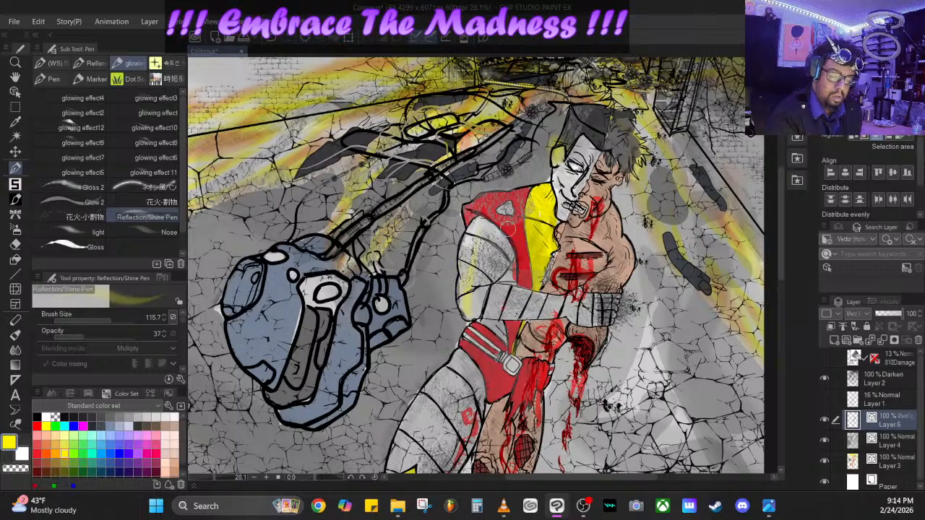
mouse_move(477, 222)
left_mouse_down()
mouse_move(469, 300)
mouse_move(478, 330)
left_mouse_up()
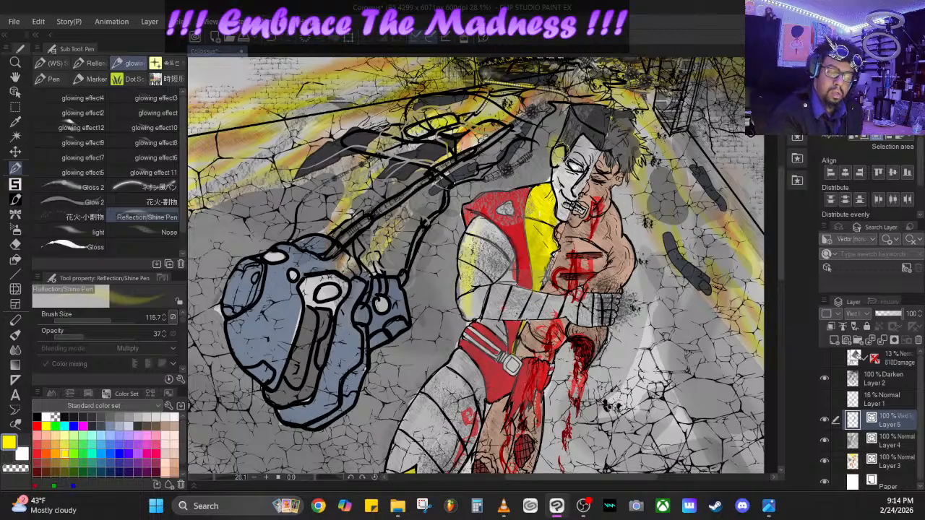
- Switch to the Gloss pen, choose light gray as the drawing color and set the pen's opacity to 85
left_click_drag(563, 150, 596, 269)
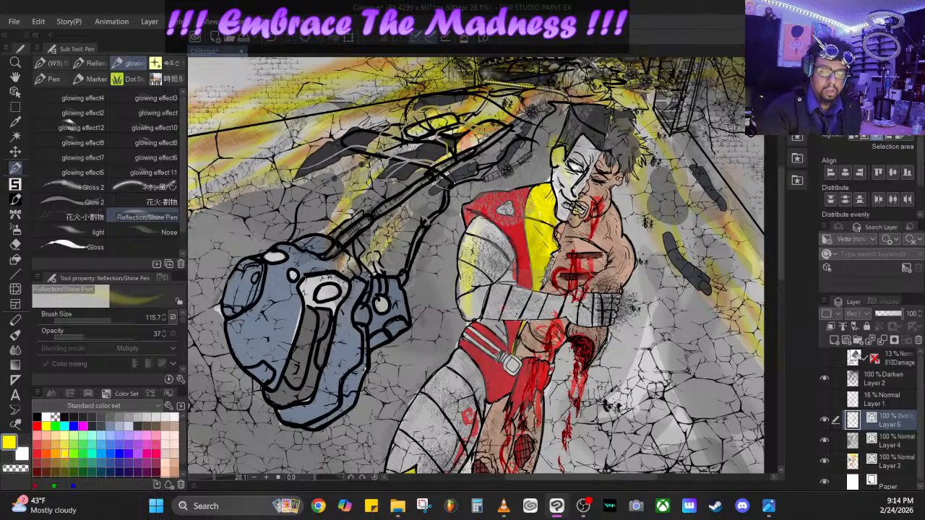
left_click_drag(77, 334, 62, 336)
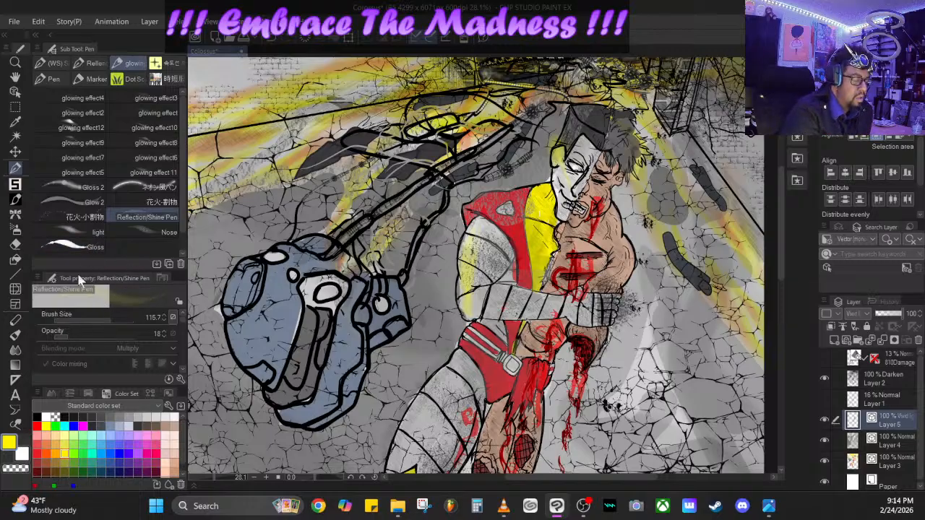
left_click(79, 247)
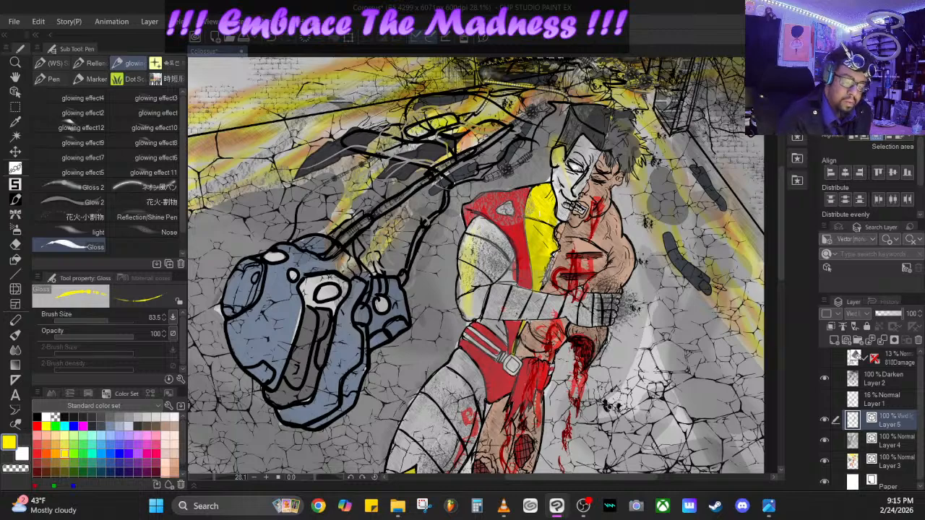
left_click_drag(466, 244, 460, 268)
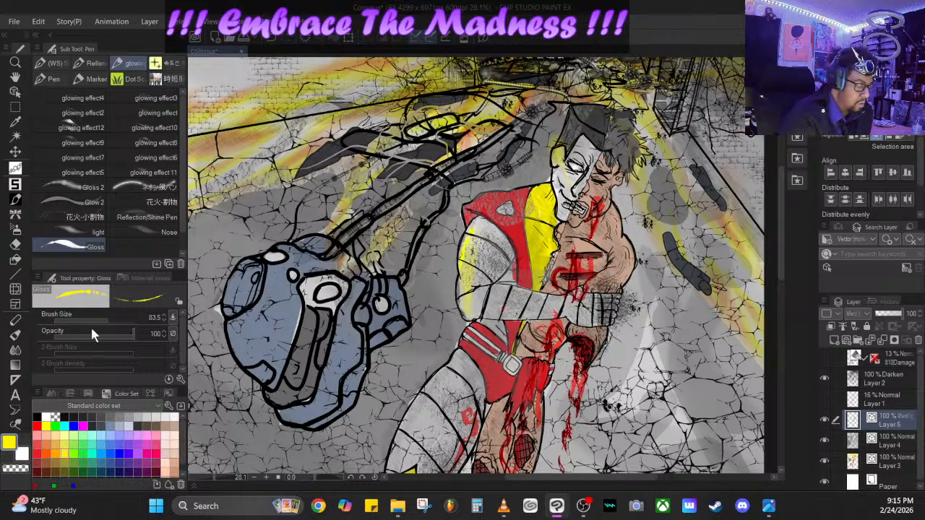
mouse_move(102, 335)
left_mouse_down()
mouse_move(63, 338)
mouse_move(84, 346)
mouse_move(102, 329)
left_mouse_up()
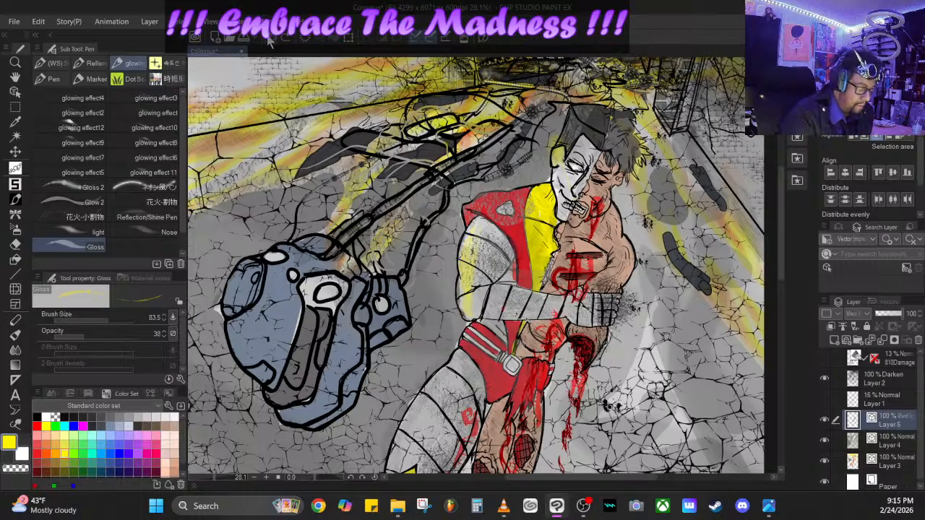
left_click(139, 416)
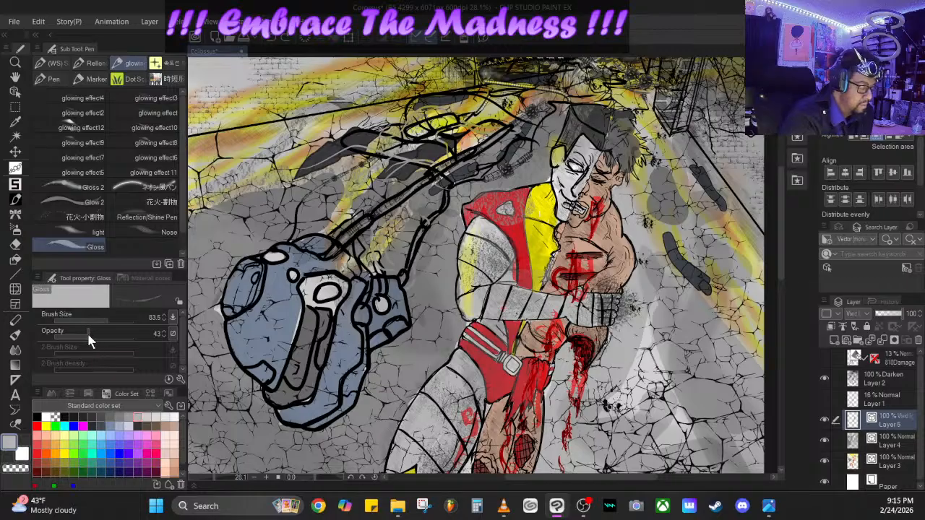
left_click_drag(88, 338, 113, 329)
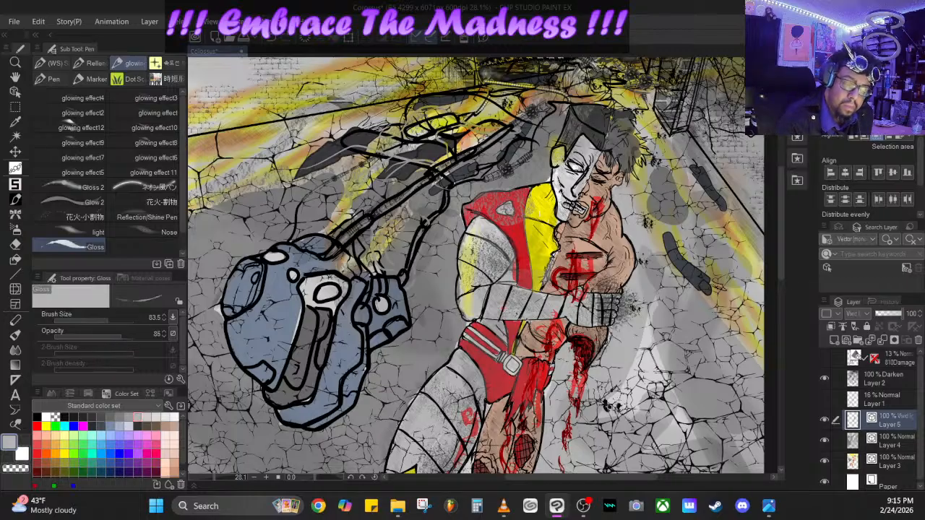
- Paint light gray gloss highlights along the armored arm and shoulder, the hair, the metal half of the face and the armored thigh
mouse_move(461, 259)
left_mouse_down()
mouse_move(469, 315)
mouse_move(555, 315)
left_mouse_up()
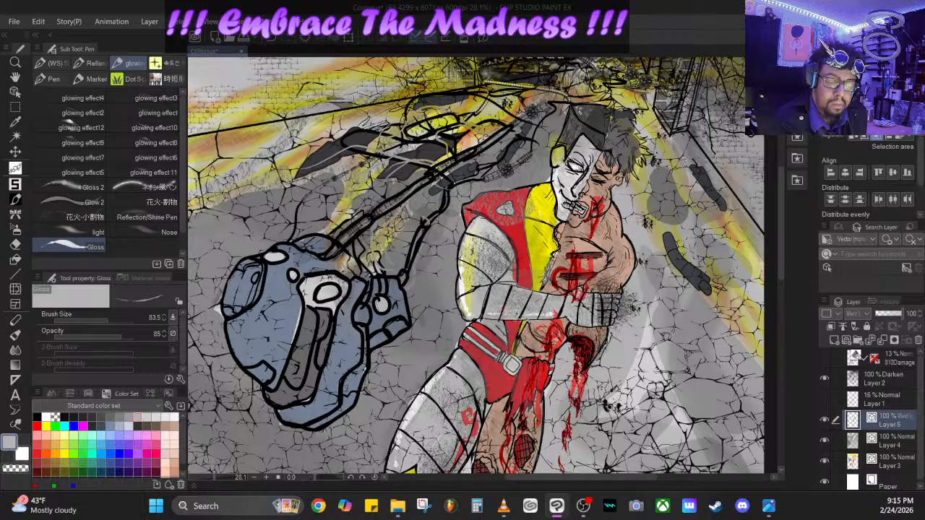
left_click_drag(587, 110, 600, 144)
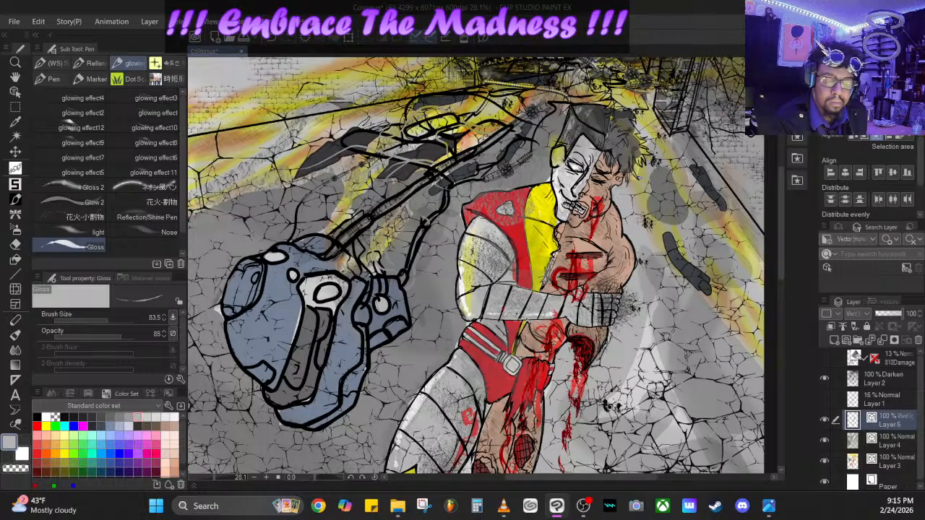
left_click_drag(780, 218, 780, 289)
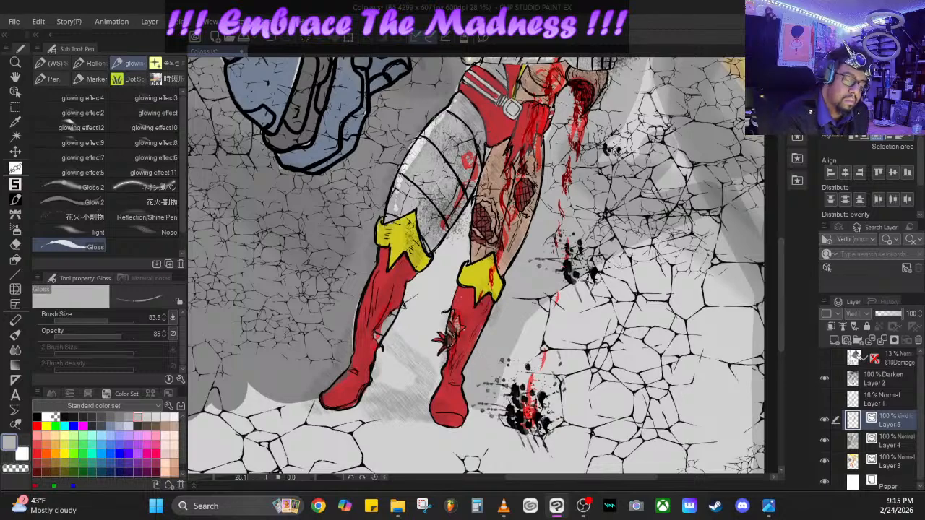
left_click_drag(399, 175, 397, 219)
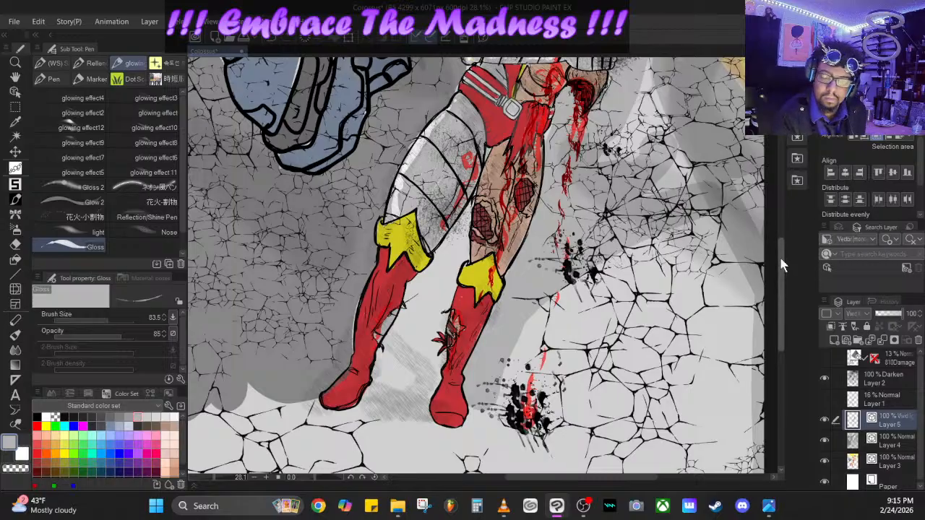
left_click_drag(781, 259, 782, 212)
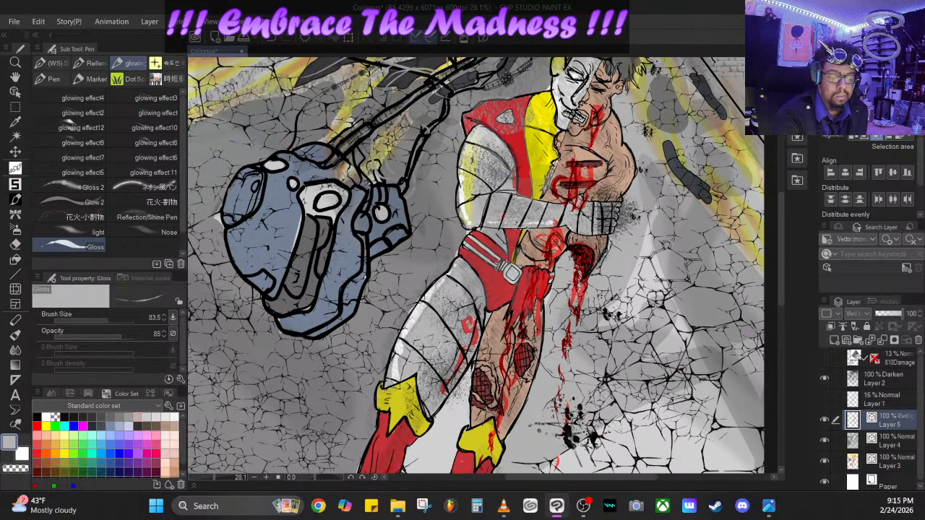
left_click_drag(475, 129, 463, 152)
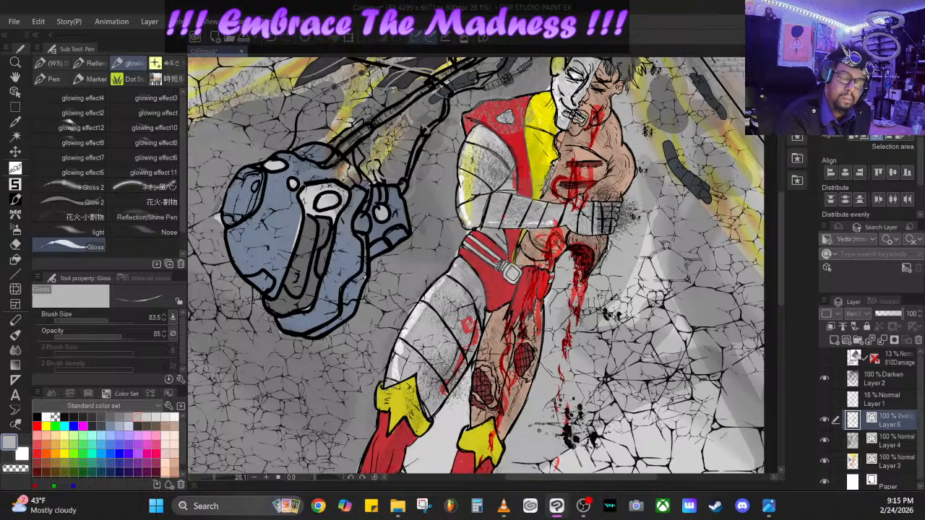
left_click_drag(558, 76, 561, 99)
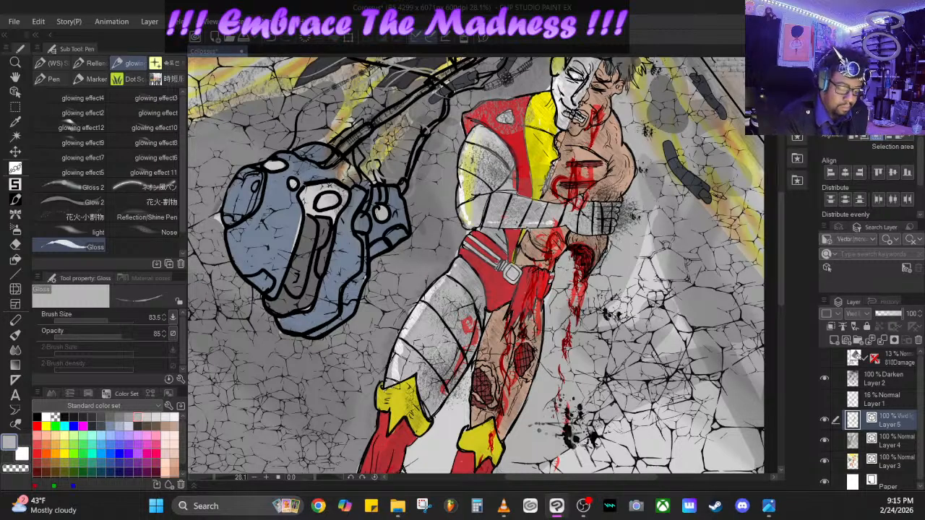
- Add light gray gloss streaks along the fire light on the corridor wall above the blue machine
scroll(211, 472, "down", 5)
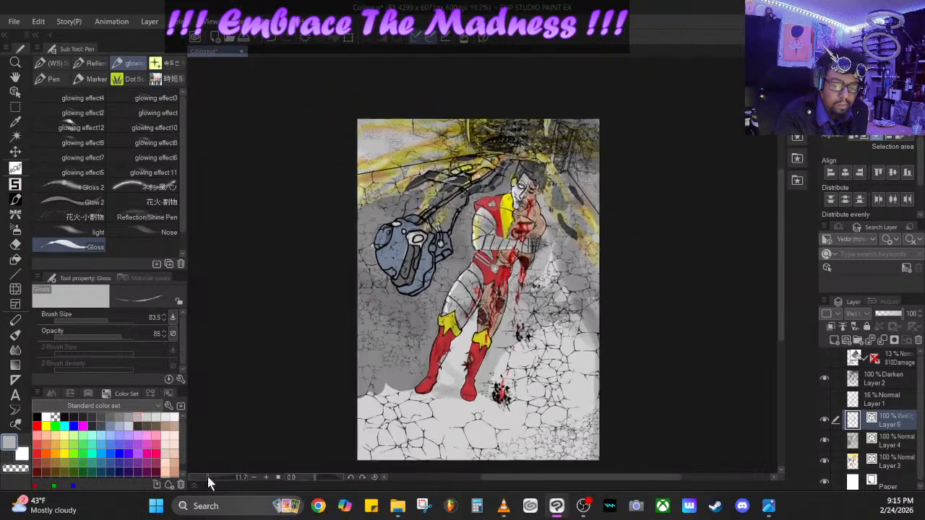
scroll(207, 474, "up", 2)
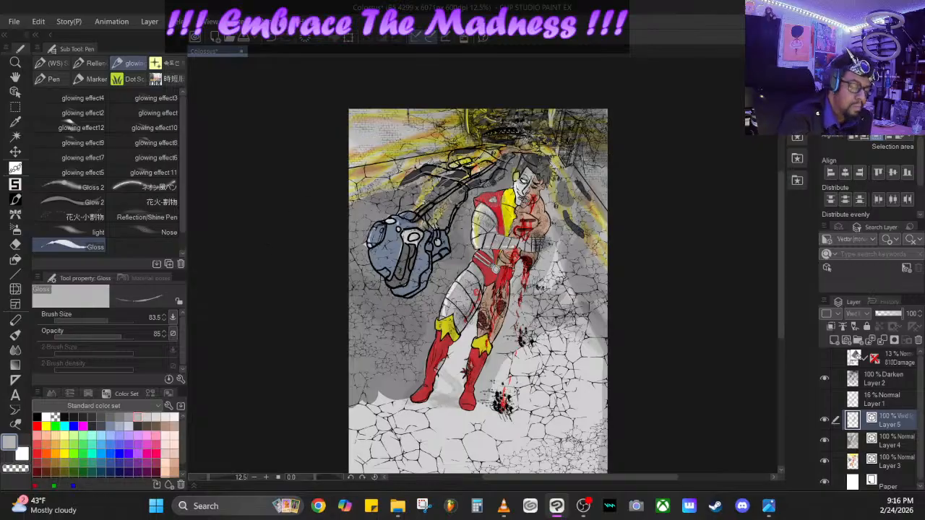
left_click_drag(401, 139, 341, 188)
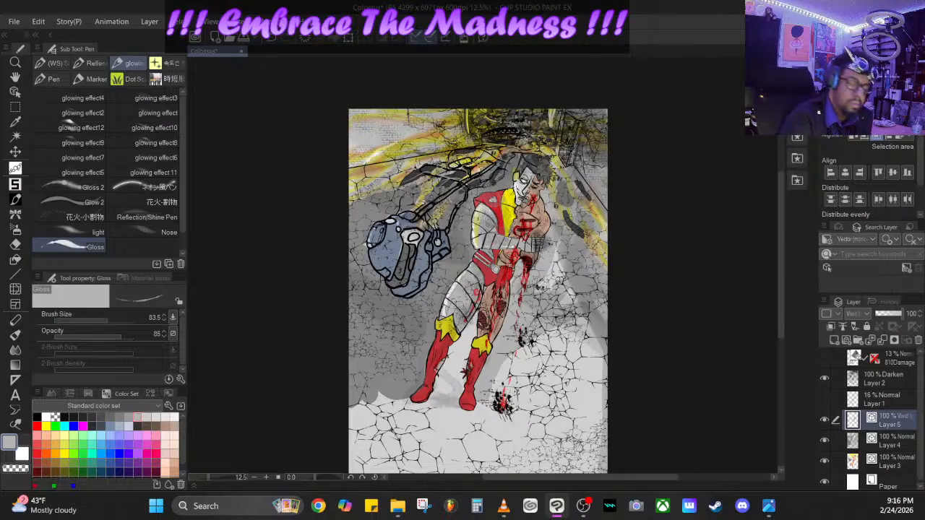
left_click_drag(410, 164, 341, 195)
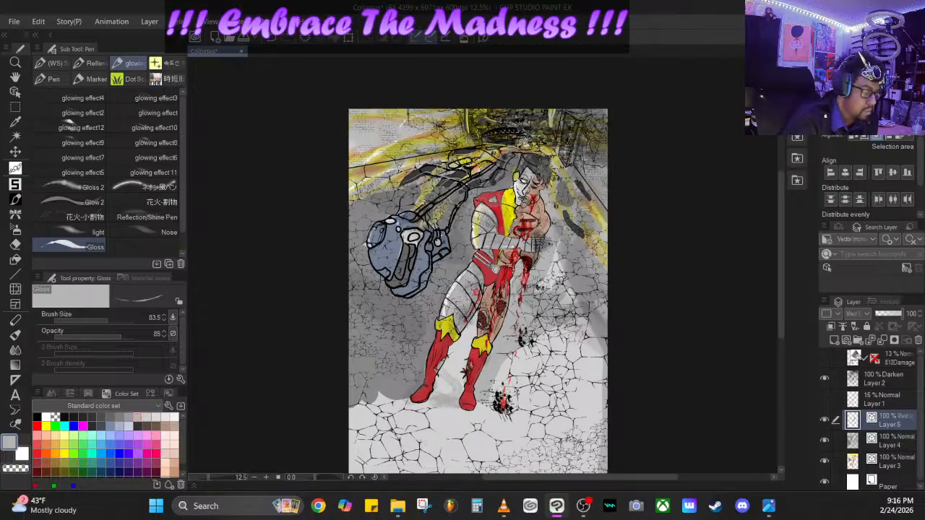
- Switch to the Reflection/Shine Pen, set its opacity to 56 and brush light gray shine over the fire light near the ceiling
left_click(148, 214)
left_click_drag(68, 334, 97, 332)
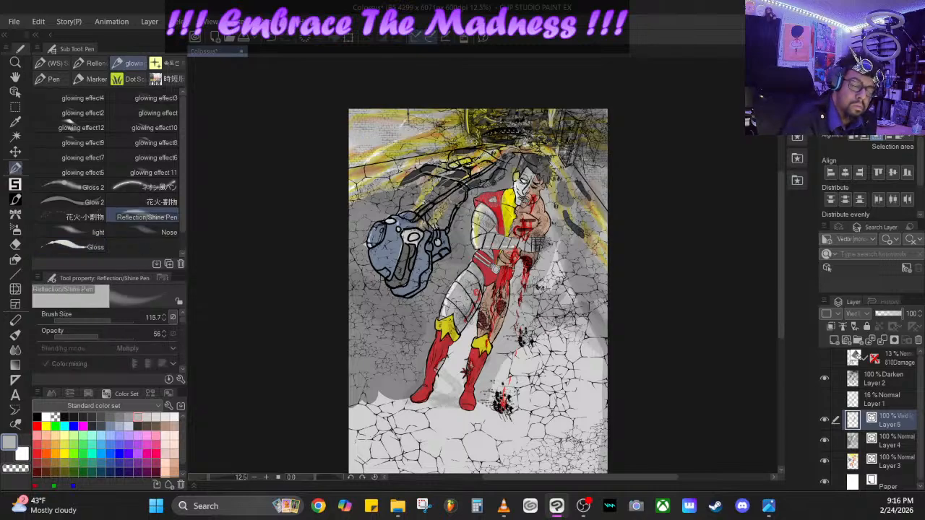
mouse_move(470, 141)
left_mouse_down()
mouse_move(460, 117)
mouse_move(463, 142)
mouse_move(453, 138)
left_mouse_up()
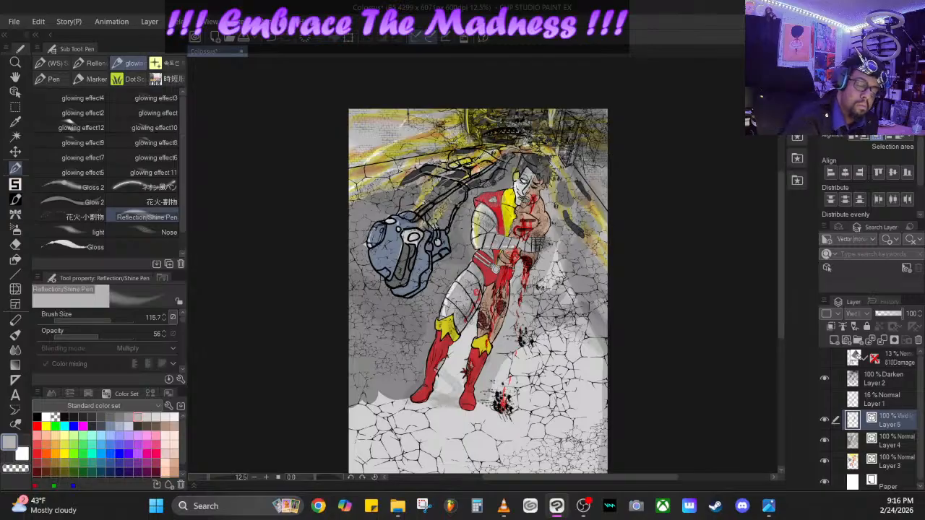
- Choose yellow, set the Reflection/Shine Pen to brush size 2000 and opacity 68, and undo the test stroke
left_click(64, 445)
left_click_drag(98, 331, 136, 321)
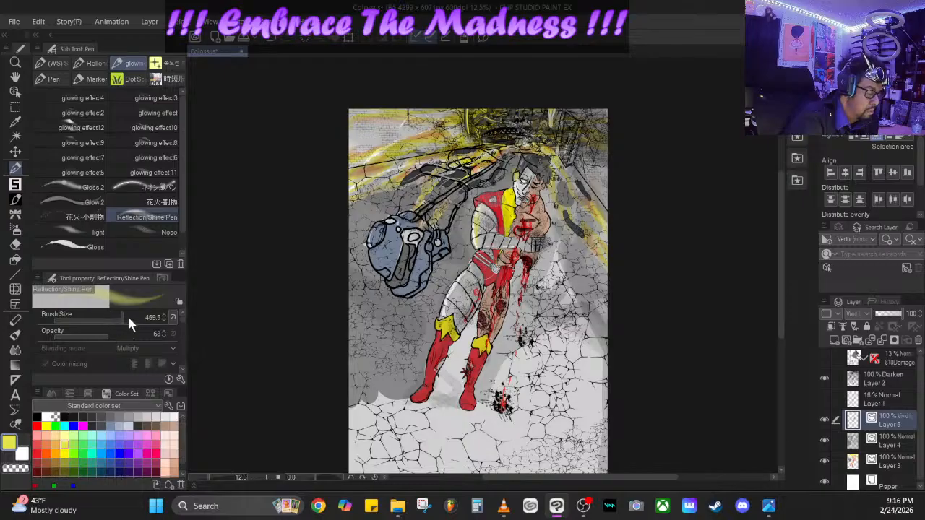
key("ctrl+z")
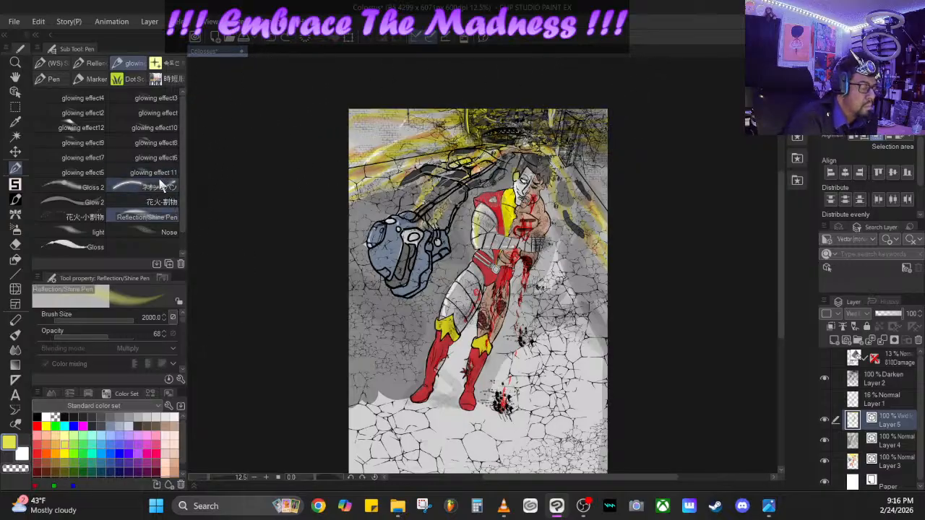
left_click(102, 187)
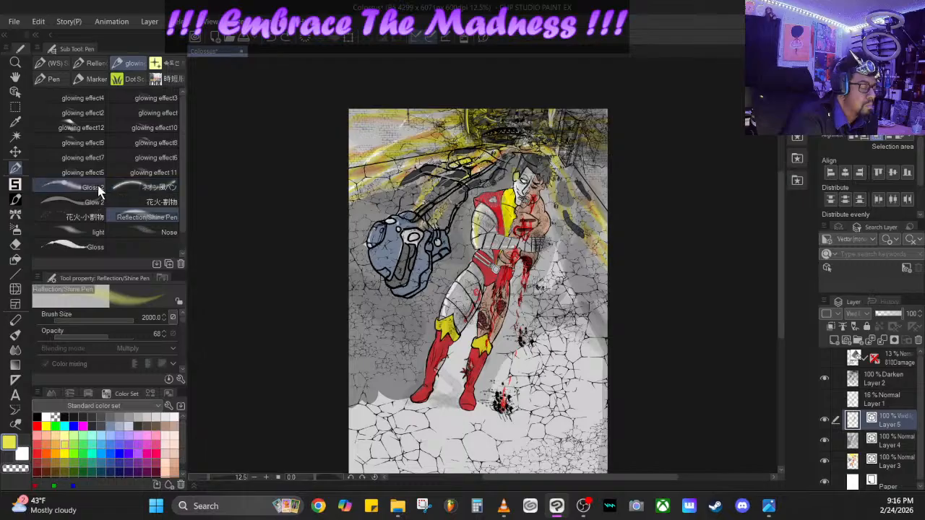
left_click(153, 173)
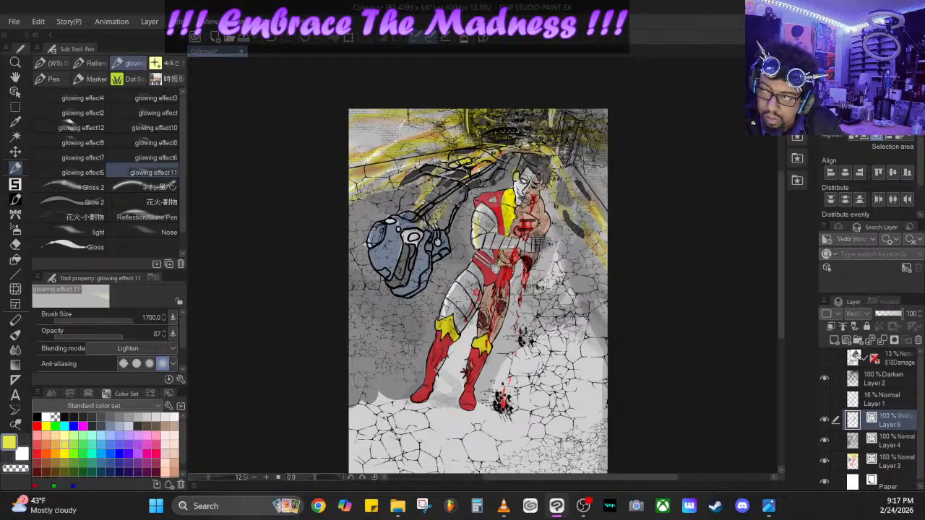
key("alt+Tab")
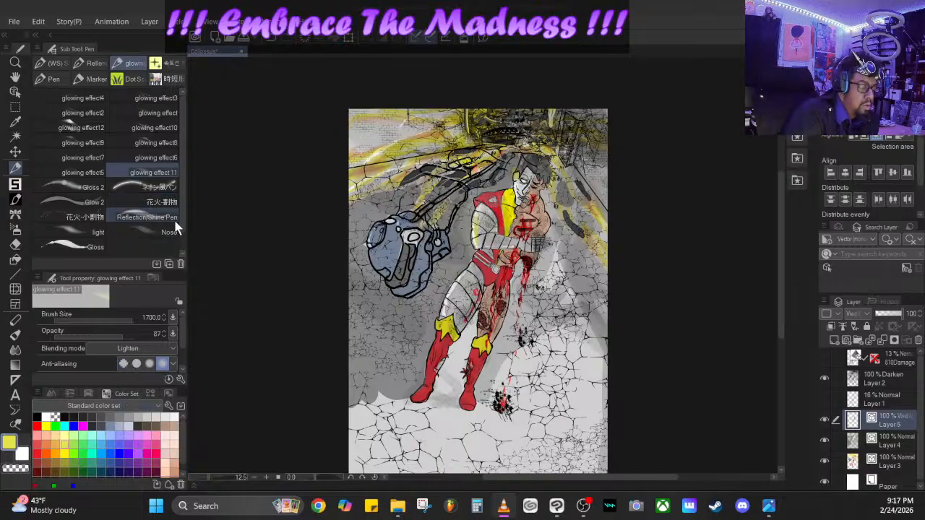
left_click(162, 202)
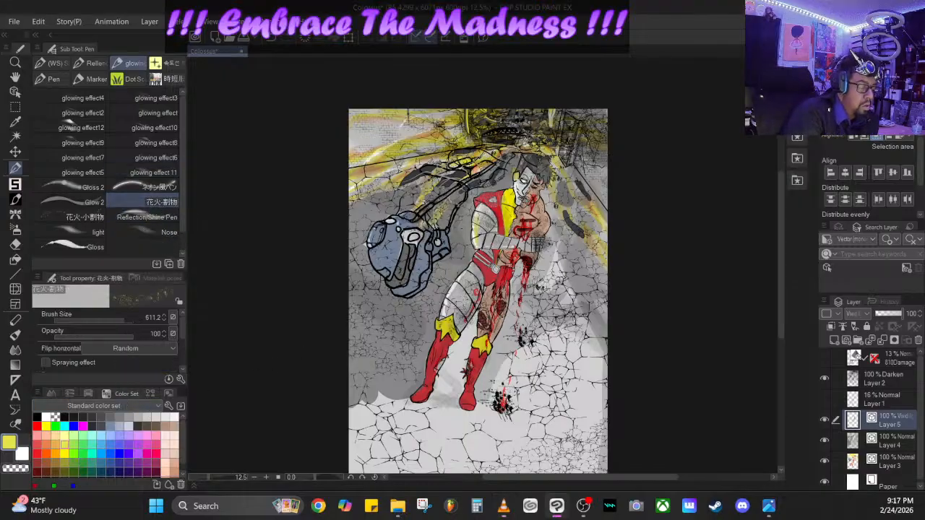
- Add a new vector layer above Layer 5 and set its blending mode to Add (Glow)
left_click(850, 340)
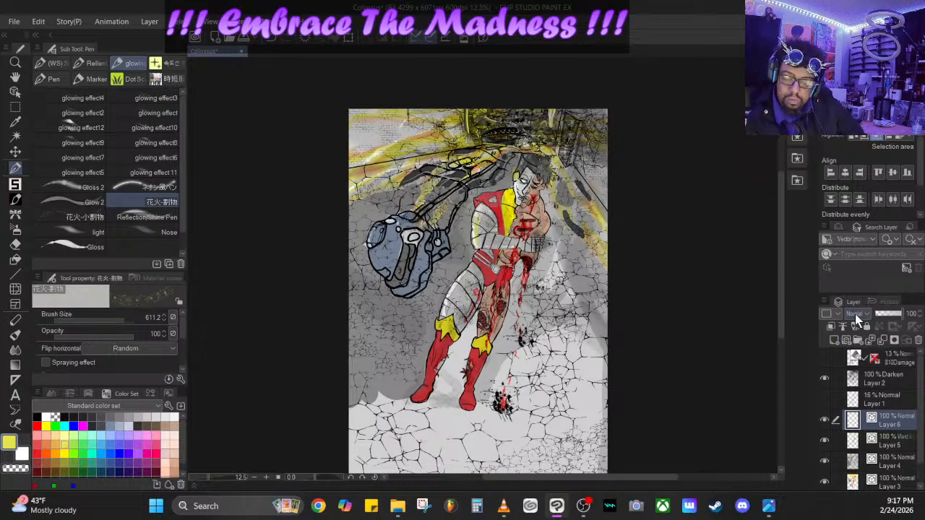
left_click(854, 313)
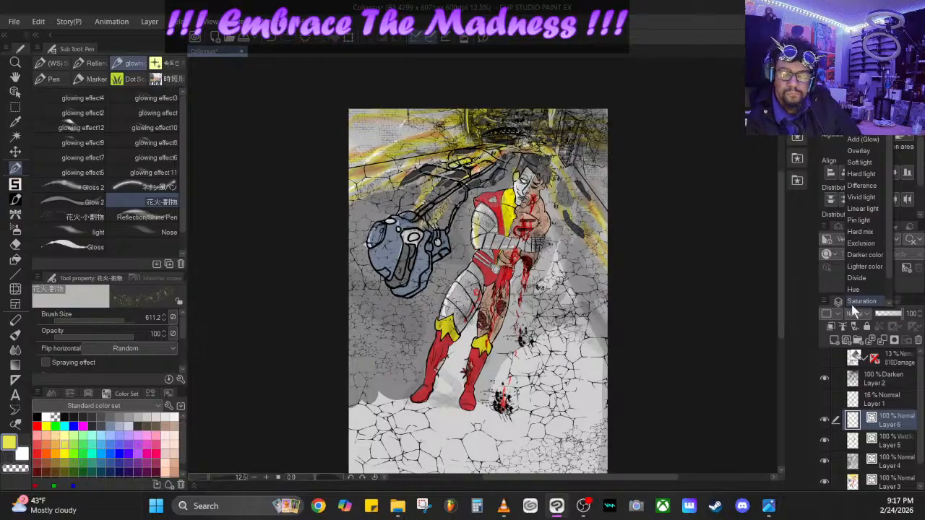
left_click(860, 139)
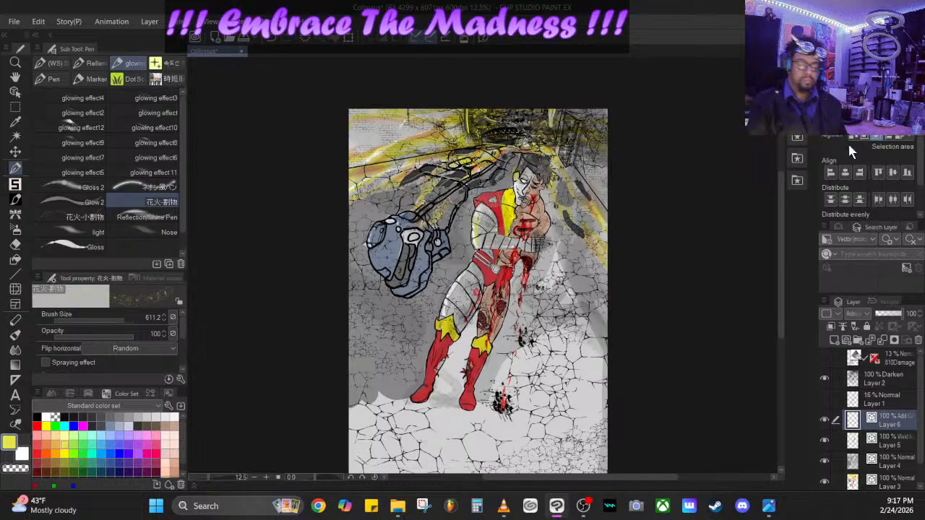
- Switch back to the Reflection/Shine Pen, set its opacity to 35 and undo the yellow glow test over the figure's head
left_click(149, 218)
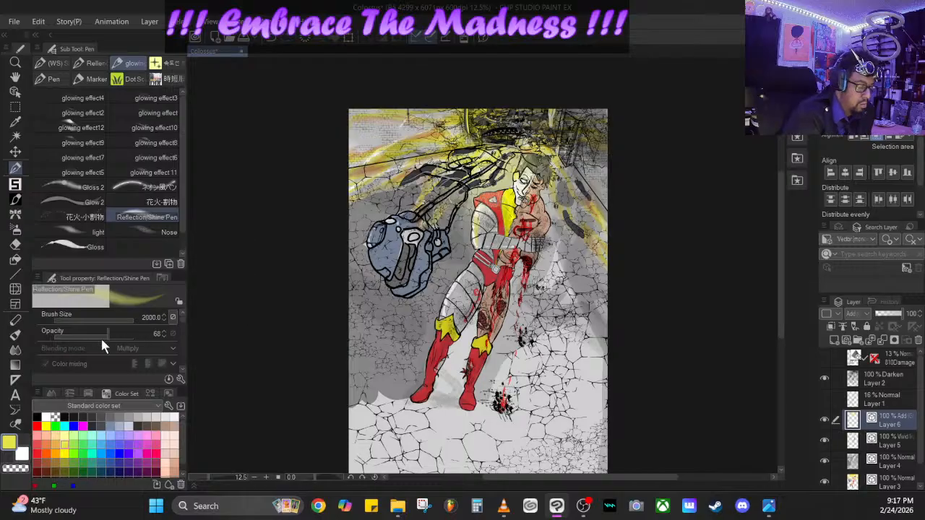
left_click(79, 340)
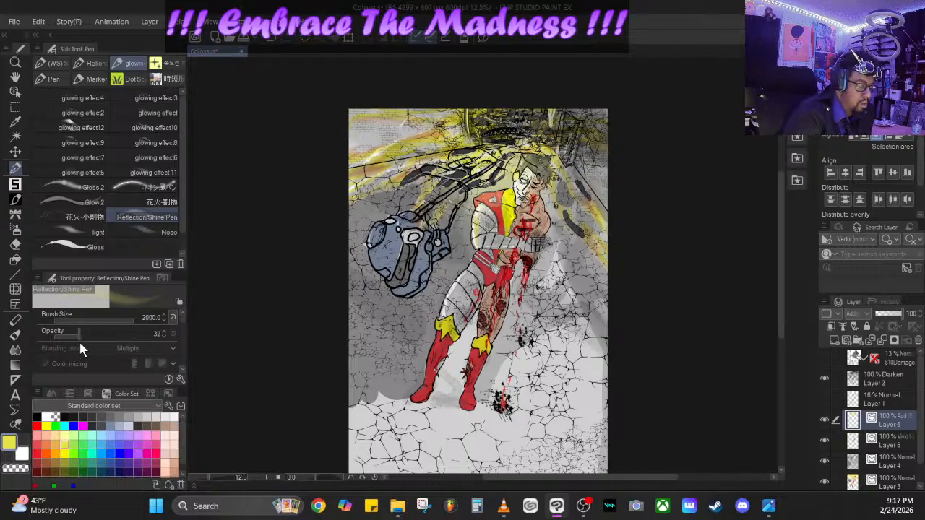
left_click(281, 39)
left_click(516, 125)
key("ctrl+z")
left_click(512, 125)
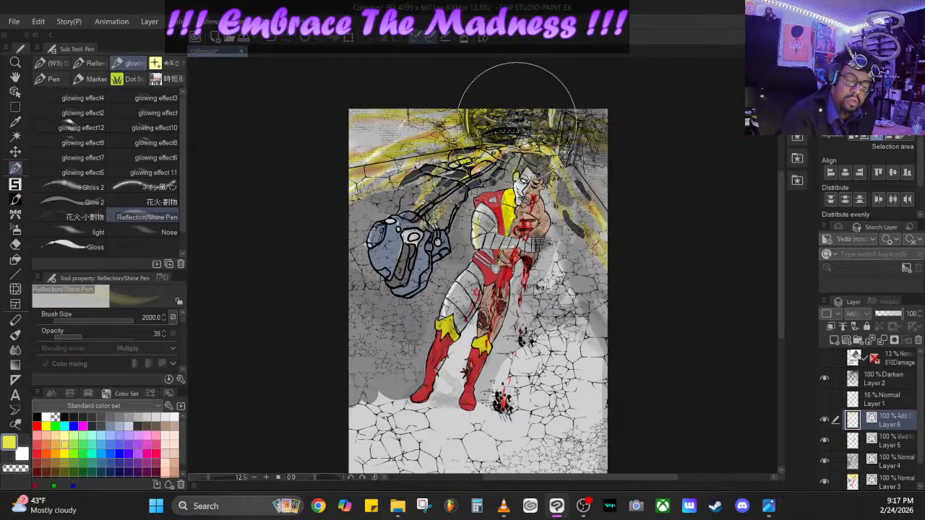
left_click(510, 121)
key("ctrl+z")
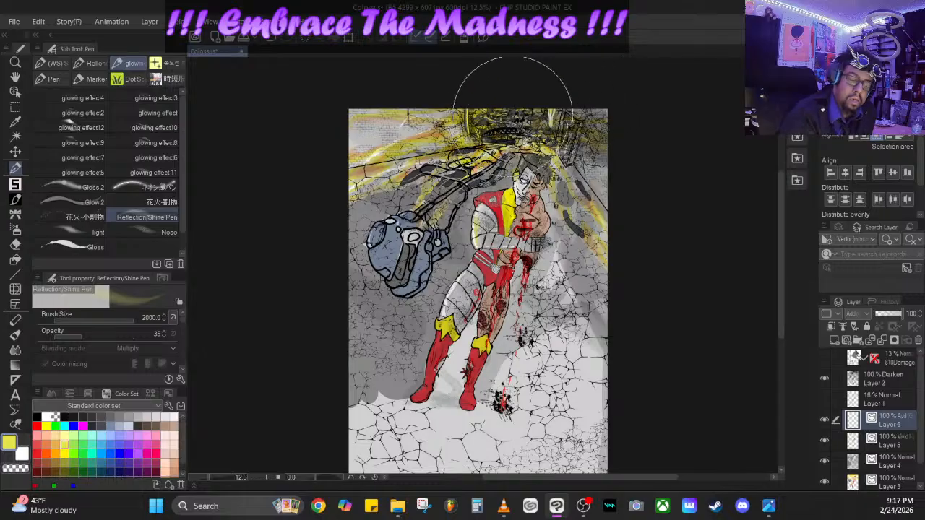
- Paint a soft yellow glow over the cables, the corridor ceiling and the figure's head on Layer 6
left_click(466, 139)
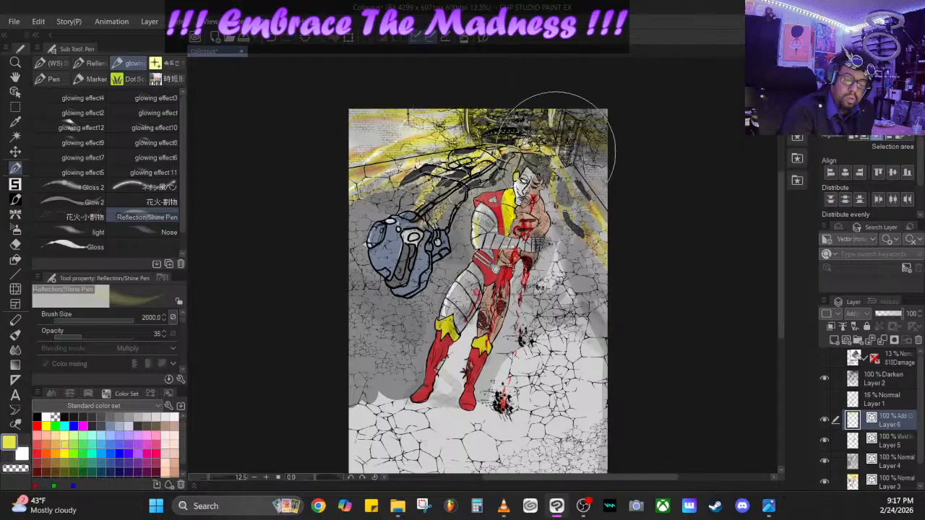
mouse_move(522, 158)
left_mouse_down()
mouse_move(563, 166)
mouse_move(473, 124)
mouse_move(541, 167)
left_mouse_up()
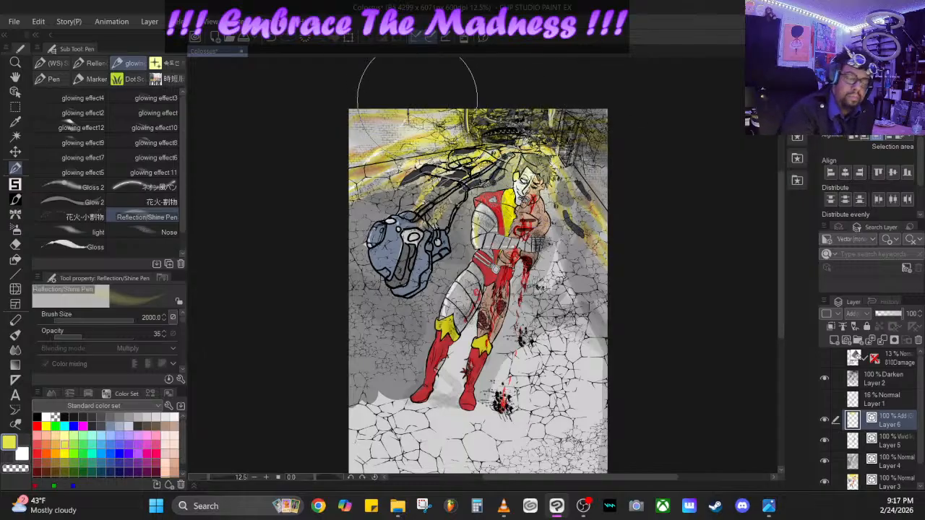
- Choose orange, set the Reflection/Shine Pen to brush size 178.6 and opacity 100, and undo the soft glow around the figure's head
left_click(68, 467)
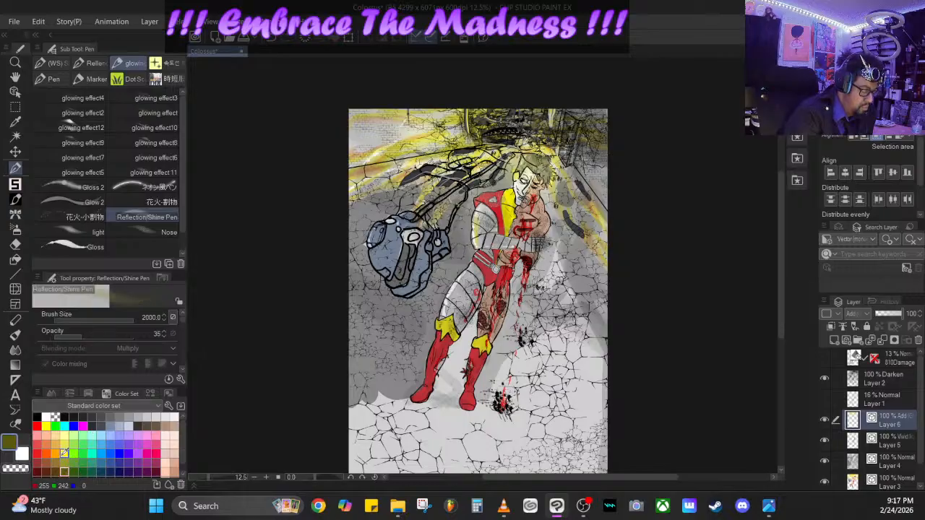
left_click(55, 453)
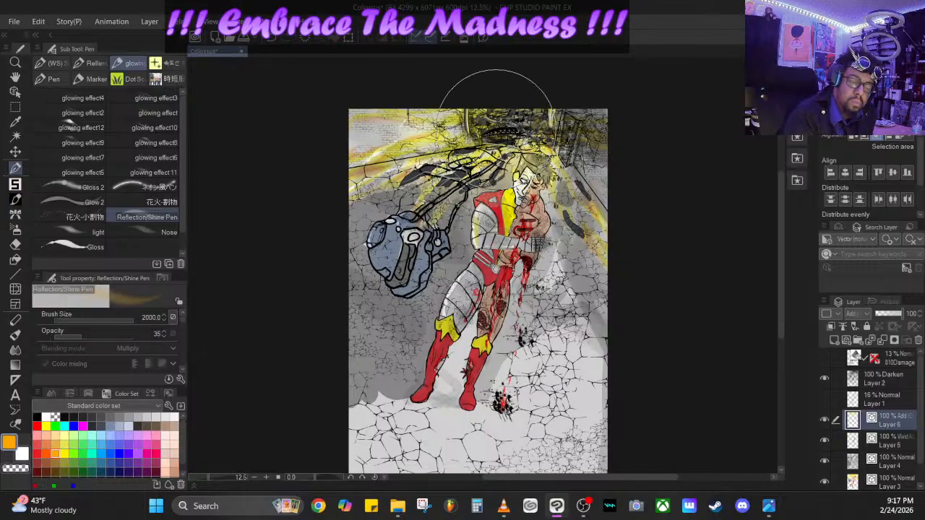
mouse_move(96, 329)
left_mouse_down()
mouse_move(165, 328)
mouse_move(100, 322)
mouse_move(116, 318)
left_mouse_up()
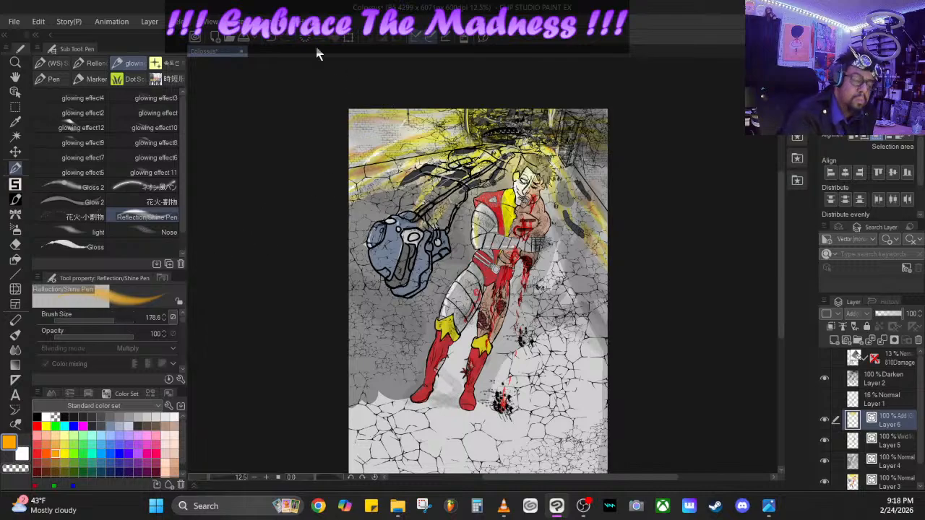
left_click(270, 38)
left_click(270, 37)
left_click(270, 37)
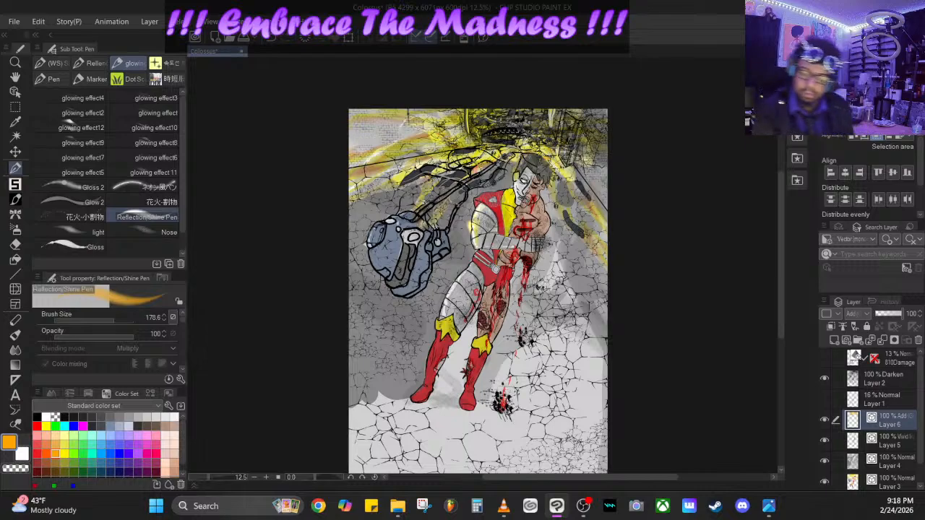
- Paint an orange stroke on the ceiling on Layer 2 and switch to the ネオン風ペン at brush size 912.2 and opacity 37
left_click(893, 375)
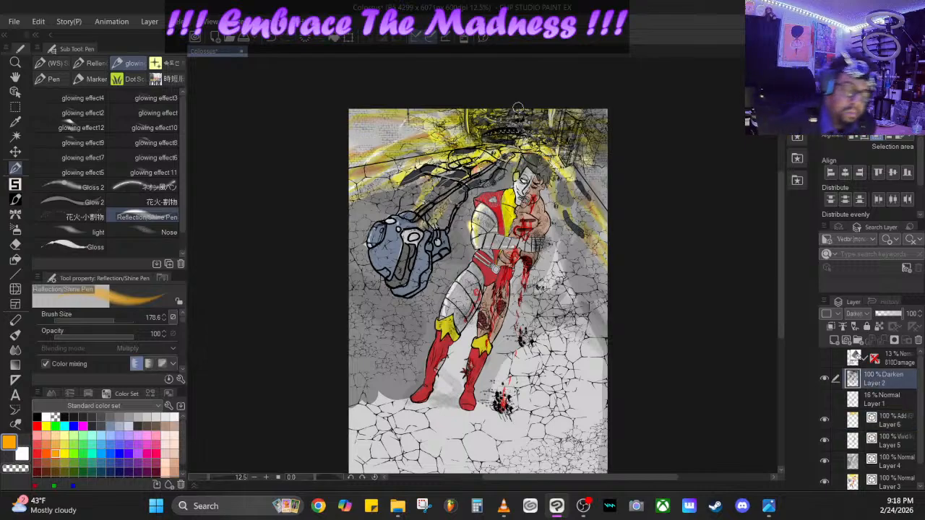
mouse_move(518, 108)
left_mouse_down()
mouse_move(508, 112)
mouse_move(516, 135)
left_mouse_up()
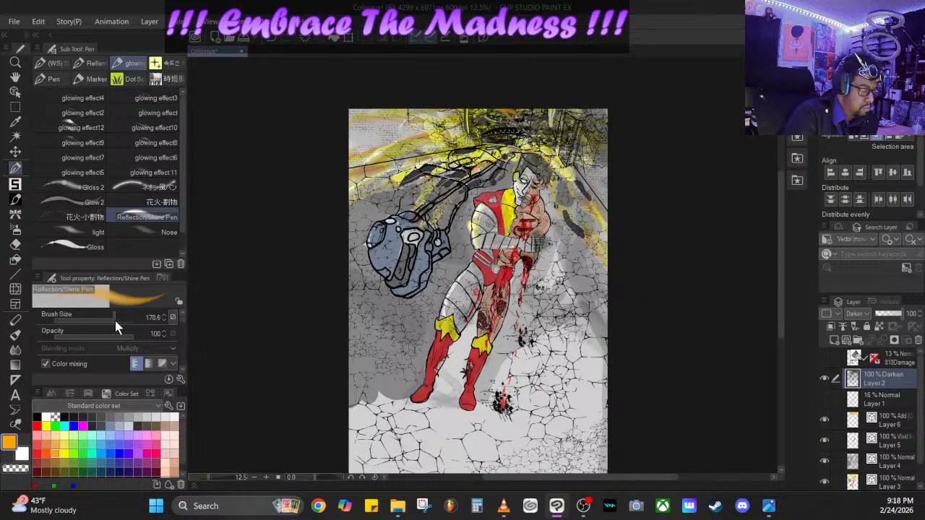
left_click(154, 188)
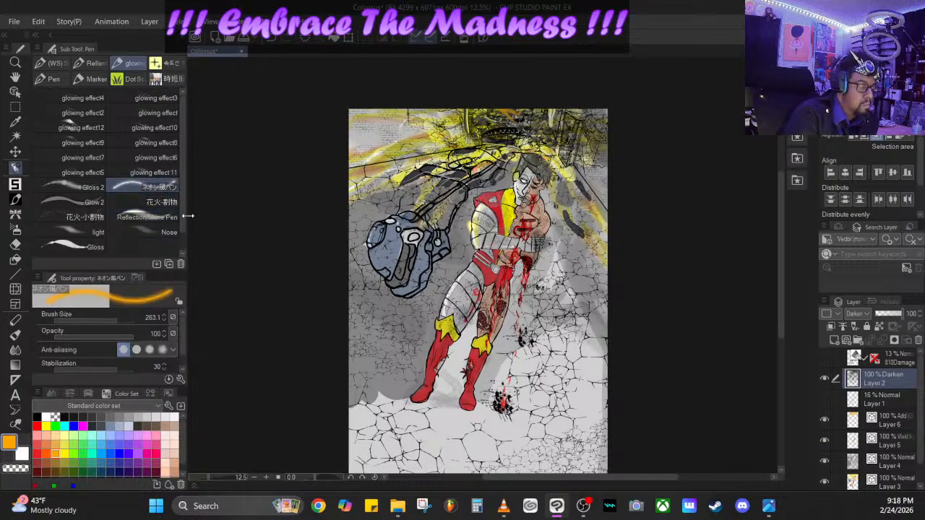
left_click_drag(105, 341, 123, 324)
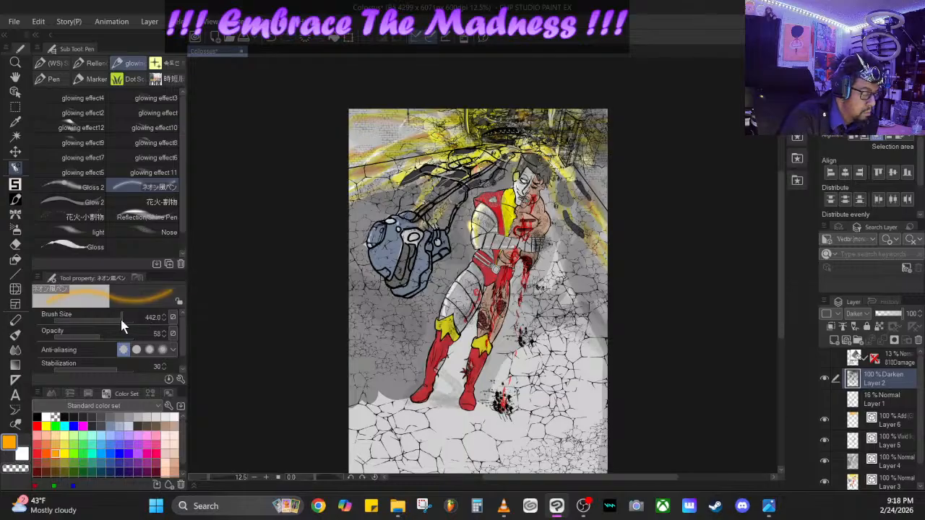
left_click_drag(122, 320, 83, 338)
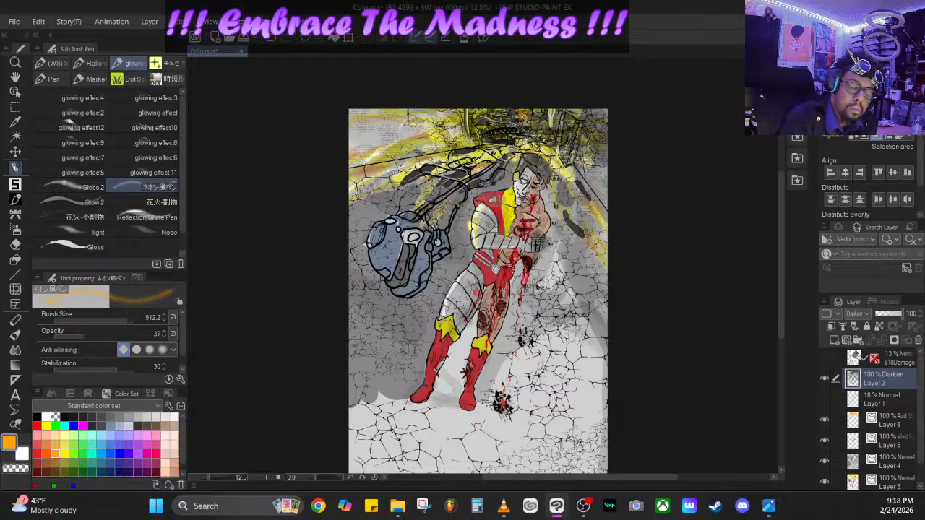
- Undo the orange test stroke and paint an orange and olive-yellow glow over the corridor ceiling above the figure's head on Layer 2
left_click_drag(524, 117, 522, 125)
left_click(272, 40)
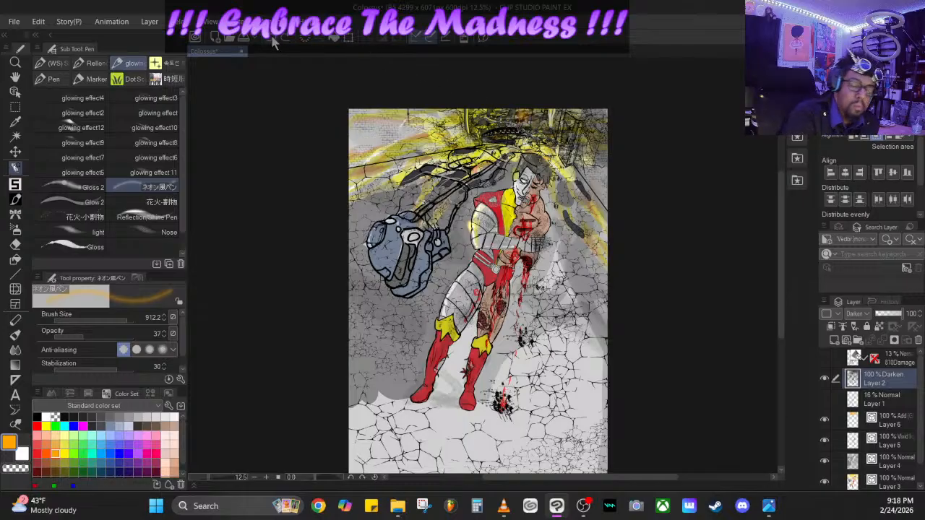
left_click(273, 39)
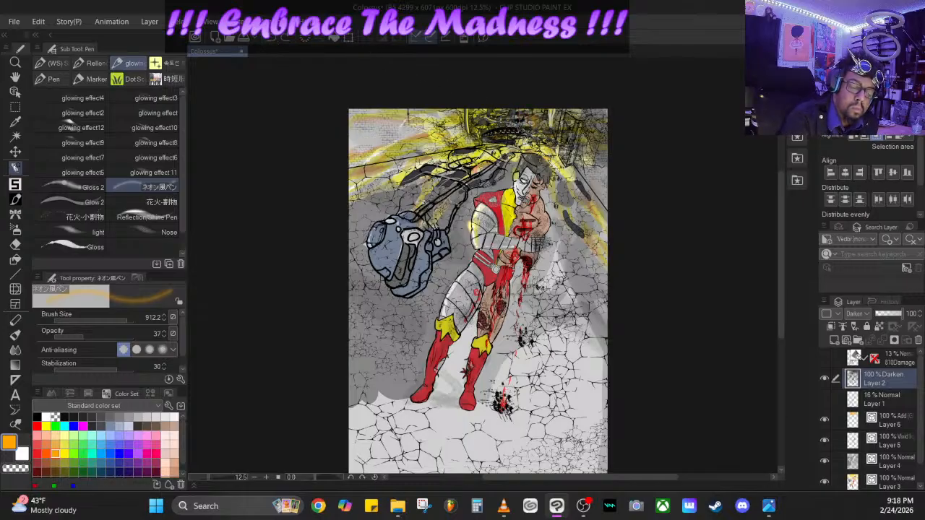
left_click_drag(479, 125, 519, 138)
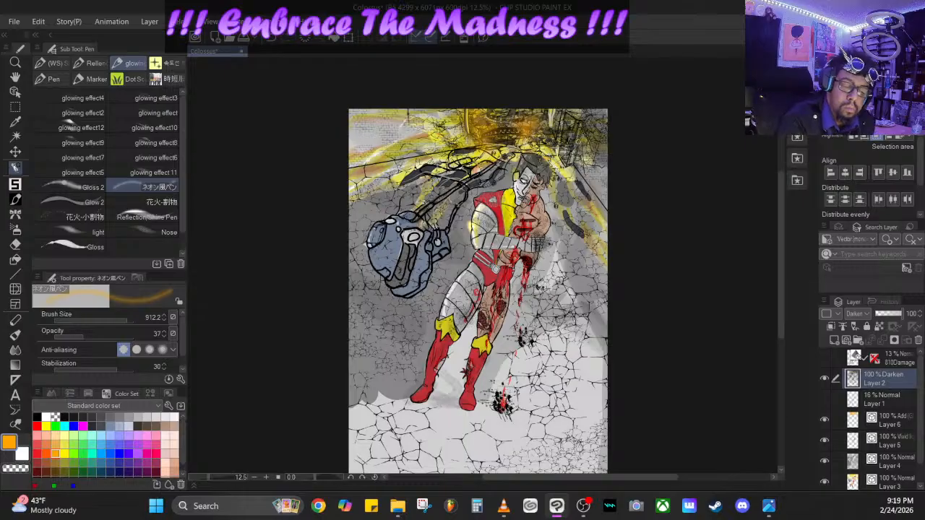
mouse_move(556, 131)
left_mouse_down()
mouse_move(548, 131)
mouse_move(562, 130)
left_mouse_up()
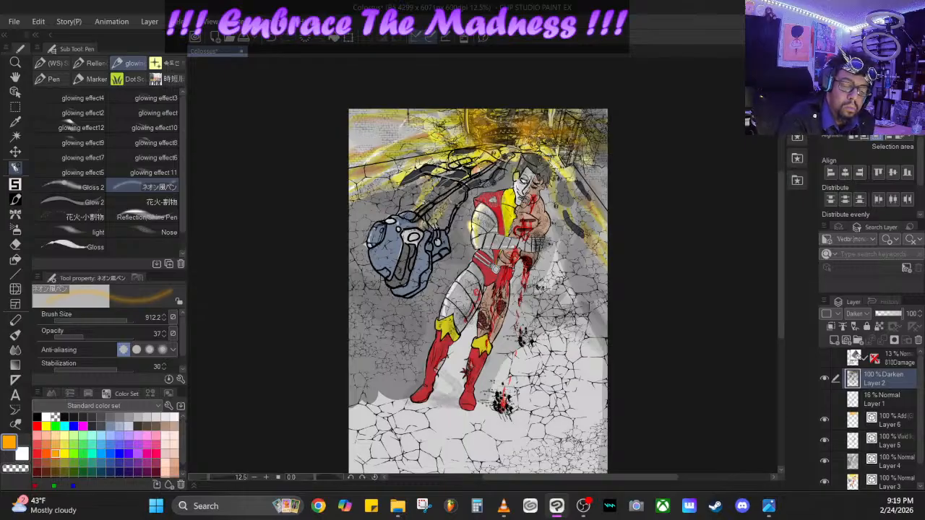
left_click(64, 463)
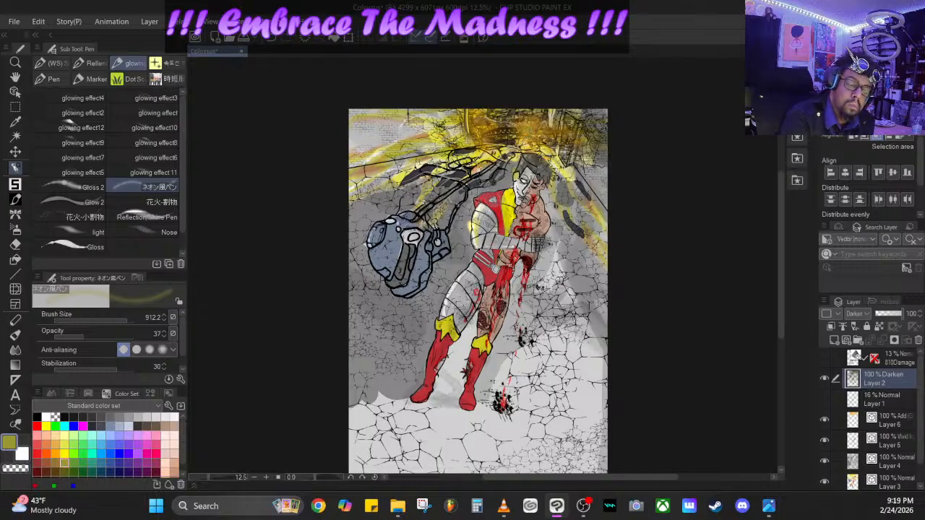
mouse_move(500, 132)
left_mouse_down()
mouse_move(482, 135)
mouse_move(474, 125)
left_mouse_up()
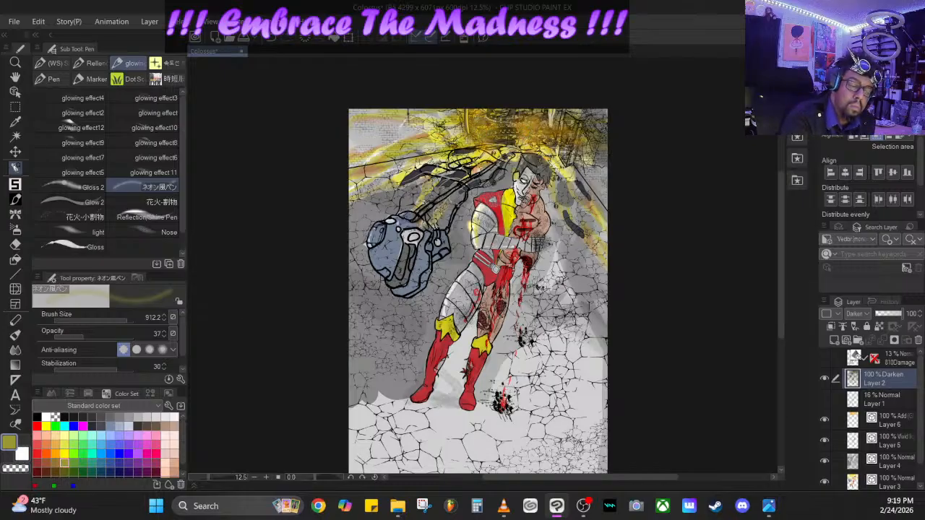
- Choose light yellow, select Layer 6 and set the ネオン風ペン to brush size 2000 and opacity 96
left_click(71, 438)
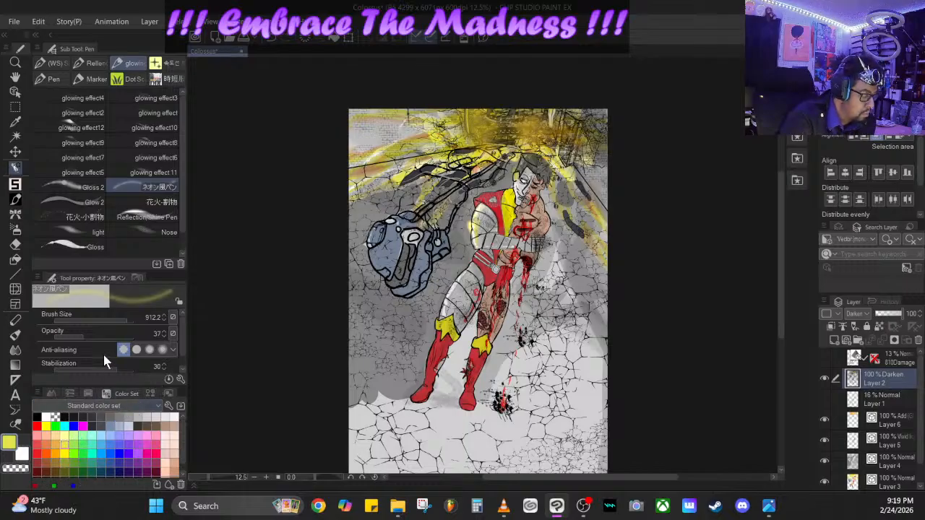
left_click_drag(88, 338, 116, 332)
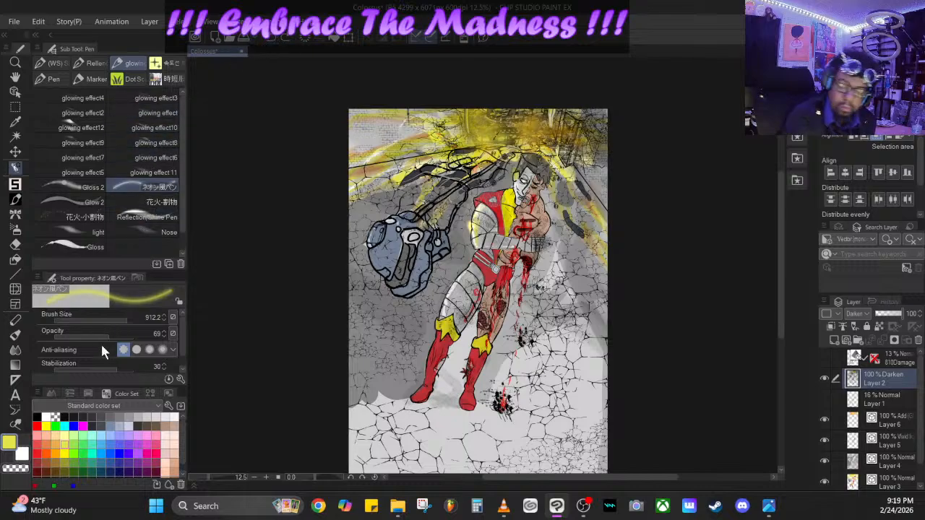
left_click(890, 420)
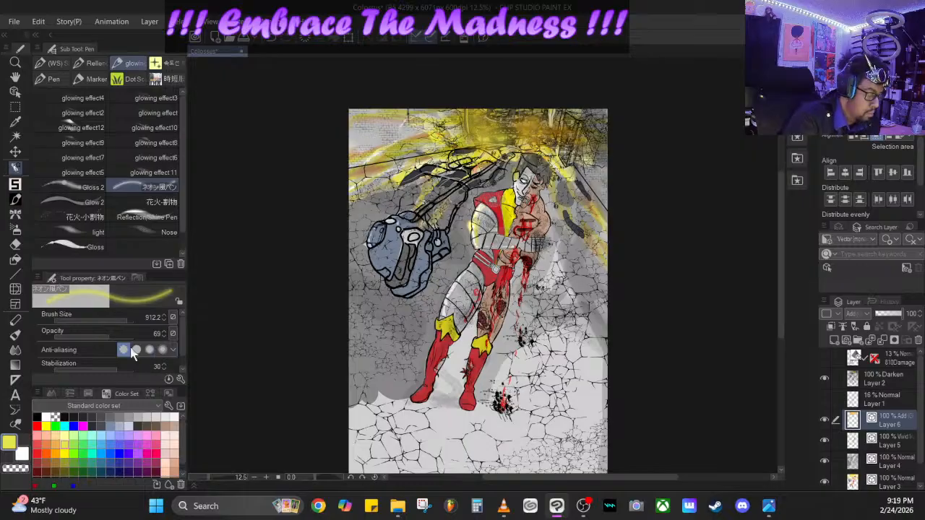
left_click_drag(128, 316, 130, 331)
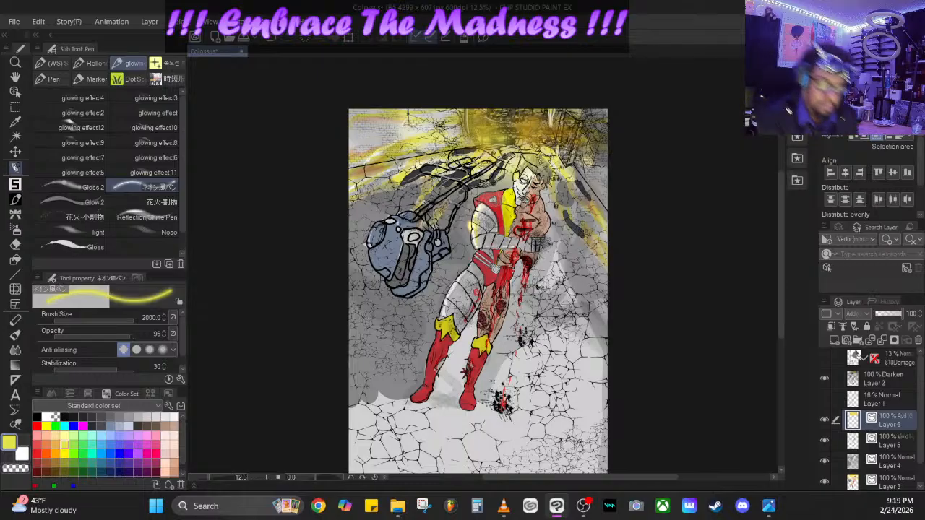
- Try a broad yellow glow over the floor, the wall behind the robot head and the figure on Layer 6, and undo it
mouse_move(531, 246)
left_mouse_down()
mouse_move(571, 296)
mouse_move(599, 361)
mouse_move(657, 423)
left_mouse_up()
mouse_move(510, 318)
left_mouse_down()
mouse_move(512, 379)
mouse_move(530, 434)
mouse_move(546, 448)
left_mouse_up()
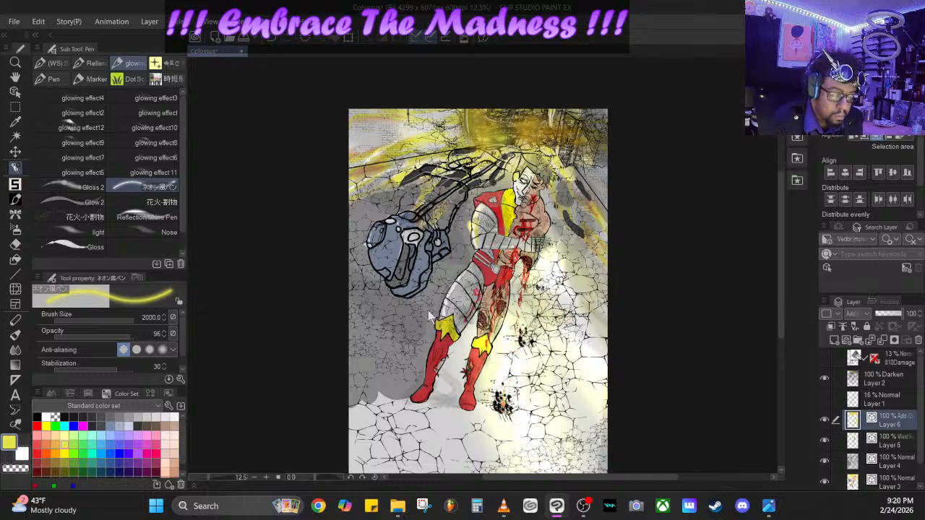
left_click_drag(437, 296, 390, 373)
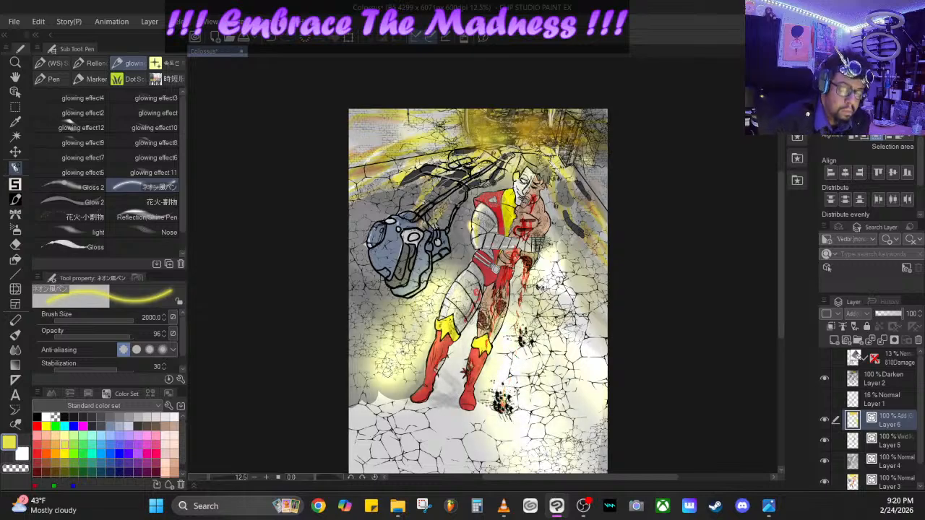
left_click_drag(473, 210, 405, 282)
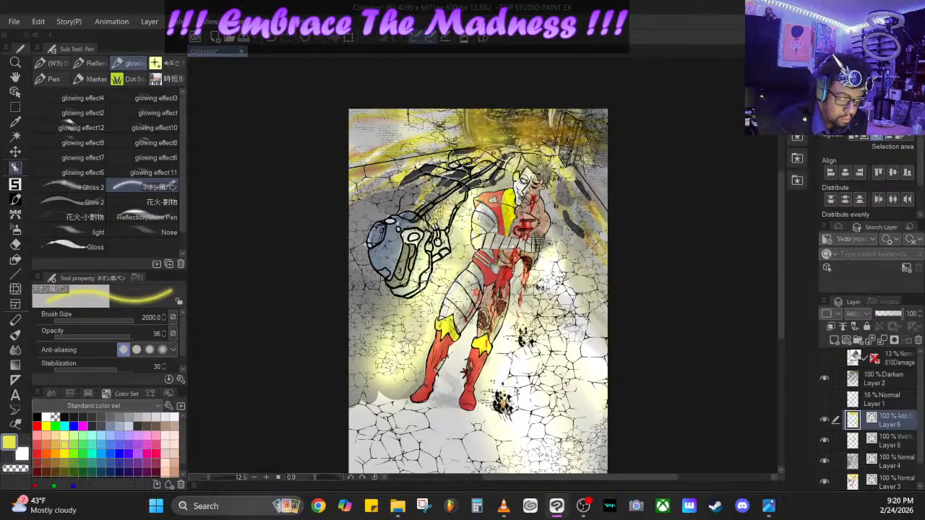
mouse_move(510, 185)
left_mouse_down()
mouse_move(492, 281)
mouse_move(459, 357)
mouse_move(423, 390)
mouse_move(378, 387)
mouse_move(361, 304)
mouse_move(323, 328)
left_mouse_up()
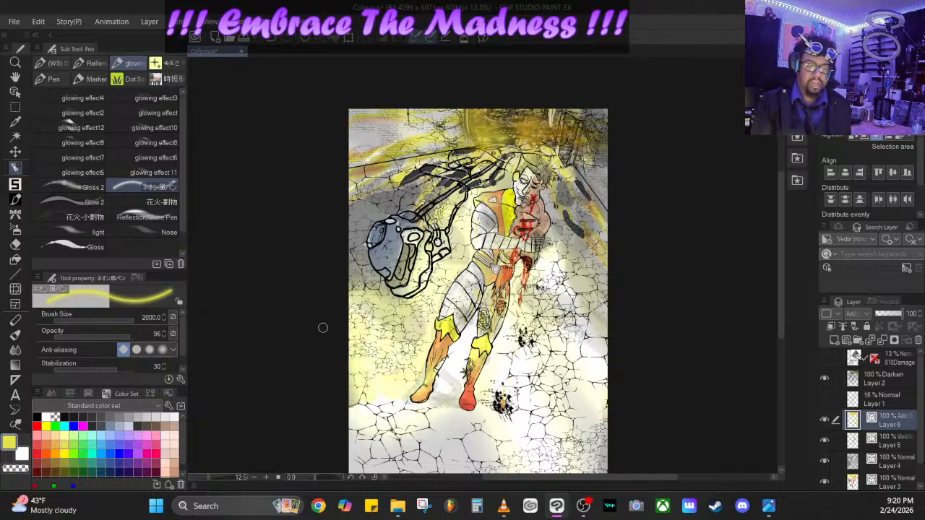
left_click_drag(323, 328, 290, 189)
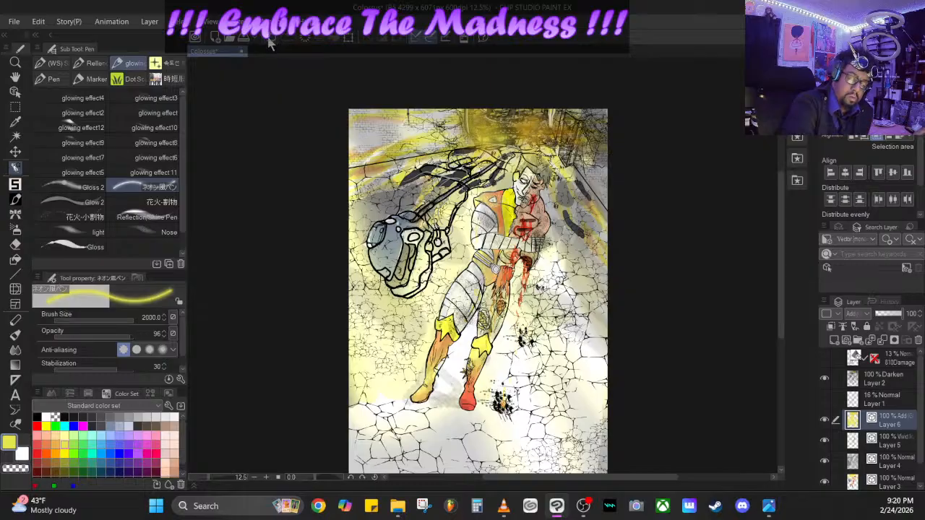
left_click(270, 44)
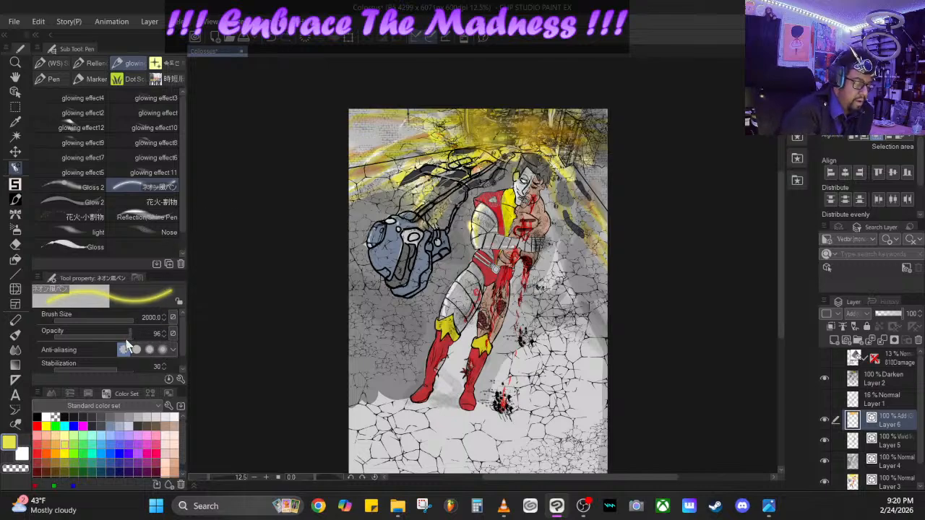
- Switch to the Reflection/Shine Pen at brush size 416.1 and opacity 100, and undo the test rays beside the figure
mouse_move(126, 340)
left_mouse_down()
mouse_move(113, 326)
mouse_move(123, 317)
left_mouse_up()
left_click(147, 217)
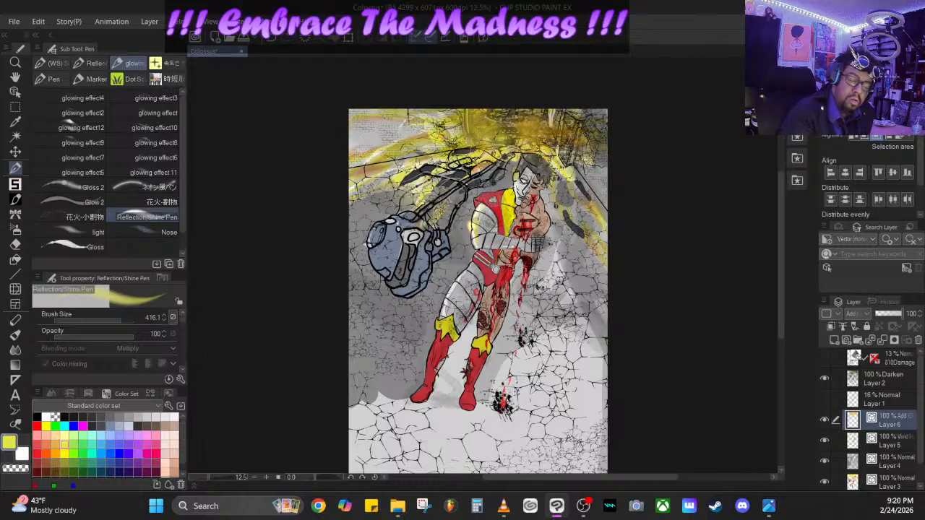
mouse_move(464, 166)
left_mouse_down()
mouse_move(396, 208)
mouse_move(376, 215)
mouse_move(454, 169)
mouse_move(293, 231)
left_mouse_up()
key("ctrl+z")
key("ctrl+z")
left_click_drag(483, 166, 350, 385)
- Paint diagonal yellow light rays from the ceiling glow across the robot head and the wall behind it on Layer 6
key("ctrl+z")
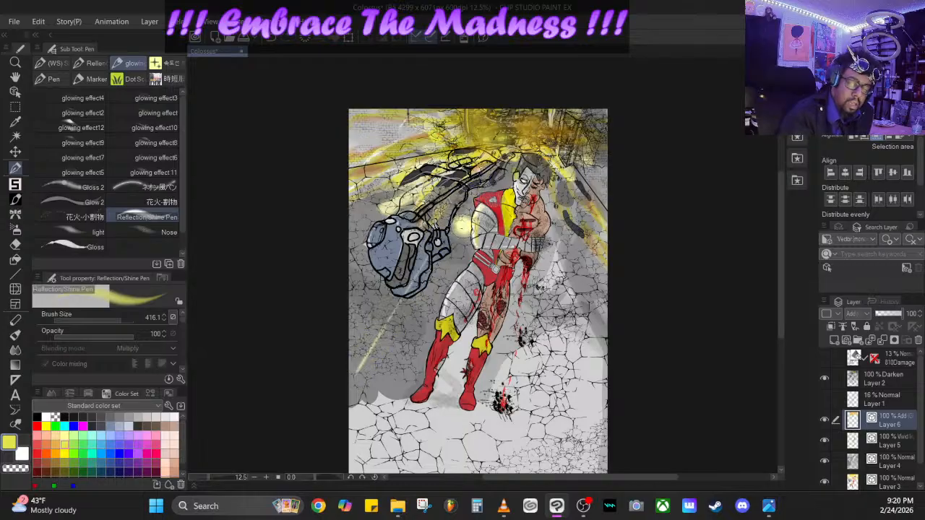
left_click_drag(469, 217, 340, 426)
key("ctrl+z")
mouse_move(402, 328)
left_mouse_down()
mouse_move(535, 129)
mouse_move(438, 215)
mouse_move(307, 420)
left_mouse_up()
key("ctrl+z")
left_click_drag(325, 367, 522, 119)
left_click_drag(356, 280, 414, 188)
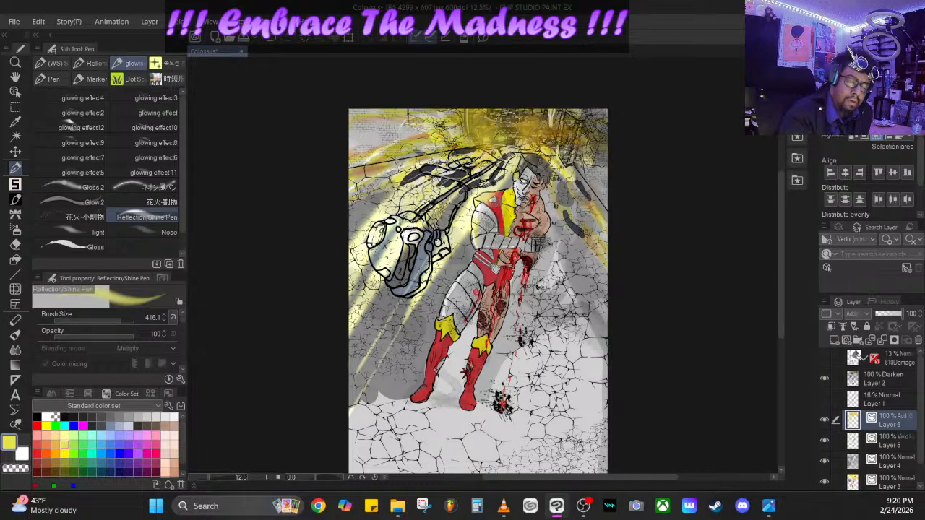
- Try yellow light rays over the cracked wall and floor on the figure's wounded side, and undo them
left_click_drag(610, 384, 514, 172)
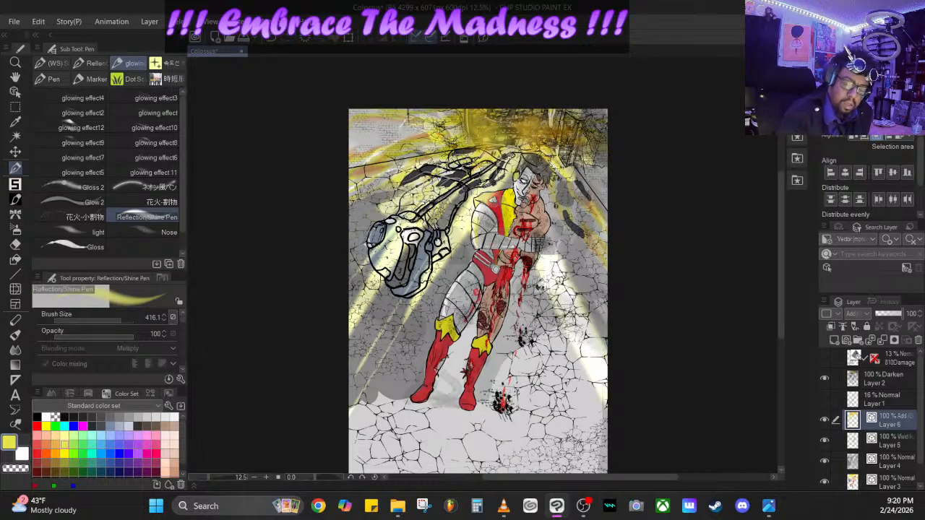
left_click_drag(608, 315, 543, 172)
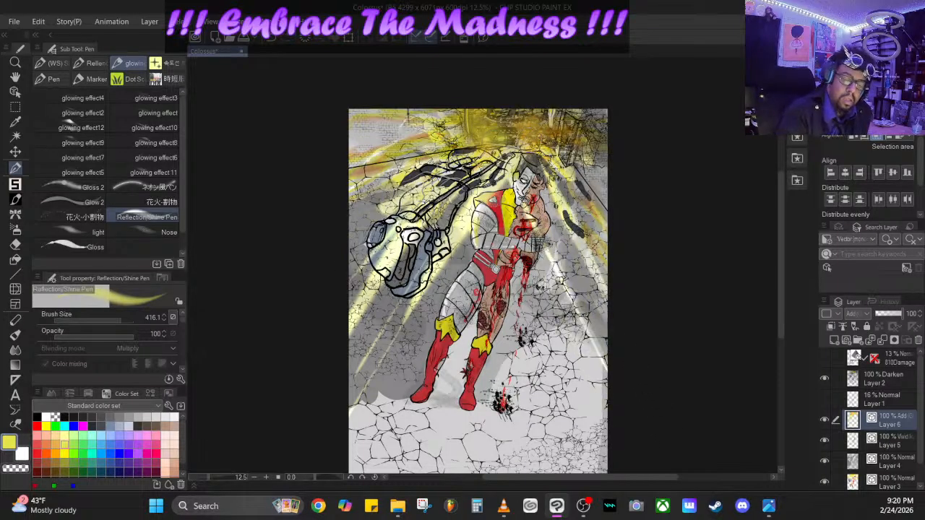
key("ctrl+z")
key("ctrl+z")
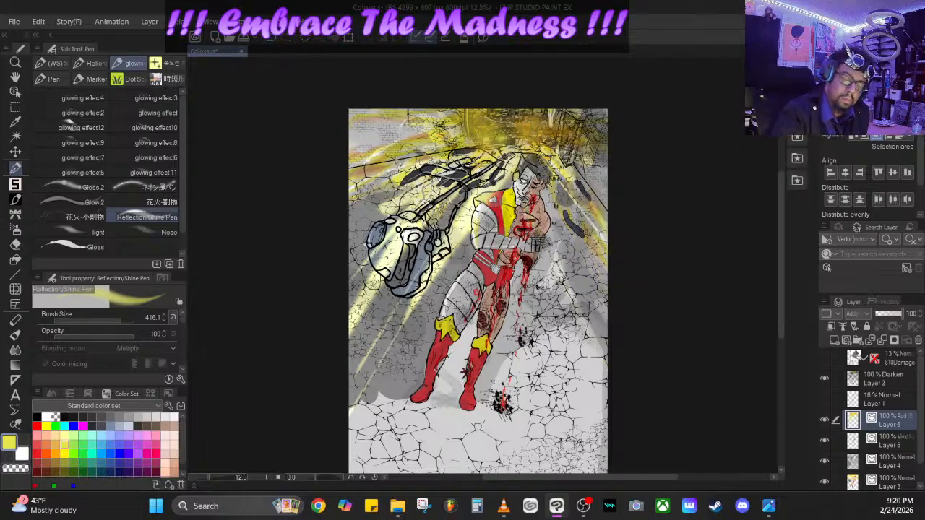
- Paint thinner yellow light rays fanning down over the cracked floor and the figure's boot on Layer 6, undoing stray strokes
left_click_drag(539, 230, 636, 437)
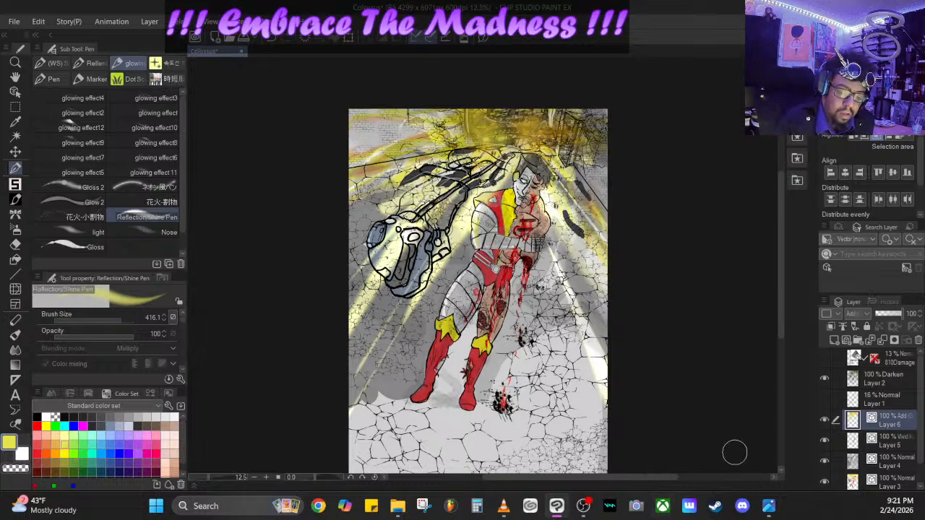
key("ctrl+z")
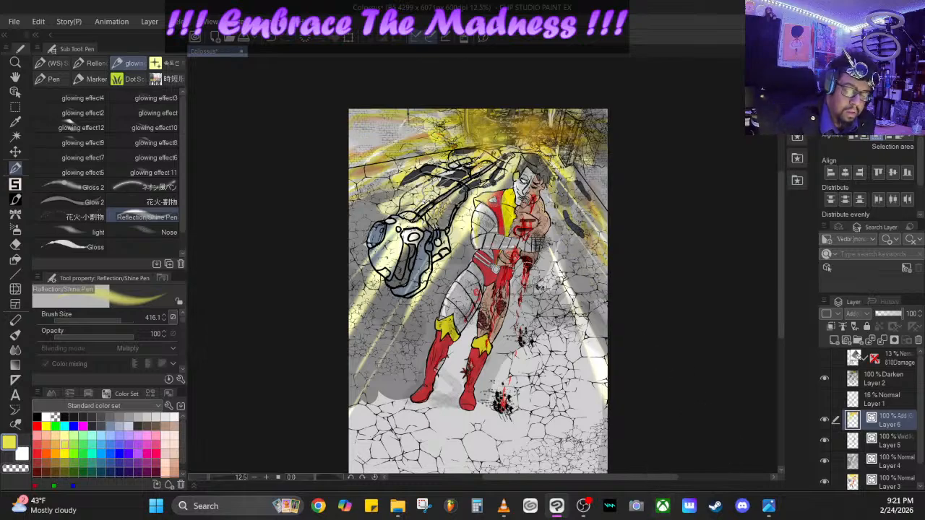
mouse_move(516, 257)
left_mouse_down()
mouse_move(623, 478)
mouse_move(573, 402)
mouse_move(517, 262)
left_mouse_up()
key("ctrl+z")
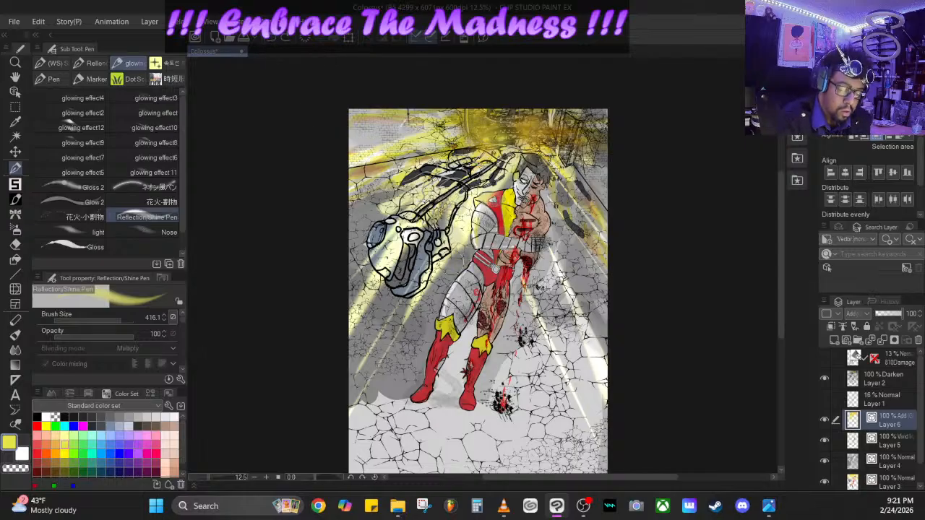
mouse_move(397, 510)
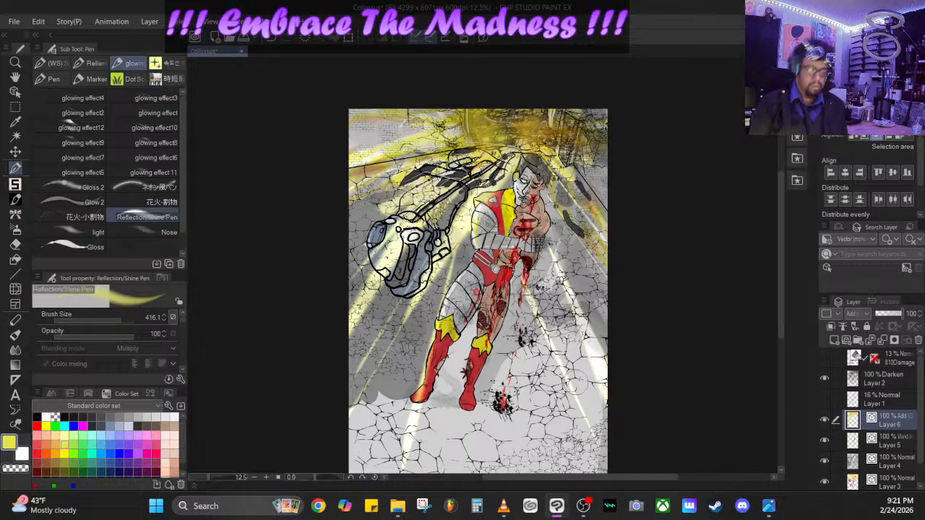
- Add Layer 7 in Darken mode above Layer 6 and set up the soft 달걀채색펜 brush in black at opacity 18
left_click(848, 339)
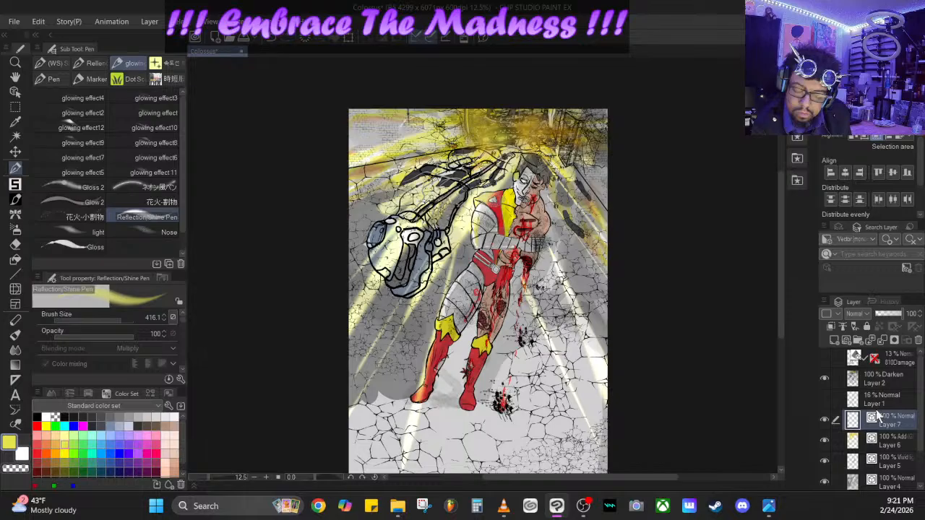
left_click(857, 313)
left_click(858, 24)
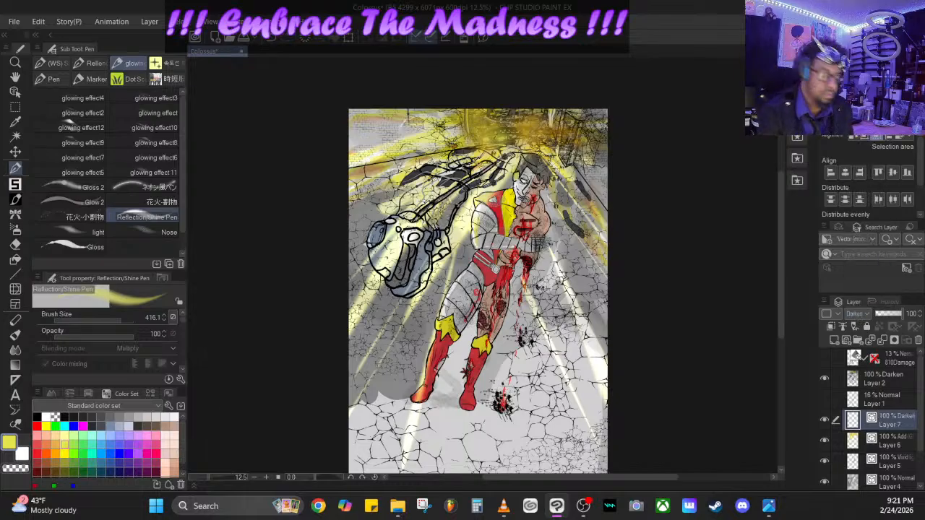
left_click(37, 417)
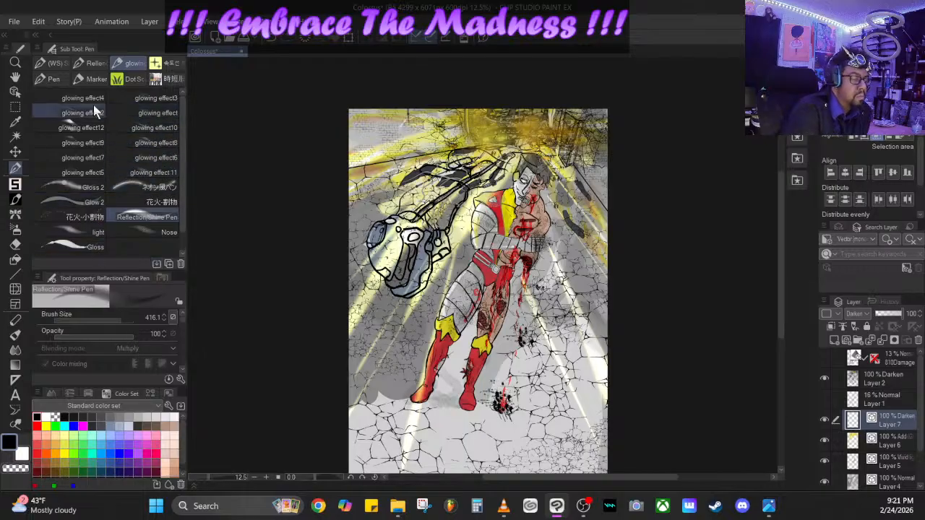
left_click(91, 67)
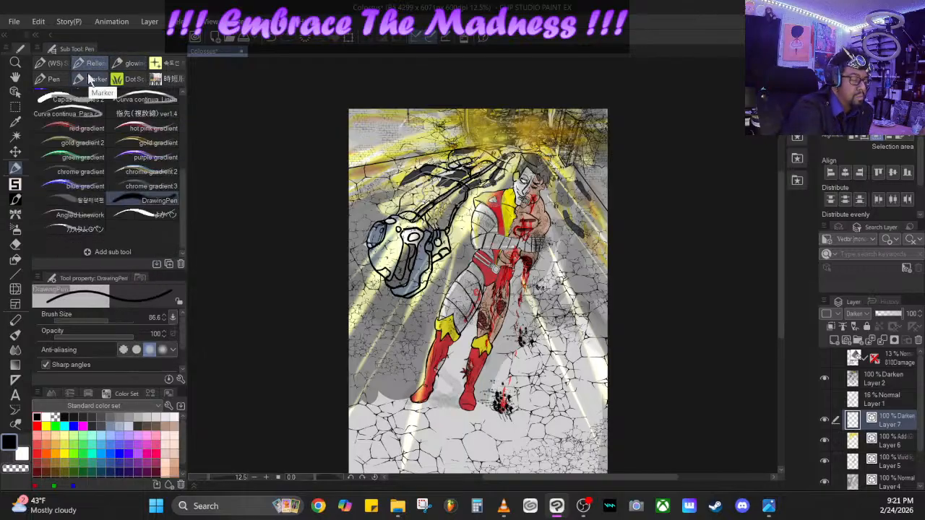
scroll(183, 218, "up", 2)
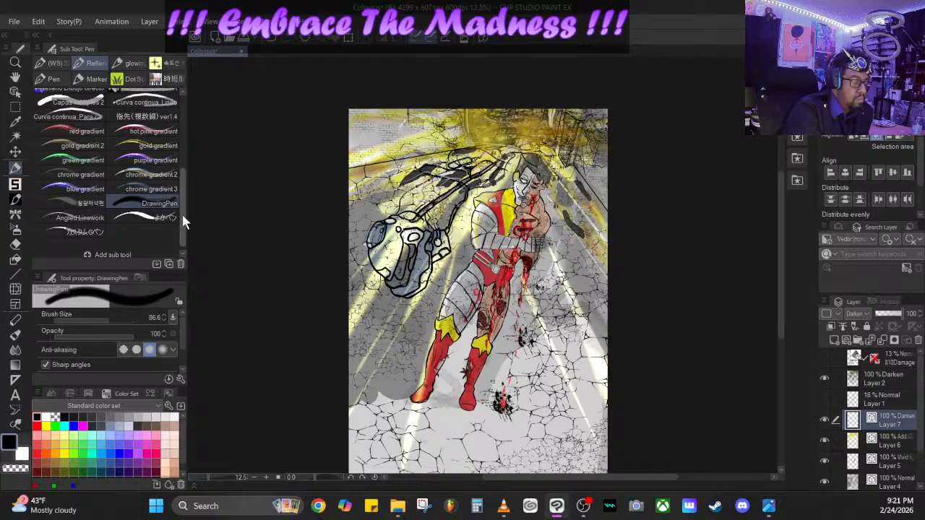
left_click(80, 212)
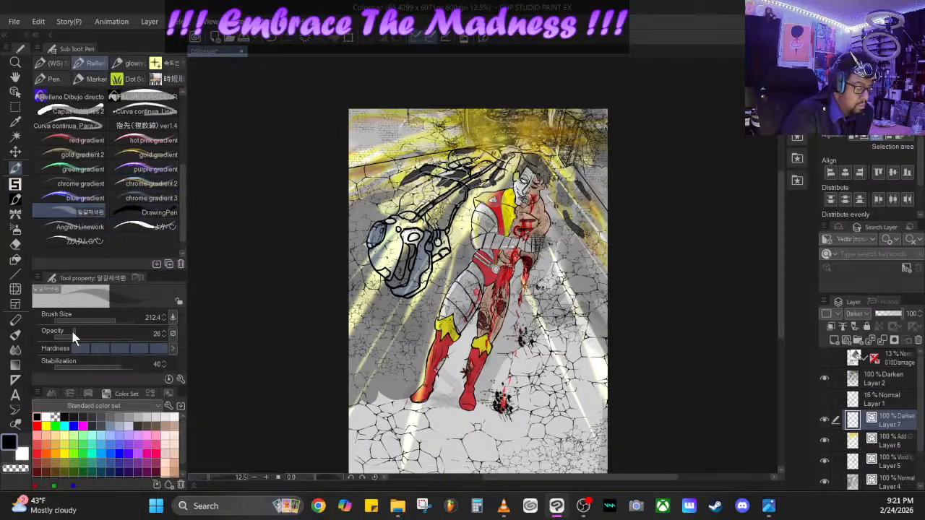
left_click_drag(72, 334, 67, 332)
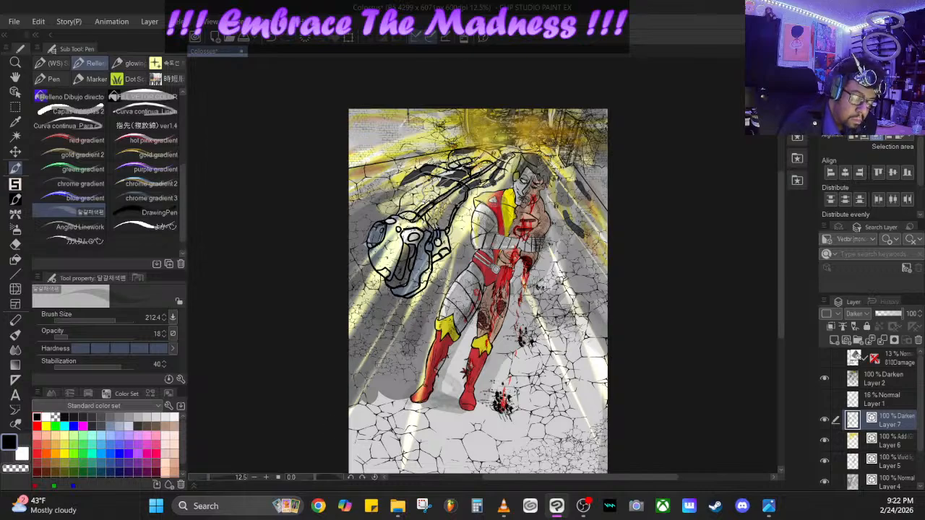
- Shade the cracked wall and floor on the robot head's side with soft black strokes between the light rays
mouse_move(409, 392)
left_mouse_down()
mouse_move(393, 467)
mouse_move(360, 464)
left_mouse_up()
mouse_move(374, 399)
left_mouse_down()
mouse_move(347, 462)
mouse_move(352, 427)
left_mouse_up()
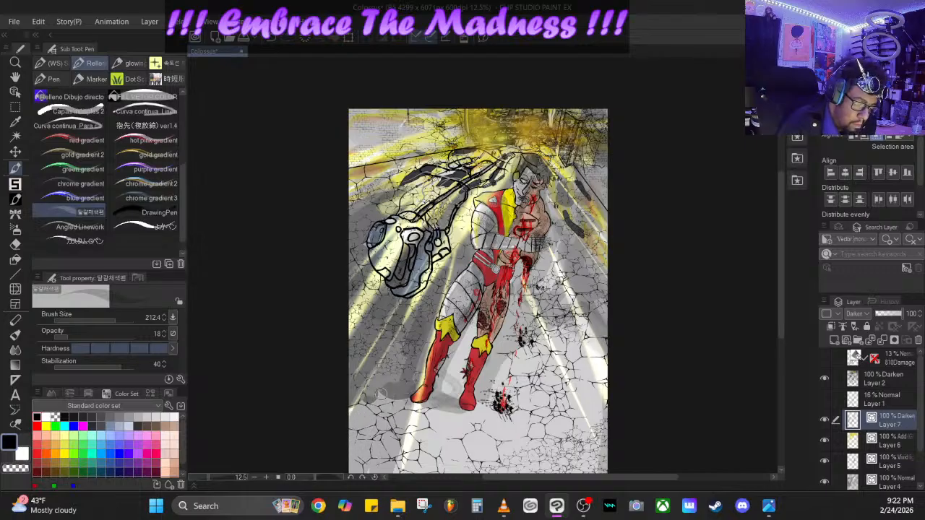
mouse_move(380, 394)
left_mouse_down()
mouse_move(400, 354)
mouse_move(391, 391)
mouse_move(372, 395)
mouse_move(409, 330)
left_mouse_up()
mouse_move(469, 248)
left_mouse_down()
mouse_move(469, 237)
mouse_move(455, 277)
left_mouse_up()
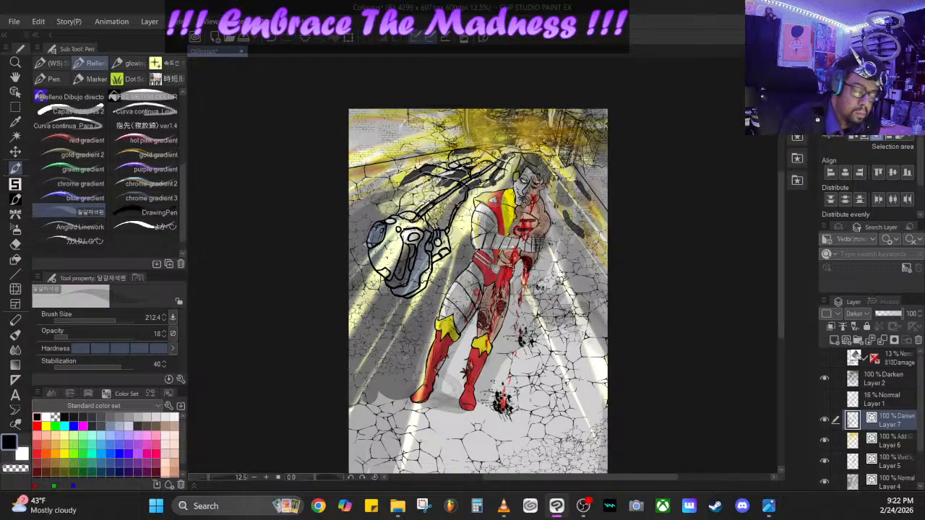
left_click_drag(389, 177, 343, 216)
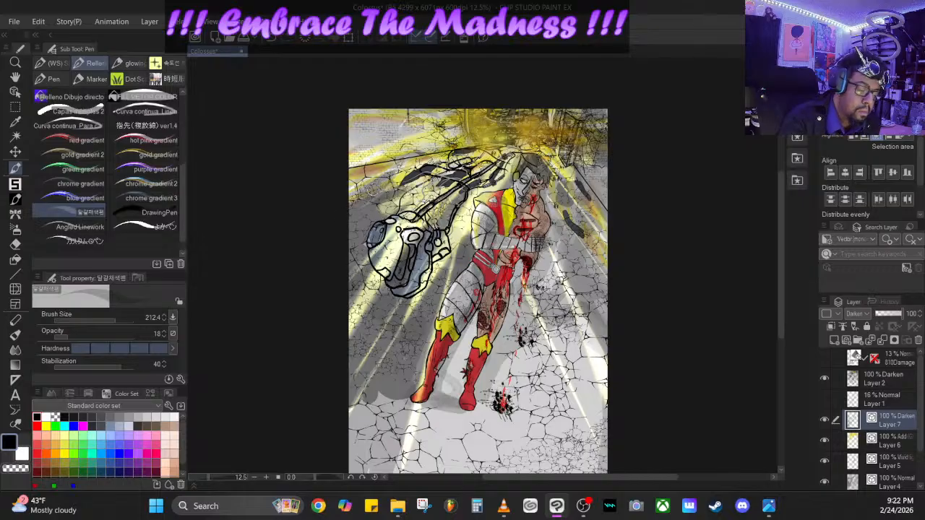
mouse_move(396, 137)
left_mouse_down()
mouse_move(366, 144)
mouse_move(360, 138)
mouse_move(410, 132)
mouse_move(367, 128)
left_mouse_up()
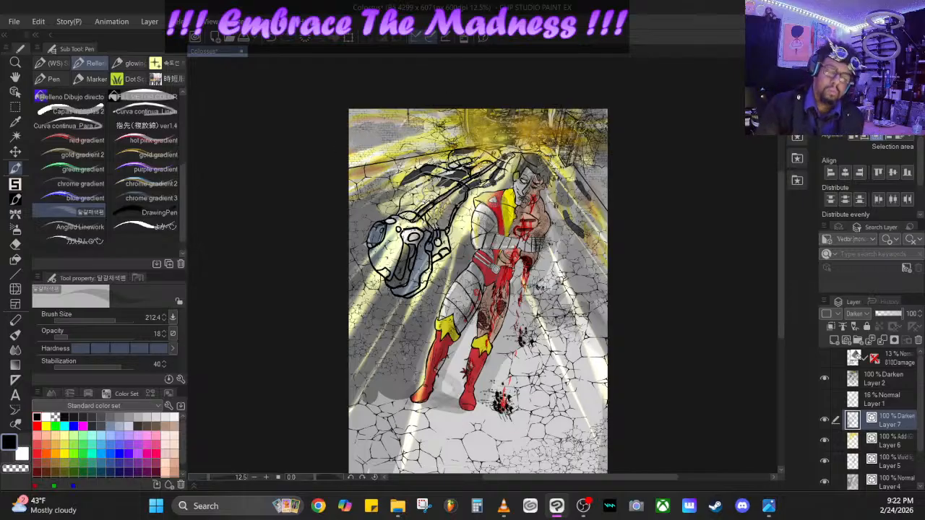
- Shade the cracked wall and floor on the figure's wounded side and the areas around the ceiling glow with soft black strokes
left_click_drag(561, 235, 618, 308)
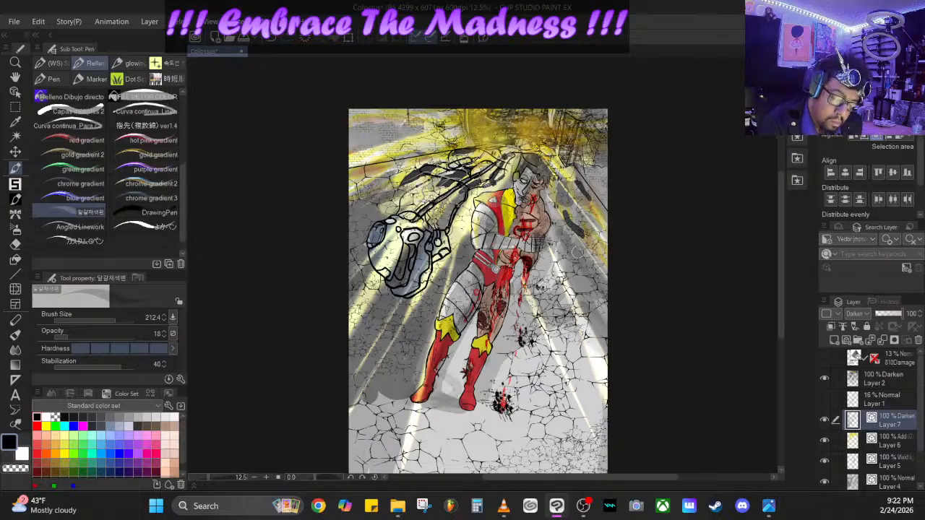
mouse_move(563, 235)
left_mouse_down()
mouse_move(612, 352)
mouse_move(553, 246)
mouse_move(547, 212)
mouse_move(546, 241)
left_mouse_up()
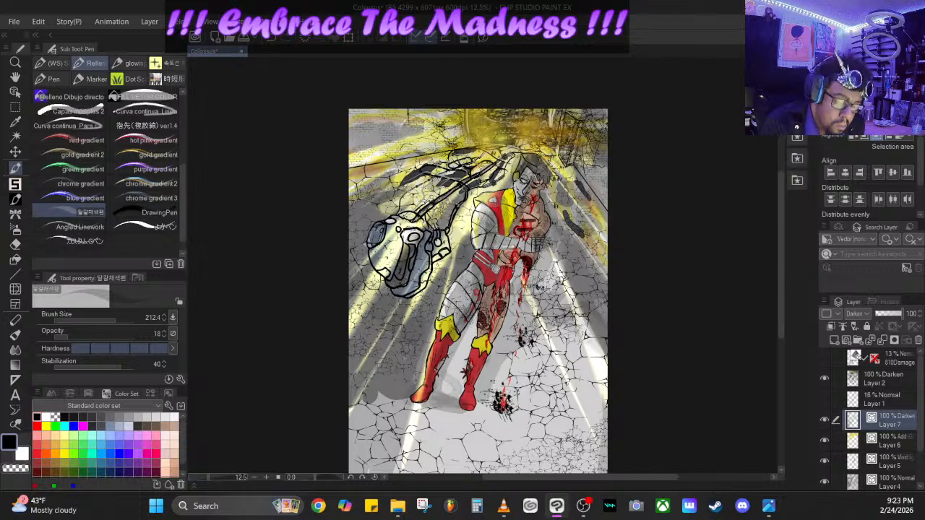
mouse_move(545, 277)
left_mouse_down()
mouse_move(615, 455)
mouse_move(537, 288)
mouse_move(578, 373)
mouse_move(533, 358)
mouse_move(593, 462)
mouse_move(529, 307)
left_mouse_up()
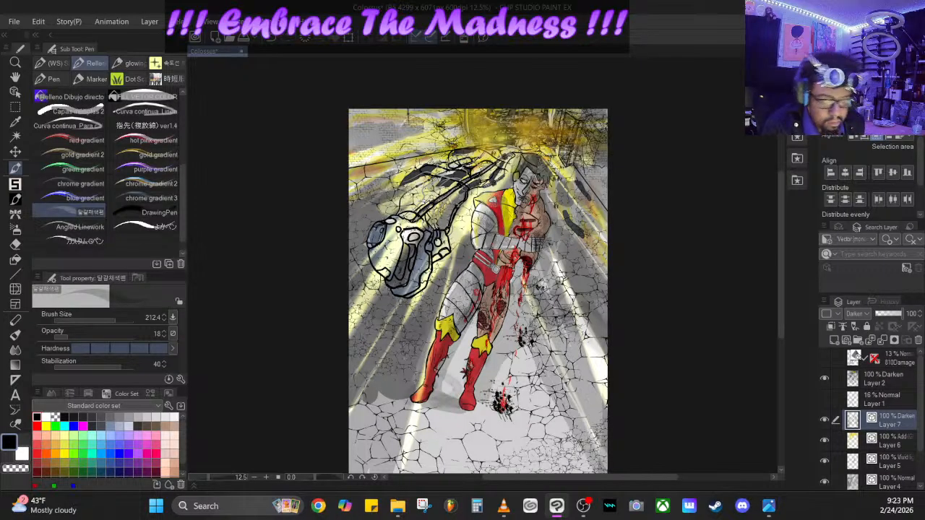
mouse_move(600, 183)
left_mouse_down()
mouse_move(585, 176)
mouse_move(587, 132)
mouse_move(580, 170)
left_mouse_up()
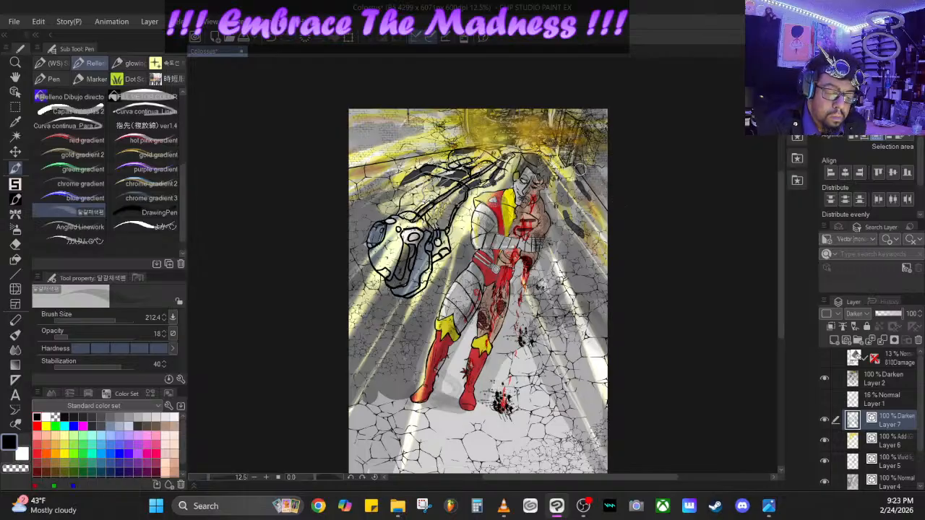
left_click_drag(568, 129, 553, 139)
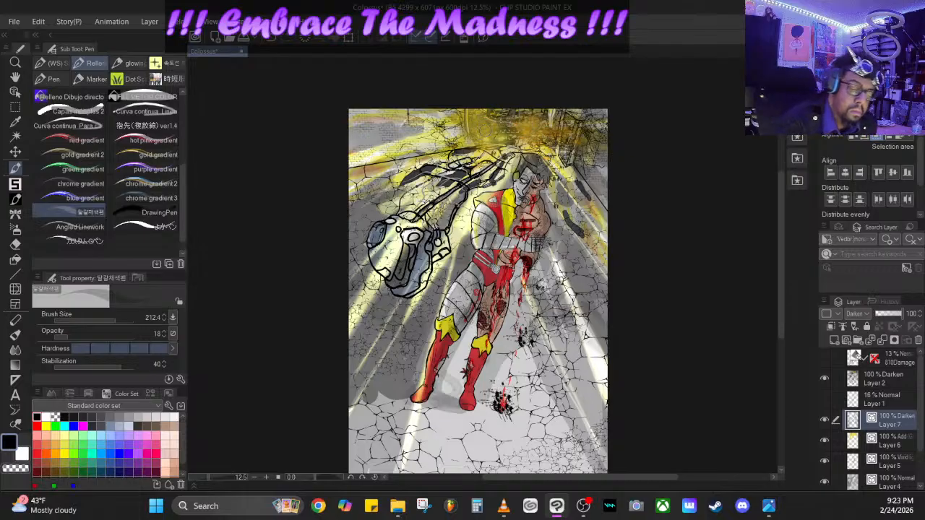
mouse_move(503, 150)
left_mouse_down()
mouse_move(526, 153)
mouse_move(506, 168)
mouse_move(478, 151)
mouse_move(457, 108)
mouse_move(447, 128)
mouse_move(426, 129)
left_mouse_up()
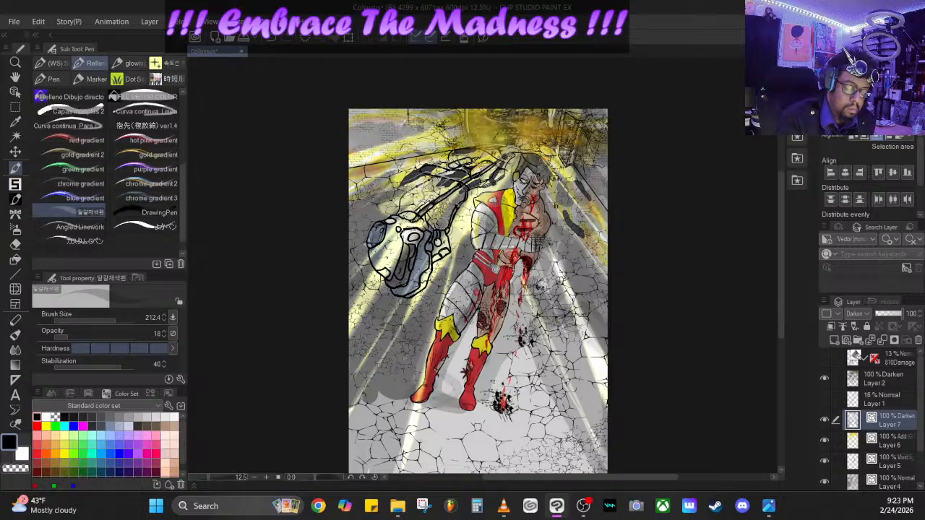
- Darken the inside of the robot head and its connecting arm with black strokes, raising the brush opacity to 53
left_click_drag(437, 221, 412, 283)
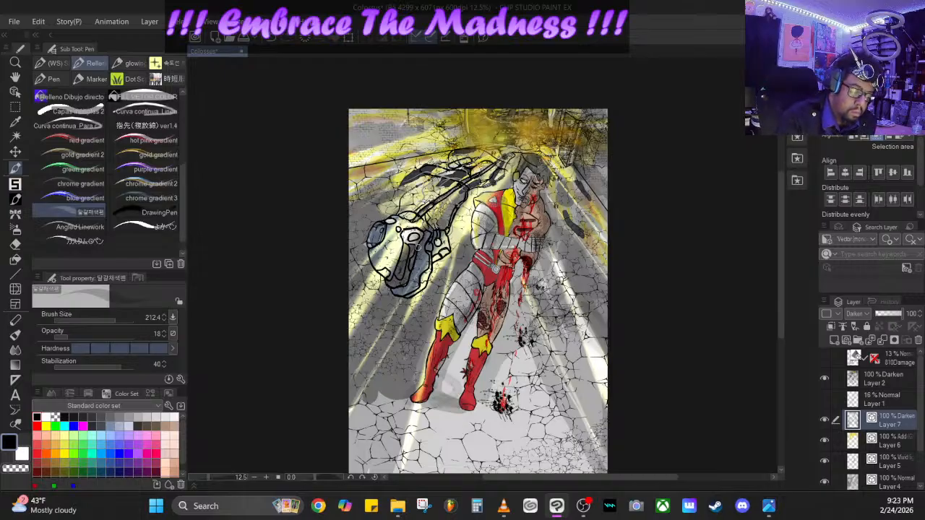
left_click_drag(416, 245, 414, 275)
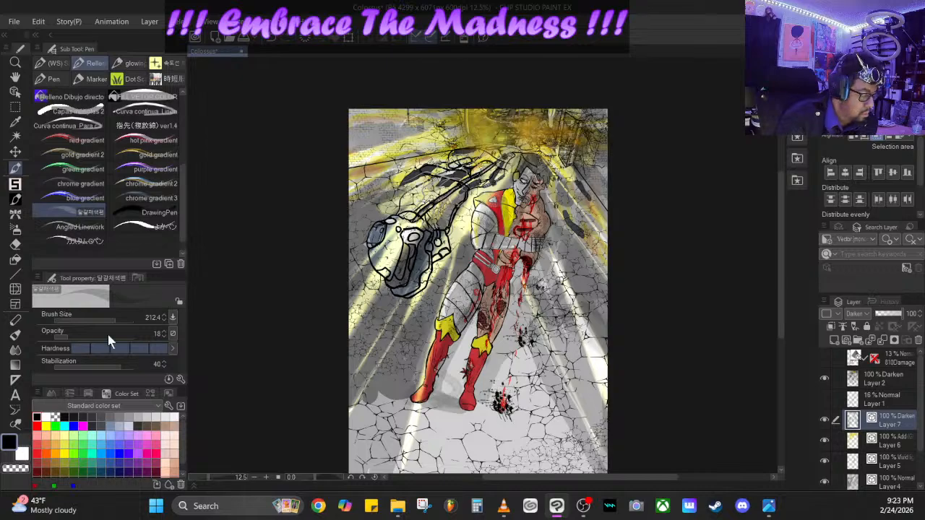
left_click_drag(71, 336, 97, 336)
left_click_drag(424, 243, 400, 284)
left_click_drag(406, 247, 390, 289)
mouse_move(433, 233)
left_mouse_down()
mouse_move(458, 195)
mouse_move(441, 225)
left_mouse_up()
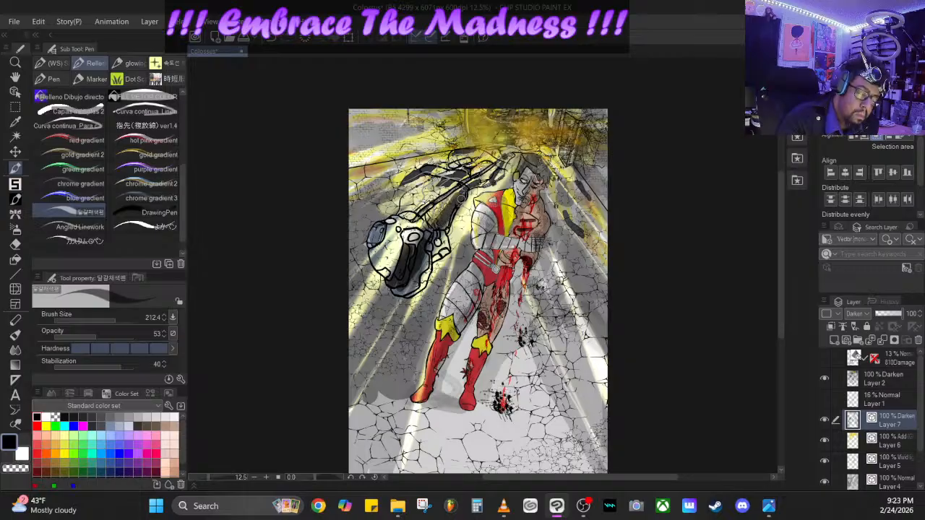
mouse_move(475, 184)
left_mouse_down()
mouse_move(503, 151)
mouse_move(493, 154)
left_mouse_up()
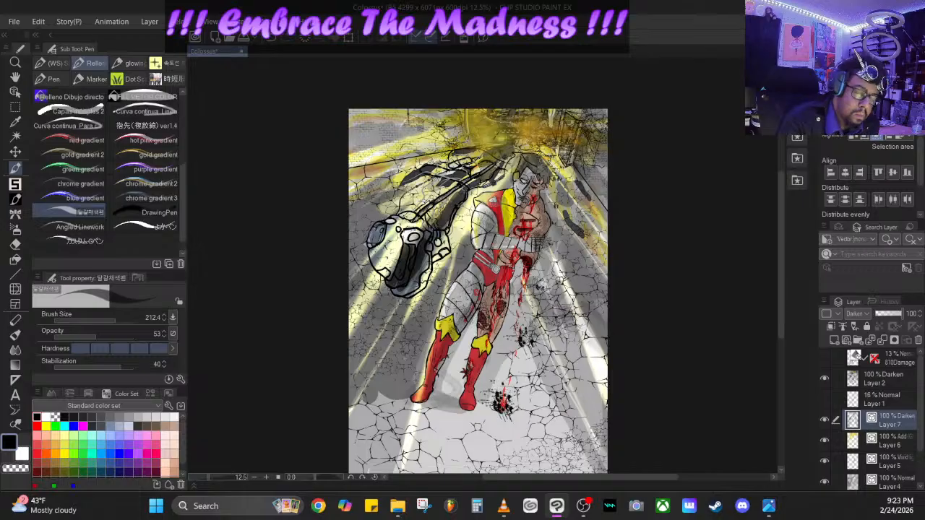
- Try darkening the ceiling glow with black strokes at opacity 53, and undo them
mouse_move(457, 131)
left_mouse_down()
mouse_move(443, 110)
mouse_move(484, 135)
mouse_move(534, 115)
mouse_move(521, 106)
left_mouse_up()
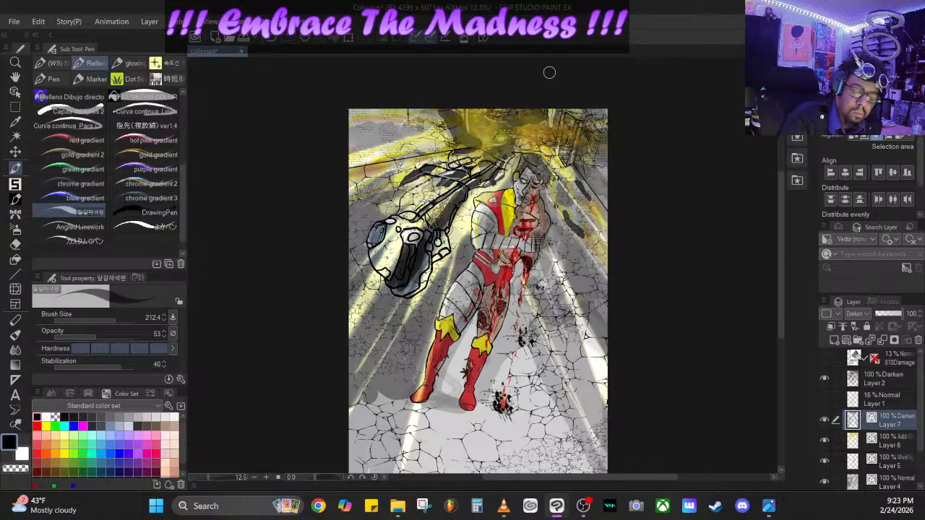
left_click(272, 36)
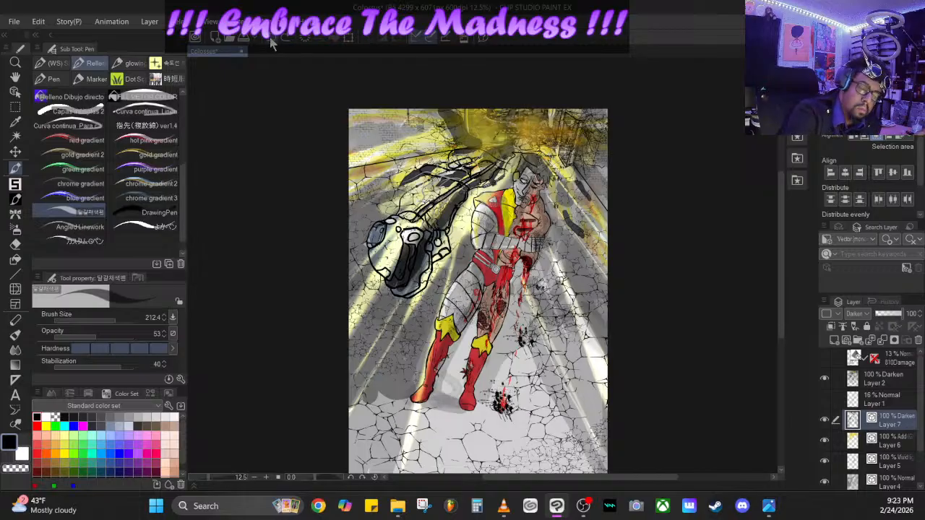
left_click(273, 42)
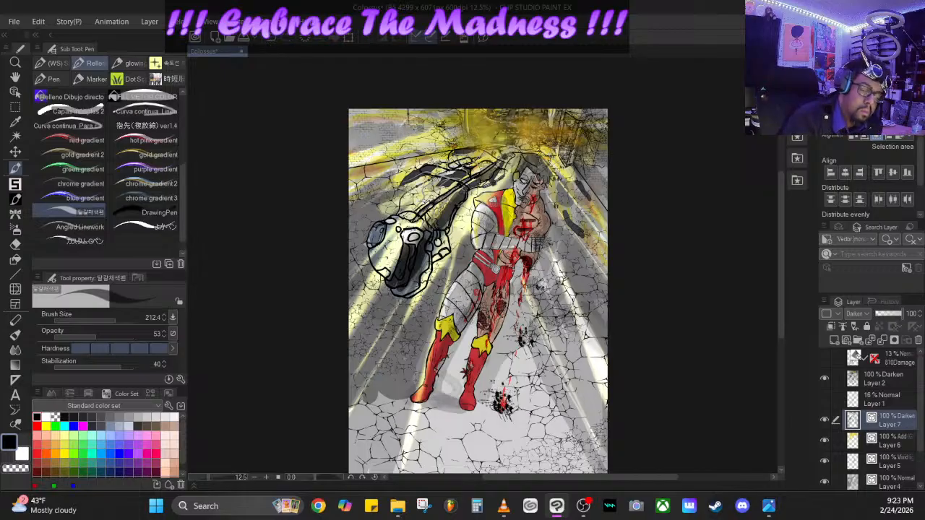
- Paint light gray highlights at opacity 84 on the figure's metal arm, thigh and face on Layer 6
left_click_drag(77, 335, 75, 334)
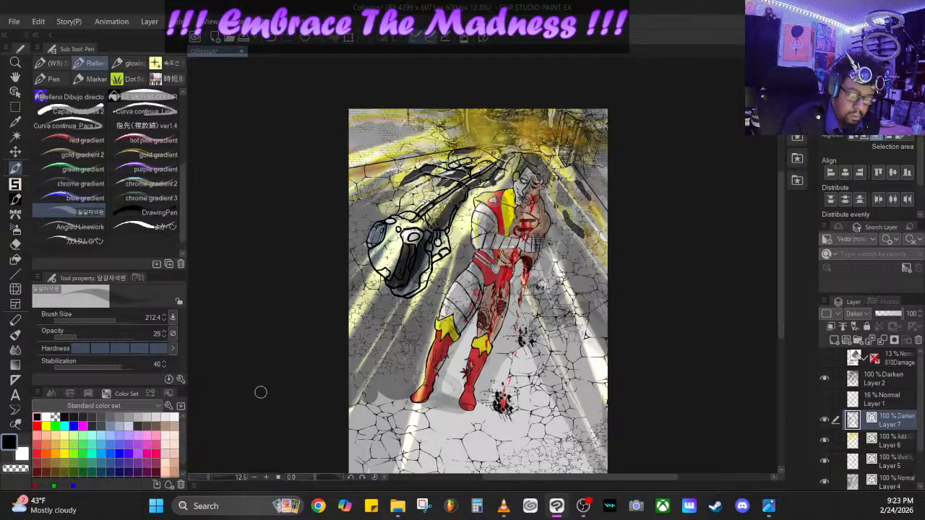
left_click(895, 442)
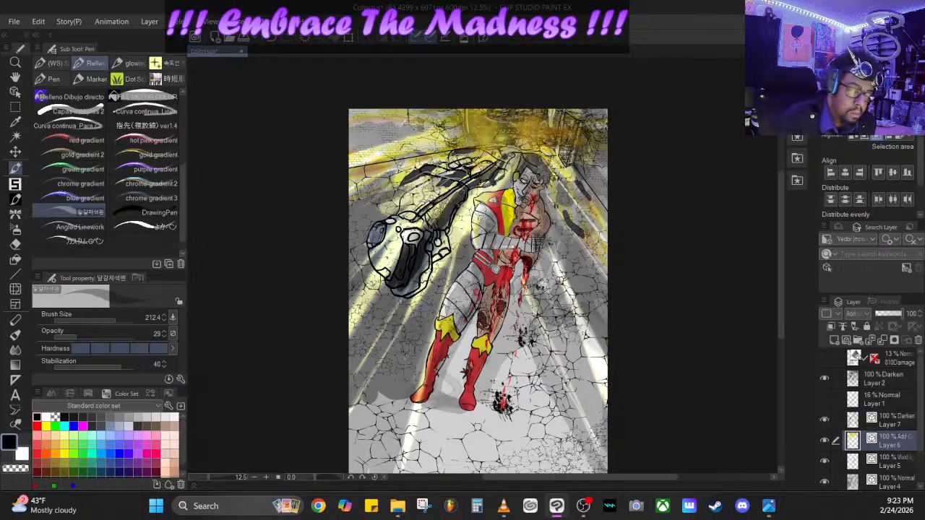
left_click(164, 417)
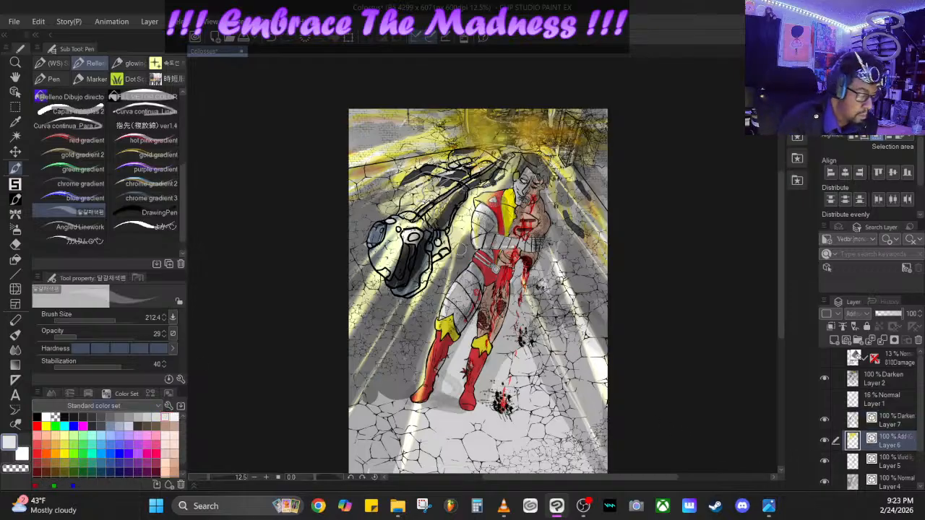
left_click_drag(81, 333, 120, 334)
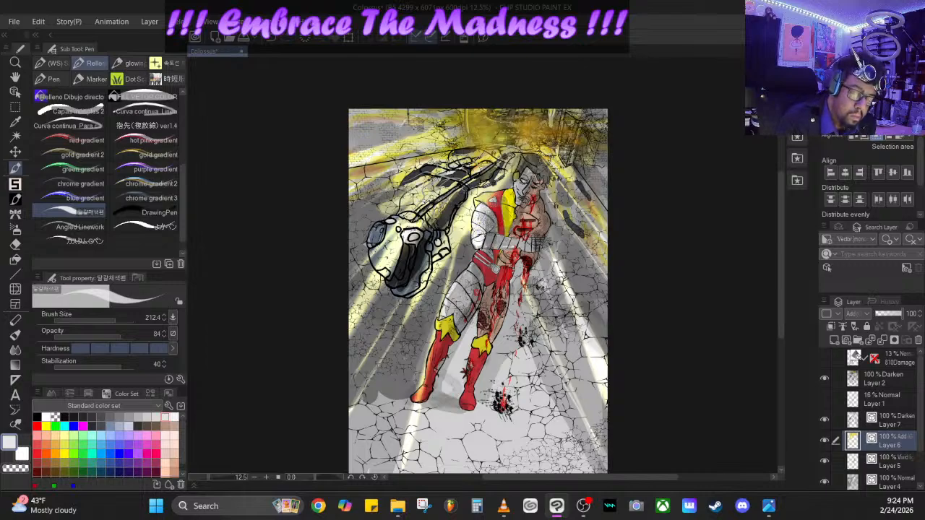
left_click_drag(482, 240, 521, 244)
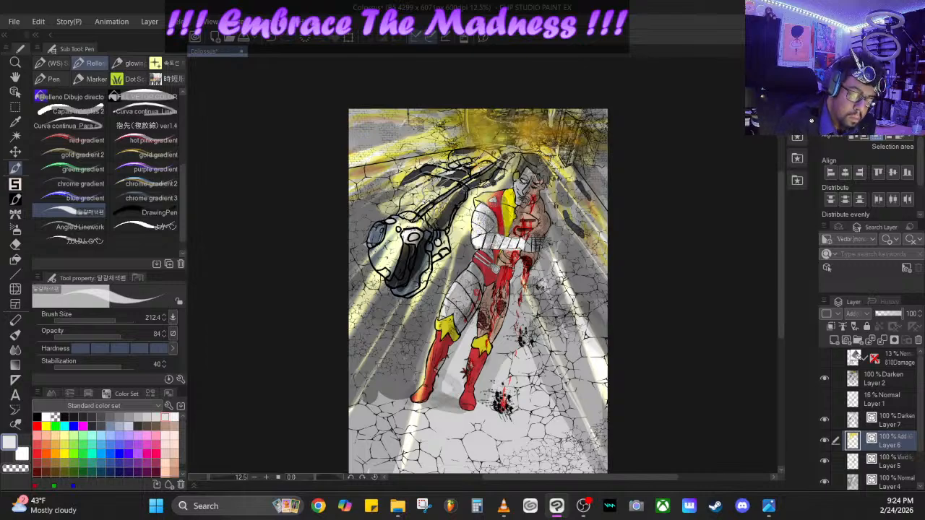
mouse_move(471, 275)
left_mouse_down()
mouse_move(449, 302)
mouse_move(458, 324)
mouse_move(474, 302)
mouse_move(460, 299)
mouse_move(478, 268)
left_mouse_up()
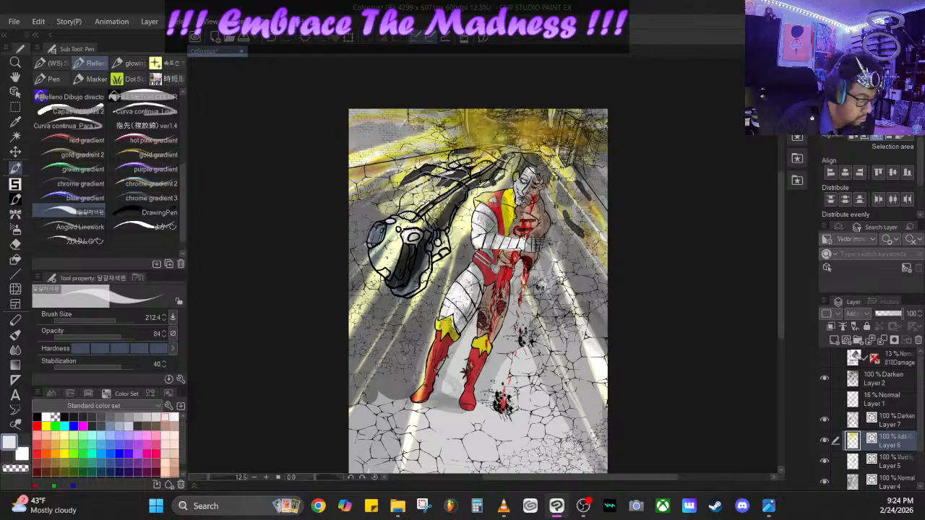
left_click(100, 417)
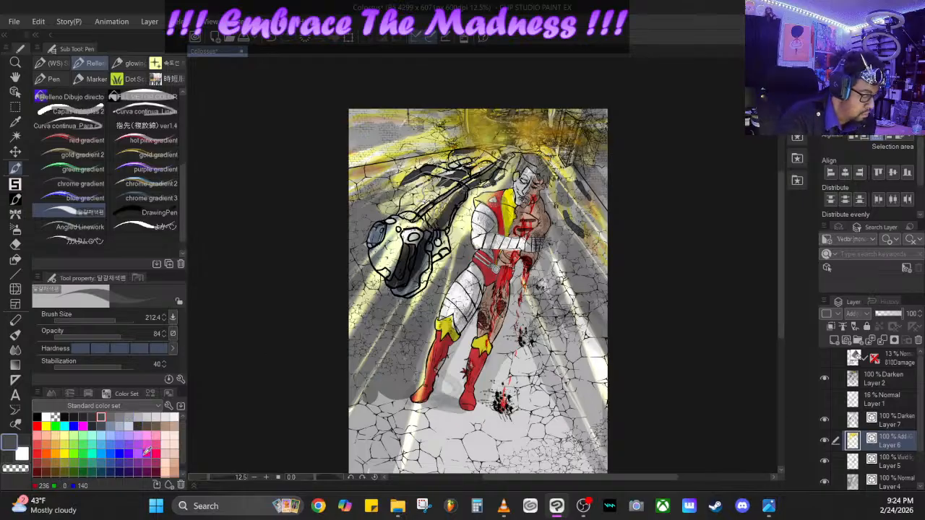
left_click(166, 417)
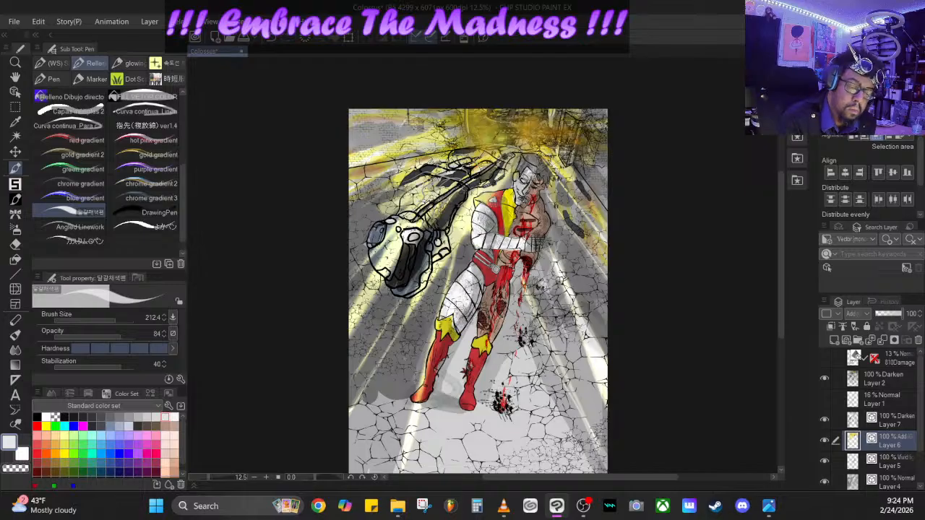
- Paint bright yellow highlights on the figure's knee guards with the brush opacity at 100, and switch the color to red
left_click(135, 336)
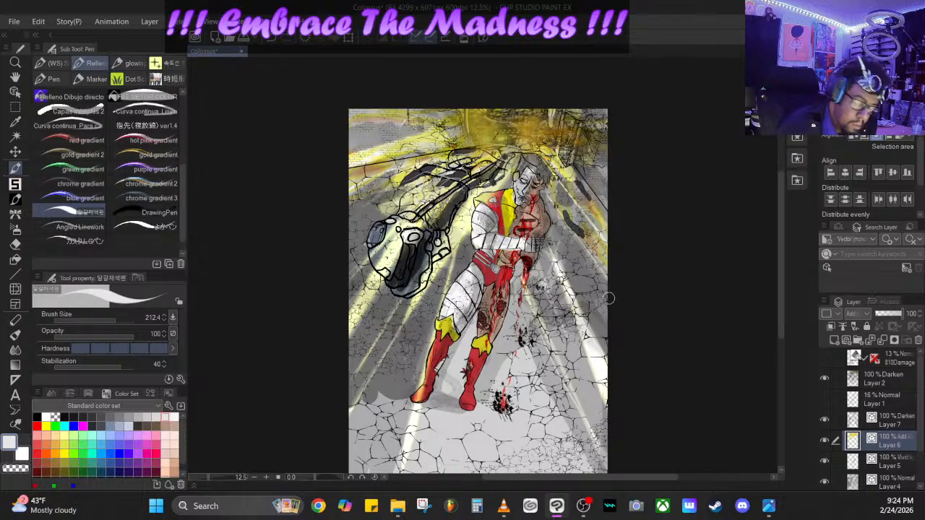
left_click(37, 471)
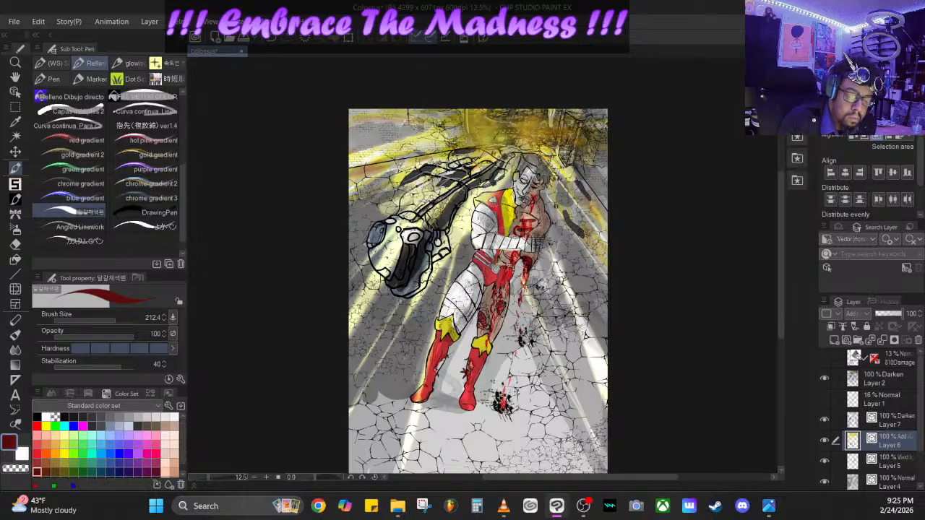
left_click(65, 453)
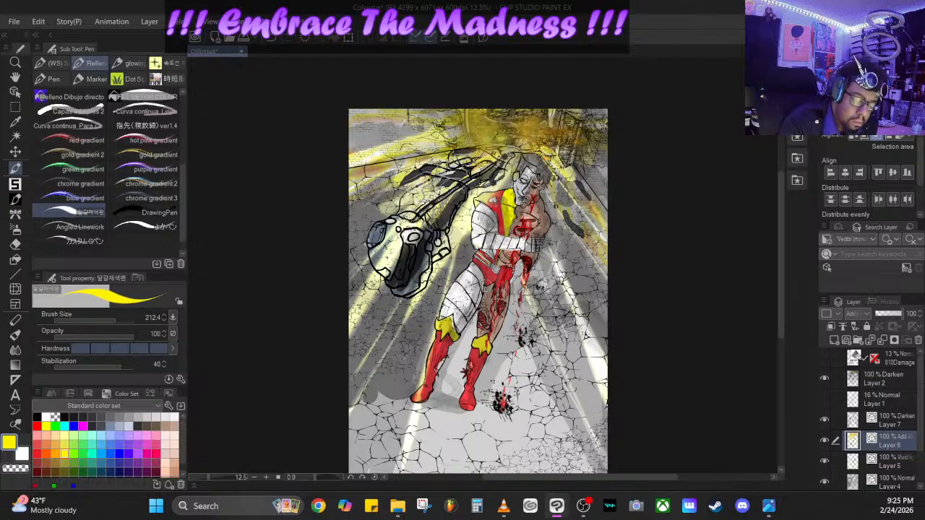
left_click_drag(445, 332, 443, 324)
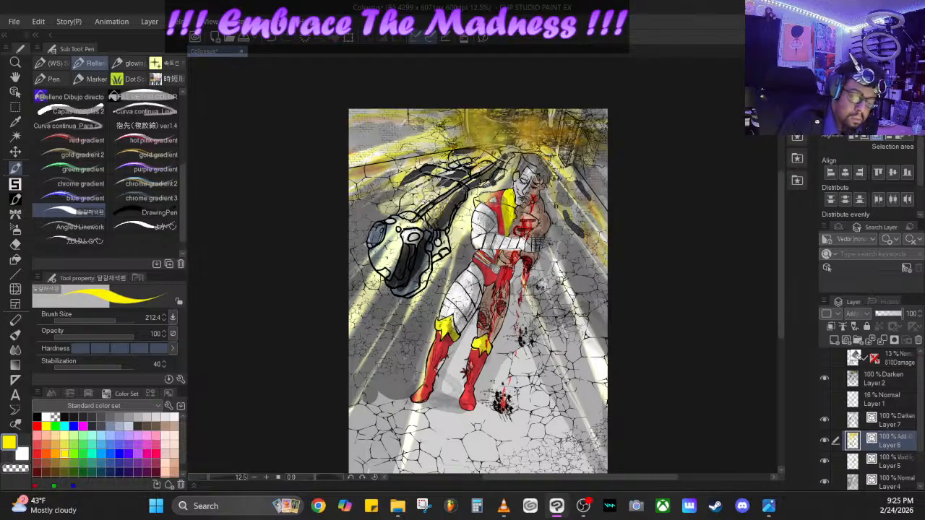
left_click(36, 454)
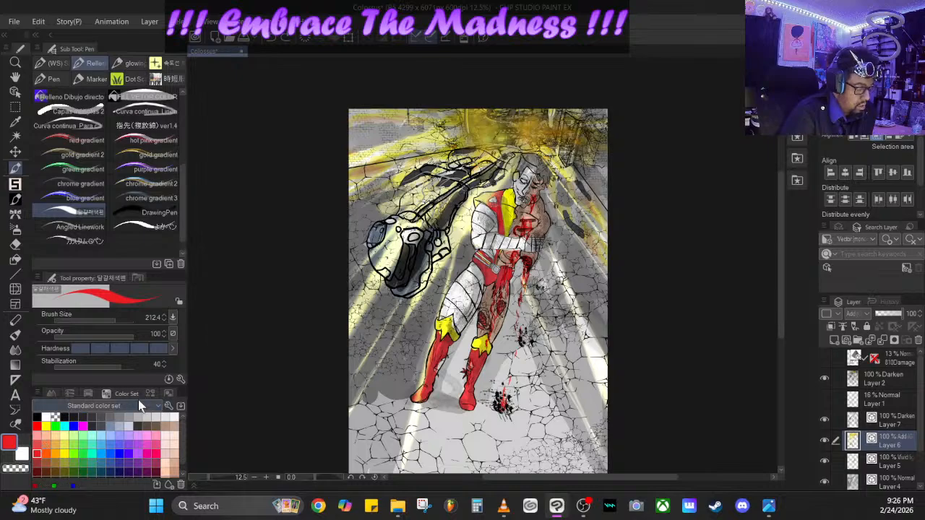
- Set up the よかペン pen in black at brush size 14.1 and make Layer 7 the active layer
left_click(38, 417)
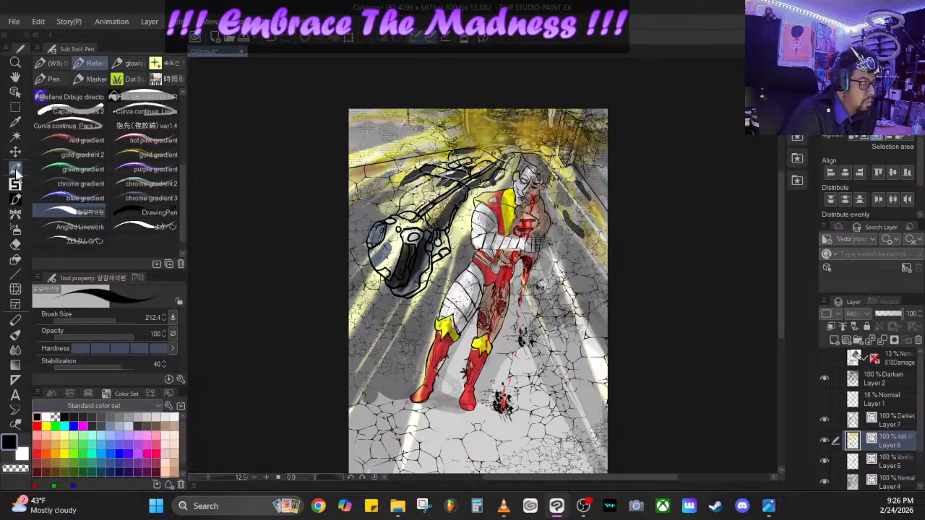
left_click(154, 225)
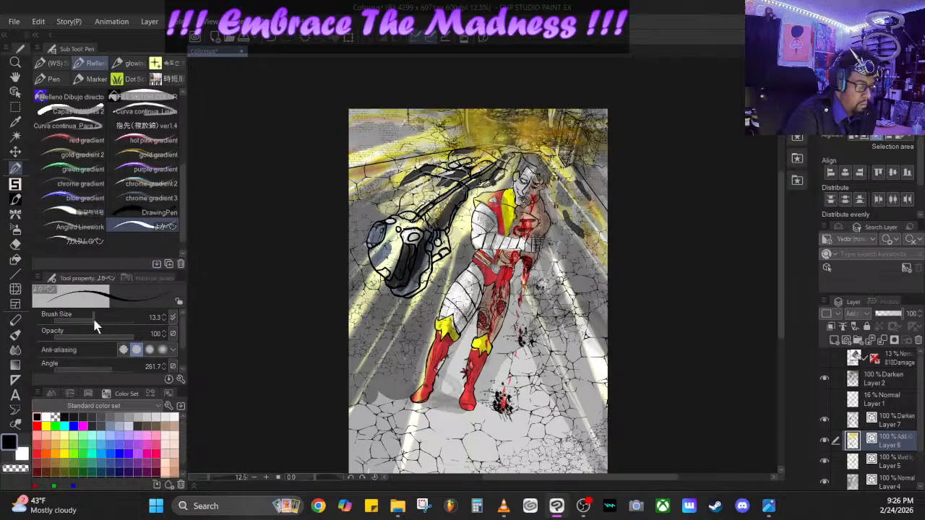
left_click_drag(92, 318, 108, 318)
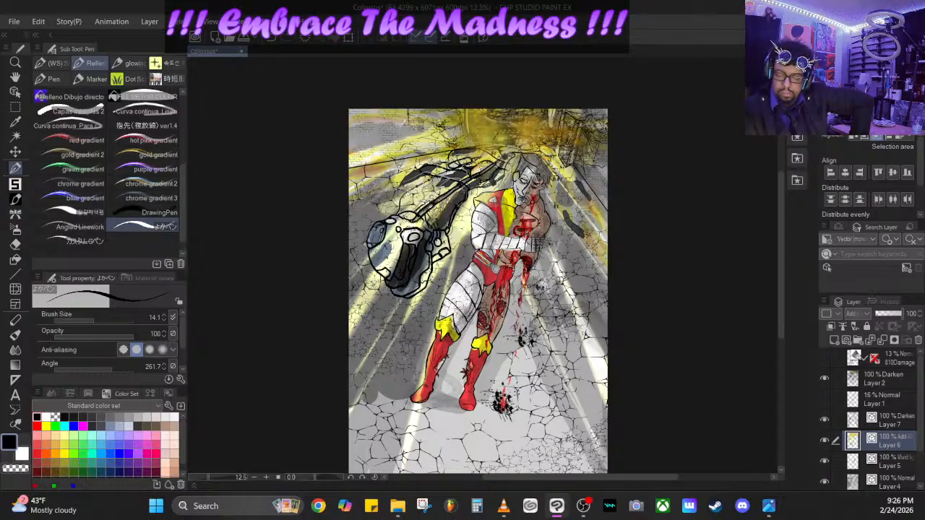
left_click(877, 425)
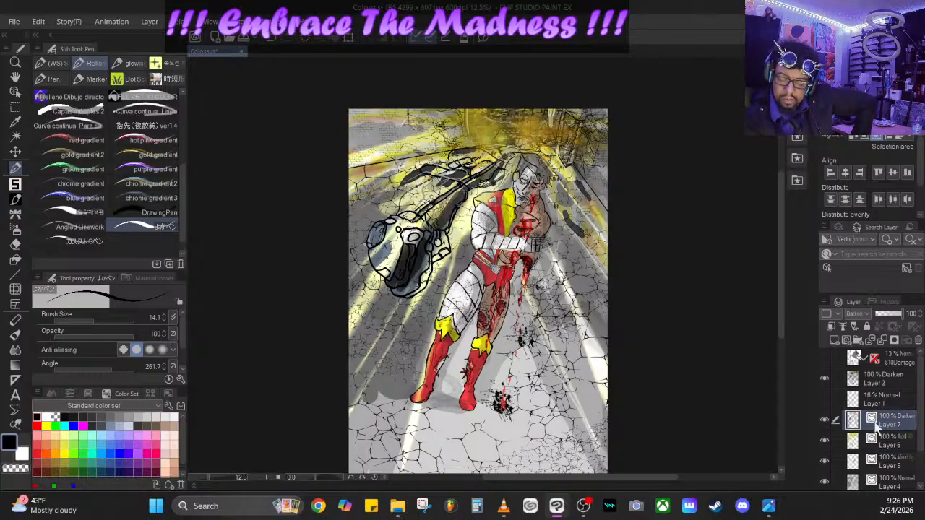
- Examine the iron and decoration brush sets, including the flame shadow, crowd and denim groups, for a suitable texture brush
left_click(14, 183)
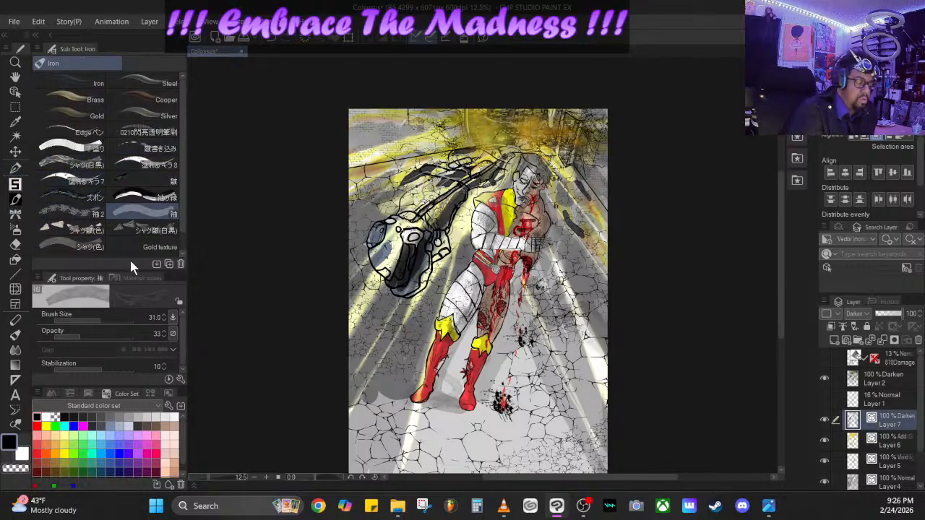
left_click(15, 200)
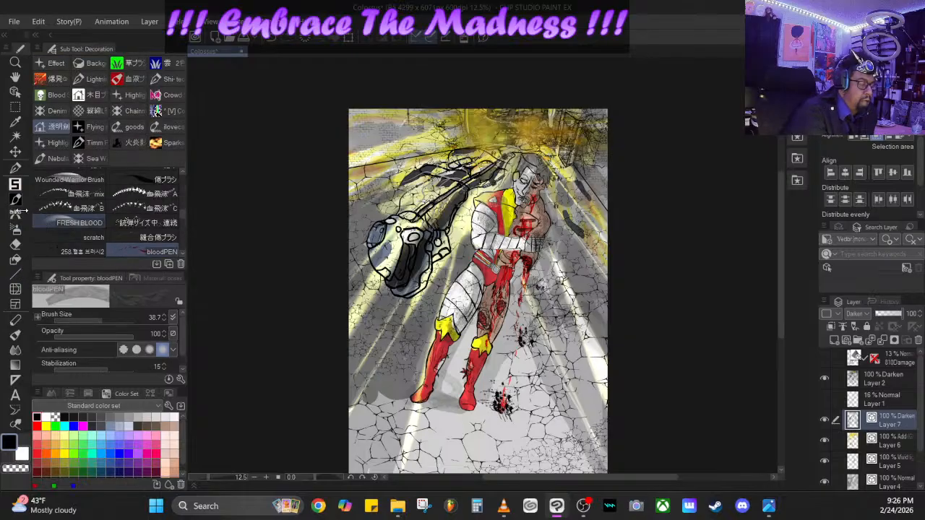
left_click(125, 141)
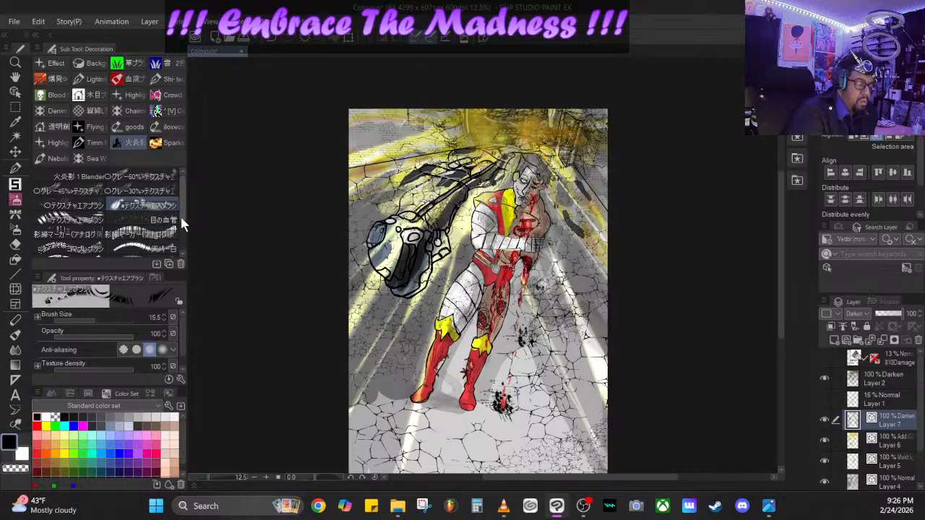
scroll(181, 209, "down", 3)
left_click(90, 142)
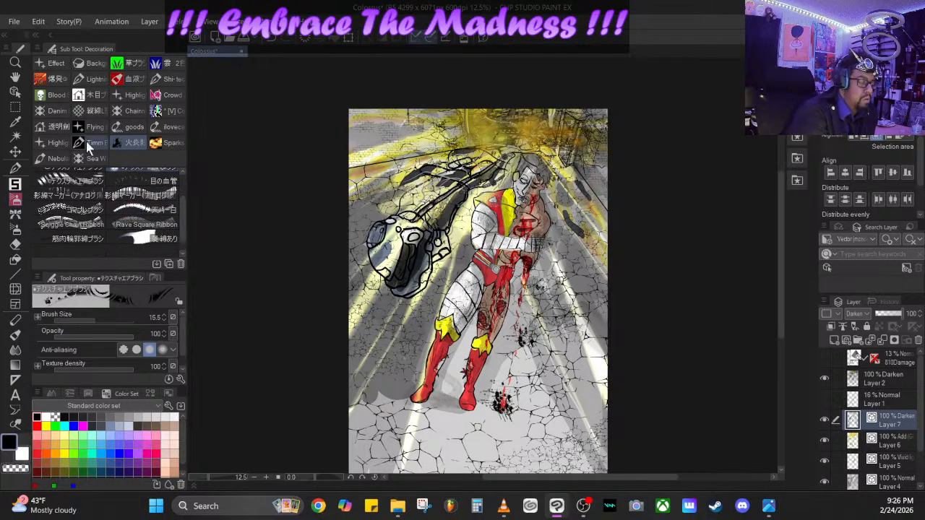
left_click(94, 159)
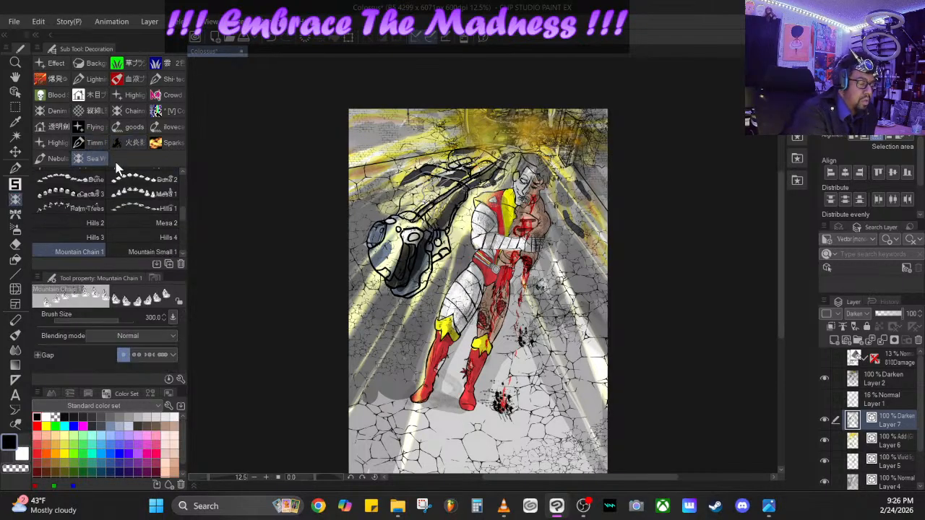
left_click(133, 128)
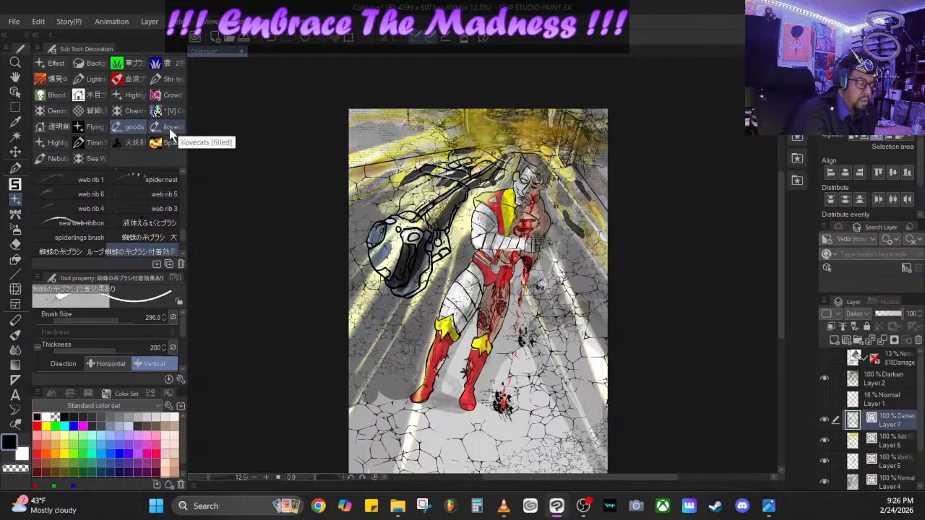
left_click(172, 129)
left_click_drag(182, 200, 183, 235)
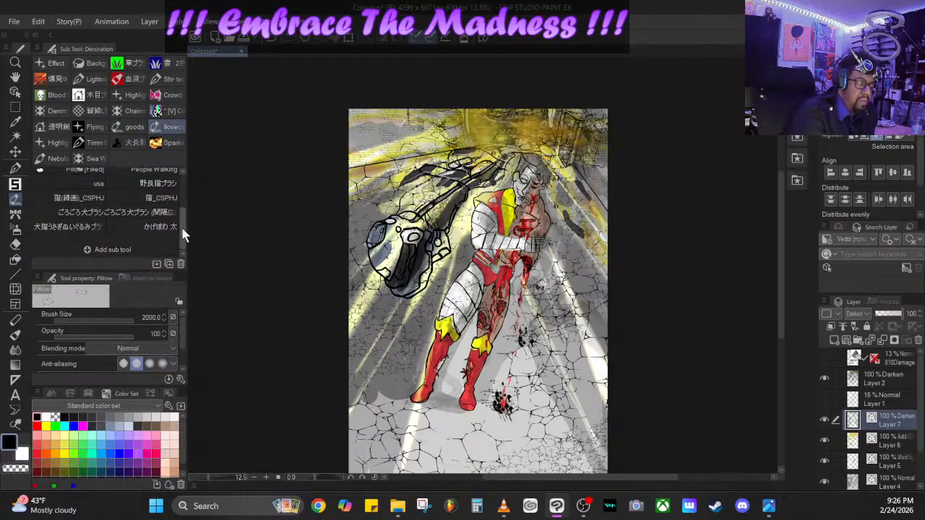
left_click(172, 111)
left_click(171, 95)
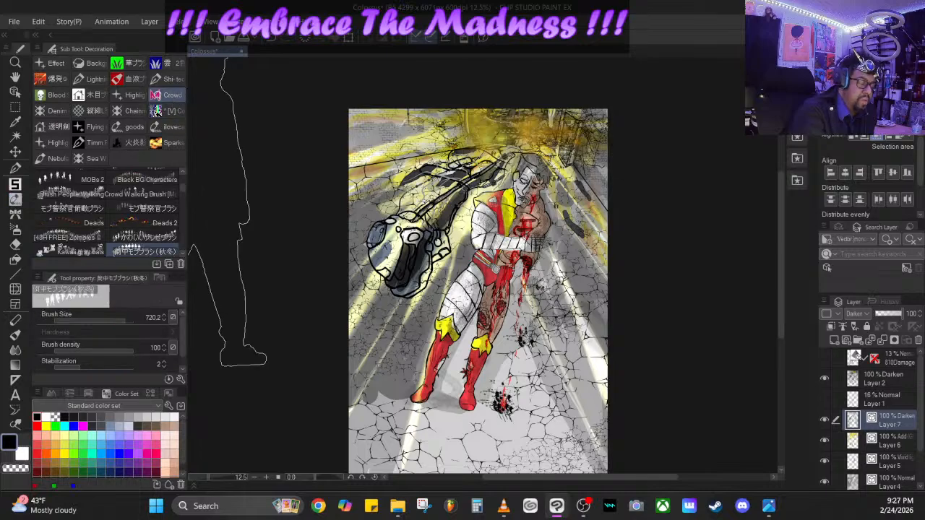
left_click(133, 95)
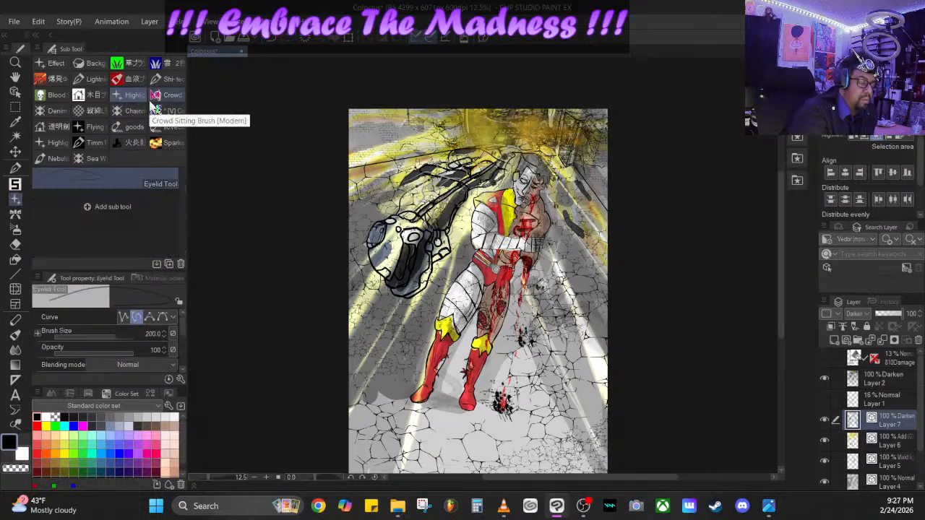
left_click(81, 112)
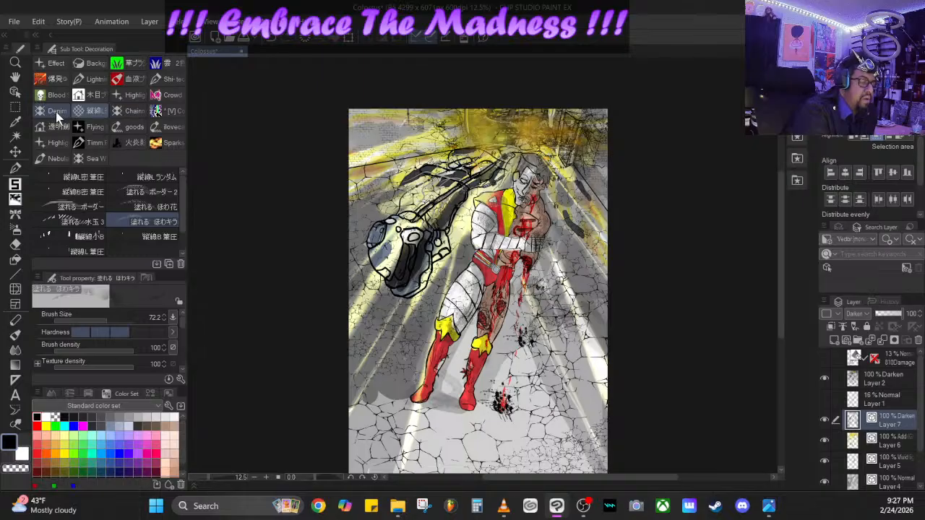
left_click(56, 112)
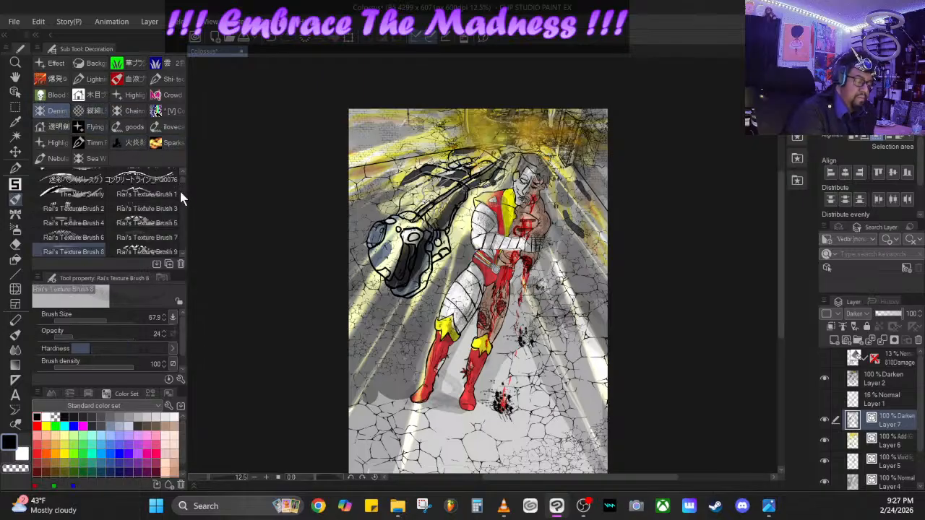
scroll(180, 190, "down", 3)
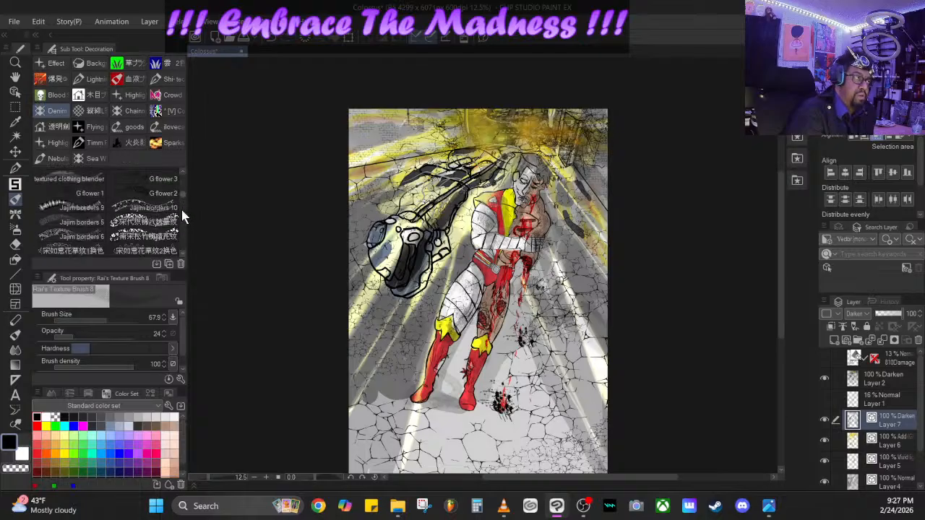
scroll(179, 217, "up", 4)
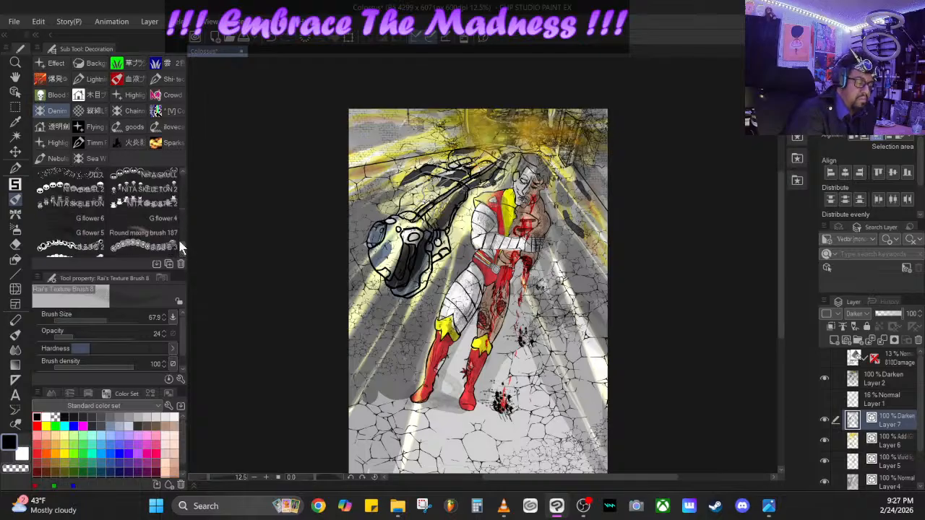
scroll(179, 242, "up", 5)
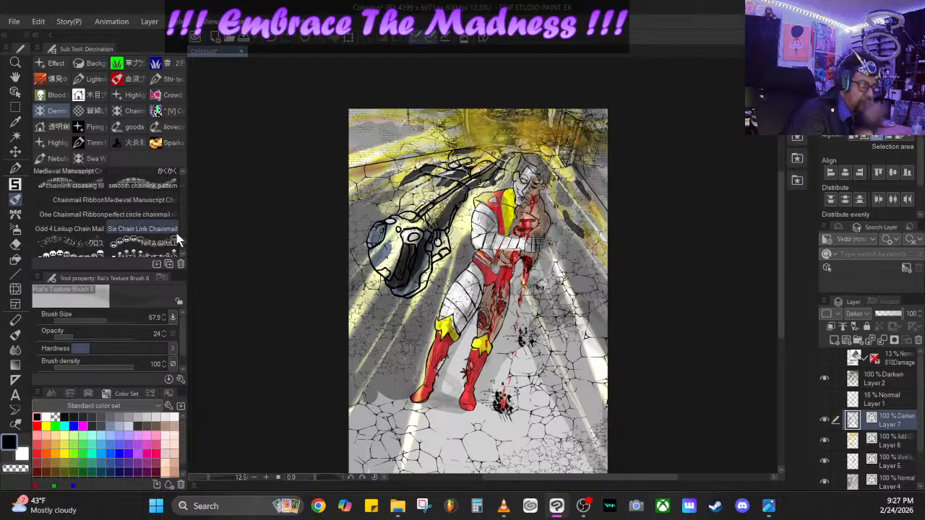
- Compare the wound, highlight, flying, chainmail, wood grain and vertical line brush groups for a suitable detail brush
left_click(54, 126)
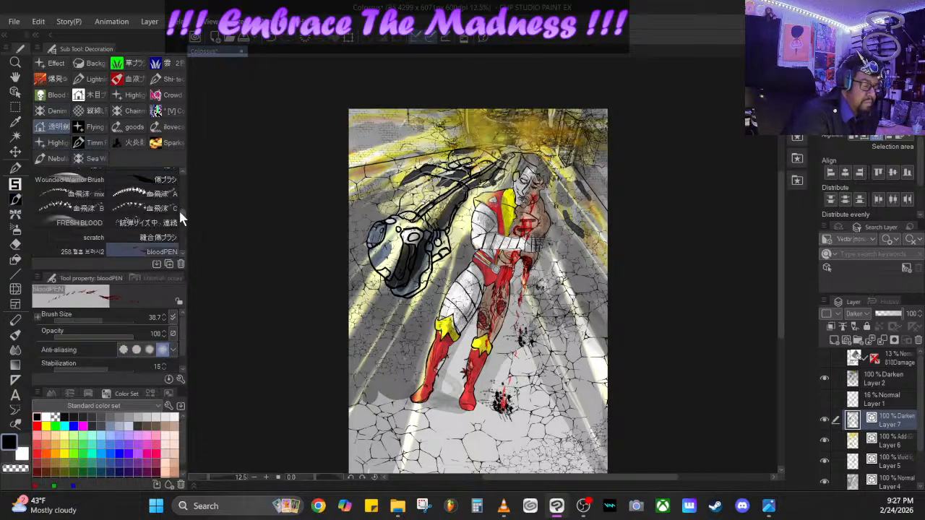
left_click_drag(182, 215, 181, 249)
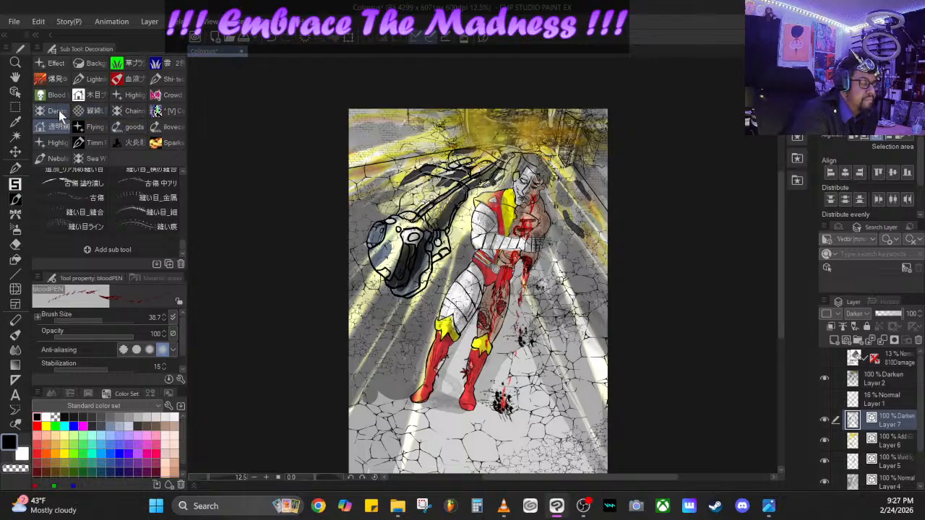
left_click(66, 141)
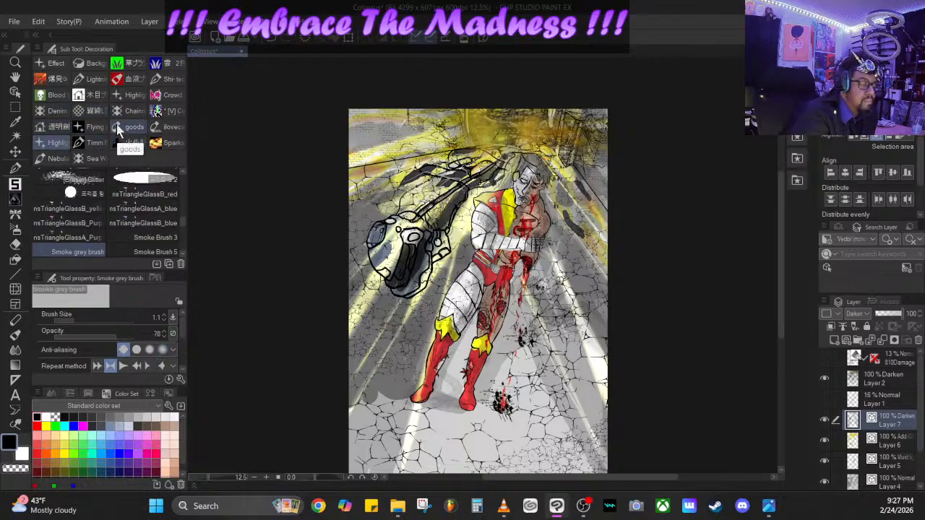
left_click(96, 129)
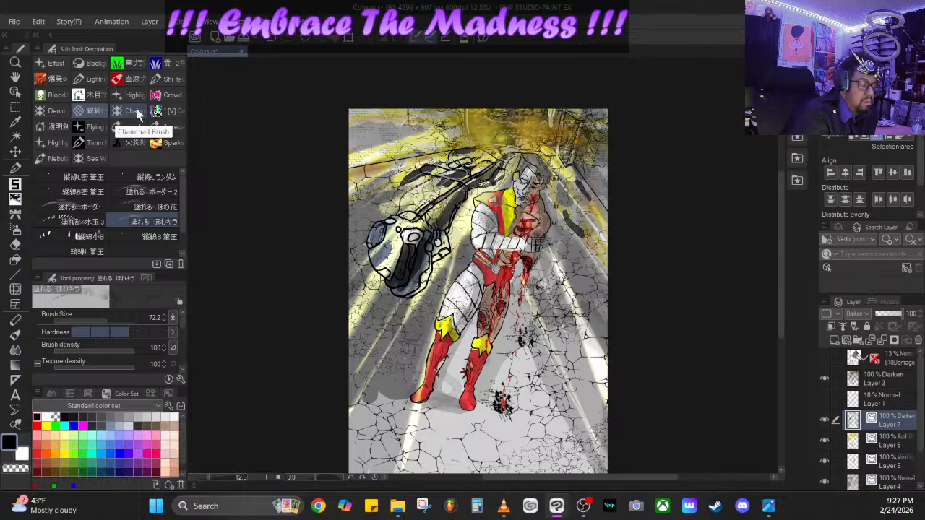
left_click(130, 112)
left_click(132, 95)
left_click(169, 100)
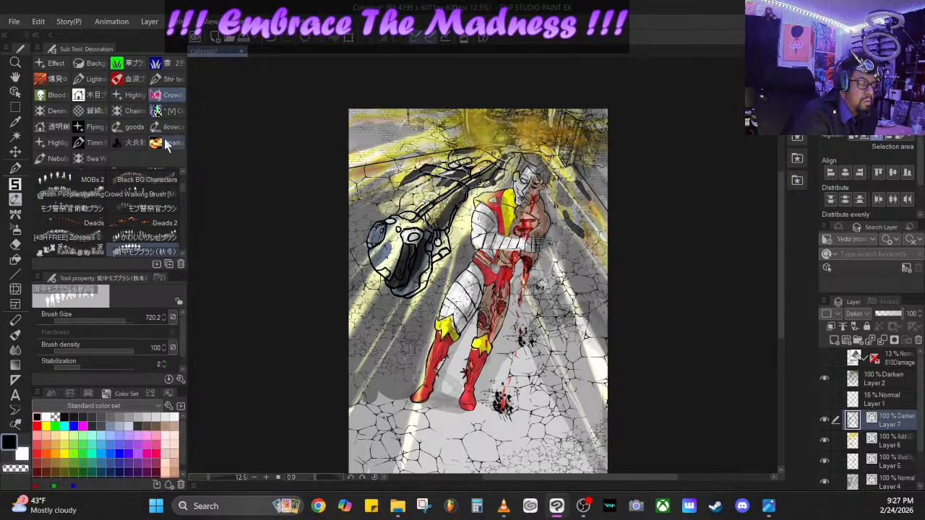
left_click(102, 96)
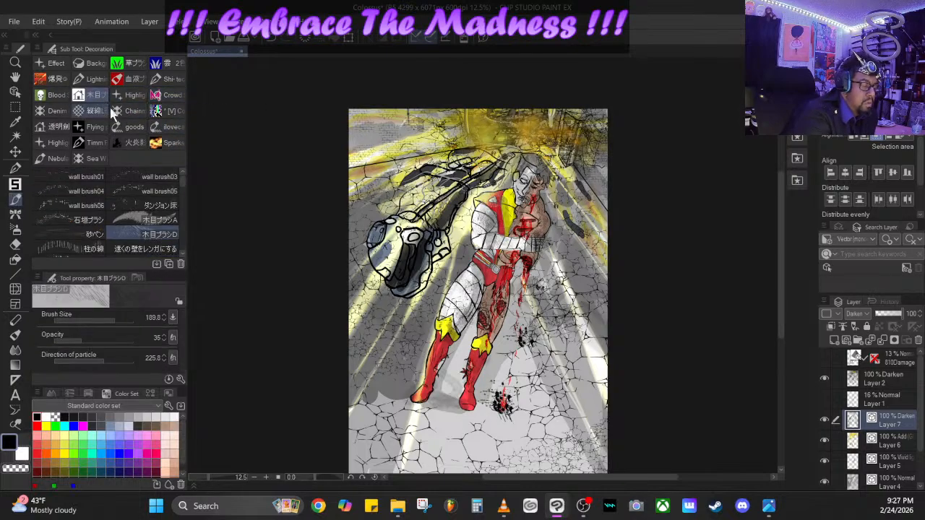
left_click(53, 127)
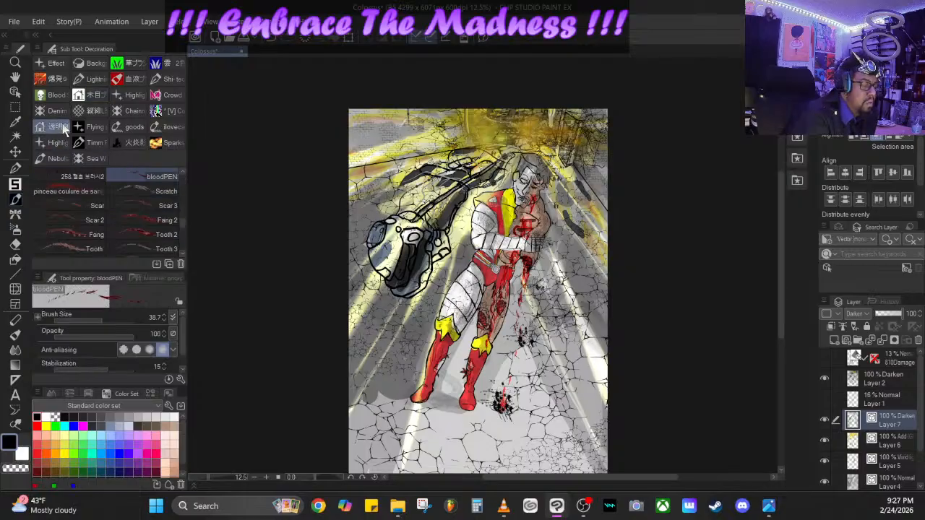
left_click(83, 111)
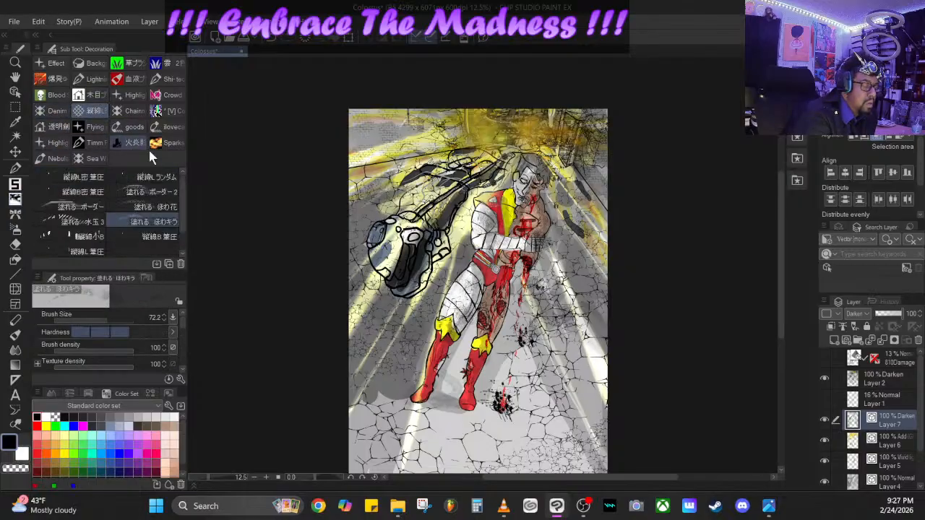
left_click_drag(180, 190, 183, 218)
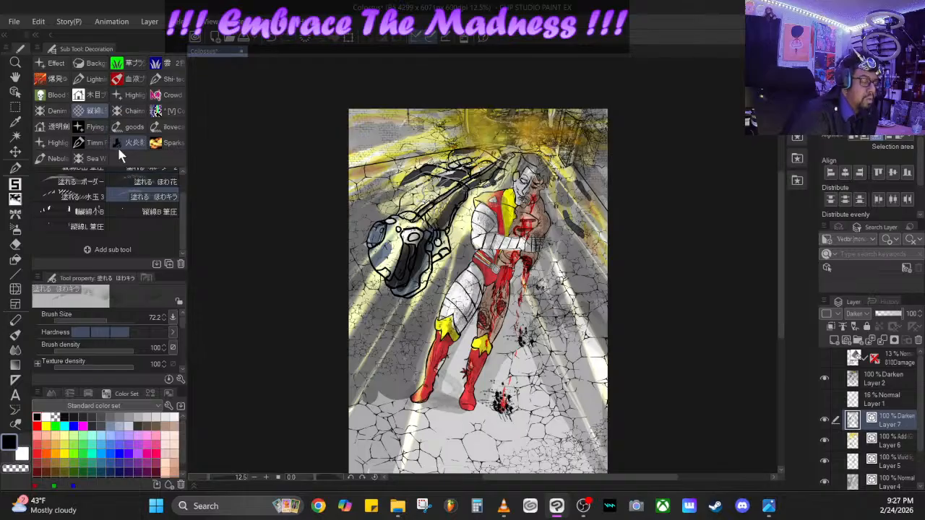
- Draw black mechanical detail lines on the large armored fist and arm and on the corridor ceiling with the サイバーライン brush at size 16
left_click(174, 79)
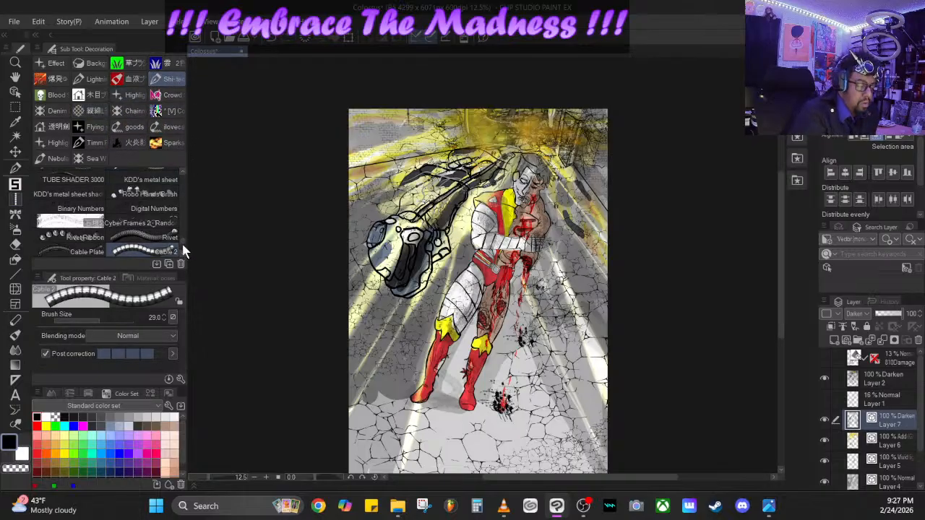
scroll(183, 251, "down", 5)
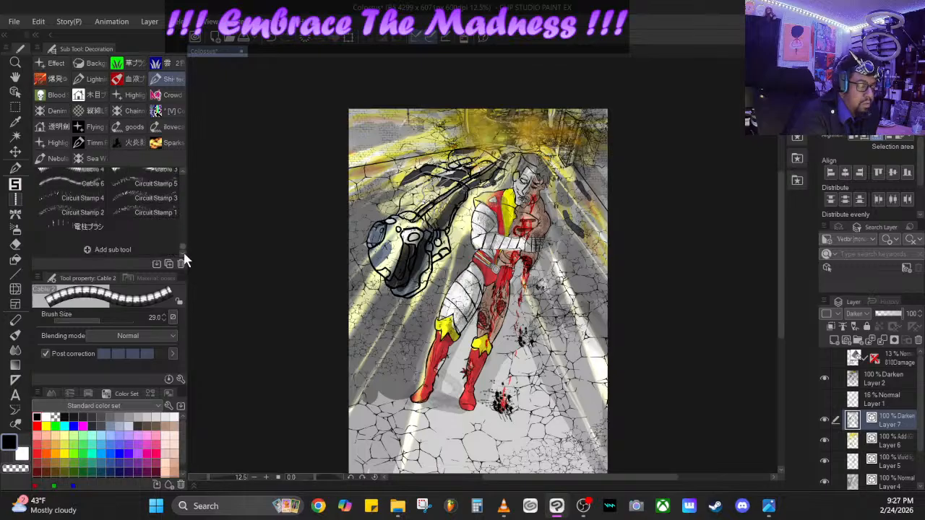
scroll(183, 249, "up", 3)
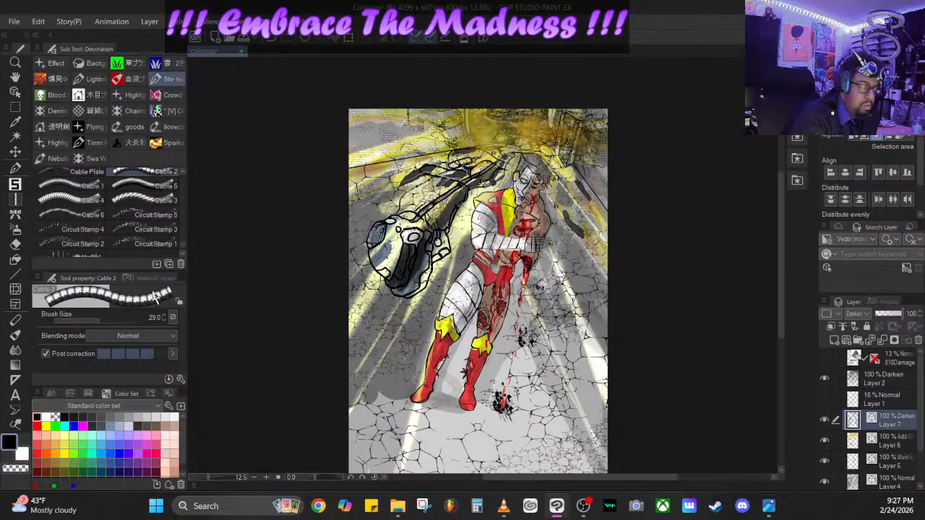
left_click(144, 214)
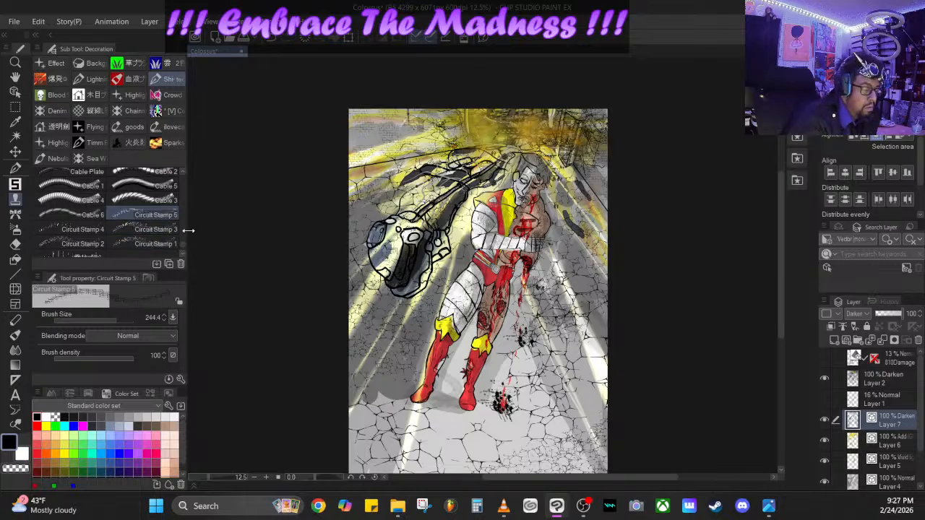
scroll(180, 246, "down", 5)
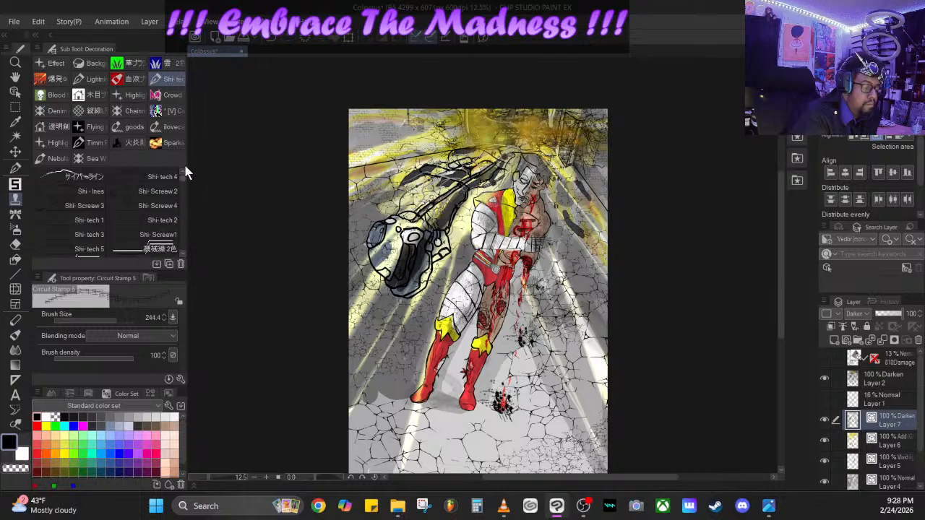
left_click(89, 177)
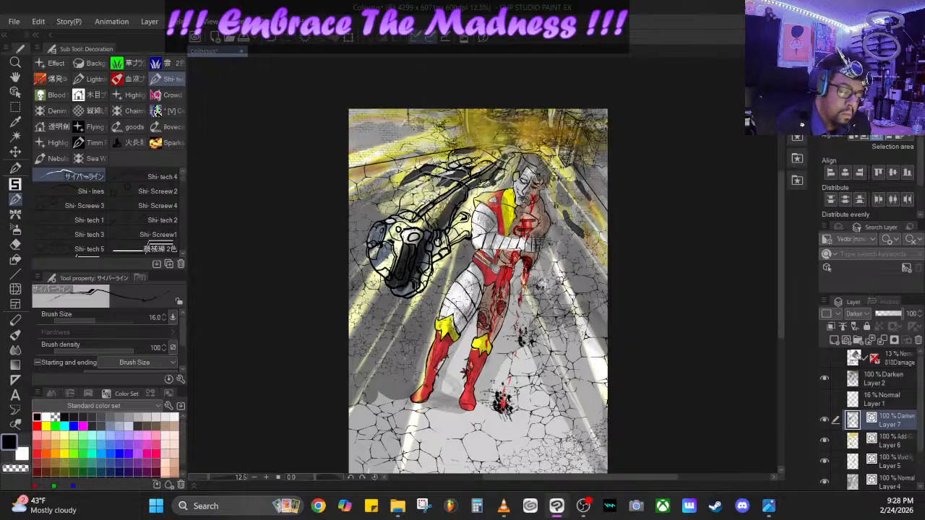
mouse_move(419, 179)
left_mouse_down()
mouse_move(393, 196)
mouse_move(391, 181)
mouse_move(403, 175)
mouse_move(429, 182)
left_mouse_up()
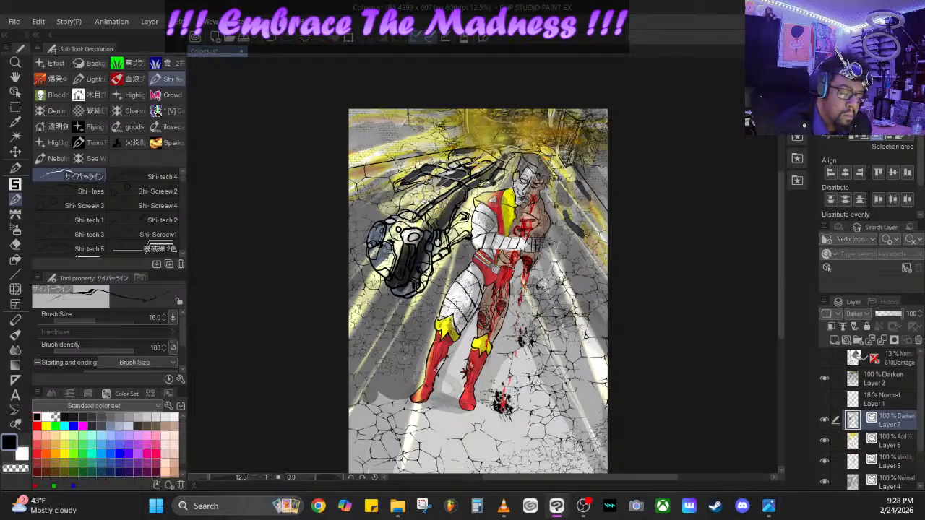
left_click_drag(493, 139, 478, 145)
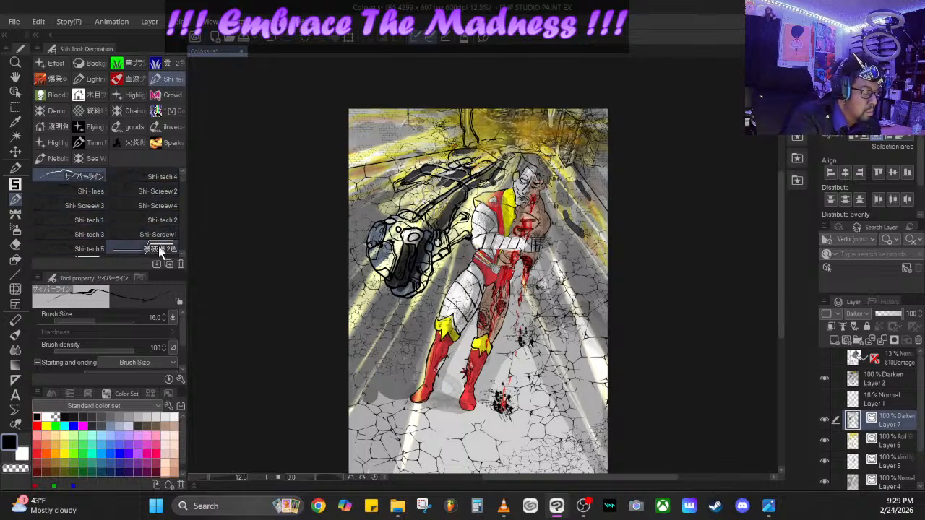
- Ink black detail strokes on the yellow ceiling area above the figure's head with the よかペン pen at brush size 35
left_click(15, 167)
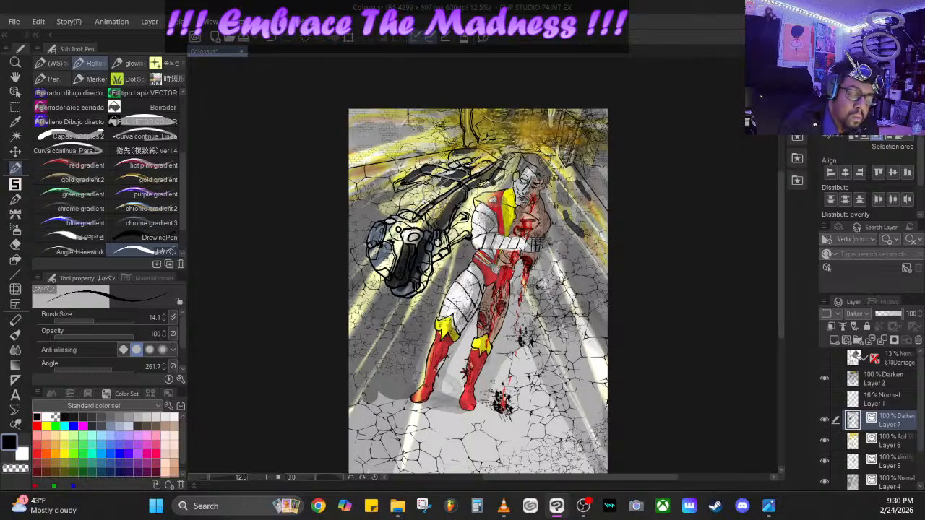
left_click_drag(98, 323, 114, 321)
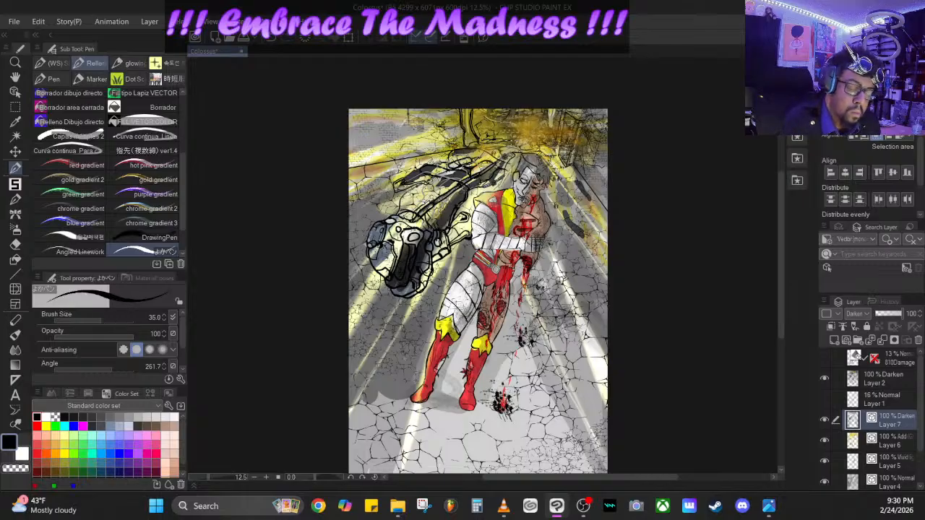
mouse_move(515, 136)
left_mouse_down()
mouse_move(528, 132)
mouse_move(530, 143)
mouse_move(501, 124)
left_mouse_up()
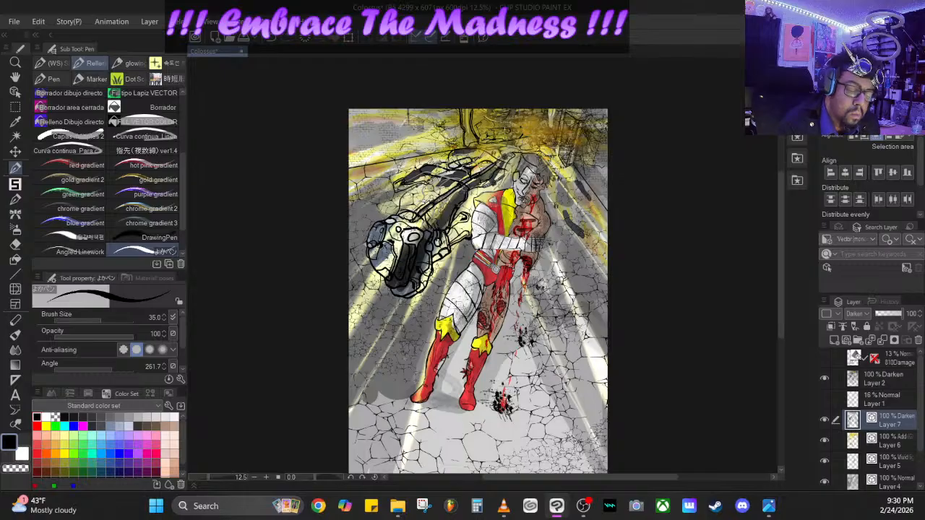
mouse_move(507, 130)
left_mouse_down()
mouse_move(497, 124)
mouse_move(495, 138)
mouse_move(500, 128)
left_mouse_up()
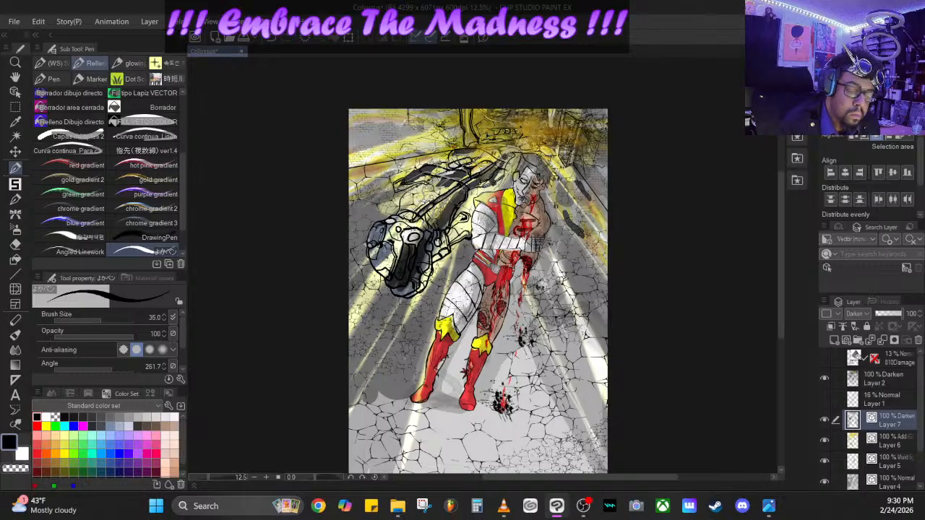
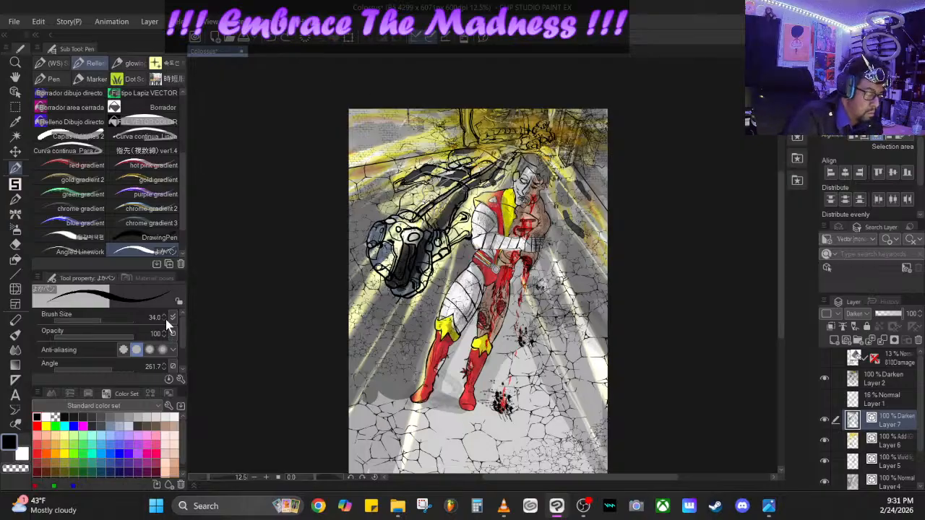
- Set the よかペン pen's brush size to 22
left_click(166, 319)
left_click_drag(167, 325, 165, 330)
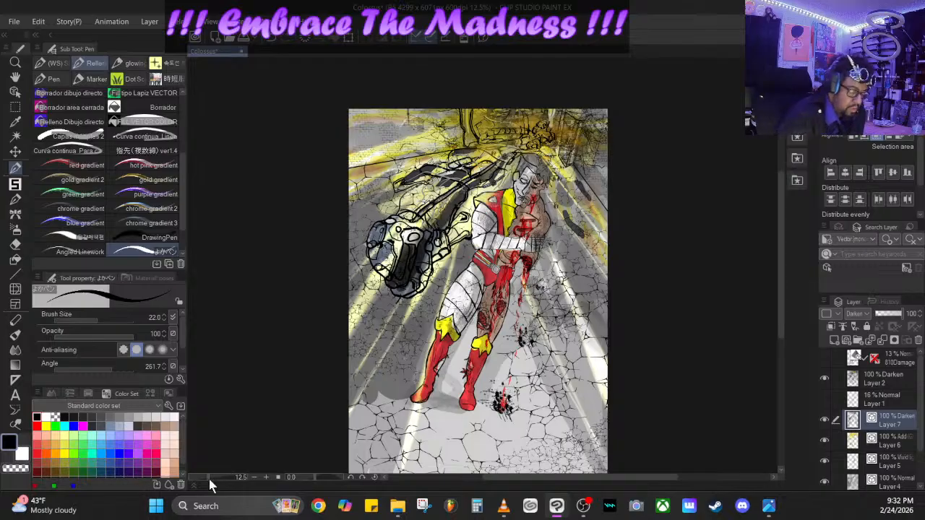
- Sign the artwork in black on the floor between the red boots with the O-Pen at brush size 7.7
left_click_drag(209, 477, 214, 478)
left_click_drag(782, 211, 781, 262)
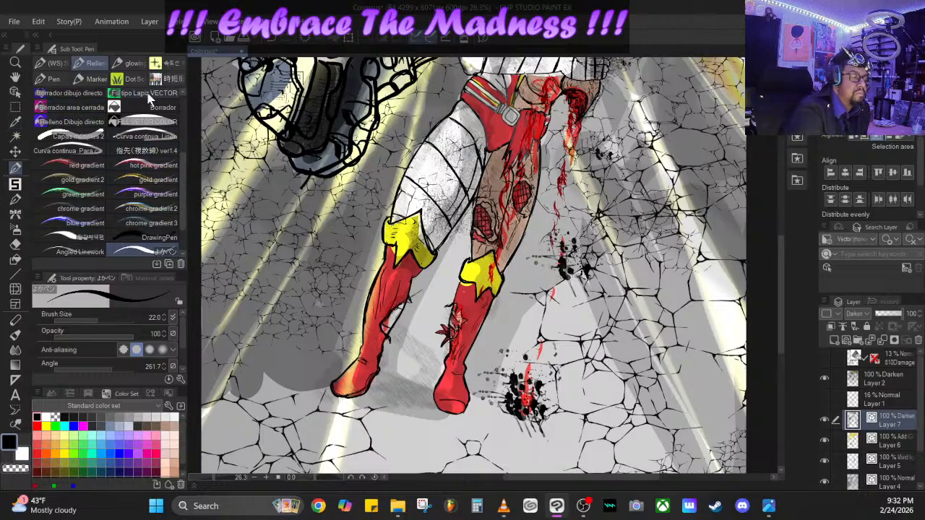
scroll(153, 108, "up", 3)
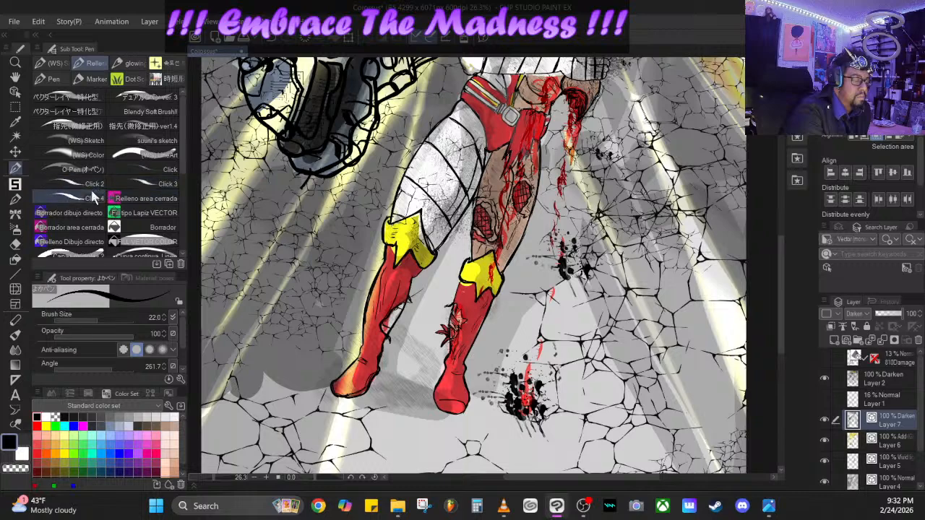
left_click(82, 171)
mouse_move(84, 347)
left_mouse_down()
mouse_move(144, 344)
mouse_move(70, 327)
mouse_move(89, 327)
left_mouse_up()
left_click_drag(782, 255, 783, 253)
scroll(783, 260, "down", 3)
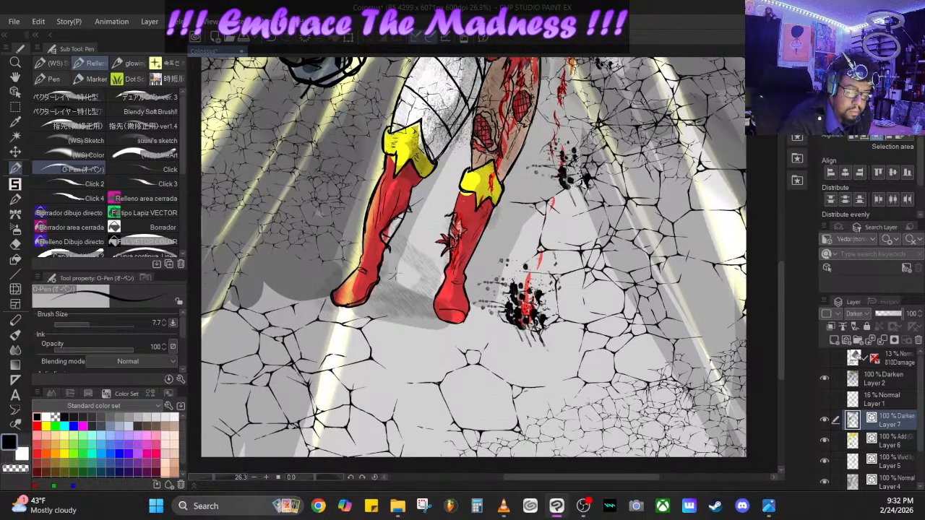
left_click_drag(397, 273, 379, 315)
left_click_drag(402, 274, 385, 314)
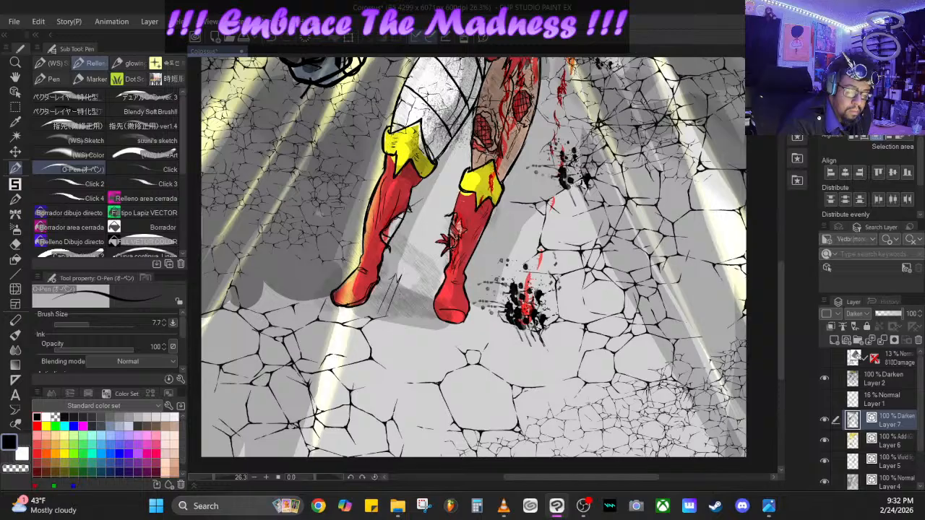
mouse_move(409, 276)
left_mouse_down()
mouse_move(400, 287)
mouse_move(407, 293)
left_mouse_up()
mouse_move(423, 250)
left_mouse_down()
mouse_move(412, 285)
mouse_move(423, 294)
mouse_move(406, 310)
mouse_move(415, 307)
left_mouse_up()
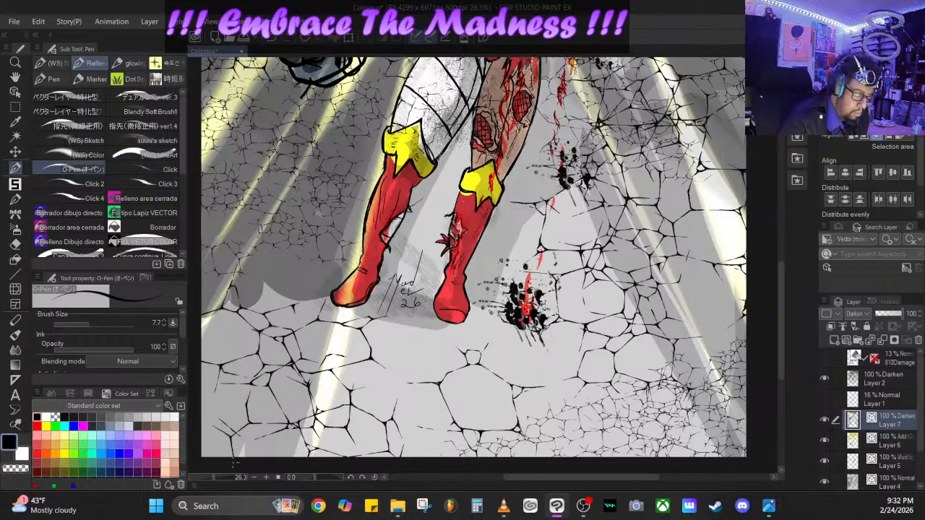
- Thicken the signature between the boots by retracing its strokes with the O-Pen at brush size 11.1
left_click(91, 323)
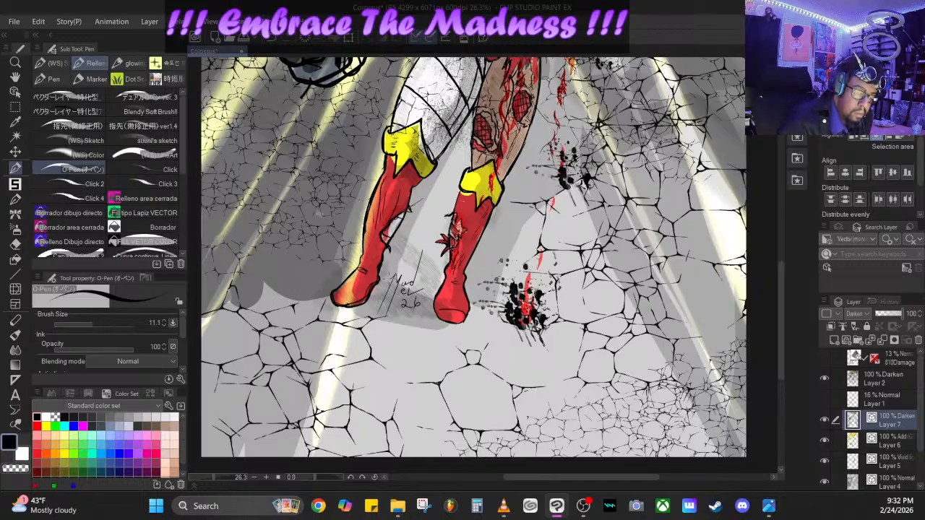
mouse_move(393, 277)
left_mouse_down()
mouse_move(374, 313)
mouse_move(388, 313)
left_mouse_up()
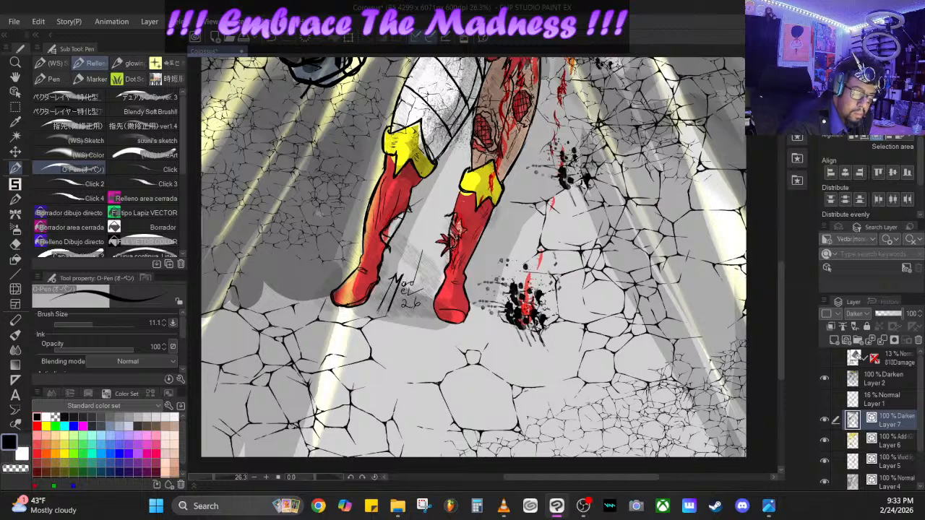
mouse_move(415, 279)
left_mouse_down()
mouse_move(426, 250)
mouse_move(398, 295)
mouse_move(410, 305)
left_mouse_up()
mouse_move(418, 283)
left_mouse_down()
mouse_move(425, 292)
mouse_move(406, 307)
mouse_move(415, 307)
left_mouse_up()
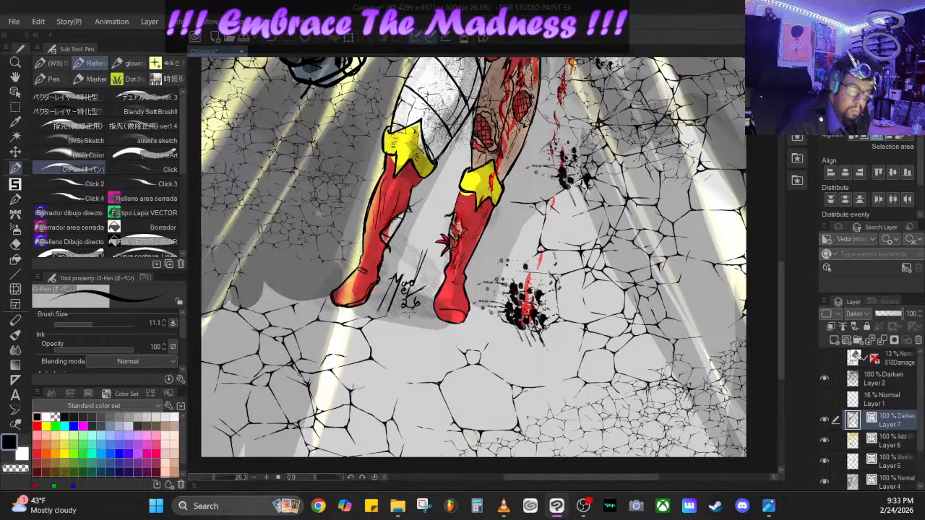
left_click_drag(213, 477, 205, 475)
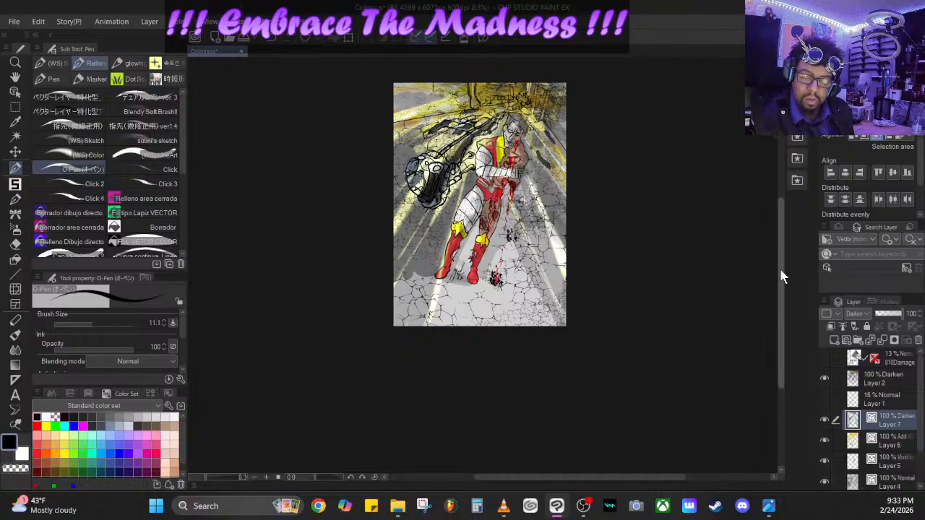
- Review the whole page and save the illustration
left_click_drag(780, 275, 778, 242)
left_click_drag(214, 471, 207, 473)
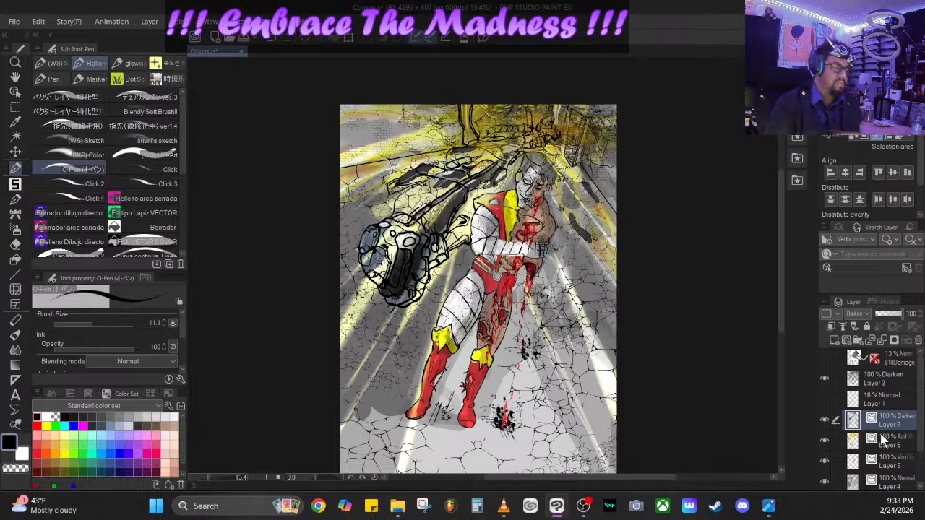
left_click(13, 21)
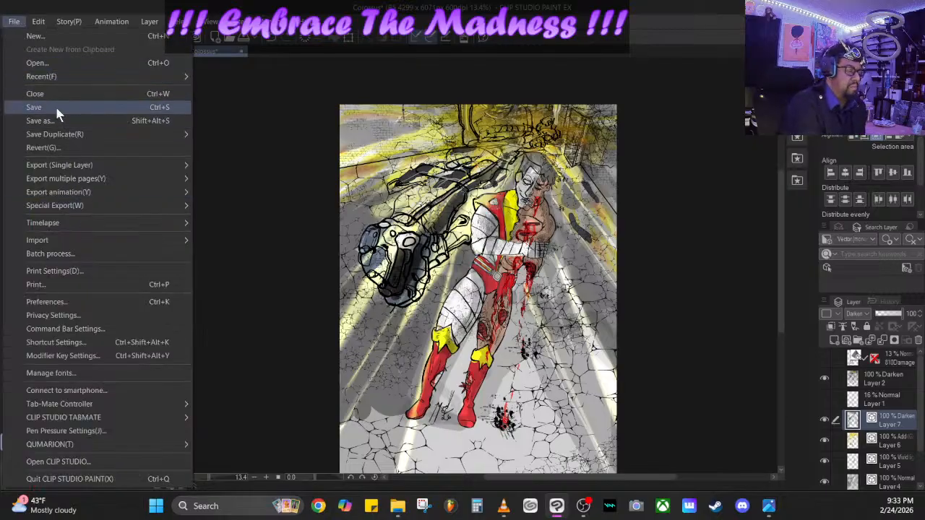
left_click(58, 114)
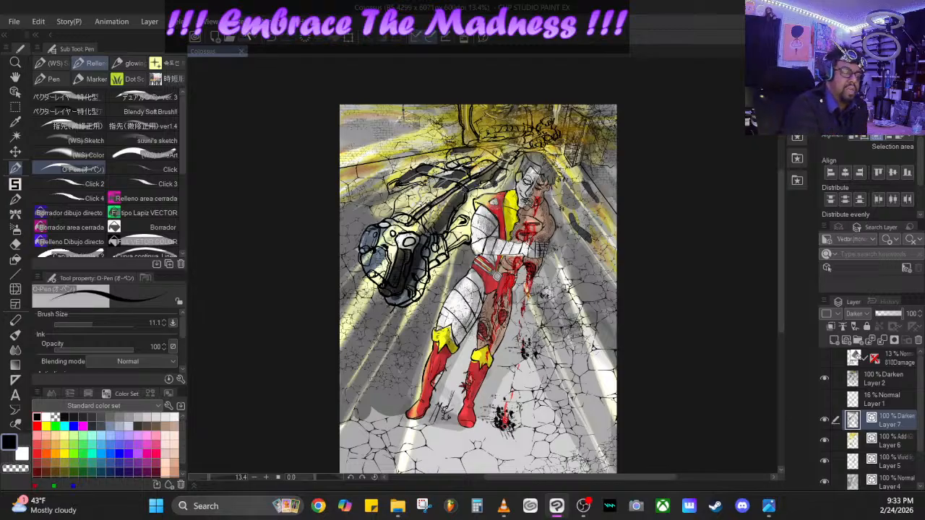
- Examine the blur, effect and distort filters for Layer 7 and Layer 3 to see which are available
left_click(244, 26)
mouse_move(274, 28)
mouse_move(243, 22)
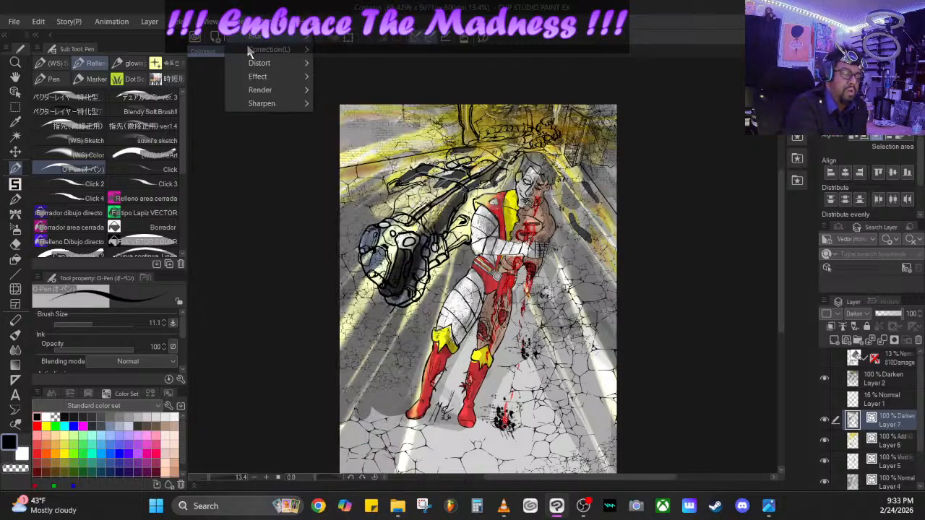
mouse_move(305, 37)
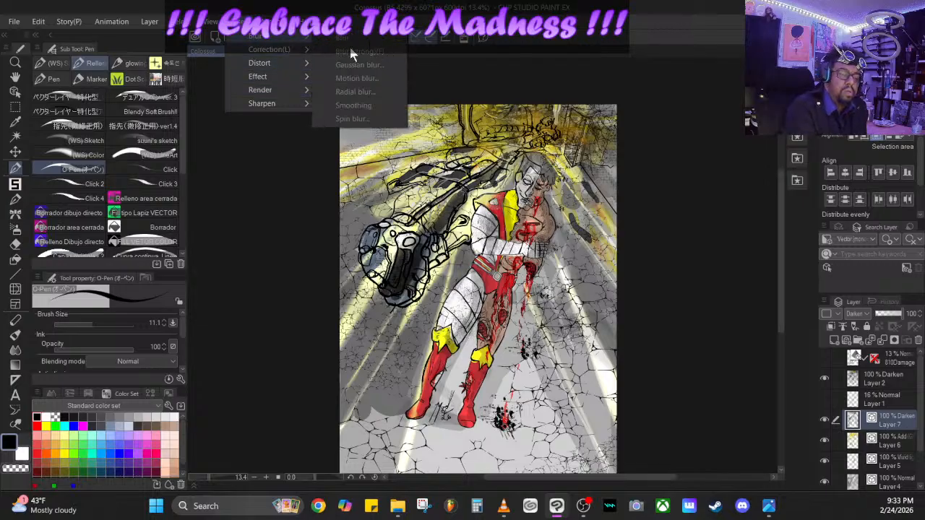
mouse_move(279, 81)
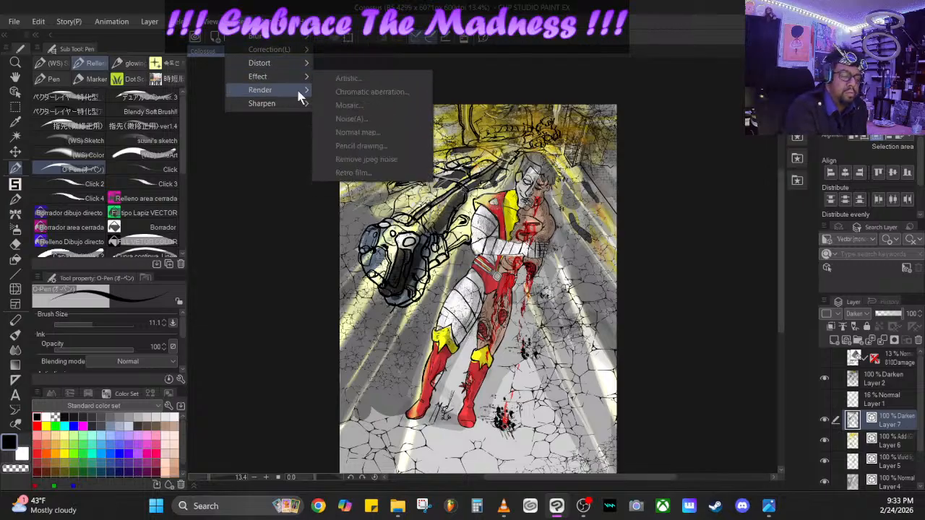
left_click(920, 444)
left_click_drag(919, 456, 919, 484)
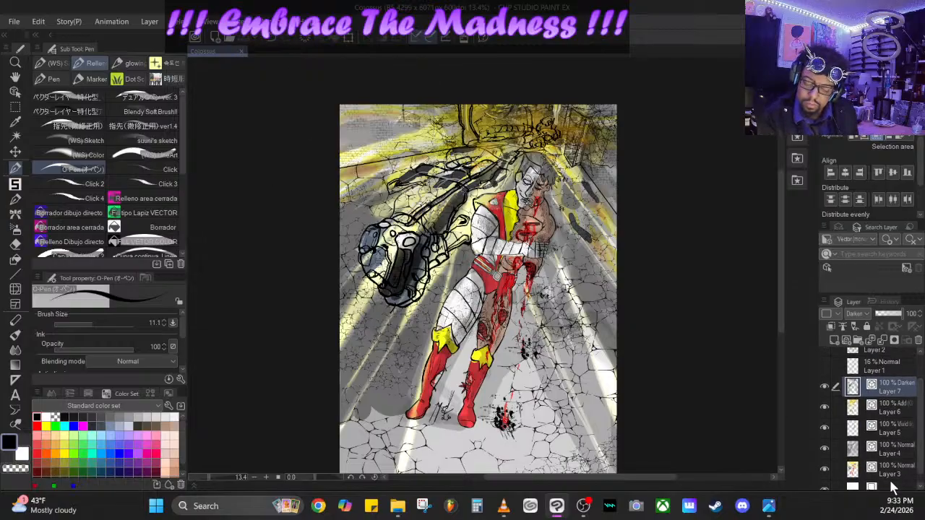
left_click(896, 472)
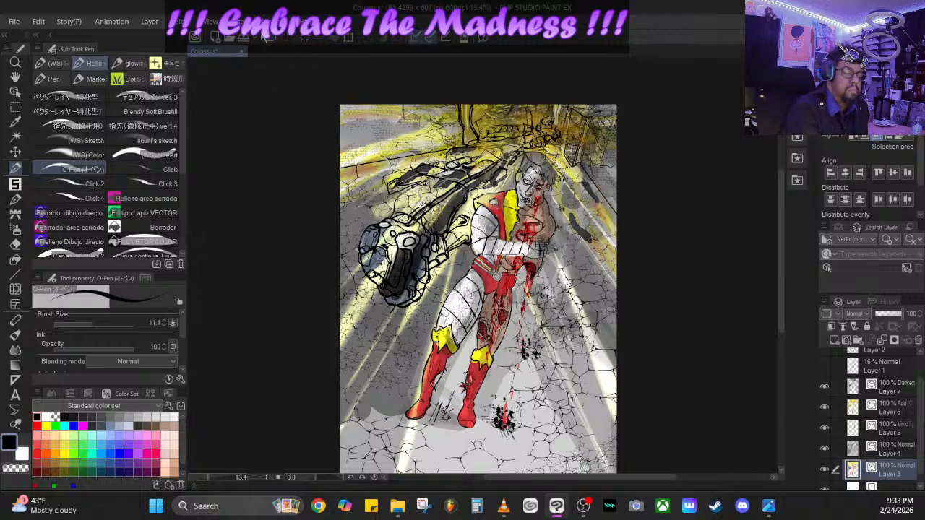
left_click(262, 23)
mouse_move(243, 22)
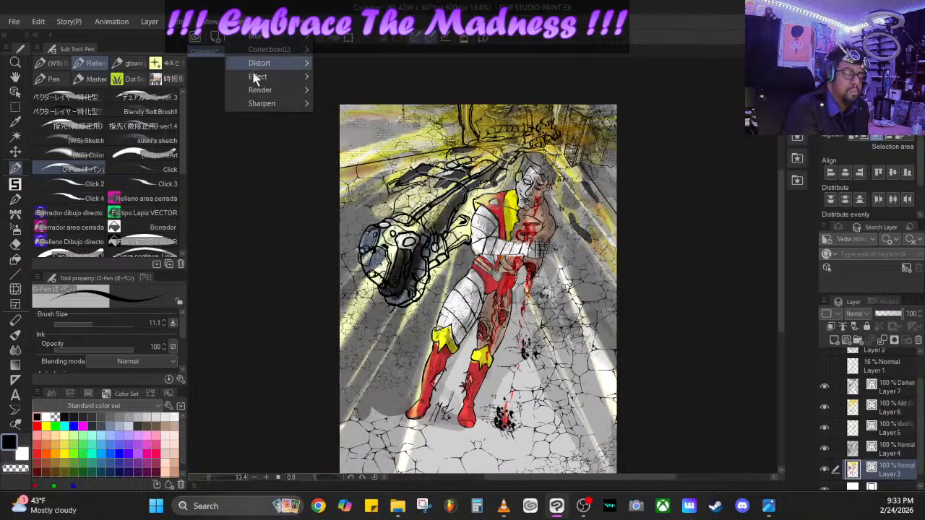
mouse_move(293, 63)
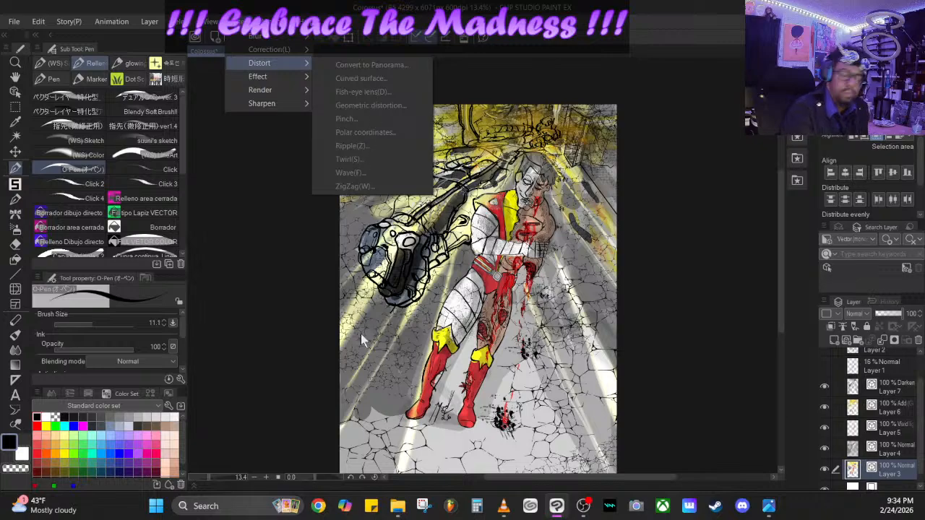
left_click(921, 402)
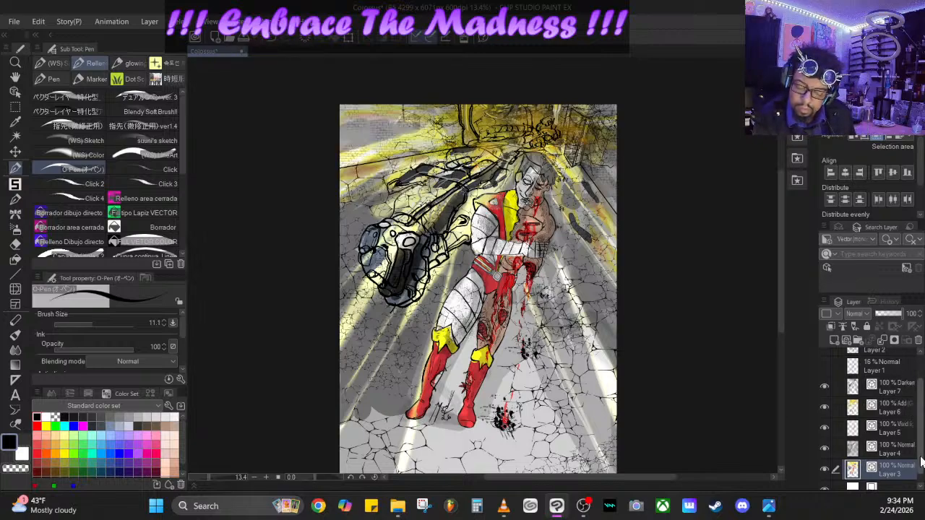
scroll(867, 448, "up", 2)
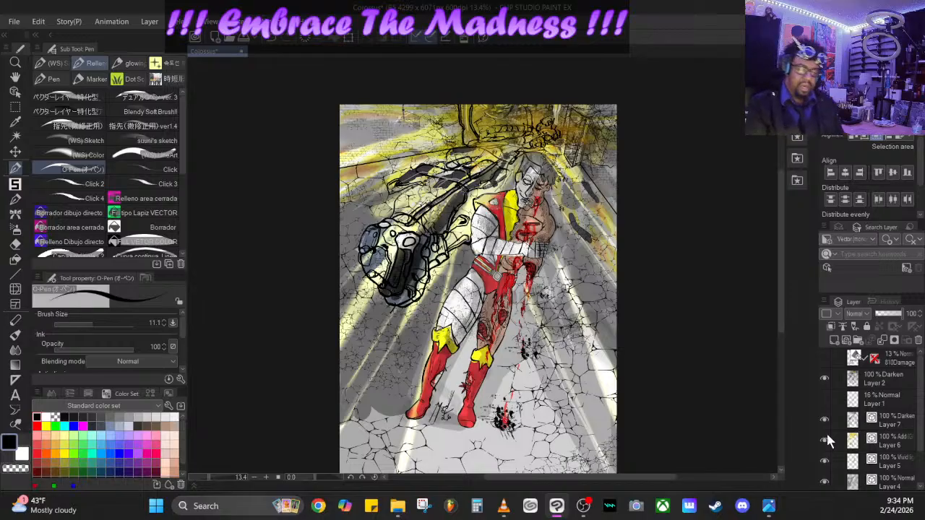
mouse_move(206, 477)
left_mouse_down()
mouse_move(214, 481)
mouse_move(205, 477)
left_mouse_up()
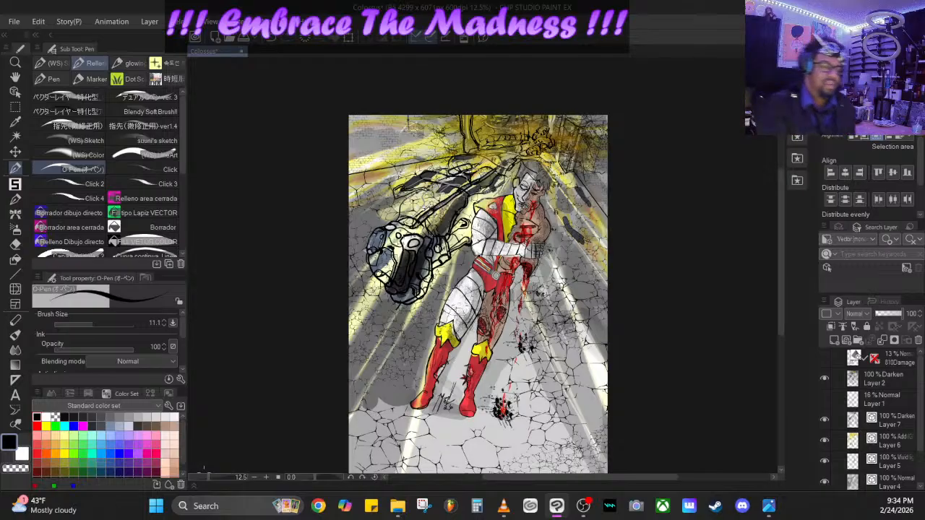
- Create a new color illustration of 512 × 512 px at resolution 300 with white paper
left_click(14, 21)
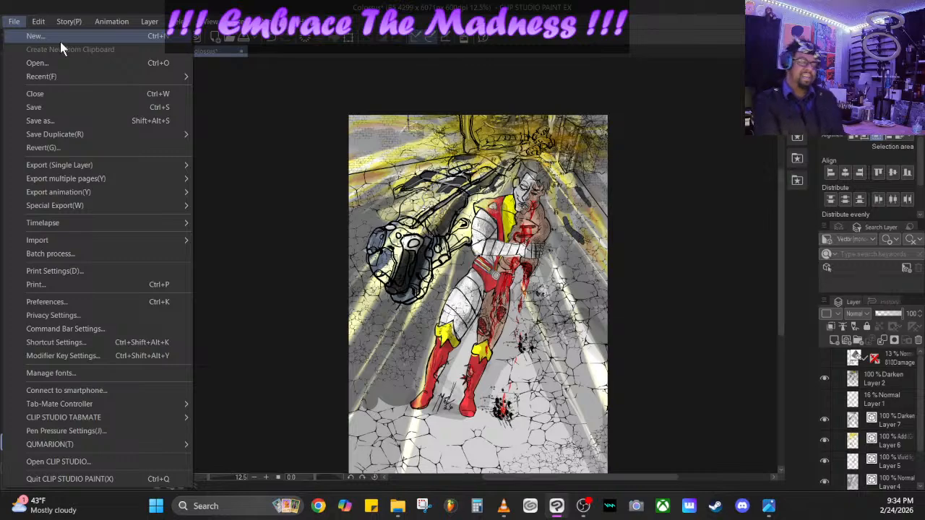
mouse_move(70, 22)
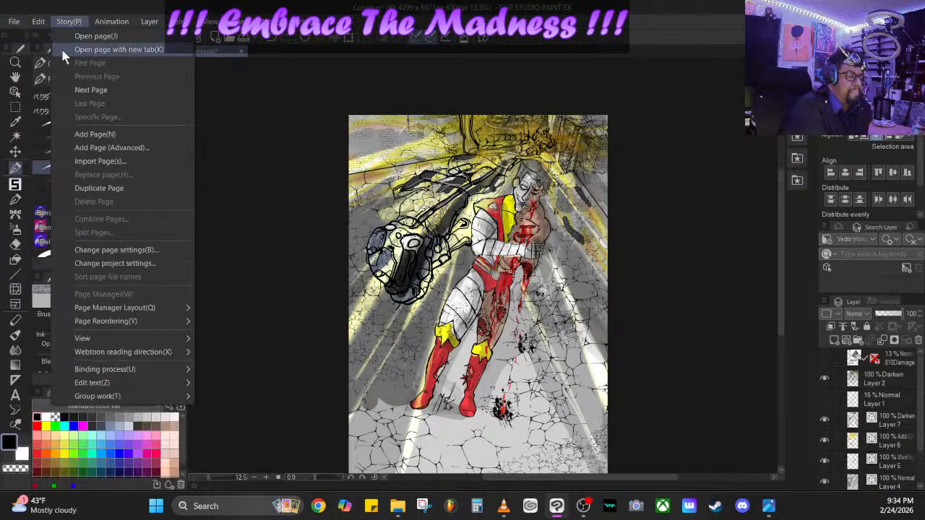
mouse_move(15, 23)
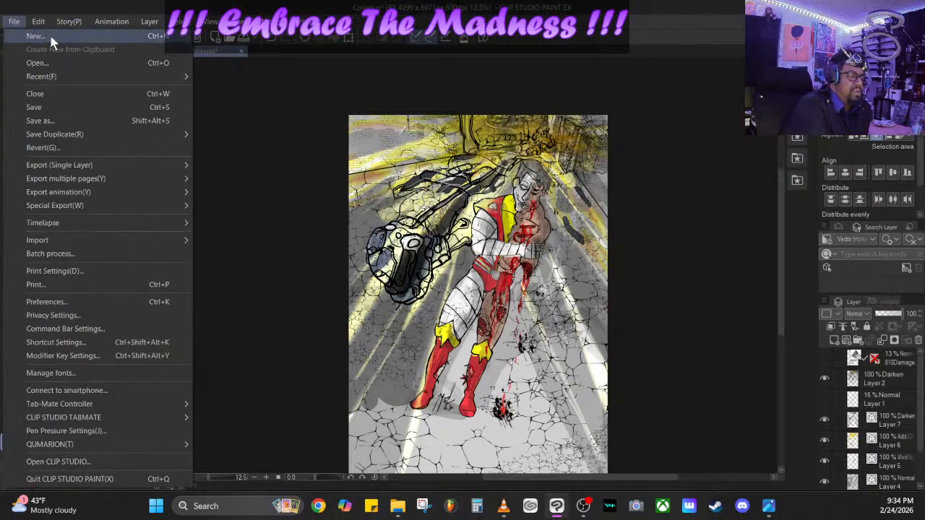
left_click(51, 38)
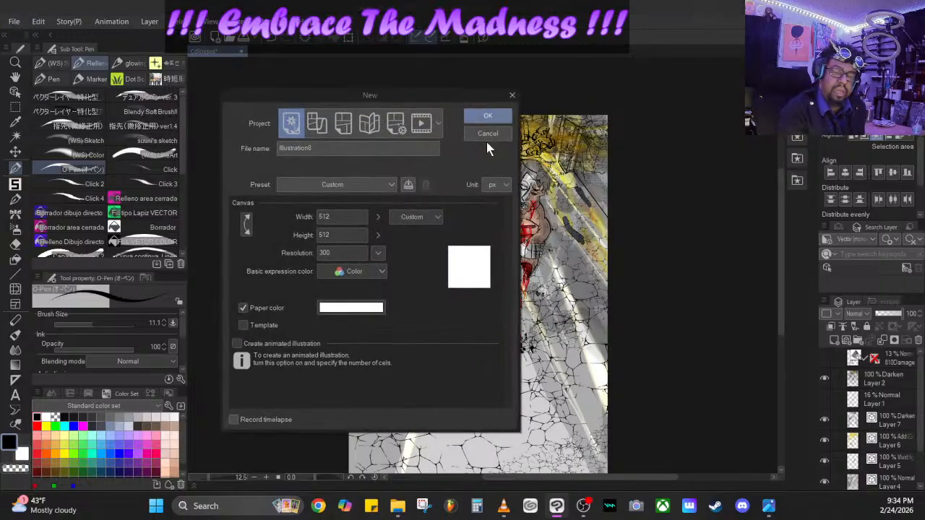
left_click(492, 116)
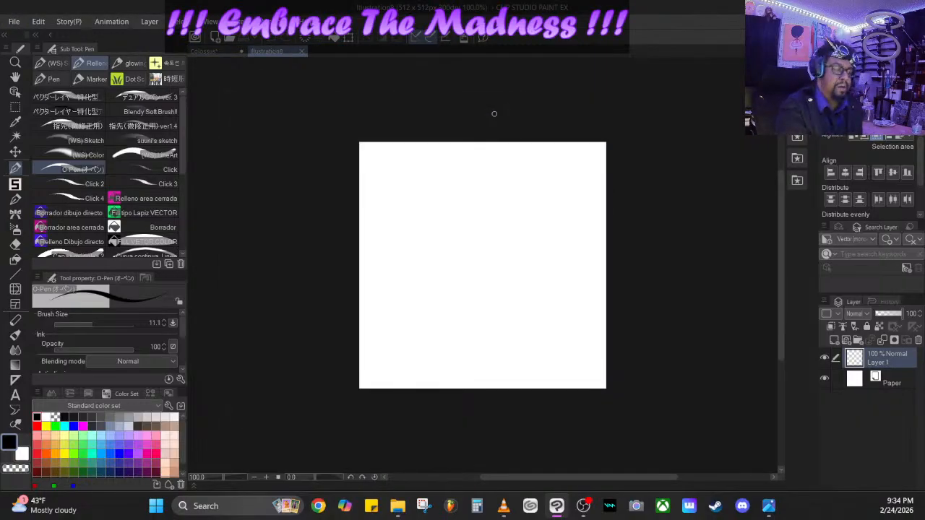
- Close the Colossus illustration, saving its changes
left_click(241, 52)
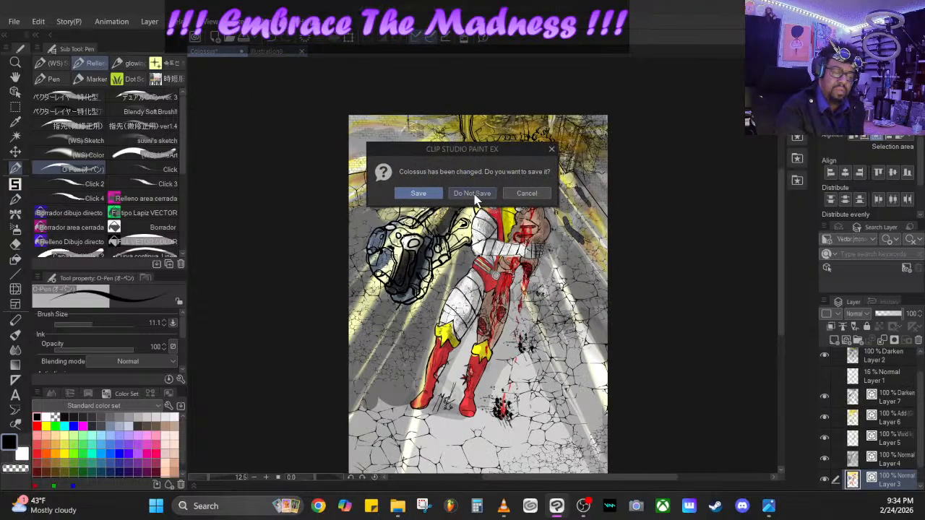
left_click(419, 194)
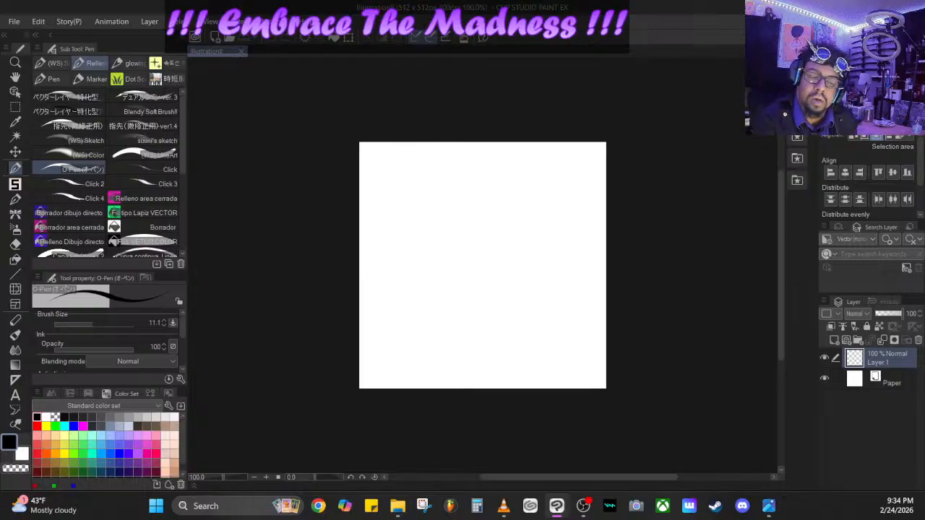
- Browse the material folders, including poses, fight stance, thick woman, chibi body and mouth, for a figure reference
left_click(797, 71)
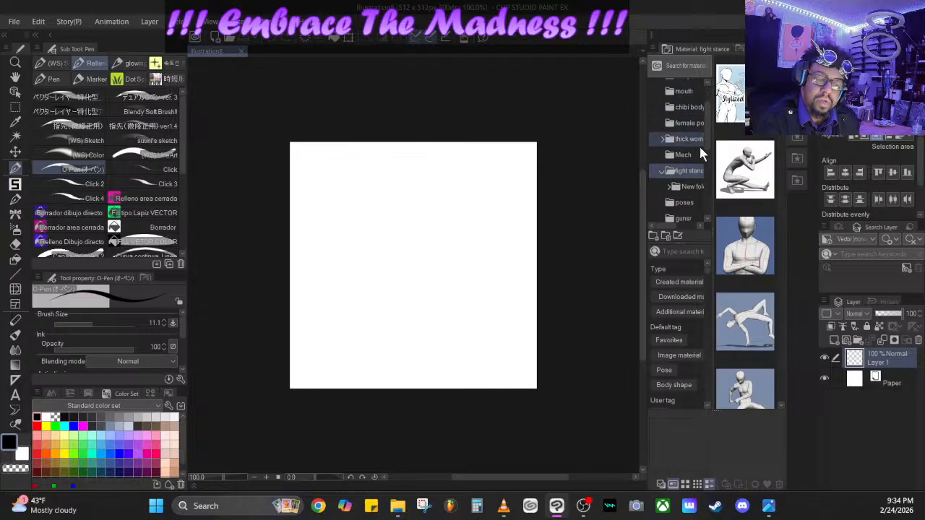
scroll(708, 154, "down", 1)
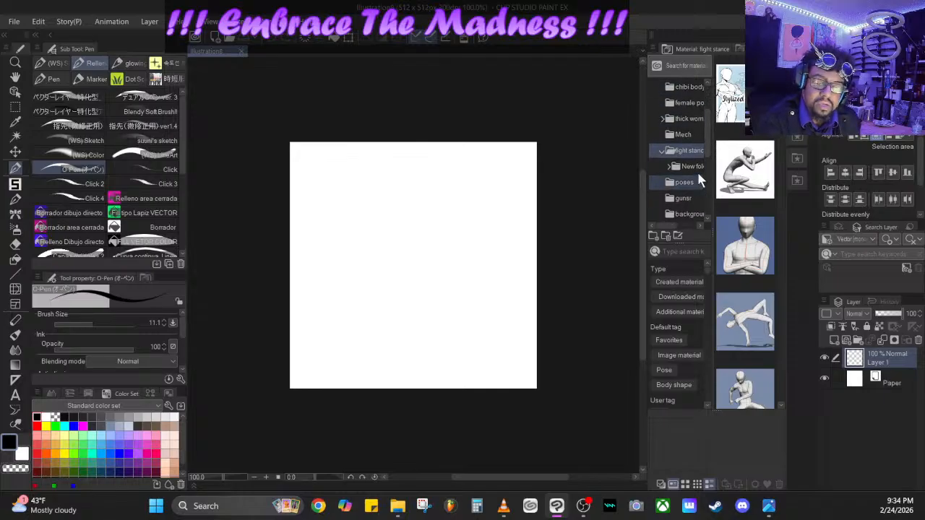
left_click(693, 182)
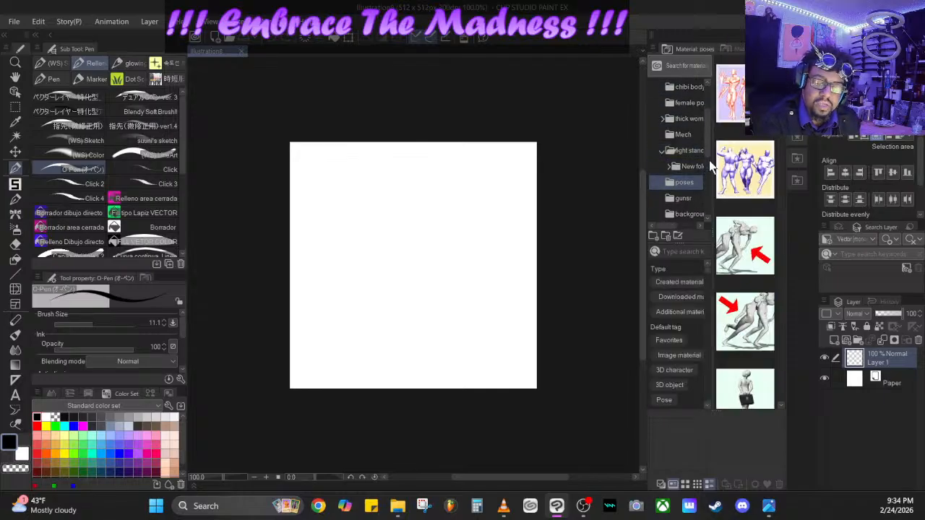
mouse_move(706, 146)
left_mouse_down()
mouse_move(707, 156)
mouse_move(708, 145)
left_mouse_up()
left_click(693, 157)
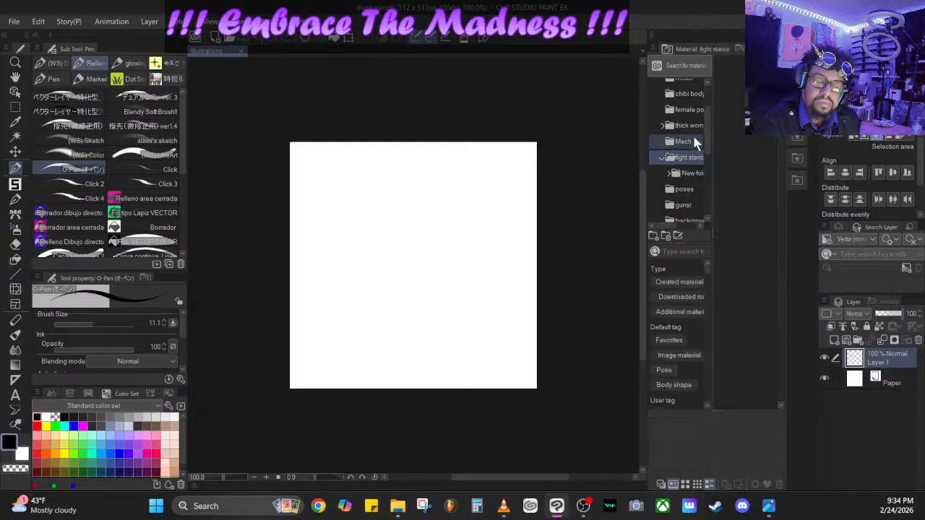
left_click(695, 125)
left_click(696, 112)
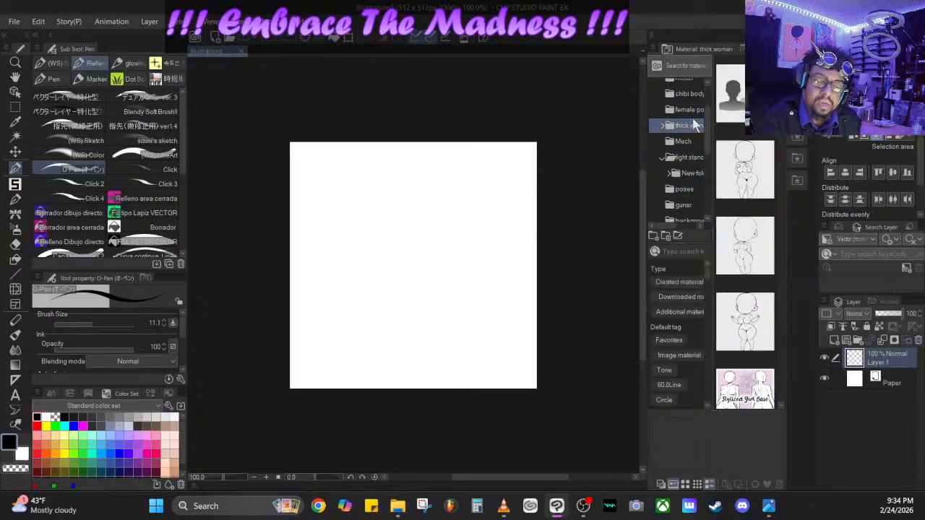
left_click(690, 93)
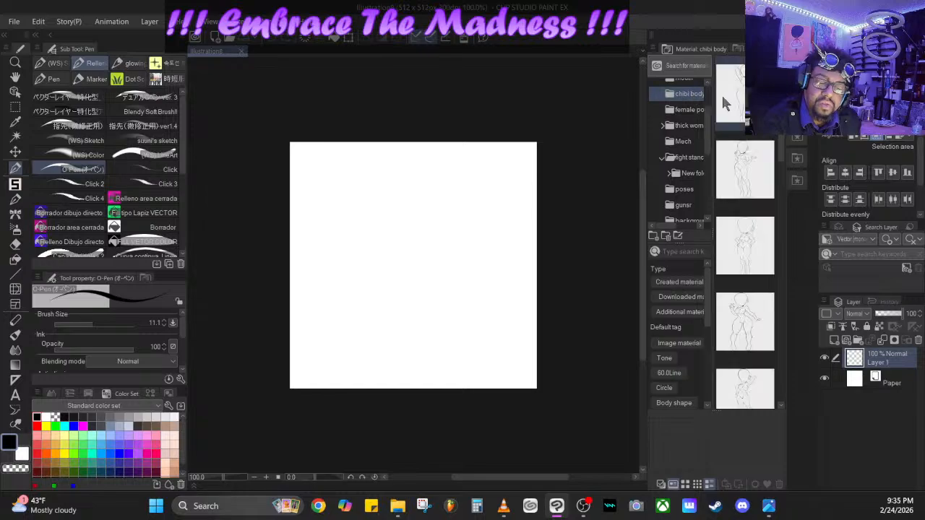
left_click(692, 81)
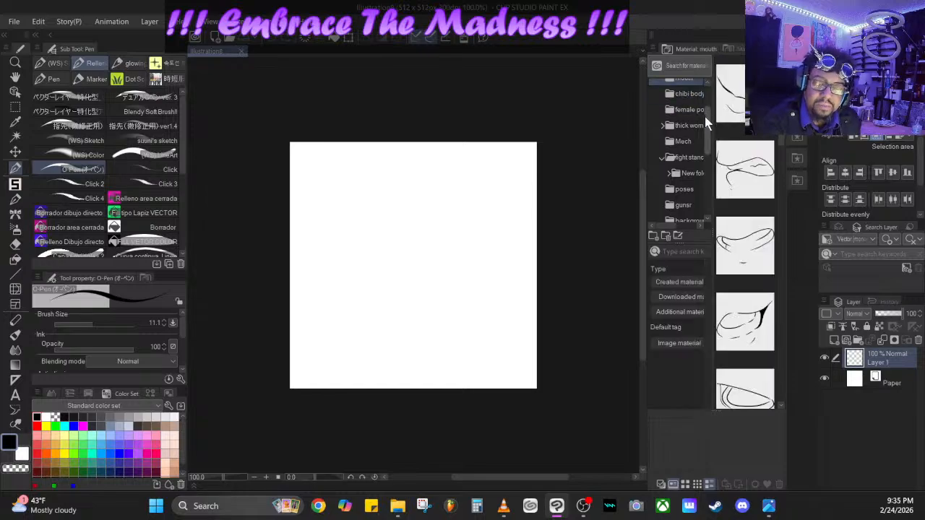
left_click_drag(705, 117, 708, 145)
left_click(688, 120)
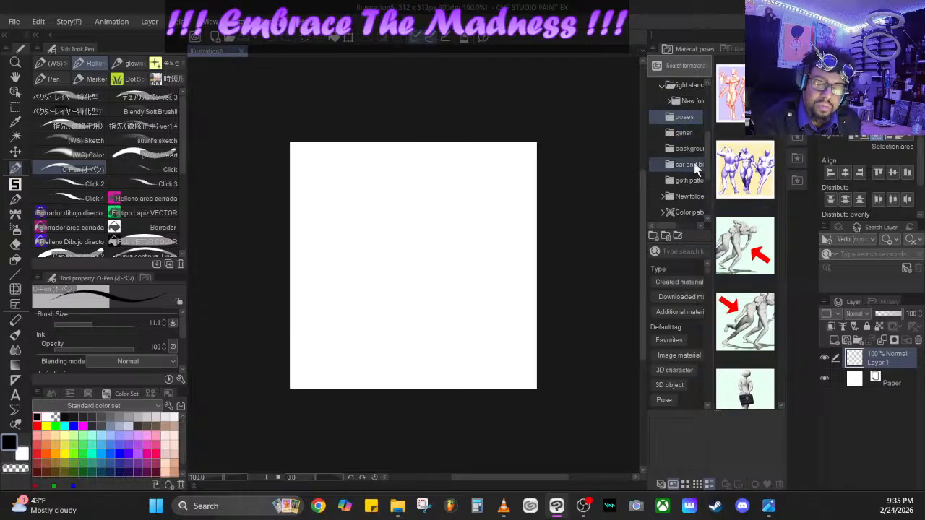
left_click(690, 180)
left_click(691, 197)
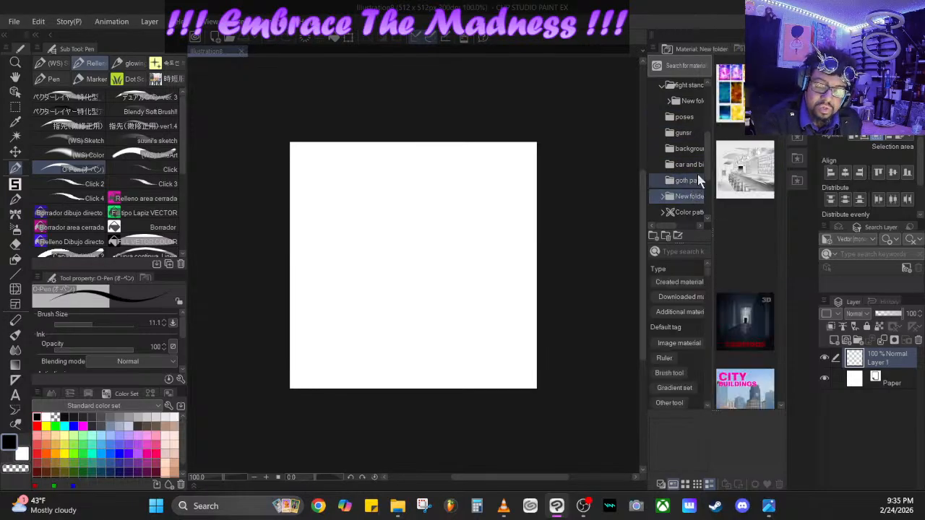
scroll(695, 105, "up", 4)
- Place the first chibi 3D character from the body models folder on the canvas and enlarge it
left_click(688, 120)
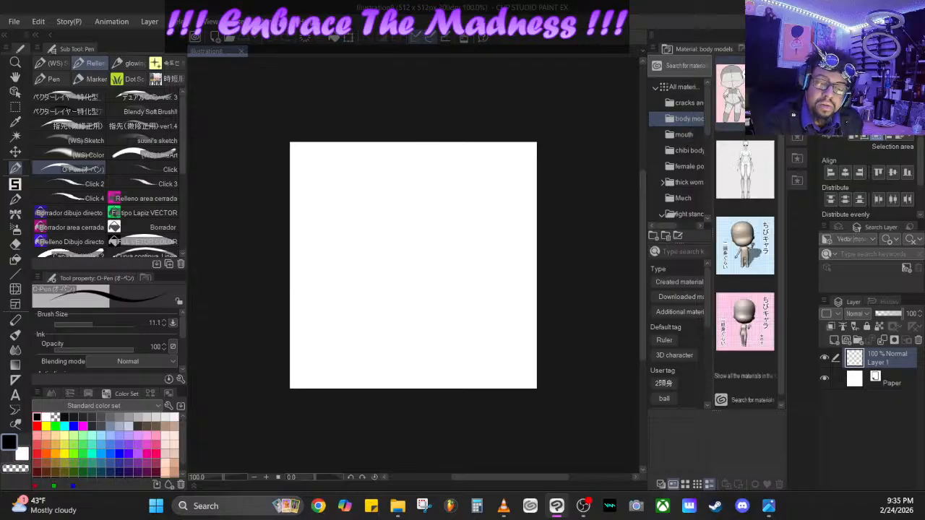
left_click_drag(741, 96, 416, 306)
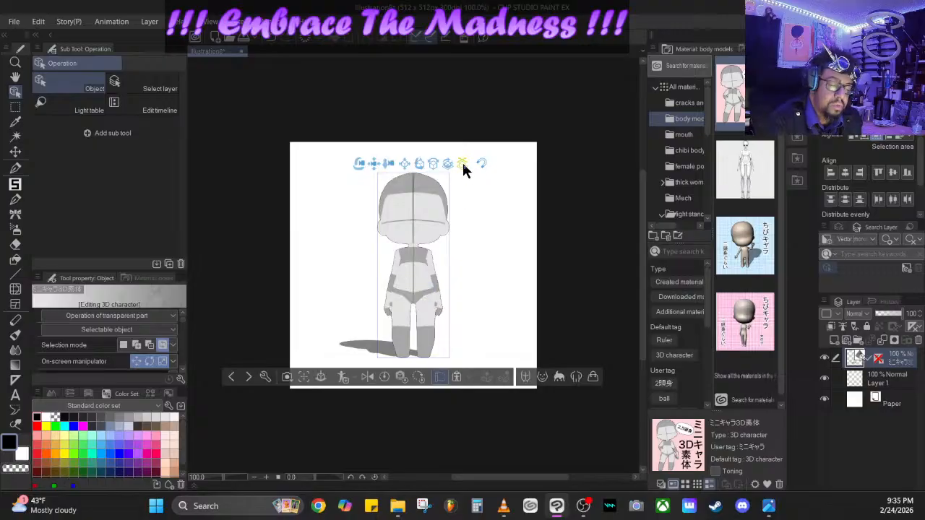
left_click_drag(462, 162, 412, 383)
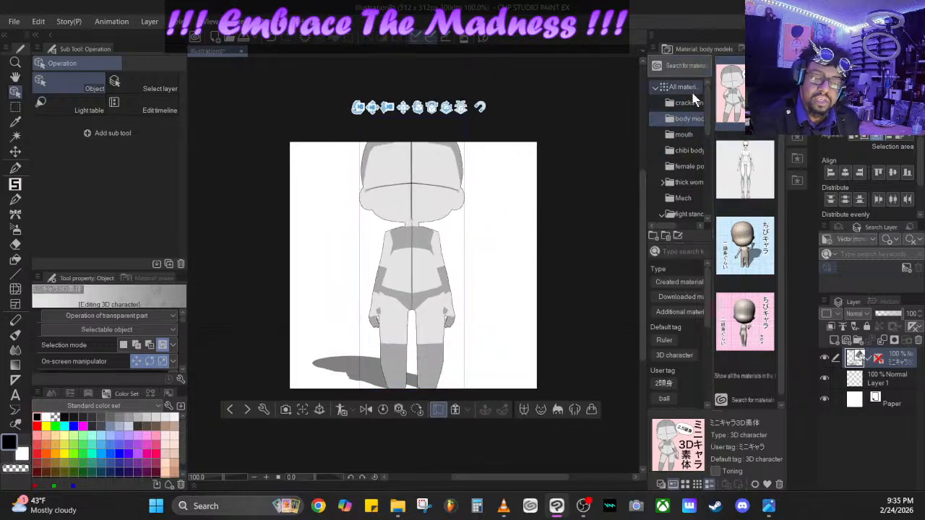
- Examine the poses, guns, background, and car and bike material folders for a pose to use on the figure
scroll(703, 117, "down", 1)
scroll(705, 123, "down", 3)
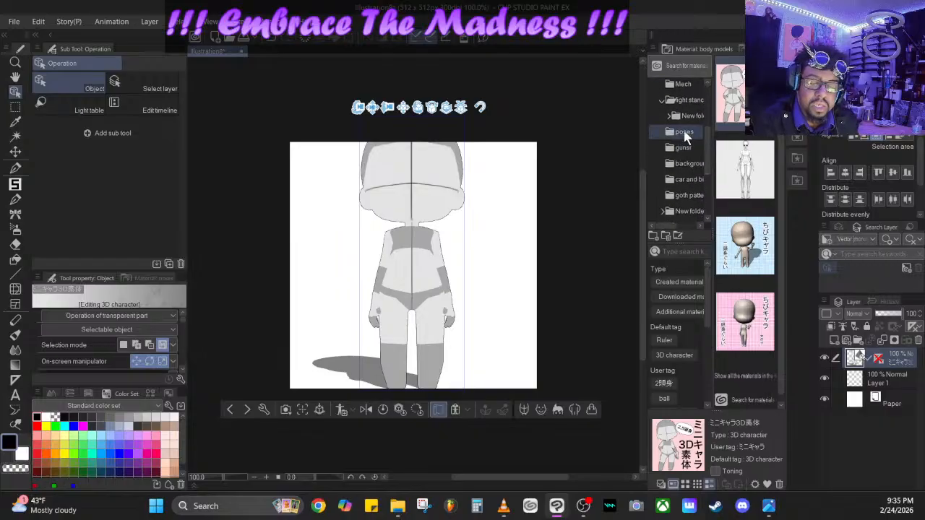
left_click(684, 132)
left_click(698, 148)
left_click(700, 163)
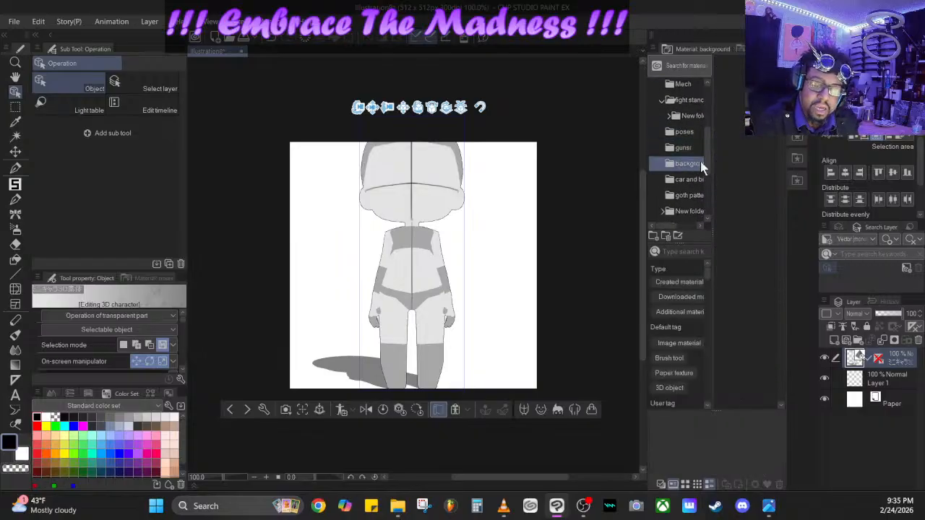
left_click(690, 180)
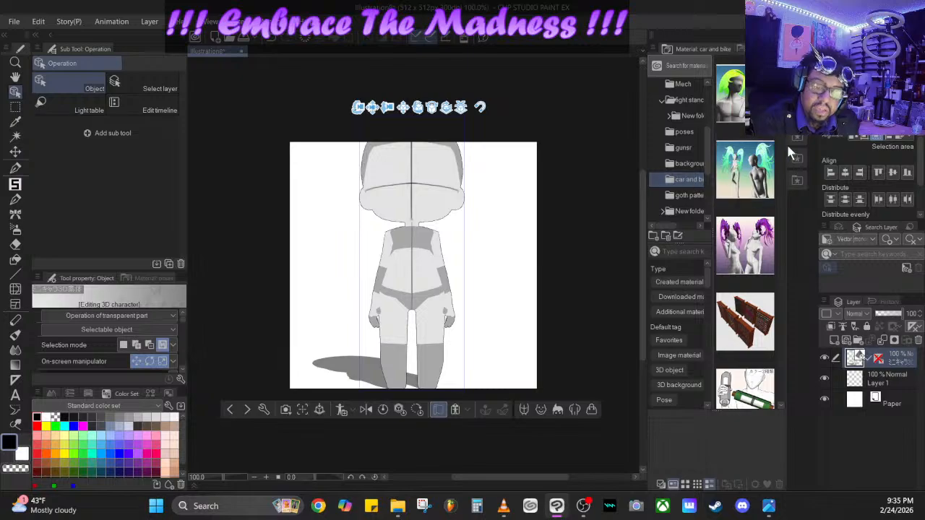
left_click_drag(779, 130, 779, 83)
scroll(693, 174, "up", 2)
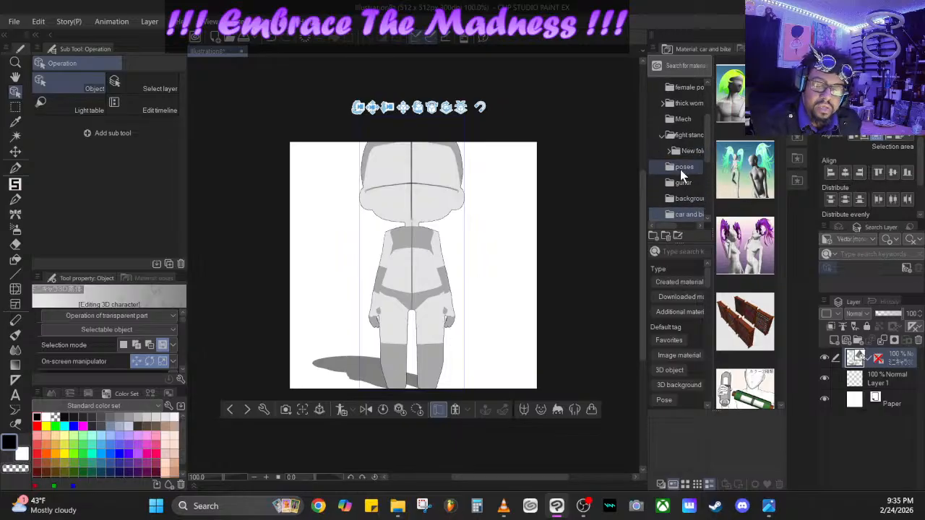
- Apply the 210Calm pointing pose from the poses folder to the chibi 3D character
left_click(680, 167)
scroll(744, 275, "down", 10)
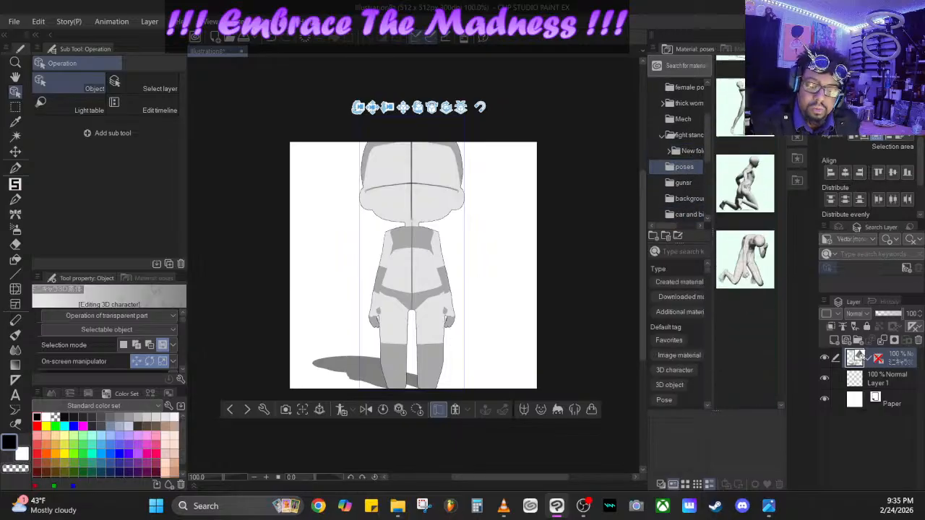
left_click_drag(779, 98, 779, 146)
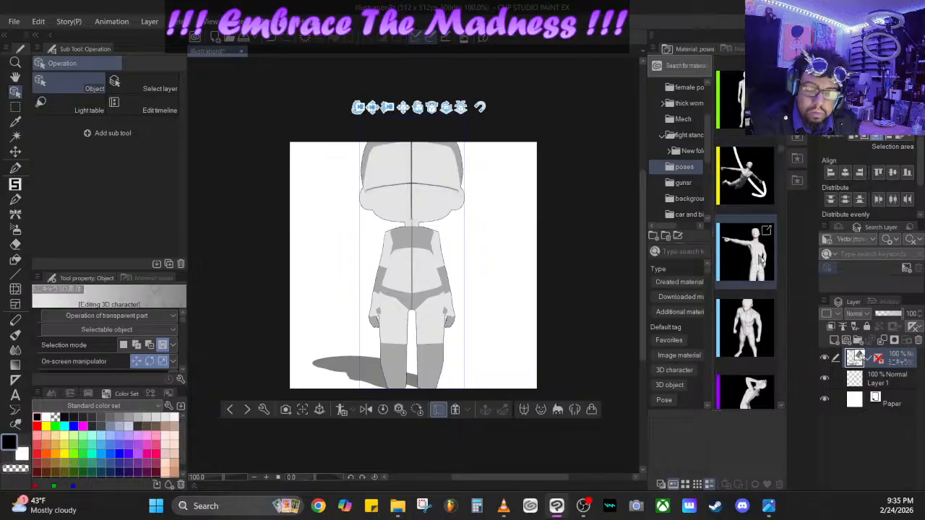
left_click_drag(756, 252, 390, 285)
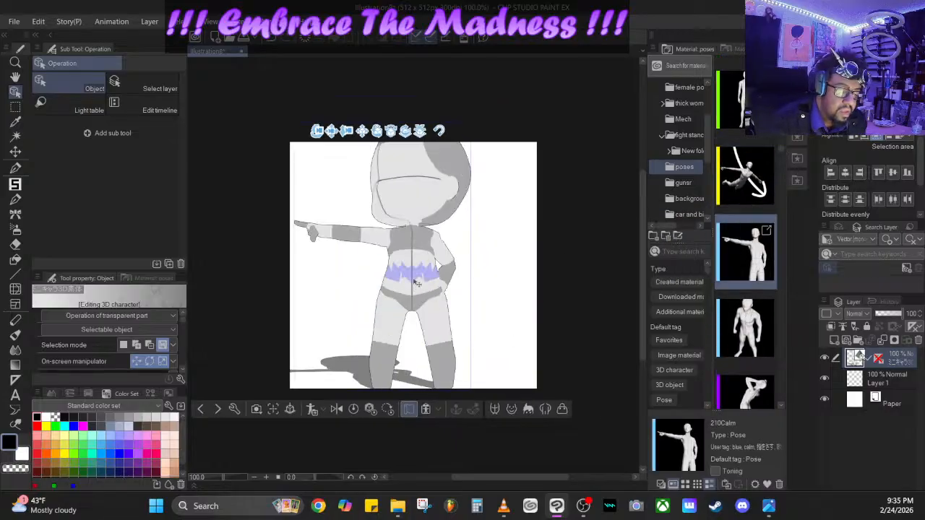
- Turn, enlarge and reposition the posed character so its head, upper body and outstretched arm fill the canvas
left_click_drag(408, 136, 408, 494)
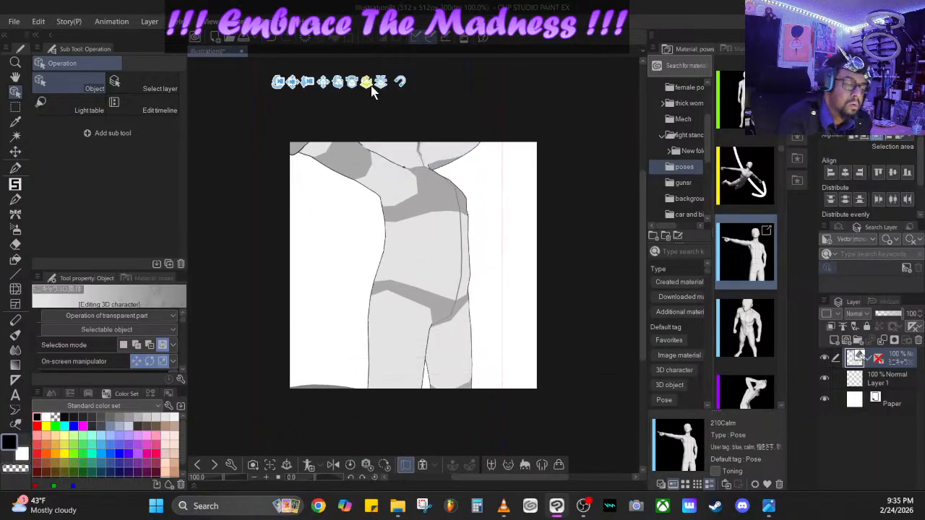
left_click_drag(334, 86, 351, 242)
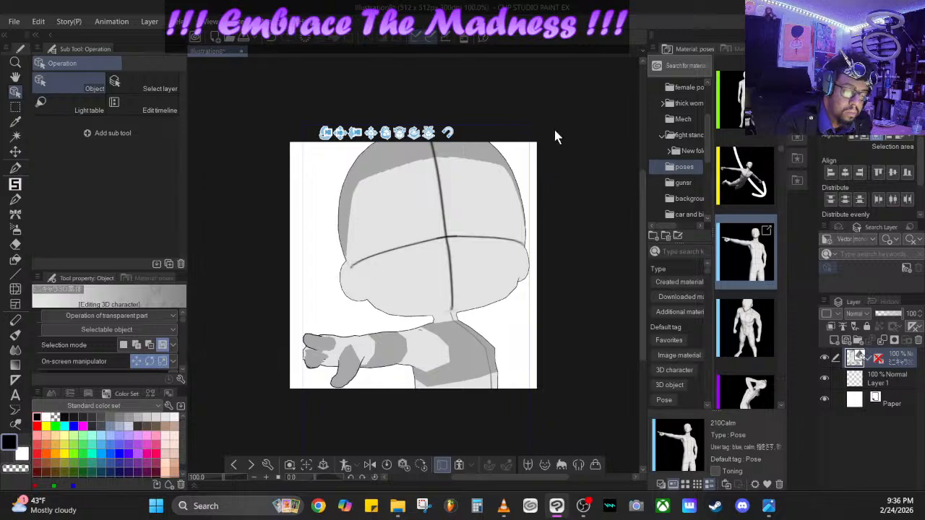
left_click(441, 221)
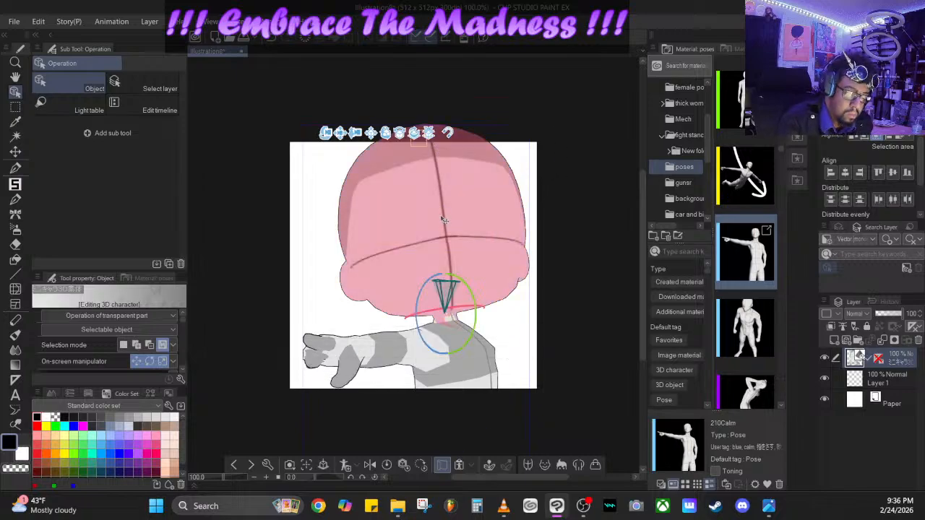
left_click(443, 220)
left_click(443, 220)
left_click(443, 221)
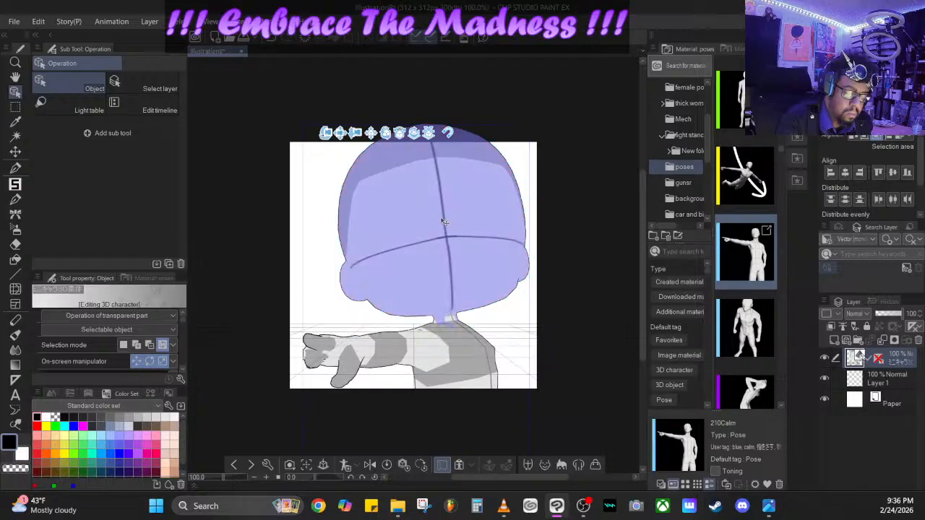
left_click_drag(428, 133, 421, 477)
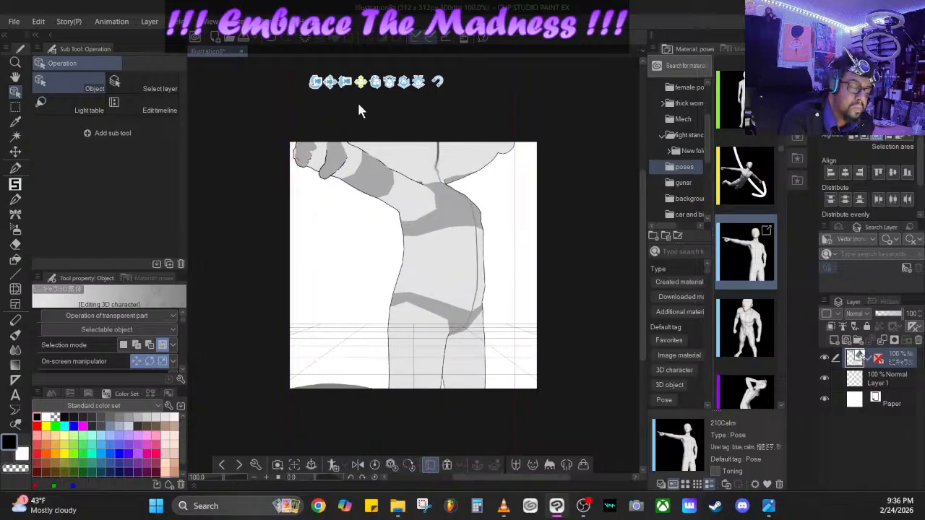
left_click_drag(360, 110, 361, 227)
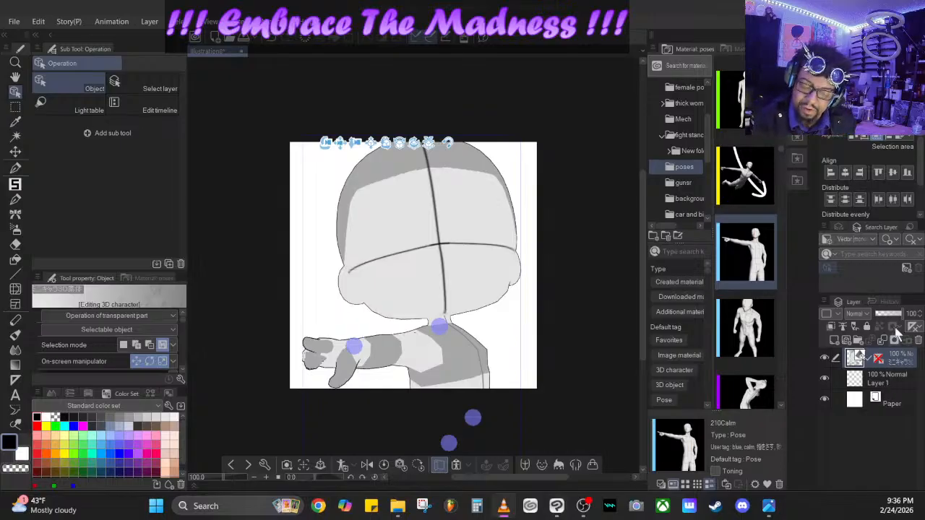
- Lower the 3D character layer's opacity to 23%, make Layer 1 active and collapse the material library
left_click_drag(901, 314, 881, 318)
left_click(886, 383)
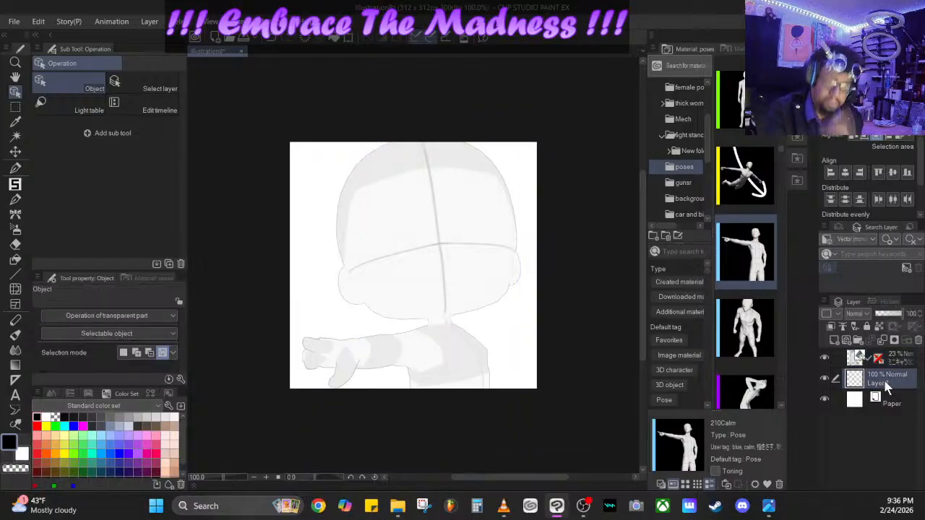
left_click(781, 35)
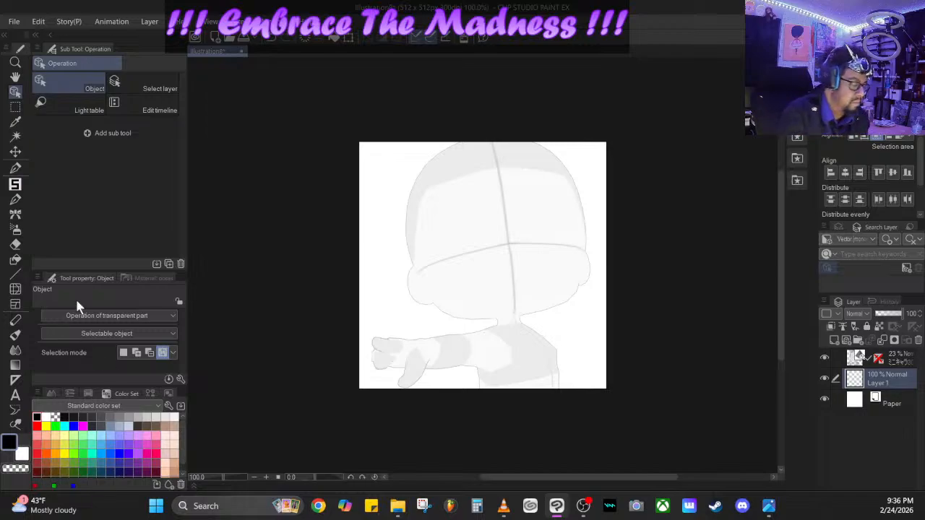
- Ink the side of the face, both ears and the jawline over the reference using O-Pen at brush size 8.7
left_click(21, 167)
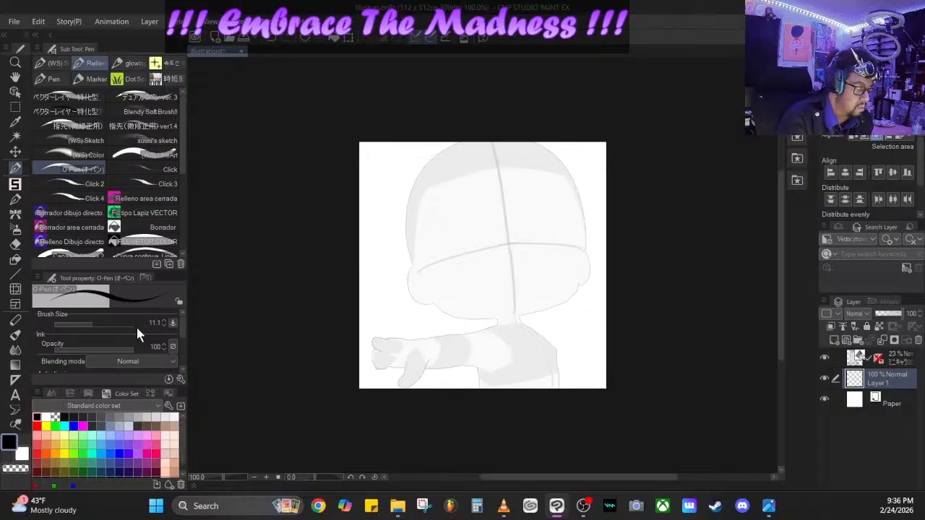
left_click_drag(94, 325, 90, 326)
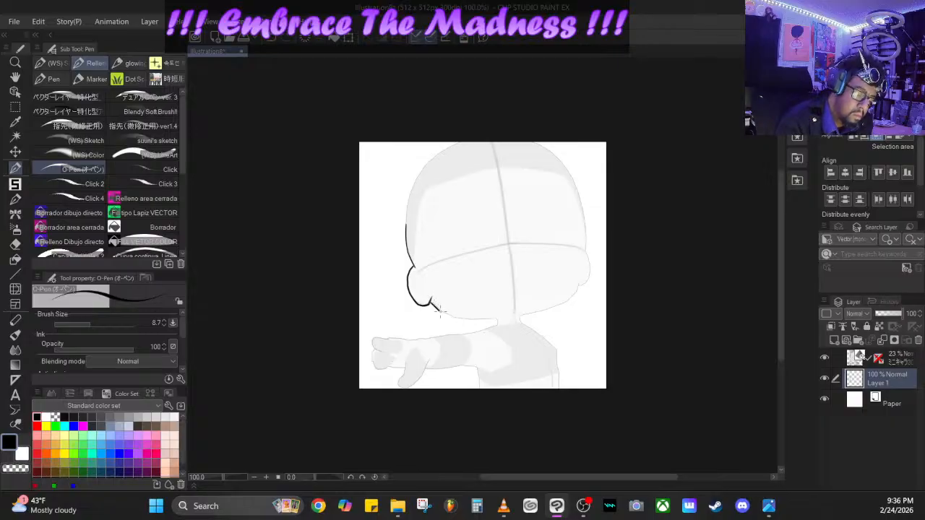
left_click_drag(439, 311, 468, 325)
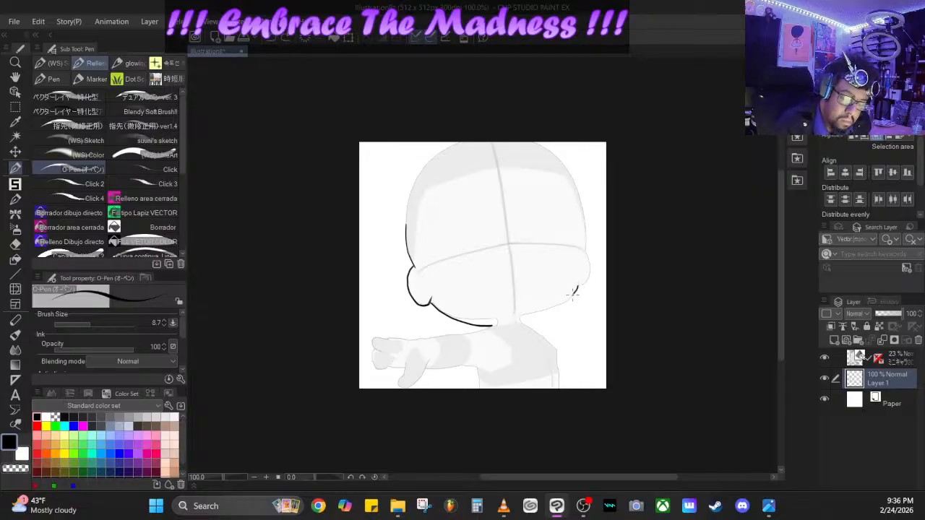
mouse_move(572, 291)
left_mouse_down()
mouse_move(519, 325)
mouse_move(488, 323)
left_mouse_up()
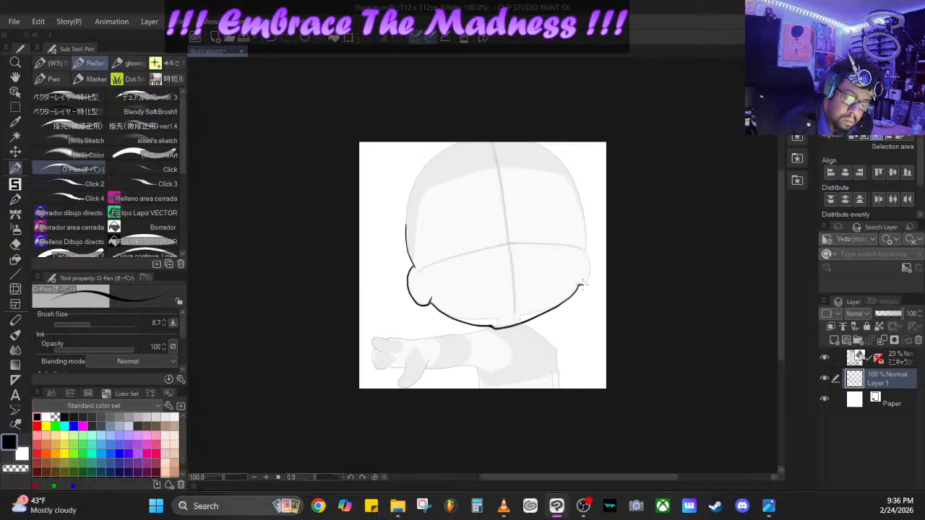
left_click_drag(580, 286, 591, 275)
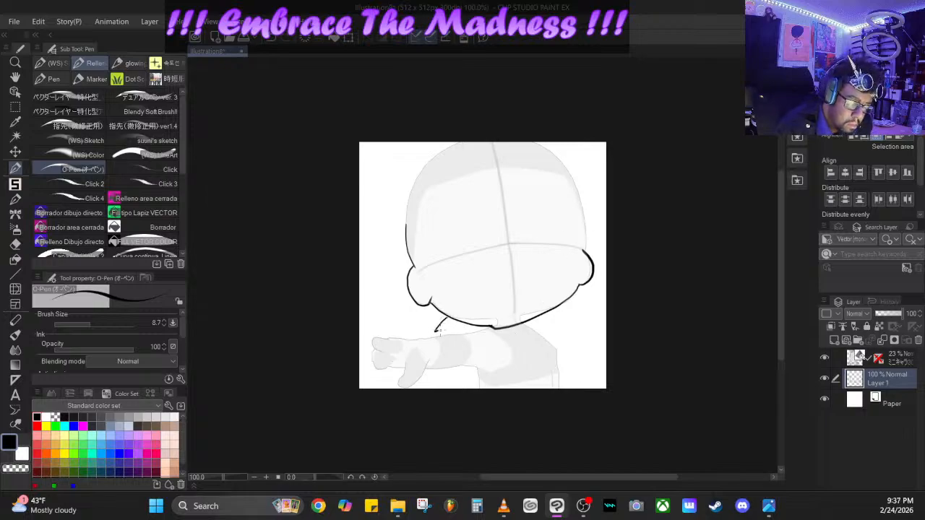
- Draw the pointed collar and tie beneath the chin, plus the jacket's front edge and the shoulder away from the outstretched arm
left_click_drag(466, 330, 514, 350)
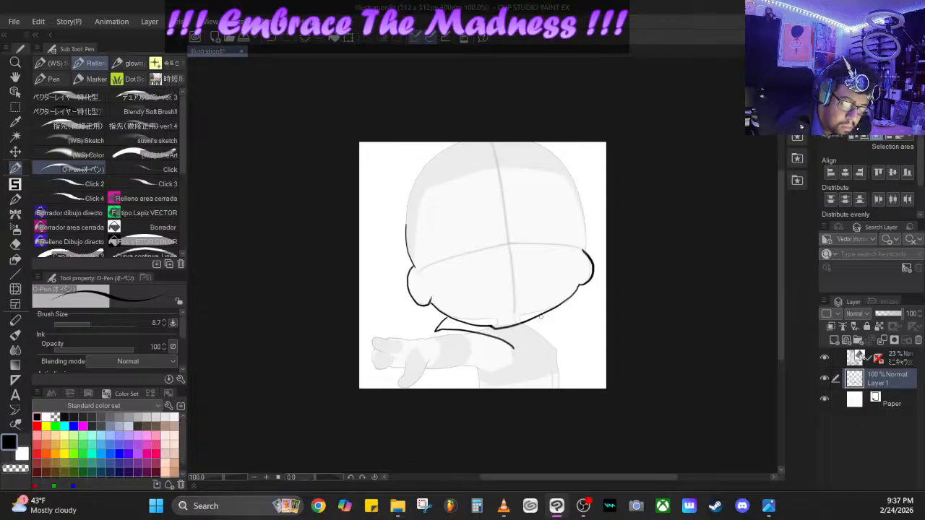
mouse_move(549, 311)
left_mouse_down()
mouse_move(582, 330)
mouse_move(535, 342)
mouse_move(530, 331)
mouse_move(530, 346)
mouse_move(501, 331)
mouse_move(529, 354)
left_mouse_up()
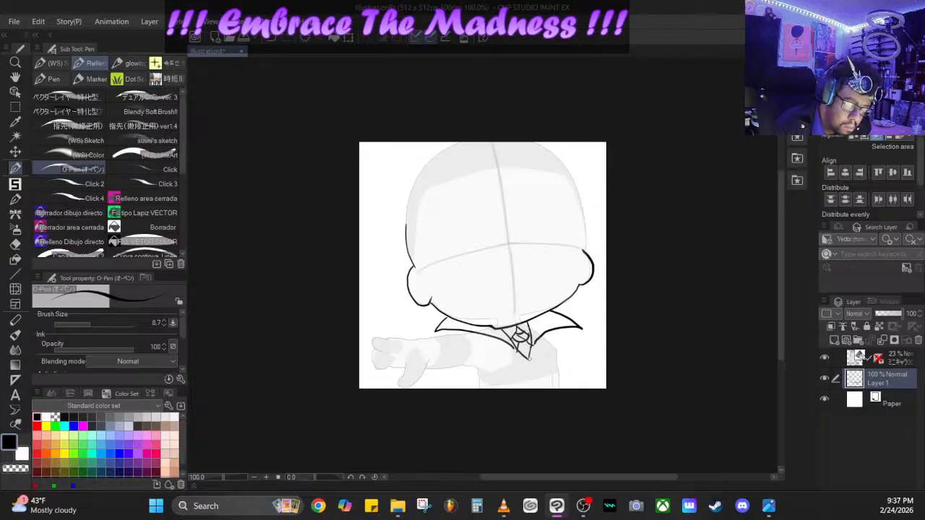
mouse_move(532, 368)
left_mouse_down()
mouse_move(533, 391)
mouse_move(558, 357)
mouse_move(557, 388)
mouse_move(548, 369)
mouse_move(545, 392)
left_mouse_up()
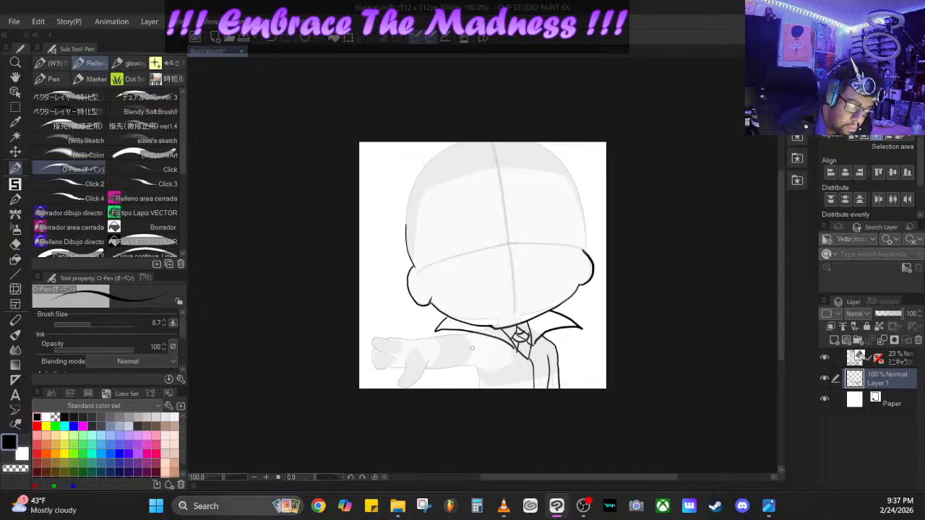
- Ink the side of the jacket, the outstretched sleeve with its cuff, and the hand's fingers and thumb over the reference
mouse_move(470, 368)
left_mouse_down()
mouse_move(488, 370)
mouse_move(479, 378)
left_mouse_up()
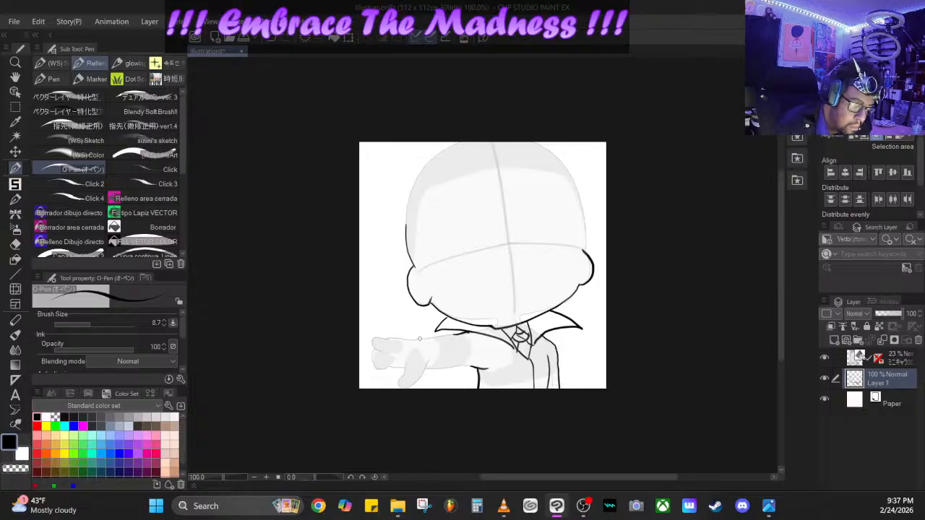
left_click_drag(426, 338, 468, 333)
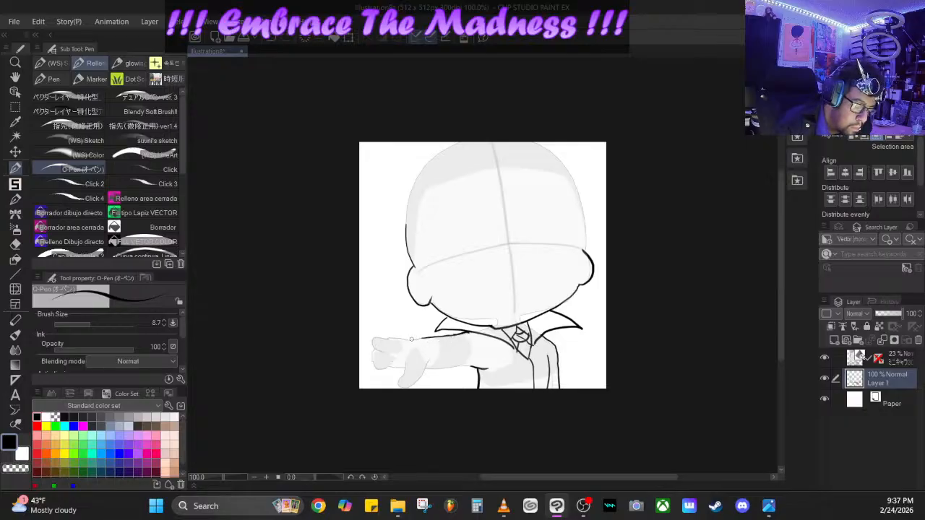
mouse_move(410, 340)
left_mouse_down()
mouse_move(420, 346)
mouse_move(424, 389)
mouse_move(466, 357)
mouse_move(476, 366)
left_mouse_up()
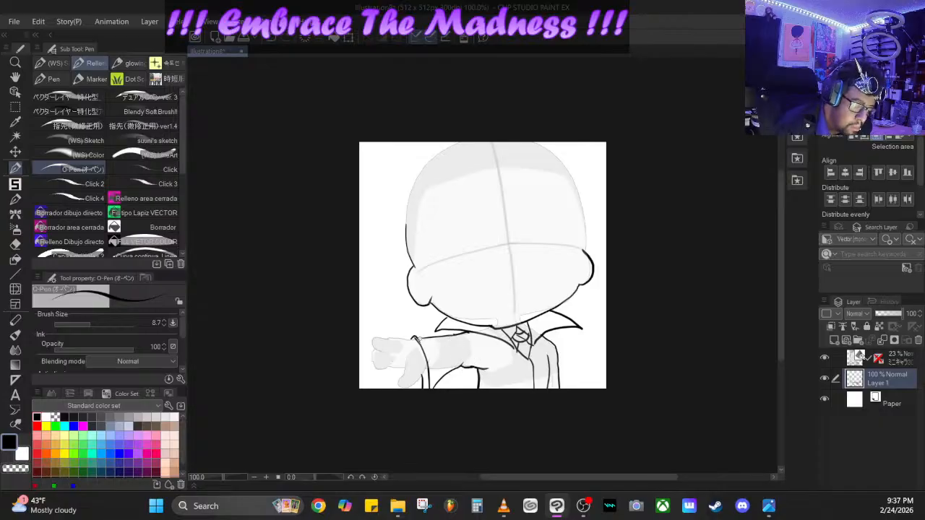
mouse_move(416, 332)
left_mouse_down()
mouse_move(369, 339)
mouse_move(379, 372)
mouse_move(387, 368)
mouse_move(370, 349)
mouse_move(378, 361)
mouse_move(395, 339)
mouse_move(411, 343)
mouse_move(393, 366)
mouse_move(406, 363)
mouse_move(403, 389)
mouse_move(425, 366)
left_mouse_up()
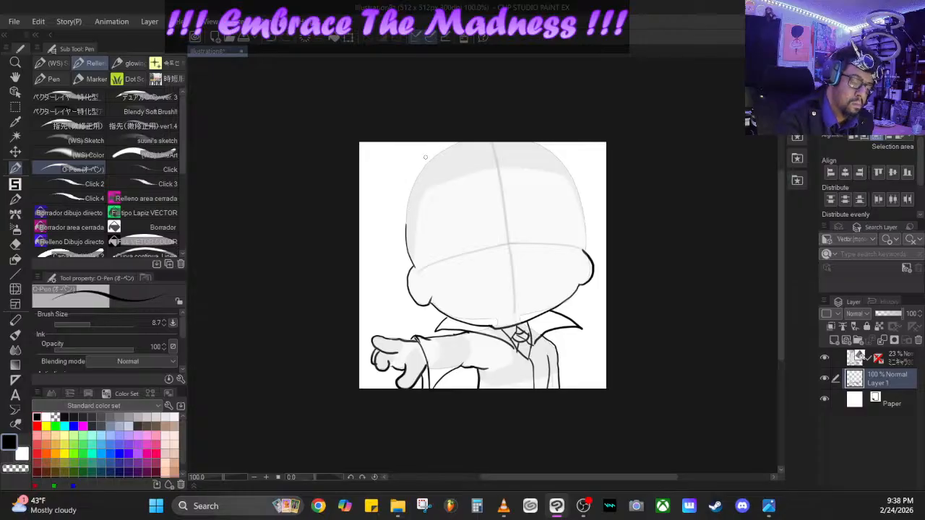
left_click_drag(407, 224, 430, 192)
mouse_move(407, 224)
left_mouse_down()
mouse_move(422, 182)
mouse_move(426, 194)
mouse_move(423, 177)
mouse_move(438, 186)
mouse_move(425, 177)
mouse_move(426, 155)
mouse_move(485, 144)
mouse_move(490, 174)
mouse_move(432, 194)
left_mouse_up()
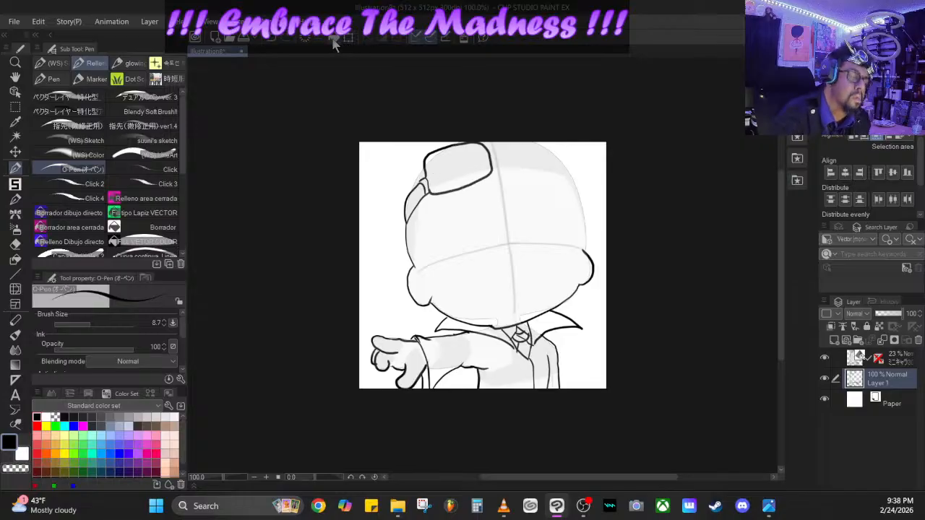
left_click(269, 40)
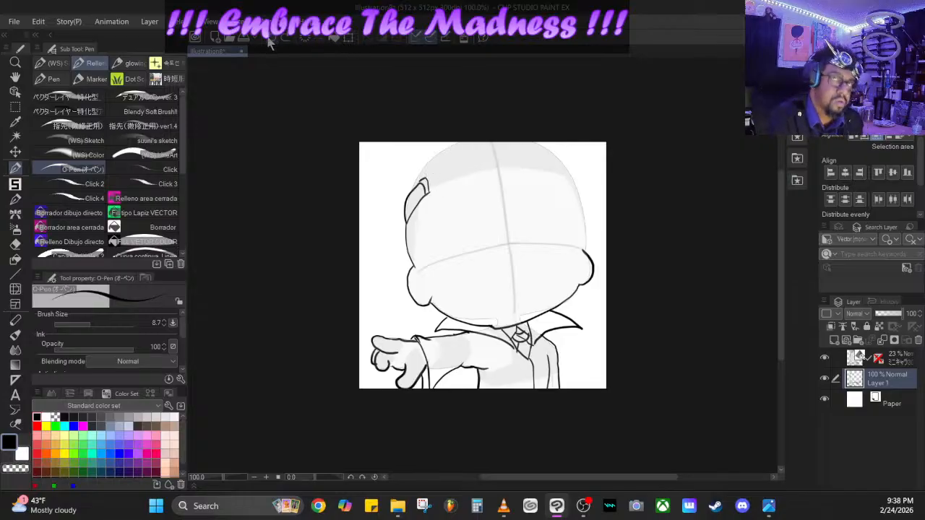
mouse_move(429, 188)
left_mouse_down()
mouse_move(429, 164)
mouse_move(469, 159)
mouse_move(487, 168)
mouse_move(489, 185)
mouse_move(478, 189)
mouse_move(429, 192)
left_mouse_up()
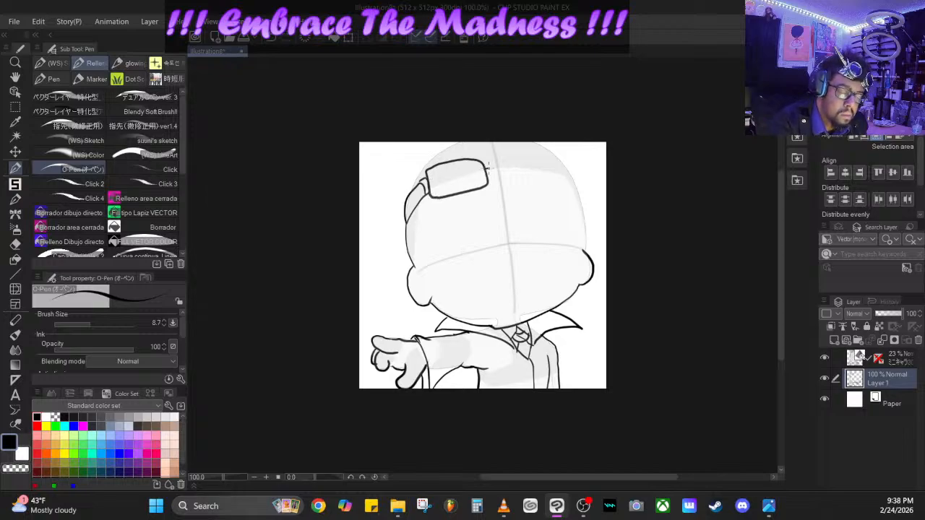
left_click_drag(487, 170, 498, 167)
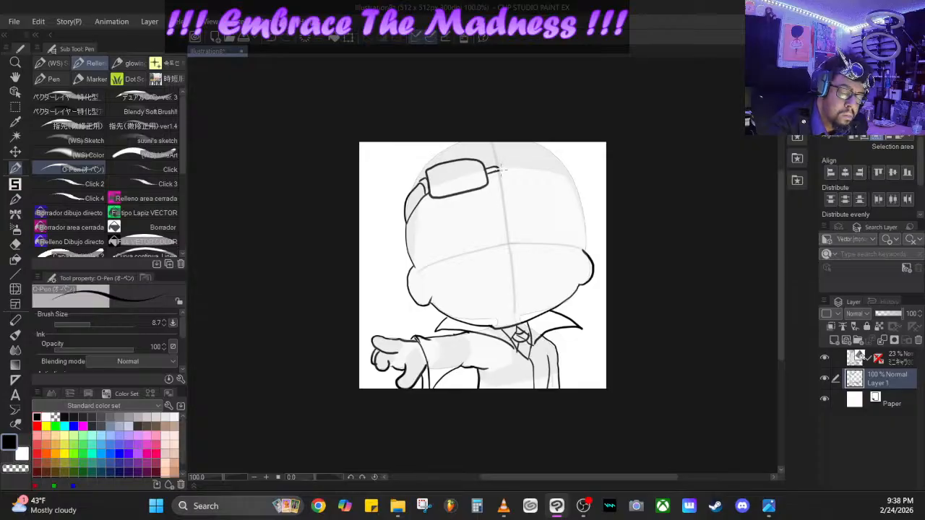
mouse_move(506, 156)
left_mouse_down()
mouse_move(542, 155)
mouse_move(556, 165)
mouse_move(554, 180)
left_mouse_up()
left_click(271, 39)
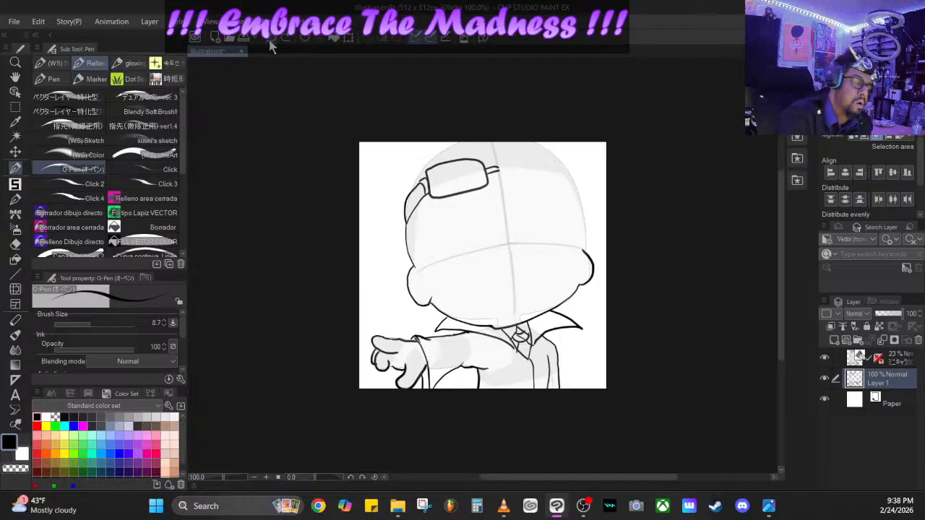
left_click(272, 39)
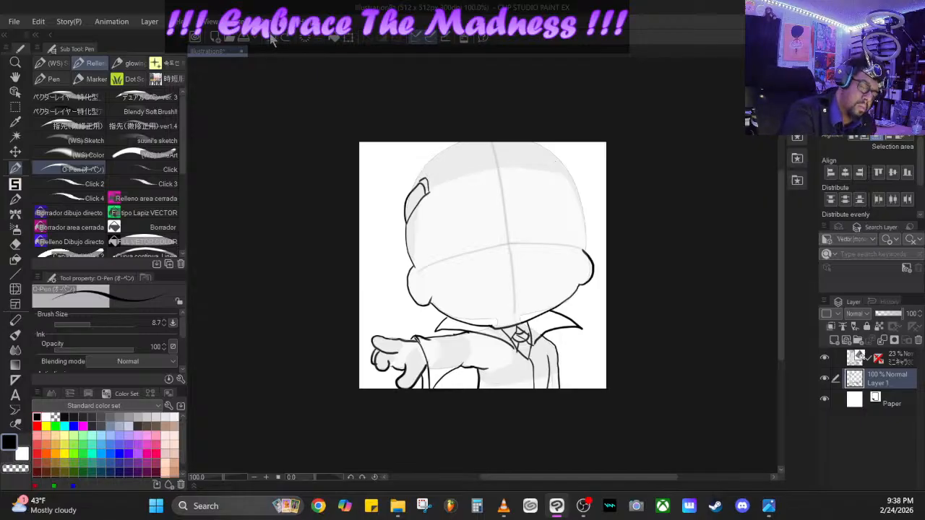
left_click(271, 39)
left_click(273, 39)
left_click(273, 39)
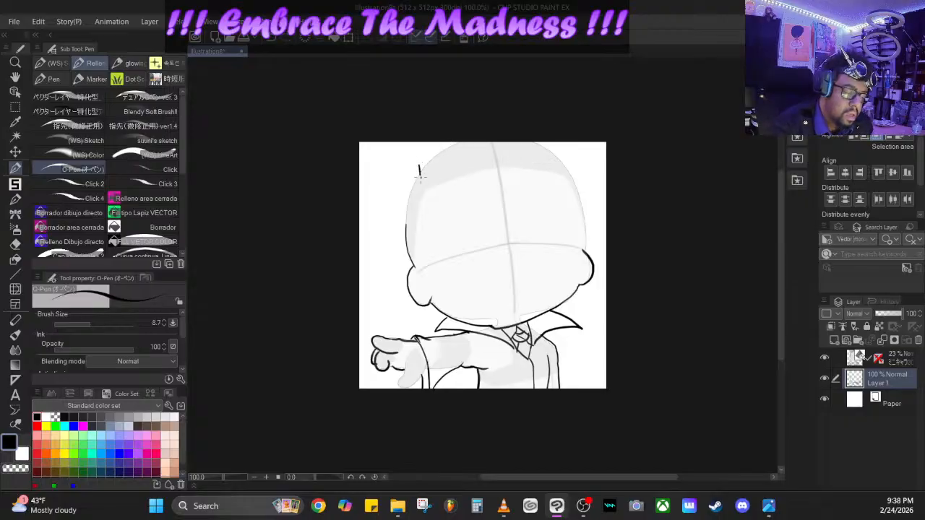
- Draw glasses resting on the forehead, with two rounded rectangular lenses, a bridge and one arm running down to the ear
mouse_move(421, 175)
left_mouse_down()
mouse_move(424, 194)
mouse_move(495, 183)
mouse_move(485, 145)
mouse_move(460, 141)
mouse_move(429, 147)
mouse_move(418, 169)
mouse_move(423, 150)
mouse_move(496, 132)
left_mouse_up()
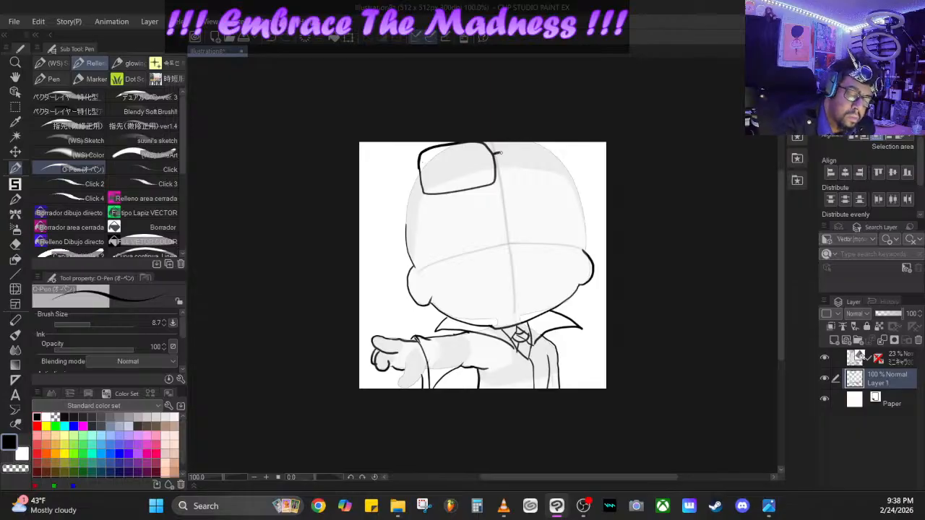
mouse_move(496, 161)
left_mouse_down()
mouse_move(553, 148)
mouse_move(566, 176)
mouse_move(526, 174)
mouse_move(557, 177)
mouse_move(571, 166)
mouse_move(598, 219)
left_mouse_up()
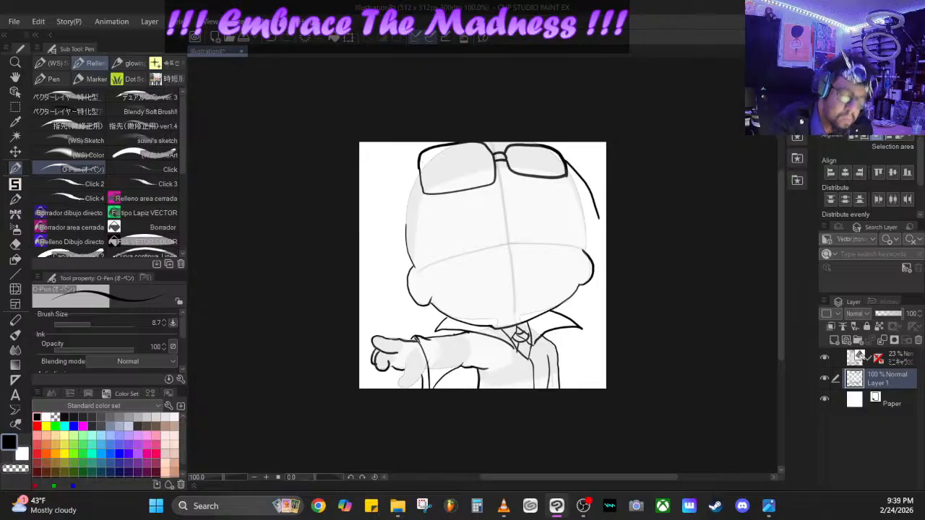
left_click(271, 35)
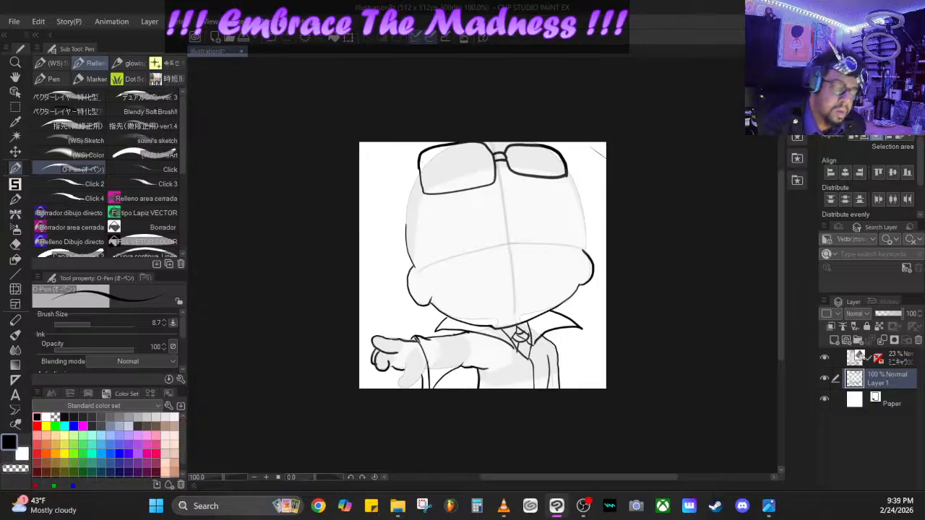
left_click(275, 42)
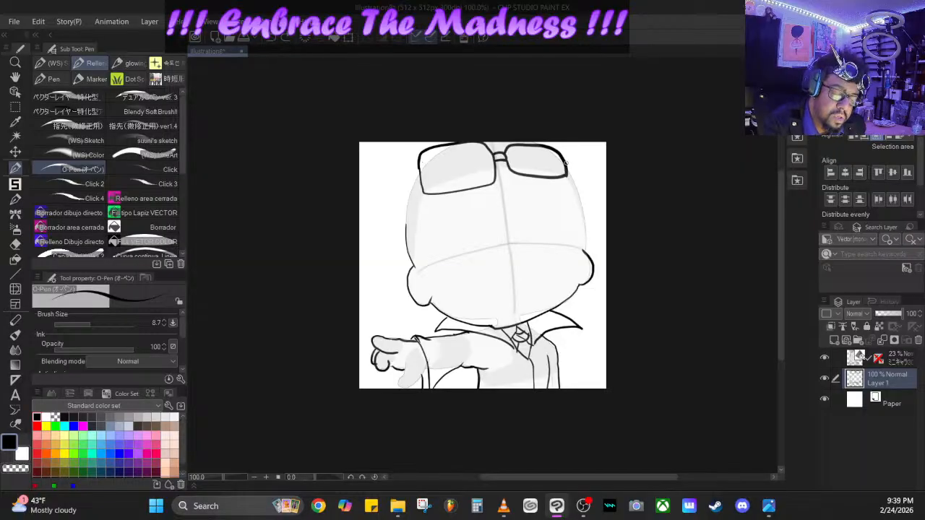
mouse_move(570, 174)
left_mouse_down()
mouse_move(585, 252)
mouse_move(567, 177)
mouse_move(560, 185)
mouse_move(581, 247)
left_mouse_up()
- Draw the jagged hairline and the rough hair edges out to both canvas sides, and add the glasses' second arm
mouse_move(559, 183)
left_mouse_down()
mouse_move(493, 177)
mouse_move(480, 190)
mouse_move(419, 195)
mouse_move(425, 276)
mouse_move(406, 245)
mouse_move(407, 275)
mouse_move(354, 246)
left_mouse_up()
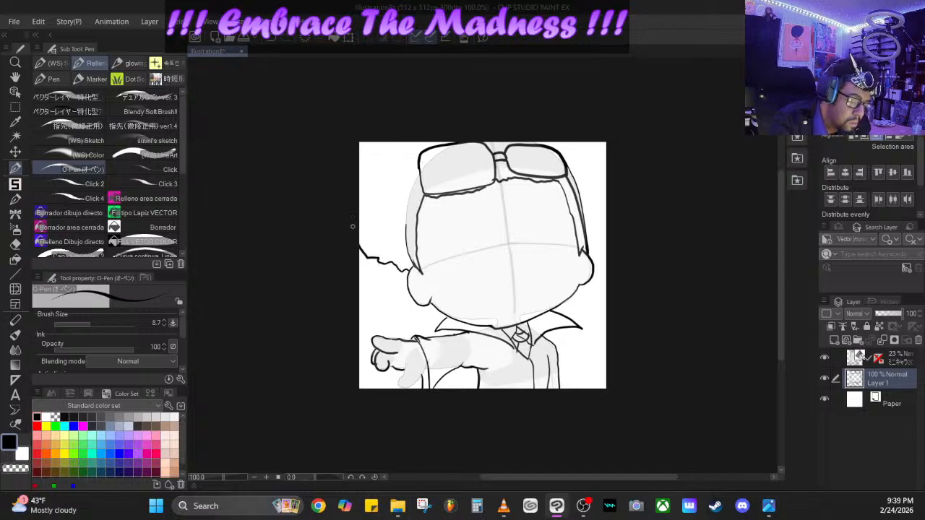
left_click_drag(591, 255, 607, 222)
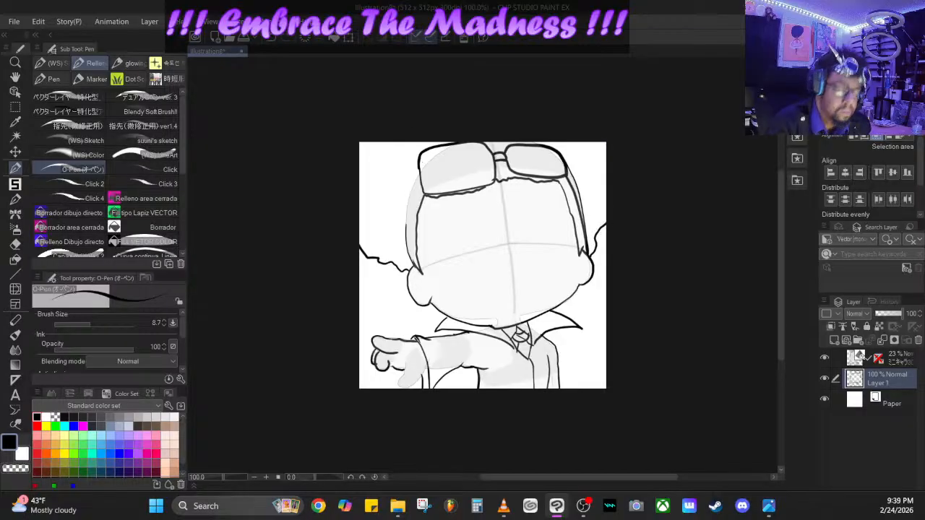
left_click(279, 42)
left_click(276, 42)
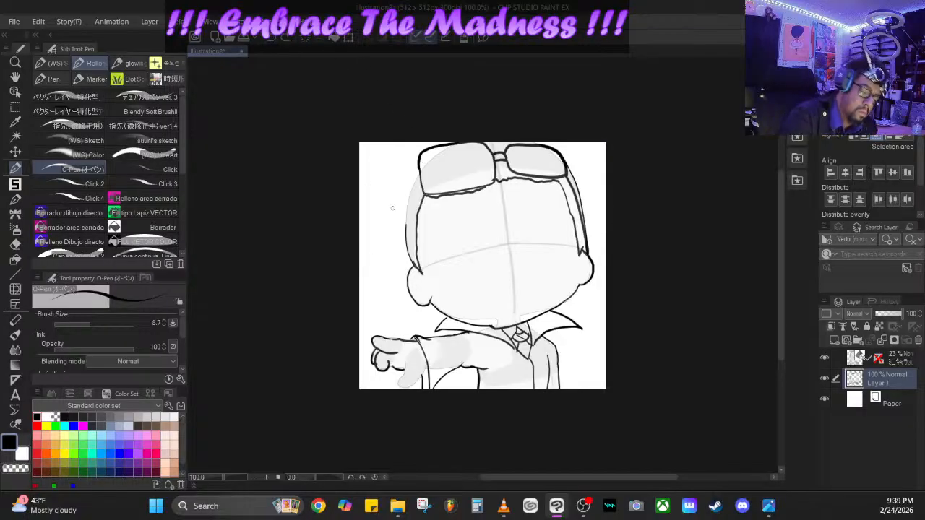
mouse_move(419, 160)
left_mouse_down()
mouse_move(401, 243)
mouse_move(415, 272)
mouse_move(407, 212)
mouse_move(414, 176)
left_mouse_up()
left_click_drag(409, 265, 360, 252)
left_click_drag(587, 254, 607, 231)
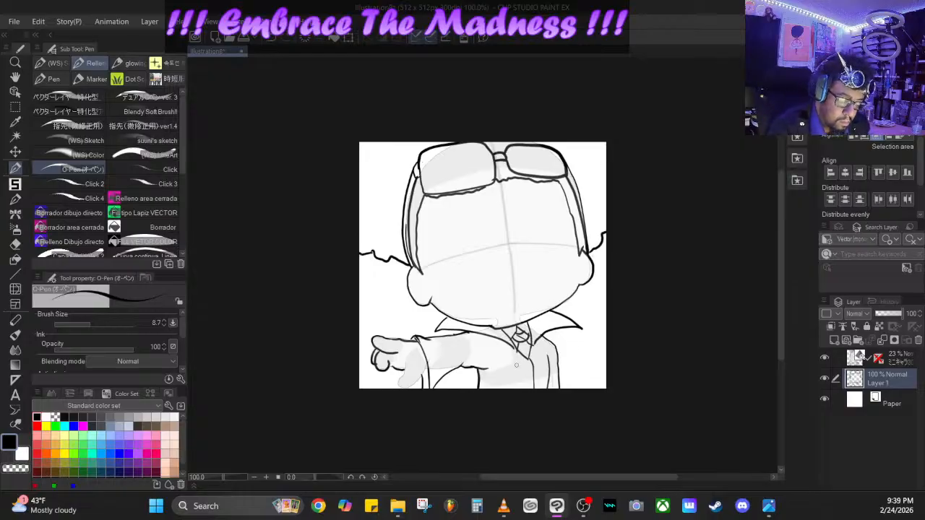
- Redraw the thumb of the outstretched hand and add the detail lines across the hand and wrist
mouse_move(407, 359)
left_mouse_down()
mouse_move(399, 388)
mouse_move(427, 368)
left_mouse_up()
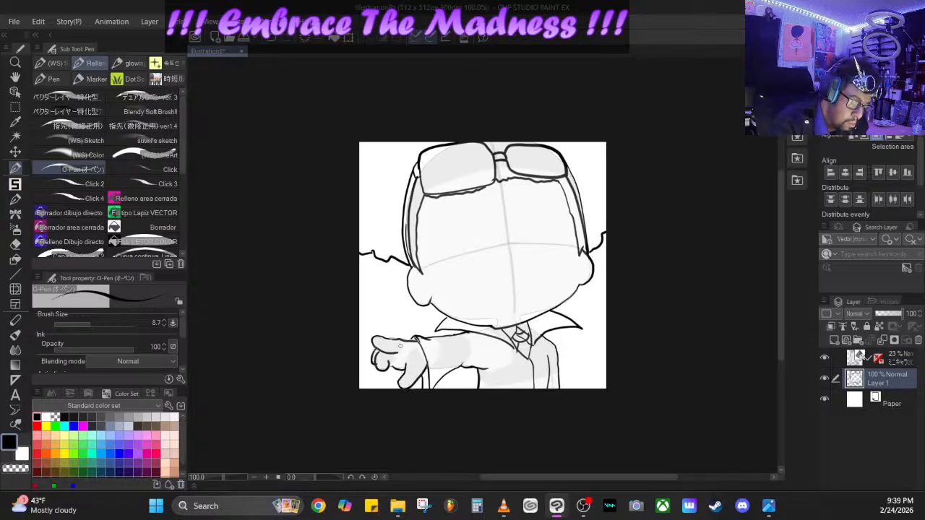
mouse_move(396, 338)
left_mouse_down()
mouse_move(402, 365)
mouse_move(396, 354)
mouse_move(417, 376)
left_mouse_up()
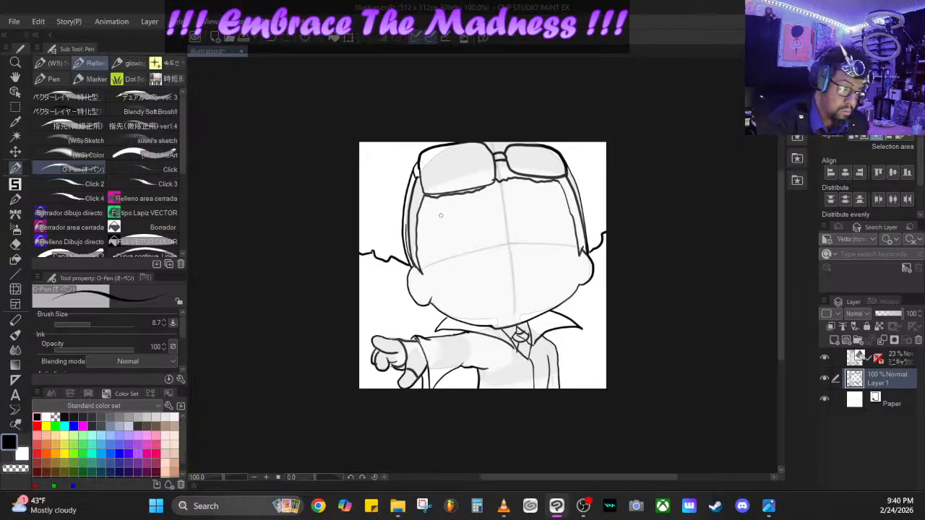
- Draw thin eyebrows and curved upper eyelids, plus short marks for the lower lids and the mouth
left_click_drag(433, 210, 455, 206)
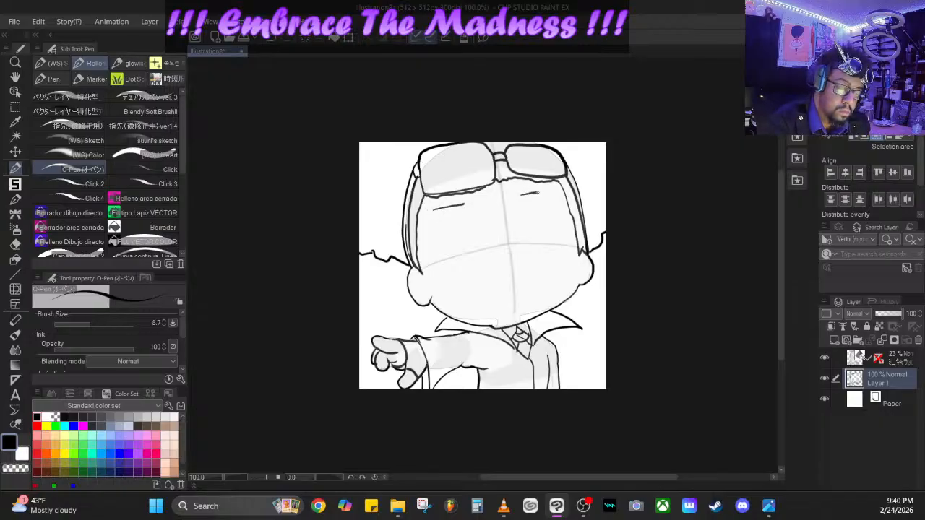
left_click_drag(539, 192, 547, 193)
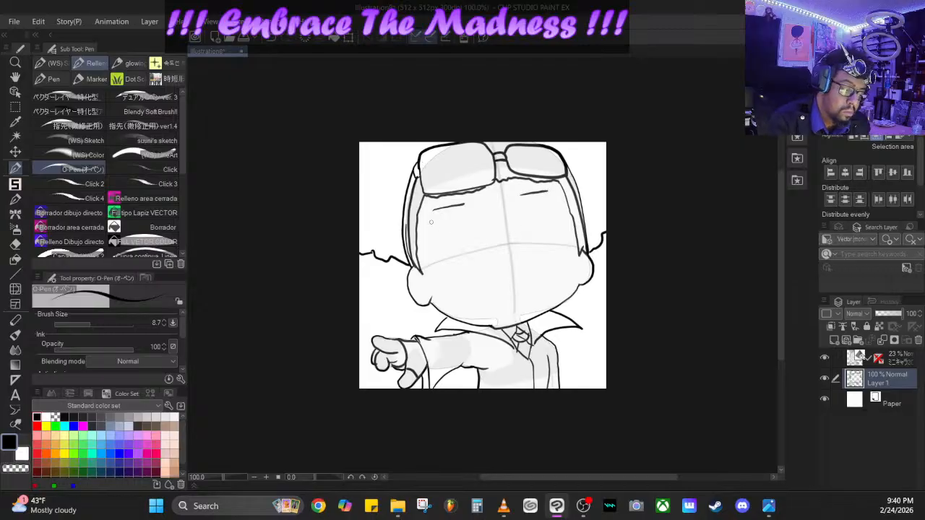
mouse_move(431, 222)
left_mouse_down()
mouse_move(468, 211)
mouse_move(436, 218)
mouse_move(459, 211)
left_mouse_up()
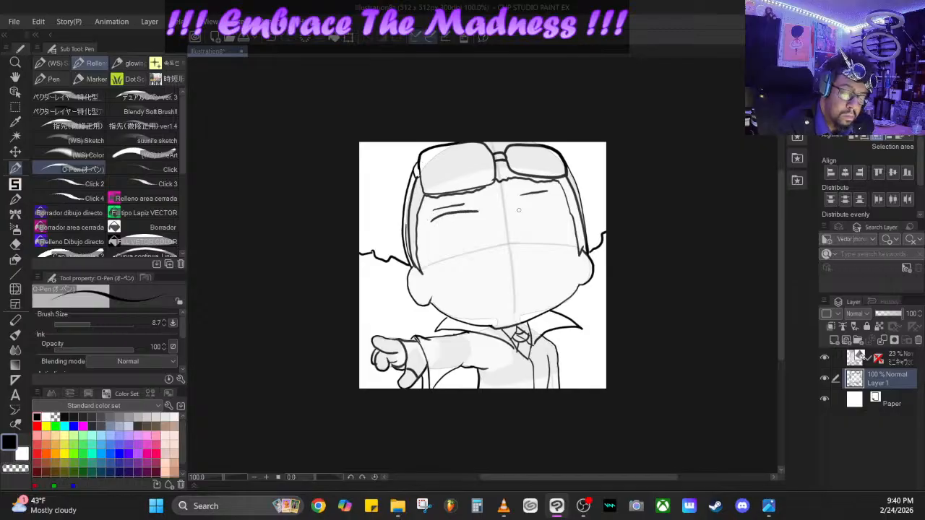
left_click_drag(513, 209, 559, 202)
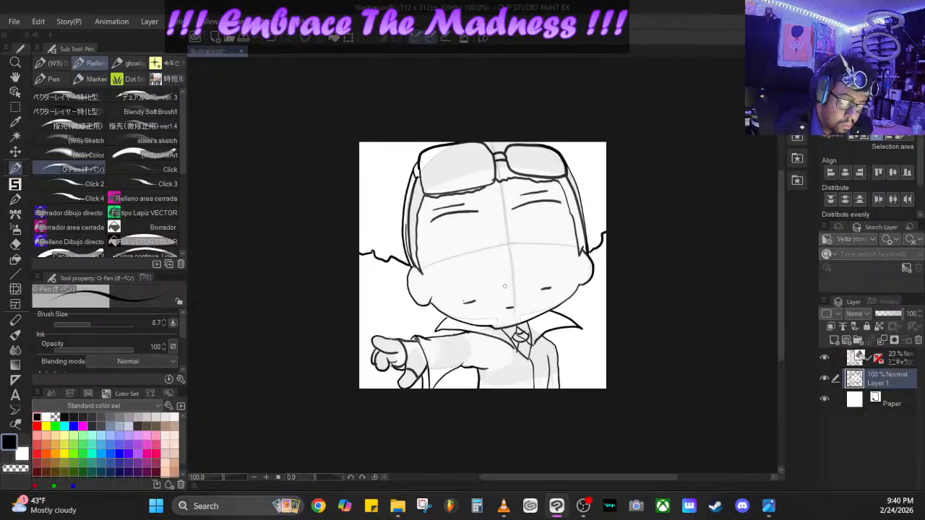
left_click_drag(505, 287, 504, 293)
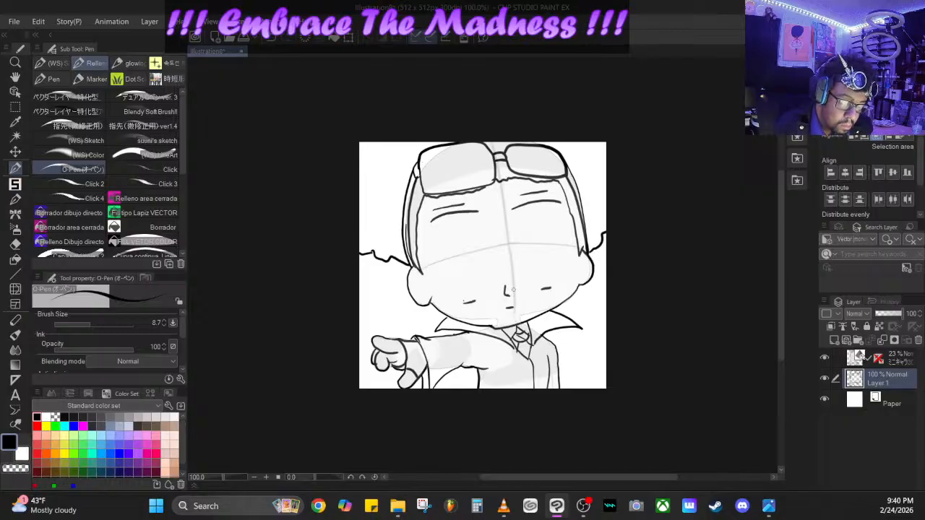
left_click(275, 38)
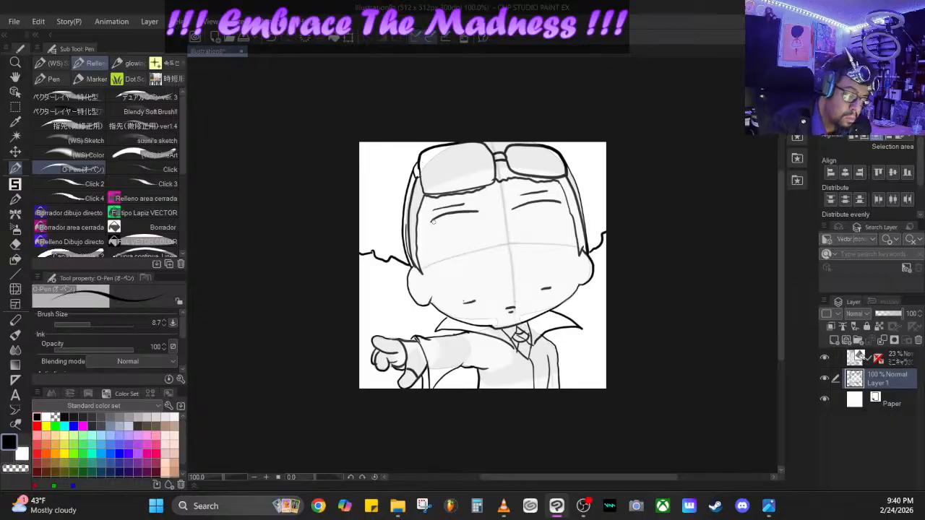
- Join the upper and lower lids of both eyes with side lines to form tall outlines tapering toward the chin
left_click_drag(432, 217, 455, 290)
mouse_move(460, 295)
left_mouse_down()
mouse_move(463, 304)
mouse_move(482, 279)
mouse_move(476, 212)
mouse_move(519, 238)
mouse_move(542, 289)
mouse_move(551, 282)
mouse_move(559, 201)
left_mouse_up()
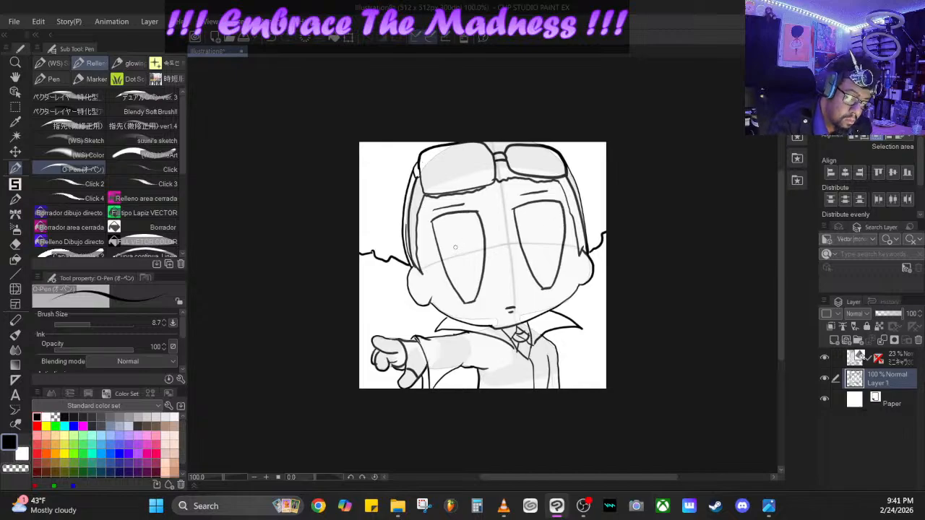
mouse_move(452, 237)
left_mouse_down()
mouse_move(466, 271)
mouse_move(466, 243)
mouse_move(452, 239)
left_mouse_up()
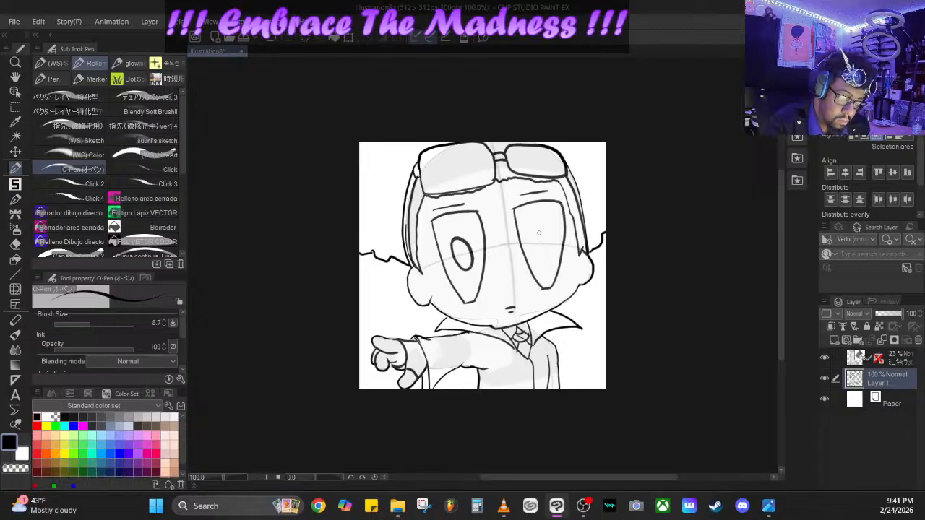
mouse_move(536, 228)
left_mouse_down()
mouse_move(531, 242)
mouse_move(546, 264)
mouse_move(548, 245)
mouse_move(532, 227)
left_mouse_up()
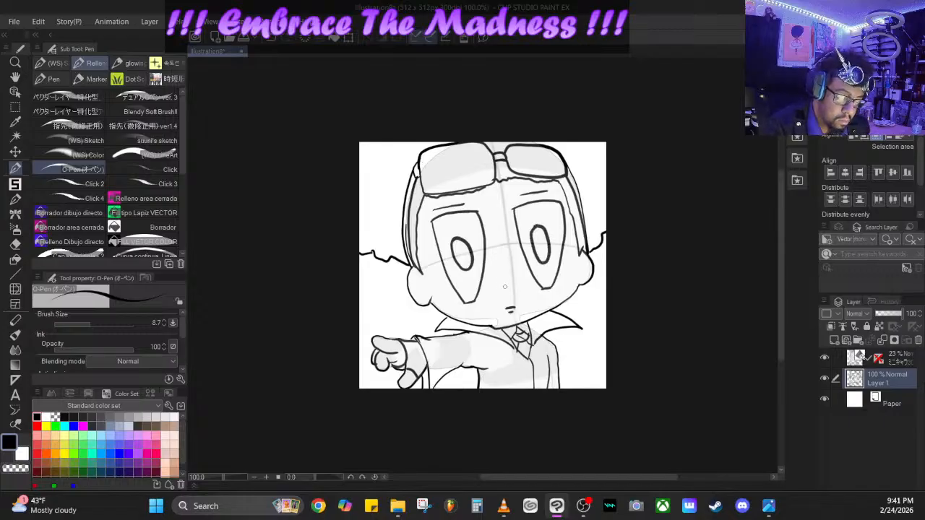
left_click_drag(506, 285, 505, 291)
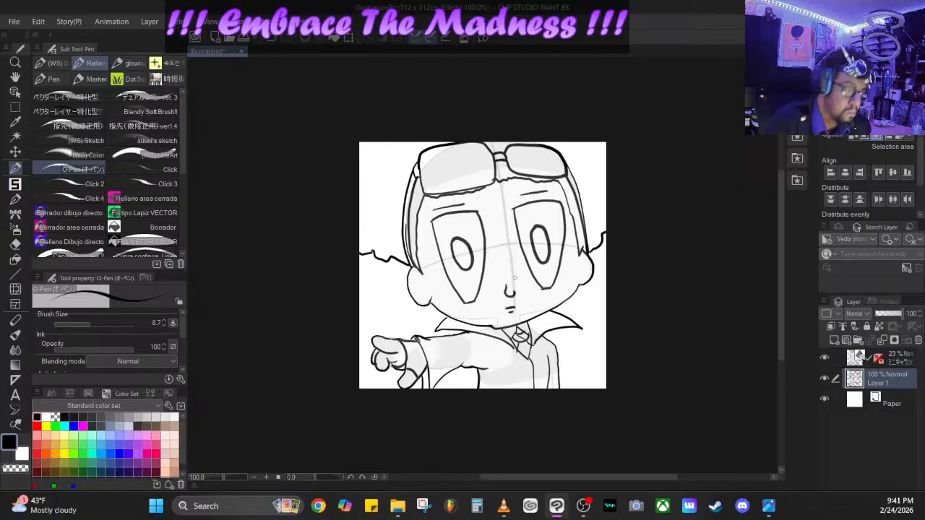
left_click(276, 36)
left_click(275, 36)
left_click(276, 36)
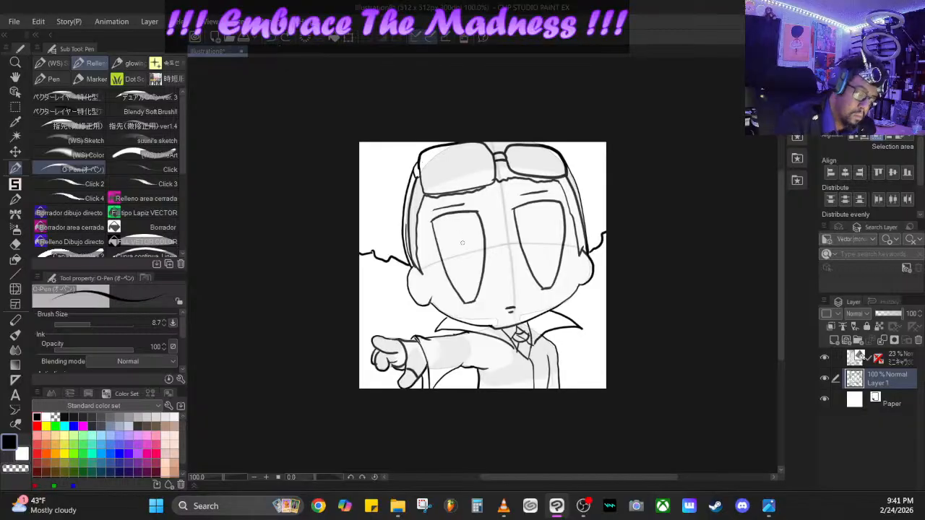
- Draw a tall, narrow oval pupil in each eye, a small hooked nose above the mouth and a short brow crease
mouse_move(447, 235)
left_mouse_down()
mouse_move(455, 228)
mouse_move(468, 239)
mouse_move(463, 283)
mouse_move(450, 227)
left_mouse_up()
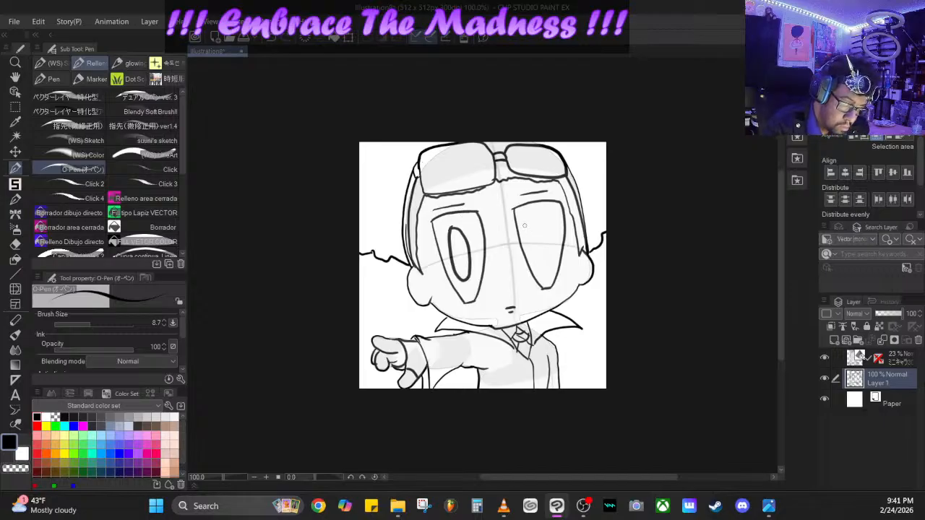
mouse_move(523, 230)
left_mouse_down()
mouse_move(535, 211)
mouse_move(544, 273)
mouse_move(533, 269)
mouse_move(525, 211)
left_mouse_up()
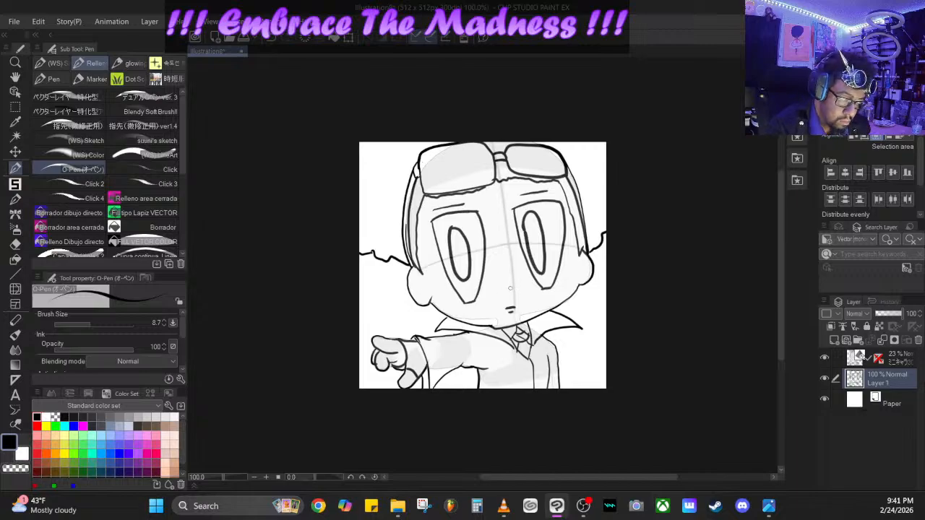
left_click_drag(504, 284, 504, 293)
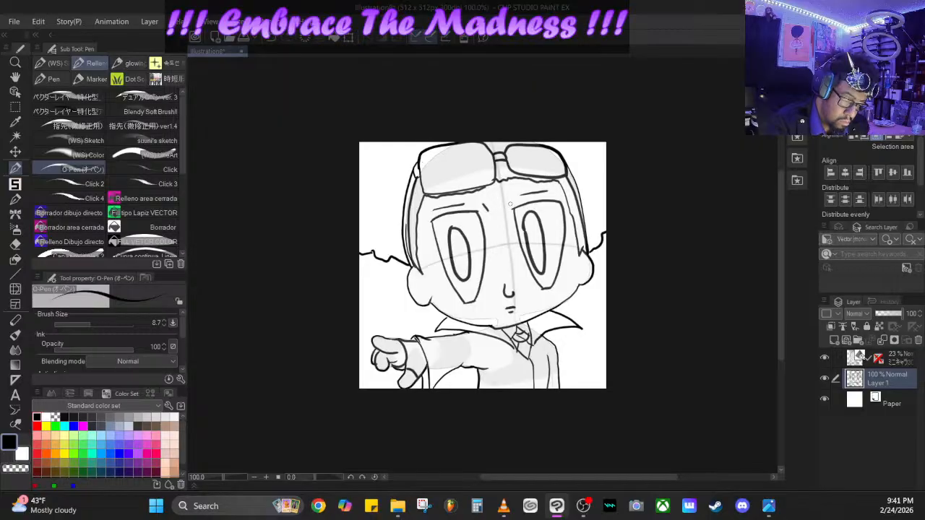
- Add frown lines between the eyebrows and draw a dark pointed goatee framing the mouth down to the collar
mouse_move(511, 205)
left_mouse_down()
mouse_move(494, 213)
mouse_move(507, 208)
mouse_move(506, 230)
left_mouse_up()
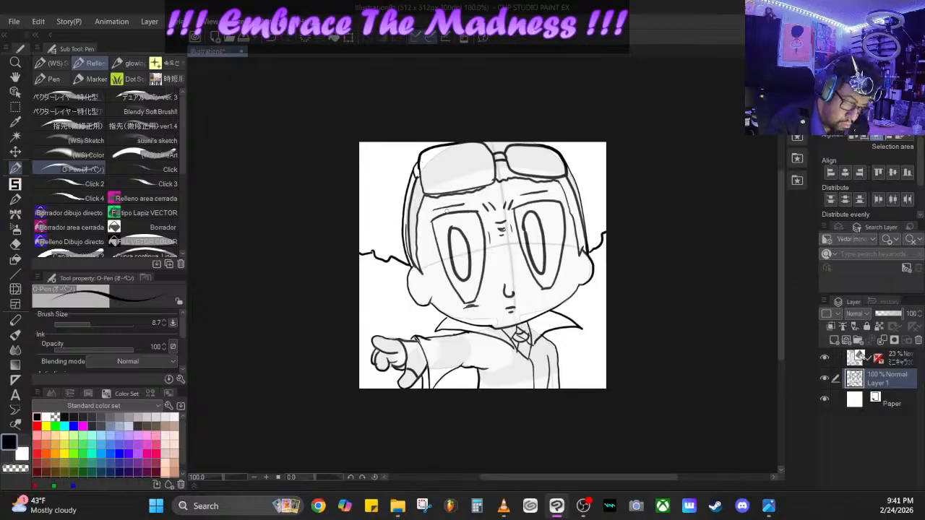
left_click_drag(438, 213, 470, 208)
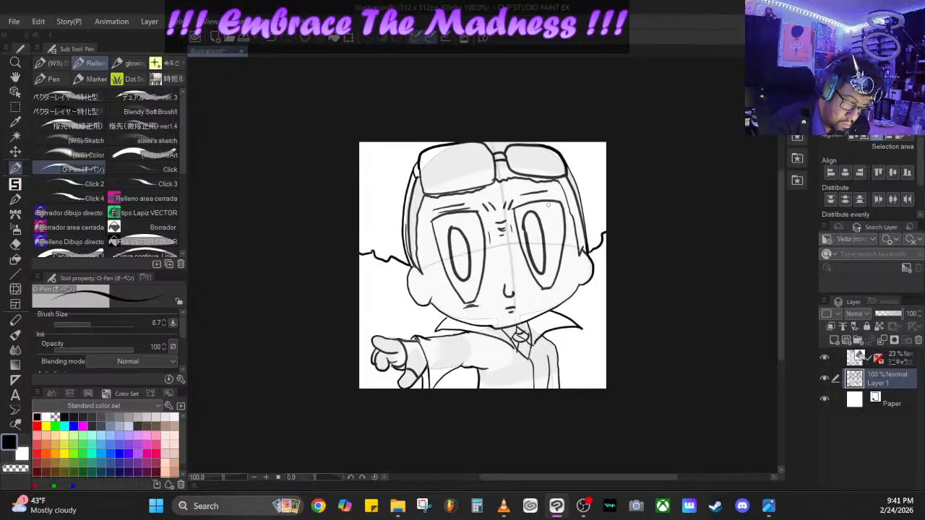
mouse_move(544, 291)
left_mouse_down()
mouse_move(517, 303)
mouse_move(528, 315)
mouse_move(497, 319)
mouse_move(521, 349)
mouse_move(530, 316)
mouse_move(518, 345)
mouse_move(511, 333)
left_mouse_up()
mouse_move(516, 321)
left_mouse_down()
mouse_move(505, 341)
mouse_move(499, 325)
left_mouse_up()
left_click_drag(502, 306, 513, 323)
mouse_move(510, 319)
left_mouse_down()
mouse_move(522, 324)
mouse_move(518, 313)
left_mouse_up()
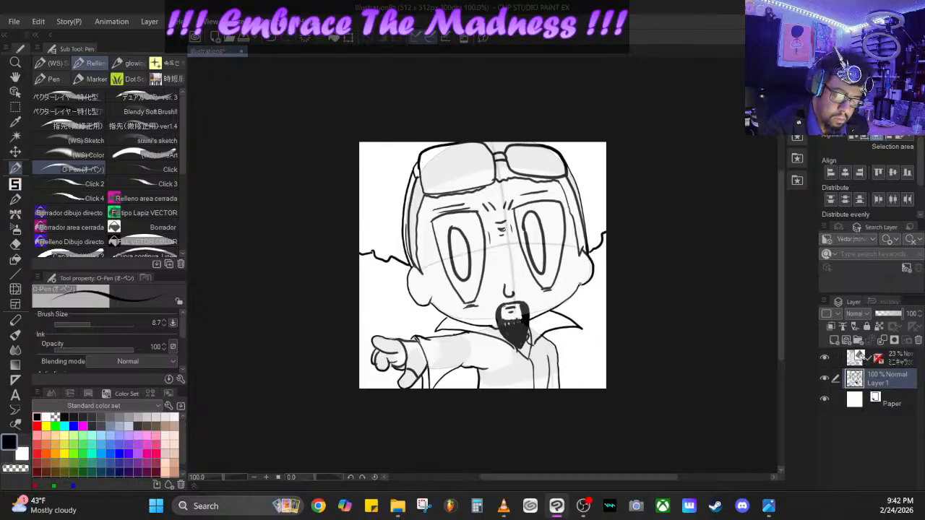
- Thicken the outline of the ear and strap on the viewer's right side of the head, and darken the goatee
mouse_move(576, 285)
left_mouse_down()
mouse_move(595, 271)
mouse_move(591, 253)
left_mouse_up()
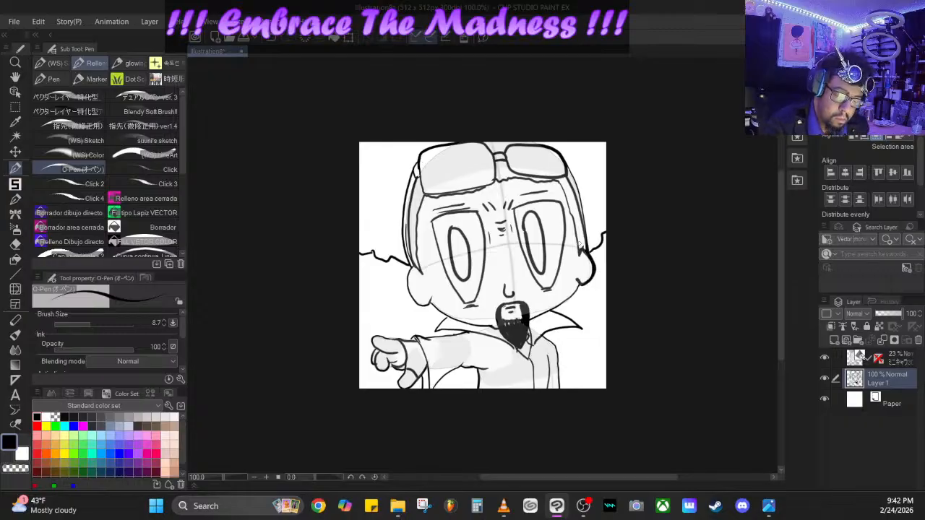
mouse_move(568, 170)
left_mouse_down()
mouse_move(590, 254)
mouse_move(569, 173)
left_mouse_up()
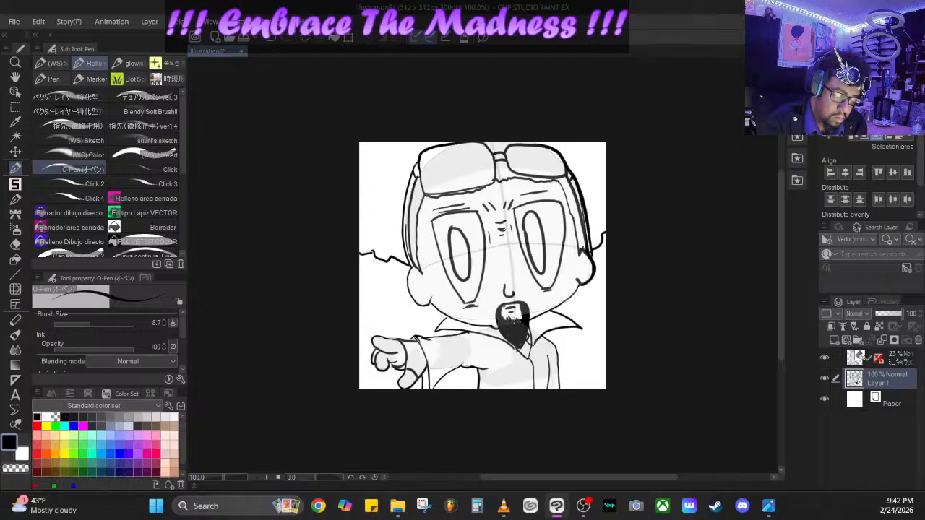
left_click_drag(513, 318, 517, 353)
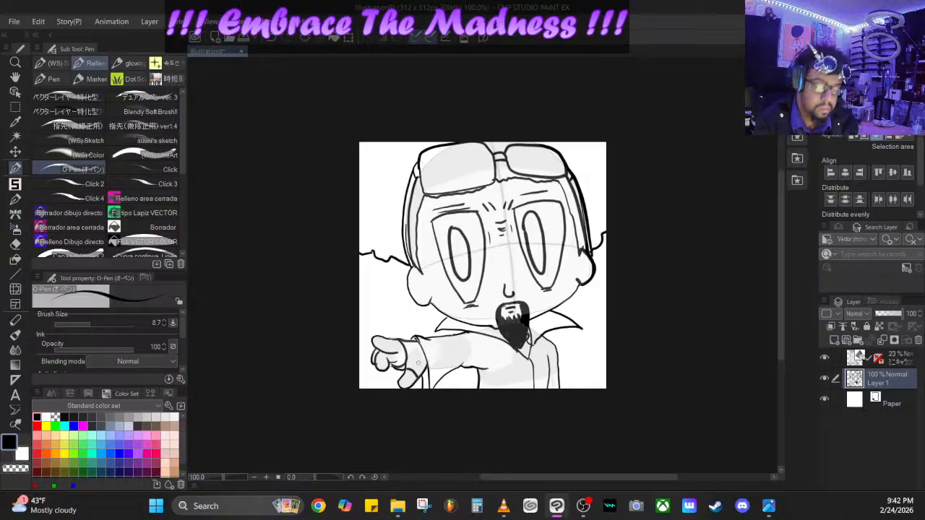
- Hide the 3D model layer and add a new layer above the sketch
left_click(826, 359)
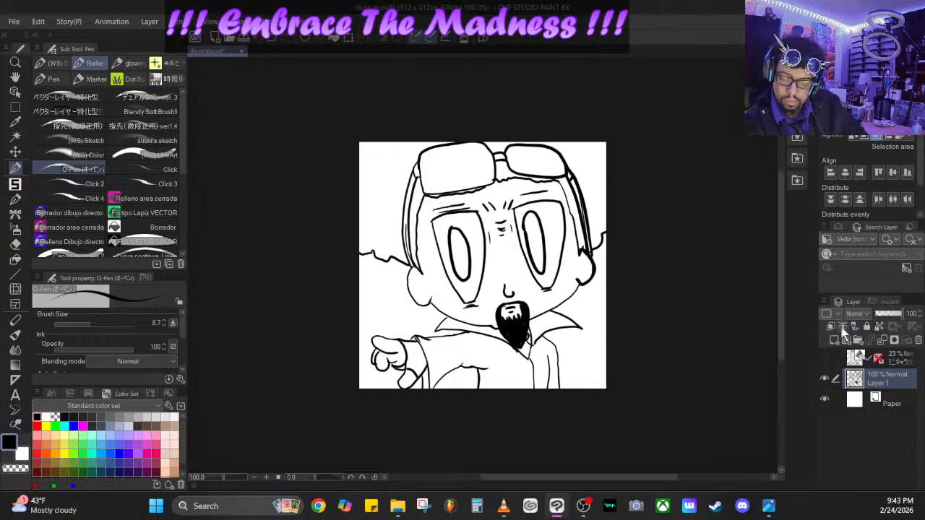
left_click(835, 340)
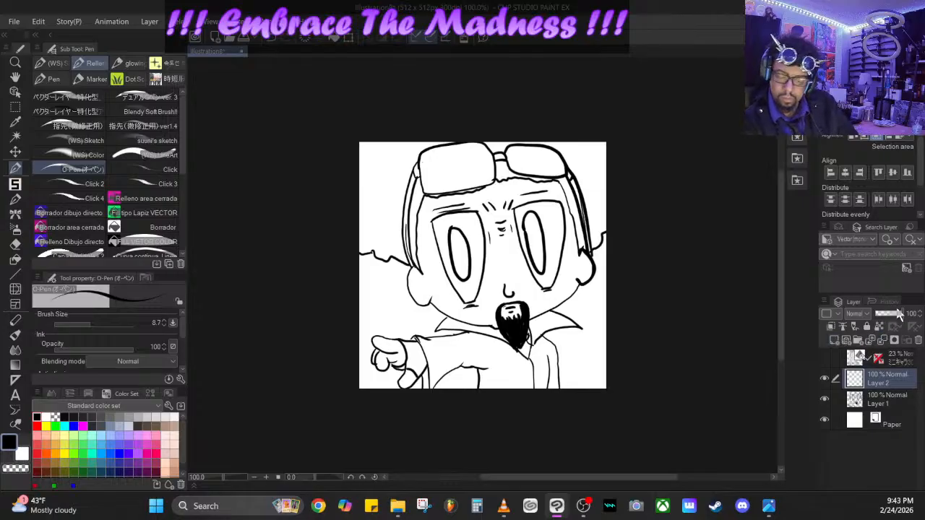
- Fade the sketch on Layer 1 to 9% opacity
left_click(892, 315)
key("ctrl+z")
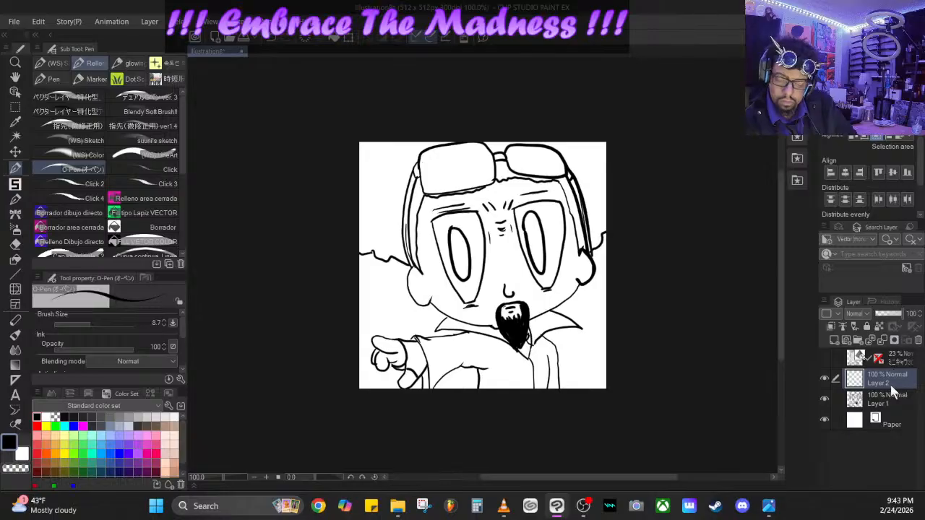
left_click(888, 405)
left_click_drag(899, 316, 878, 316)
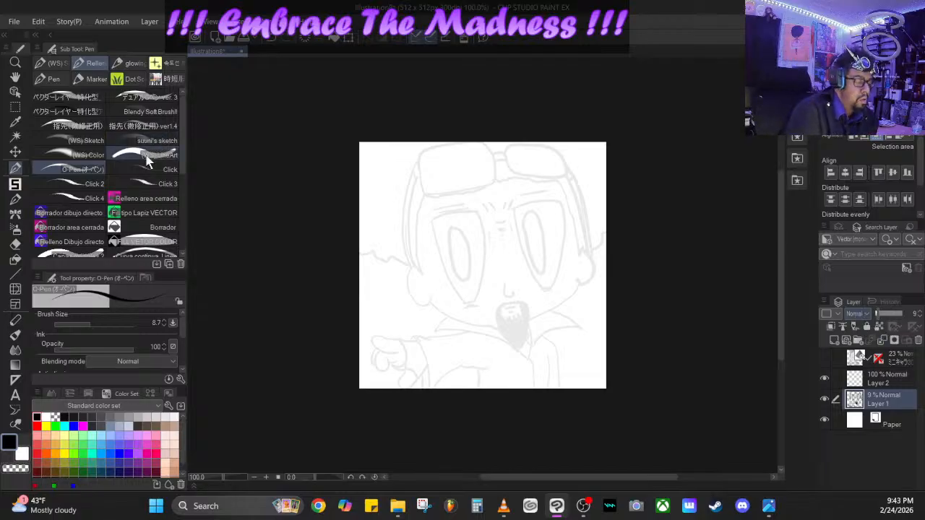
scroll(182, 149, "down", 1)
scroll(181, 148, "up", 1)
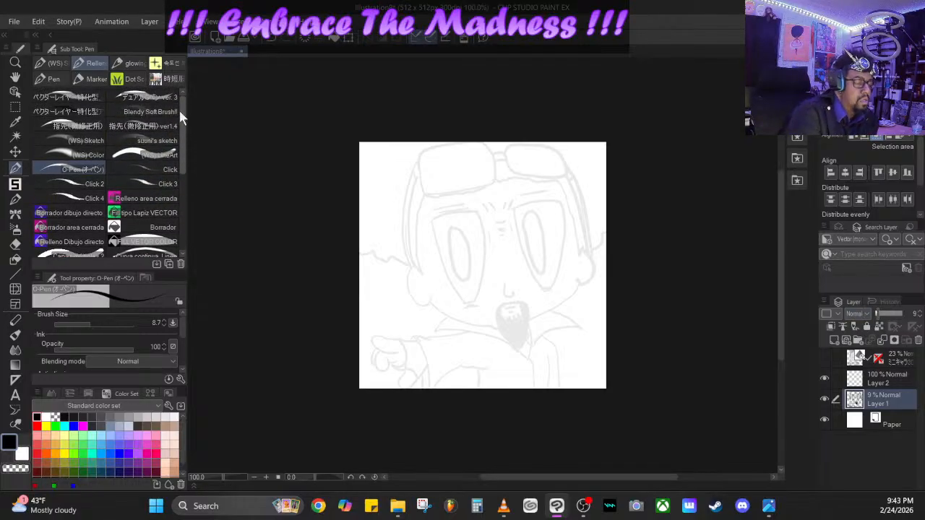
left_click(153, 98)
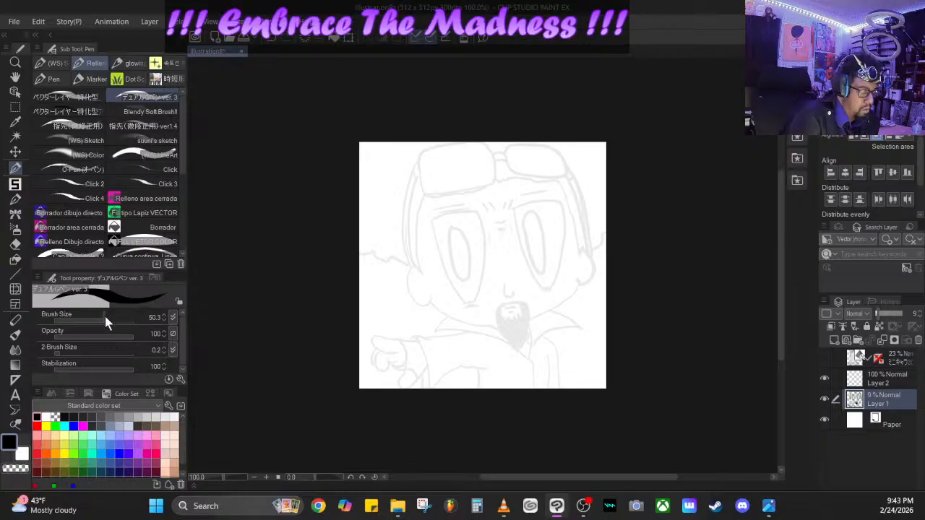
mouse_move(104, 318)
left_mouse_down()
mouse_move(87, 321)
mouse_move(90, 313)
left_mouse_up()
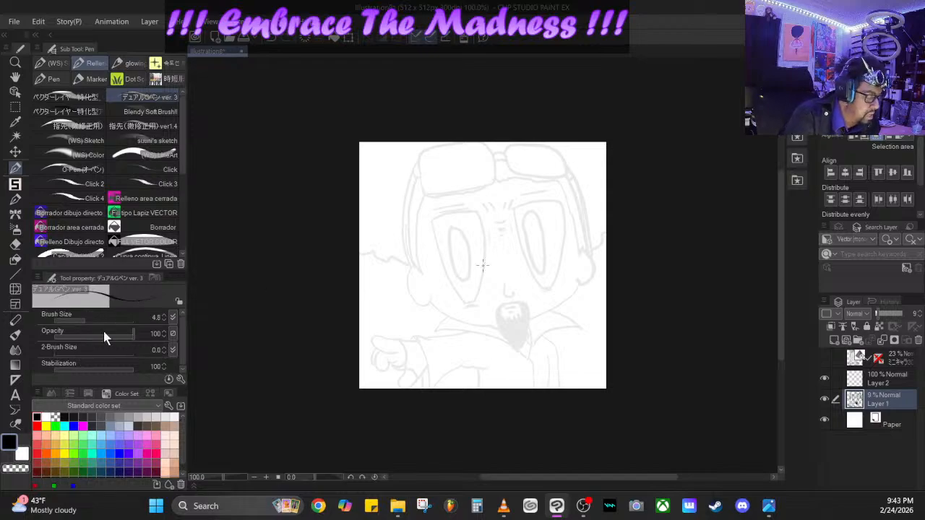
left_click_drag(94, 313, 85, 315)
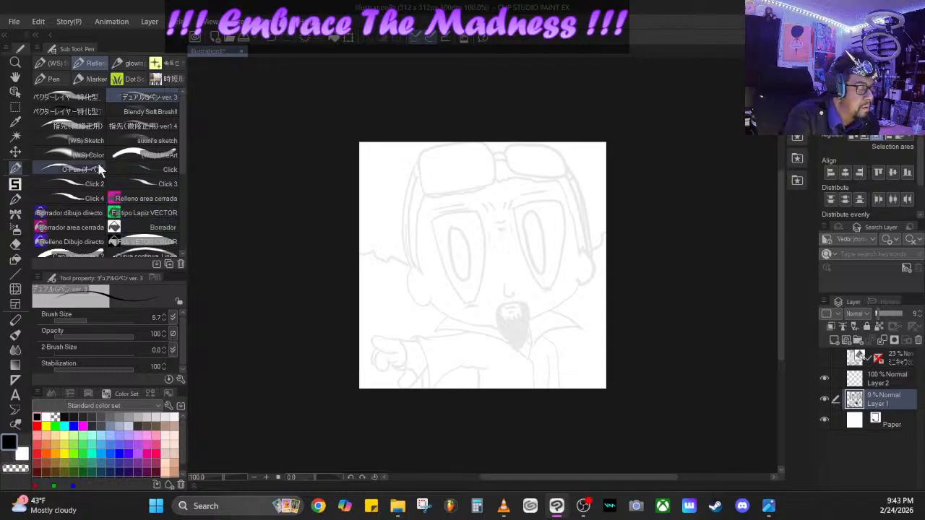
left_click(96, 142)
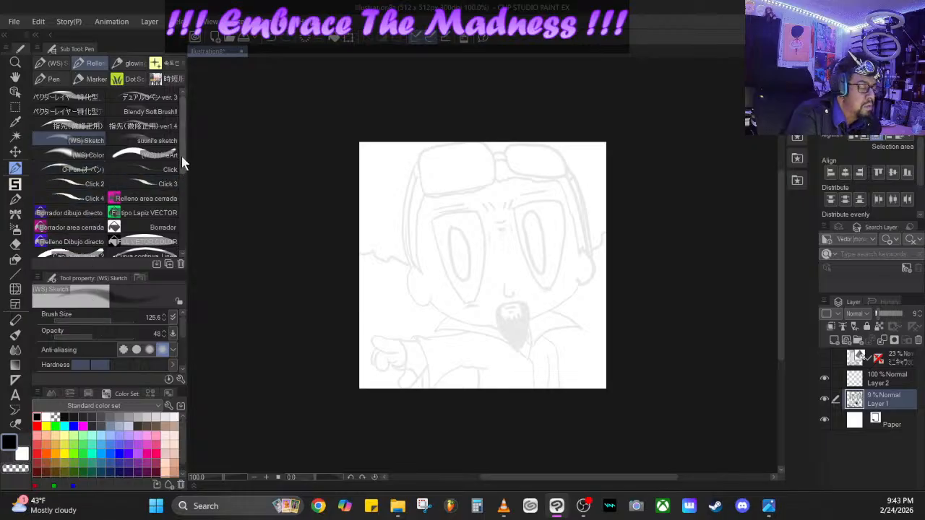
left_click_drag(182, 156, 186, 232)
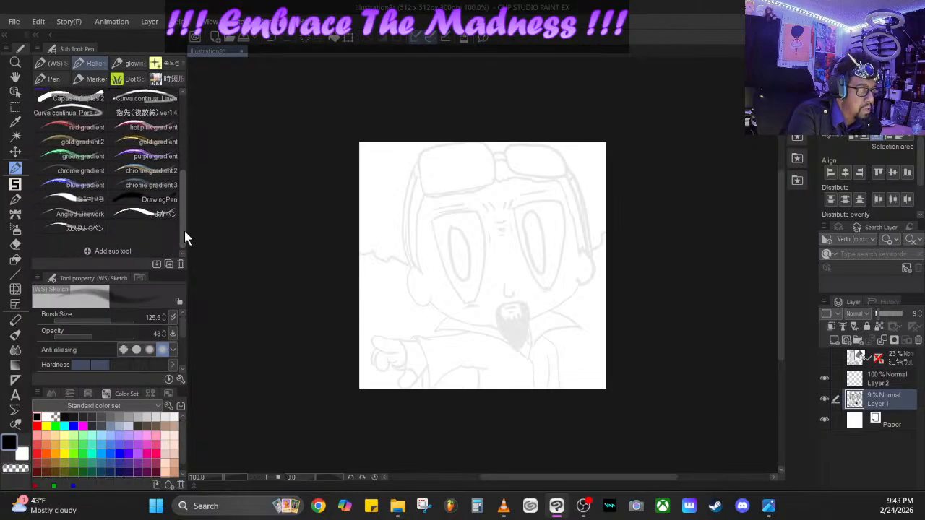
left_click(166, 202)
left_click_drag(99, 318, 87, 318)
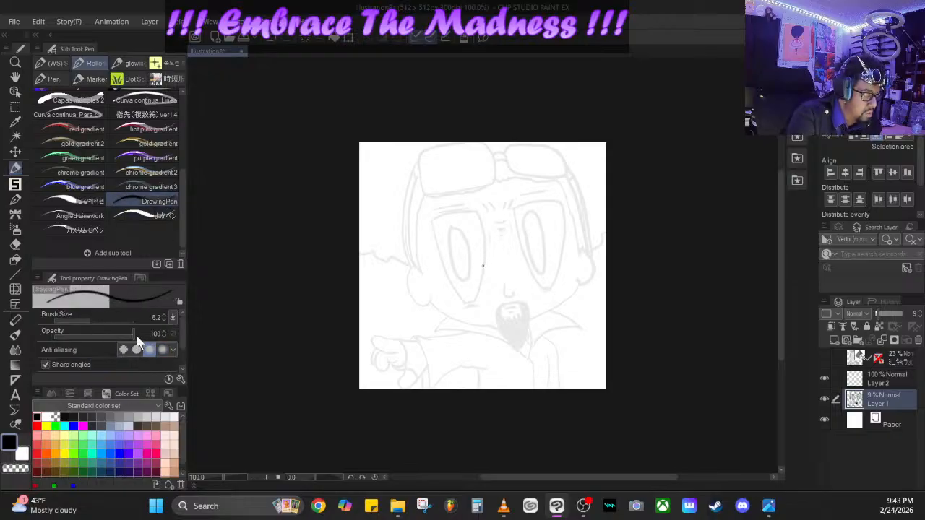
left_click(163, 318)
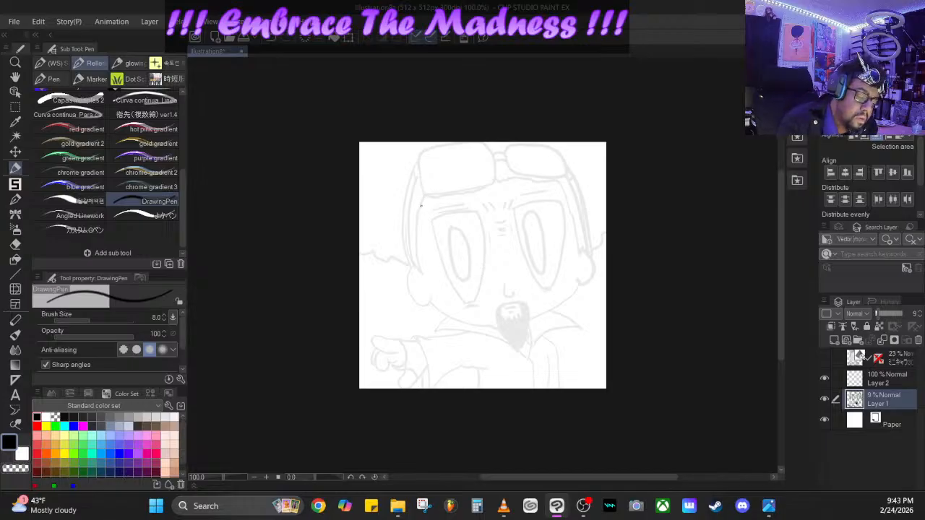
- Make Layer 2 the active layer and set its blending mode to Darken
left_click(878, 378)
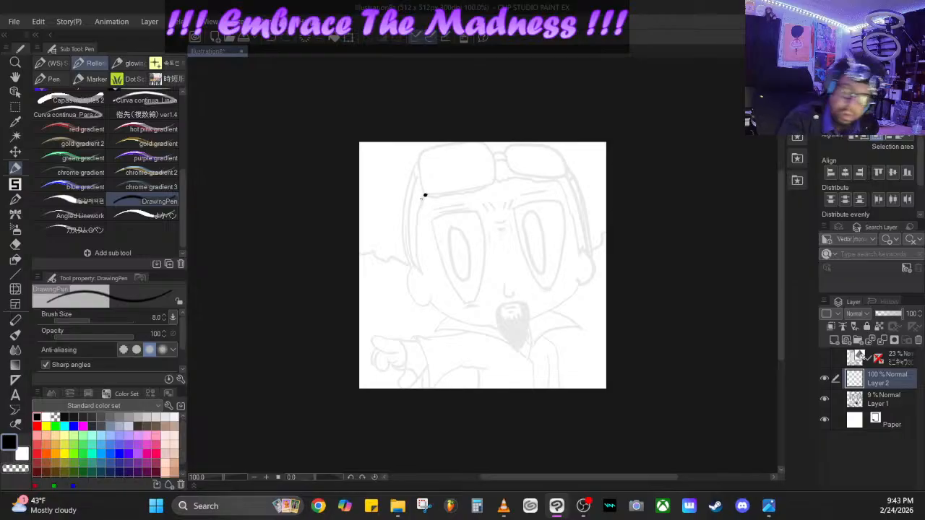
left_click(867, 314)
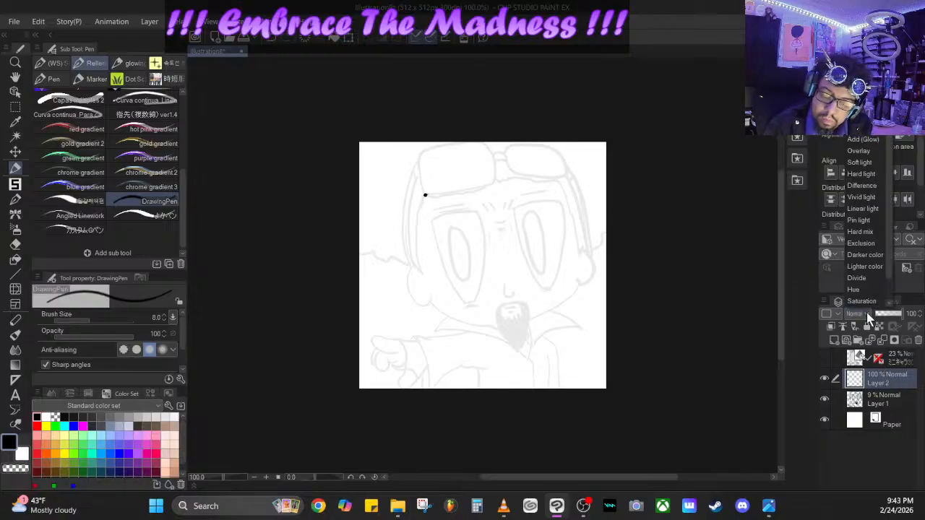
left_click(861, 24)
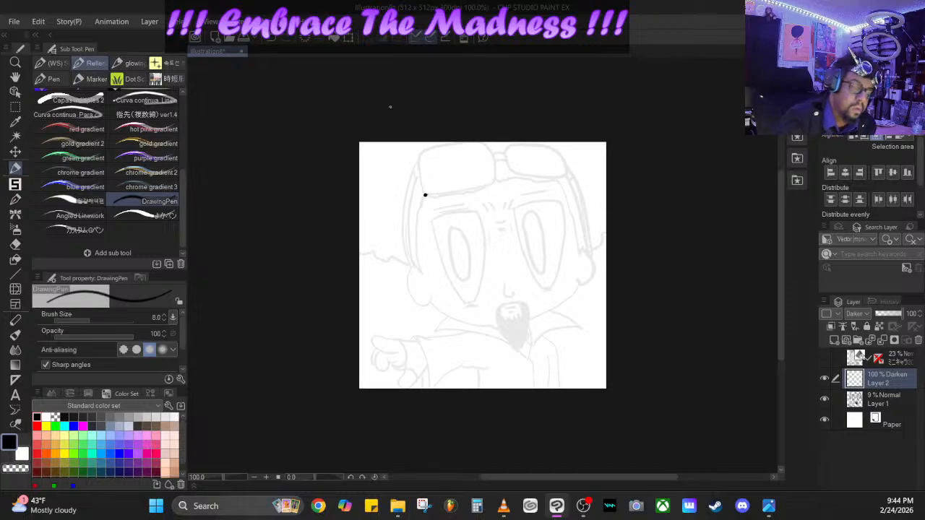
- Choose the Angled Linework brush and set its size to 4.0
left_click(101, 216)
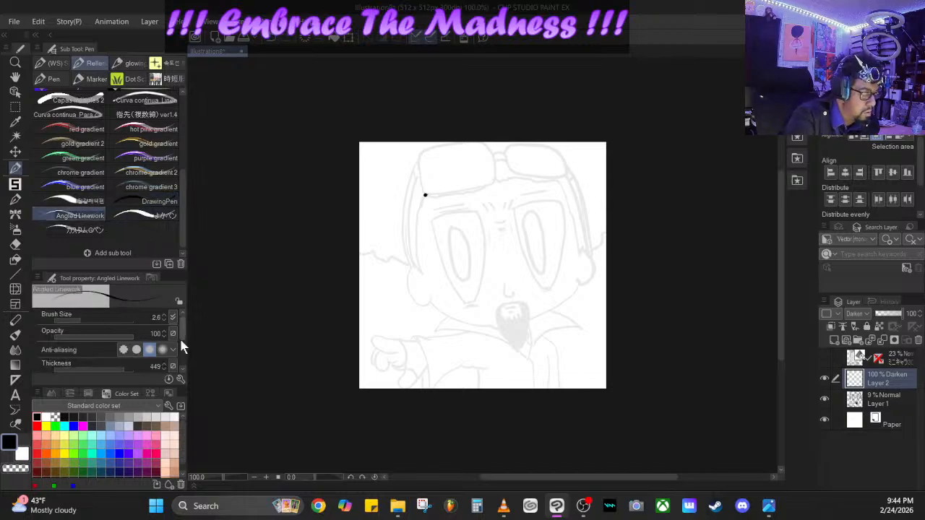
left_click(165, 315)
left_click(165, 315)
left_click(165, 315)
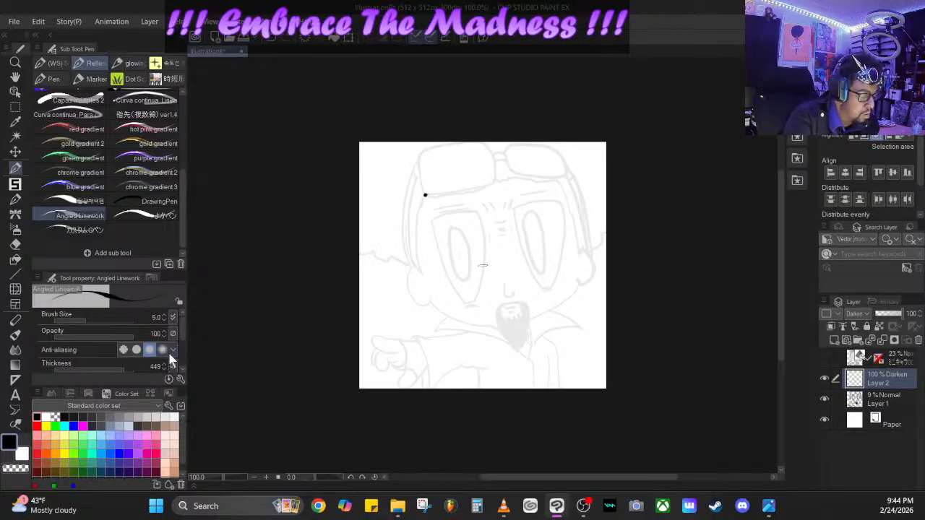
left_click(166, 320)
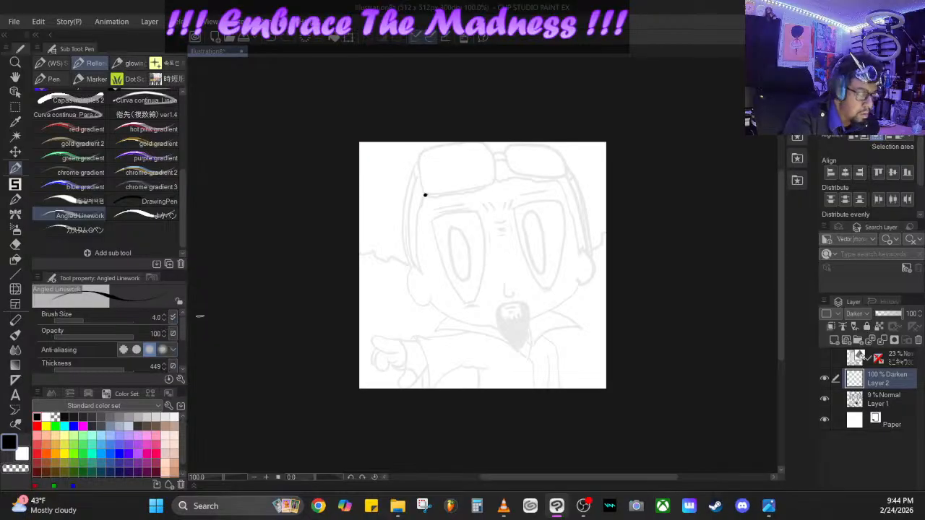
- Remove the stray dot by undoing and reapply the Darken blending mode to Layer 2
left_click(273, 39)
left_click(274, 39)
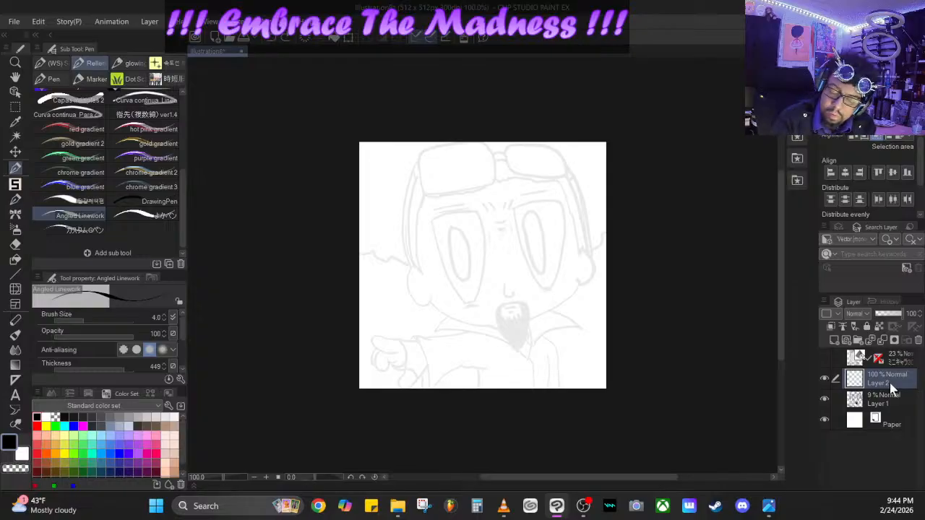
left_click(857, 314)
left_click(858, 24)
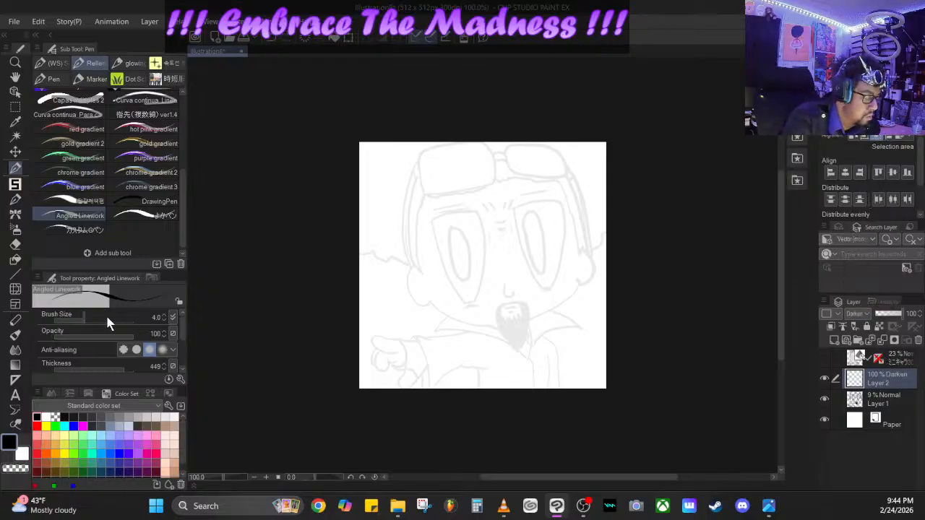
- Set the angle of the Angled Linework brush to 11.0, testing it with a stroke that is undone
left_click_drag(87, 318, 85, 320)
scroll(181, 329, "down", 2)
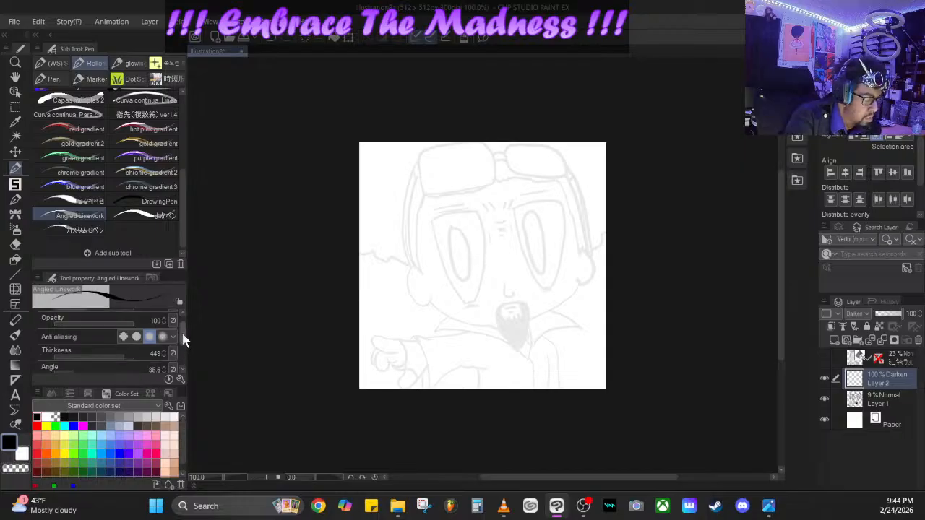
left_click_drag(73, 350, 66, 354)
left_click_drag(403, 210, 422, 198)
key("ctrl+z")
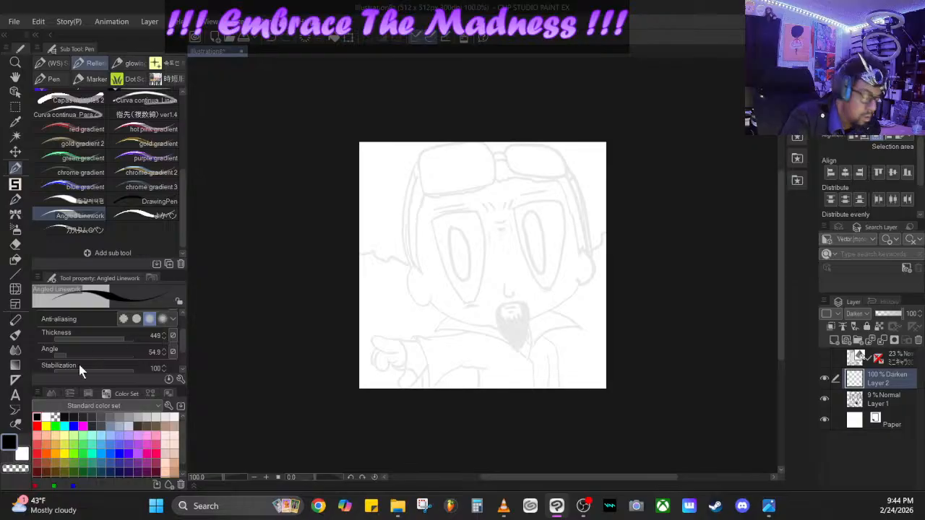
left_click_drag(55, 356, 57, 355)
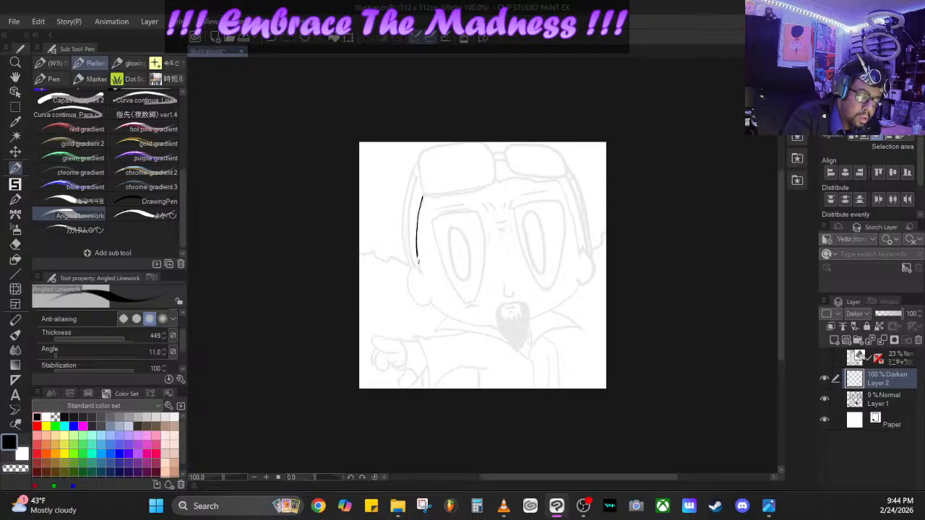
- Ink the strap, ear and jawline on the viewer's left of the head, plus the nose, mouth and goatee outline
left_click_drag(419, 263, 421, 274)
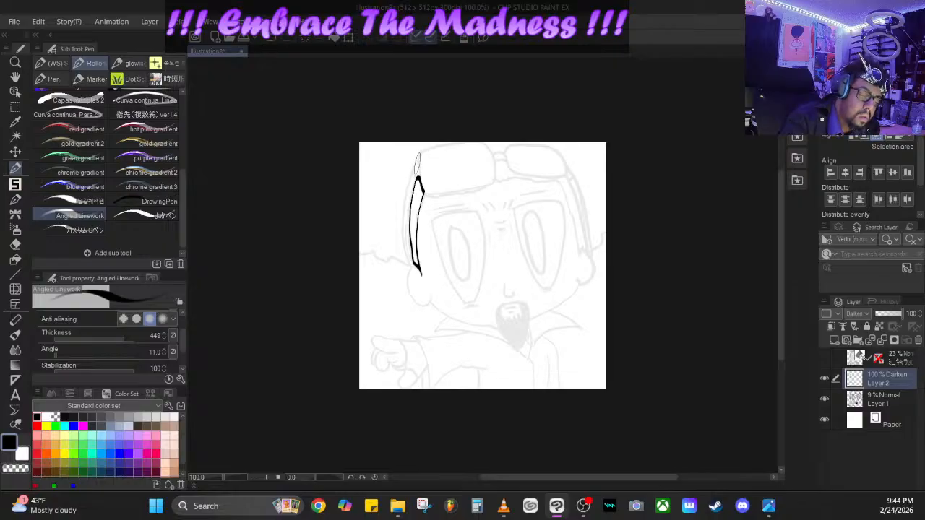
left_click_drag(418, 161, 422, 188)
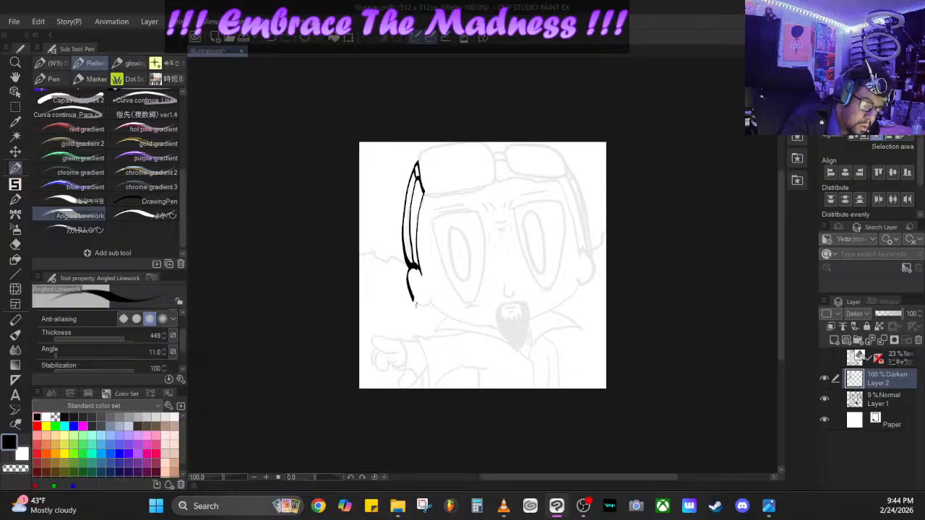
mouse_move(415, 305)
left_mouse_down()
mouse_move(498, 330)
mouse_move(498, 308)
mouse_move(526, 306)
mouse_move(521, 352)
mouse_move(497, 342)
mouse_move(520, 354)
left_mouse_up()
mouse_move(502, 317)
left_mouse_down()
mouse_move(514, 327)
mouse_move(521, 323)
mouse_move(512, 312)
mouse_move(521, 312)
left_mouse_up()
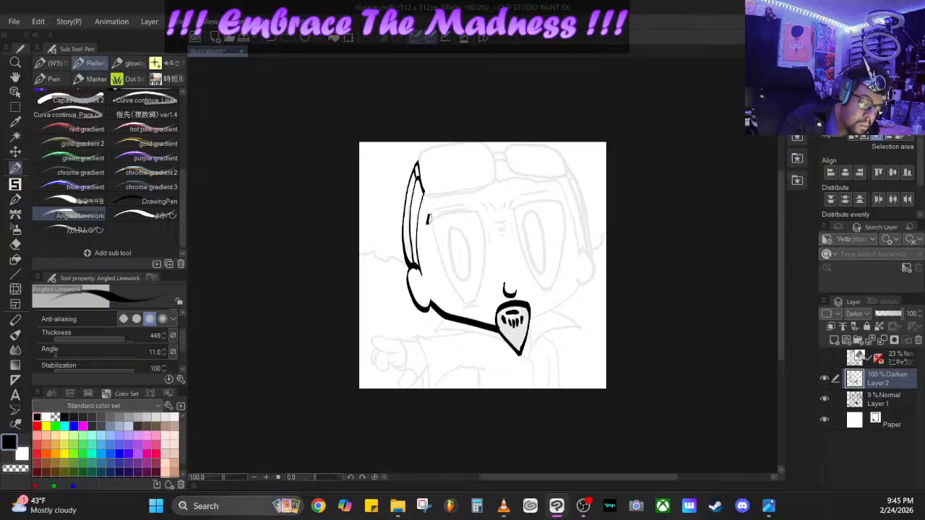
- Ink both eyes over the sketch with heavy upper lids, tapered outlines and solid black oval pupils
left_click_drag(428, 219, 476, 212)
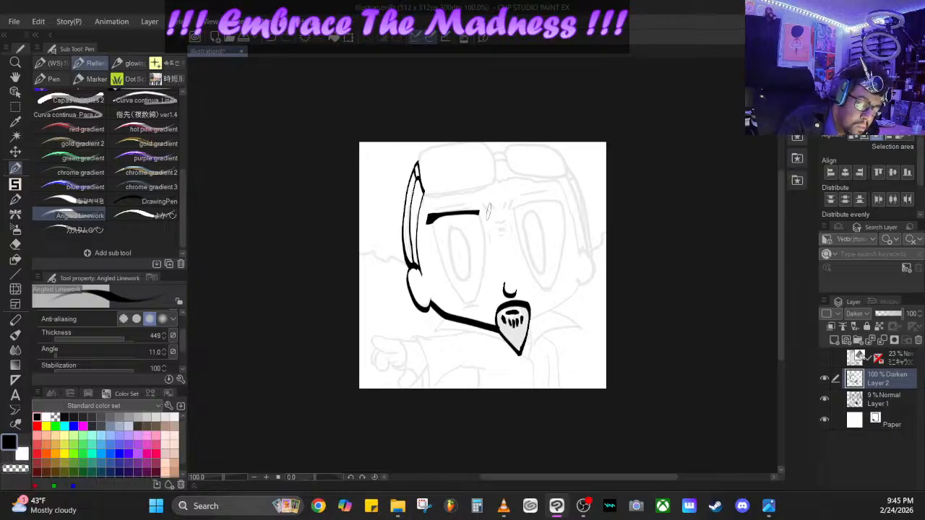
left_click_drag(566, 201, 514, 203)
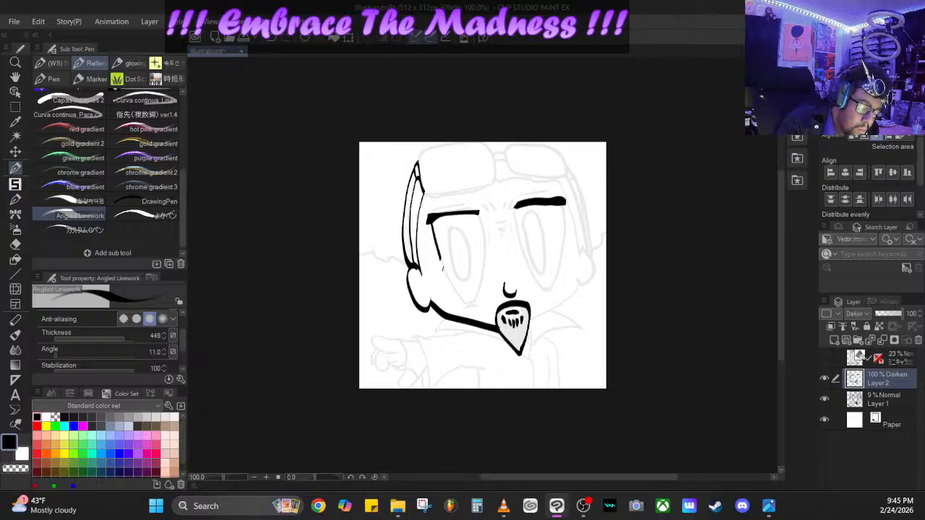
left_click_drag(442, 267, 452, 287)
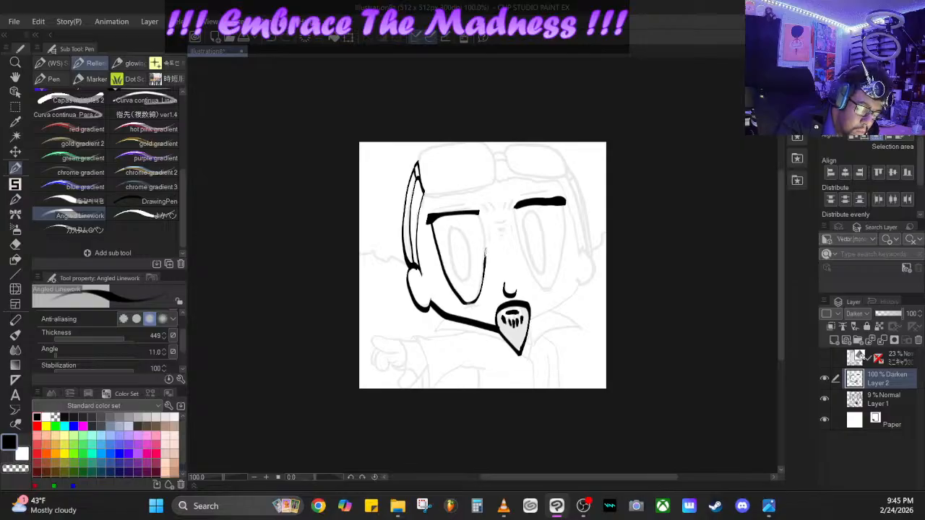
mouse_move(485, 251)
left_mouse_down()
mouse_move(480, 214)
mouse_move(451, 240)
mouse_move(460, 273)
mouse_move(471, 264)
mouse_move(469, 240)
mouse_move(448, 229)
mouse_move(467, 269)
left_mouse_up()
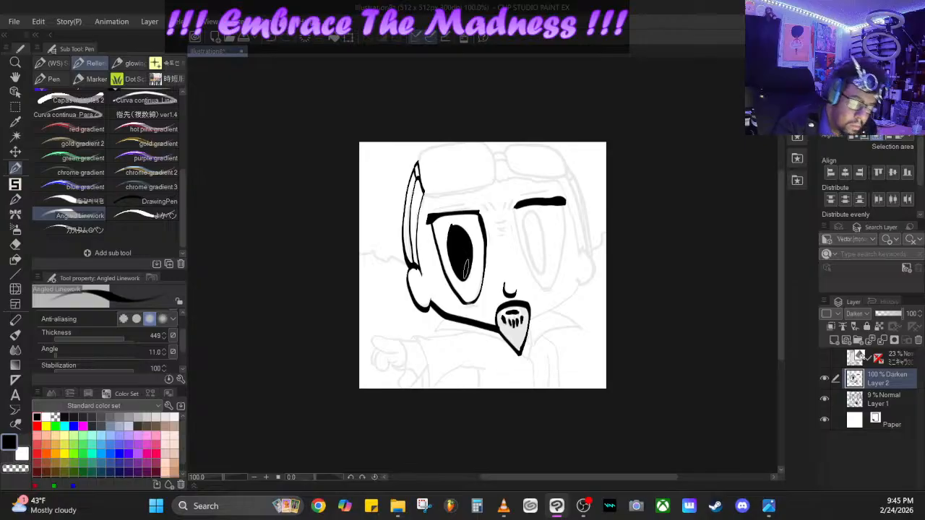
mouse_move(534, 244)
left_mouse_down()
mouse_move(541, 231)
mouse_move(532, 228)
mouse_move(534, 247)
left_mouse_up()
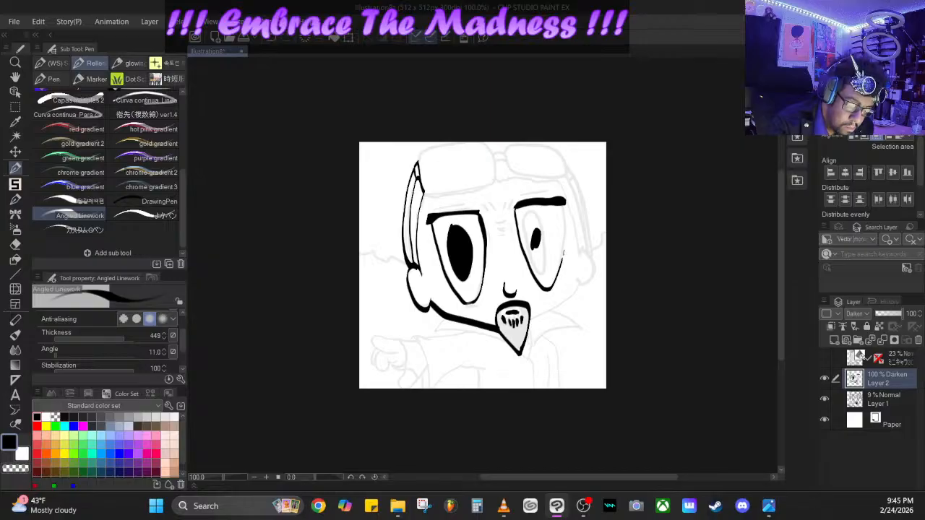
left_click_drag(566, 227, 562, 209)
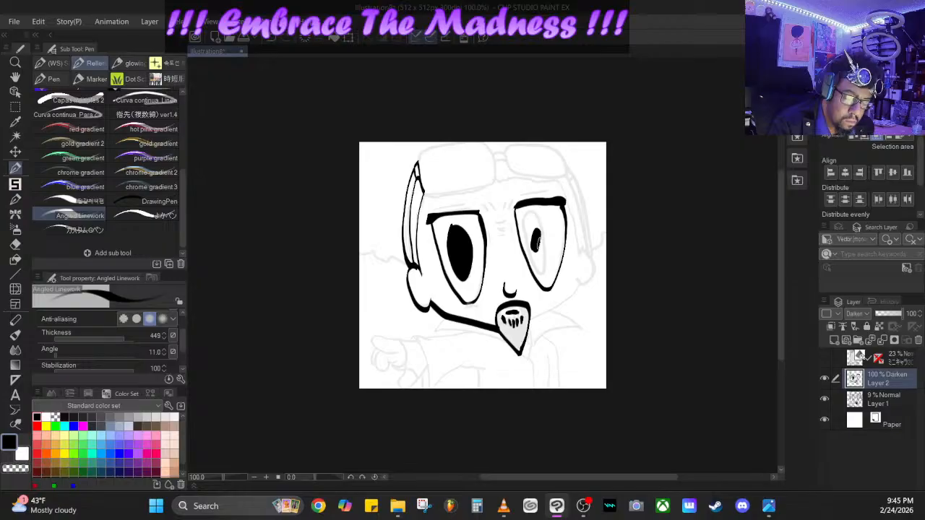
mouse_move(539, 243)
left_mouse_down()
mouse_move(529, 218)
mouse_move(543, 273)
mouse_move(540, 225)
left_mouse_up()
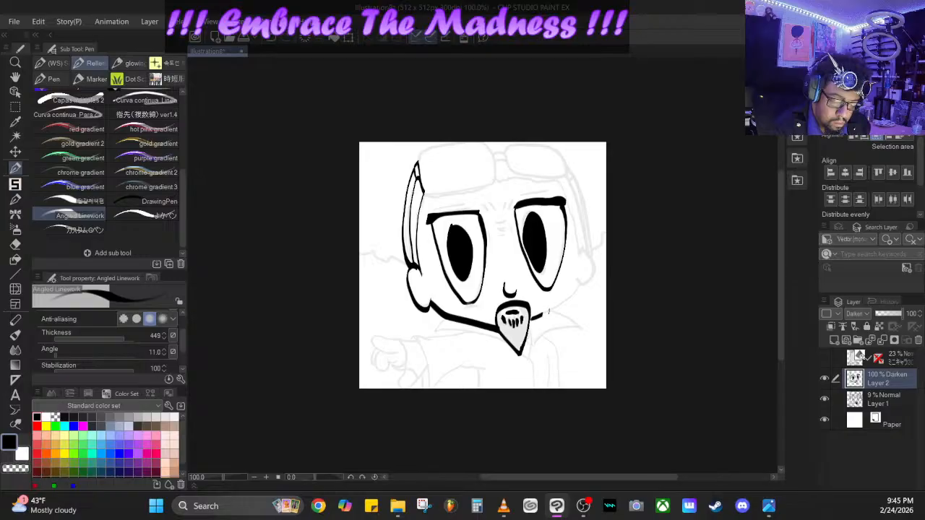
- Ink the jawline, ear, hairline and strap on the viewer's right of the head, plus both eyebrows and the frown lines
mouse_move(549, 311)
left_mouse_down()
mouse_move(580, 277)
mouse_move(593, 279)
mouse_move(597, 257)
mouse_move(587, 245)
mouse_move(578, 267)
left_mouse_up()
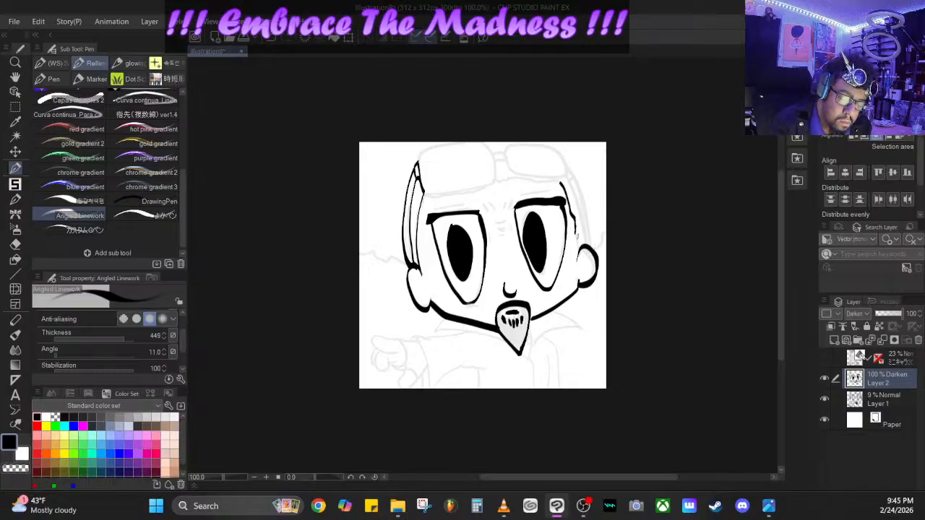
left_click_drag(578, 243, 578, 260)
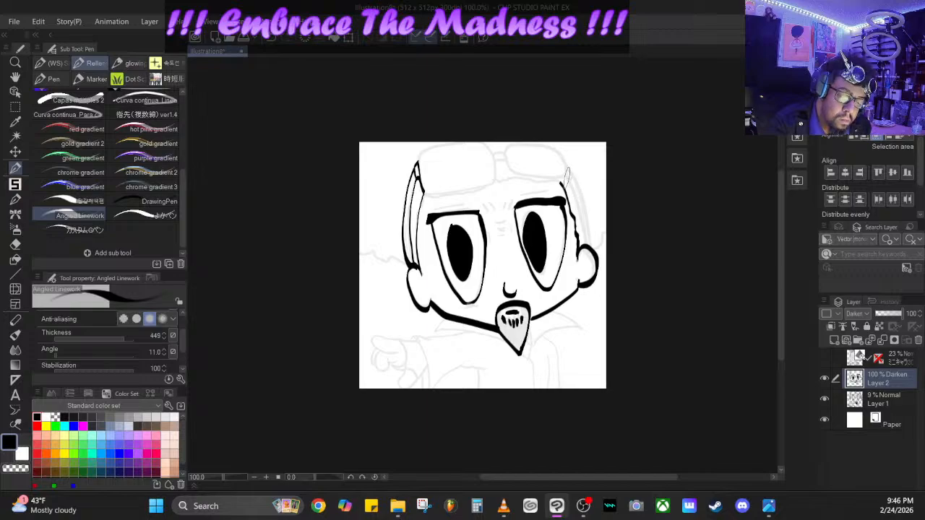
left_click_drag(567, 175, 571, 185)
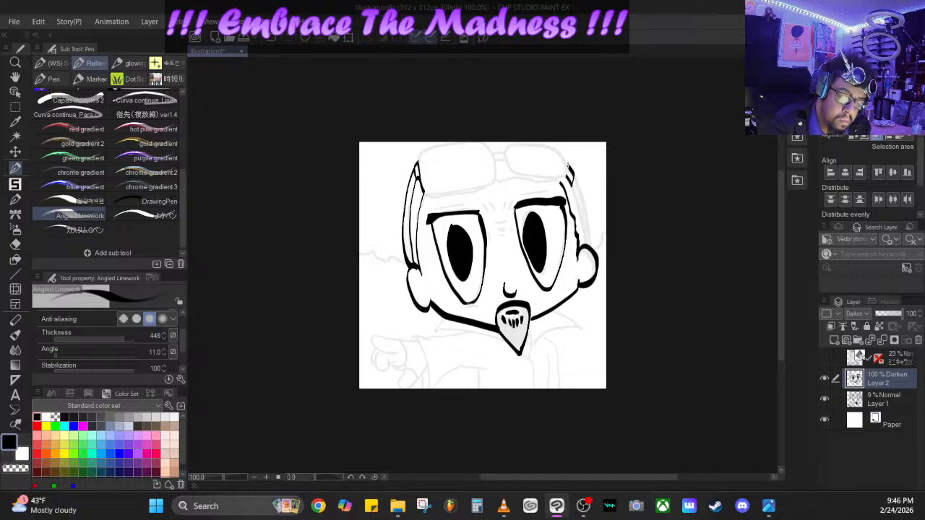
left_click_drag(568, 164, 575, 176)
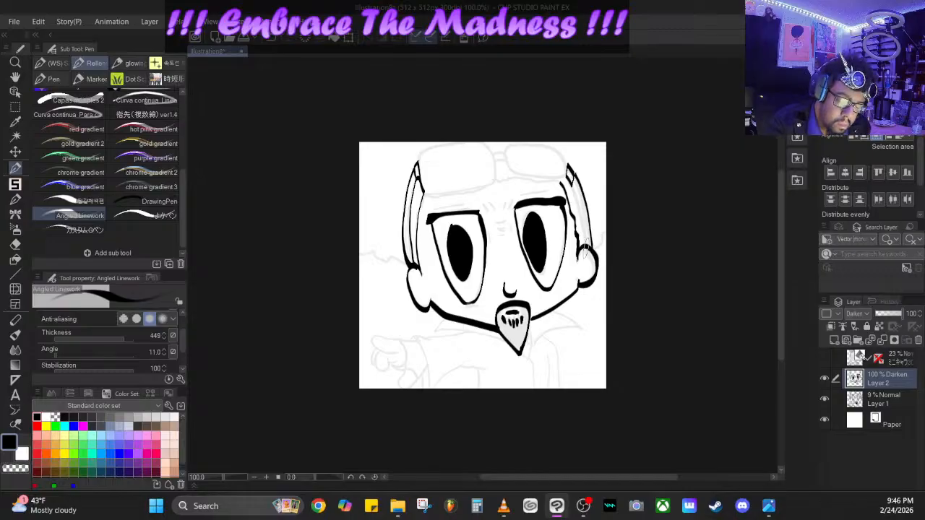
left_click_drag(586, 244, 571, 182)
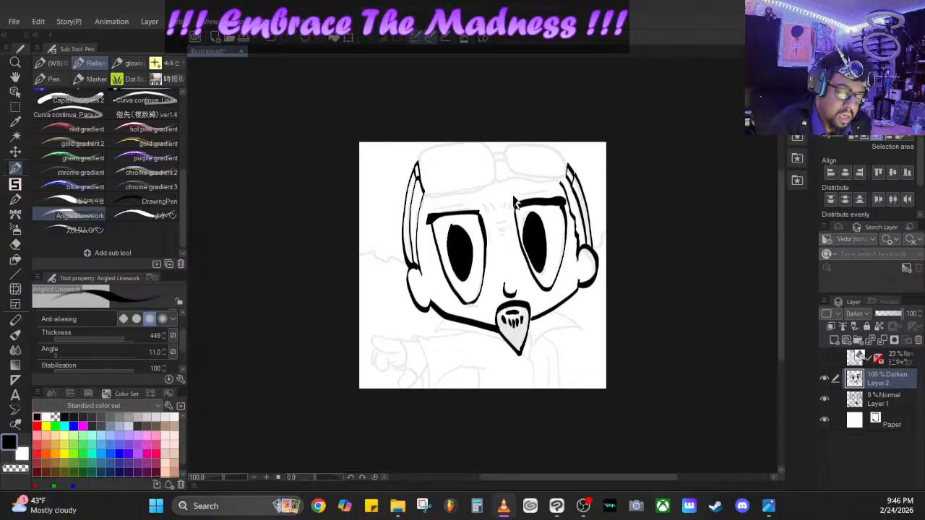
left_click_drag(510, 196, 561, 189)
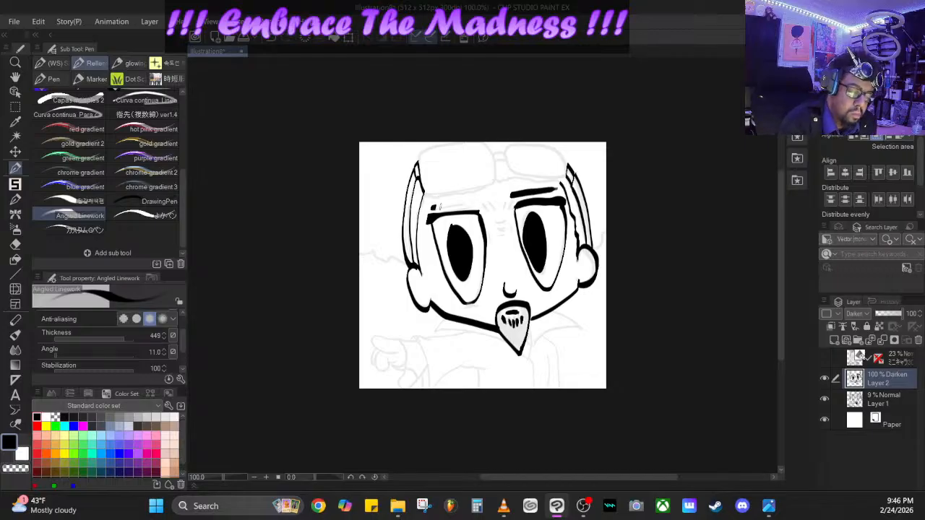
mouse_move(433, 208)
left_mouse_down()
mouse_move(491, 194)
mouse_move(494, 209)
mouse_move(504, 210)
left_mouse_up()
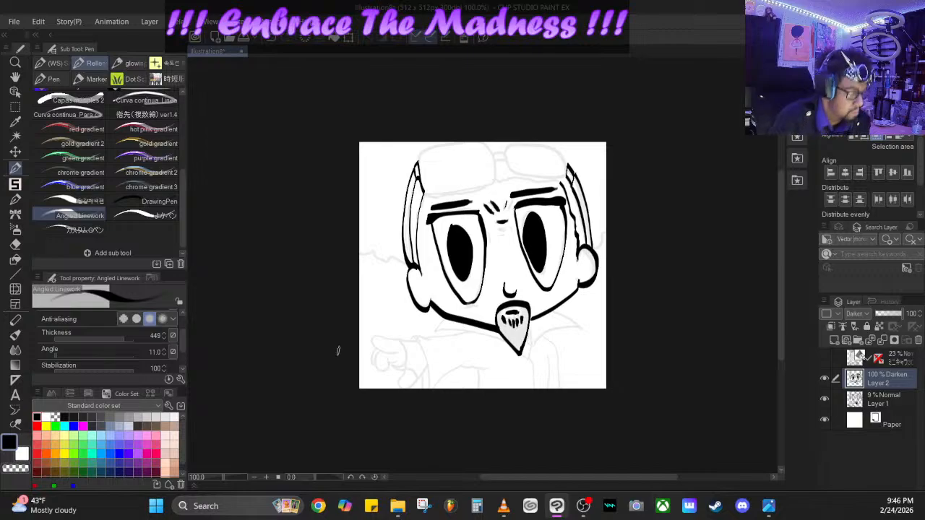
- Try the よかペン and カスタムGペン brushes on the collar line below the jaw
left_click(142, 216)
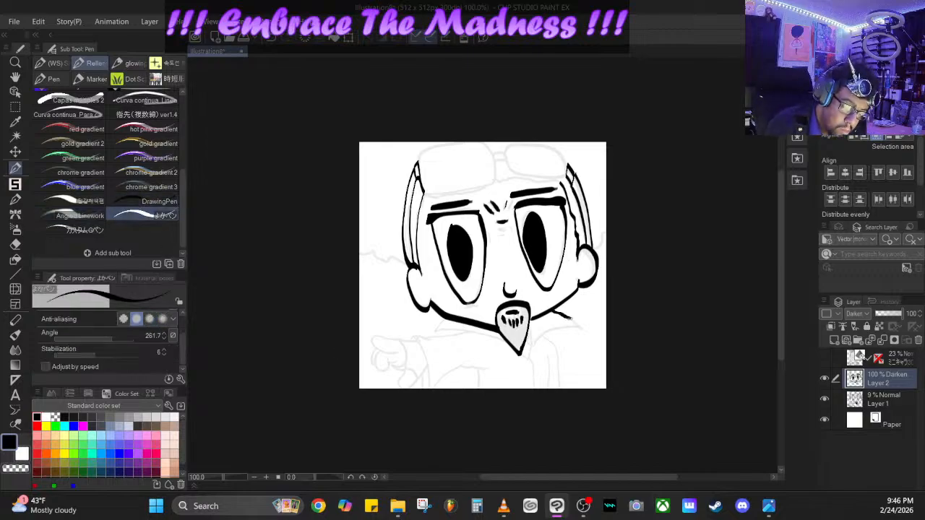
key("ctrl+z")
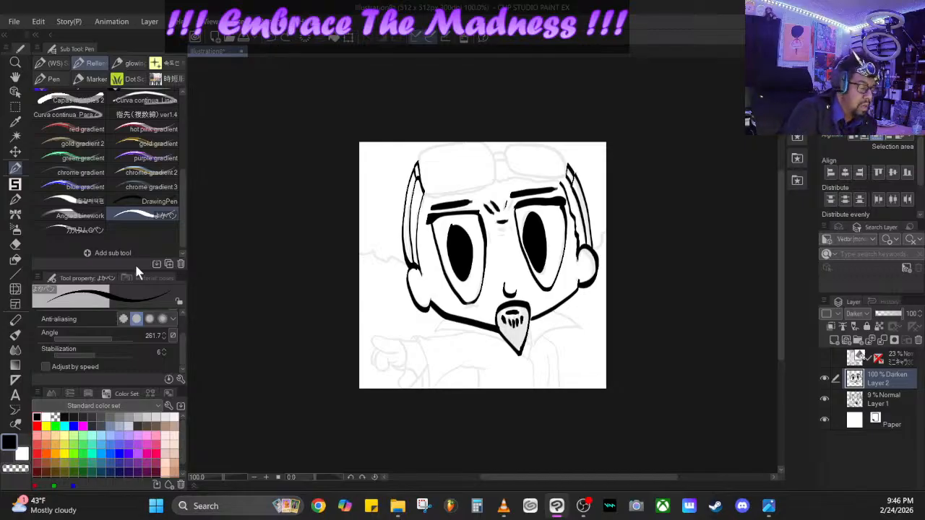
left_click(107, 231)
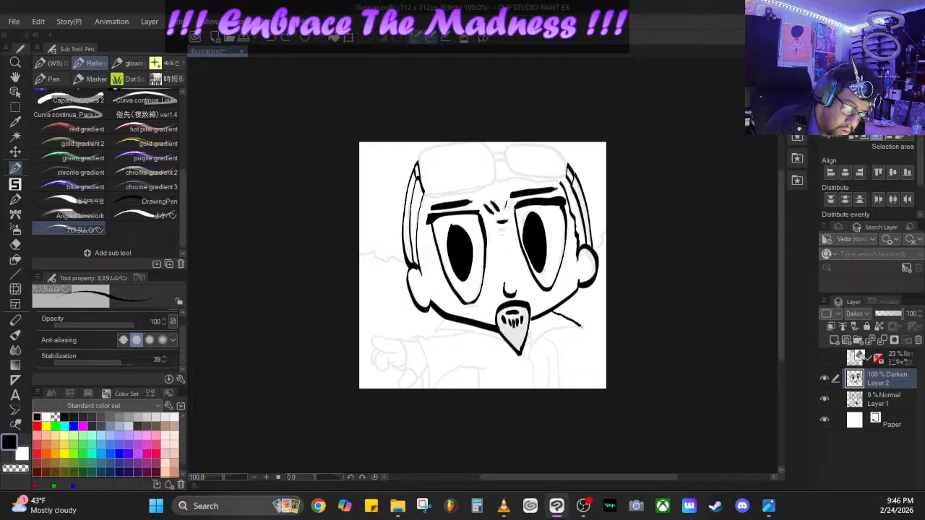
left_click_drag(583, 327, 584, 329)
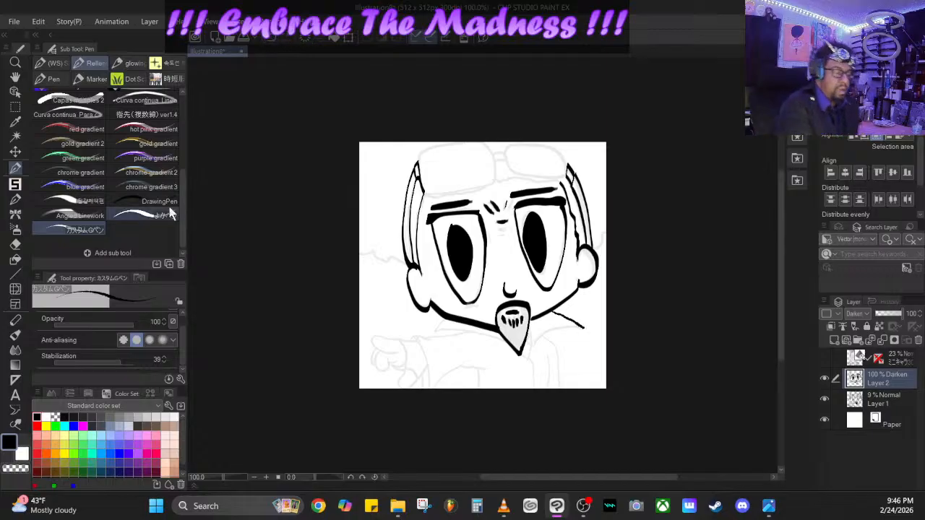
- Choose the DrawingPen brush and undo the test strokes on the collar
left_click(159, 201)
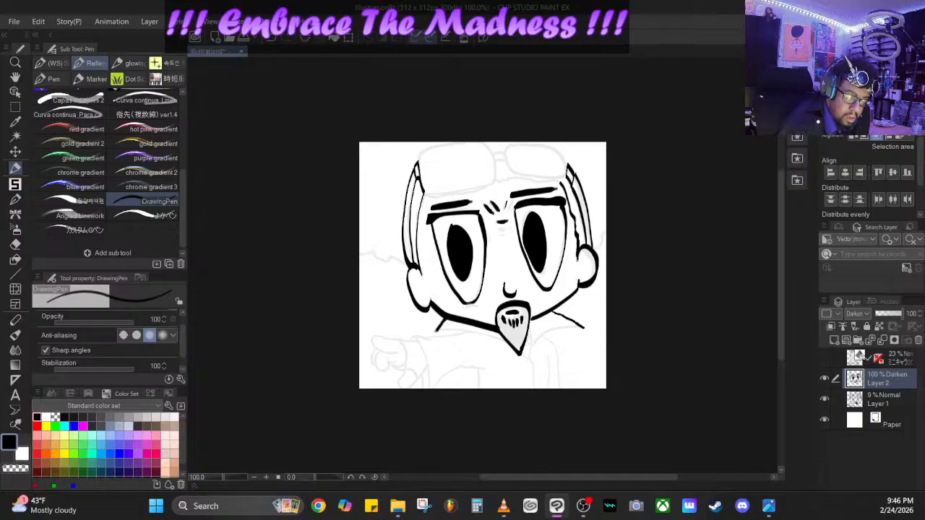
scroll(177, 331, "up", 1)
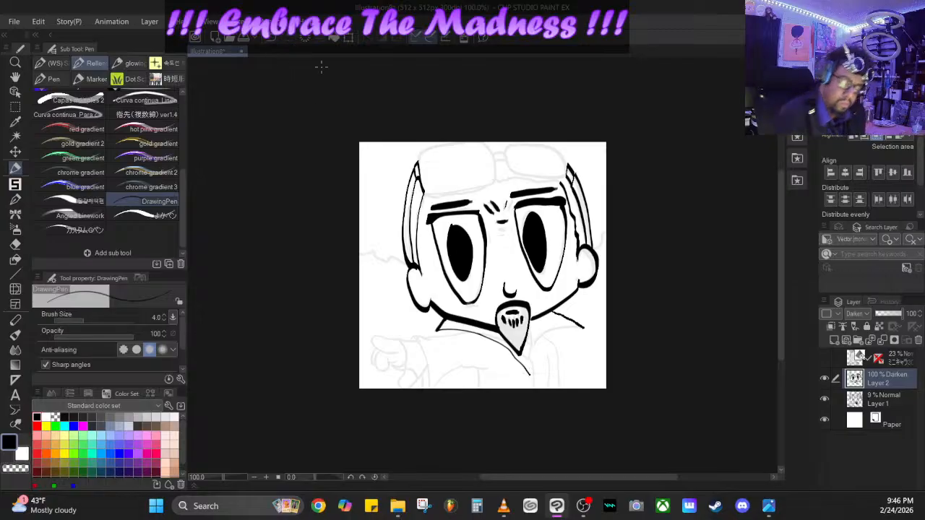
left_click(275, 37)
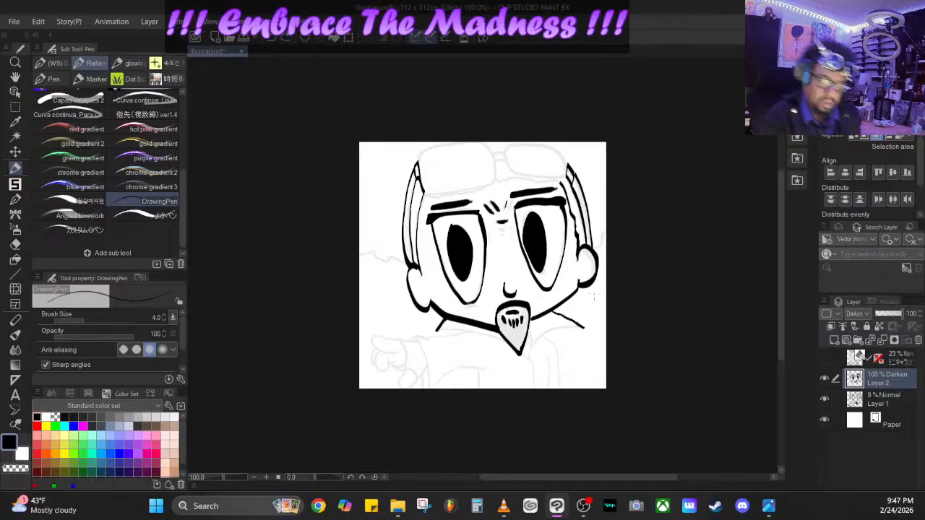
left_click(273, 36)
left_click(273, 37)
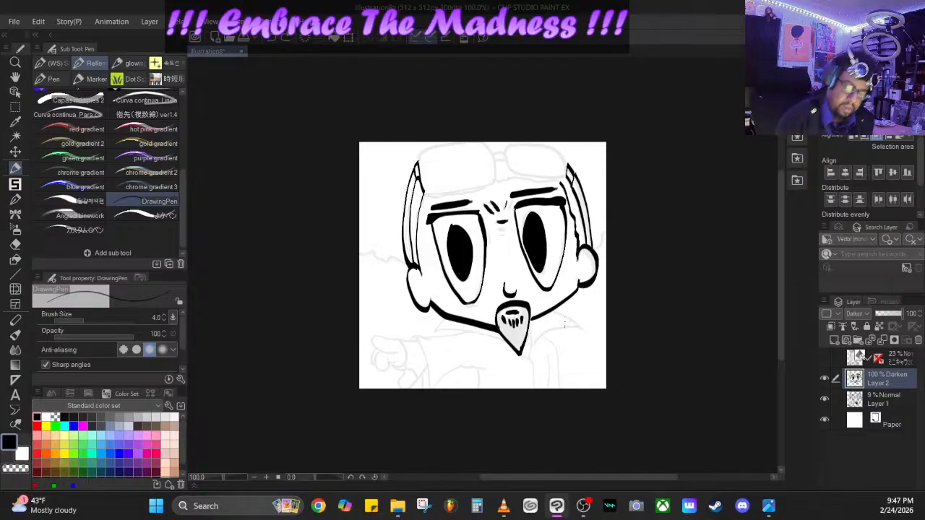
- Ink both sides of the pointed collar, the jacket's front opening and the narrow folded strip beside it
mouse_move(558, 313)
left_mouse_down()
mouse_move(589, 329)
mouse_move(537, 341)
mouse_move(529, 356)
left_mouse_up()
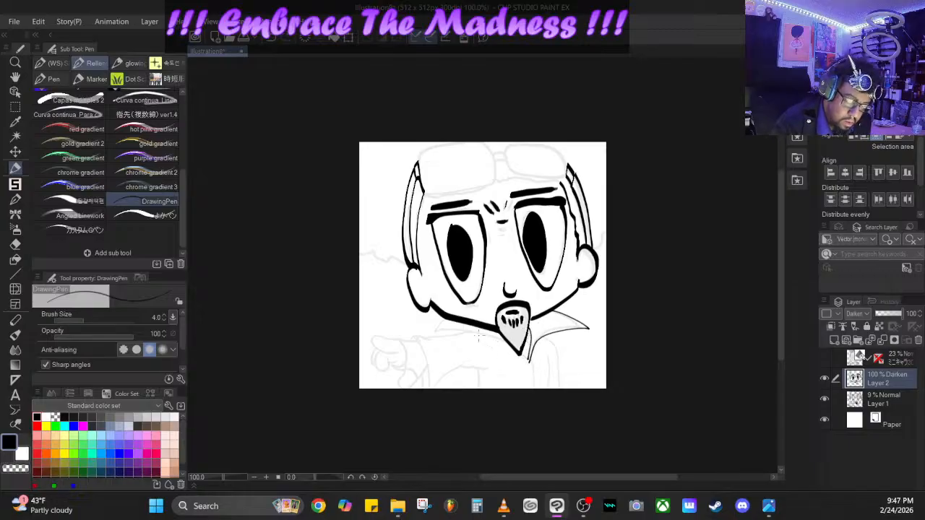
left_click_drag(444, 318, 429, 338)
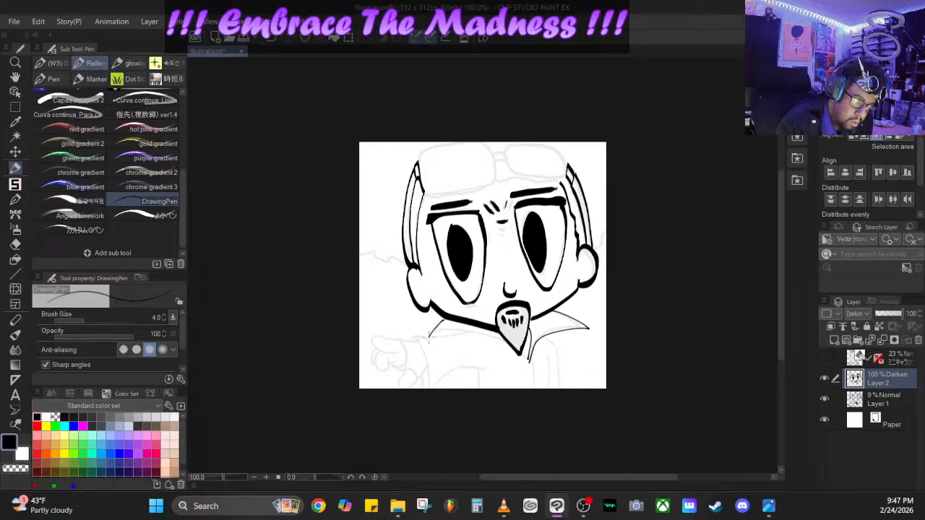
left_click_drag(509, 348, 528, 364)
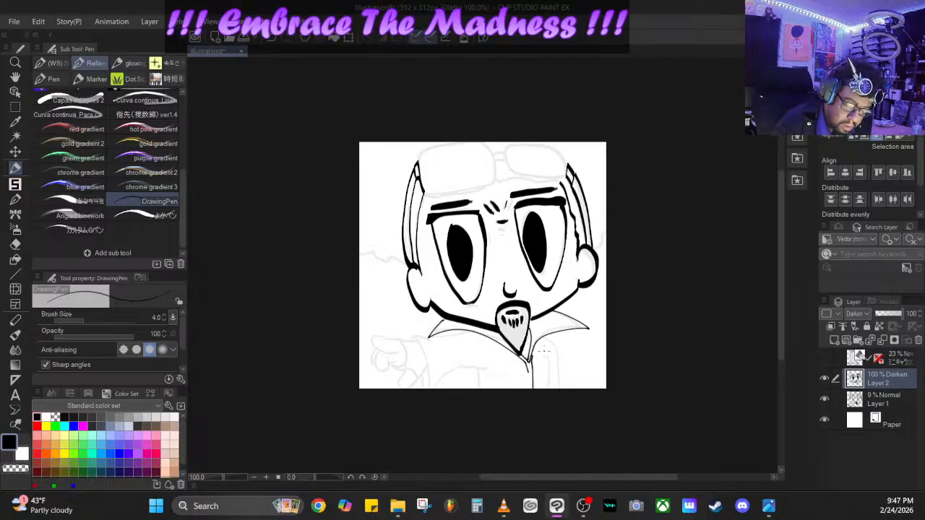
left_click_drag(548, 370, 546, 383)
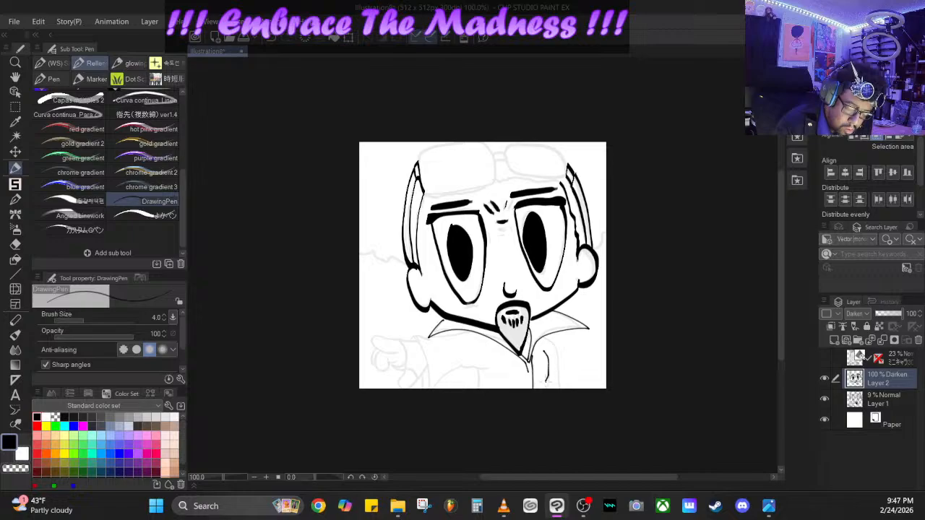
mouse_move(538, 331)
left_mouse_down()
mouse_move(555, 351)
mouse_move(555, 391)
left_mouse_up()
left_click_drag(553, 359, 546, 369)
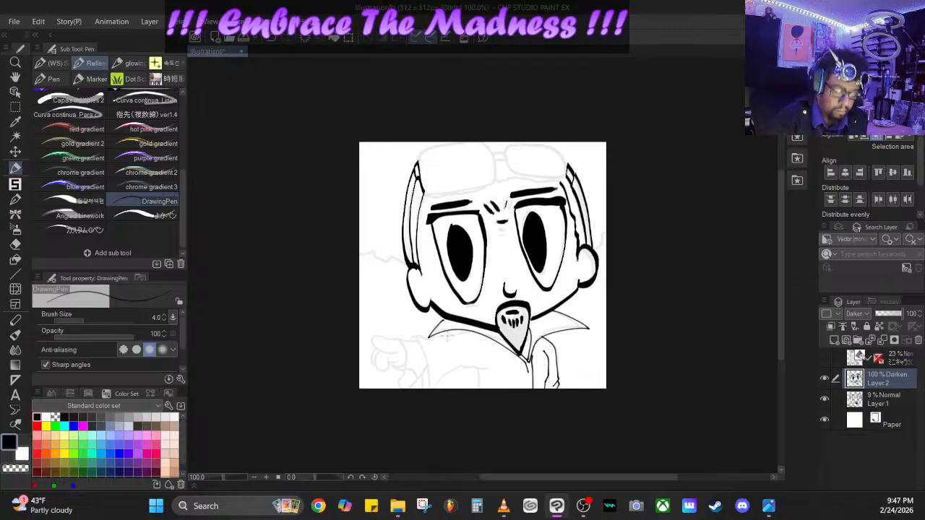
- Ink the shoulder and outstretched sleeve with its cuff and folds, plus the hand and its fingers
mouse_move(451, 336)
left_mouse_down()
mouse_move(471, 333)
mouse_move(431, 334)
left_mouse_up()
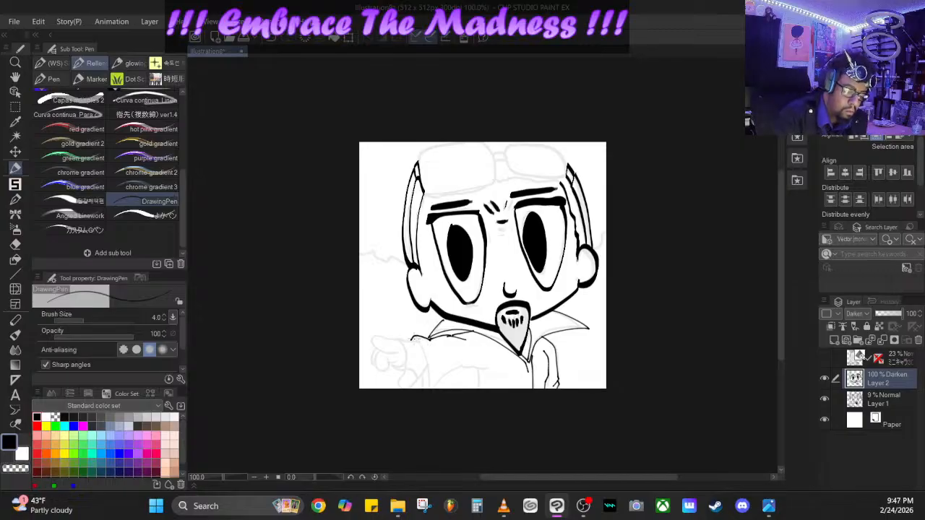
left_click_drag(411, 336, 426, 389)
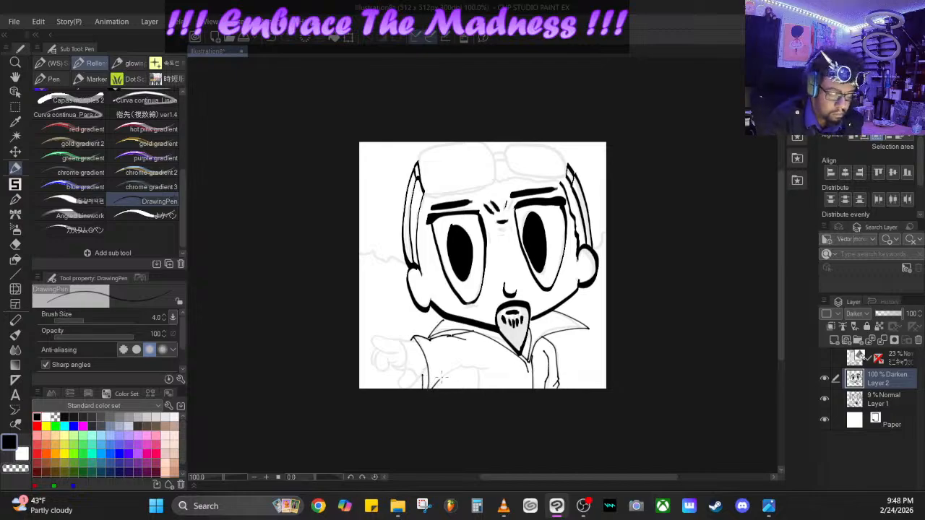
mouse_move(447, 363)
left_mouse_down()
mouse_move(445, 383)
mouse_move(462, 355)
mouse_move(487, 365)
mouse_move(477, 374)
left_mouse_up()
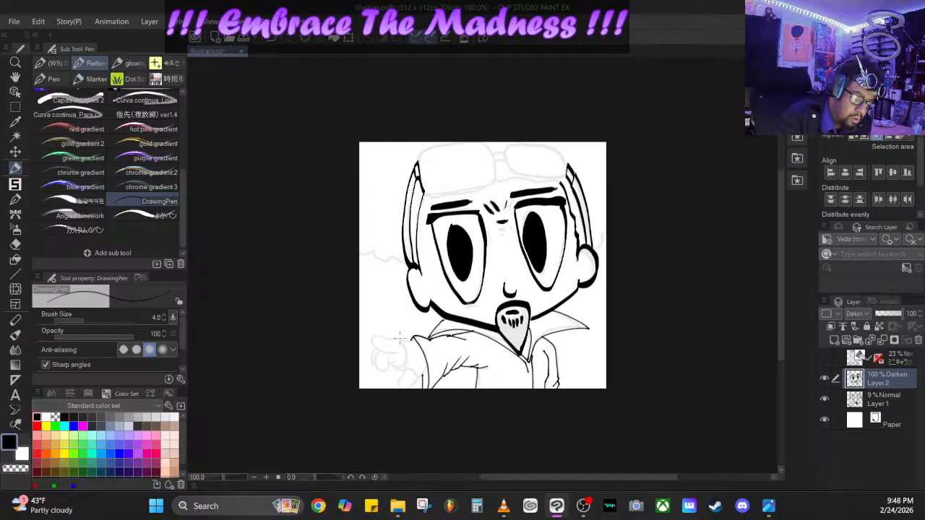
mouse_move(393, 341)
left_mouse_down()
mouse_move(406, 352)
mouse_move(401, 384)
mouse_move(419, 380)
mouse_move(406, 370)
mouse_move(427, 373)
mouse_move(430, 360)
left_mouse_up()
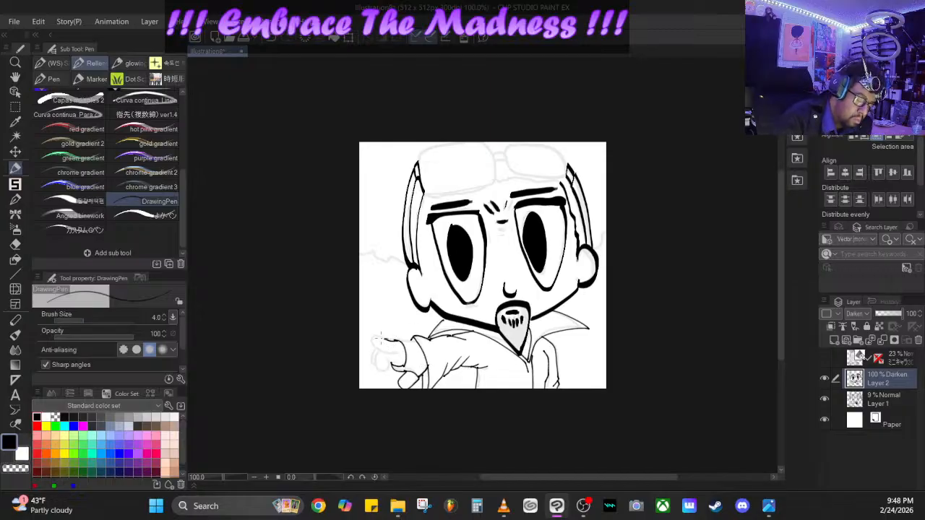
mouse_move(372, 340)
left_mouse_down()
mouse_move(392, 356)
mouse_move(398, 348)
mouse_move(378, 357)
mouse_move(374, 367)
mouse_move(384, 370)
mouse_move(393, 355)
mouse_move(373, 351)
mouse_move(370, 362)
mouse_move(382, 365)
left_mouse_up()
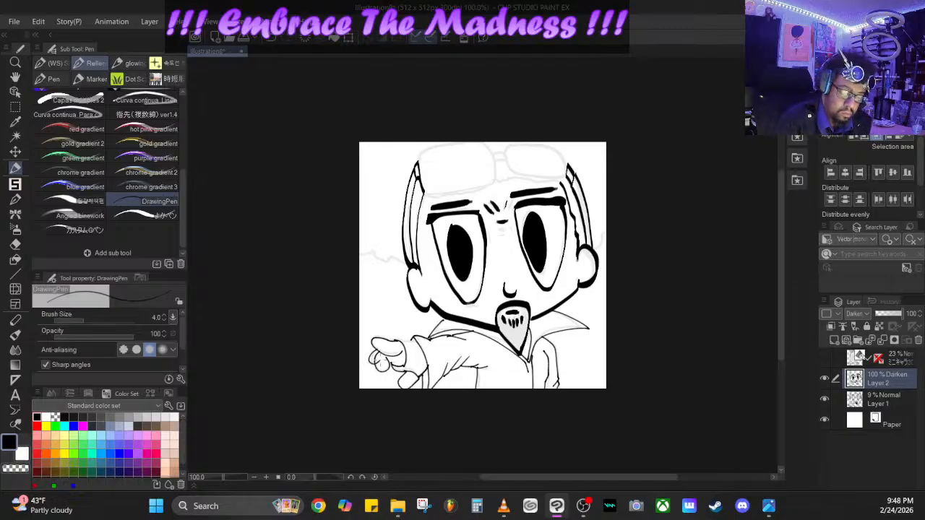
- Ink the wavy hair edge beside the left ear and the short hair strokes up that side of the head
left_click_drag(446, 317, 440, 321)
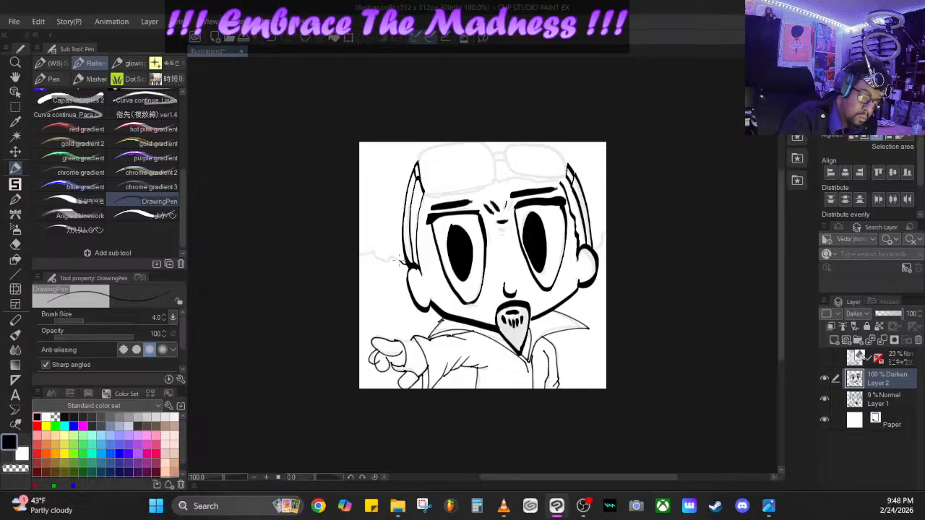
mouse_move(398, 261)
left_mouse_down()
mouse_move(373, 257)
mouse_move(360, 240)
left_mouse_up()
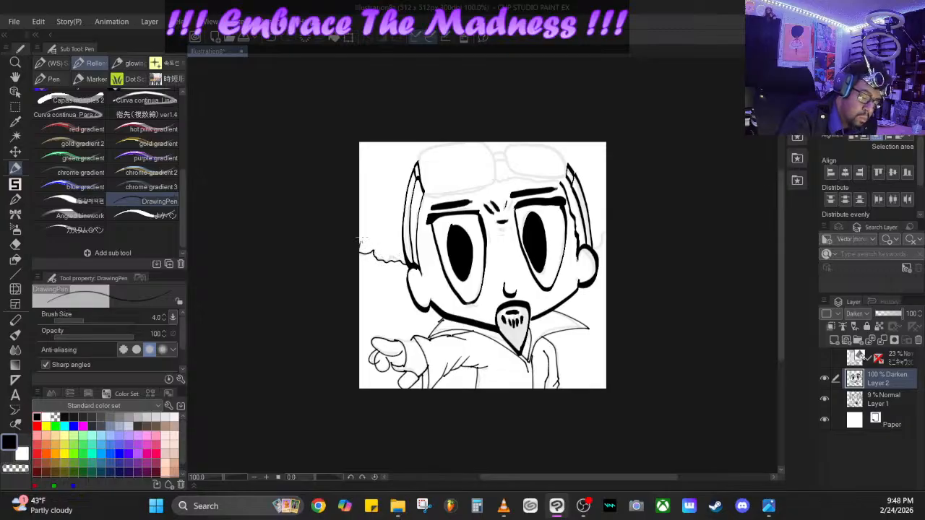
left_click_drag(409, 261, 396, 234)
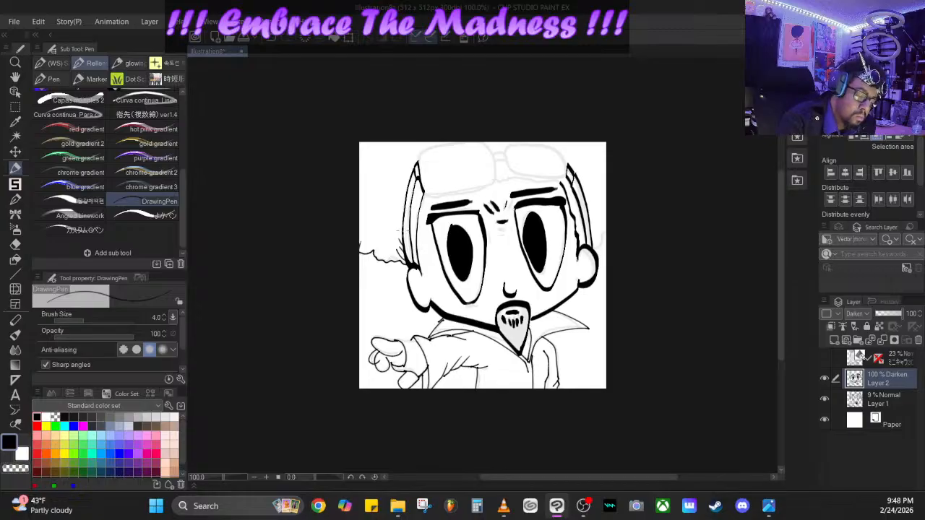
left_click_drag(405, 233, 399, 213)
- Ink the outline of the left forehead lens, the wavy hairline beneath the glasses and the bridge between the lenses
mouse_move(418, 169)
left_mouse_down()
mouse_move(452, 138)
mouse_move(497, 145)
mouse_move(487, 141)
mouse_move(491, 187)
mouse_move(431, 195)
mouse_move(565, 179)
left_mouse_up()
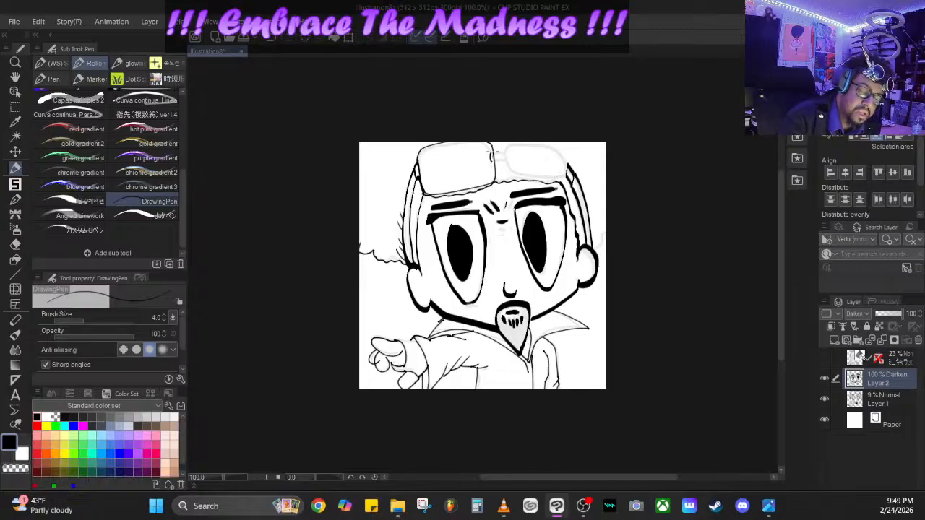
mouse_move(508, 149)
left_mouse_down()
mouse_move(508, 165)
mouse_move(492, 155)
left_mouse_up()
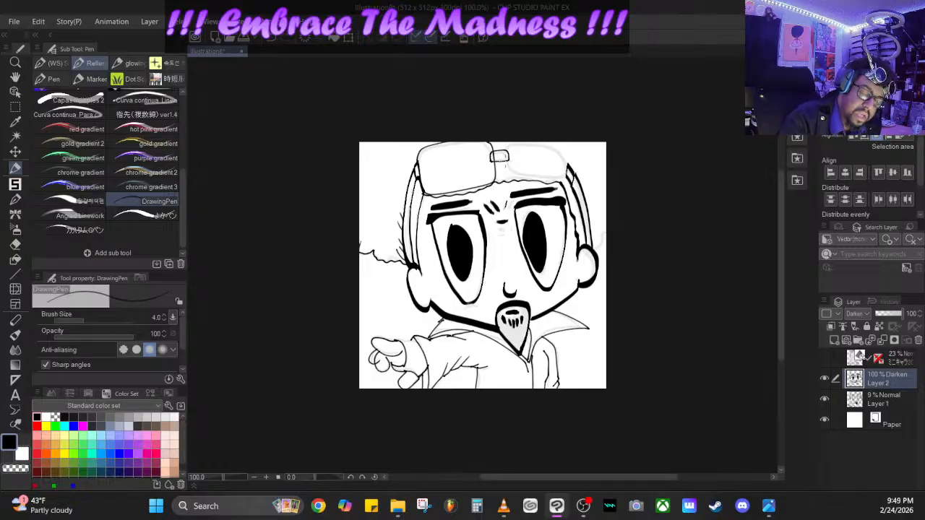
left_click_drag(530, 172, 566, 176)
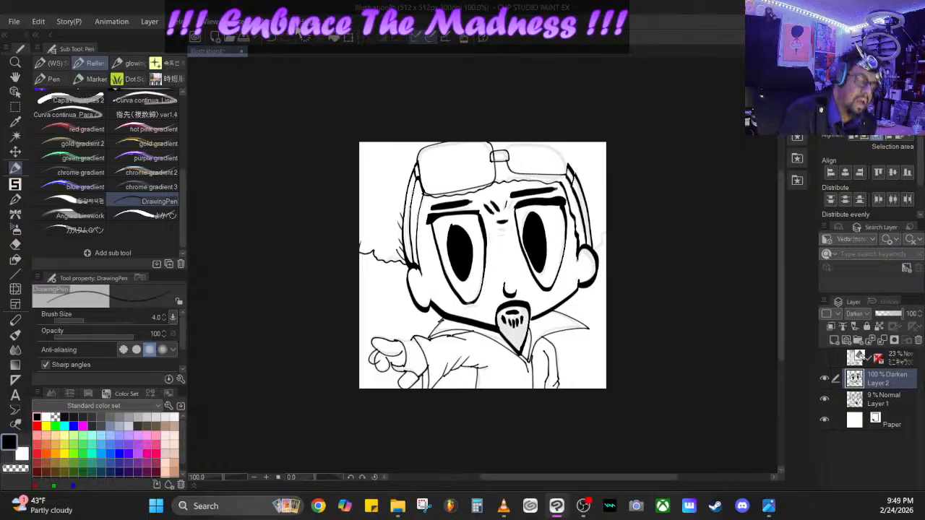
left_click(270, 38)
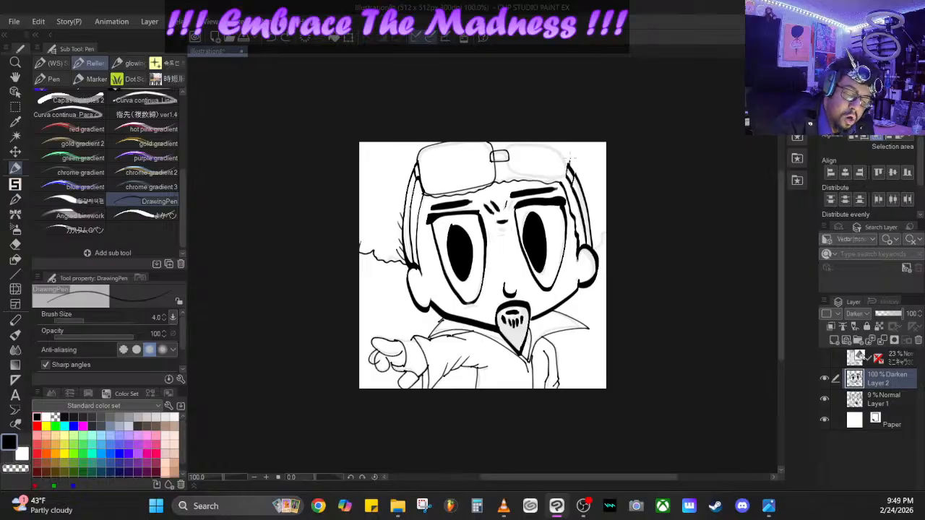
mouse_move(569, 158)
left_mouse_down()
mouse_move(510, 143)
mouse_move(508, 167)
mouse_move(543, 174)
mouse_move(573, 174)
left_mouse_up()
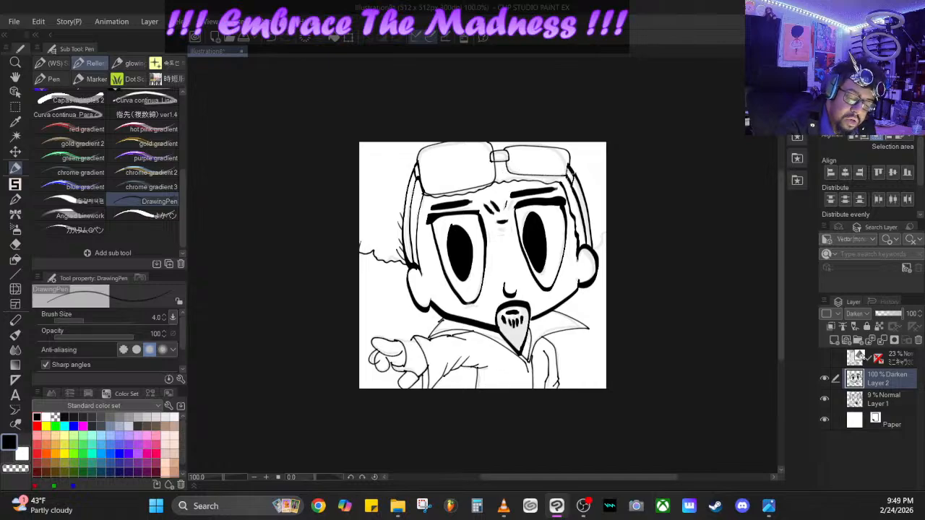
left_click(276, 42)
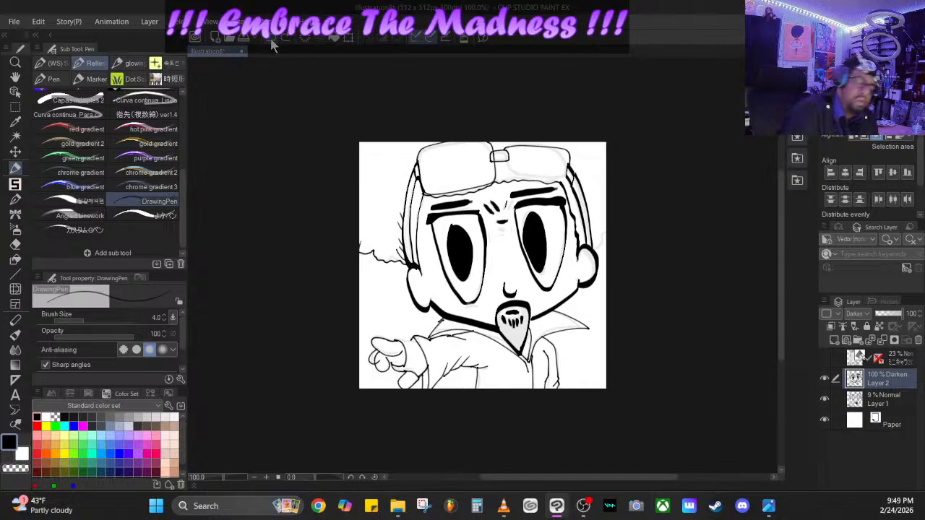
left_click(275, 42)
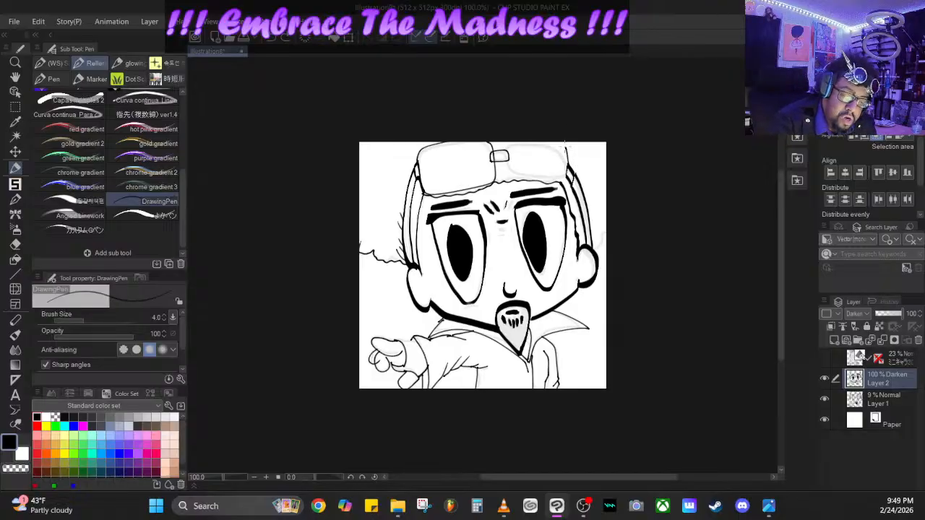
- Ink the right lens of the forehead glasses with a double rim and add the inner rim to the left lens
mouse_move(566, 147)
left_mouse_down()
mouse_move(507, 144)
mouse_move(515, 176)
mouse_move(542, 178)
mouse_move(568, 172)
mouse_move(566, 159)
mouse_move(567, 169)
mouse_move(542, 175)
mouse_move(509, 171)
mouse_move(511, 153)
left_mouse_up()
mouse_move(504, 164)
left_mouse_down()
mouse_move(533, 145)
mouse_move(565, 151)
left_mouse_up()
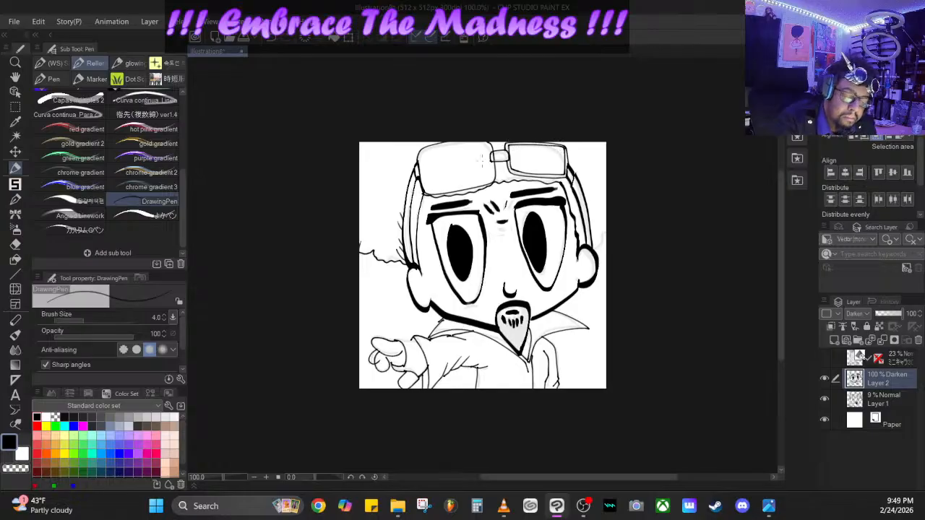
mouse_move(481, 146)
left_mouse_down()
mouse_move(487, 184)
mouse_move(435, 190)
mouse_move(422, 151)
mouse_move(484, 139)
left_mouse_up()
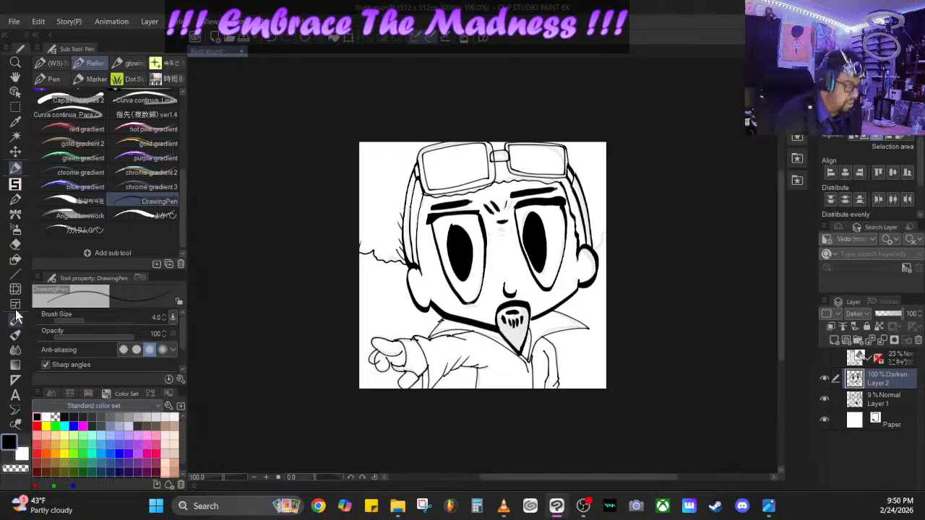
- Add a new layer directly above Paper, and ink the hair edge beside the right ear on Layer 2
left_click(15, 245)
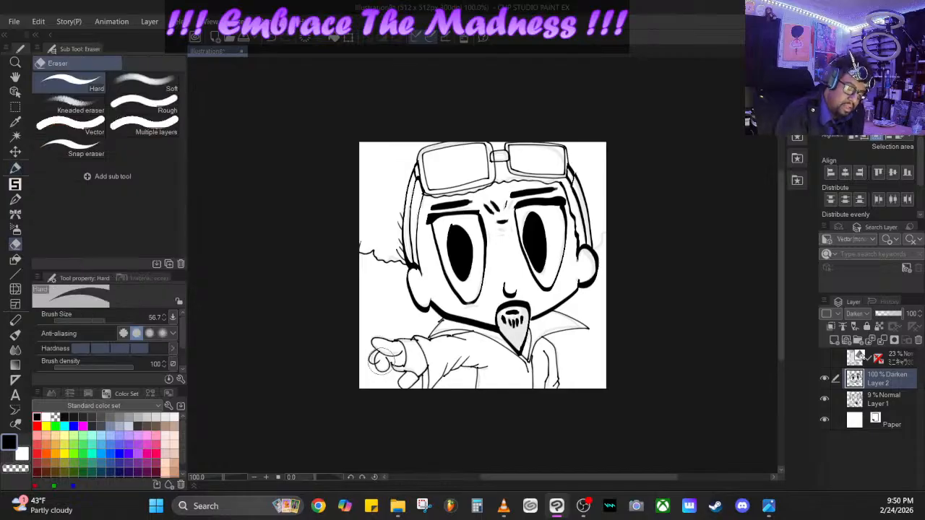
left_click(847, 340)
left_click_drag(892, 383, 889, 434)
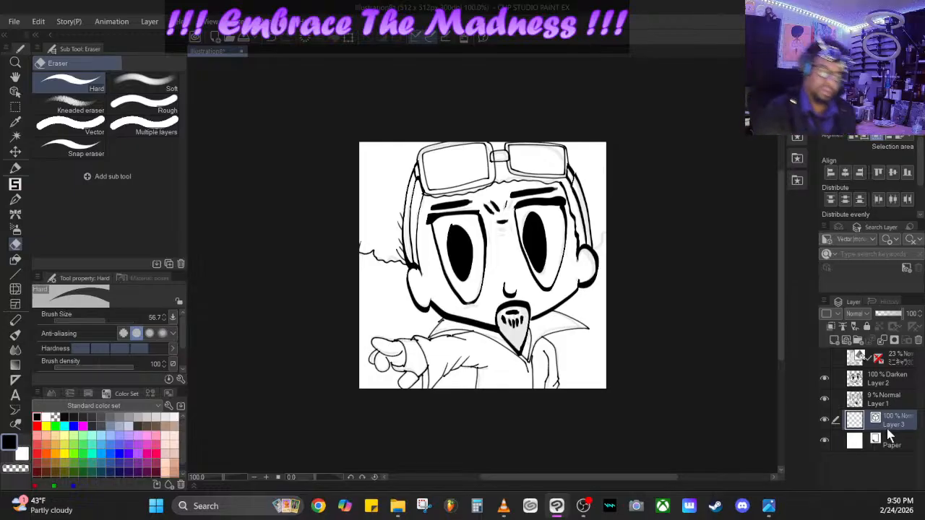
left_click(889, 379)
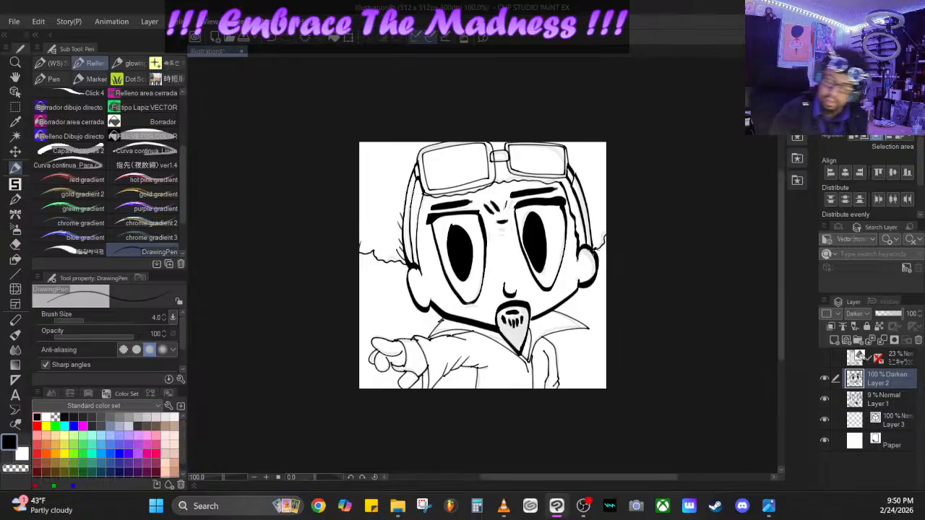
- Select Layer 3 and a dark grey color, and try painting the sleeve cuff with the DrawingPen at size 12.5
left_click(894, 423)
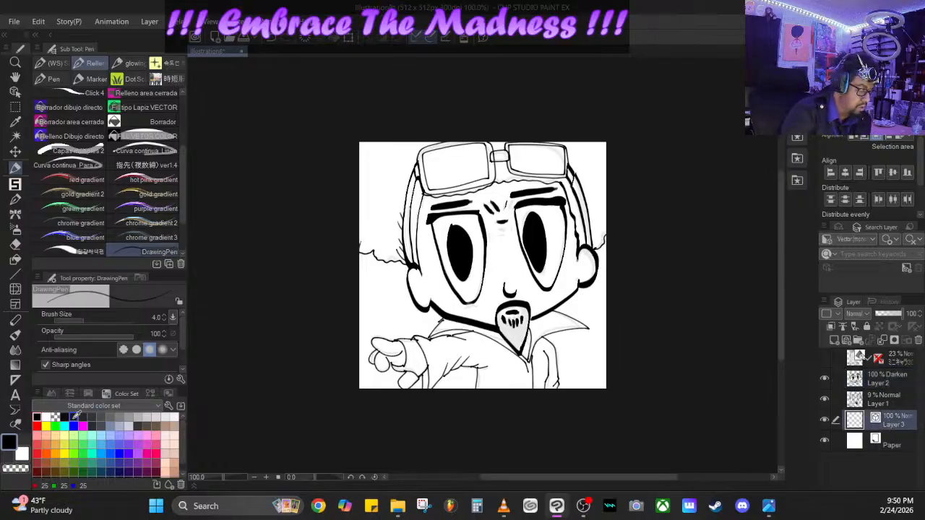
left_click(75, 417)
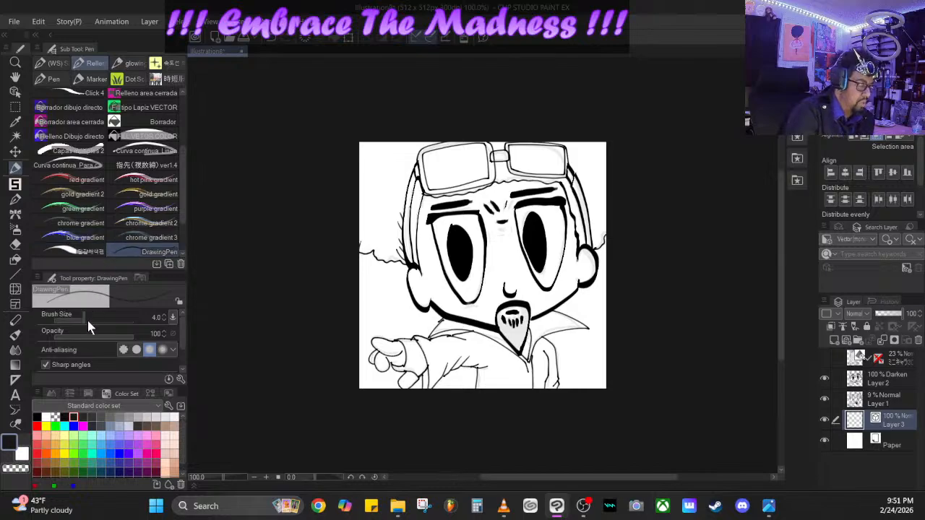
mouse_move(85, 321)
left_mouse_down()
mouse_move(96, 323)
mouse_move(92, 331)
left_mouse_up()
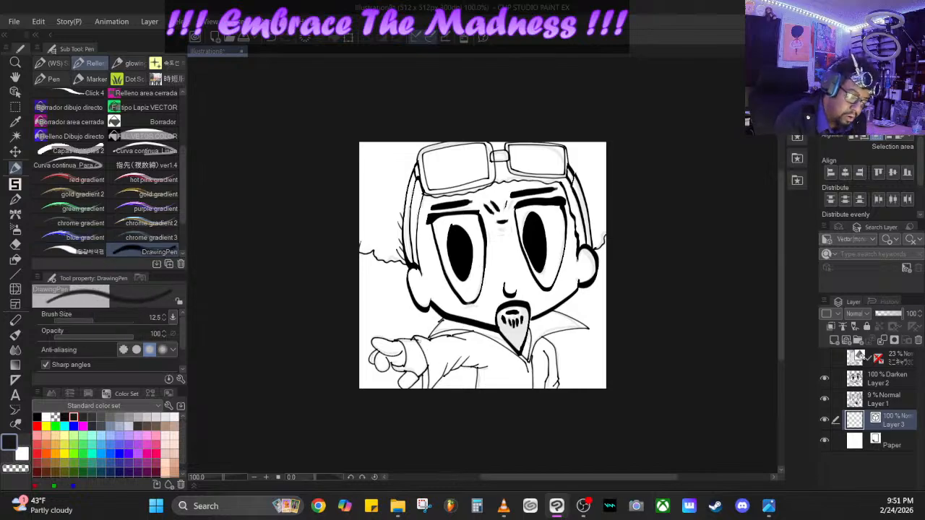
left_click(92, 417)
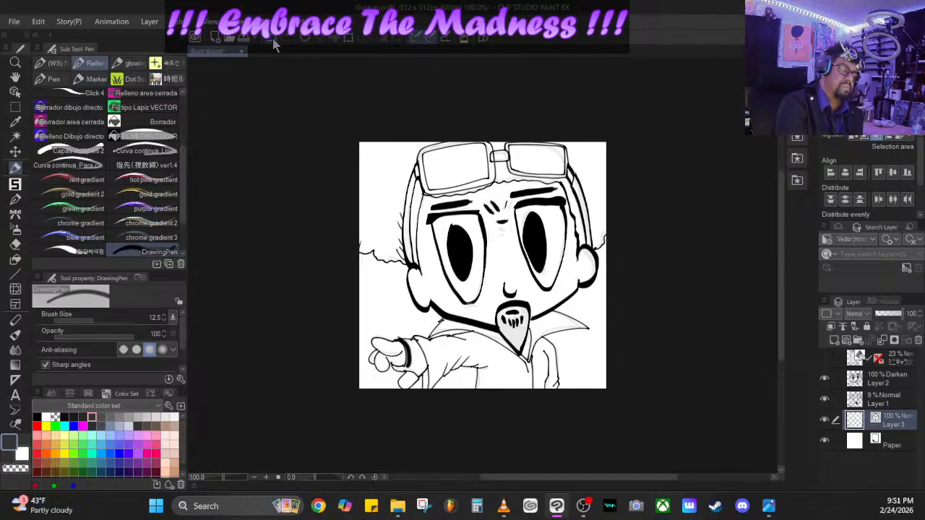
key("ctrl+z")
- Fill the sleeve cuff dark grey with the G-pen at size 8, and the shirt under the goatee dark purple
left_click(54, 63)
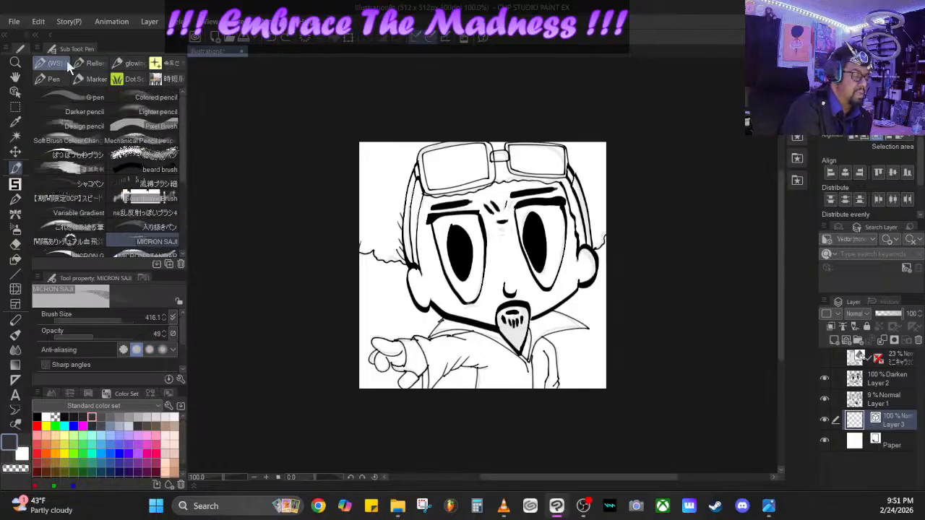
left_click(102, 98)
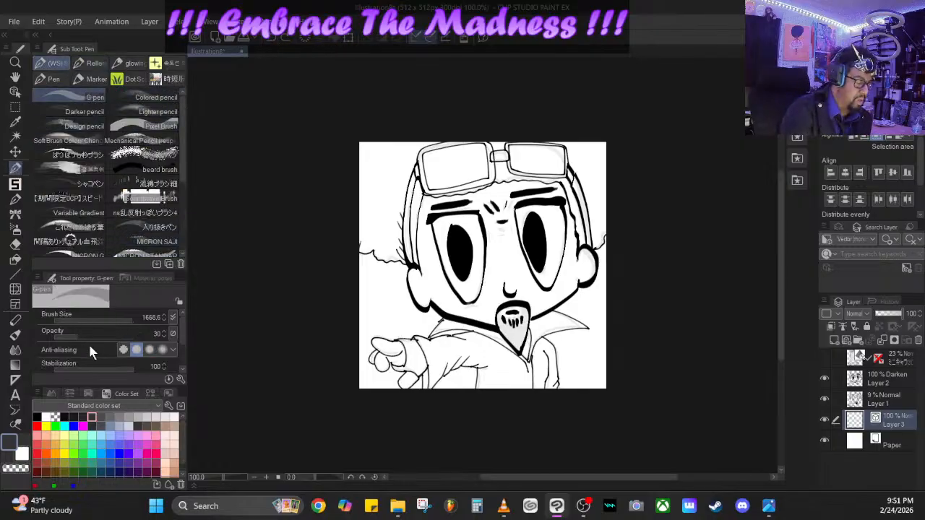
mouse_move(126, 320)
left_mouse_down()
mouse_move(72, 323)
mouse_move(86, 322)
left_mouse_up()
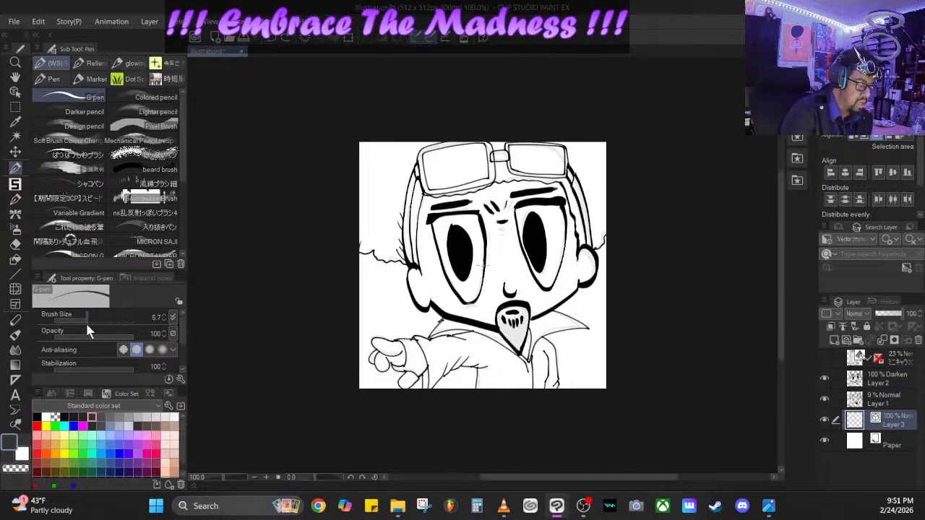
left_click(164, 315)
left_click(167, 316)
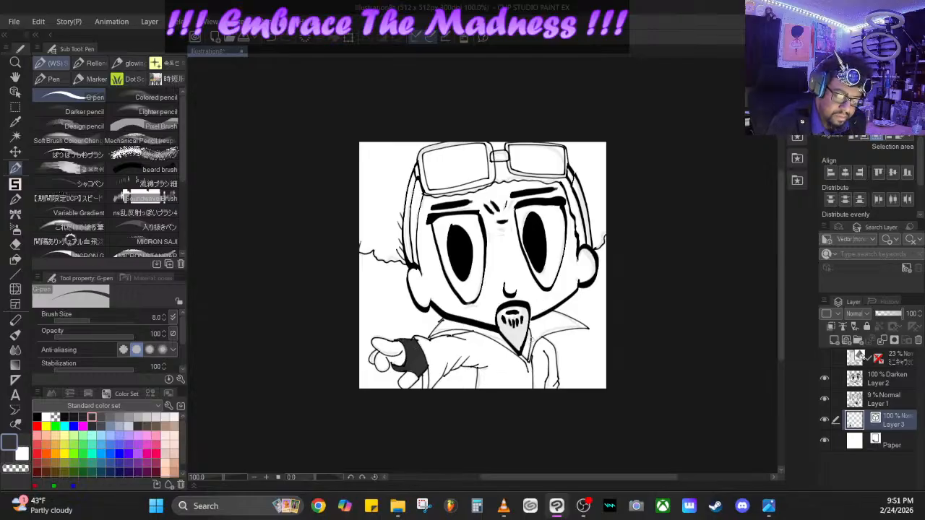
left_click(128, 472)
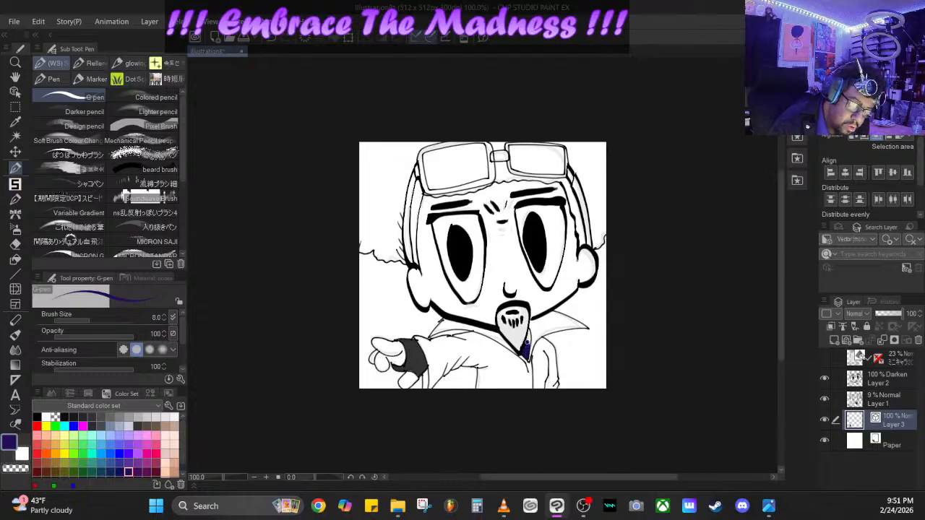
- Paint the pointed collar and the jacket front near-black with the G-pen at size 17
left_click(73, 417)
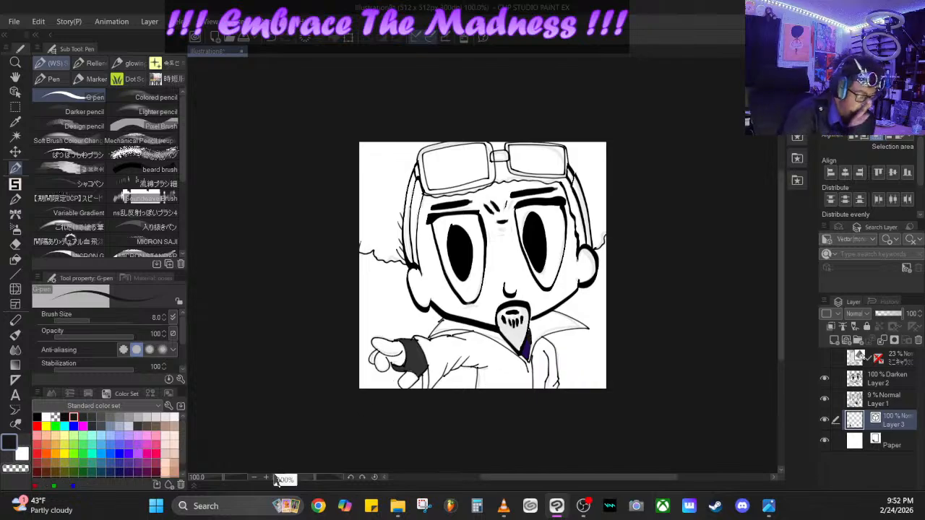
left_click(92, 318)
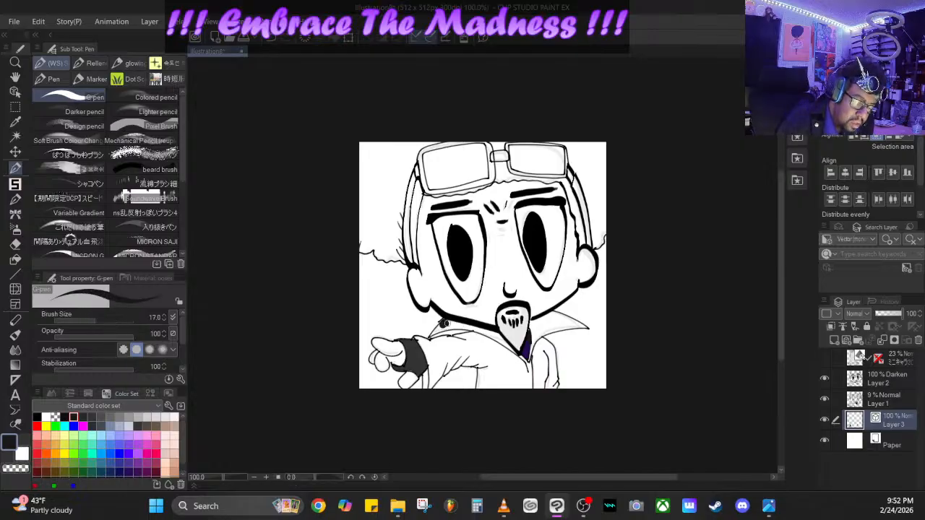
mouse_move(457, 323)
left_mouse_down()
mouse_move(522, 360)
mouse_move(530, 389)
mouse_move(535, 339)
mouse_move(572, 325)
left_mouse_up()
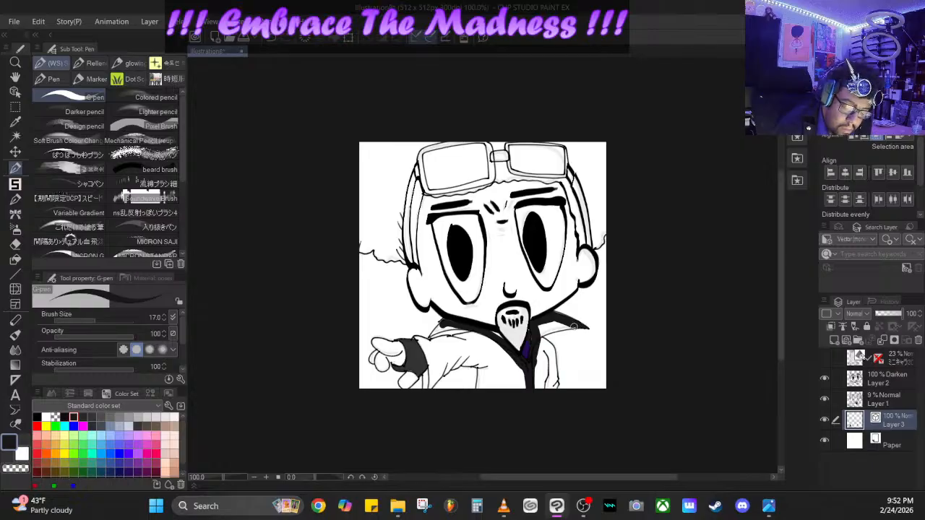
mouse_move(573, 327)
left_mouse_down()
mouse_move(538, 334)
mouse_move(560, 318)
mouse_move(543, 327)
left_mouse_up()
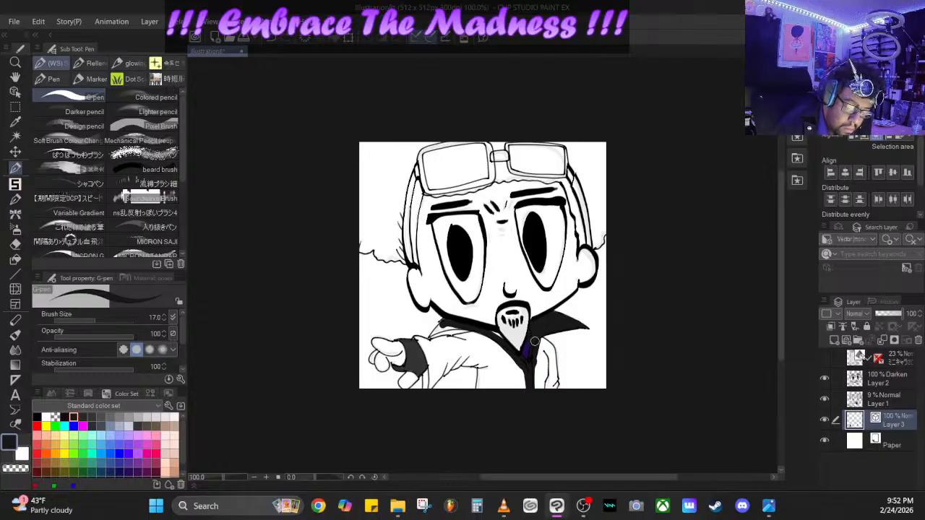
mouse_move(546, 346)
left_mouse_down()
mouse_move(554, 393)
mouse_move(551, 348)
mouse_move(541, 346)
mouse_move(545, 398)
mouse_move(538, 354)
mouse_move(531, 386)
mouse_move(481, 389)
mouse_move(483, 366)
mouse_move(526, 388)
mouse_move(488, 333)
left_mouse_up()
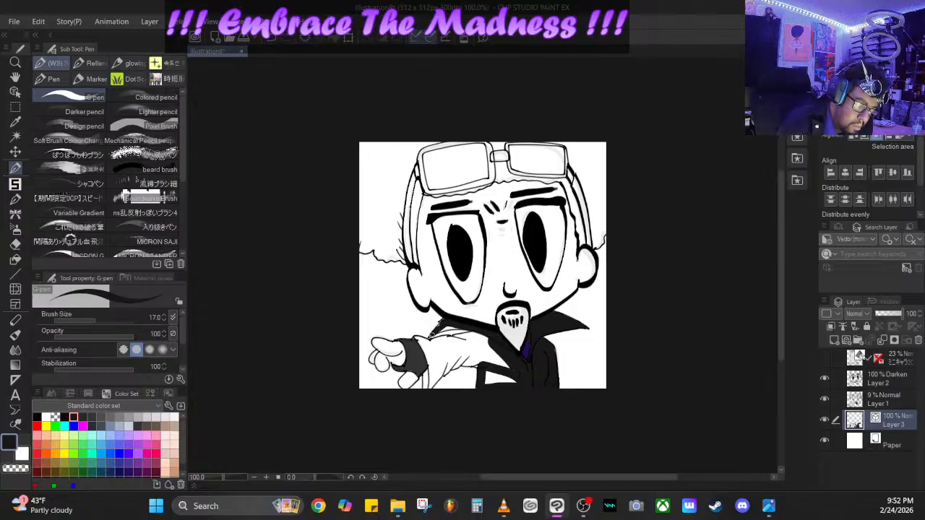
- Fill the outstretched sleeve and the remaining jacket areas near-black, enlarging the brush to 27.5
mouse_move(439, 329)
left_mouse_down()
mouse_move(486, 331)
mouse_move(416, 338)
mouse_move(426, 341)
mouse_move(418, 339)
mouse_move(432, 373)
mouse_move(426, 392)
mouse_move(455, 354)
mouse_move(434, 381)
mouse_move(444, 372)
mouse_move(428, 346)
mouse_move(488, 353)
mouse_move(519, 373)
left_mouse_up()
left_click(99, 320)
left_click_drag(99, 320, 100, 319)
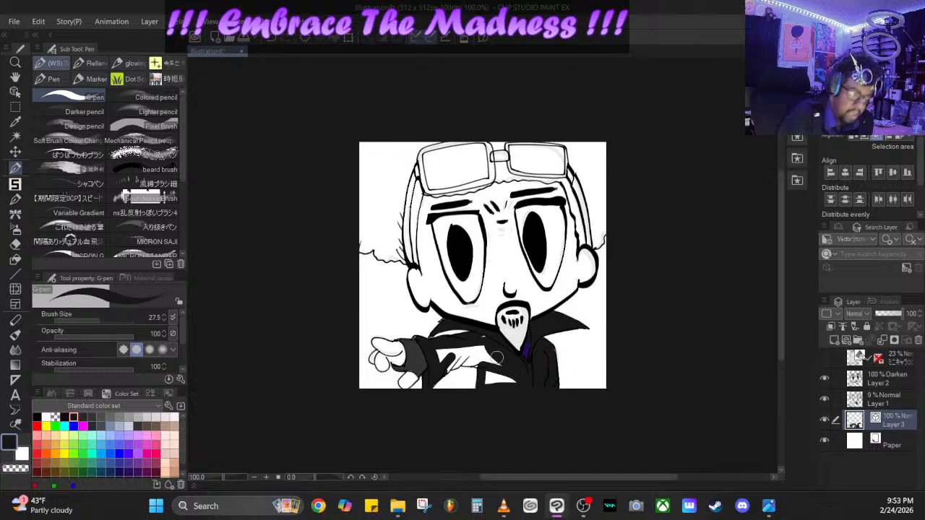
mouse_move(465, 359)
left_mouse_down()
mouse_move(434, 357)
mouse_move(440, 366)
mouse_move(468, 357)
mouse_move(442, 368)
mouse_move(473, 357)
mouse_move(495, 368)
mouse_move(499, 385)
mouse_move(512, 384)
mouse_move(478, 344)
mouse_move(485, 340)
mouse_move(488, 358)
mouse_move(463, 361)
mouse_move(491, 371)
mouse_move(491, 389)
mouse_move(451, 350)
left_mouse_up()
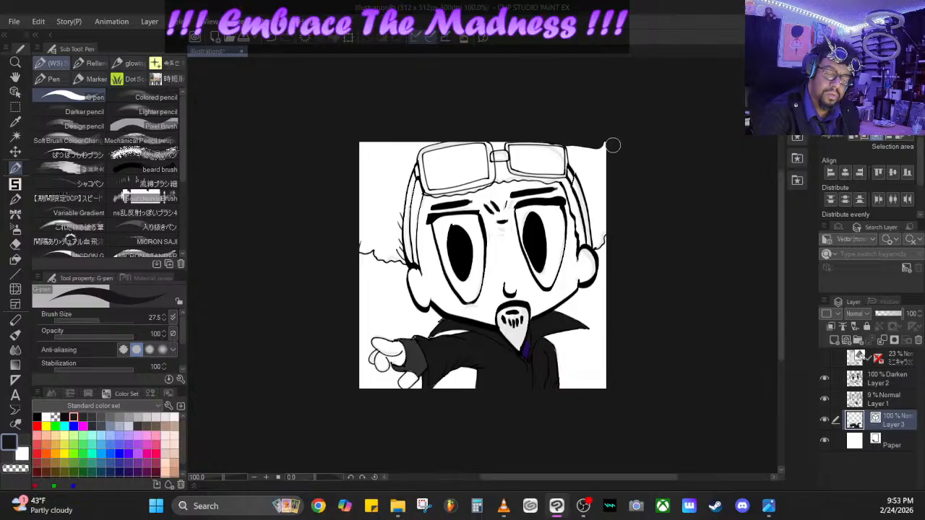
- Fill the hair on the right side of the head near-black, reducing the brush size to 19 for the edges
mouse_move(601, 146)
left_mouse_down()
mouse_move(573, 147)
mouse_move(599, 231)
left_mouse_up()
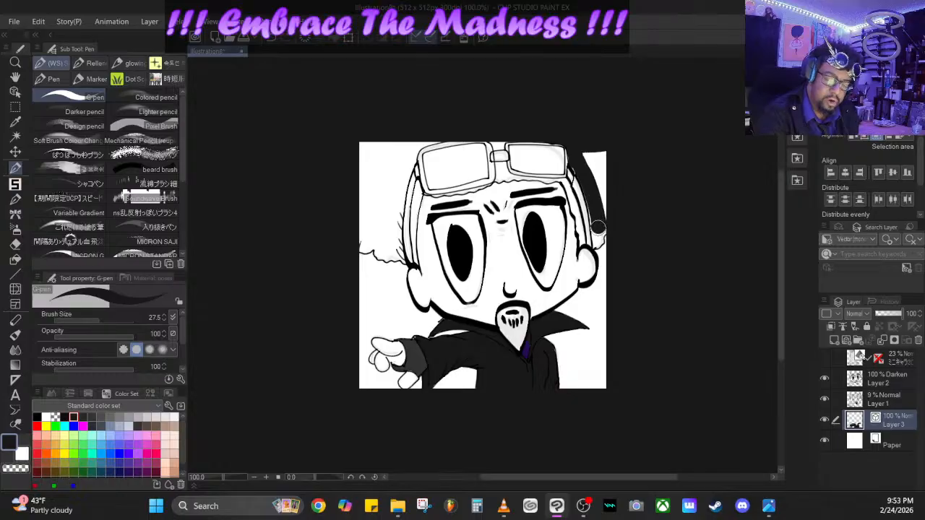
left_click_drag(97, 320, 92, 317)
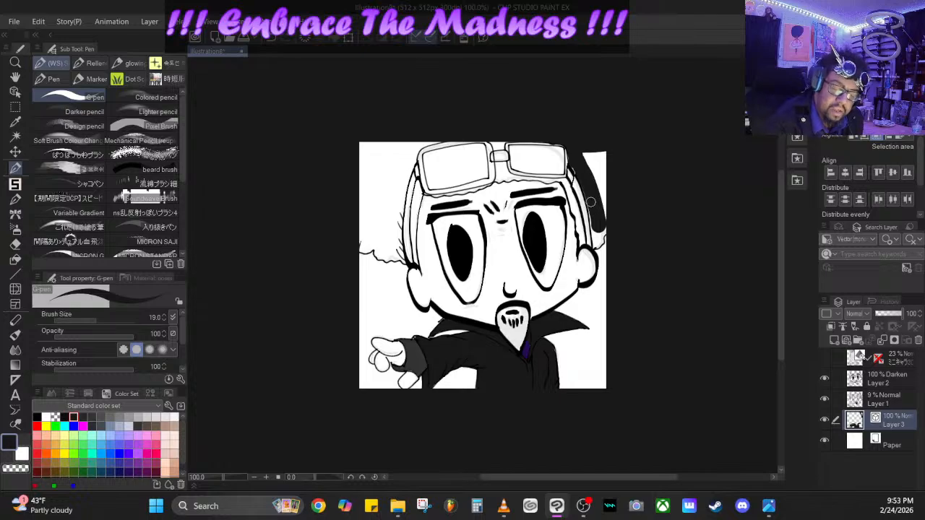
left_click_drag(591, 203, 597, 243)
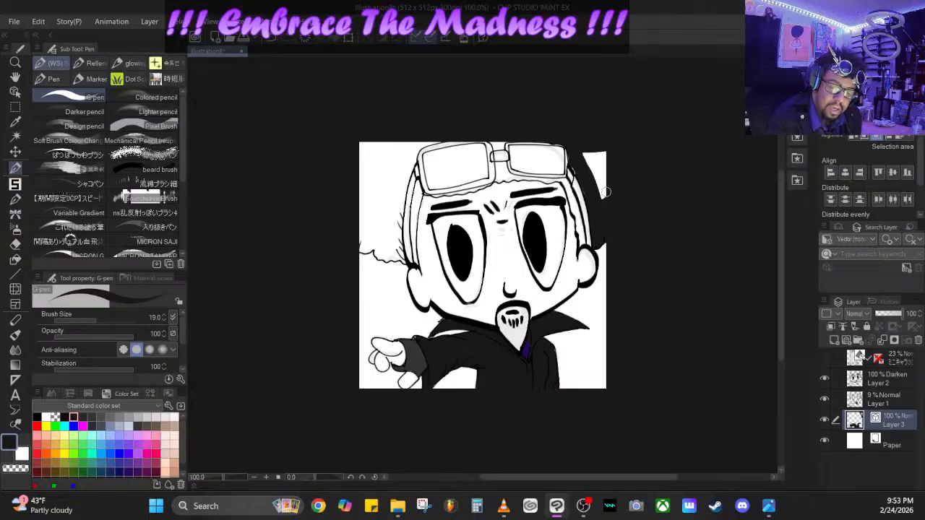
mouse_move(607, 160)
left_mouse_down()
mouse_move(603, 149)
mouse_move(583, 155)
mouse_move(602, 195)
left_mouse_up()
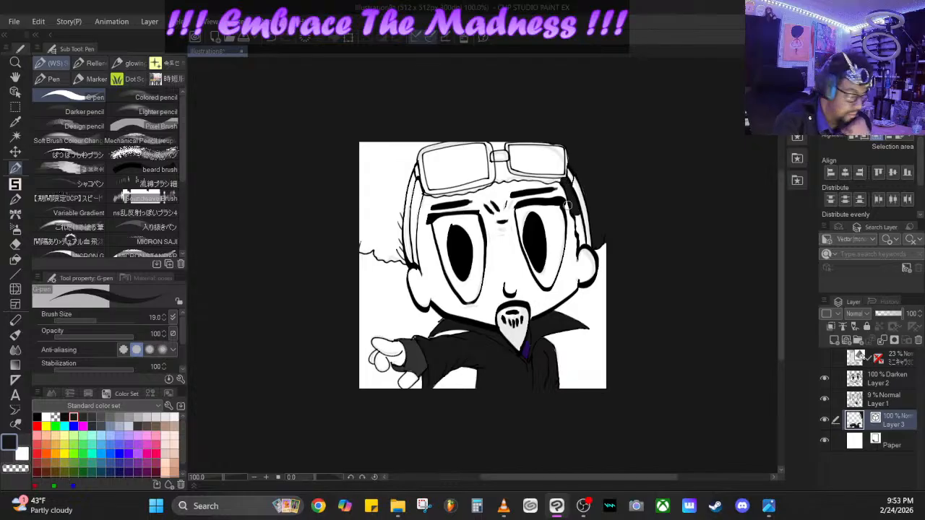
- Fill the hair behind the glasses strap in the upper-right corner of the canvas pure black with the G-pen at size 19
left_click(38, 417)
mouse_move(585, 149)
left_mouse_down()
mouse_move(604, 199)
mouse_move(607, 226)
mouse_move(596, 243)
mouse_move(575, 151)
mouse_move(548, 140)
mouse_move(577, 148)
mouse_move(601, 222)
mouse_move(601, 152)
mouse_move(579, 143)
mouse_move(604, 152)
left_mouse_up()
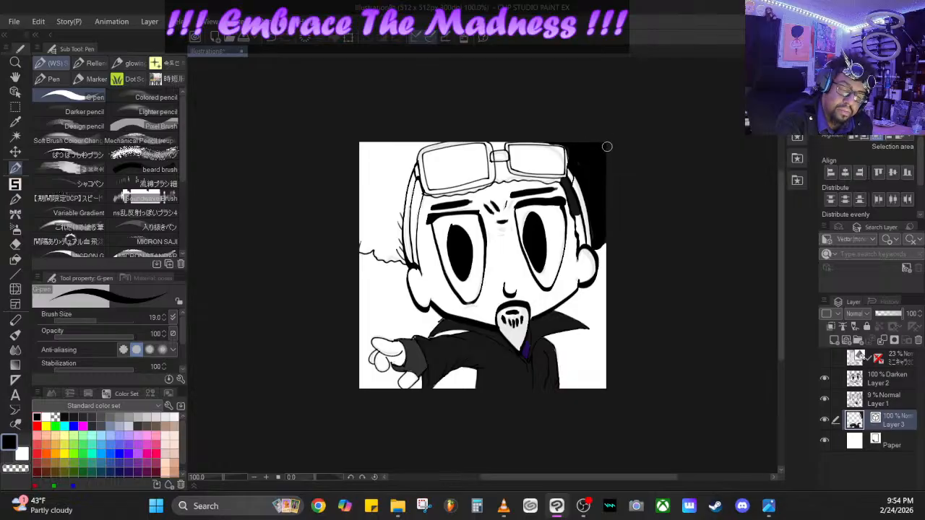
left_click_drag(576, 214, 582, 244)
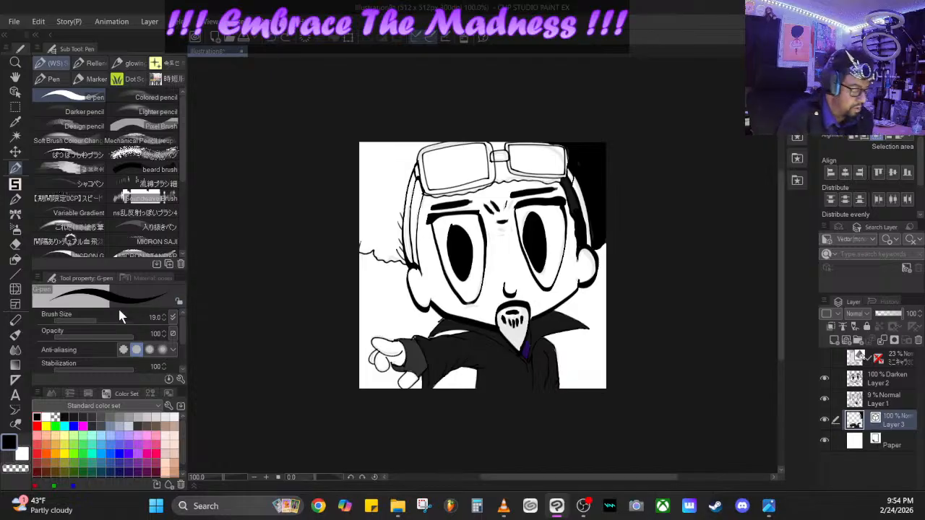
- Reduce the brush size to 14.1 and fill the hair between the strap and the face on the canvas's left side black
left_click_drag(96, 314, 92, 318)
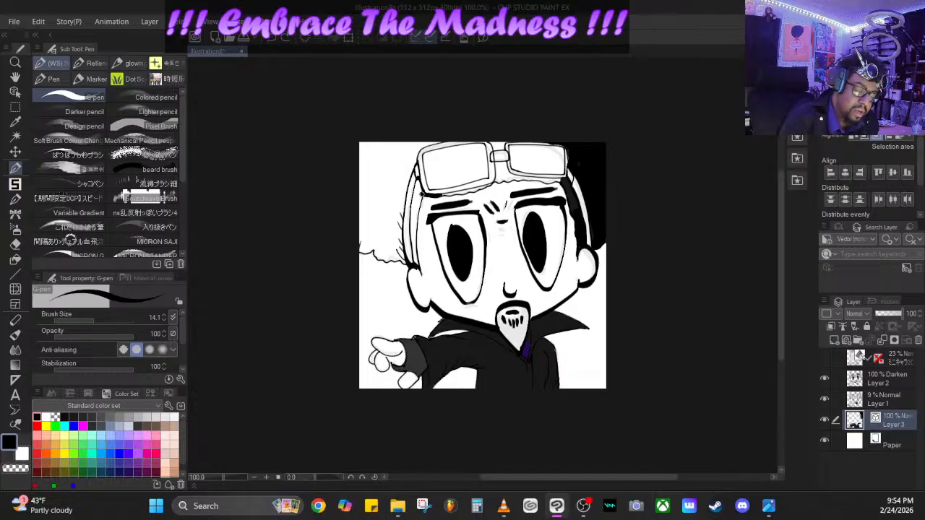
left_click_drag(422, 192, 417, 272)
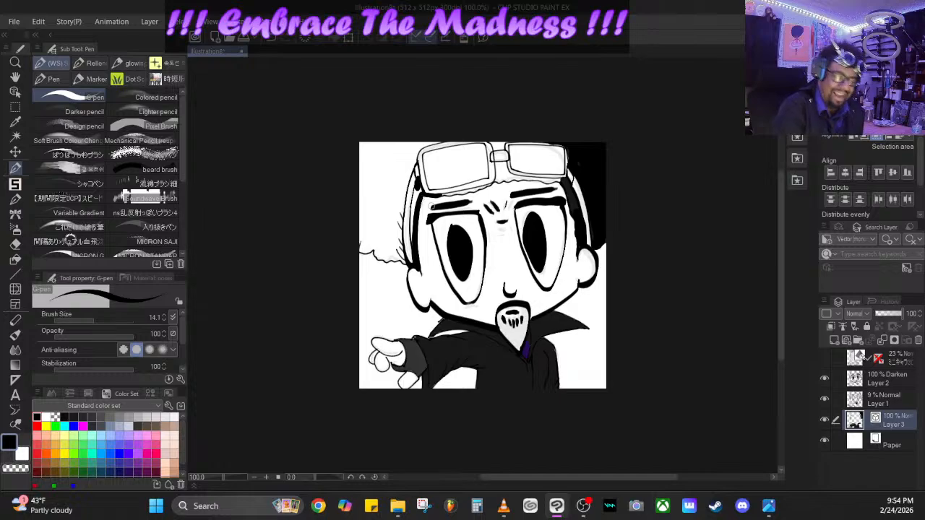
left_click_drag(417, 191, 412, 240)
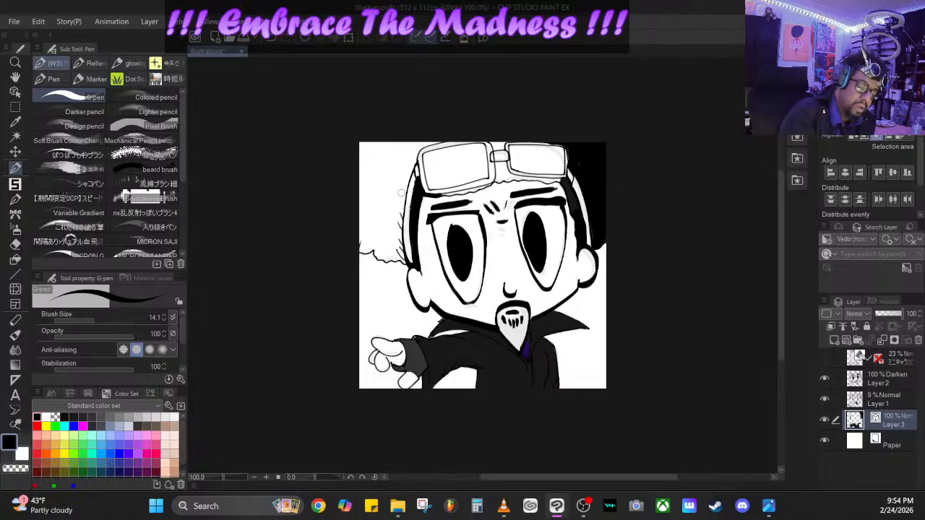
- Fill the large hair mass outside the strap on the canvas's left side and the goatee solid black
left_click_drag(414, 159, 400, 257)
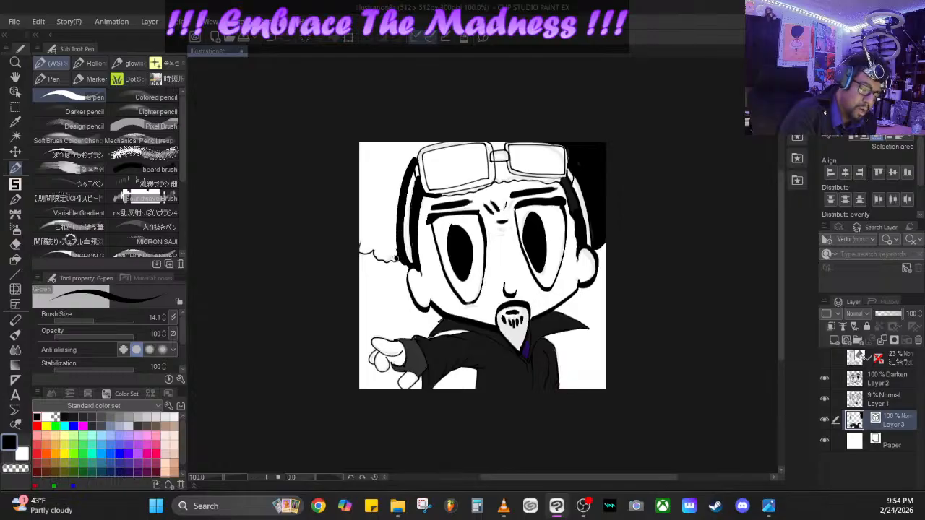
mouse_move(395, 258)
left_mouse_down()
mouse_move(357, 249)
mouse_move(361, 141)
mouse_move(360, 168)
mouse_move(379, 143)
mouse_move(439, 139)
mouse_move(414, 156)
mouse_move(421, 146)
mouse_move(363, 151)
mouse_move(372, 142)
mouse_move(364, 147)
mouse_move(366, 249)
mouse_move(384, 255)
mouse_move(396, 252)
mouse_move(408, 152)
mouse_move(391, 247)
mouse_move(374, 243)
mouse_move(369, 161)
mouse_move(401, 151)
mouse_move(382, 246)
mouse_move(367, 159)
left_mouse_up()
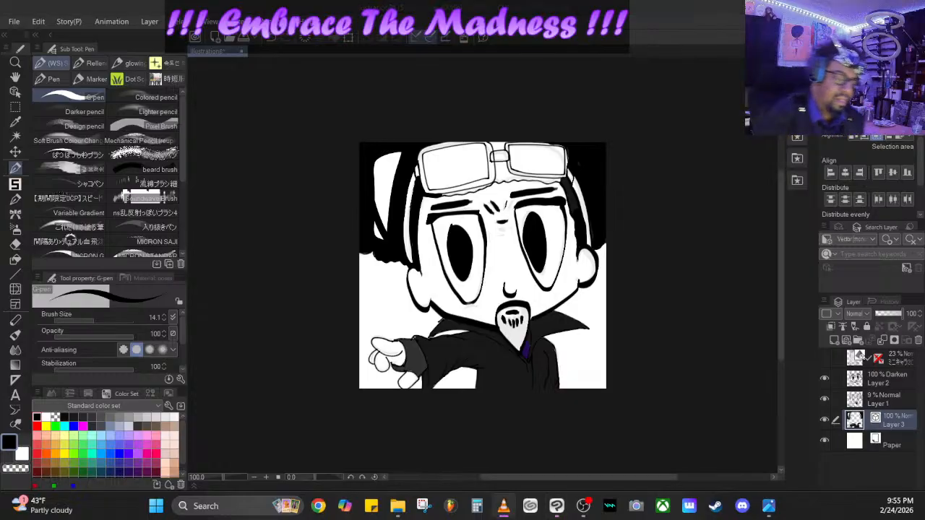
mouse_move(397, 148)
left_mouse_down()
mouse_move(381, 212)
mouse_move(387, 237)
left_mouse_up()
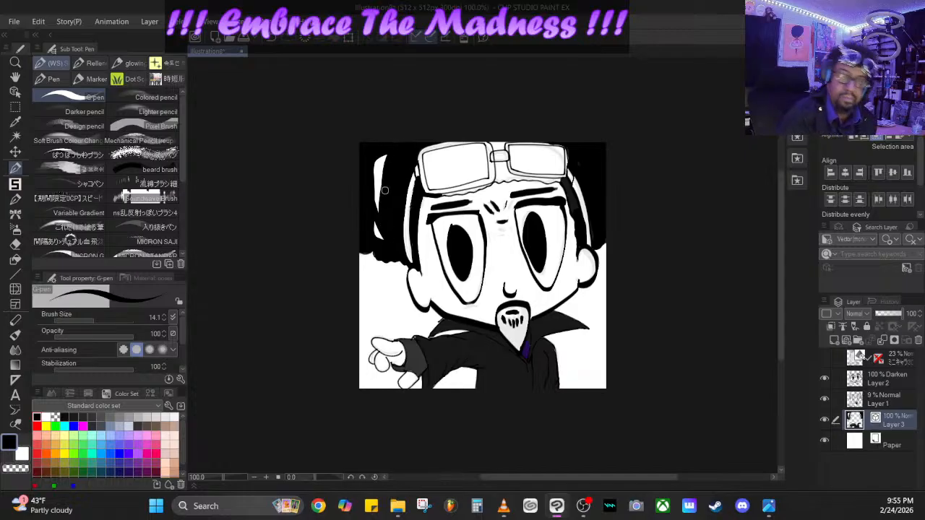
mouse_move(380, 239)
left_mouse_down()
mouse_move(376, 200)
mouse_move(390, 147)
mouse_move(373, 177)
mouse_move(375, 166)
left_mouse_up()
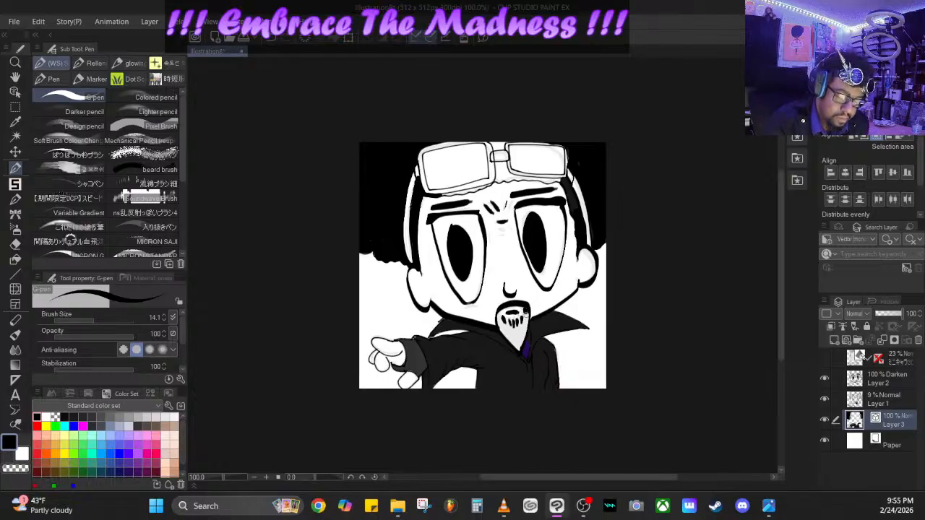
mouse_move(528, 315)
left_mouse_down()
mouse_move(519, 347)
mouse_move(497, 312)
mouse_move(517, 340)
mouse_move(525, 323)
mouse_move(517, 338)
mouse_move(519, 327)
mouse_move(514, 334)
mouse_move(507, 324)
left_mouse_up()
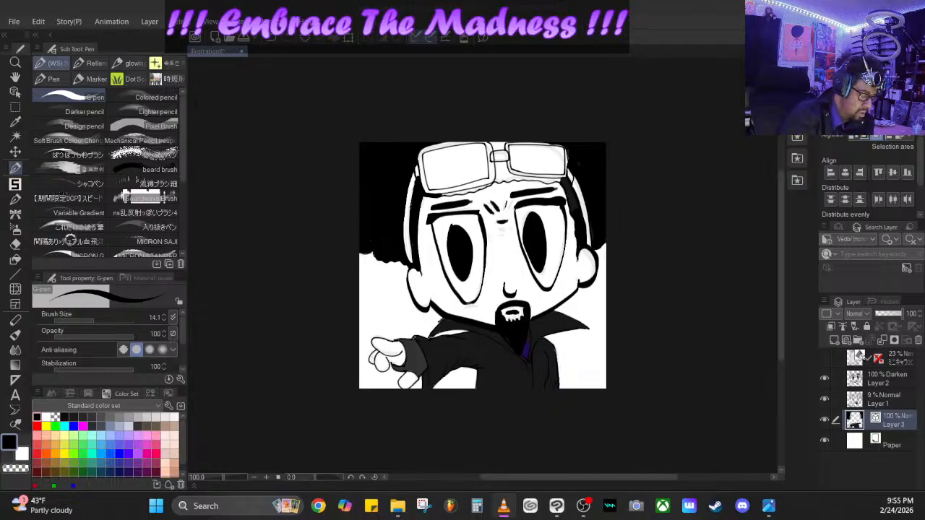
- Paint the palm, fingers and thumb of the outstretched hand light brown with the G-pen at size 14.1, redoing the stray stroke
left_click(164, 427)
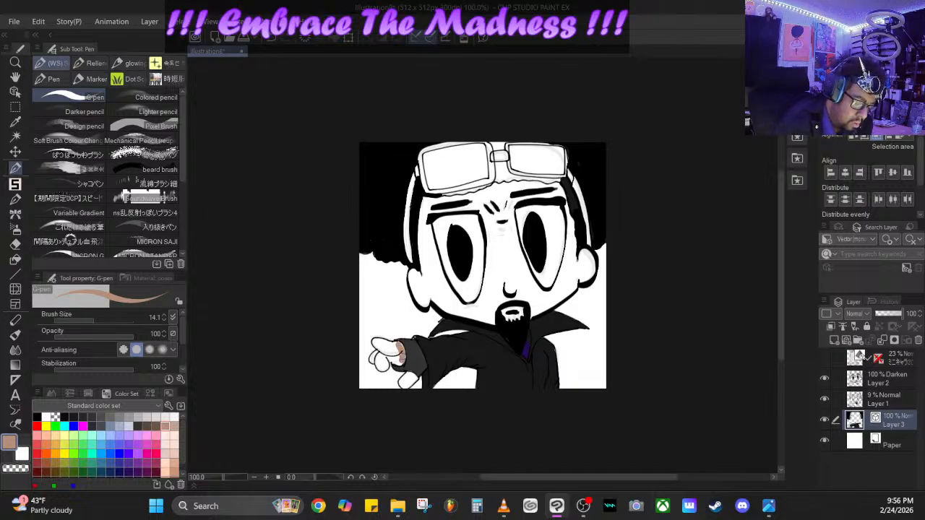
mouse_move(399, 346)
left_mouse_down()
mouse_move(377, 341)
mouse_move(394, 353)
left_mouse_up()
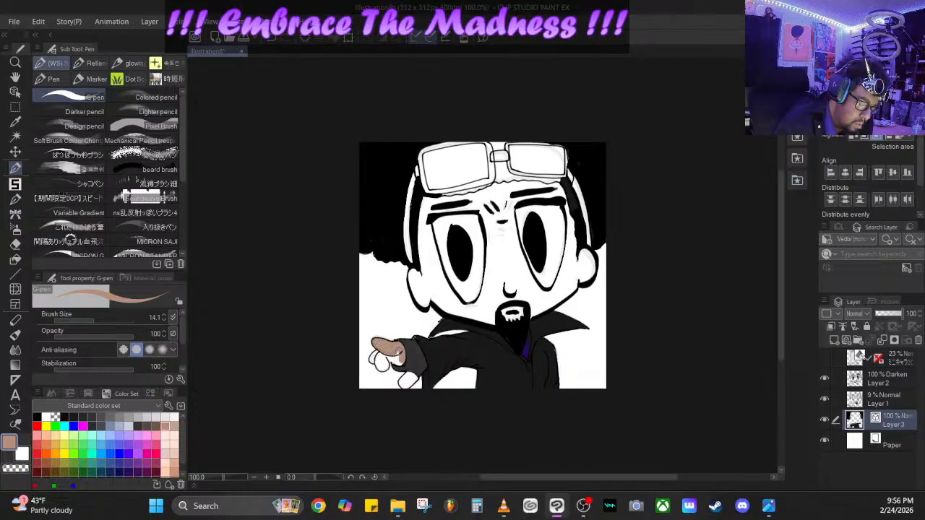
left_click_drag(397, 360, 388, 355)
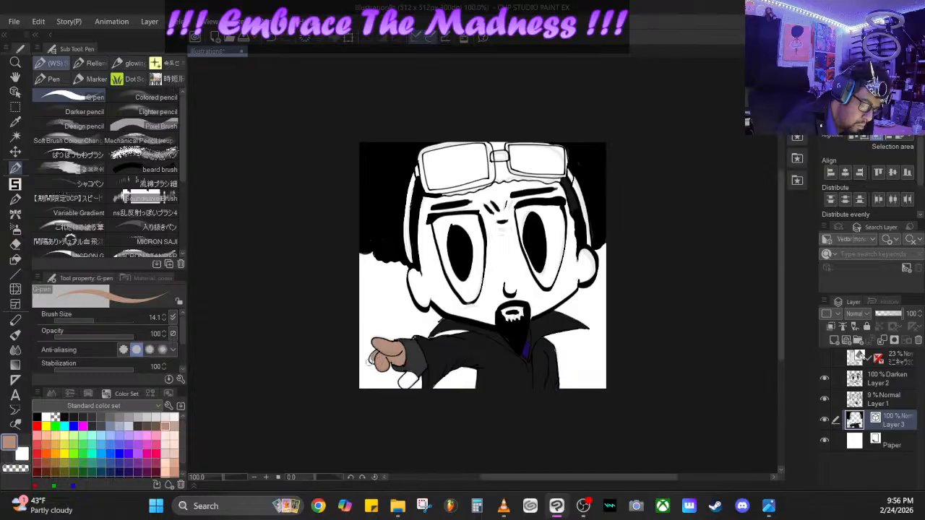
left_click(273, 38)
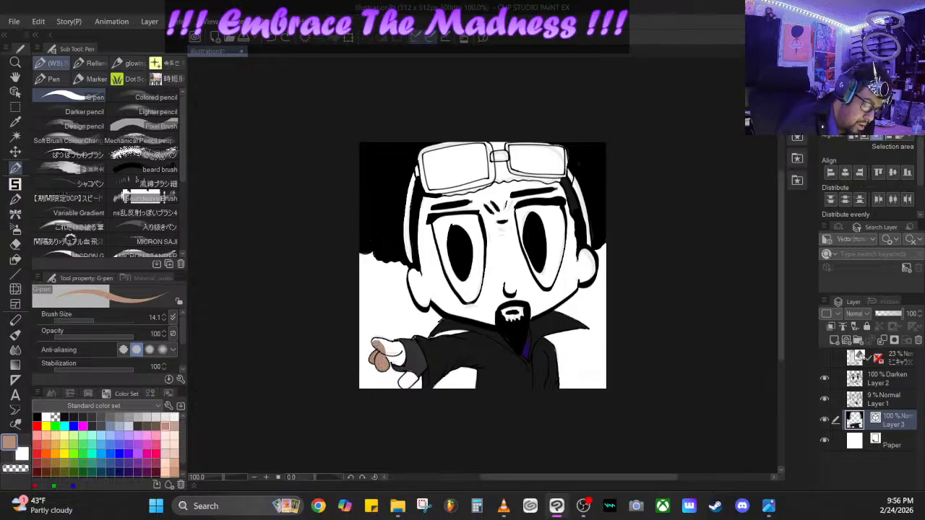
mouse_move(376, 341)
left_mouse_down()
mouse_move(401, 360)
mouse_move(402, 350)
mouse_move(391, 352)
left_mouse_up()
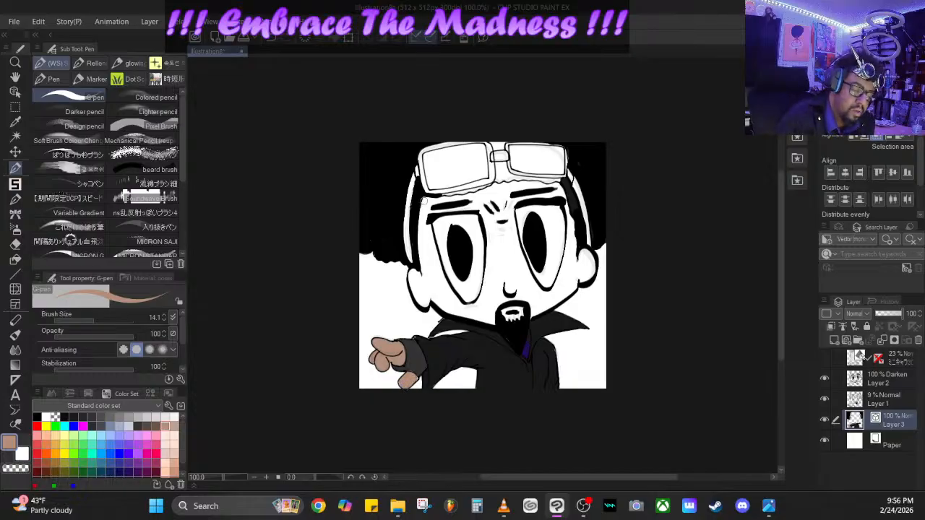
- Paint light brown skin around the left-hand eye and under its brow, and enlarge the brush to 37.2
mouse_move(425, 198)
left_mouse_down()
mouse_move(425, 284)
mouse_move(424, 220)
mouse_move(439, 205)
mouse_move(480, 199)
mouse_move(427, 209)
mouse_move(484, 207)
mouse_move(490, 276)
mouse_move(479, 305)
mouse_move(488, 257)
mouse_move(479, 283)
left_mouse_up()
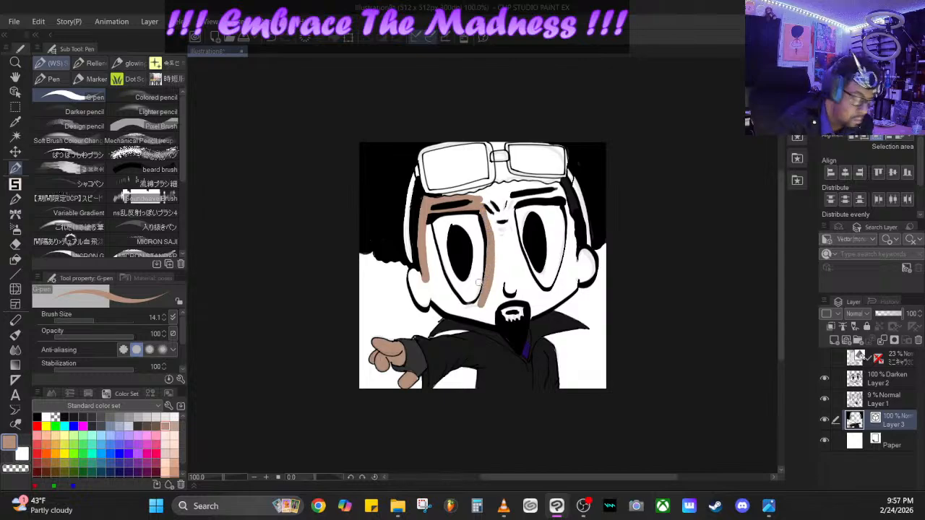
left_click_drag(95, 315, 101, 323)
mouse_move(421, 246)
left_mouse_down()
mouse_move(437, 290)
mouse_move(422, 302)
mouse_move(412, 278)
mouse_move(479, 316)
mouse_move(522, 313)
mouse_move(500, 318)
mouse_move(497, 296)
left_mouse_up()
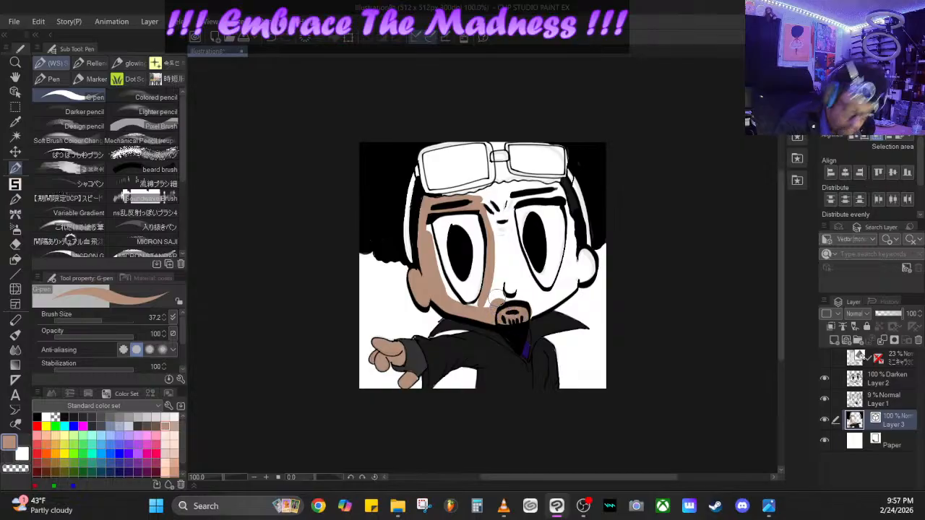
left_click(275, 40)
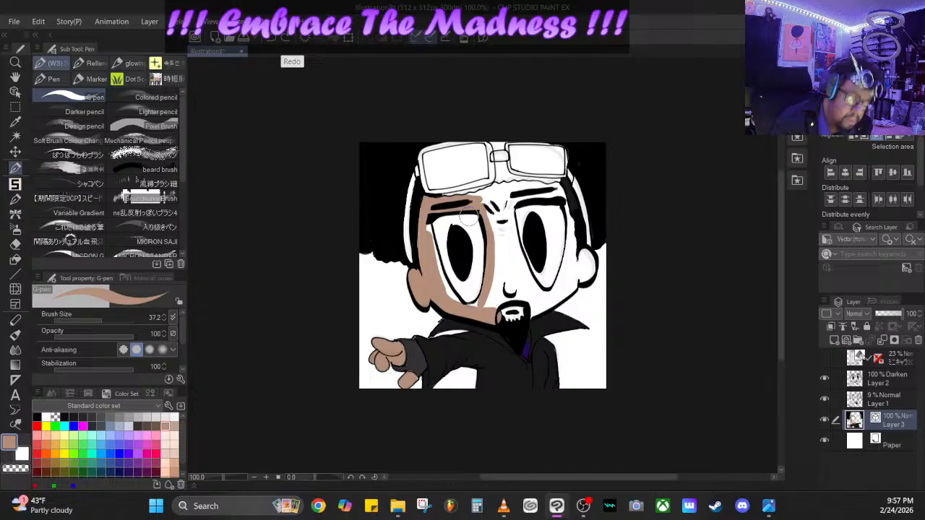
left_click(276, 40)
- Fill the mouth area, nose, space between the eyes and forehead light brown with the G-pen at size 37.2
mouse_move(493, 292)
left_mouse_down()
mouse_move(508, 292)
mouse_move(512, 308)
left_mouse_up()
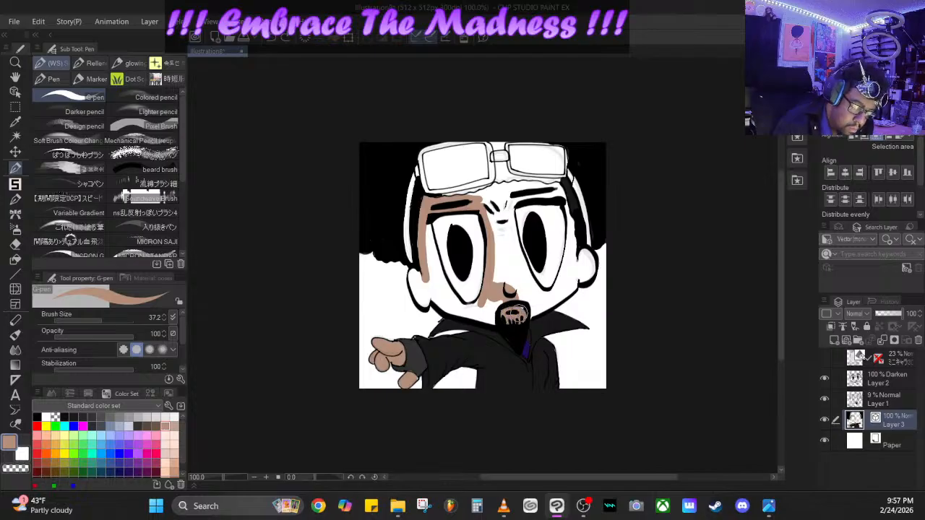
left_click_drag(517, 303, 514, 294)
mouse_move(504, 256)
left_mouse_down()
mouse_move(493, 192)
mouse_move(568, 190)
left_mouse_up()
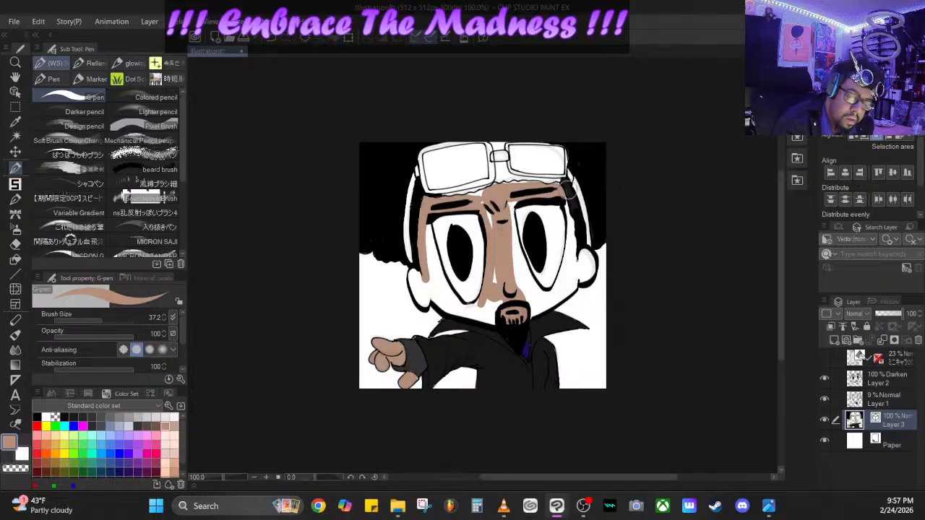
mouse_move(505, 207)
left_mouse_down()
mouse_move(518, 195)
mouse_move(486, 218)
mouse_move(484, 199)
mouse_move(468, 202)
left_mouse_up()
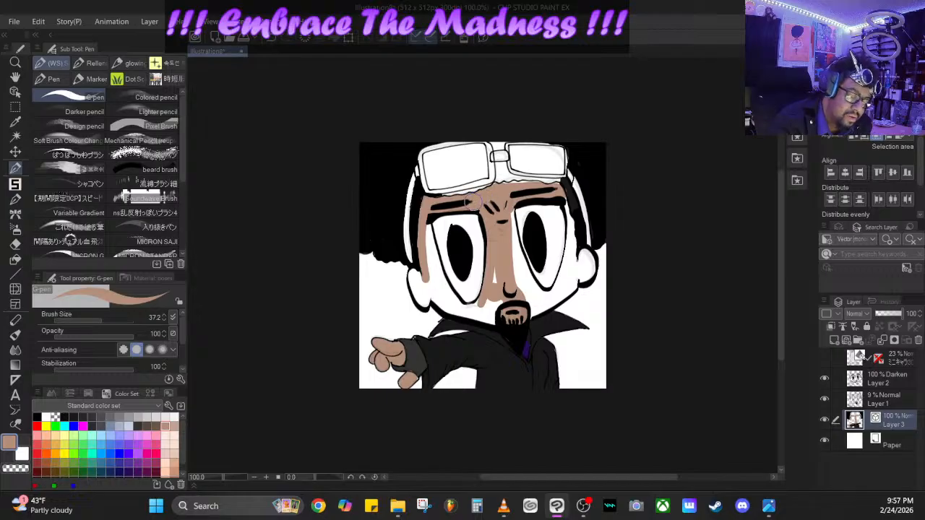
- Fill the remaining cheeks, jaw and both ears light brown, reducing the brush to 19.1 after undoing the first cheek stroke
mouse_move(423, 224)
left_mouse_down()
mouse_move(447, 305)
mouse_move(416, 279)
mouse_move(423, 300)
mouse_move(448, 302)
left_mouse_up()
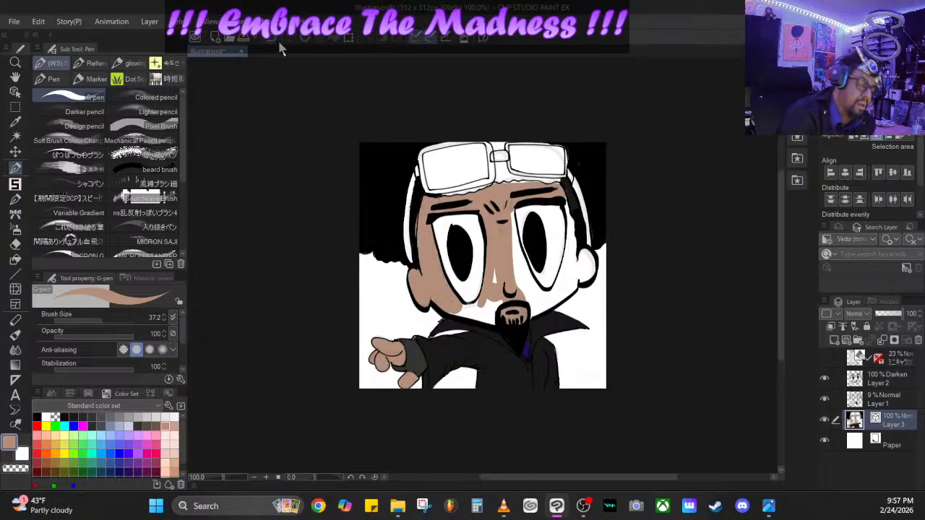
key("ctrl+z")
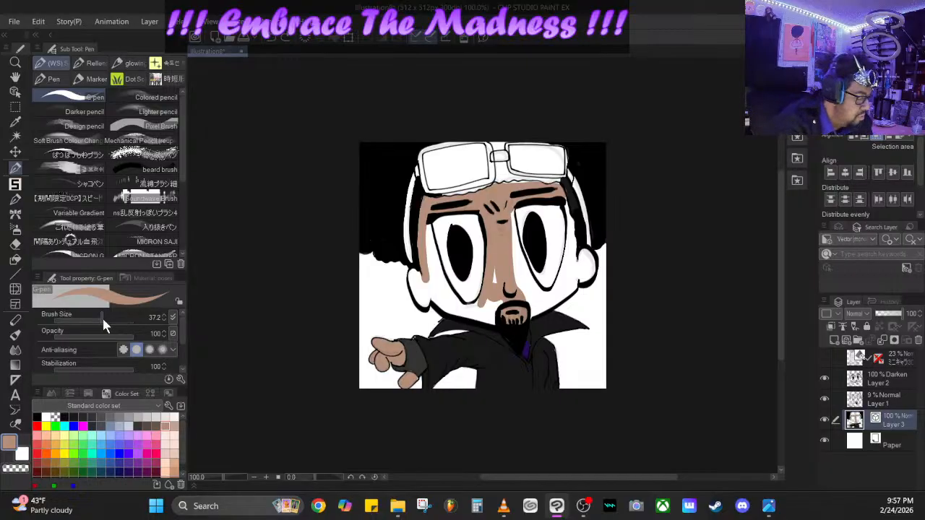
left_click_drag(102, 319, 91, 319)
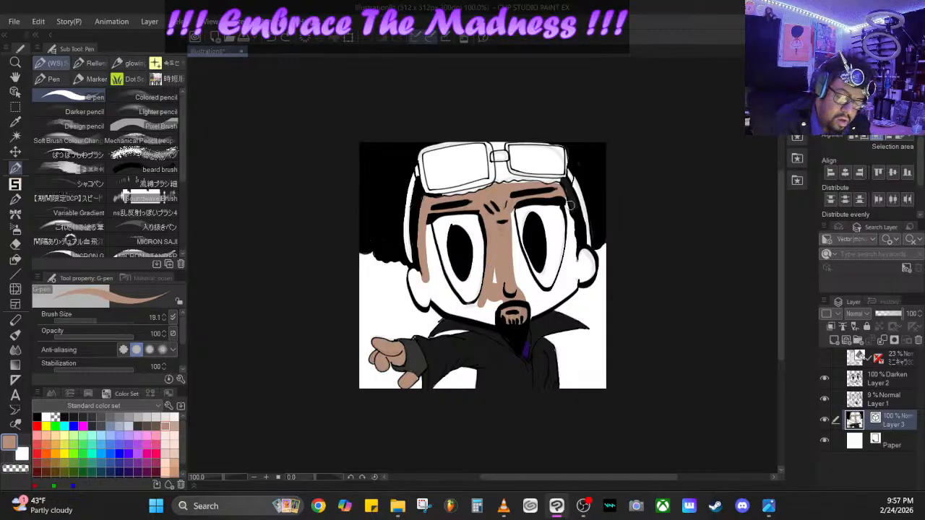
mouse_move(566, 207)
left_mouse_down()
mouse_move(571, 268)
mouse_move(572, 240)
mouse_move(573, 268)
mouse_move(588, 253)
mouse_move(591, 273)
mouse_move(580, 277)
mouse_move(585, 252)
mouse_move(580, 276)
mouse_move(556, 293)
mouse_move(571, 244)
mouse_move(572, 289)
mouse_move(532, 315)
mouse_move(512, 271)
mouse_move(541, 305)
mouse_move(550, 294)
mouse_move(518, 264)
mouse_move(512, 229)
mouse_move(533, 289)
mouse_move(494, 269)
mouse_move(493, 323)
mouse_move(449, 295)
mouse_move(427, 224)
mouse_move(430, 248)
left_mouse_up()
left_click_drag(439, 280, 428, 228)
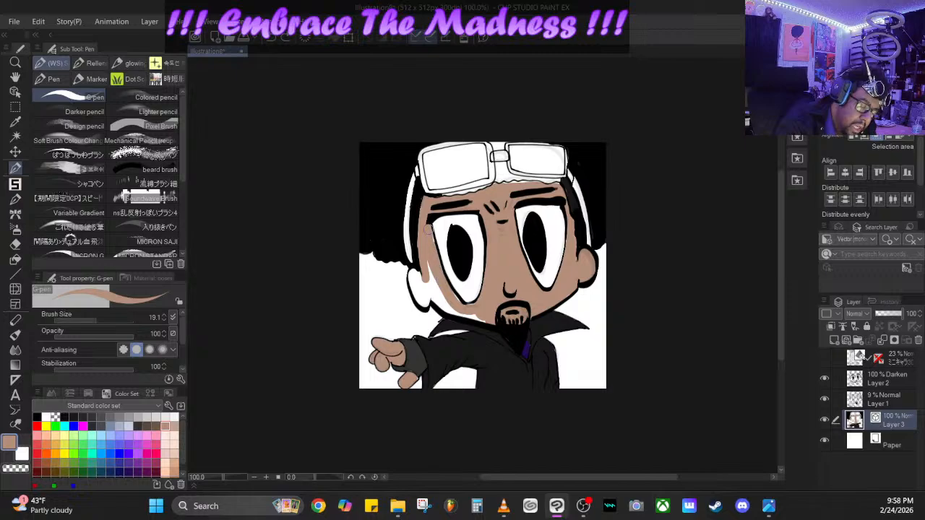
mouse_move(436, 271)
left_mouse_down()
mouse_move(463, 316)
mouse_move(491, 319)
mouse_move(441, 302)
mouse_move(428, 265)
mouse_move(428, 280)
mouse_move(415, 270)
mouse_move(418, 296)
mouse_move(427, 302)
mouse_move(420, 280)
mouse_move(466, 316)
left_mouse_up()
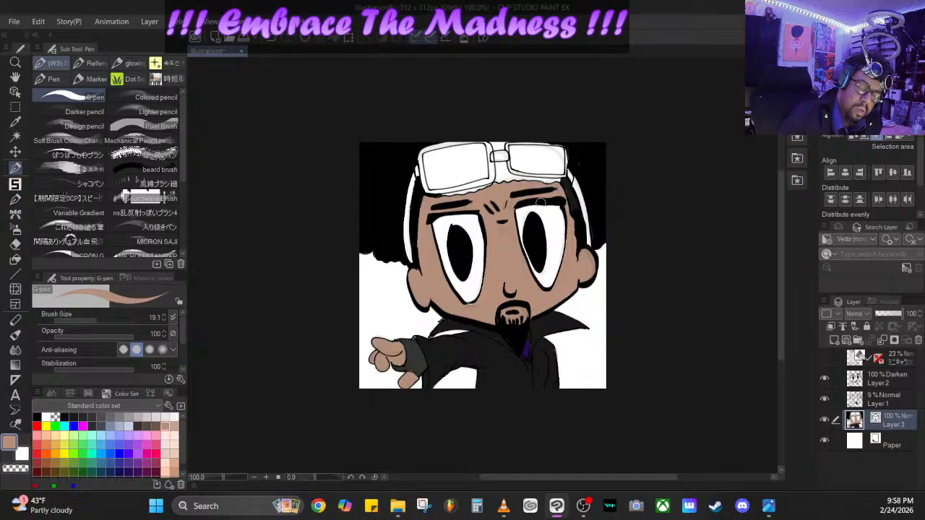
- Switch the drawing color back to black
left_click(37, 417)
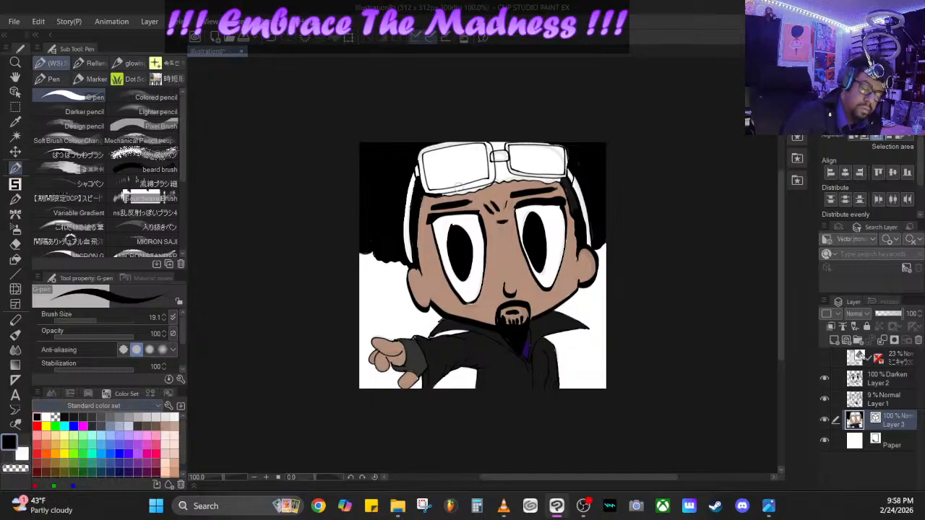
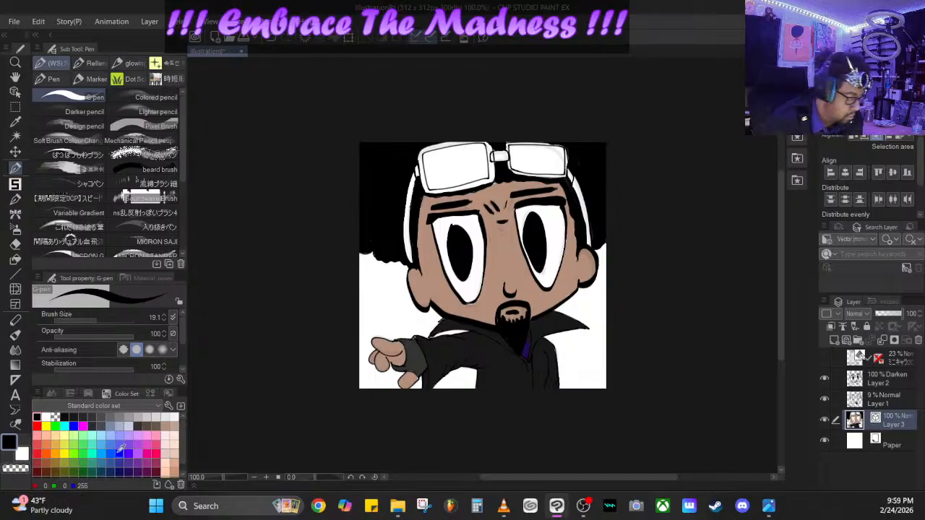
- Paint both goggle straps along the sides of the head dark grey with the G-pen on Layer 3
left_click(46, 417)
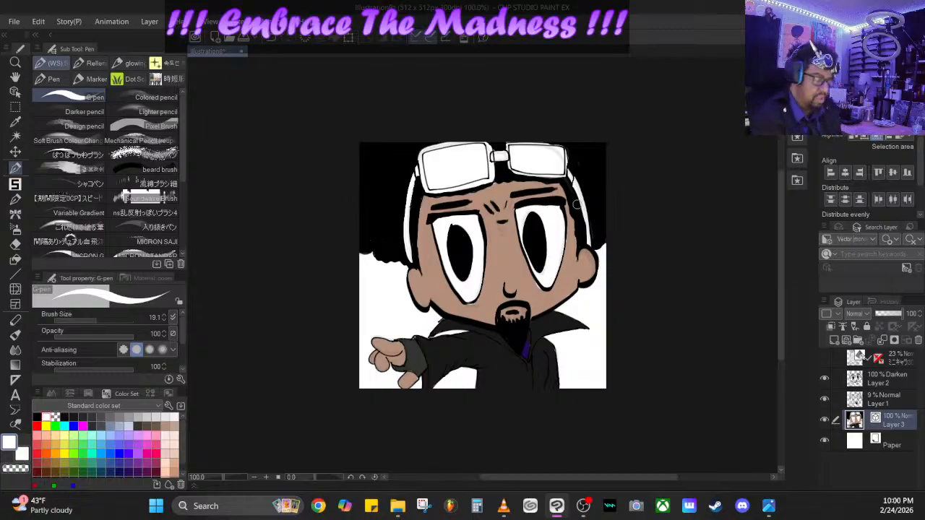
left_click(92, 417)
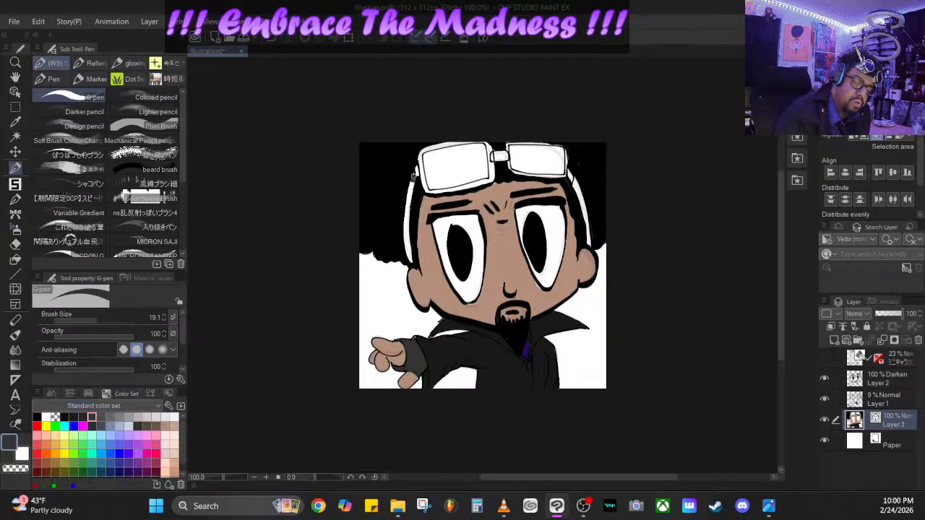
mouse_move(411, 182)
left_mouse_down()
mouse_move(411, 263)
mouse_move(405, 228)
left_mouse_up()
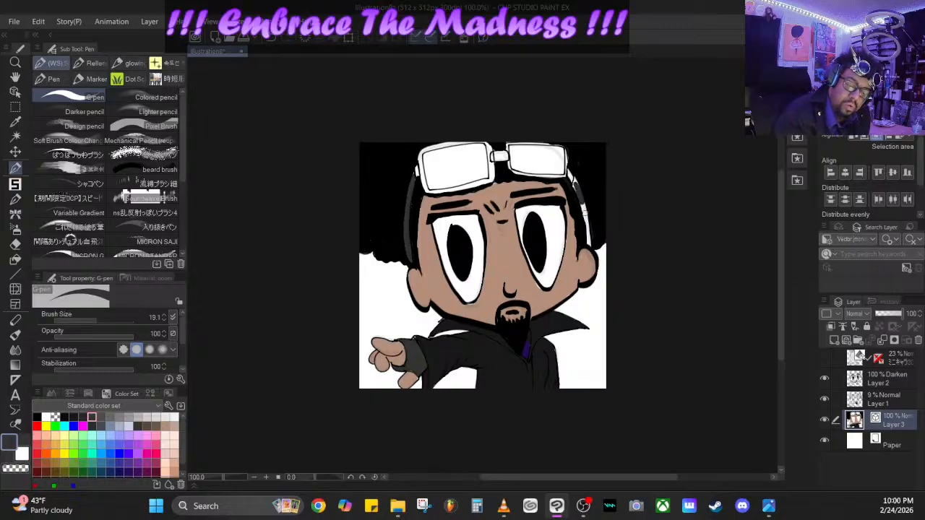
left_click_drag(582, 205, 589, 236)
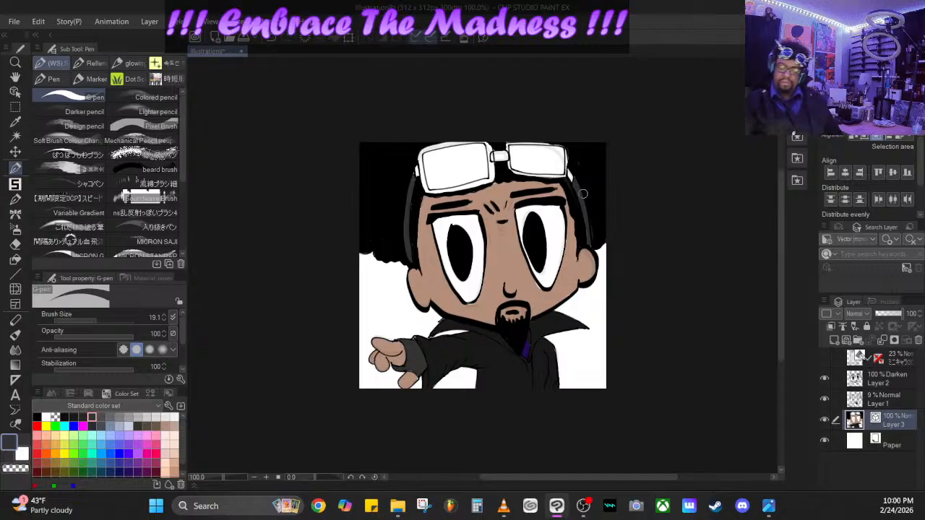
- Hide the Paper layer and paint a white border around the character's outer edges with the G-pen at size 12.0
left_click(824, 442)
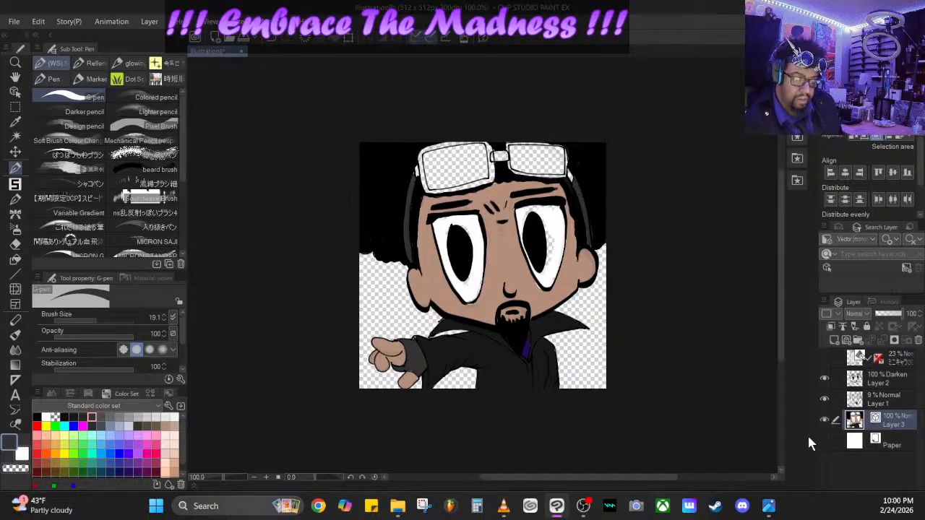
left_click(47, 417)
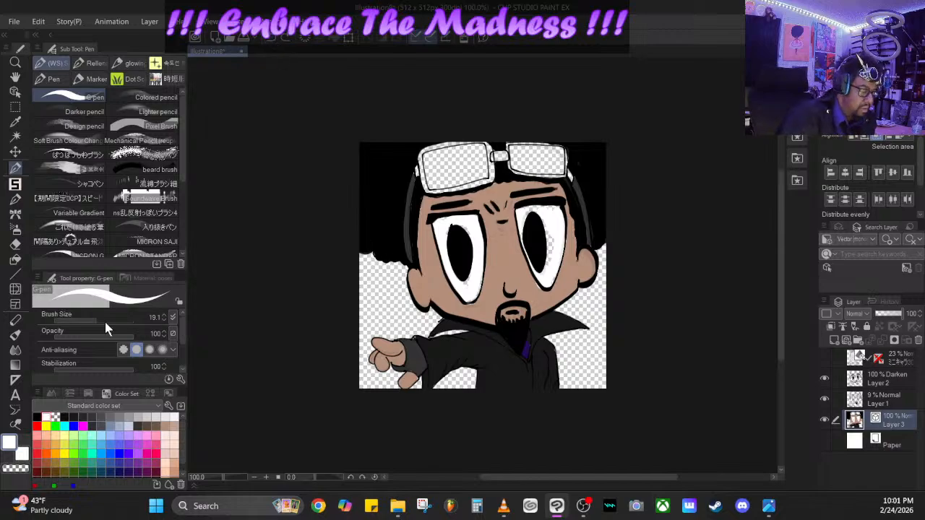
left_click_drag(100, 321, 94, 320)
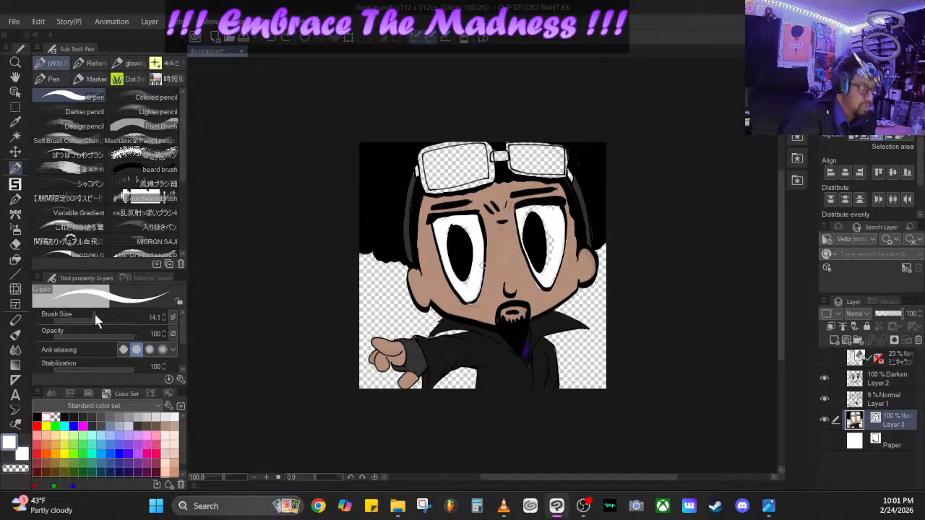
left_click(164, 319)
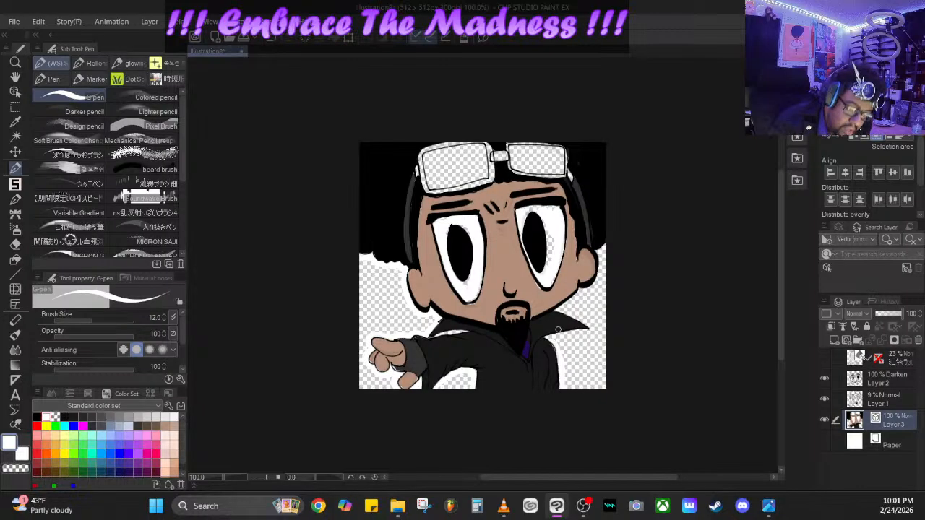
left_click(275, 39)
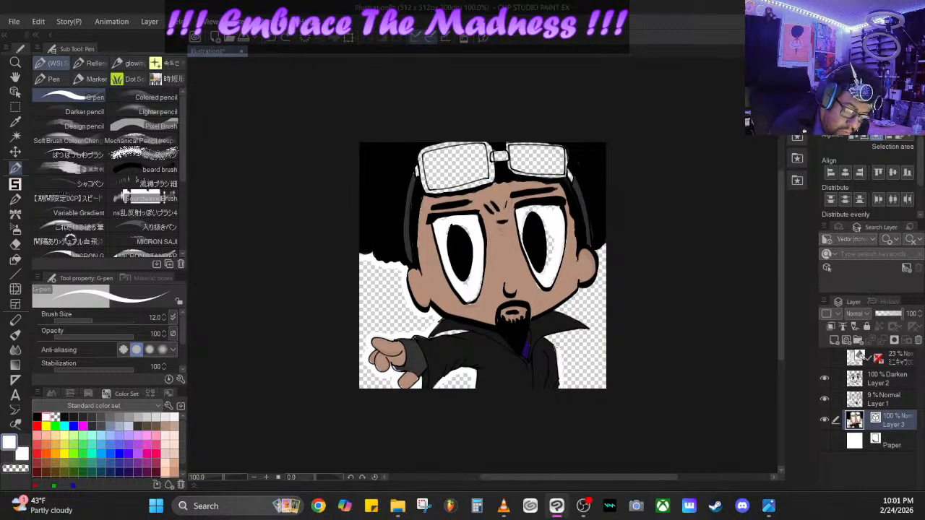
left_click_drag(549, 337, 588, 331)
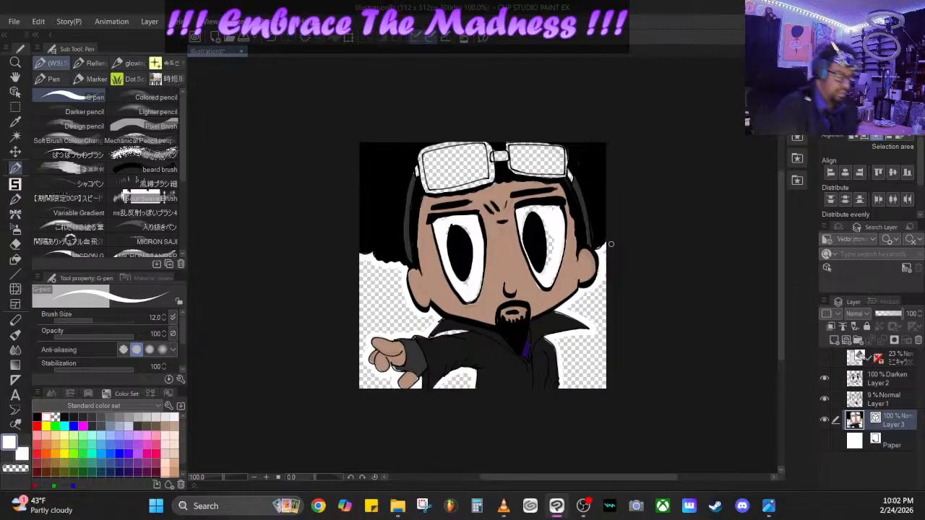
- Set the G-pen size to 9.8 and fill the transparent gaps in the character's right-hand eye white, switching to Layer 2
left_click_drag(94, 316, 85, 317)
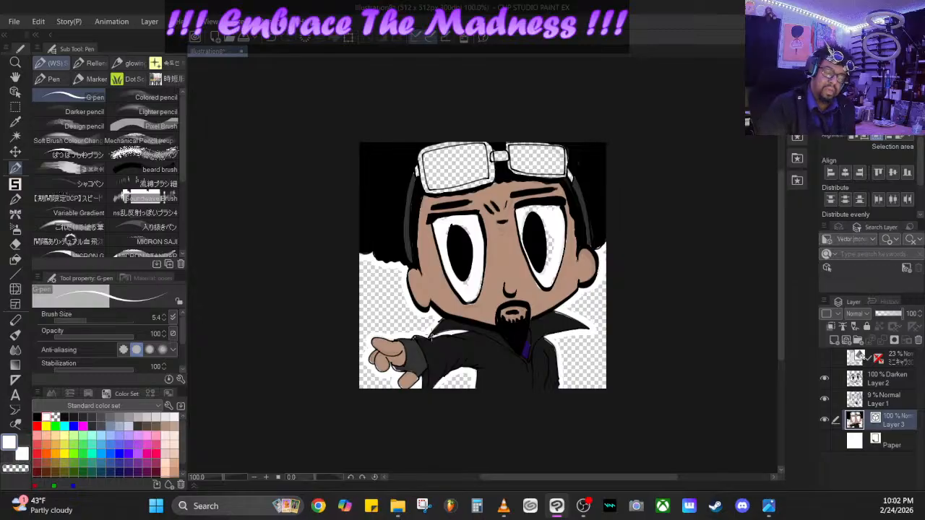
left_click_drag(86, 318, 92, 320)
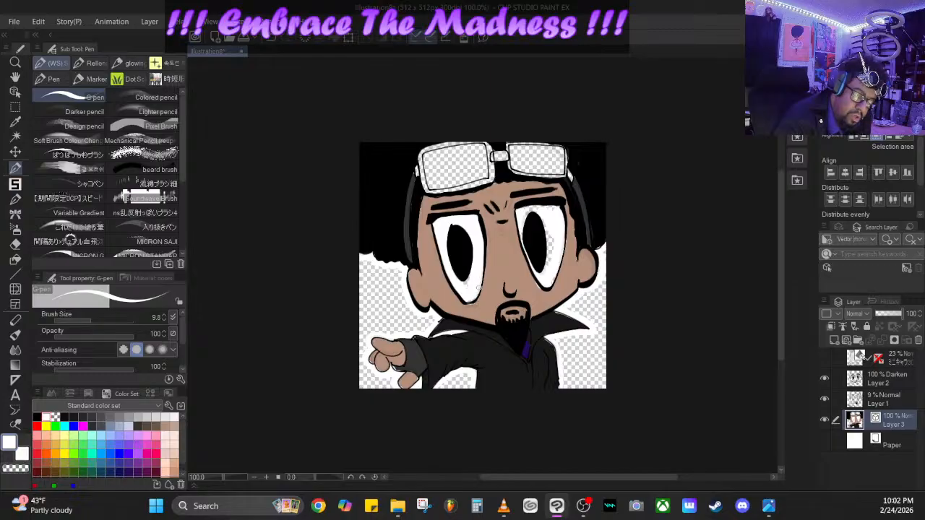
left_click(893, 405)
left_click(897, 383)
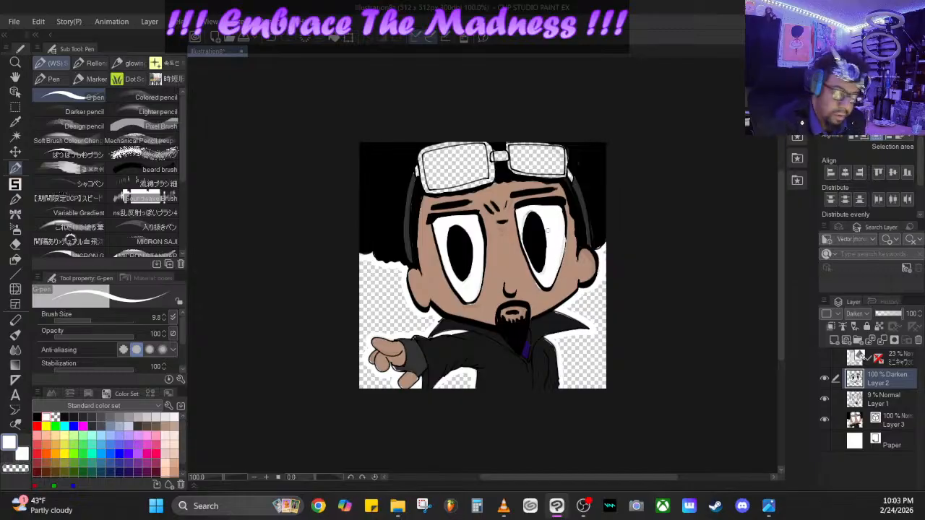
- Paint the frames around both goggle lenses light grey (204, 204, 204) on Layer 2
scroll(778, 272, "up", 3)
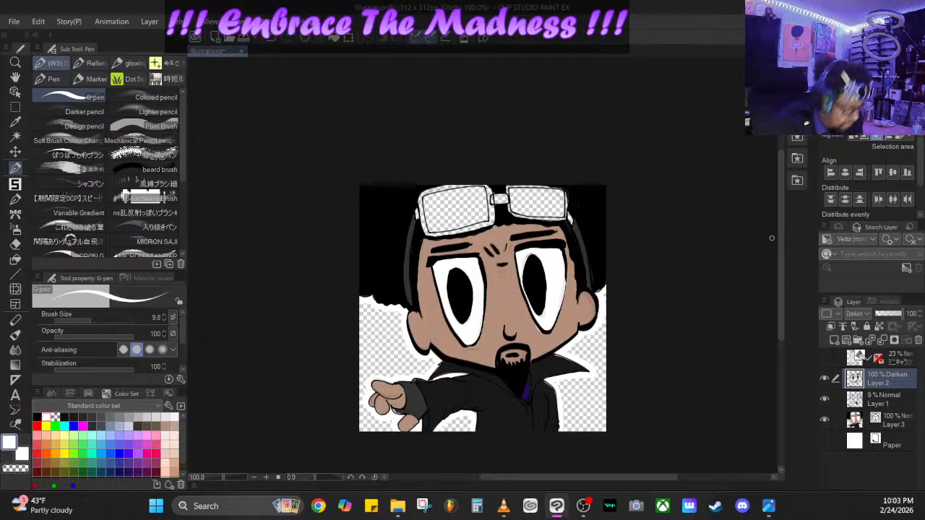
left_click(149, 415)
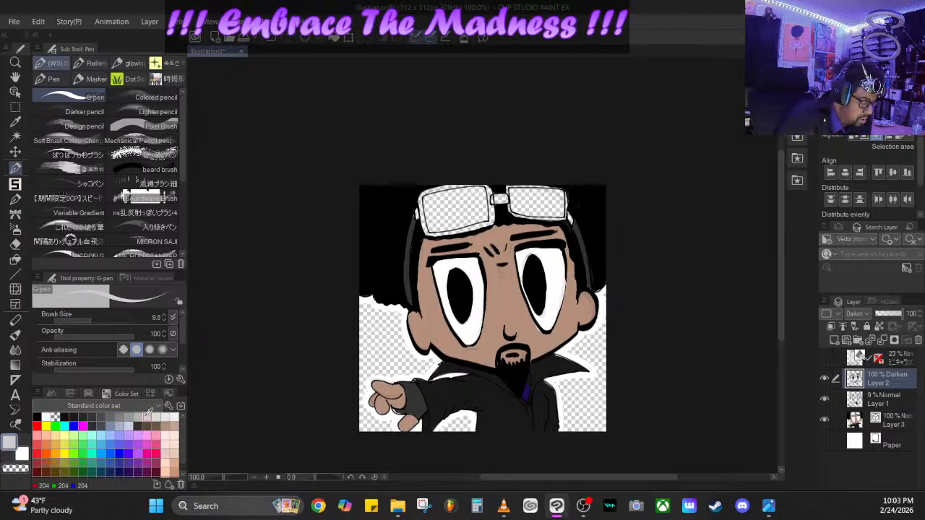
mouse_move(421, 194)
left_mouse_down()
mouse_move(422, 224)
mouse_move(443, 233)
mouse_move(490, 224)
mouse_move(489, 193)
mouse_move(491, 211)
left_mouse_up()
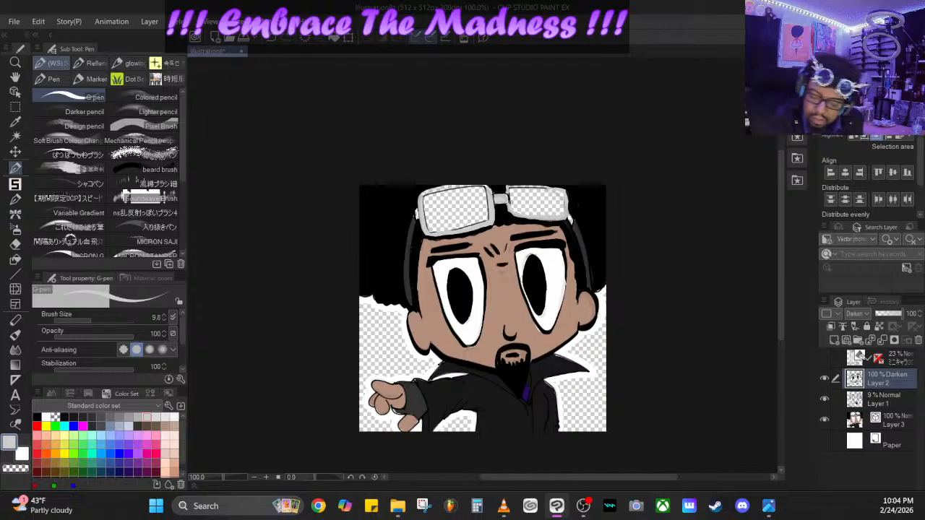
- Show the Paper layer again and touch up the right-hand goggle frame in light grey on Layer 3
left_click(883, 398)
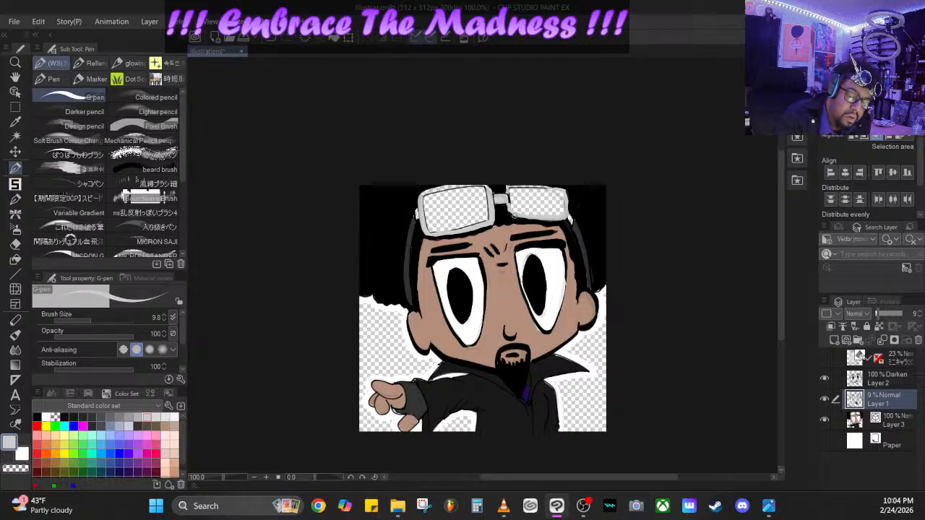
left_click(825, 440)
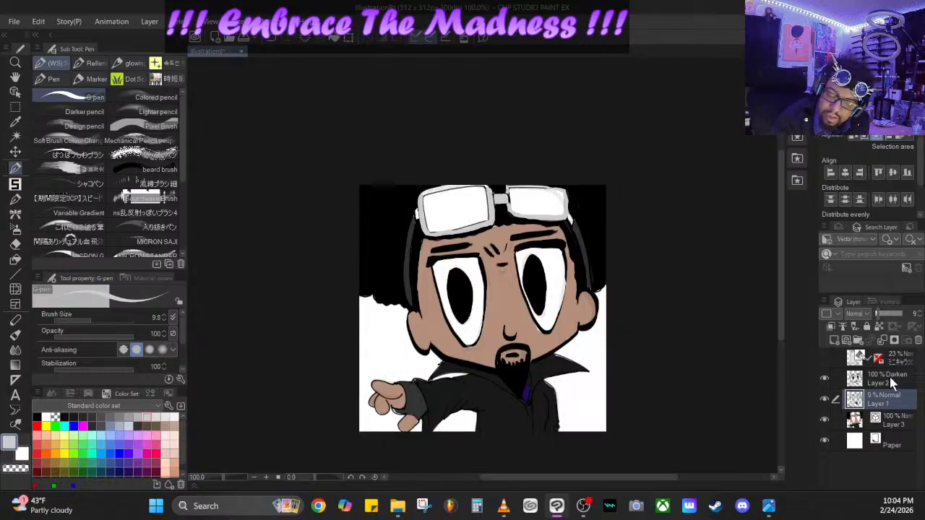
left_click(890, 377)
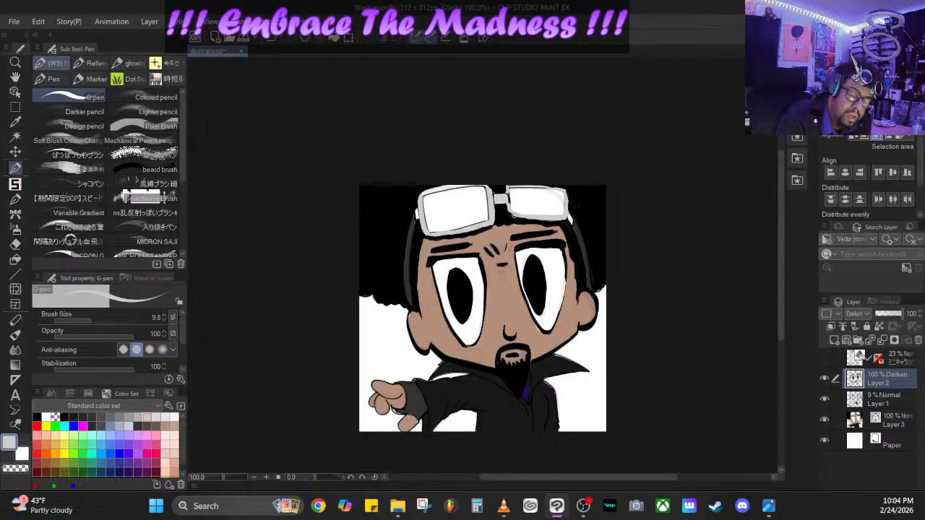
left_click(899, 424)
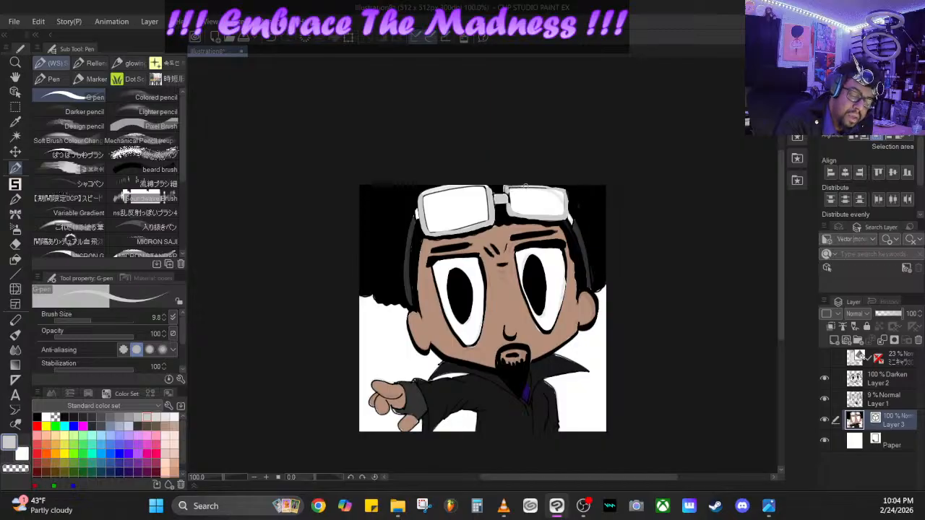
mouse_move(525, 187)
left_mouse_down()
mouse_move(568, 204)
mouse_move(558, 217)
mouse_move(509, 215)
left_mouse_up()
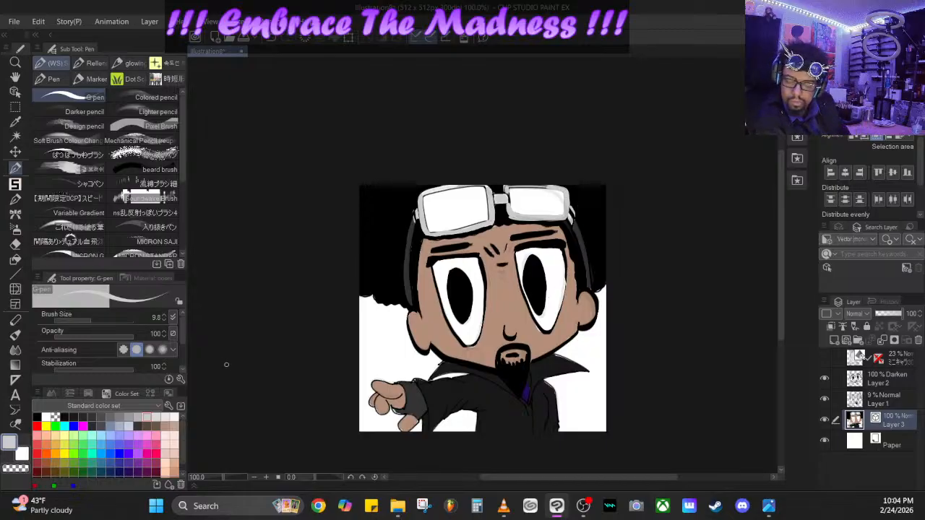
- Redraw the black outlines of the goggle bridge and the right-hand lens on Layer 2
left_click(889, 376)
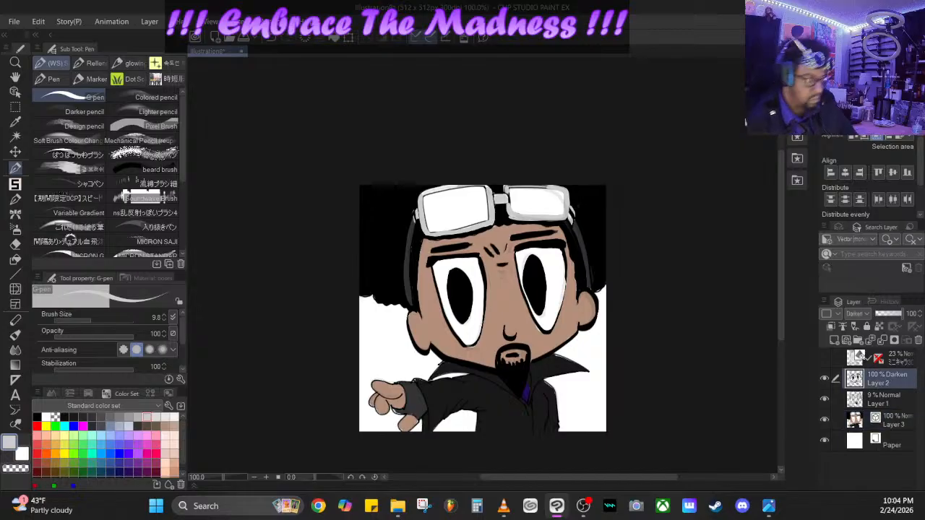
left_click(46, 417)
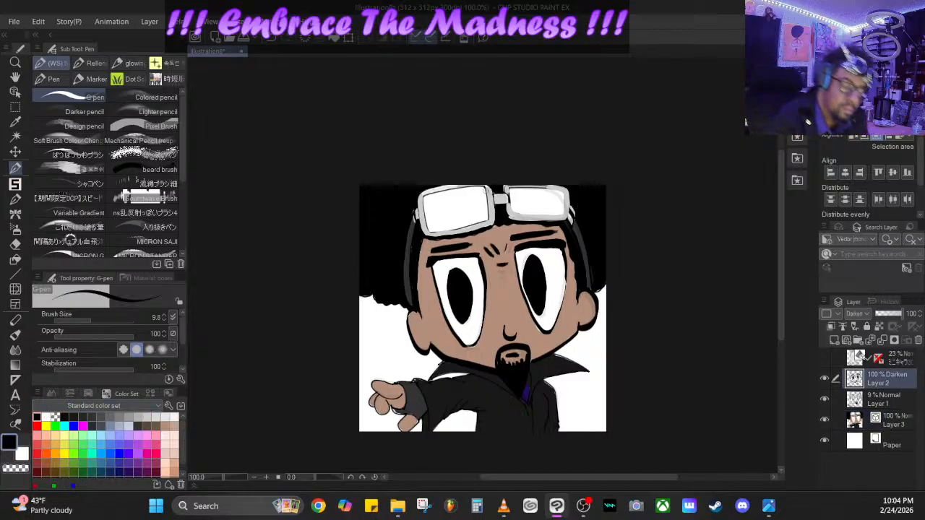
mouse_move(484, 188)
left_mouse_down()
mouse_move(490, 220)
mouse_move(495, 201)
mouse_move(508, 215)
mouse_move(508, 202)
mouse_move(514, 217)
left_mouse_up()
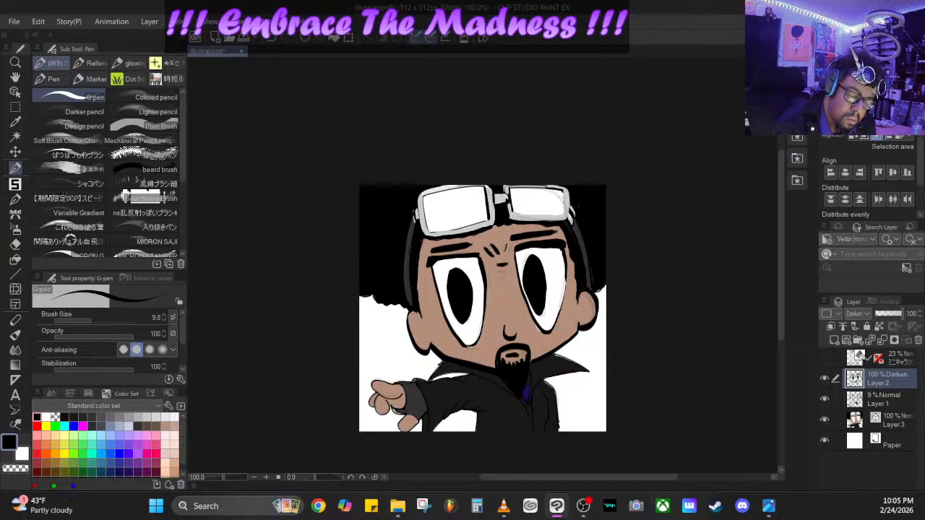
mouse_move(563, 192)
left_mouse_down()
mouse_move(526, 214)
mouse_move(573, 212)
mouse_move(568, 190)
mouse_move(566, 223)
left_mouse_up()
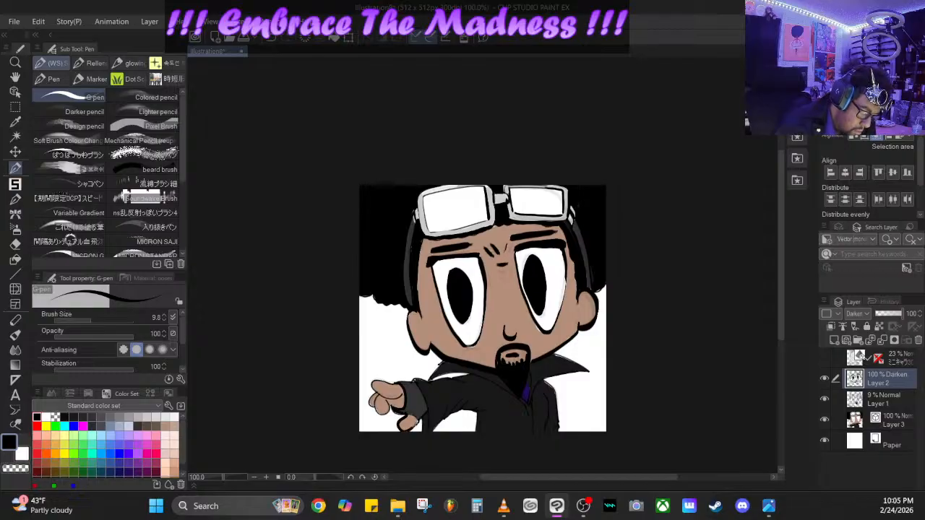
- Thicken the black linework on the pointing hand's thumb and glove and along the left side of the face
left_click_drag(417, 418, 403, 412)
mouse_move(413, 380)
left_mouse_down()
mouse_move(427, 394)
mouse_move(422, 429)
left_mouse_up()
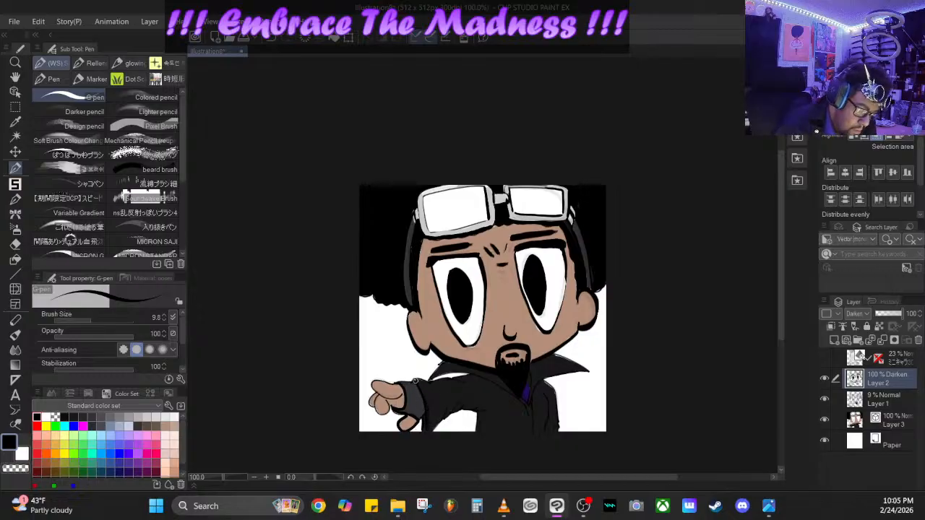
left_click_drag(401, 378, 409, 387)
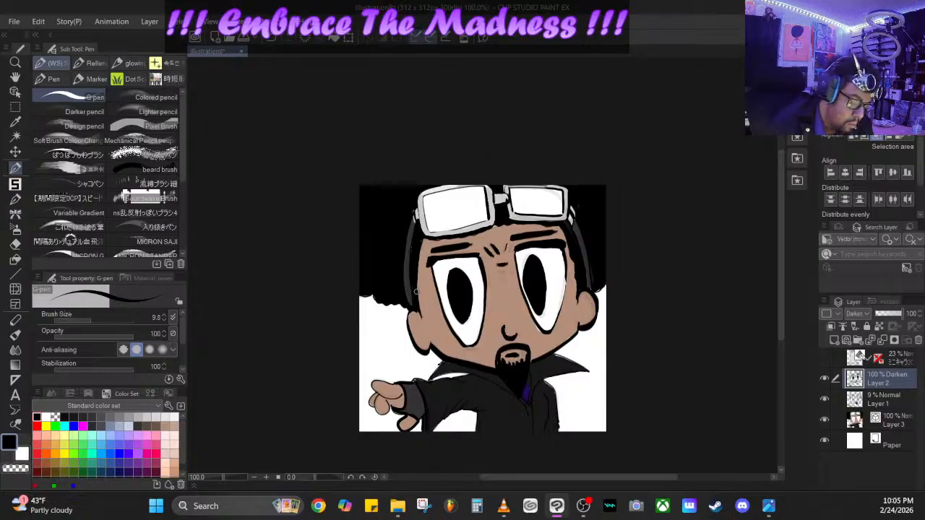
mouse_move(421, 294)
left_mouse_down()
mouse_move(422, 315)
mouse_move(423, 244)
left_mouse_up()
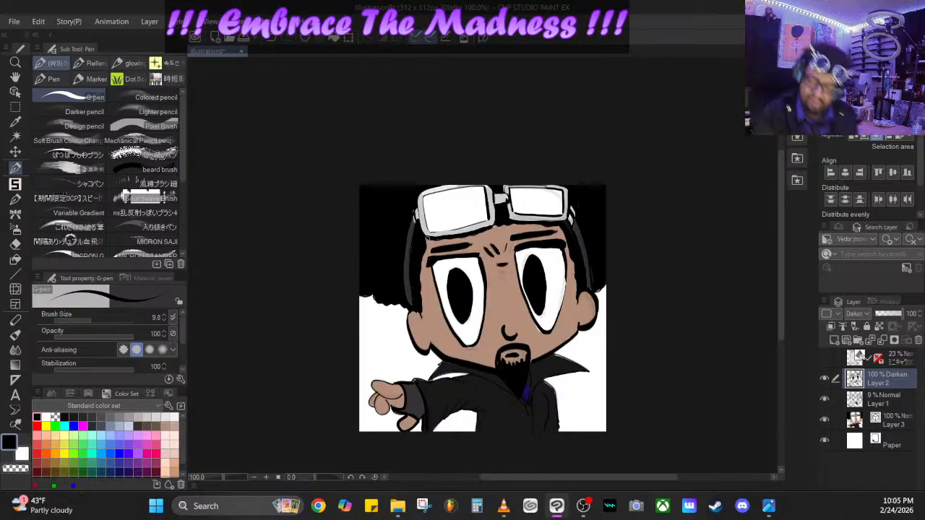
- Hide the Paper layer and paint the outer area of the left-hand goggle lens dark grey (102, 102, 102)
left_click(824, 440)
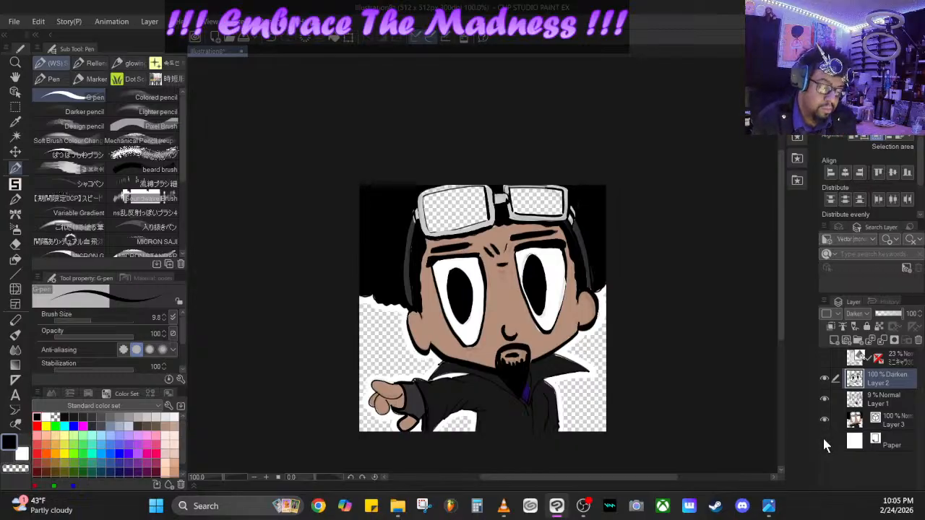
left_click(120, 417)
left_click(138, 417)
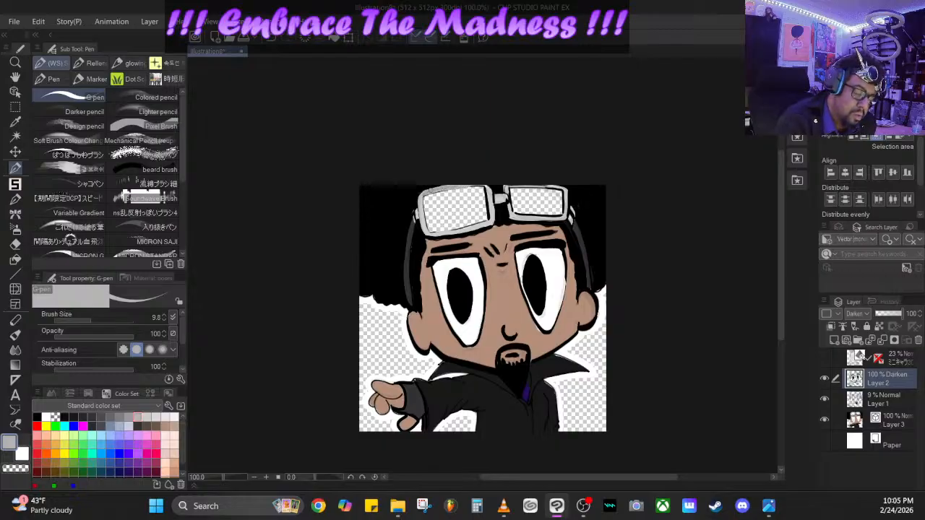
left_click(112, 417)
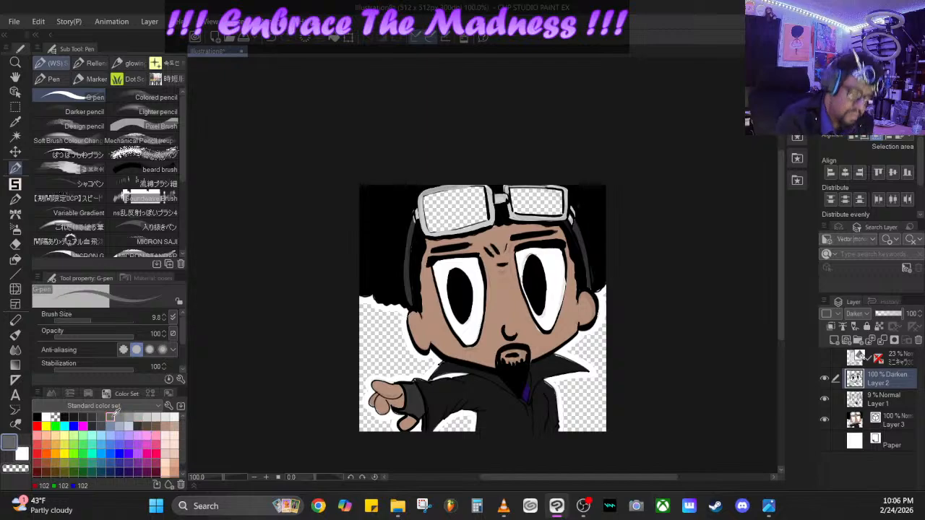
mouse_move(437, 196)
left_mouse_down()
mouse_move(433, 209)
mouse_move(435, 196)
mouse_move(426, 197)
mouse_move(432, 231)
mouse_move(431, 196)
mouse_move(431, 229)
mouse_move(439, 229)
mouse_move(446, 193)
mouse_move(483, 189)
mouse_move(485, 219)
mouse_move(440, 227)
left_mouse_up()
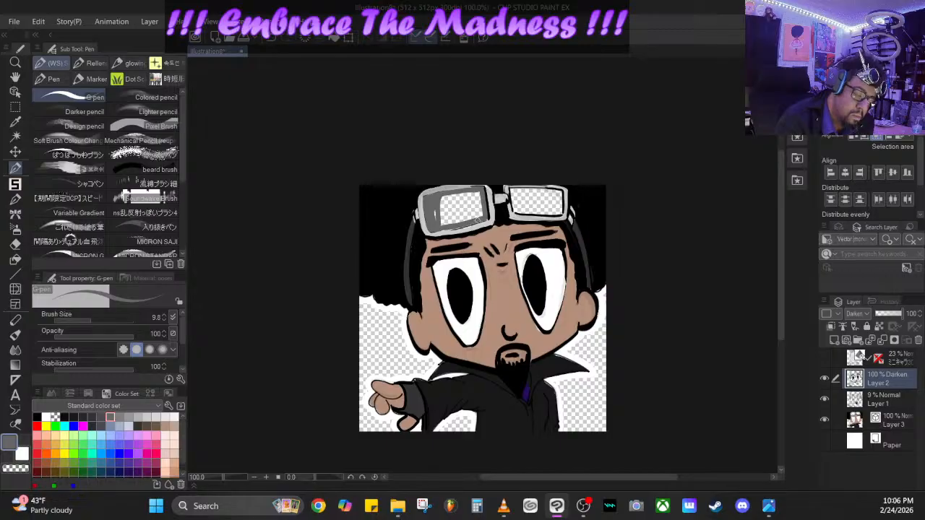
mouse_move(441, 228)
left_mouse_down()
mouse_move(443, 196)
mouse_move(441, 217)
mouse_move(465, 193)
mouse_move(480, 192)
mouse_move(483, 219)
mouse_move(444, 224)
mouse_move(447, 197)
mouse_move(473, 193)
mouse_move(482, 215)
mouse_move(452, 220)
mouse_move(450, 200)
mouse_move(450, 215)
mouse_move(441, 210)
left_mouse_up()
- Enlarge the G-pen to 22.9 and fill the rest of the left-hand lens and the right-hand lens with the same grey
left_click_drag(91, 321, 98, 319)
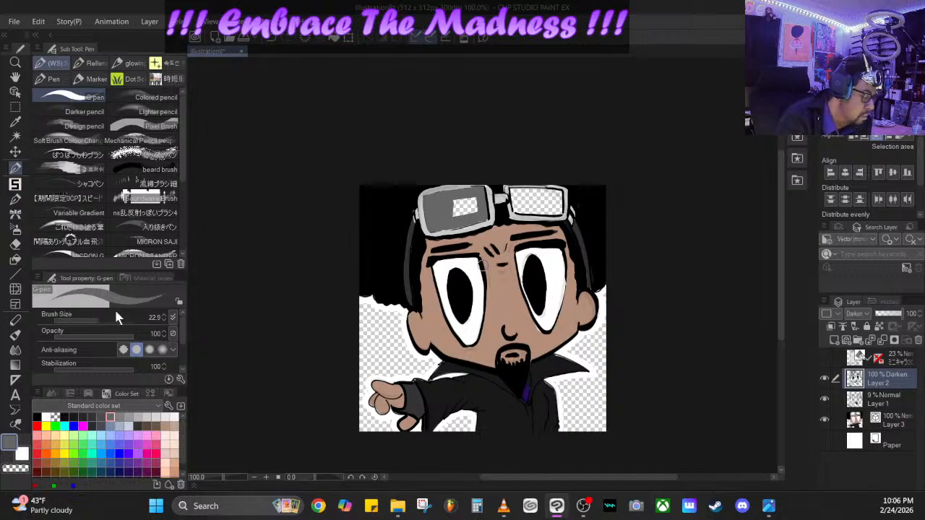
mouse_move(453, 215)
left_mouse_down()
mouse_move(477, 209)
mouse_move(449, 204)
mouse_move(468, 195)
left_mouse_up()
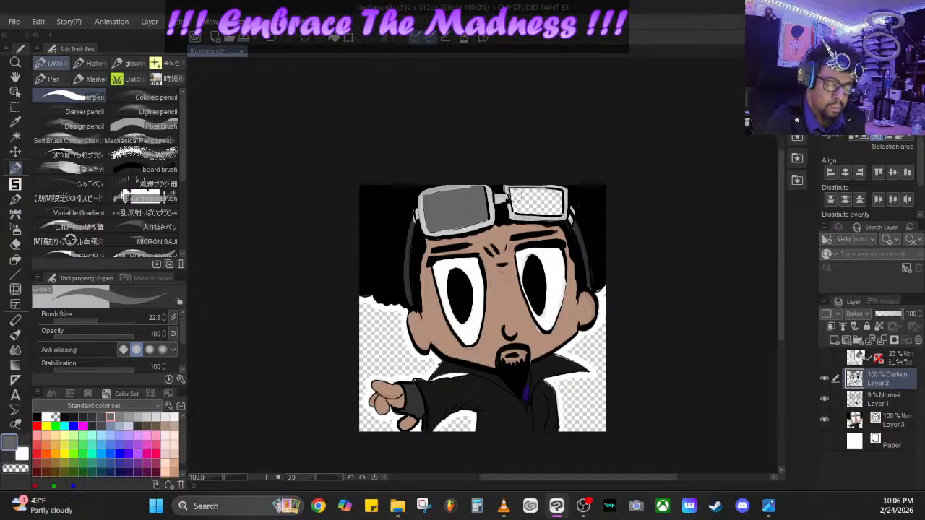
mouse_move(514, 192)
left_mouse_down()
mouse_move(556, 195)
mouse_move(559, 210)
mouse_move(516, 209)
mouse_move(515, 197)
mouse_move(552, 204)
mouse_move(521, 204)
left_mouse_up()
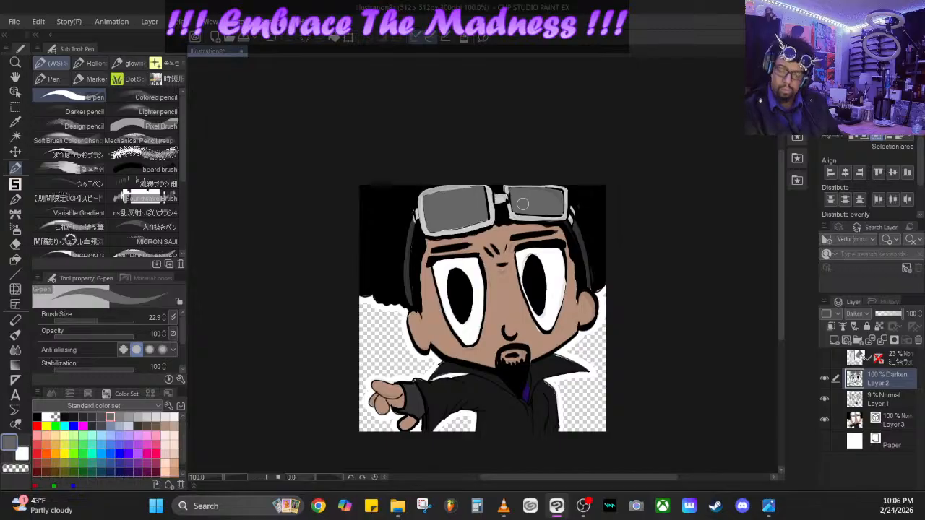
- On Layer 3, set the G-pen to black at size 8.2 and redraw the outlines of the pointing hand's fingers
left_click(899, 426)
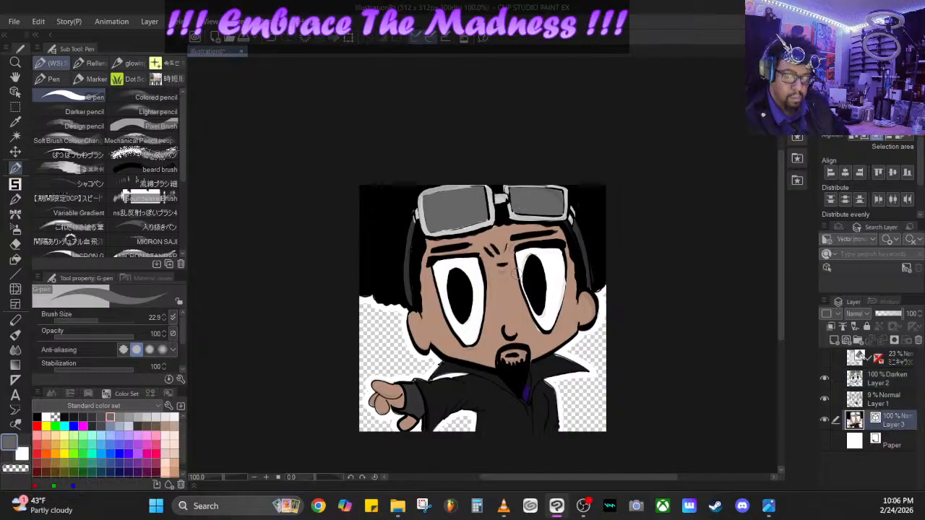
left_click(896, 445)
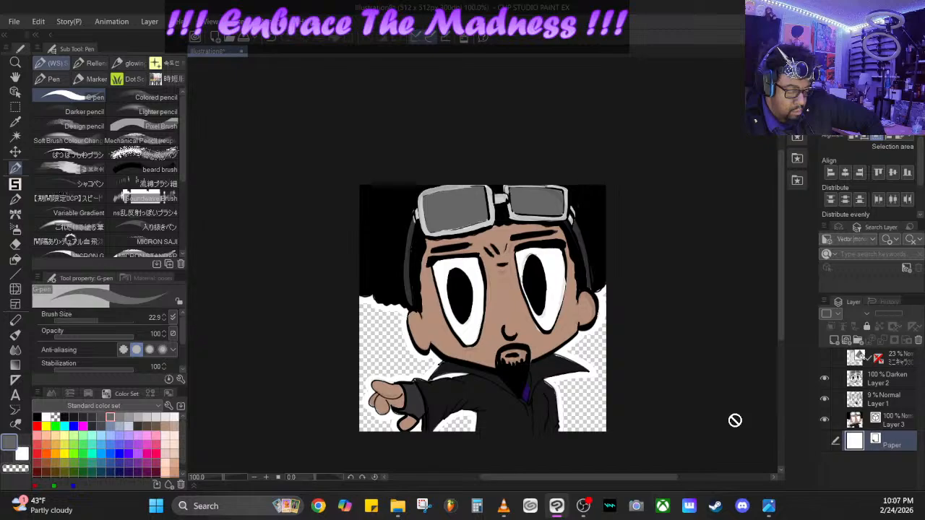
left_click(38, 418)
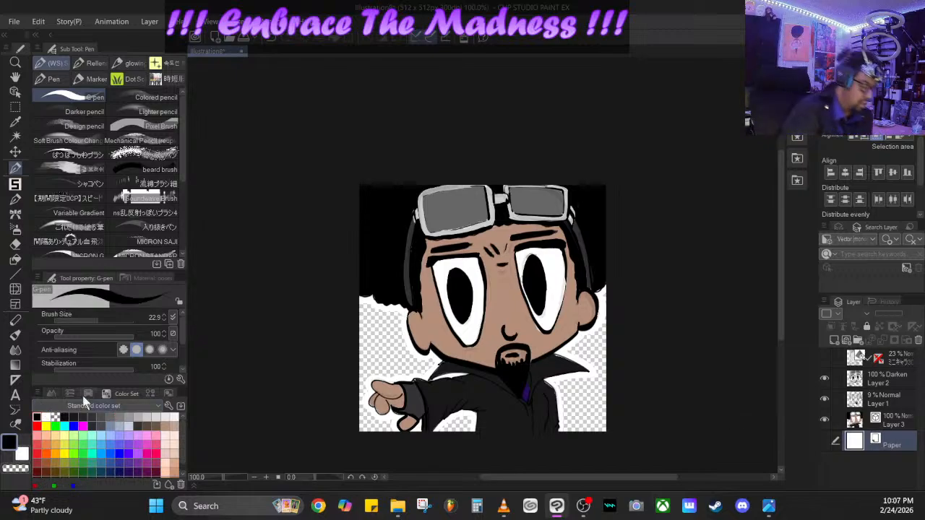
left_click(896, 423)
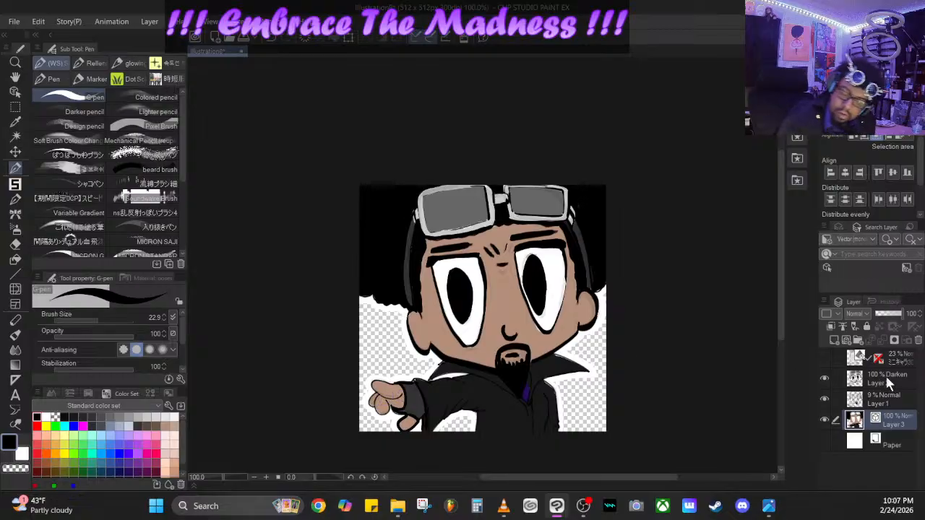
left_click_drag(94, 318, 89, 318)
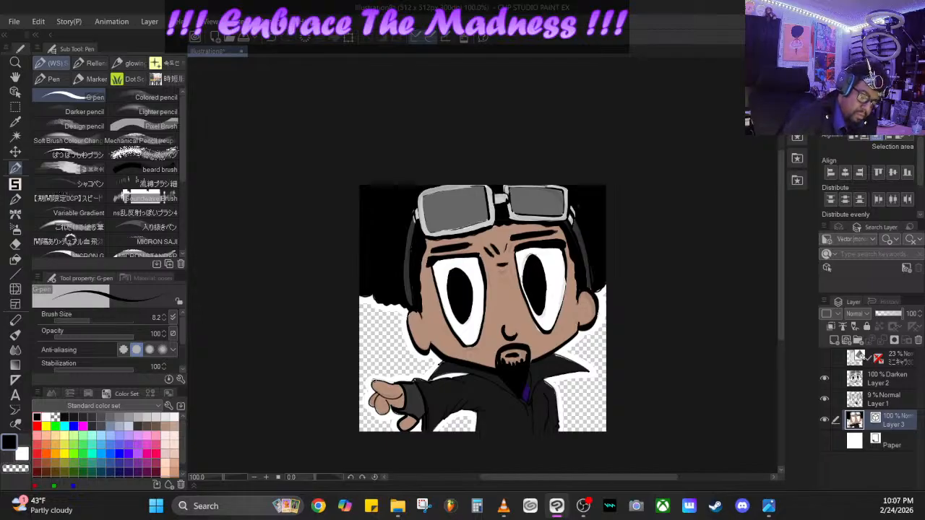
left_click_drag(372, 385, 392, 398)
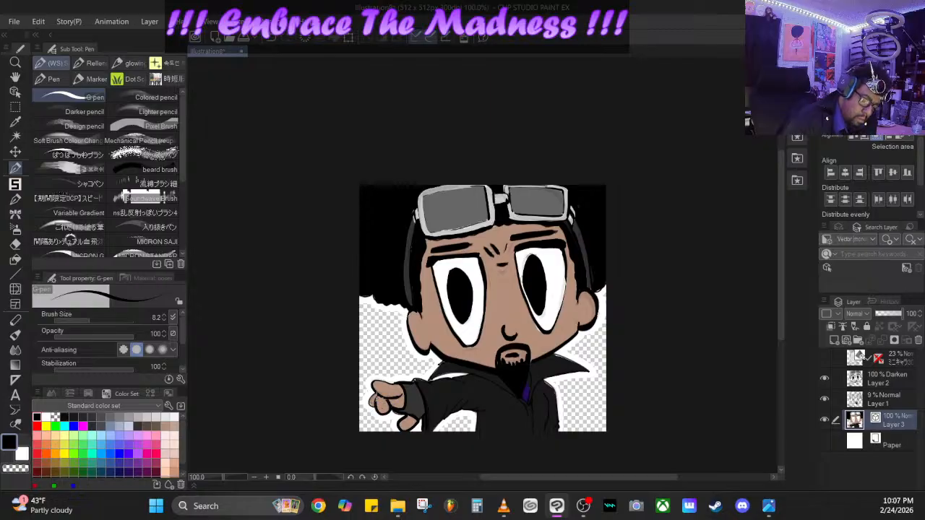
left_click_drag(374, 392, 372, 407)
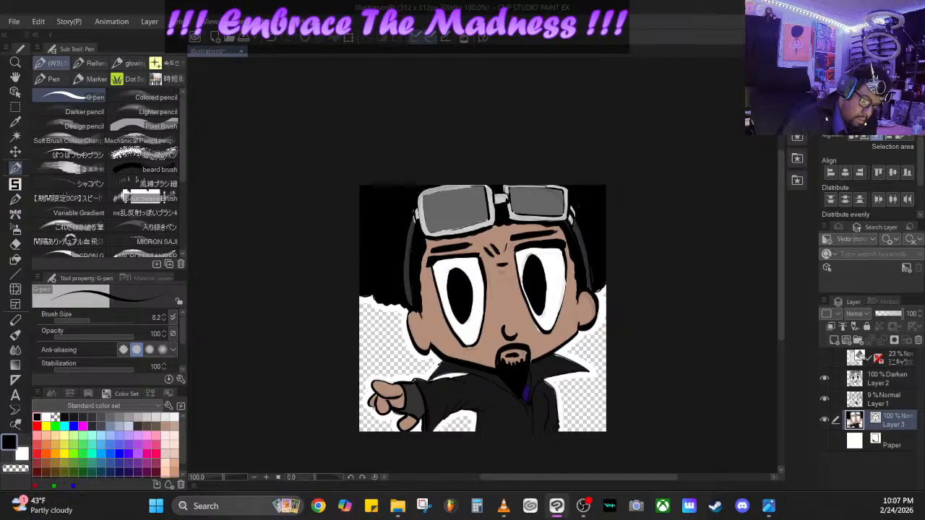
- Thicken the black linework of the coat's collar, front opening and outstretched sleeve
mouse_move(378, 376)
left_mouse_down()
mouse_move(431, 375)
mouse_move(427, 383)
mouse_move(441, 359)
left_mouse_up()
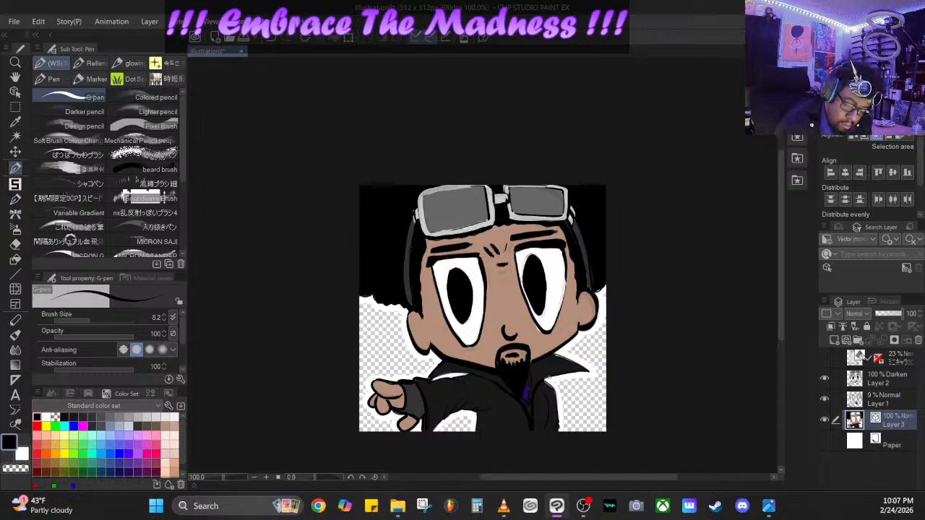
mouse_move(545, 379)
left_mouse_down()
mouse_move(592, 372)
mouse_move(555, 396)
mouse_move(559, 423)
mouse_move(547, 422)
mouse_move(546, 394)
left_mouse_up()
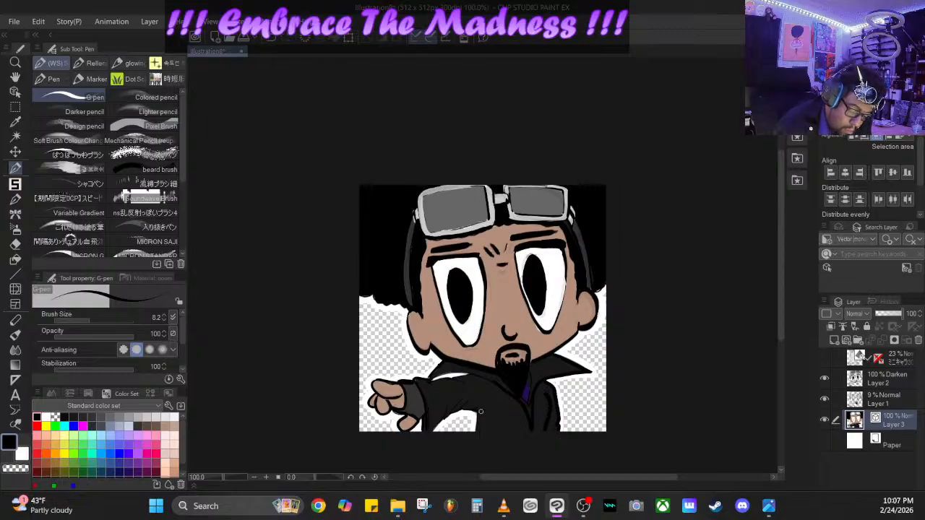
mouse_move(480, 412)
left_mouse_down()
mouse_move(475, 435)
mouse_move(498, 405)
left_mouse_up()
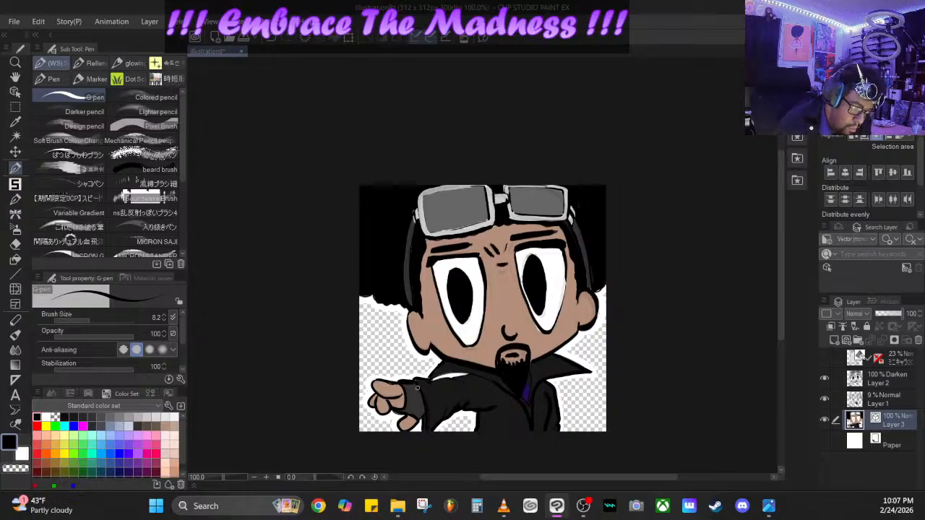
left_click_drag(432, 380, 470, 375)
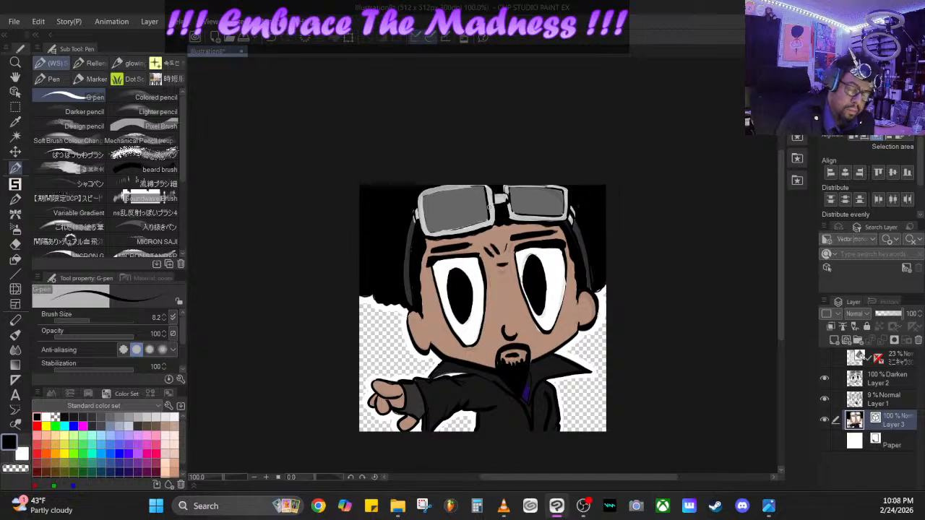
- Strengthen the black outlines around the goggle lenses and bridge, and add short lines inside the ears and under the eyes
left_click_drag(425, 196, 480, 186)
mouse_move(420, 194)
left_mouse_down()
mouse_move(431, 234)
mouse_move(563, 211)
mouse_move(565, 193)
mouse_move(503, 191)
mouse_move(491, 227)
mouse_move(557, 220)
mouse_move(566, 196)
left_mouse_up()
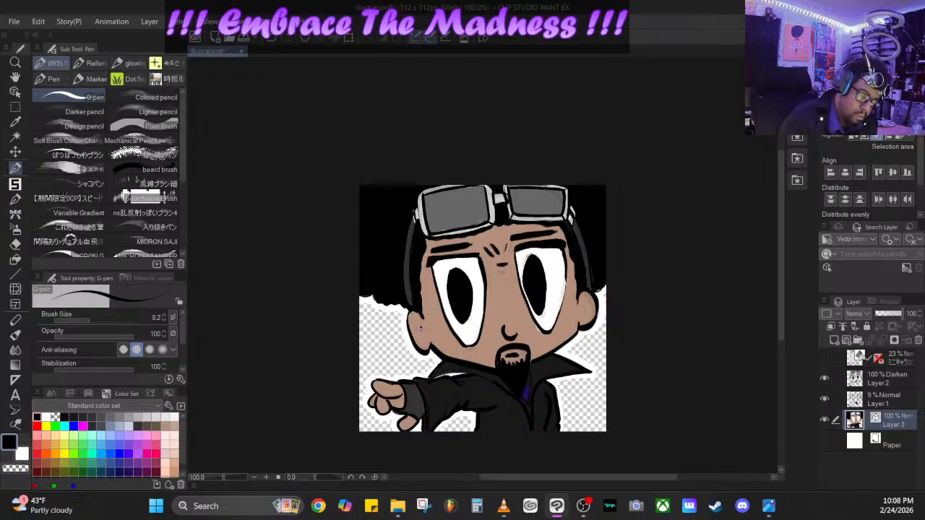
left_click_drag(421, 329, 422, 320)
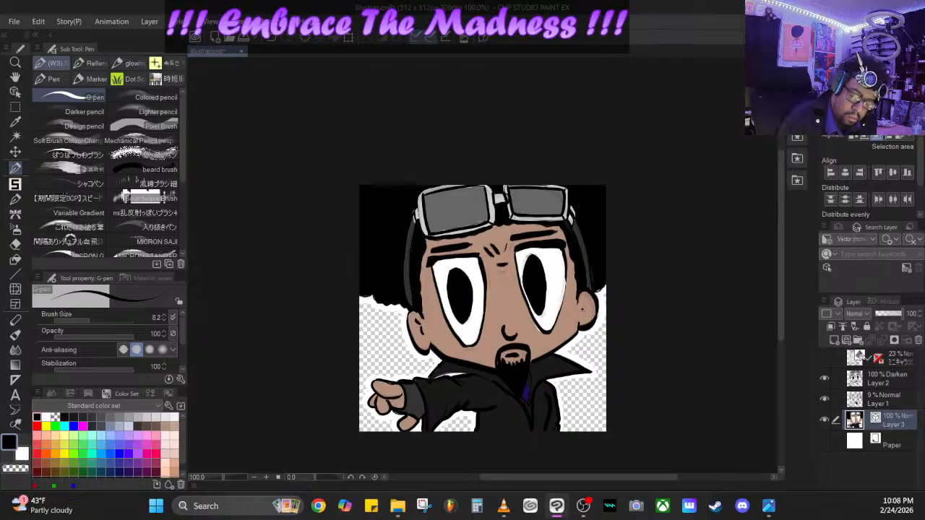
mouse_move(592, 297)
left_mouse_down()
mouse_move(599, 336)
mouse_move(552, 347)
mouse_move(567, 278)
mouse_move(560, 307)
left_mouse_up()
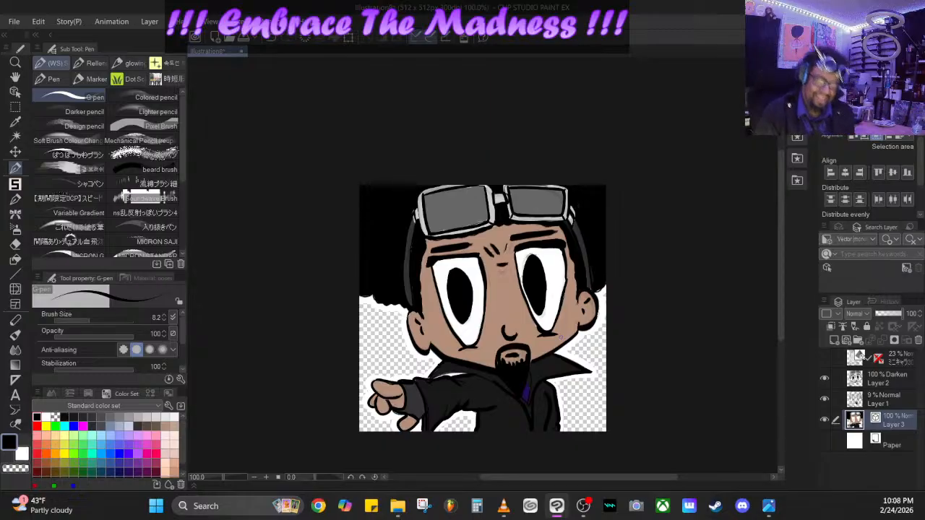
- Save the illustration in CLIP STUDIO FORMAT under the file name "Emoji the look"
left_click(13, 22)
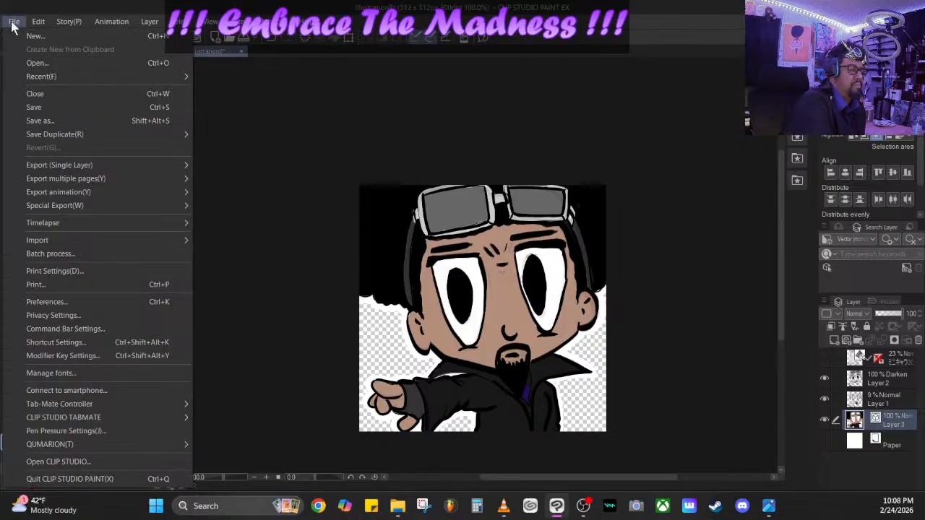
left_click(48, 106)
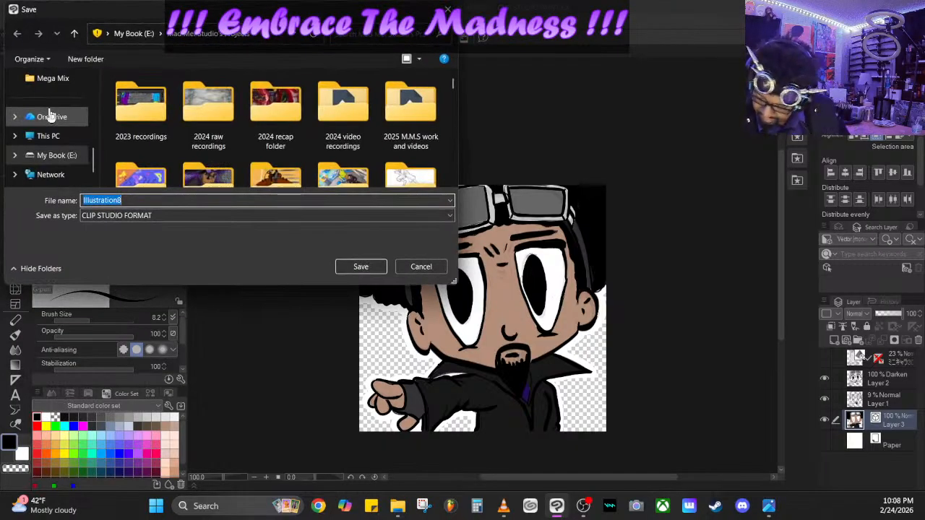
key("BackSpace")
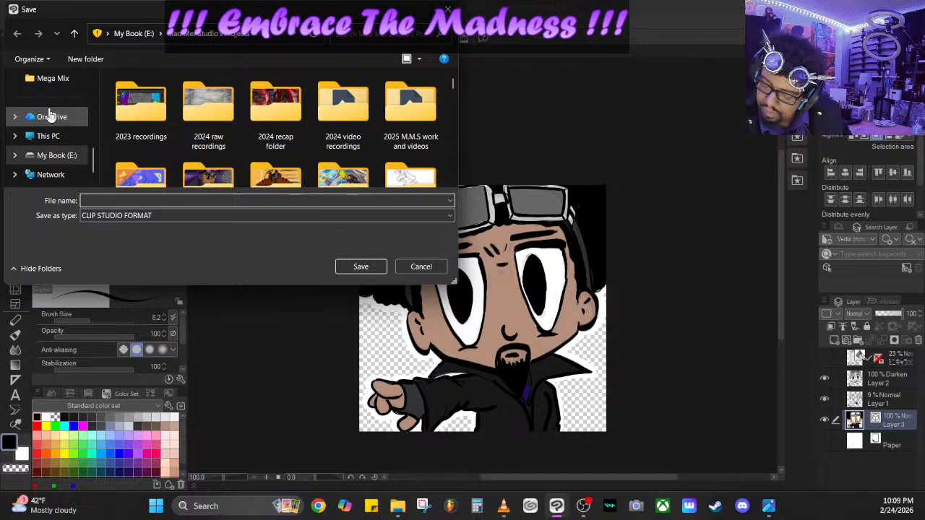
type("E")
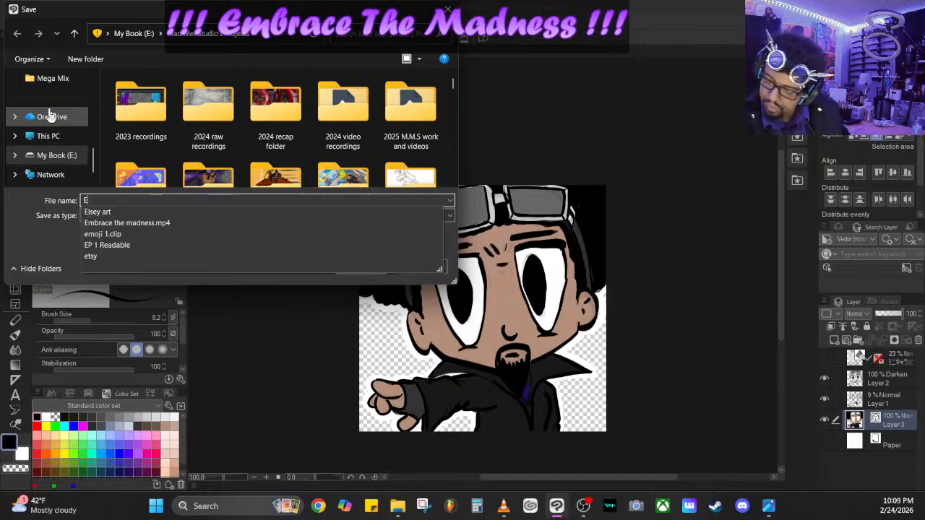
type("moj")
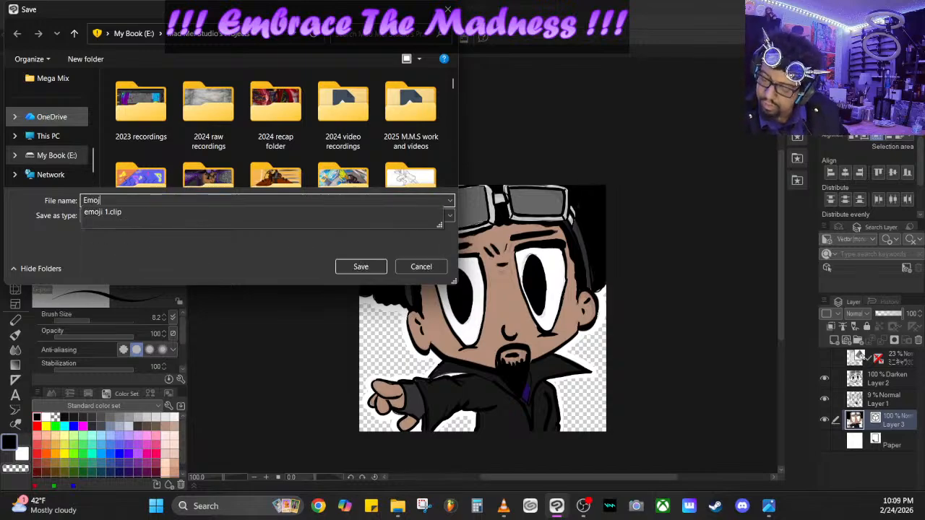
type("i")
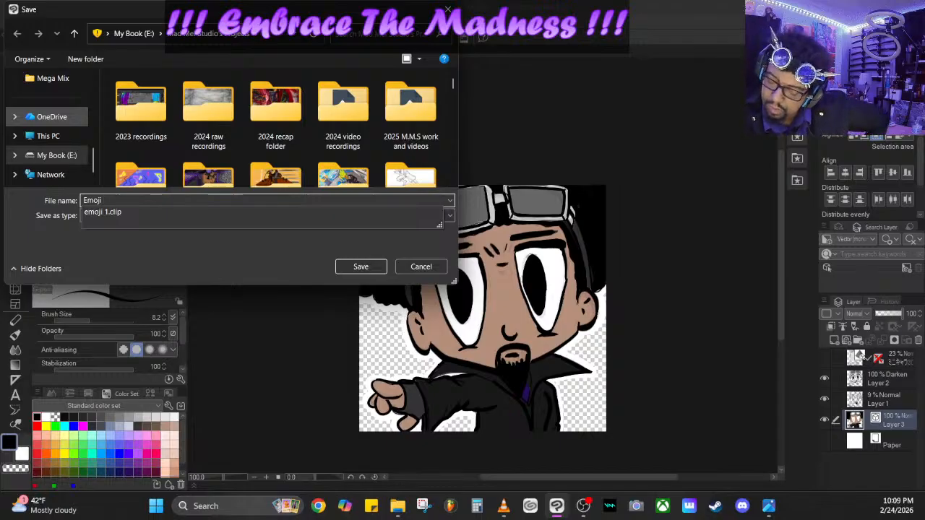
type(" the ")
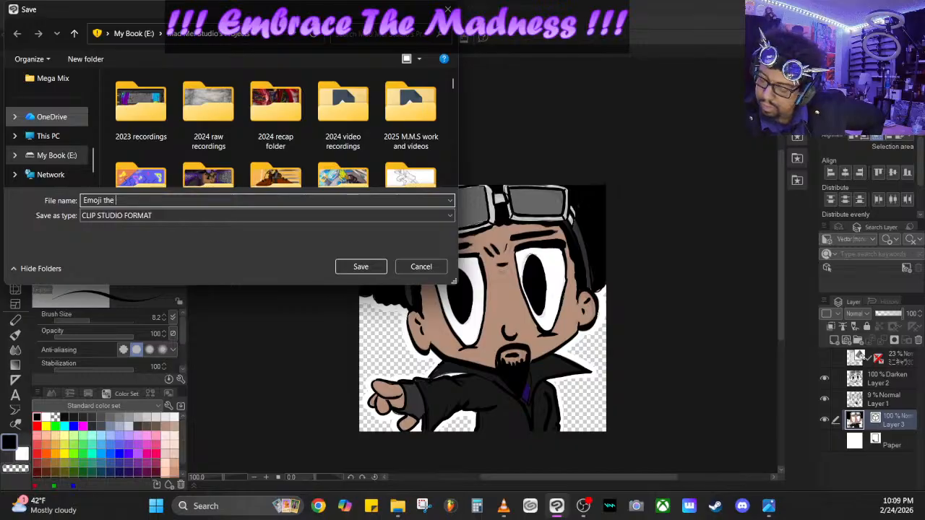
type("look")
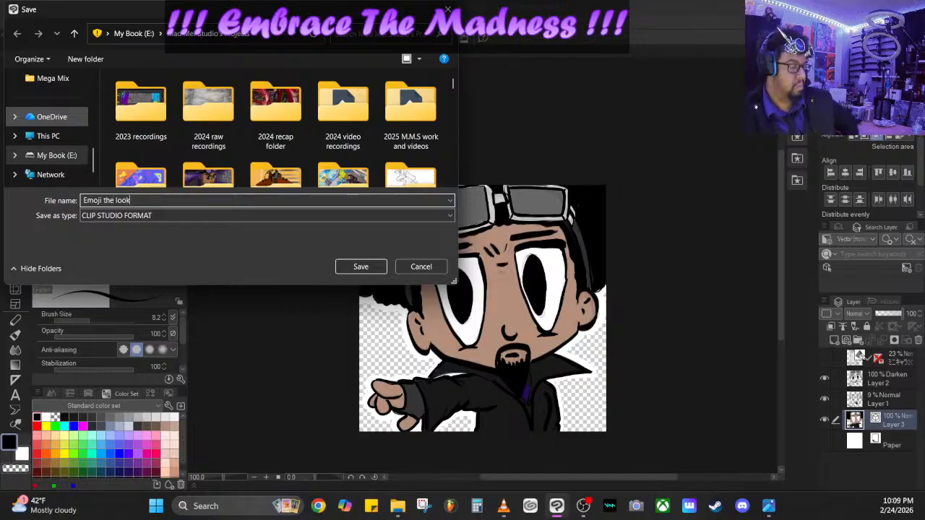
key("Return")
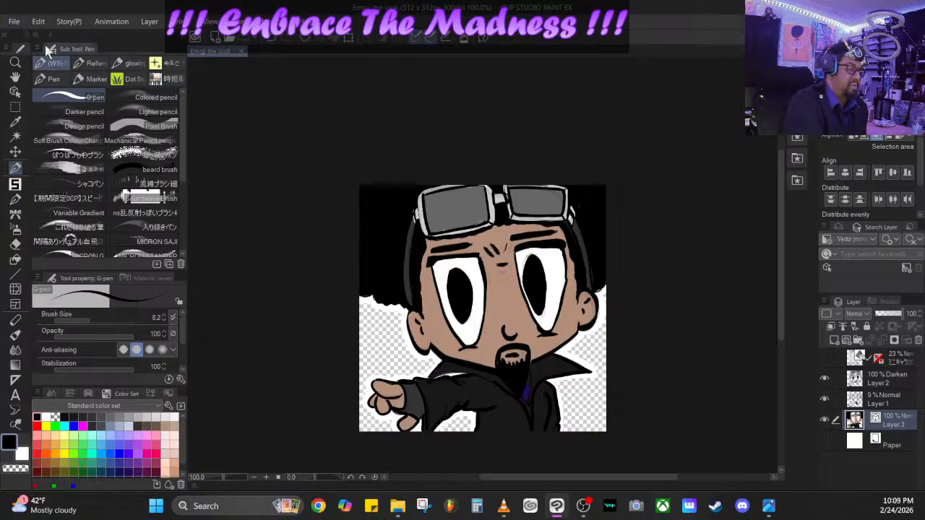
- Save a PNG duplicate of the illustration under the file name "Emoji the look"
left_click(13, 24)
mouse_move(117, 132)
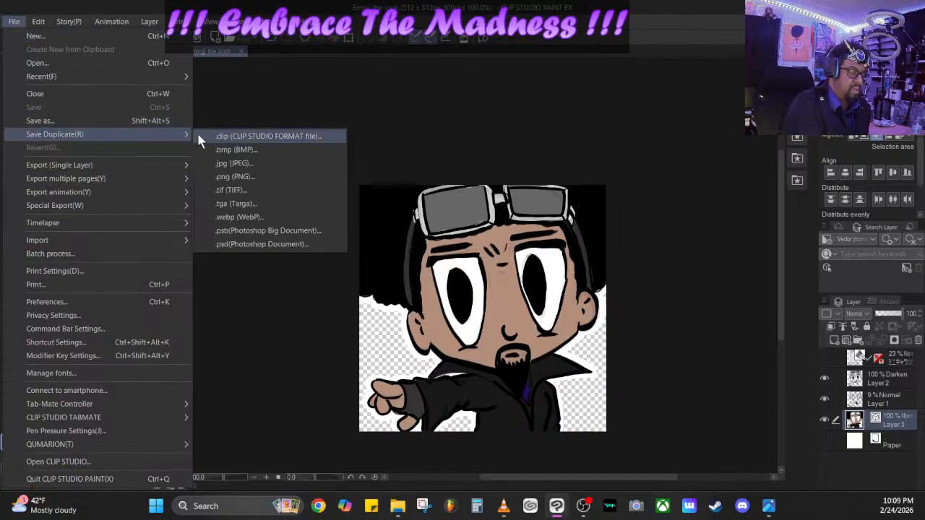
left_click(255, 180)
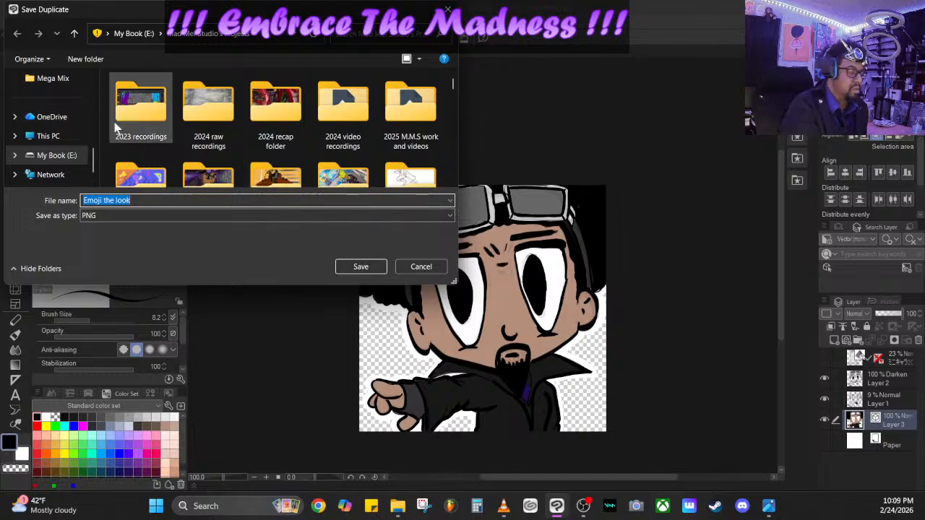
left_click_drag(95, 160, 96, 73)
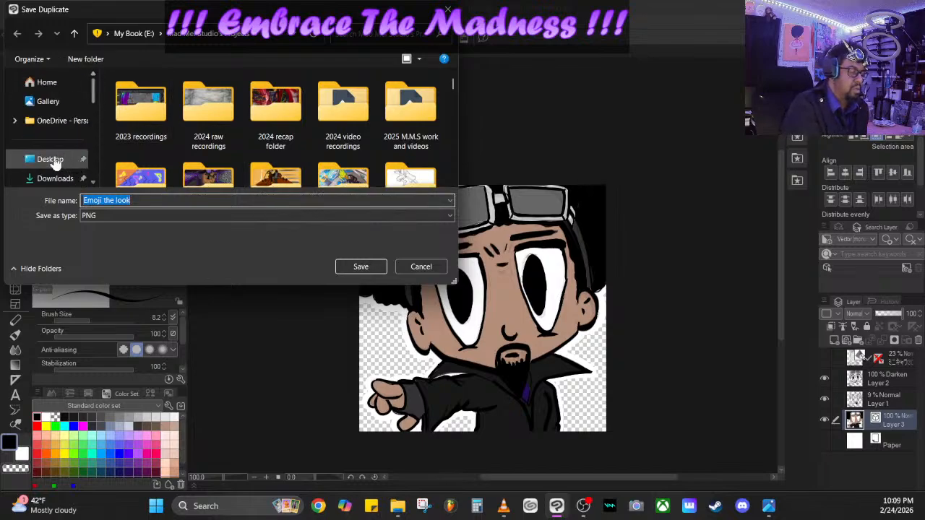
left_click(361, 267)
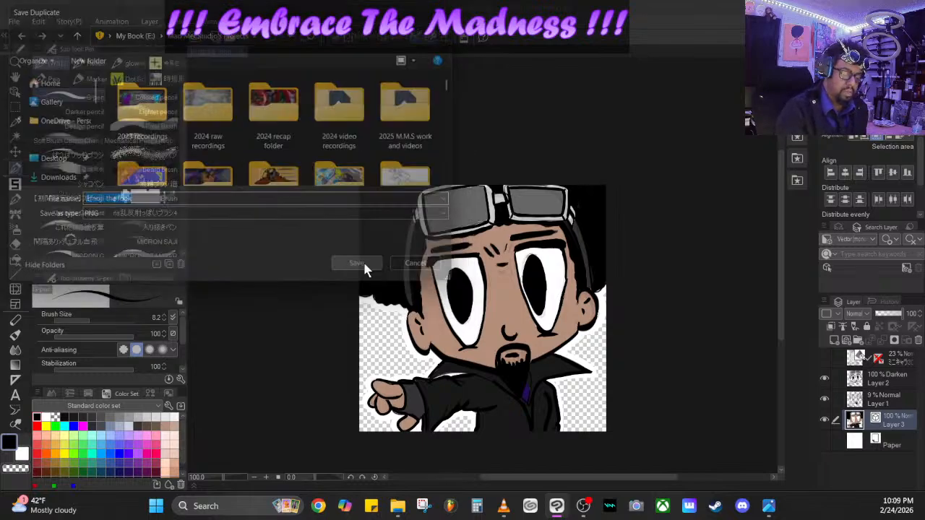